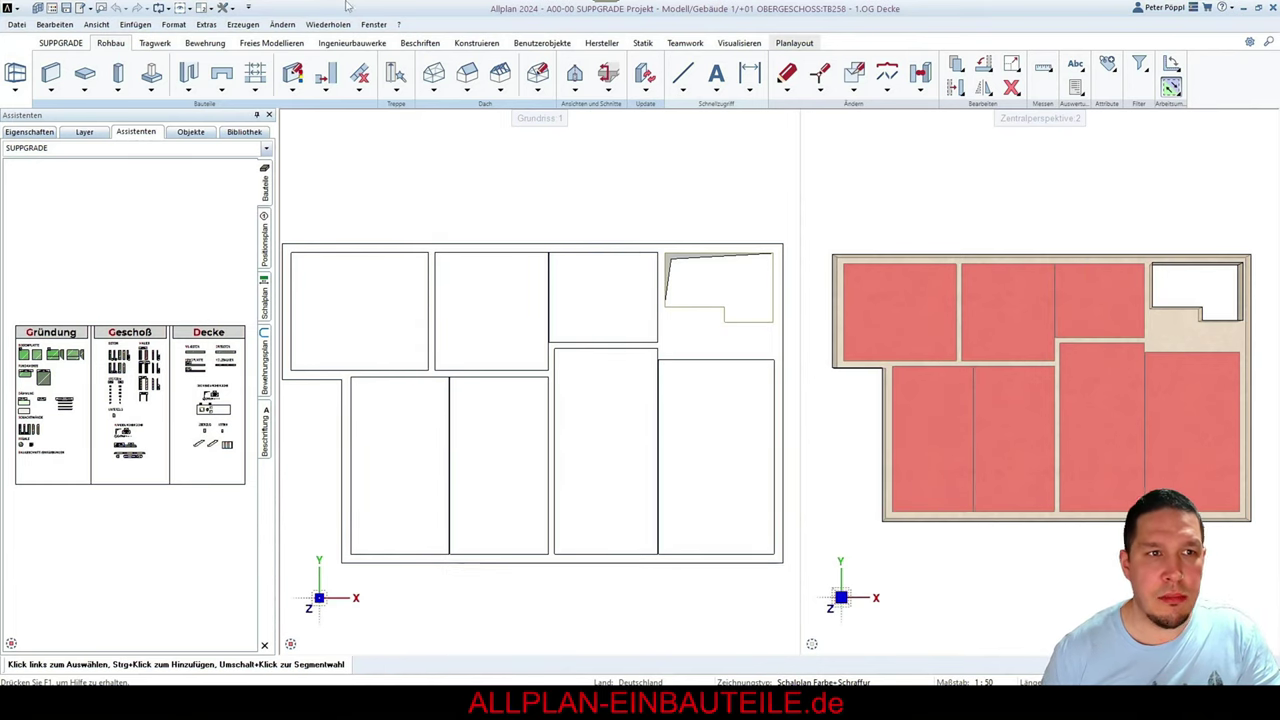
Review the "Bauteile und Architektur" options, then close the options without applying changes
left_click(246, 26)
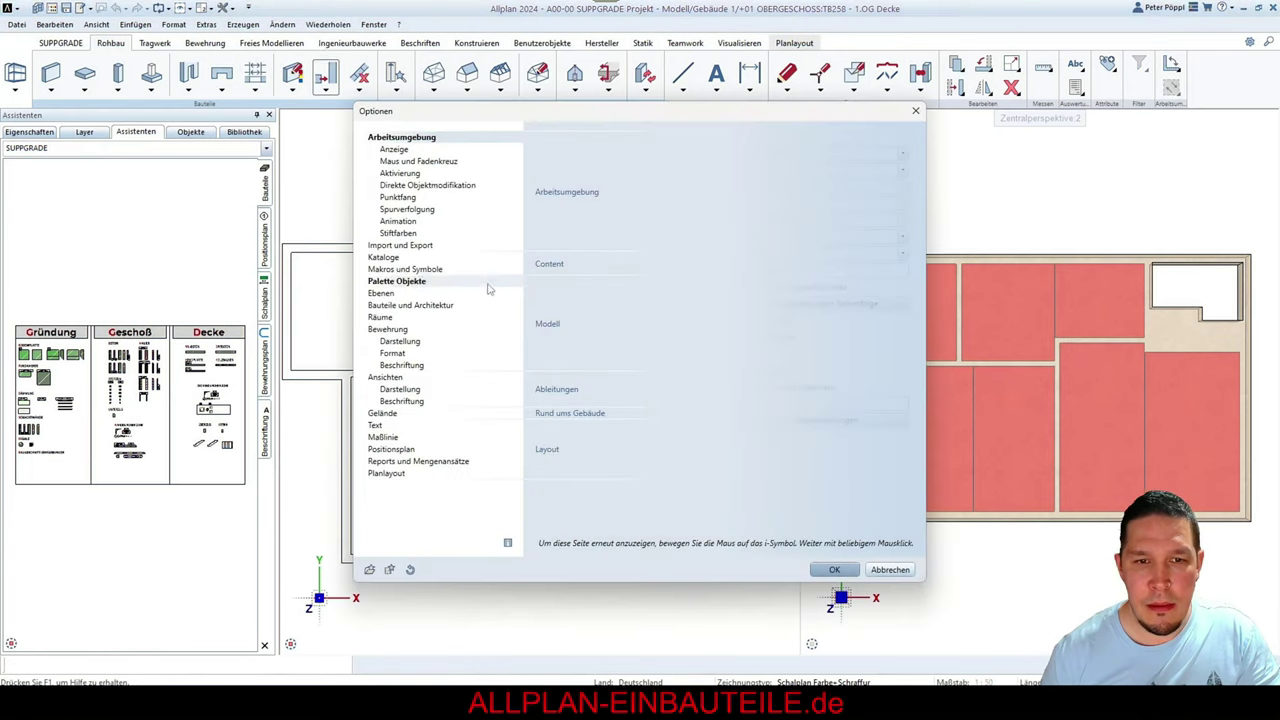
left_click(403, 306)
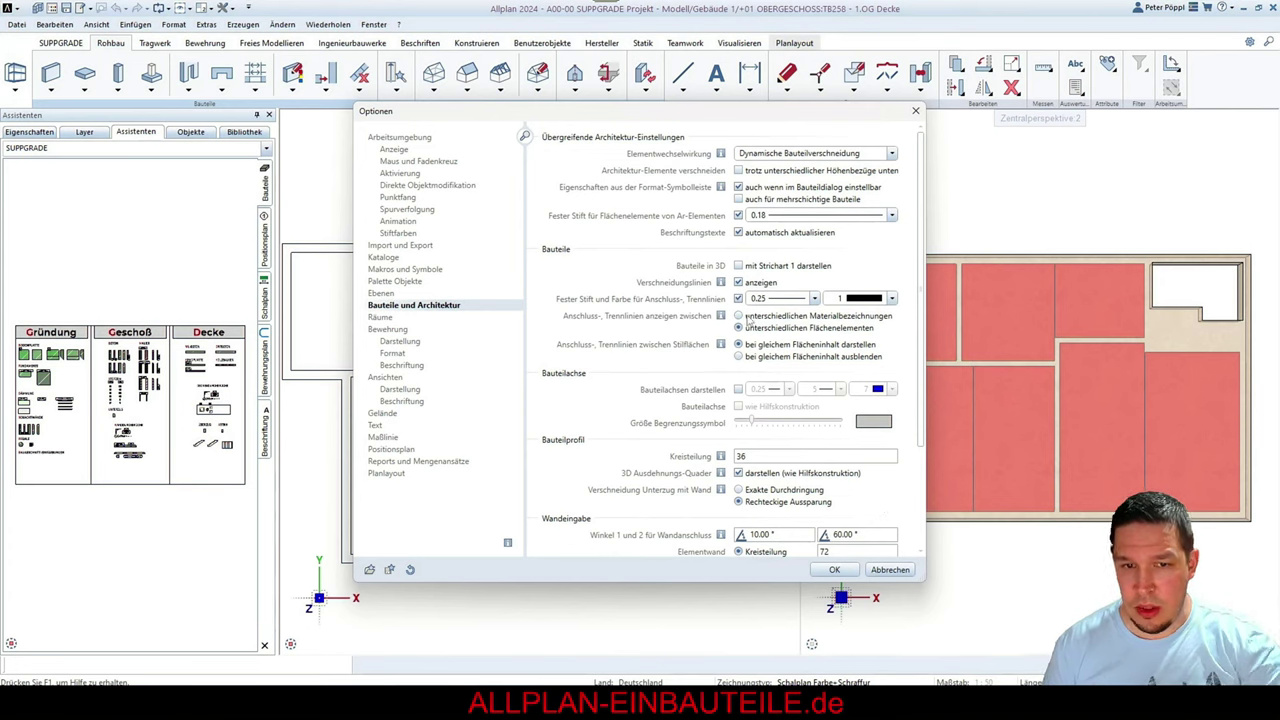
left_click(893, 570)
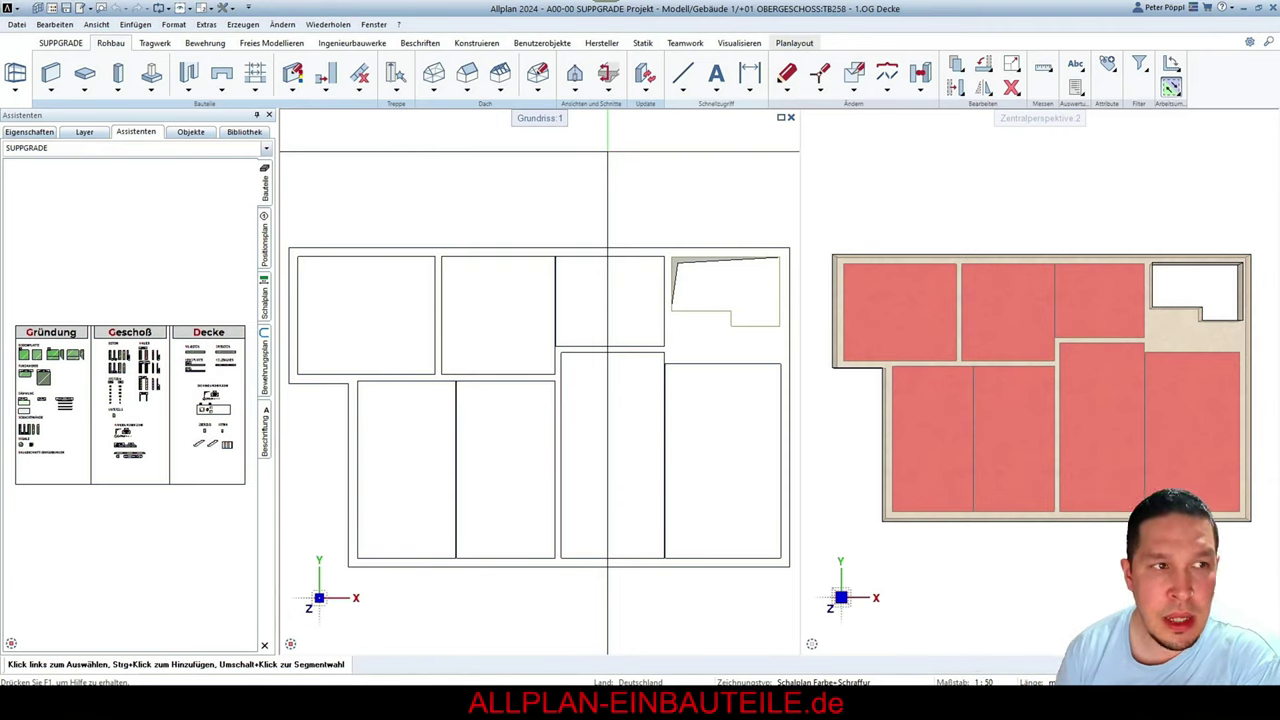
Cut a square 0.4000 x 0.4000 through-opening (Durchbruch) near the lower-left corner of each of the two lower-left slab fields
left_click(91, 91)
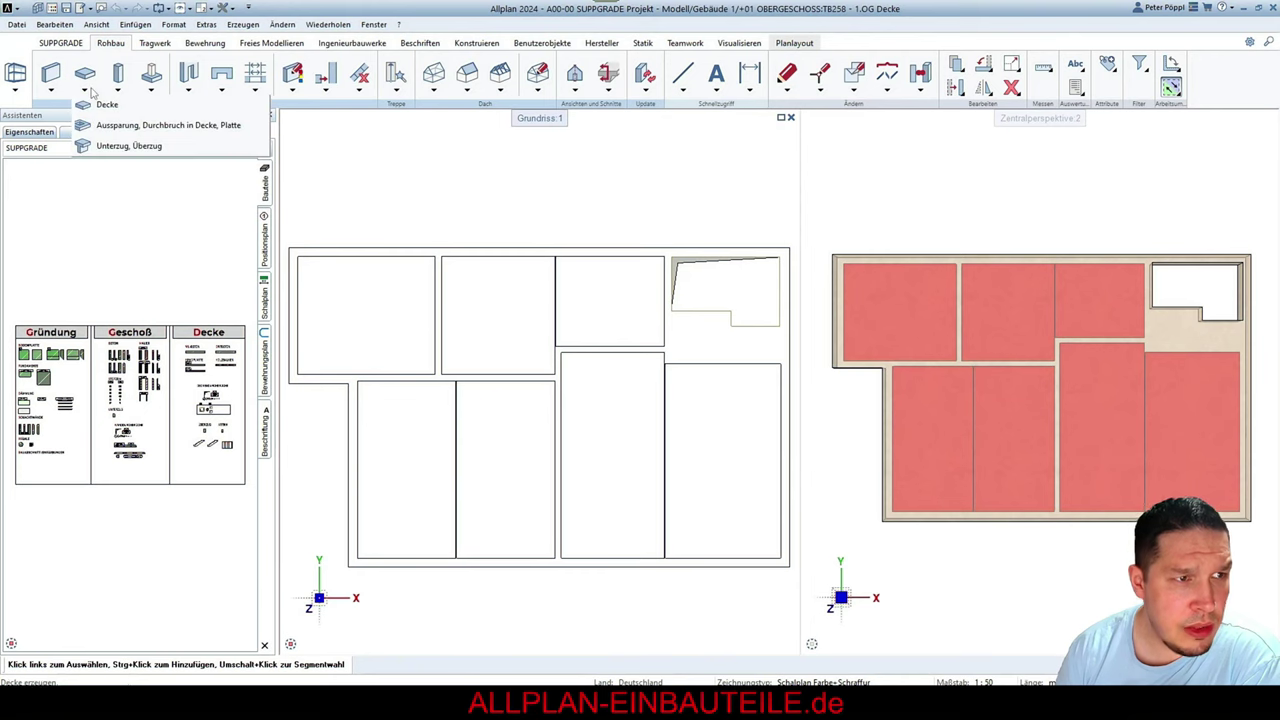
left_click(105, 127)
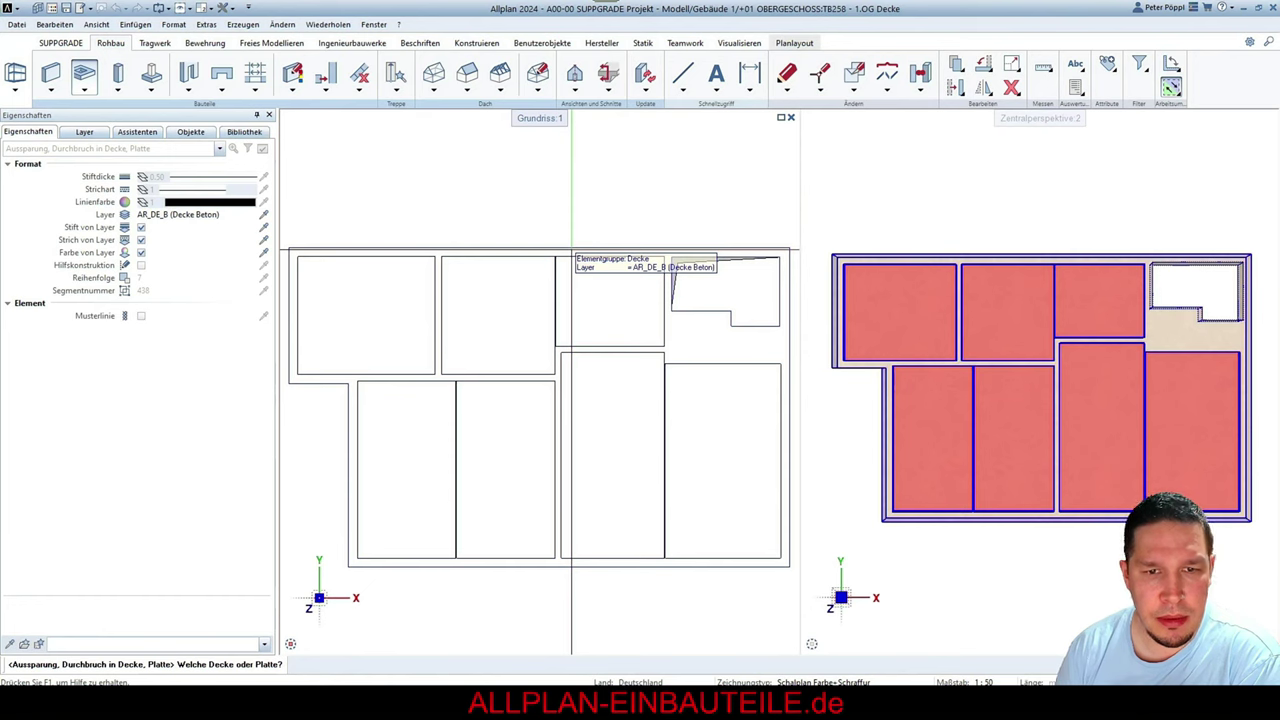
left_click(572, 250)
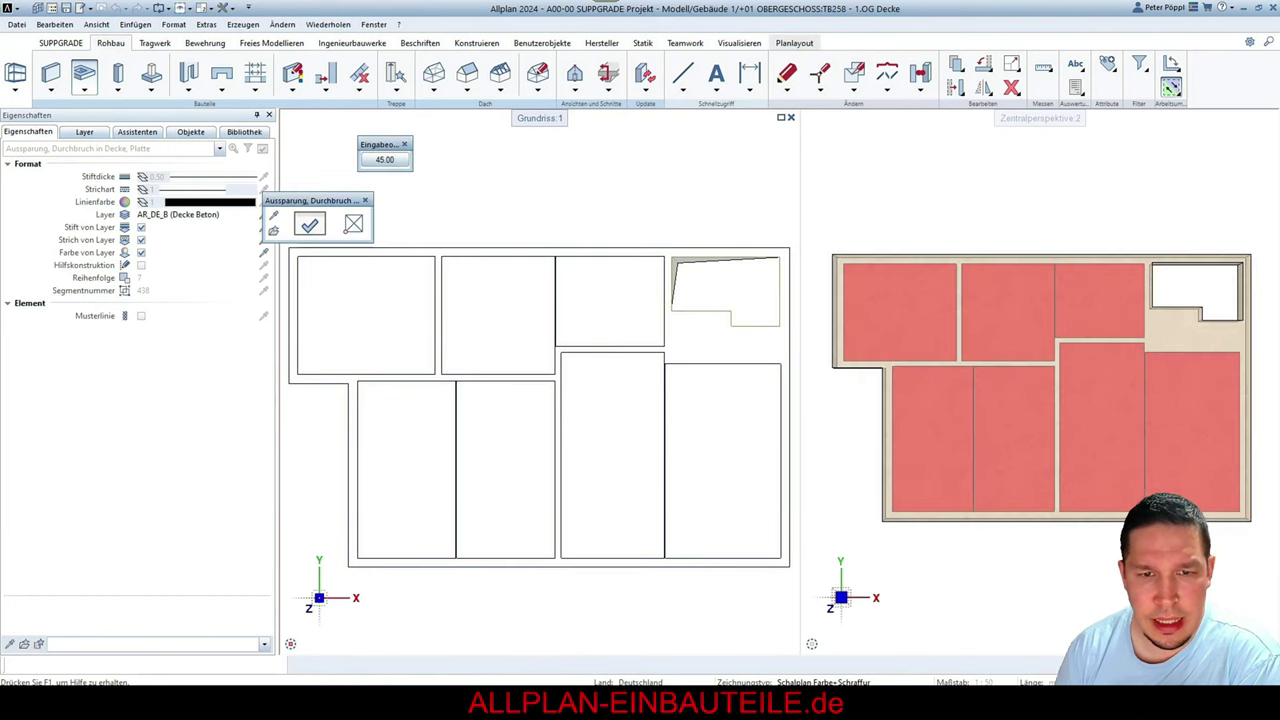
left_click(310, 224)
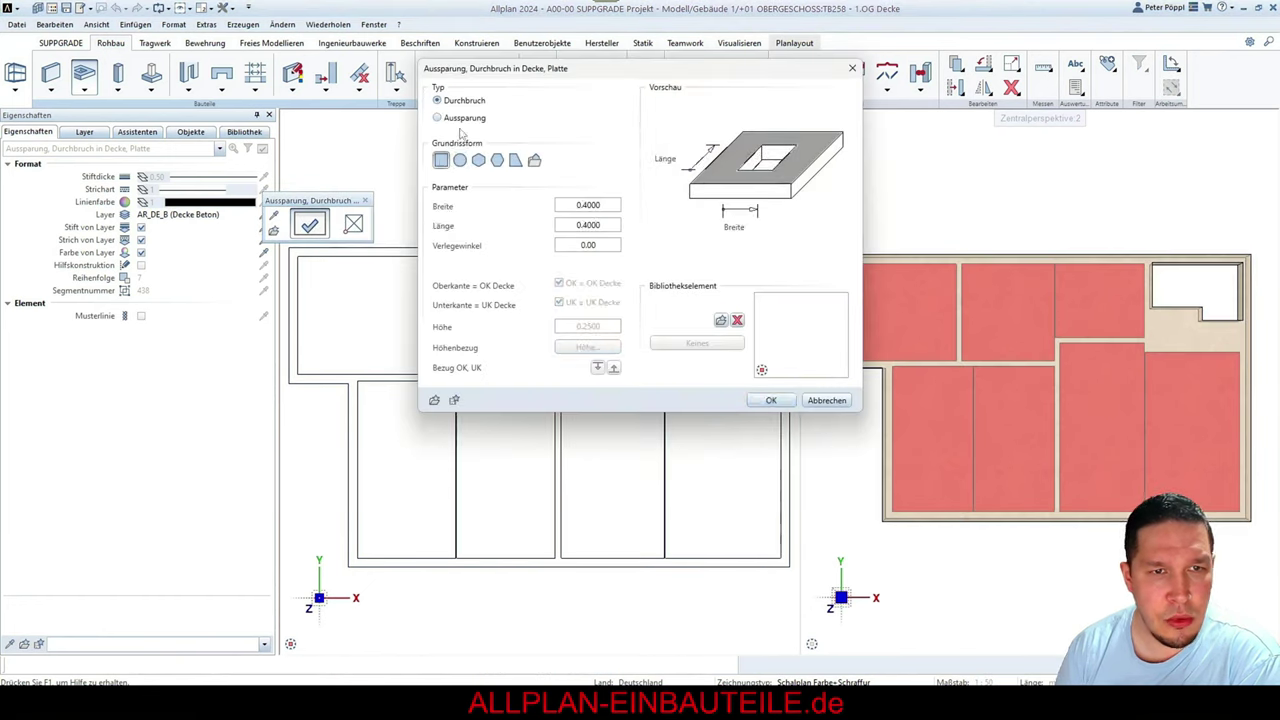
left_click(771, 400)
scroll(623, 305, "down", 3)
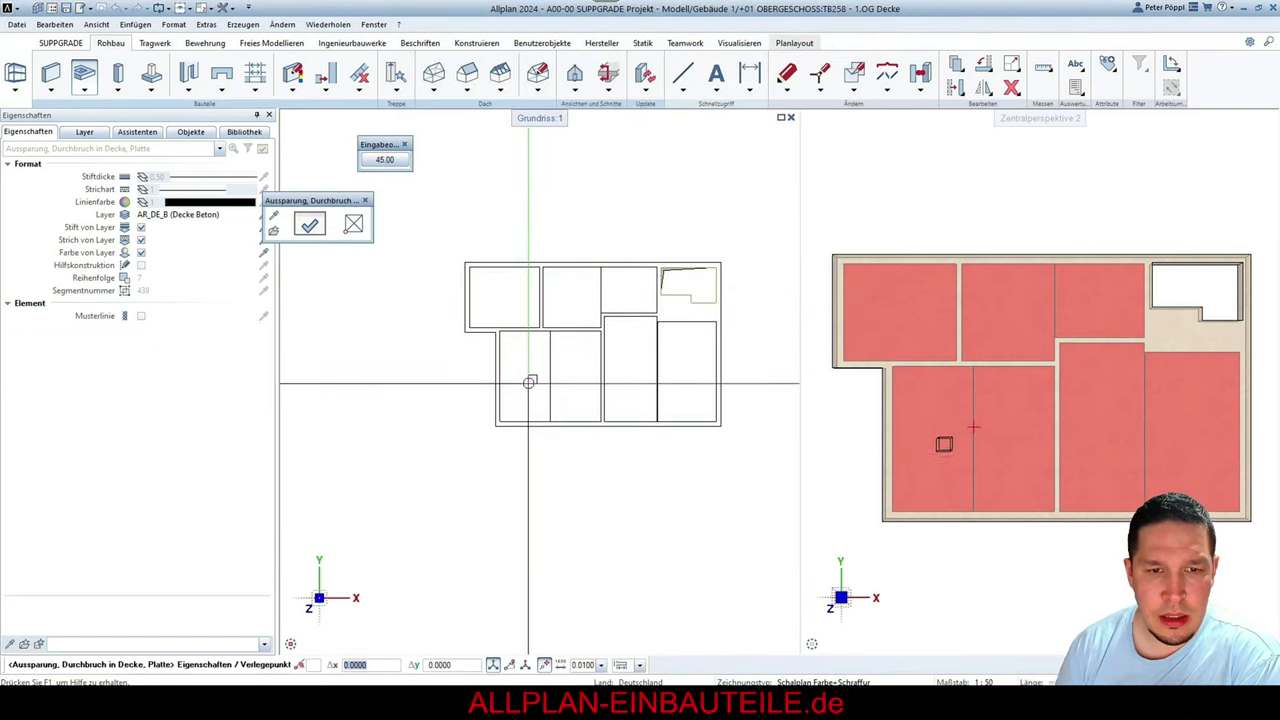
scroll(497, 425, "up", 4)
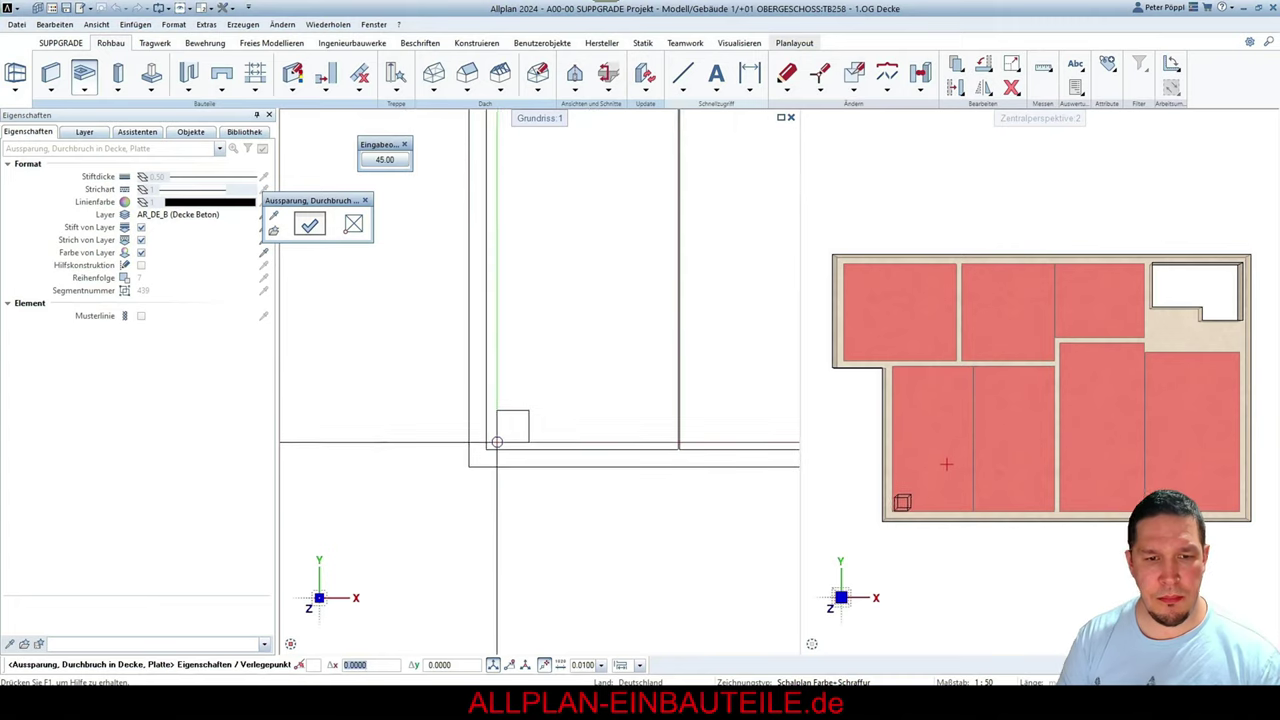
left_click(495, 439)
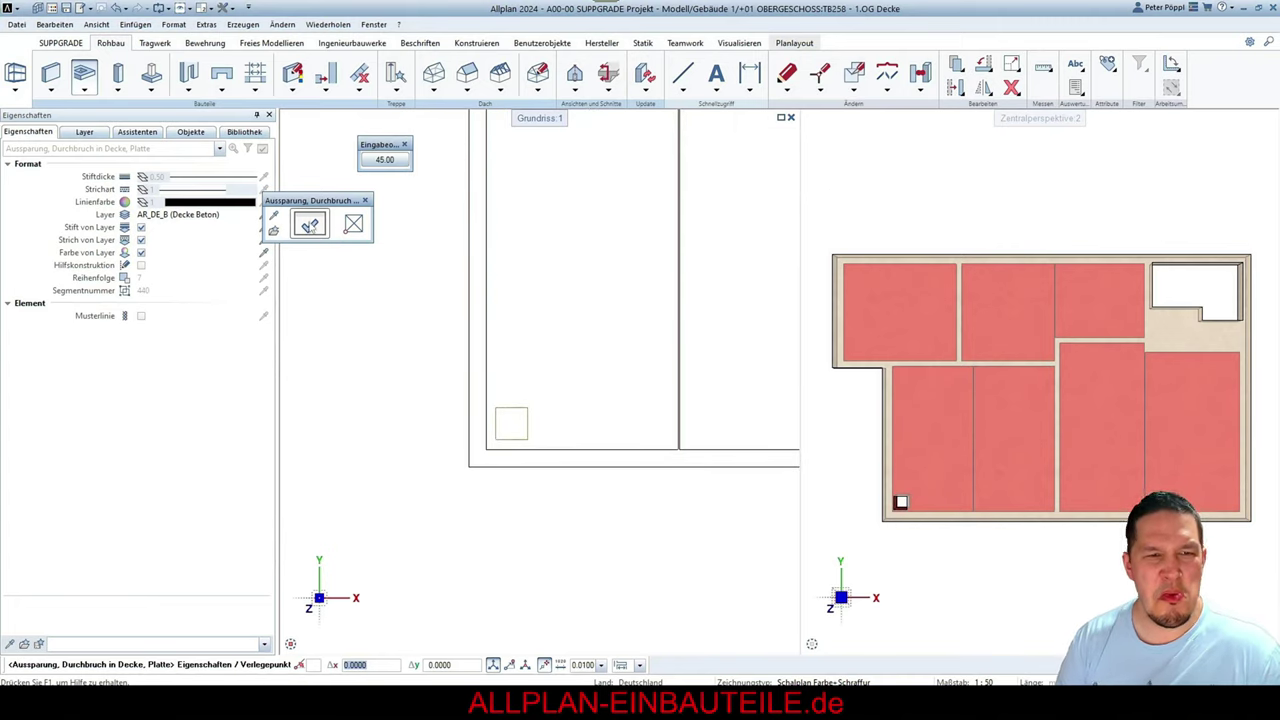
left_click(694, 440)
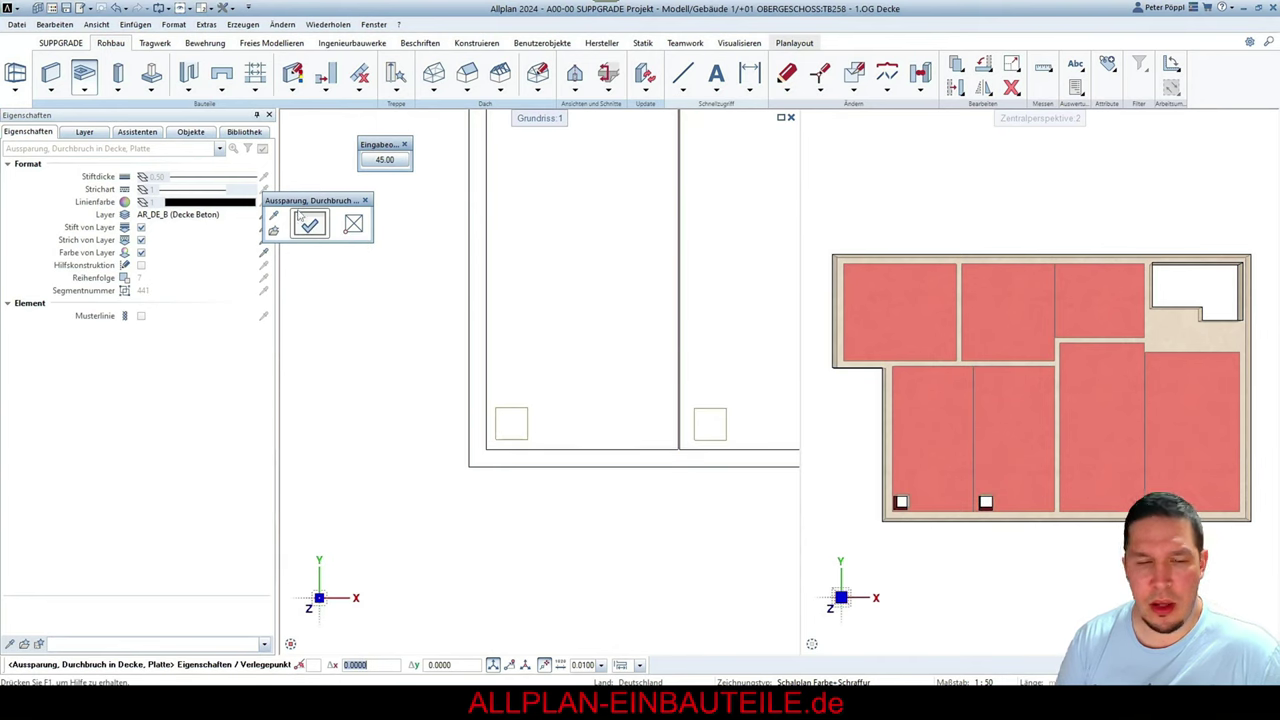
Place a circular through-opening beside the square opening in each of the two lower-left slab fields
left_click(310, 226)
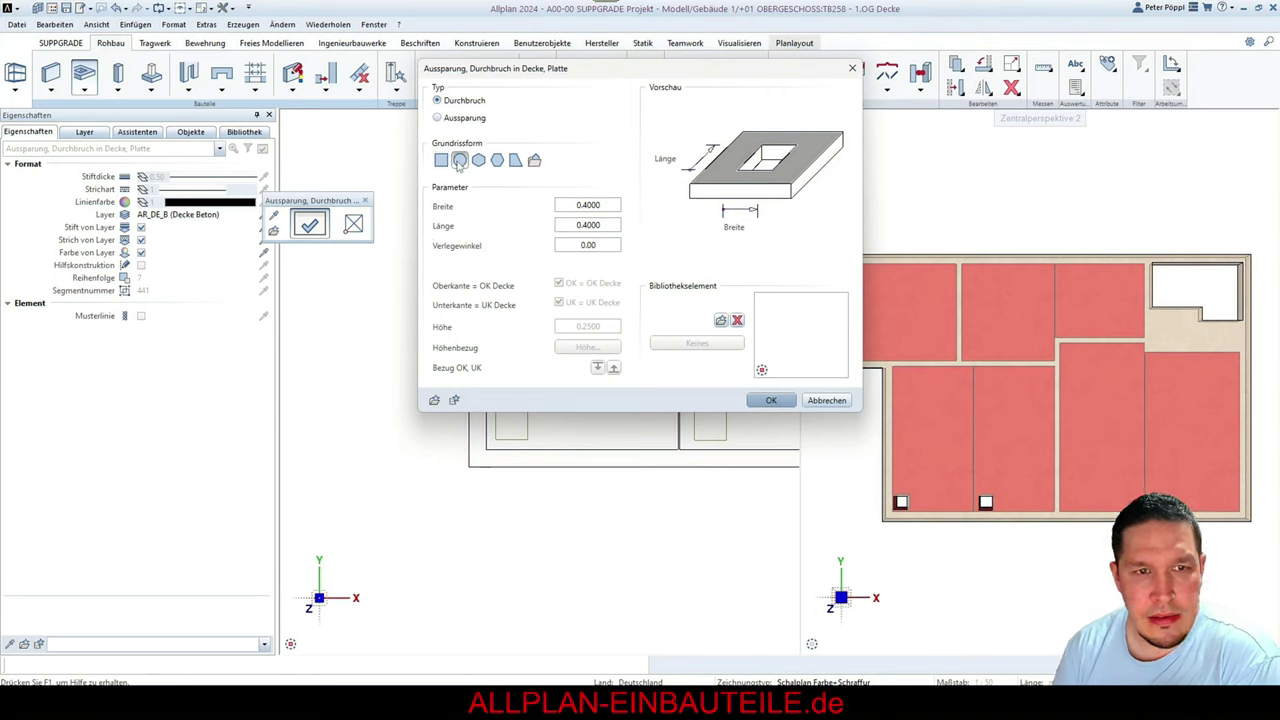
left_click(771, 400)
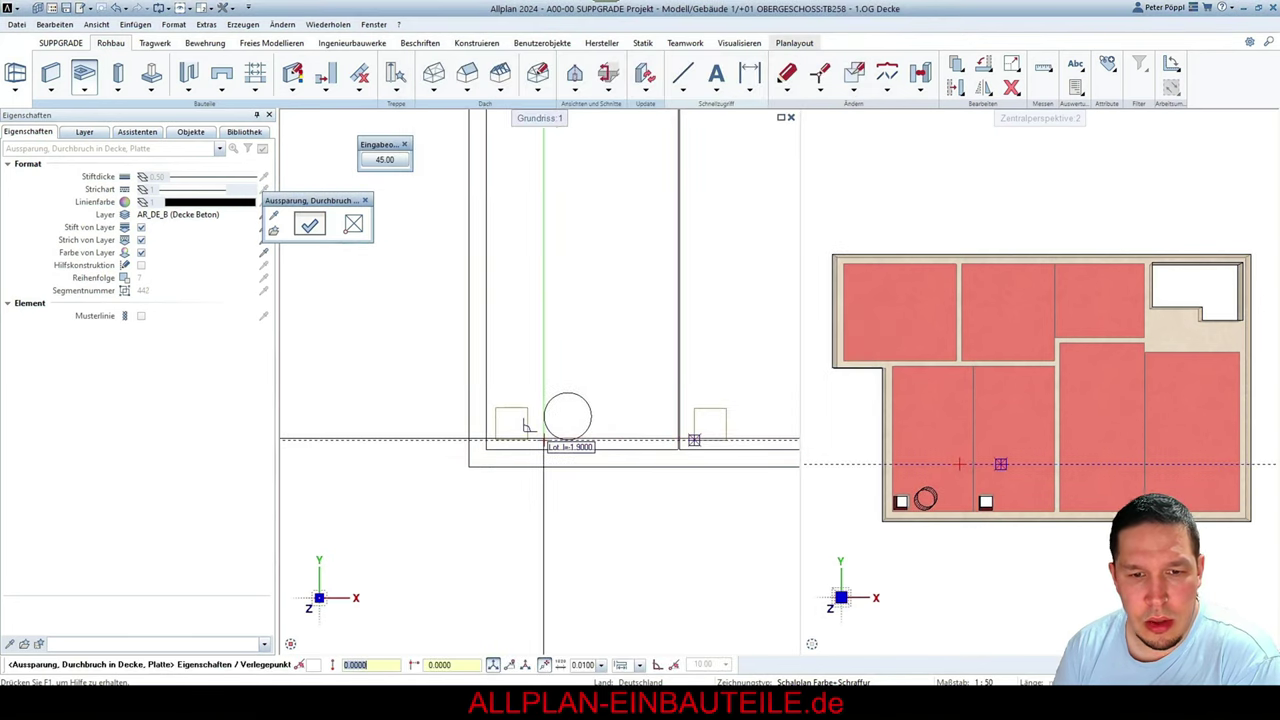
left_click(740, 440)
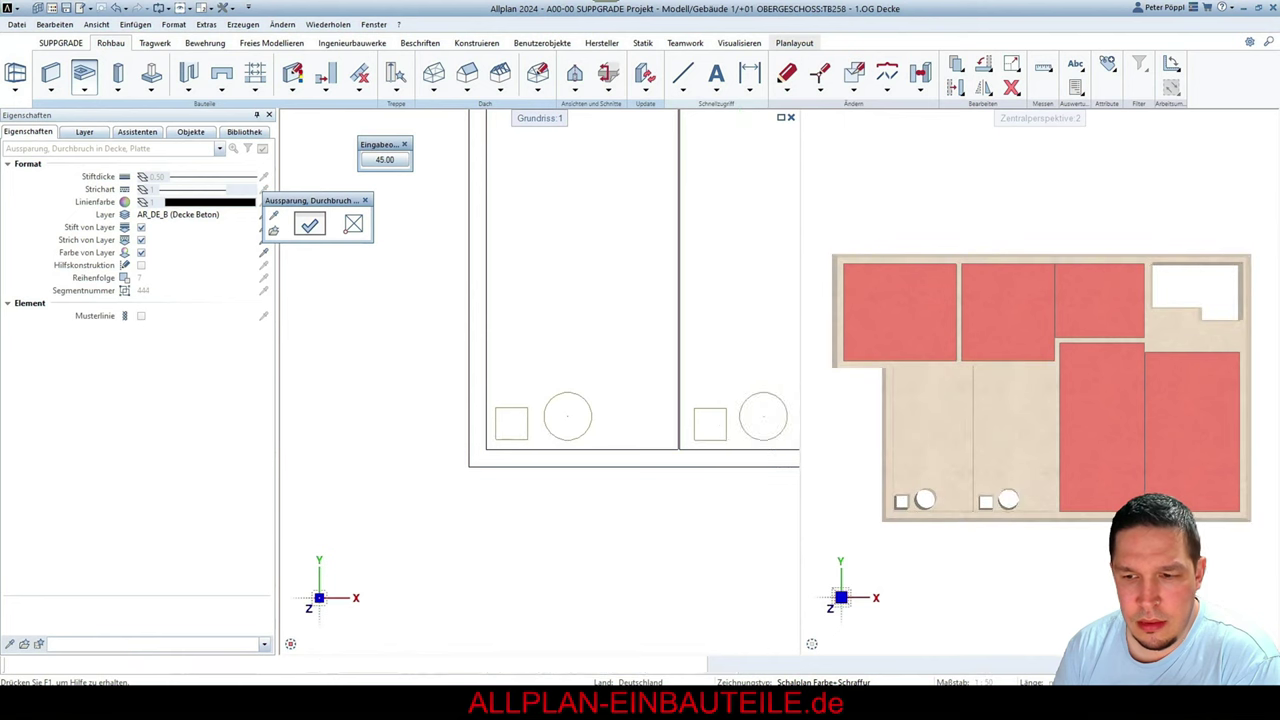
Place a six-cornered polygonal through-opening with outer radius 0.3000 beside the circular opening in each of the two lower-left slab fields
middle_click_drag(1022, 385, 965, 513, "shift")
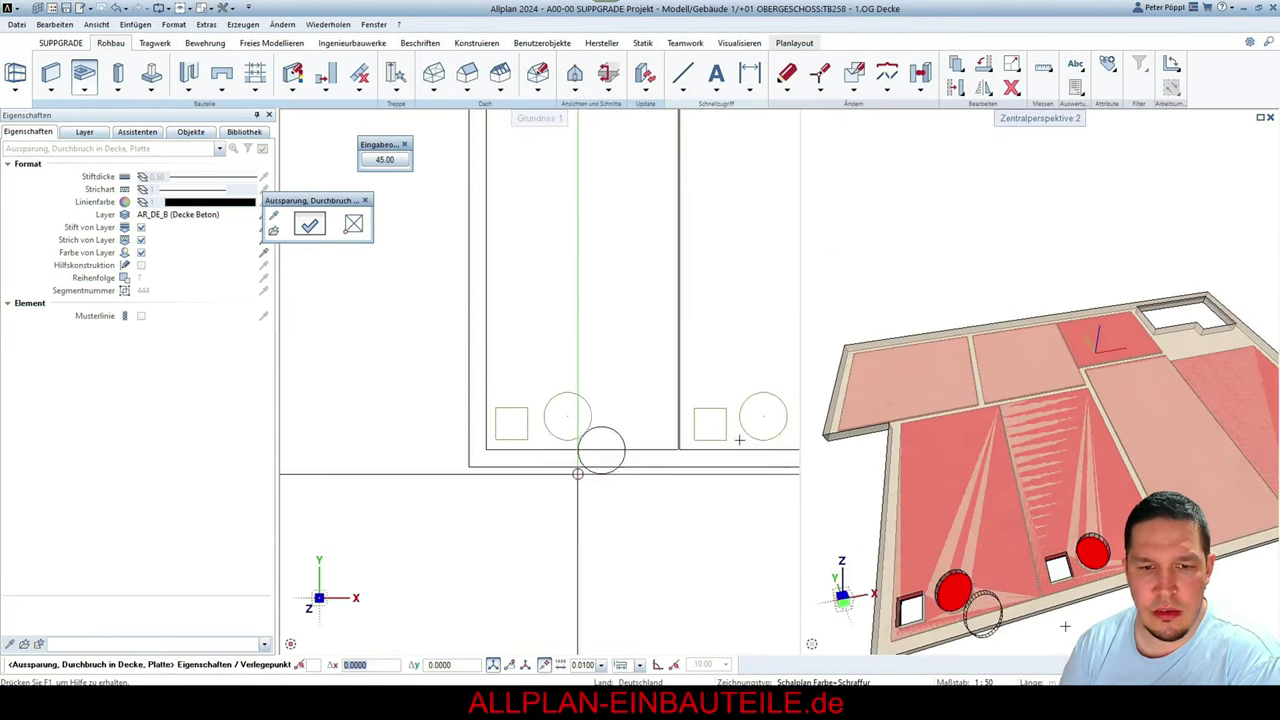
left_click(322, 231)
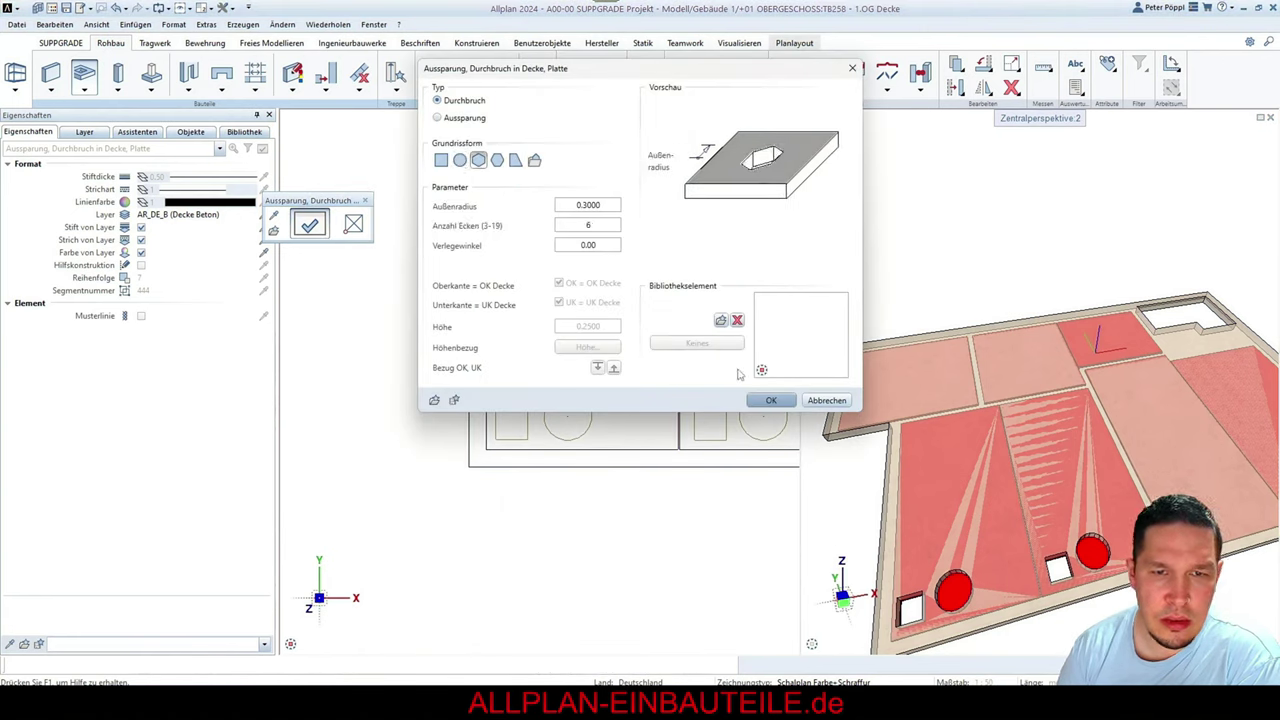
left_click(770, 400)
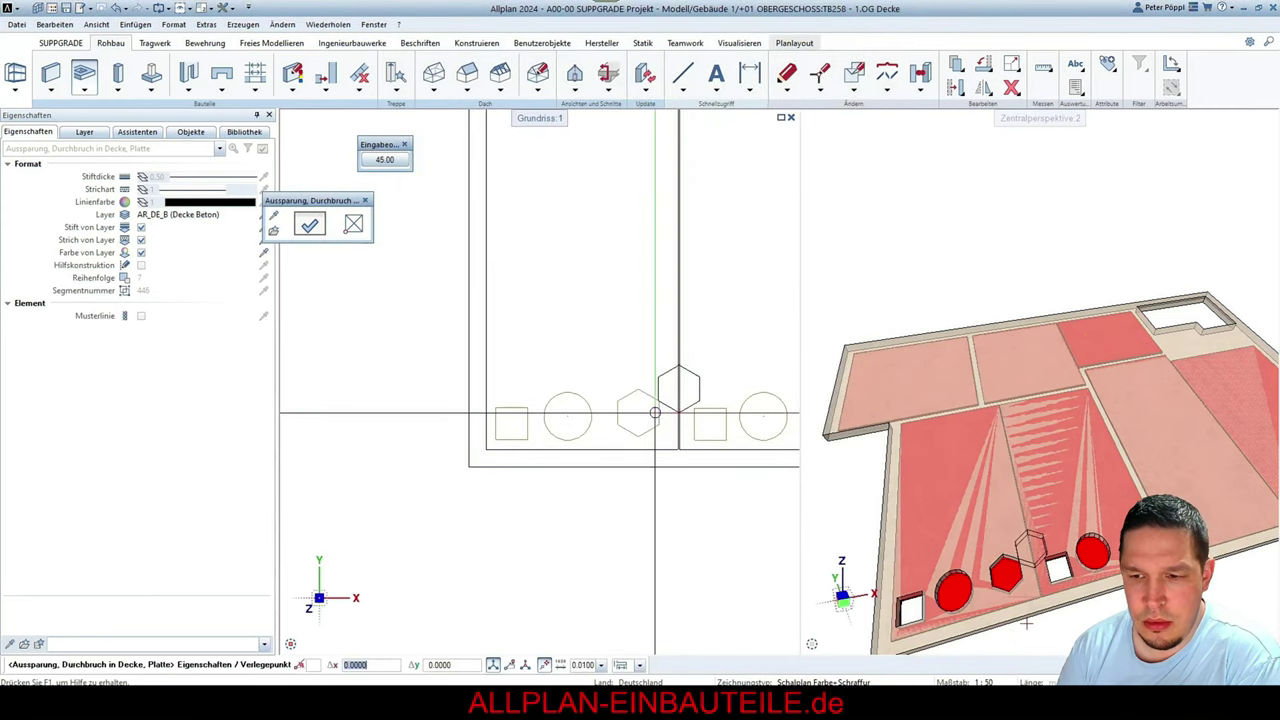
Draw a free-form triangular through-opening above the square and circular openings in the lower-left slab field
scroll(655, 412, "down", 2)
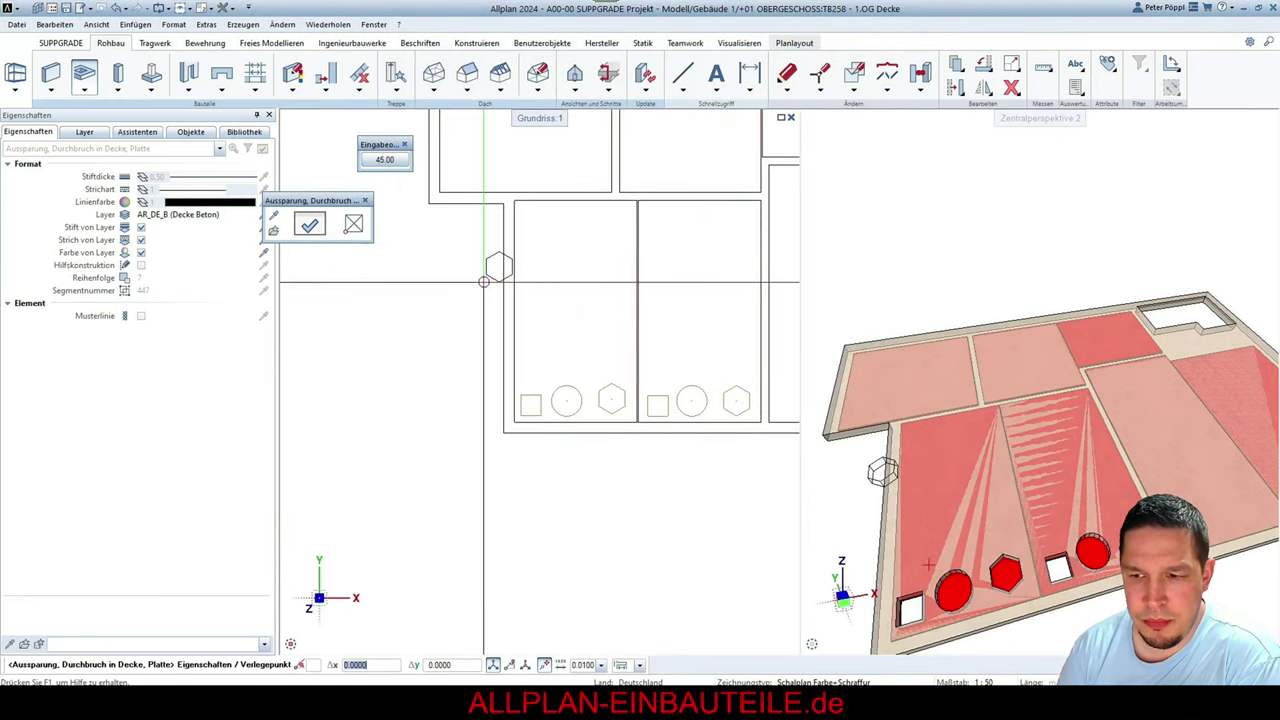
left_click(310, 225)
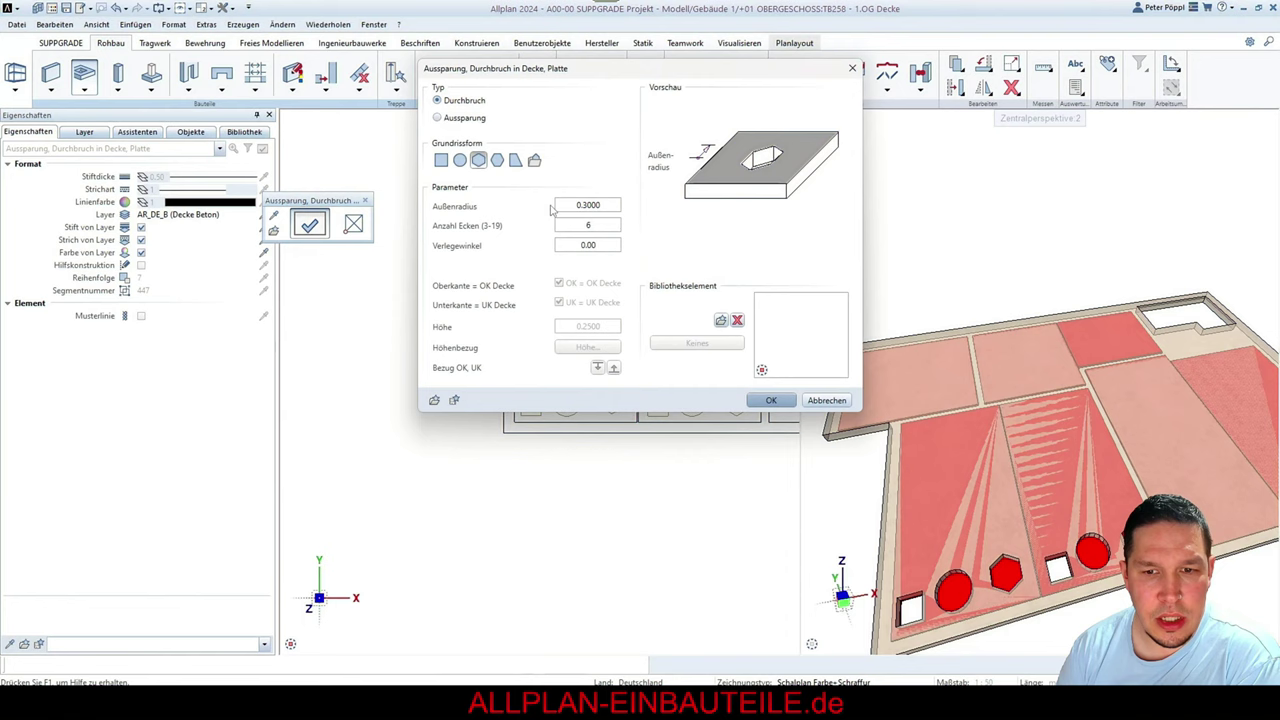
left_click(515, 161)
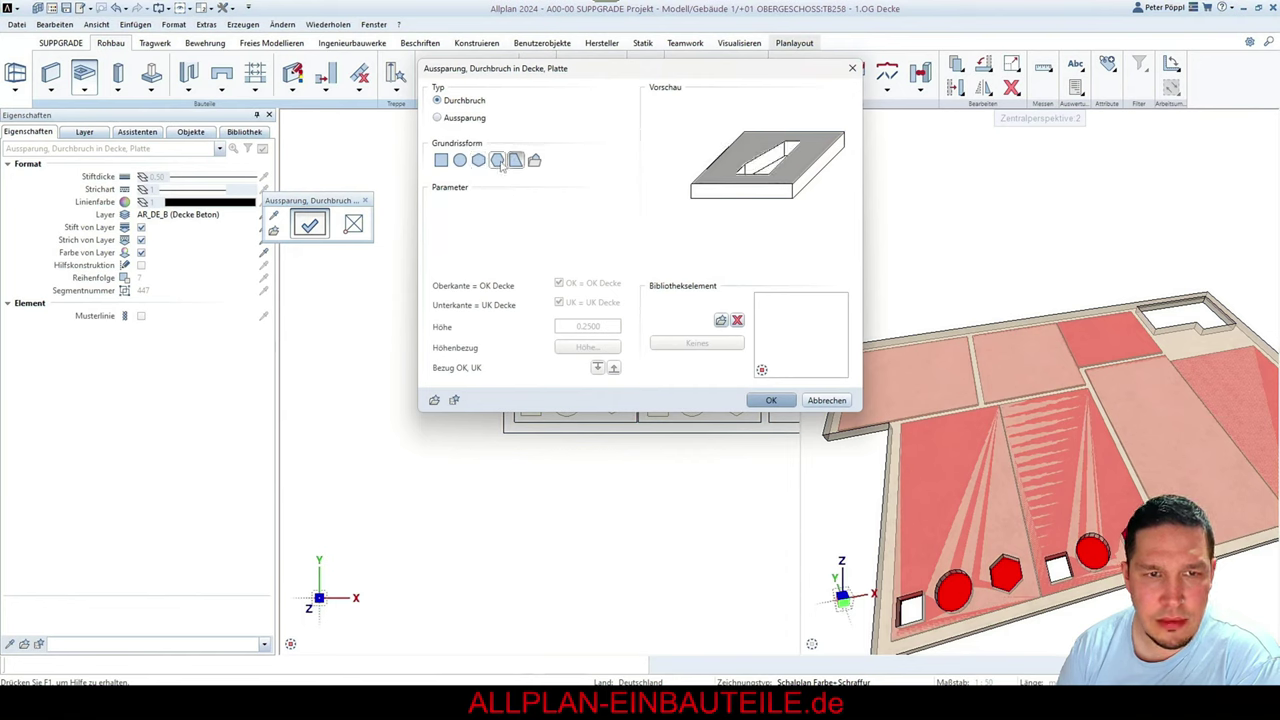
left_click(765, 401)
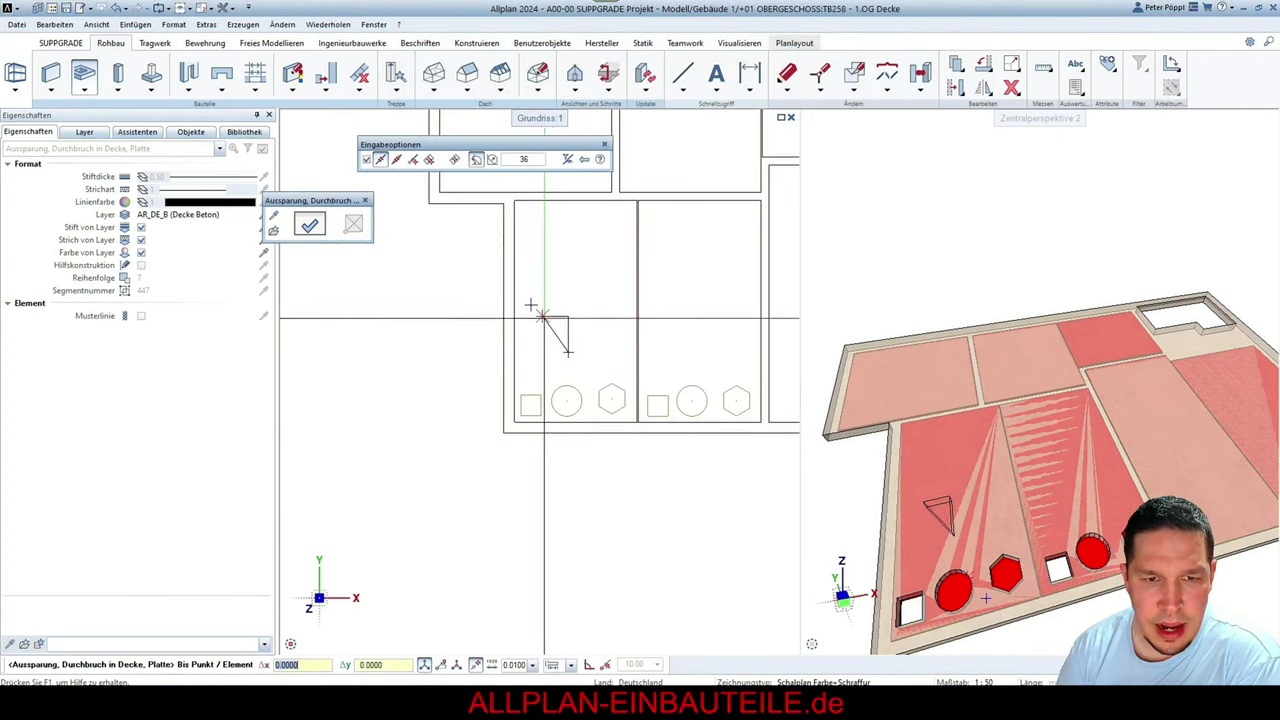
left_click(568, 318)
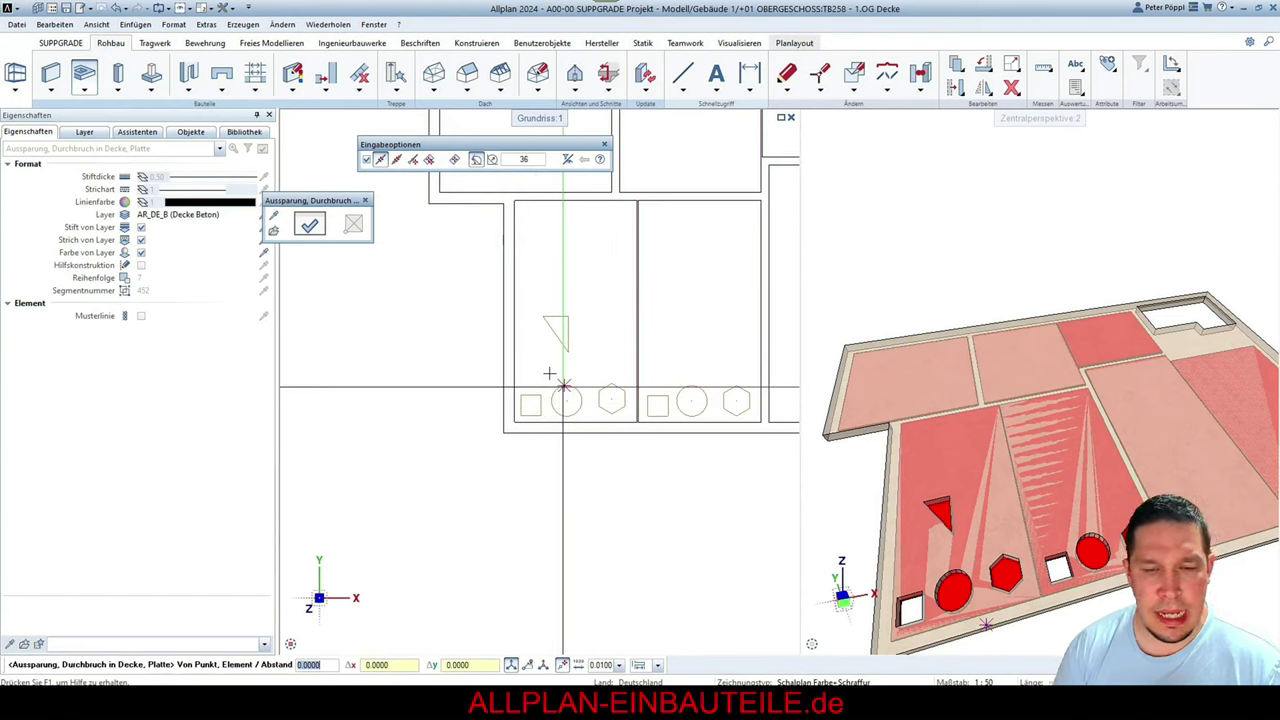
key("Escape")
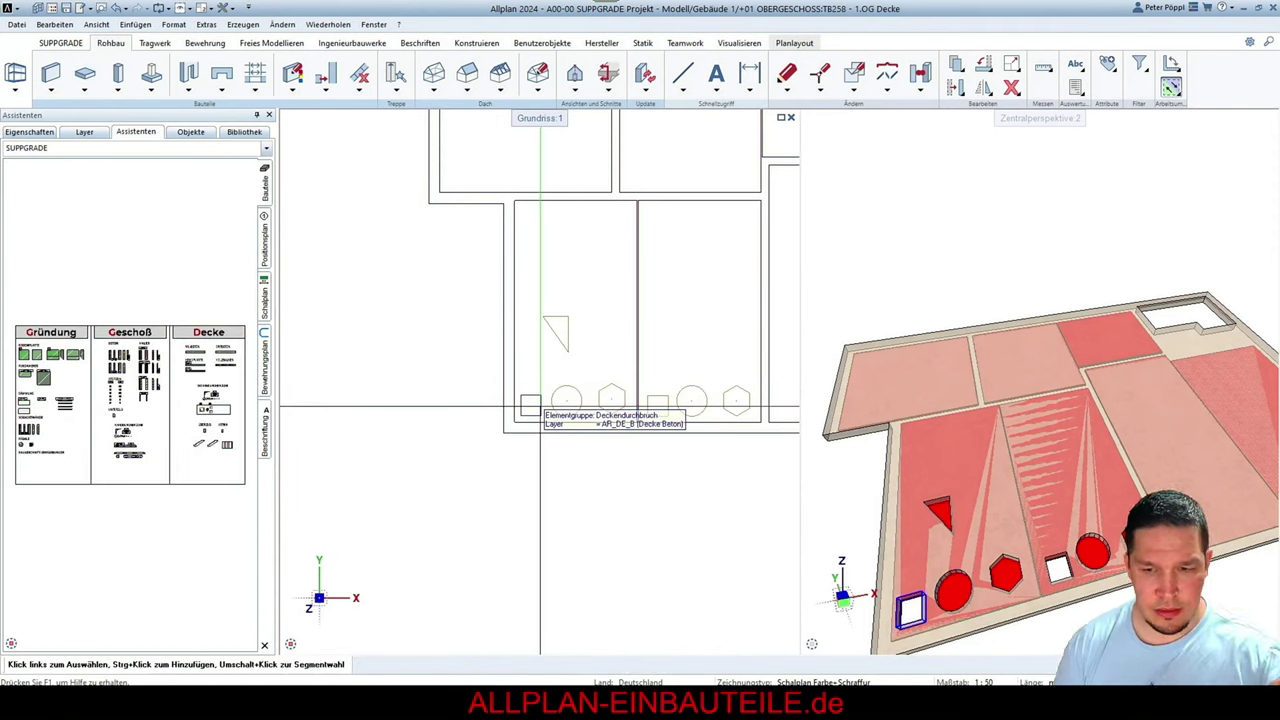
Place a square 0.4000 x 0.4000 recess (Aussparung), aligned to the slab's upper and lower edges, above the triangular opening
right_click(540, 407)
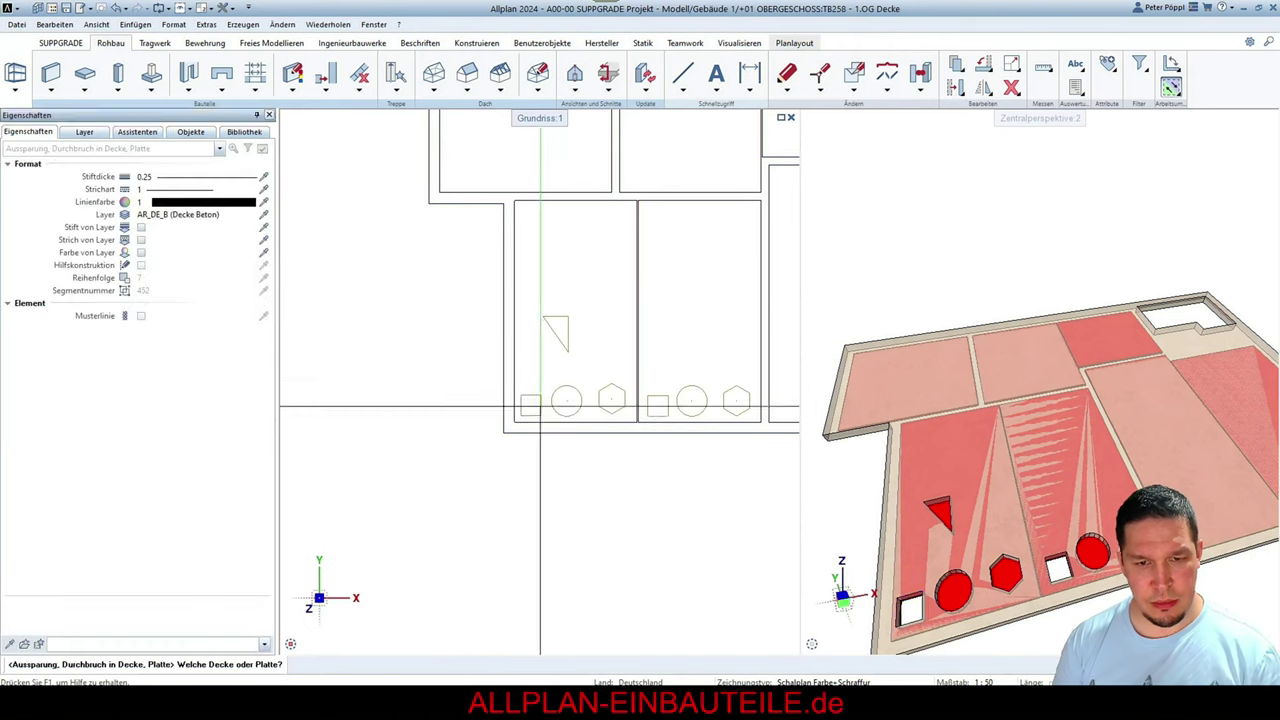
left_click(420, 290)
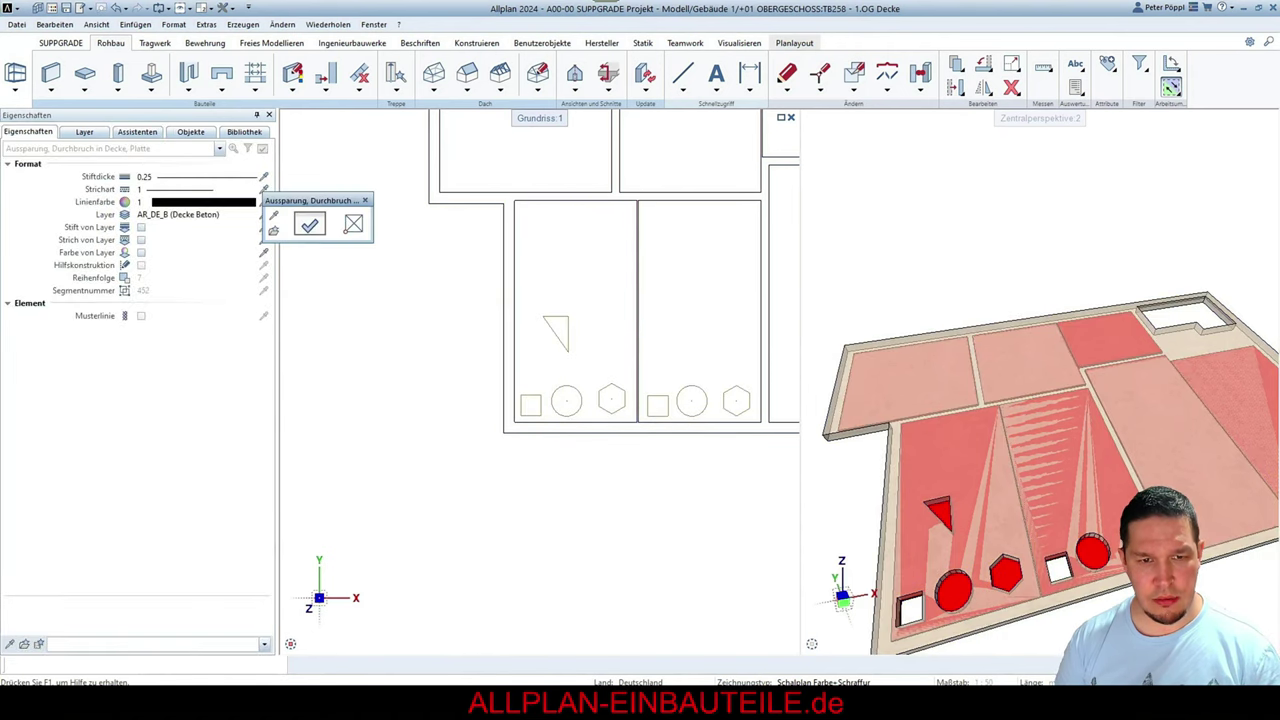
left_click(315, 226)
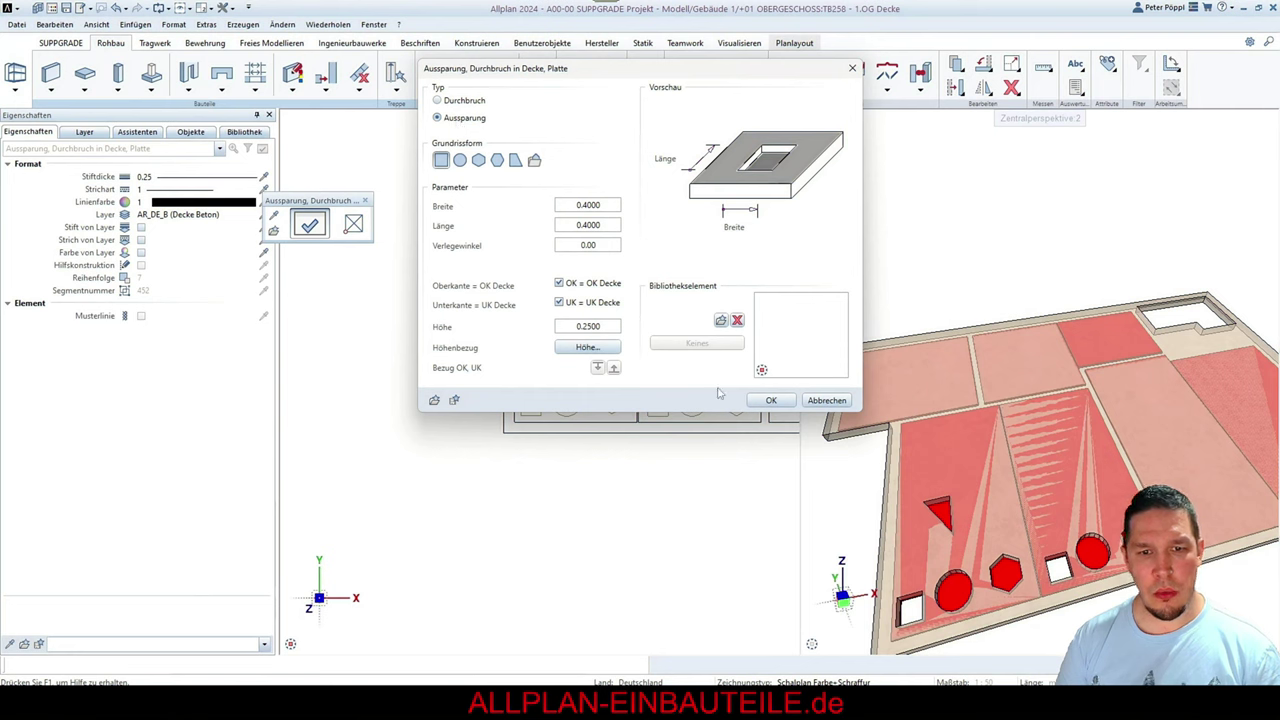
left_click(770, 400)
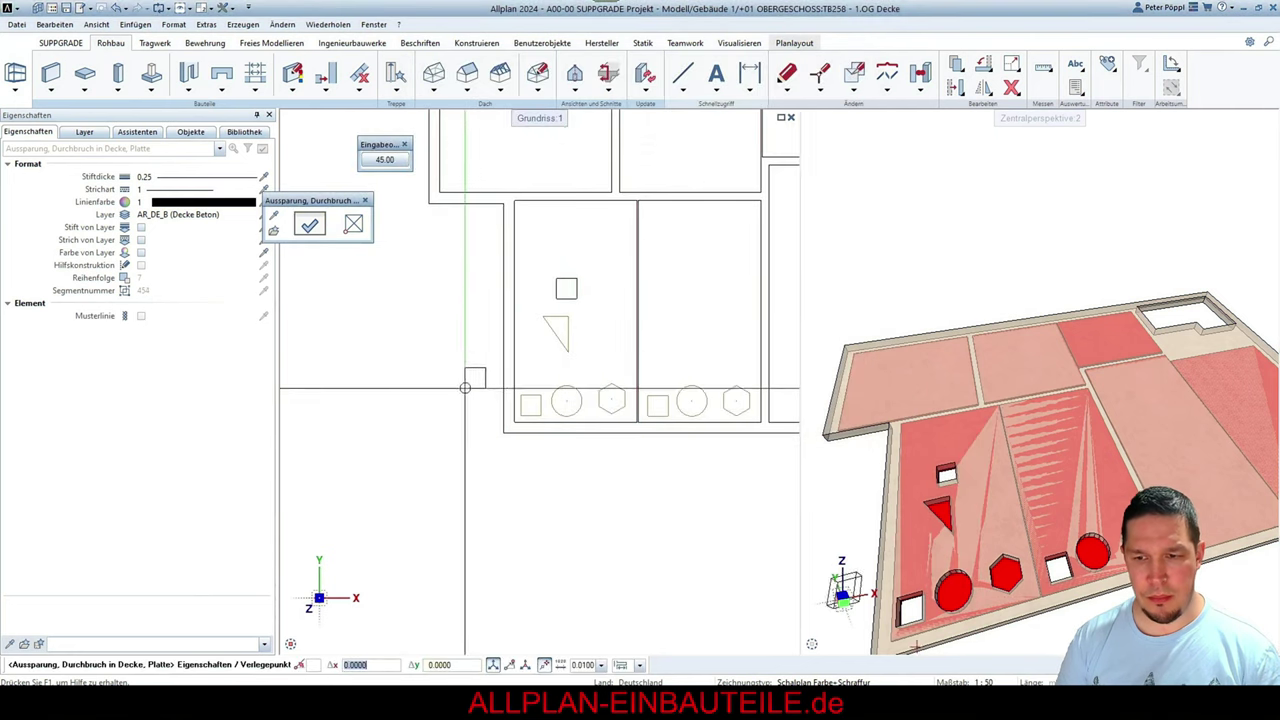
scroll(933, 483, "up", 5)
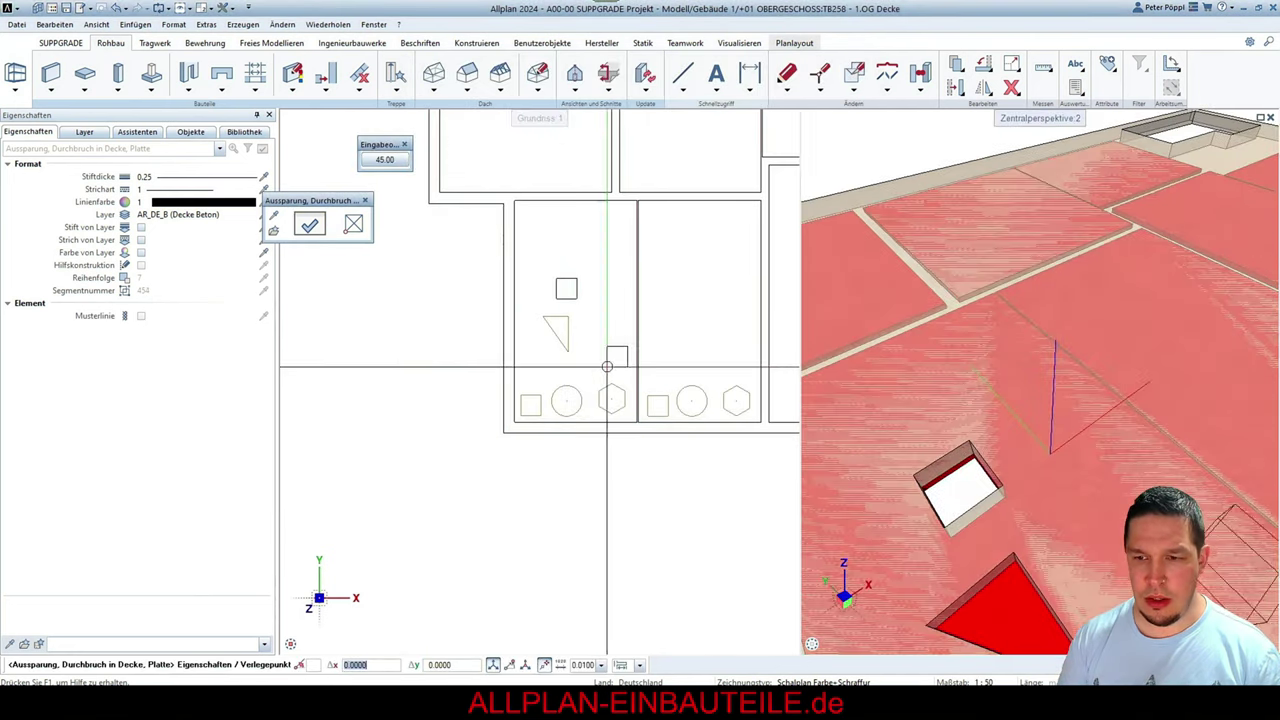
left_click(310, 225)
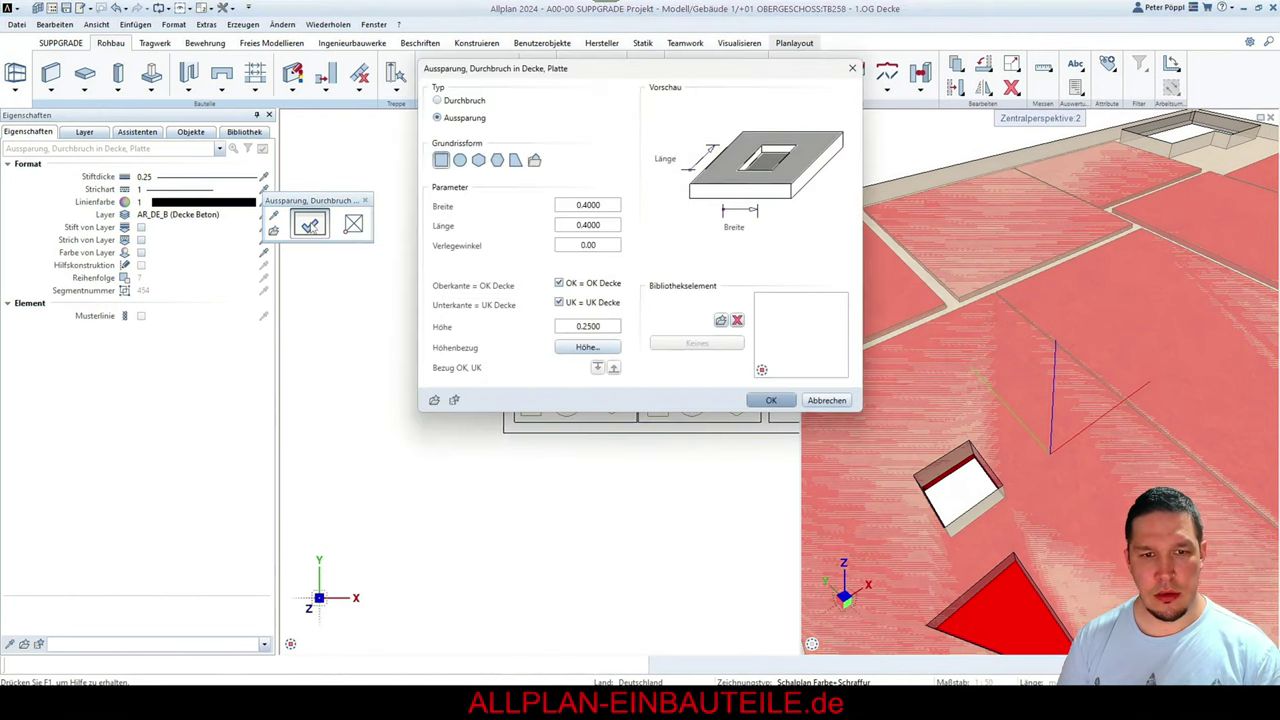
key("Escape")
key("Escape")
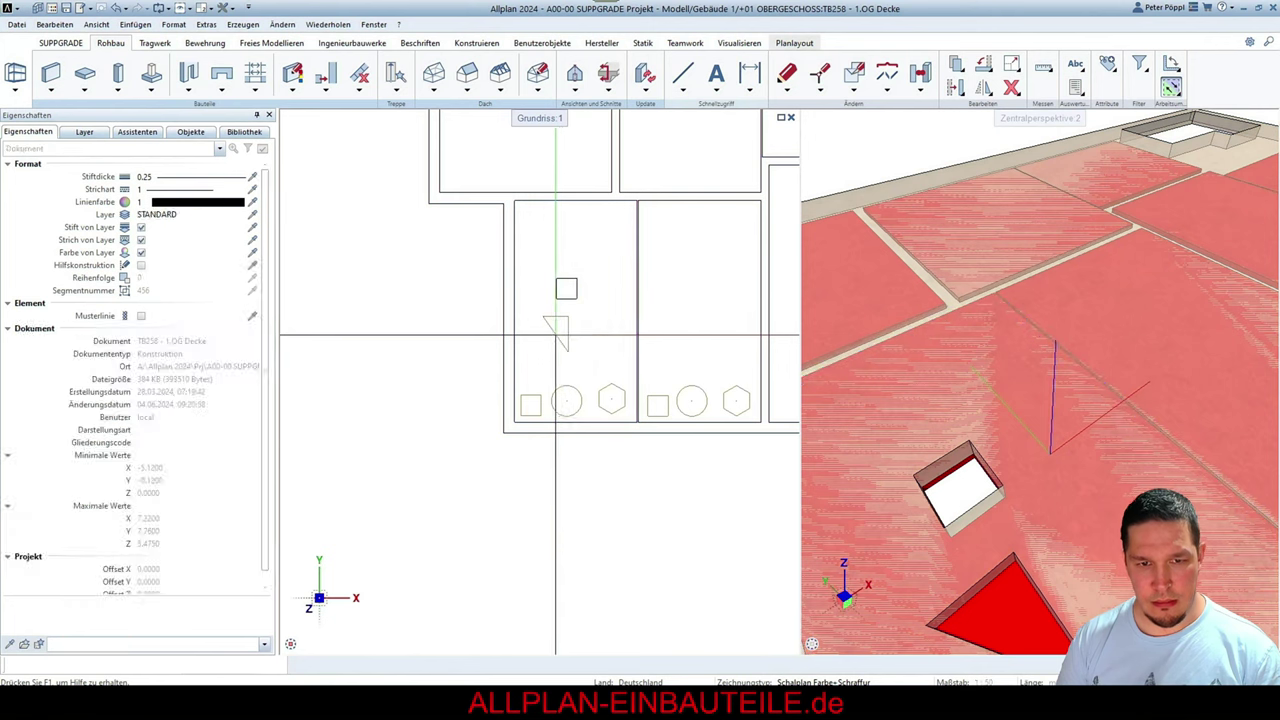
Draw a free-form triangular recess (Aussparung), aligned to the slab's upper and lower edges, to the right of the square recess
right_click(556, 335)
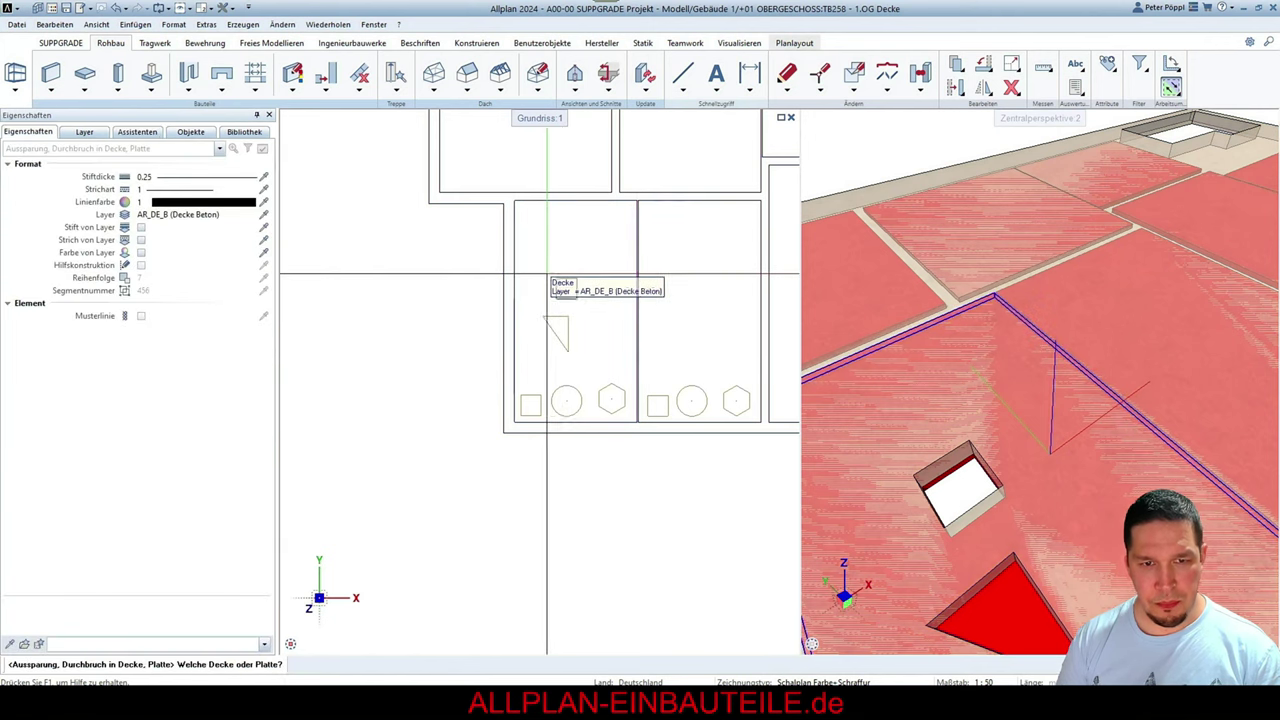
left_click(508, 295)
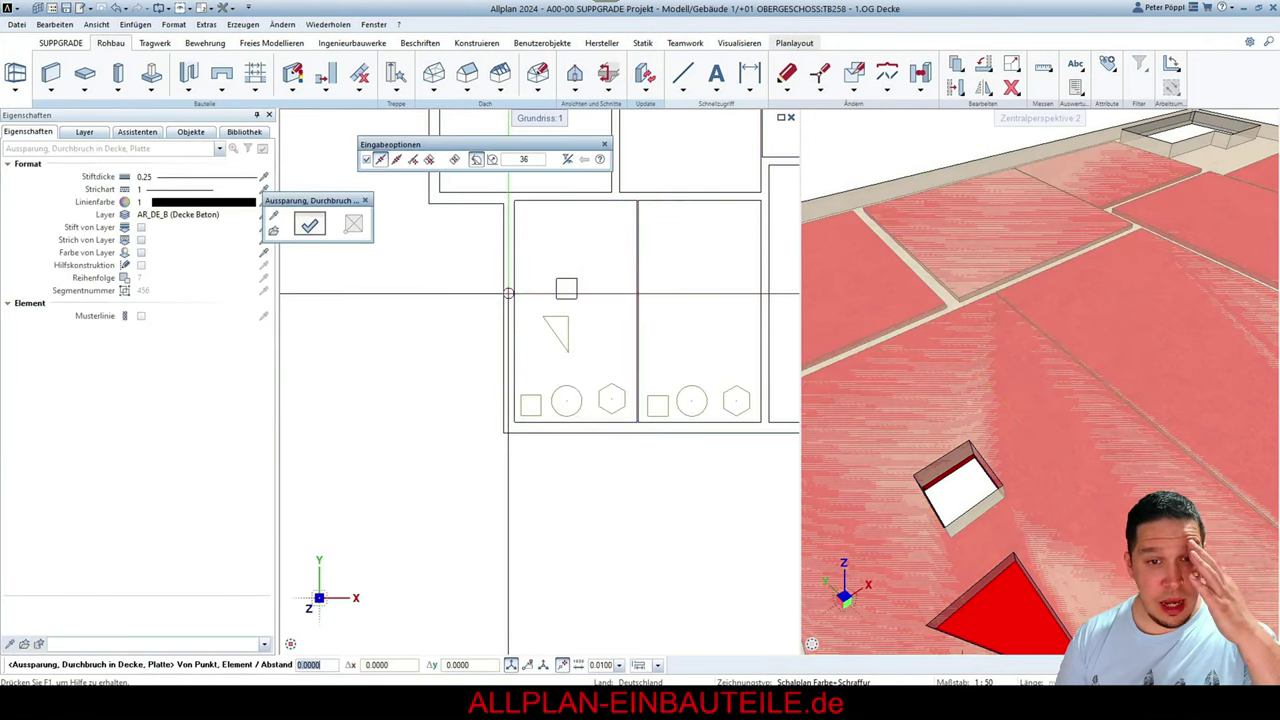
left_click(476, 159)
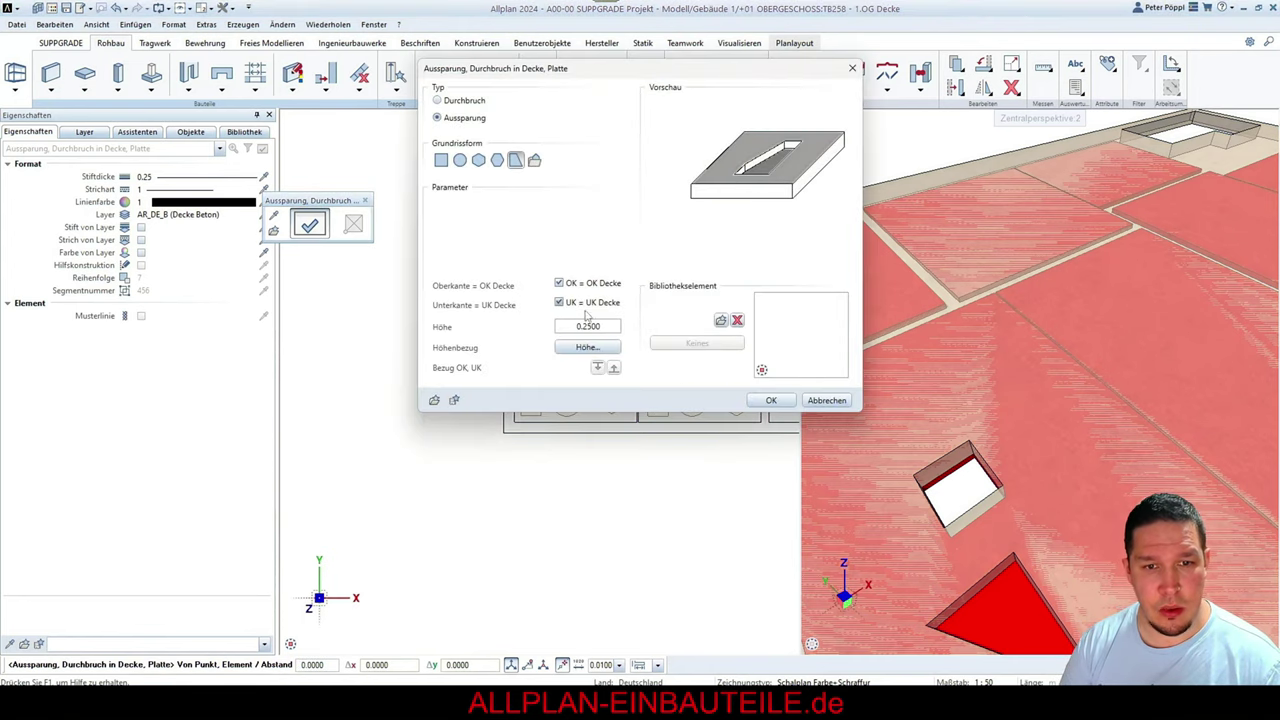
left_click(771, 400)
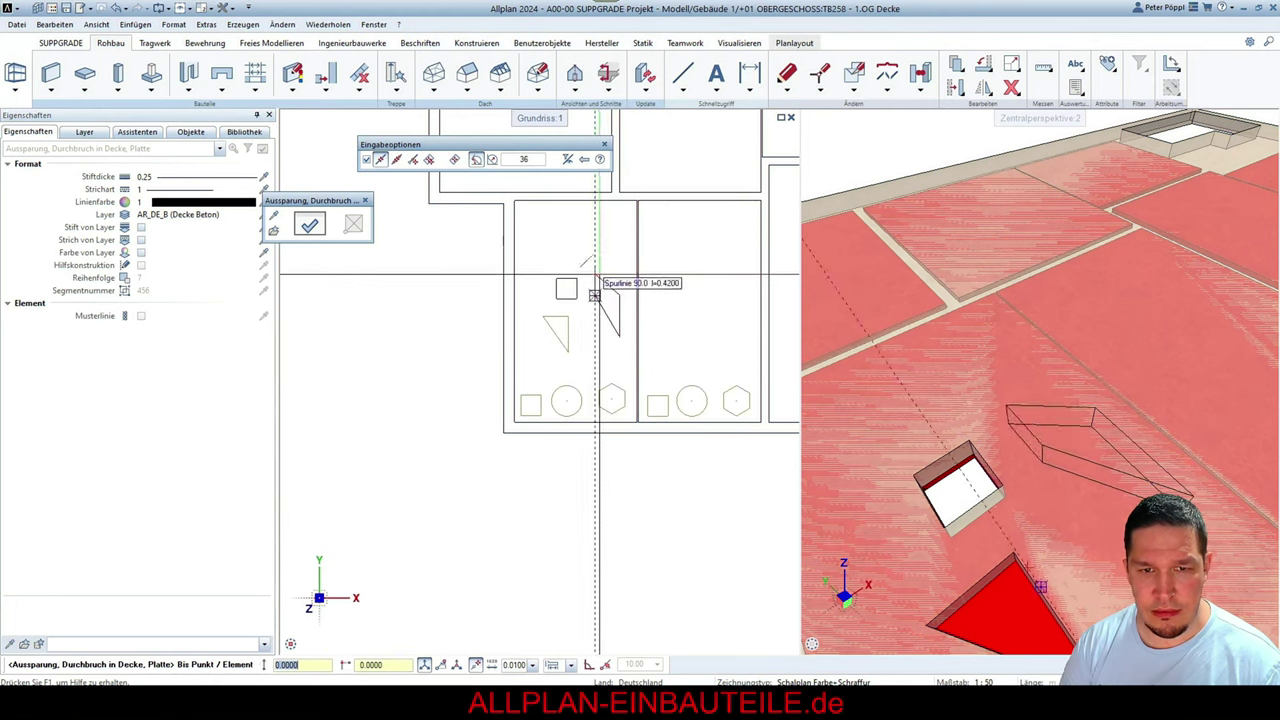
left_click(595, 292)
left_click(620, 296)
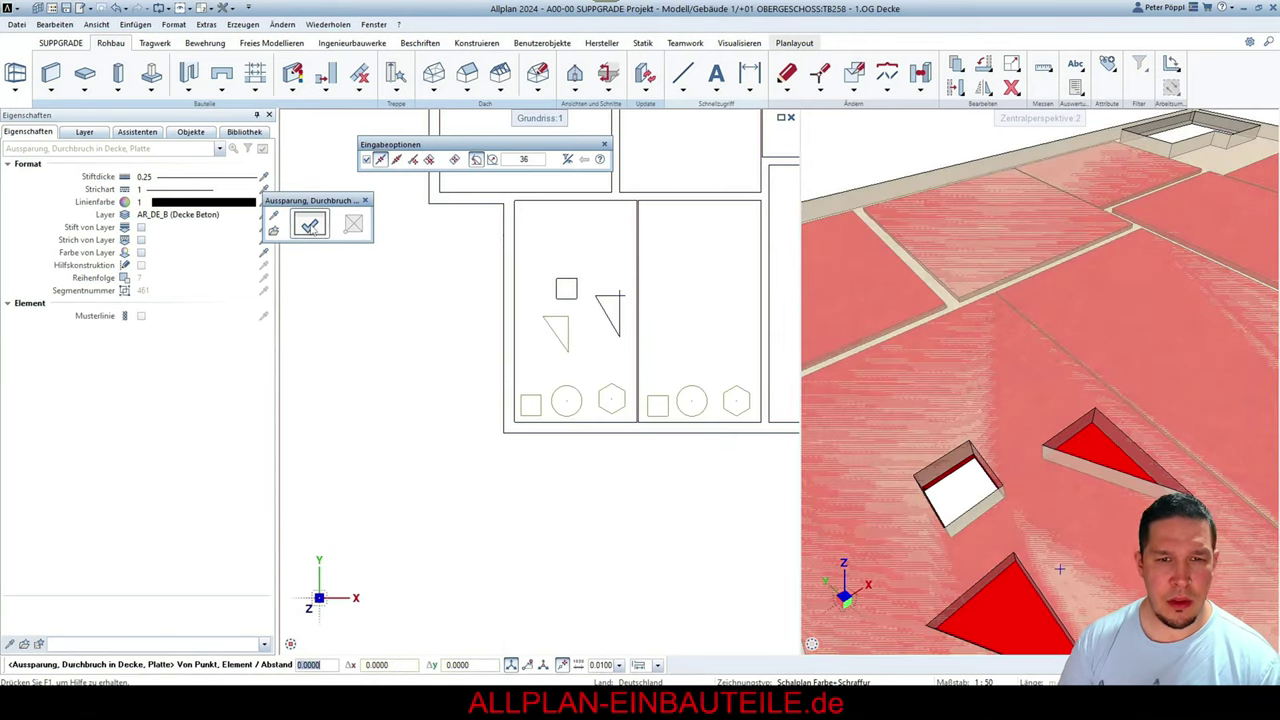
Draw a small free-form triangular recess (Aussparung) below the existing triangular recess, aligned to the slab's upper and lower edges
left_click(310, 226)
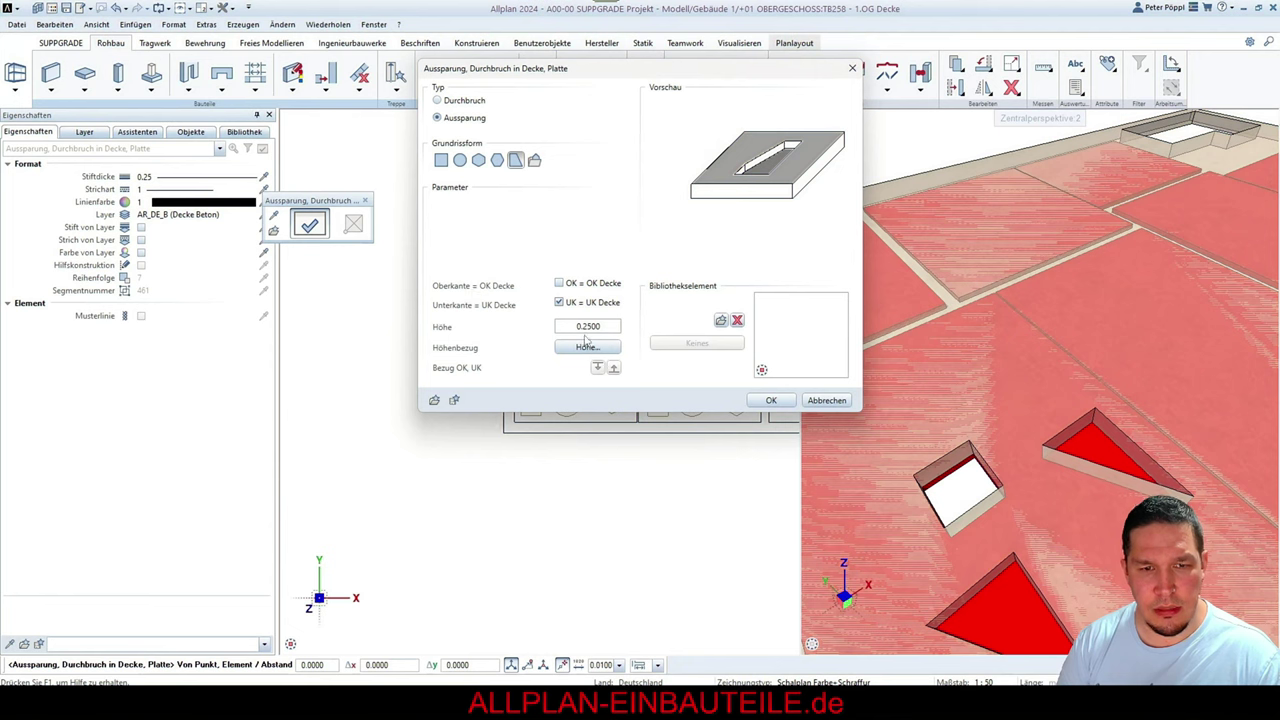
left_click(587, 347)
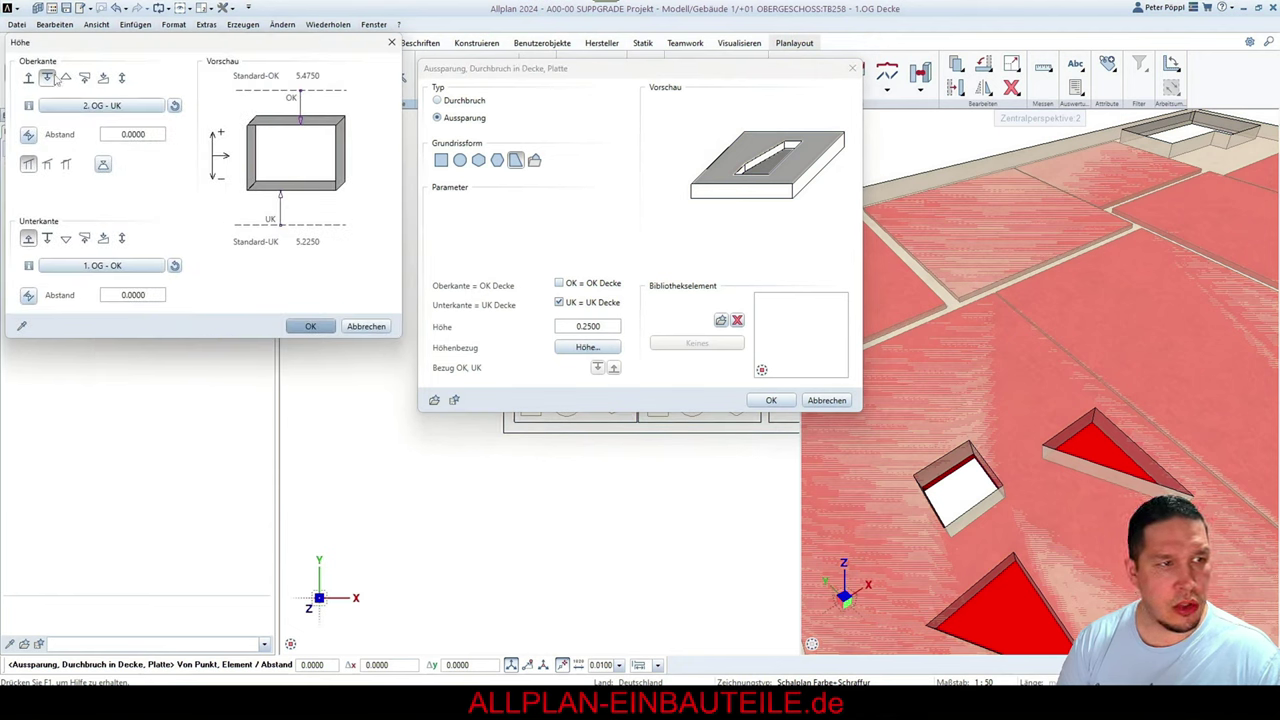
left_click(318, 331)
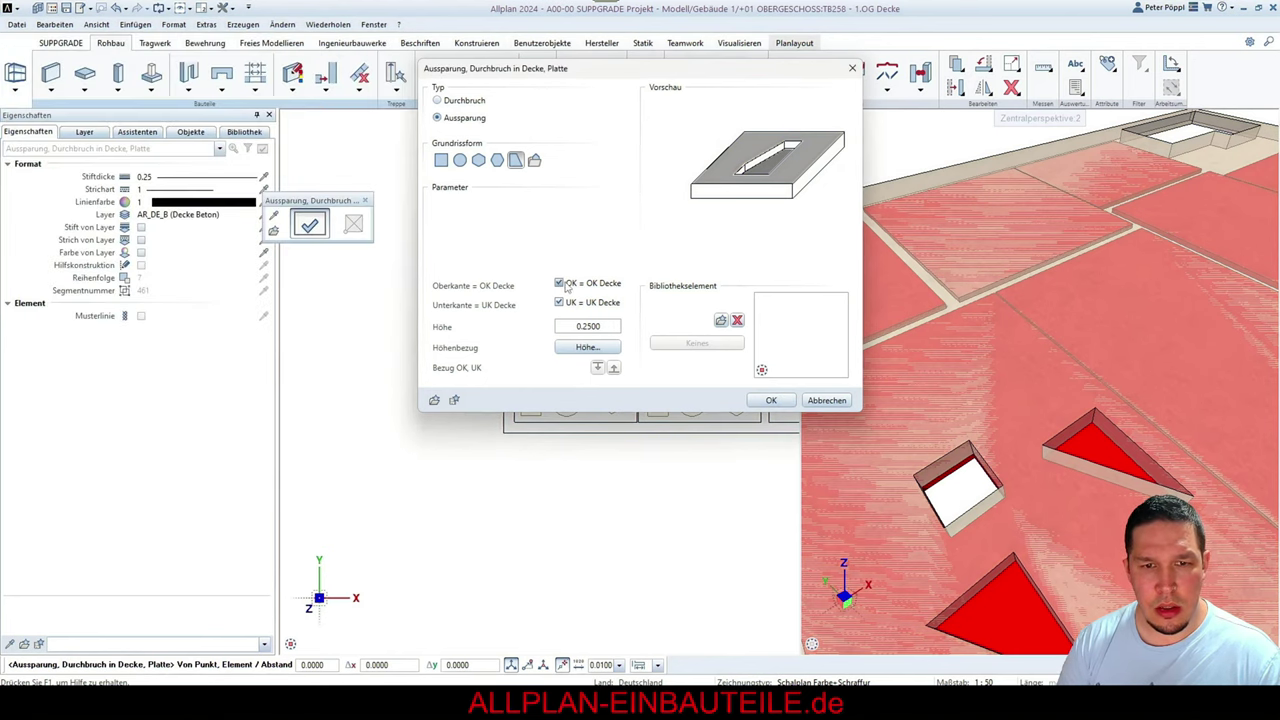
left_click(771, 400)
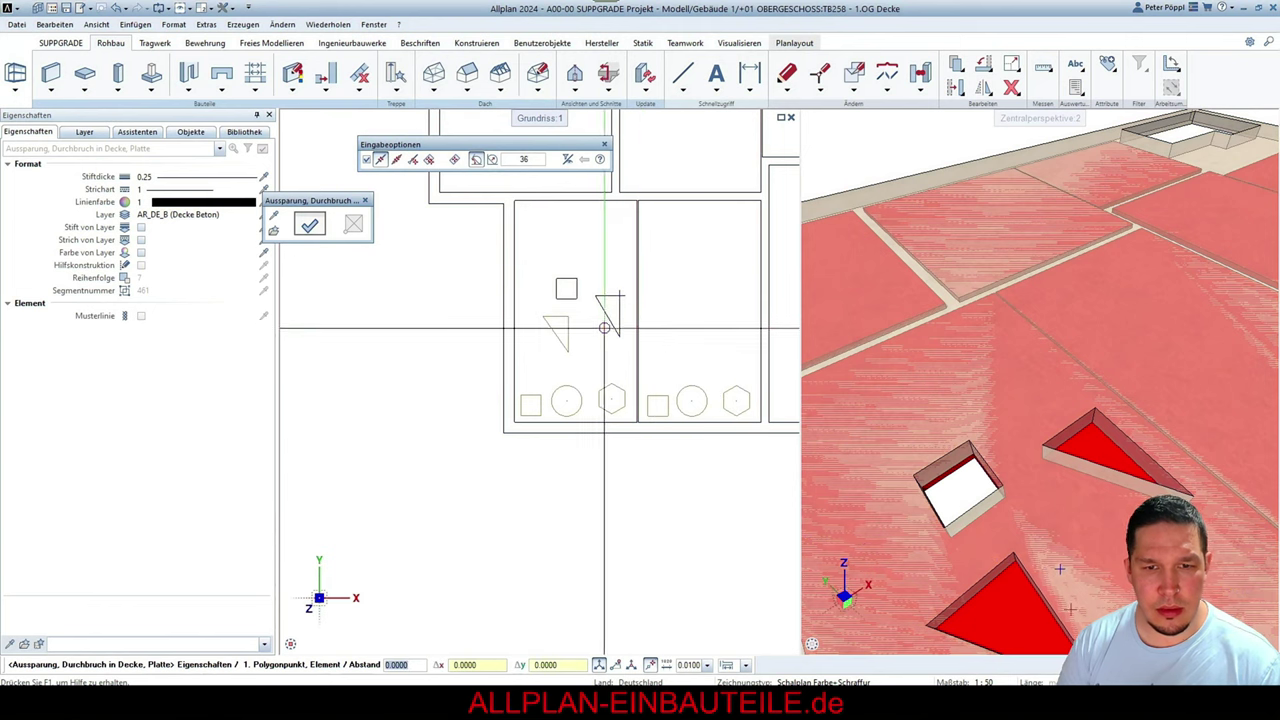
left_click(608, 347)
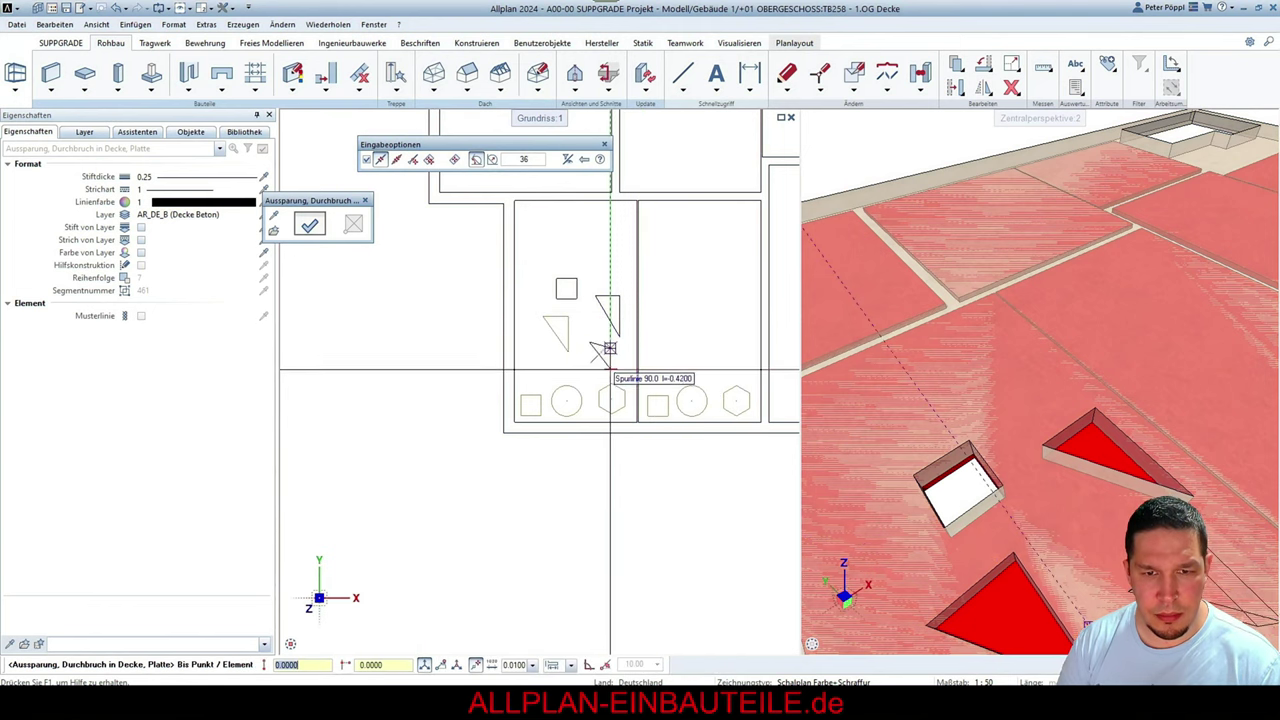
left_click(582, 335)
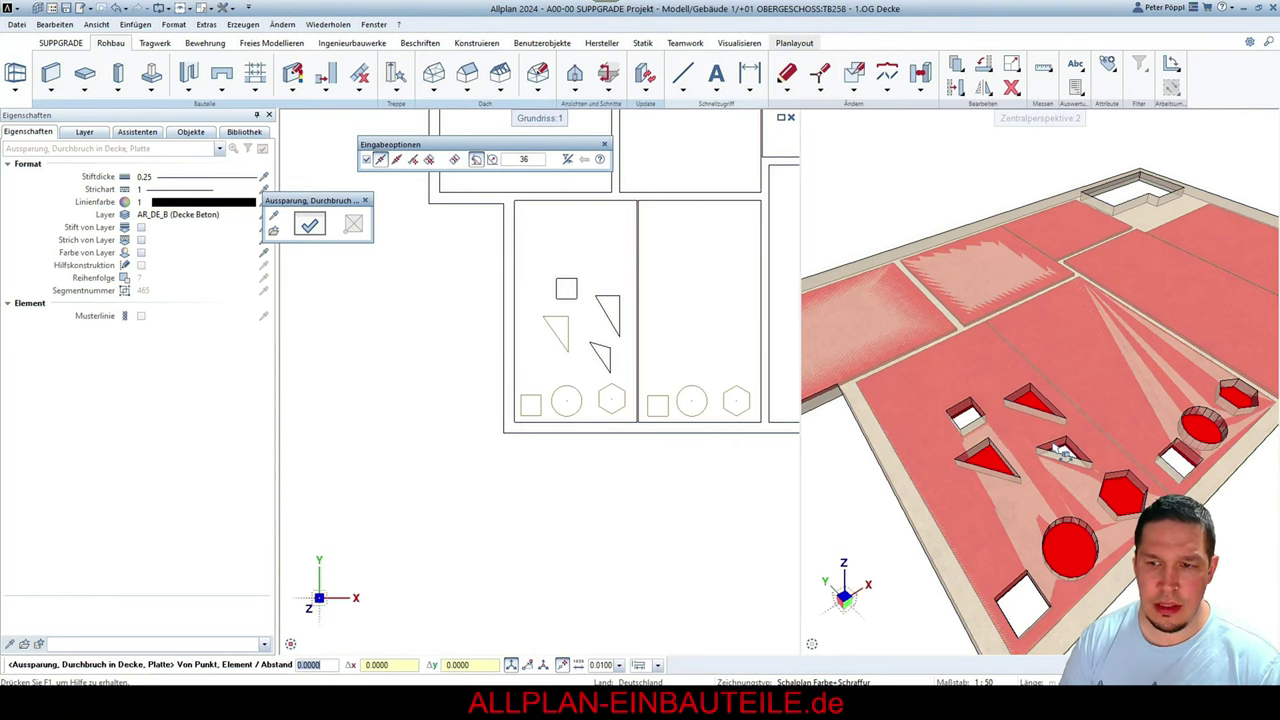
left_click(311, 225)
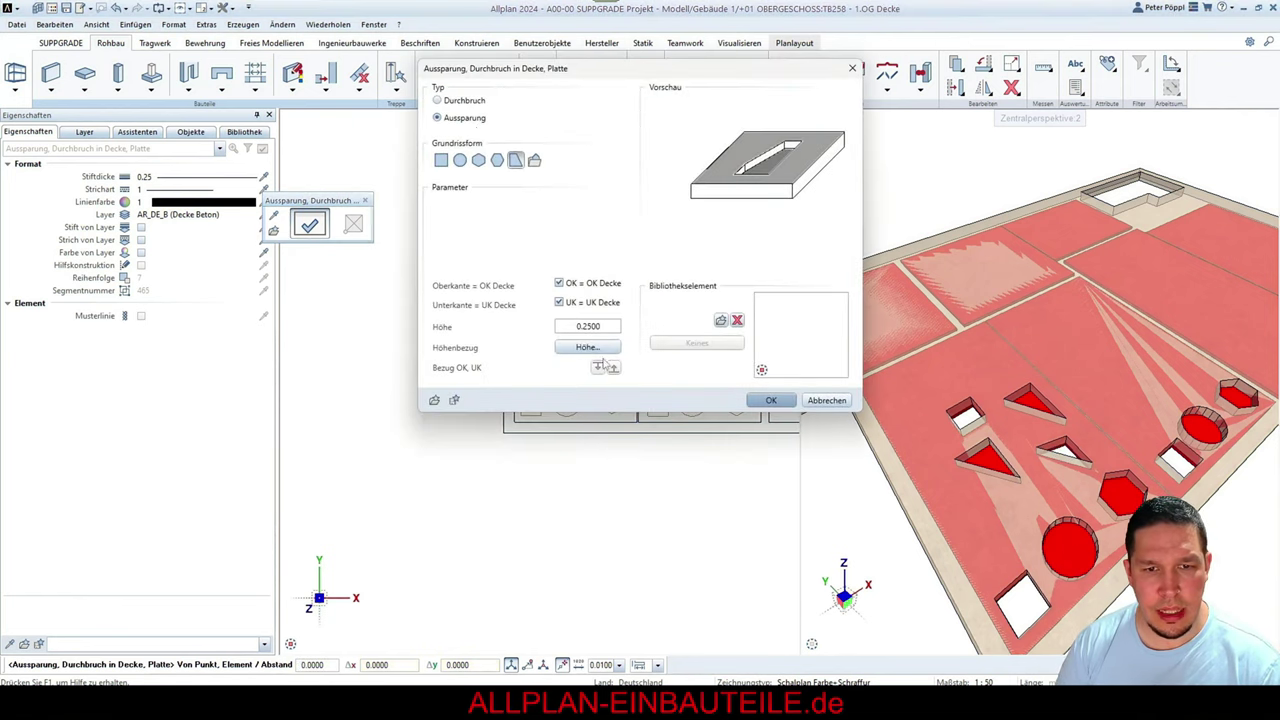
left_click(826, 401)
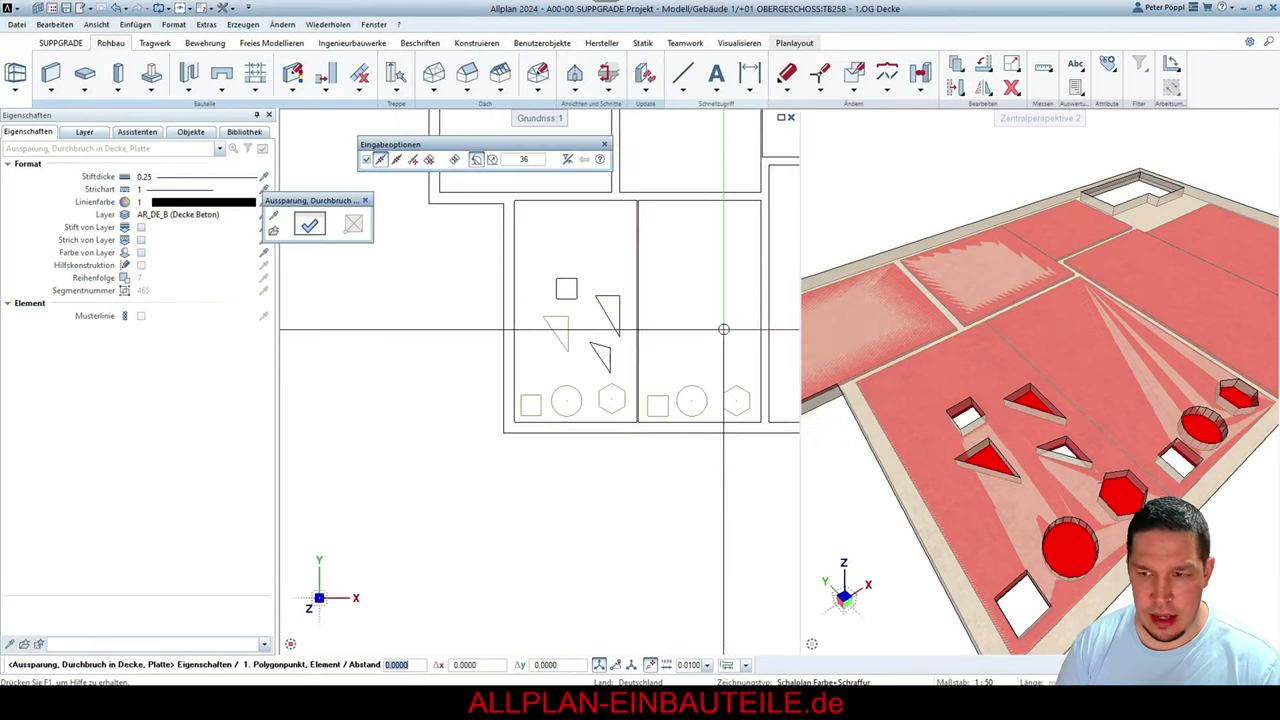
key("Escape")
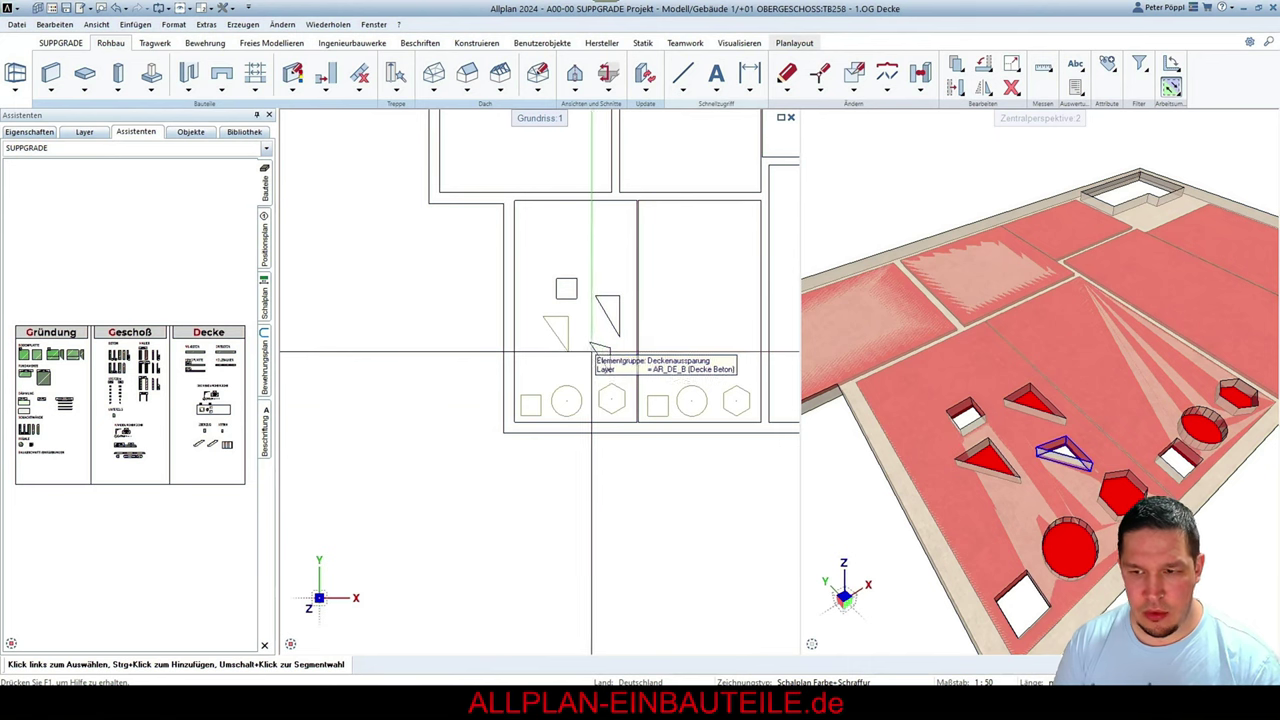
Delete the triangular through-opening, the upper triangular recess and the square through-opening from the lower-left slab field
key("Delete")
left_click(555, 332)
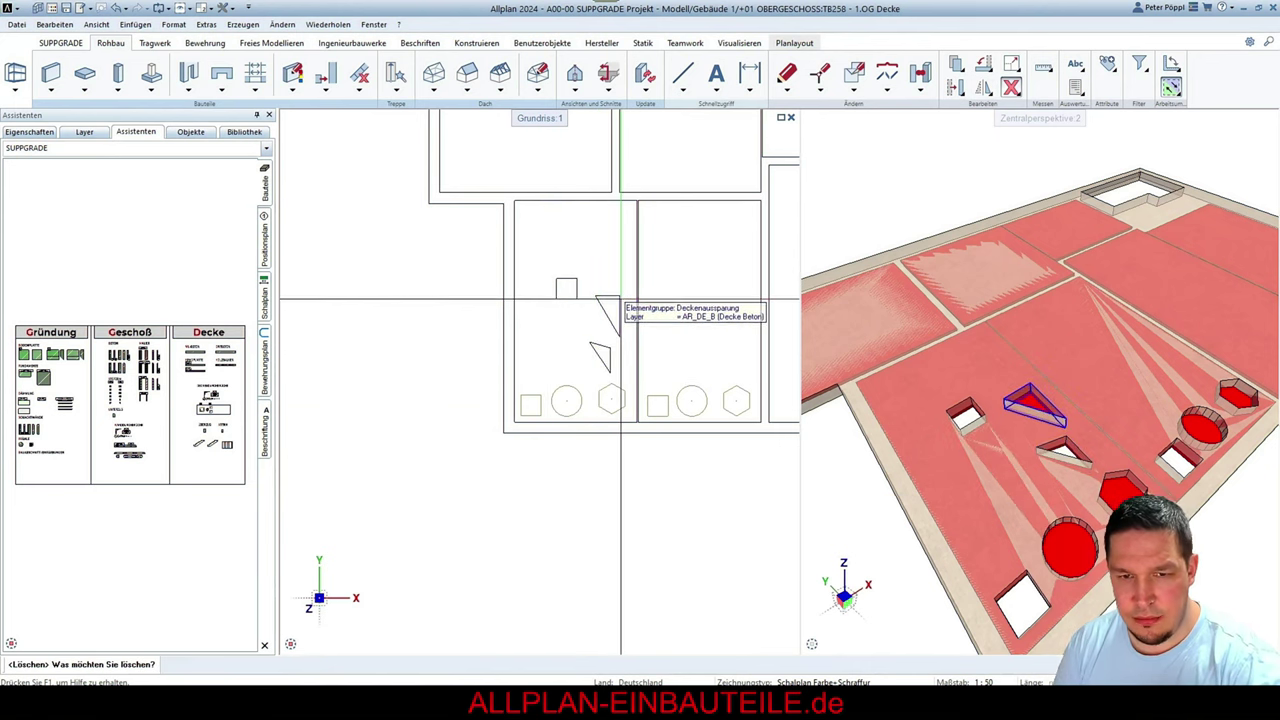
left_click(610, 312)
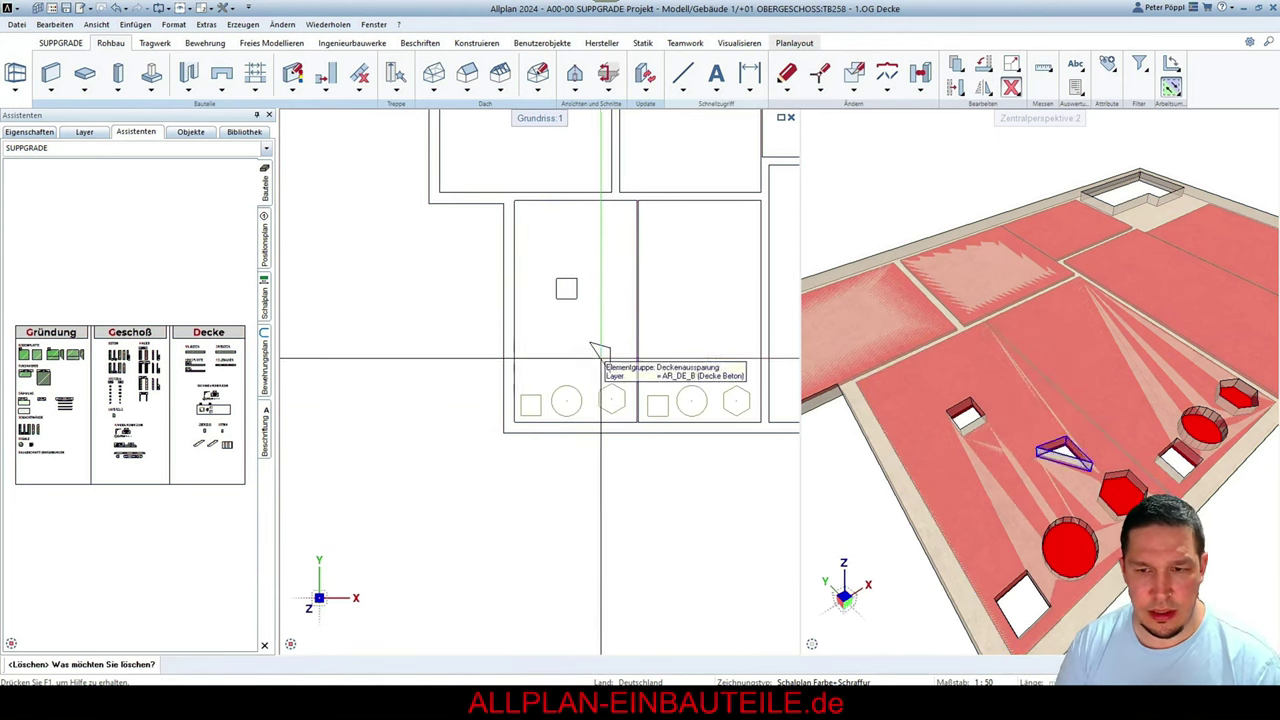
left_click(524, 394)
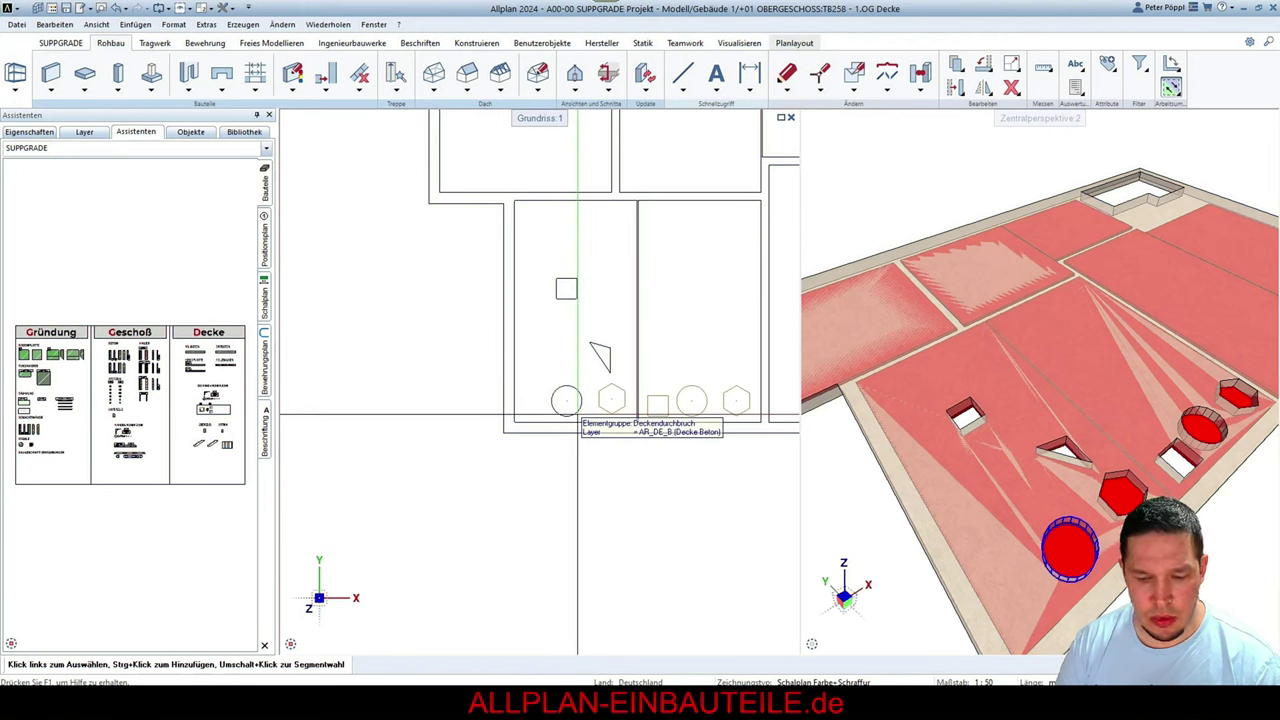
Place a matching circular through-opening in the lower-left field's inner slab, concentric with the existing circle and using its properties
right_click(577, 413)
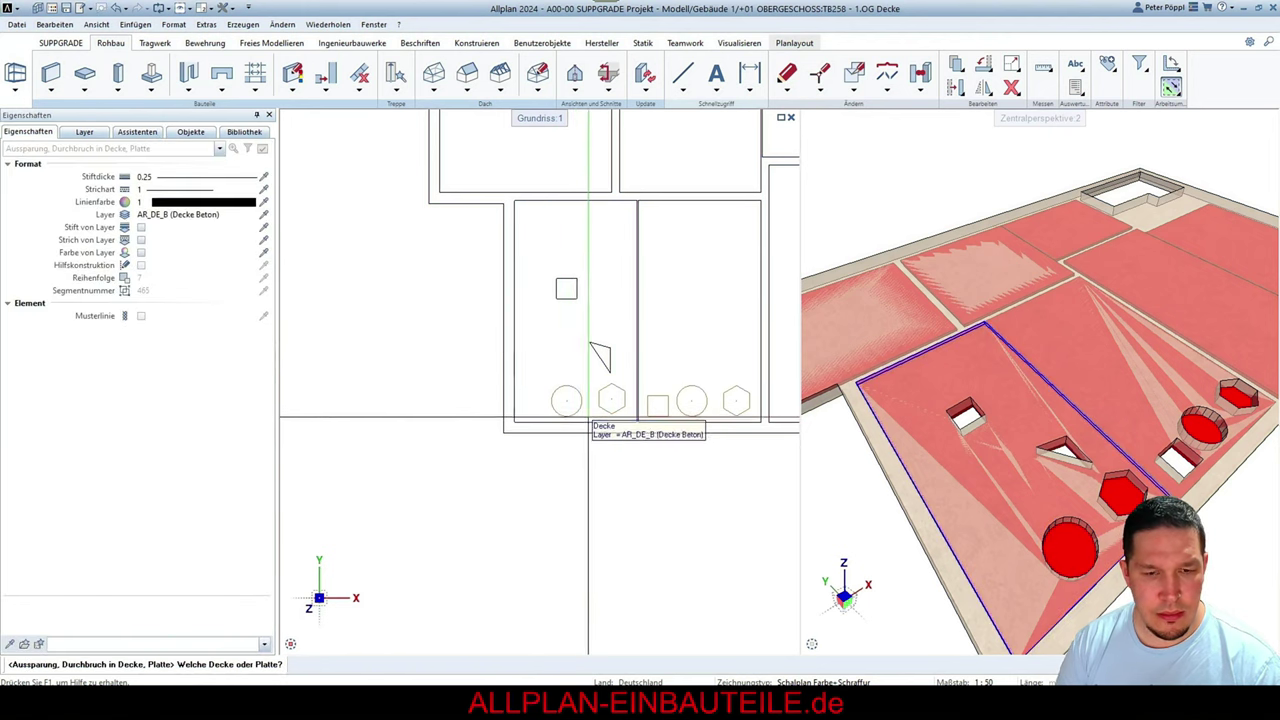
left_click(528, 421)
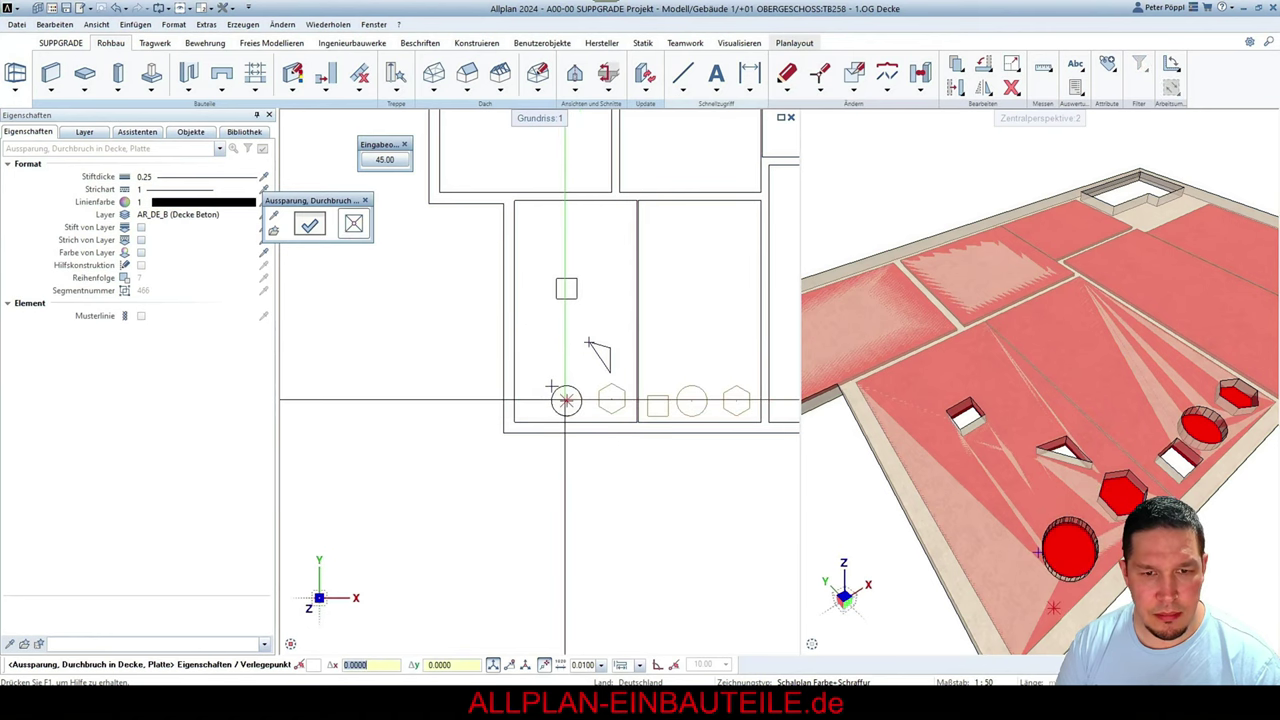
left_click(566, 400)
key("Escape")
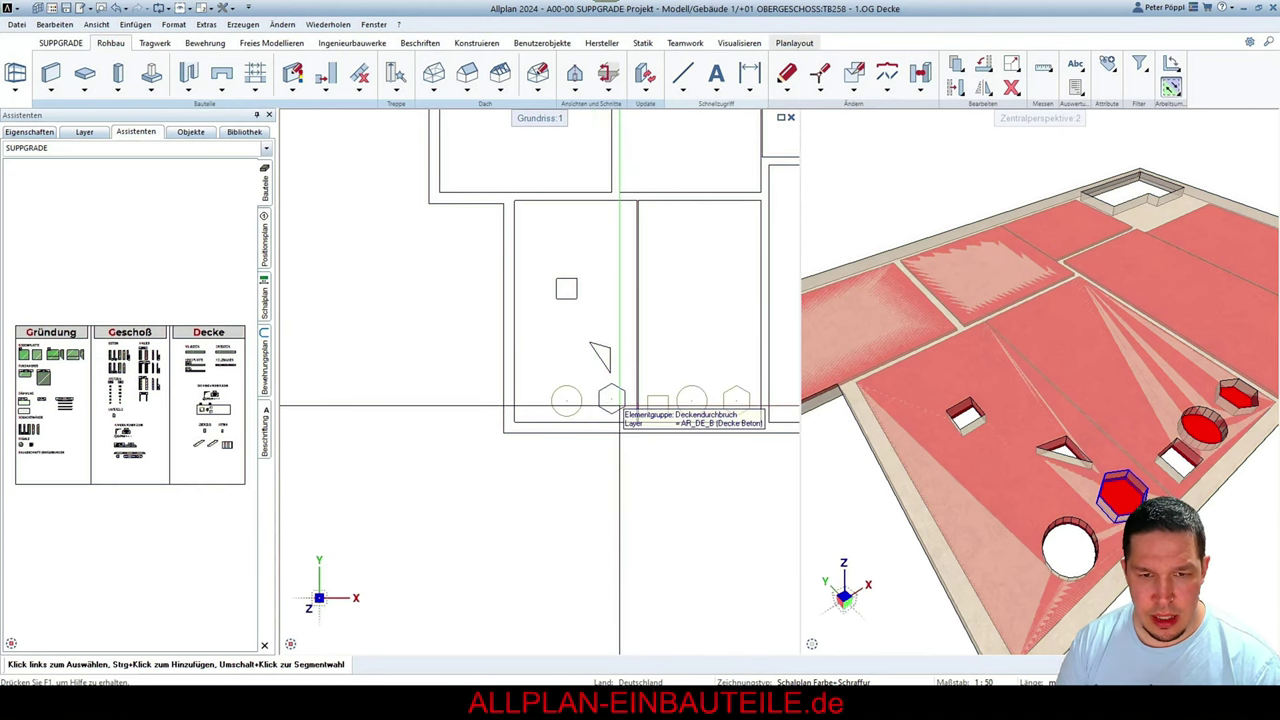
Delete the hexagonal opening in the lower-left field and the square, circular and hexagonal openings in the neighbouring field
key("Delete")
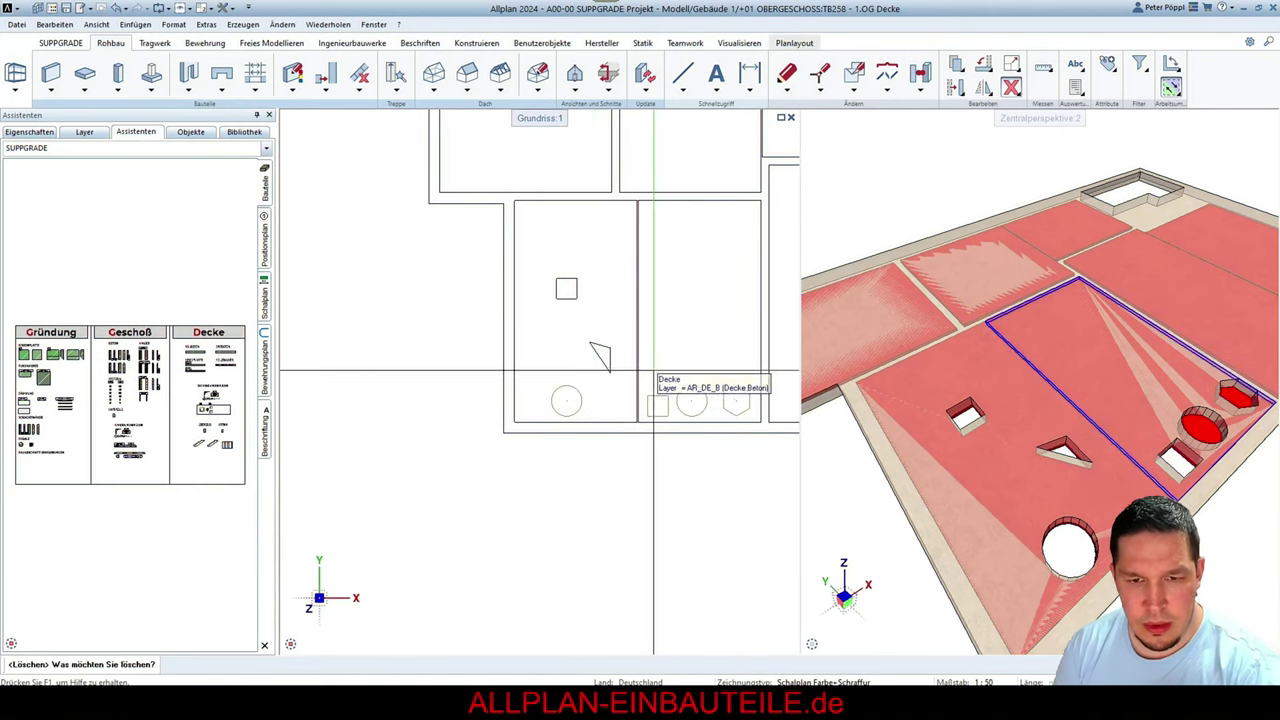
left_click(643, 390)
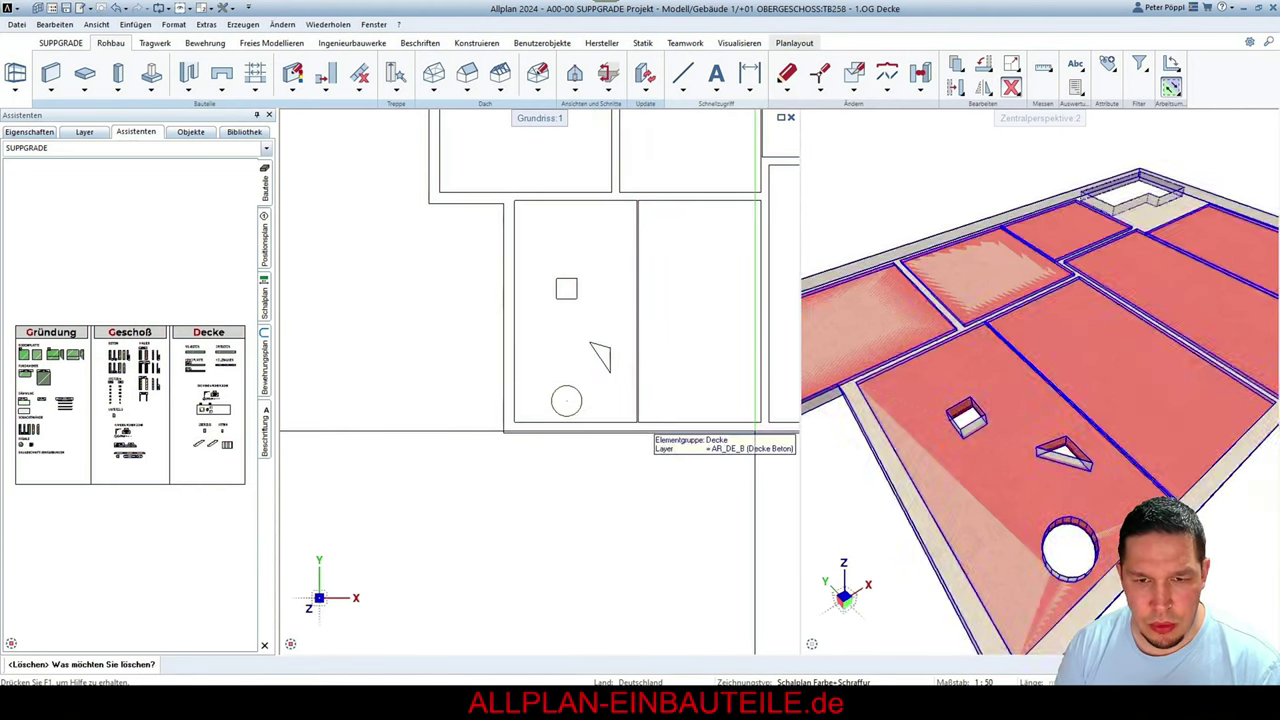
key("Escape")
Copy the circular opening by its centre into the second lower slab field and into the larger field beside it
key("ctrl+c")
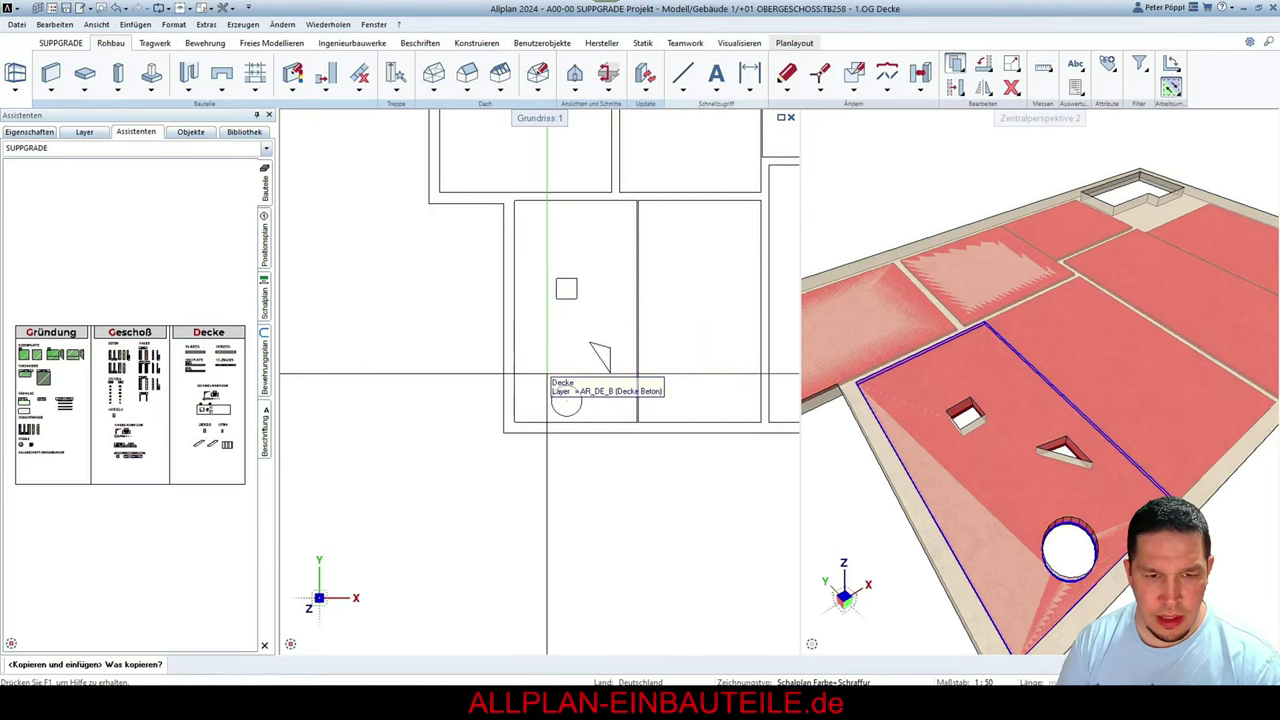
left_click(590, 422)
left_click(566, 401)
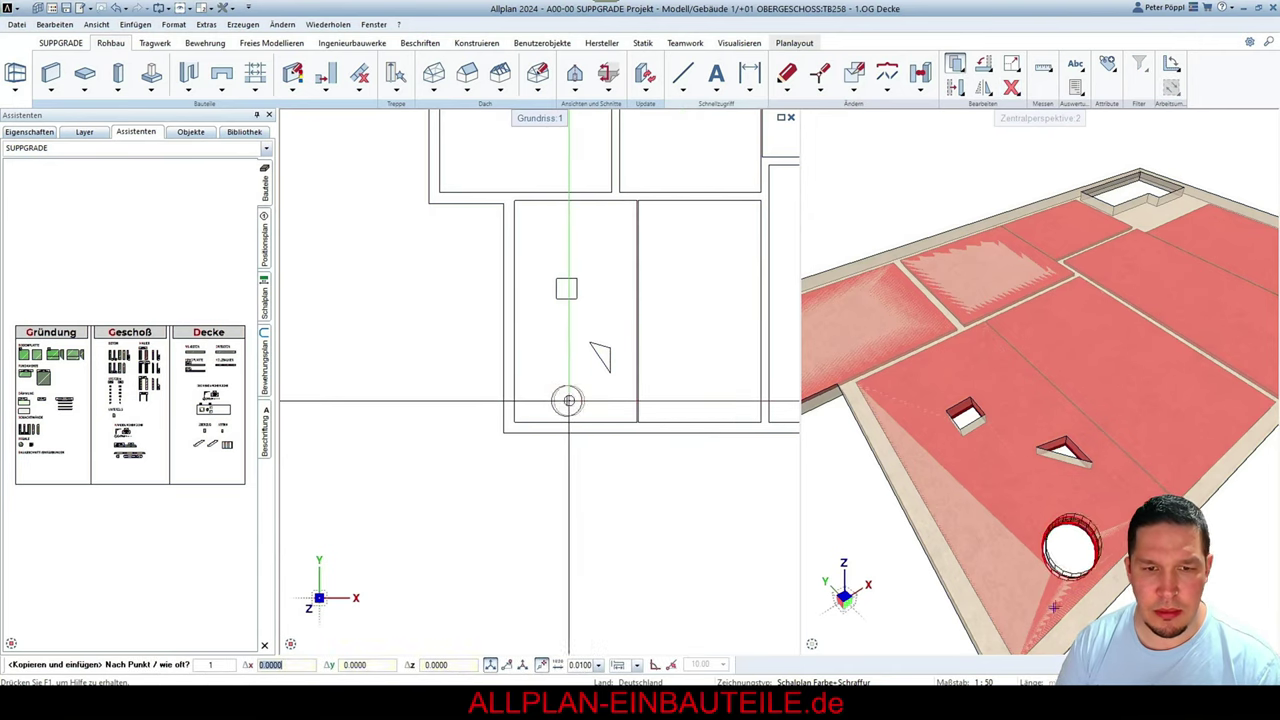
scroll(673, 398, "down", 2)
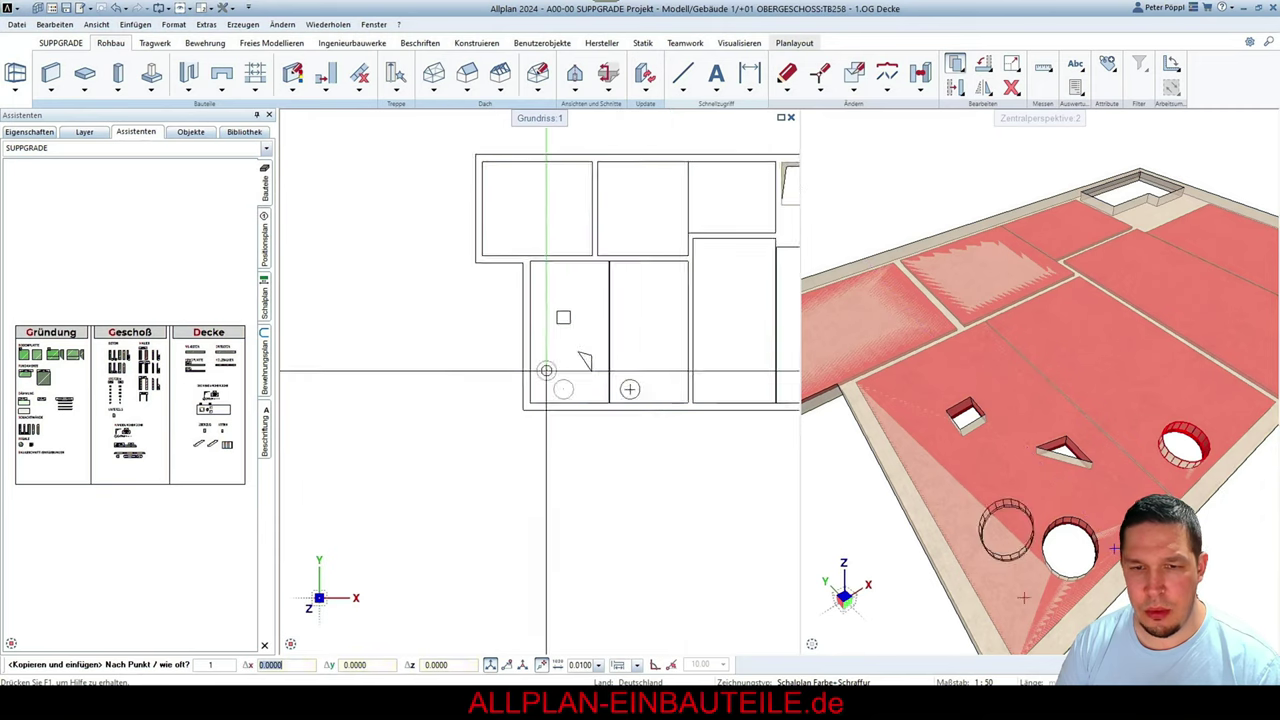
left_click(676, 385)
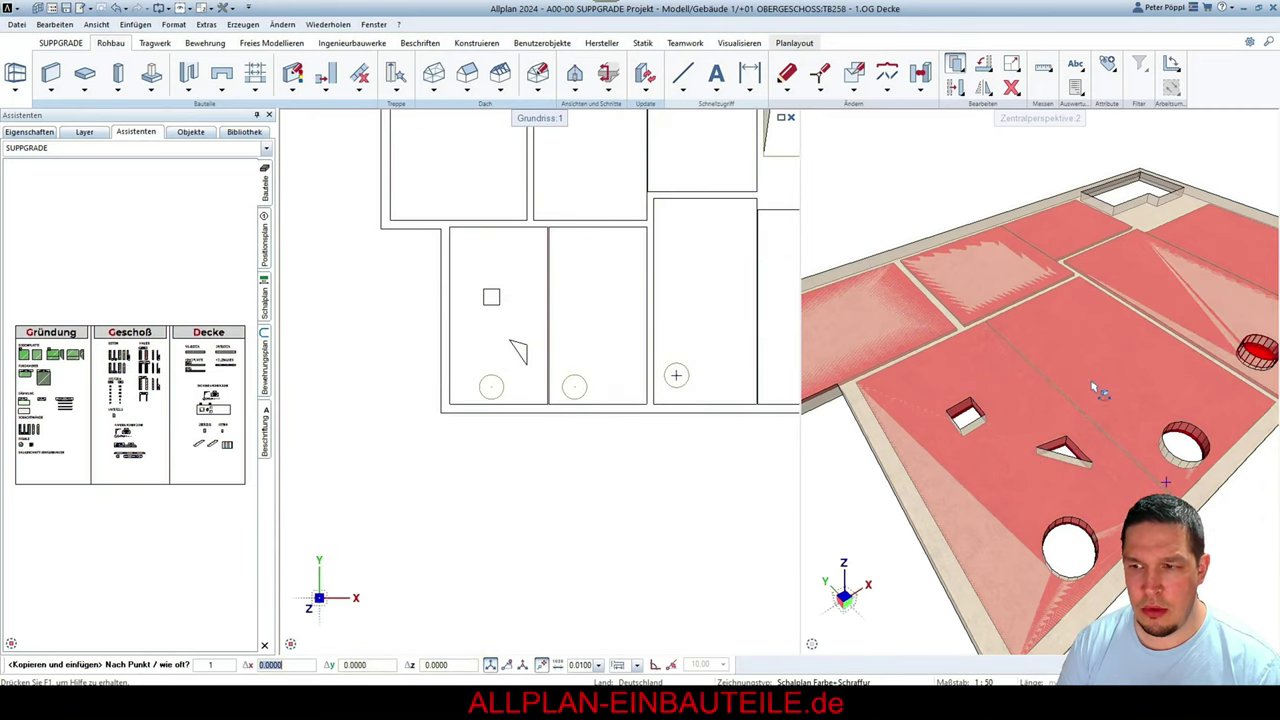
middle_click_drag(1096, 388, 1160, 375)
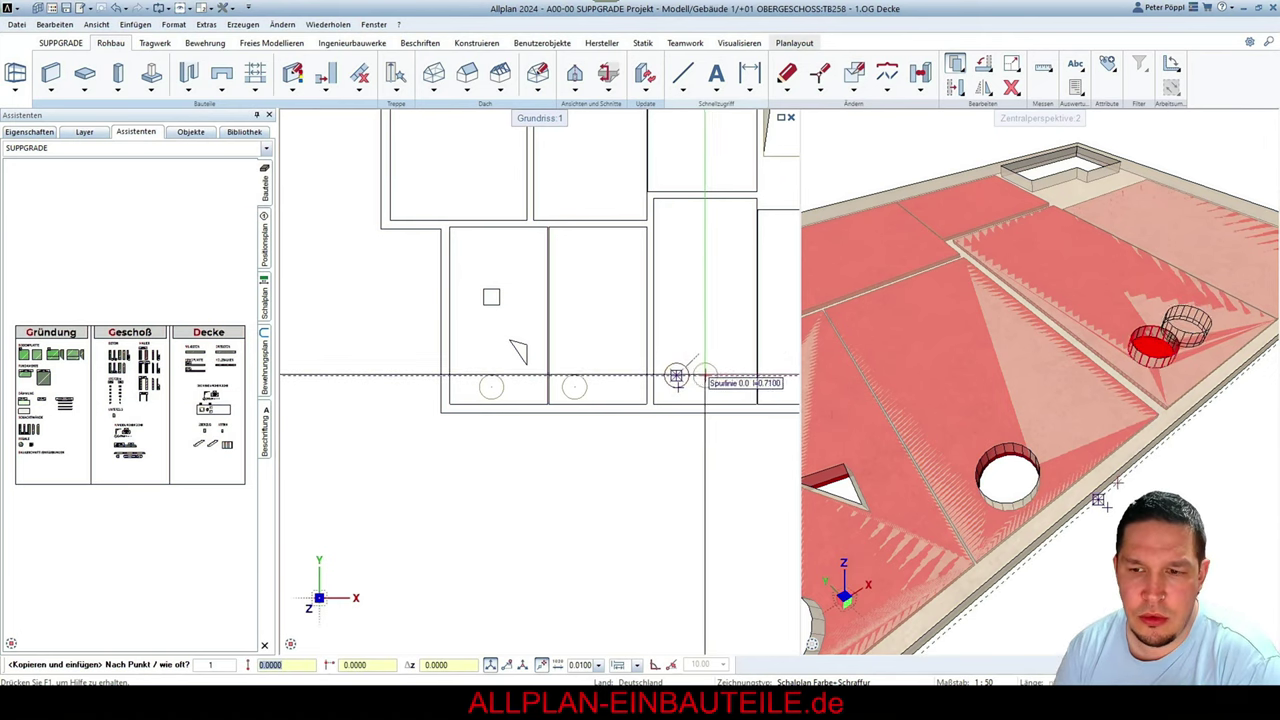
key("Escape")
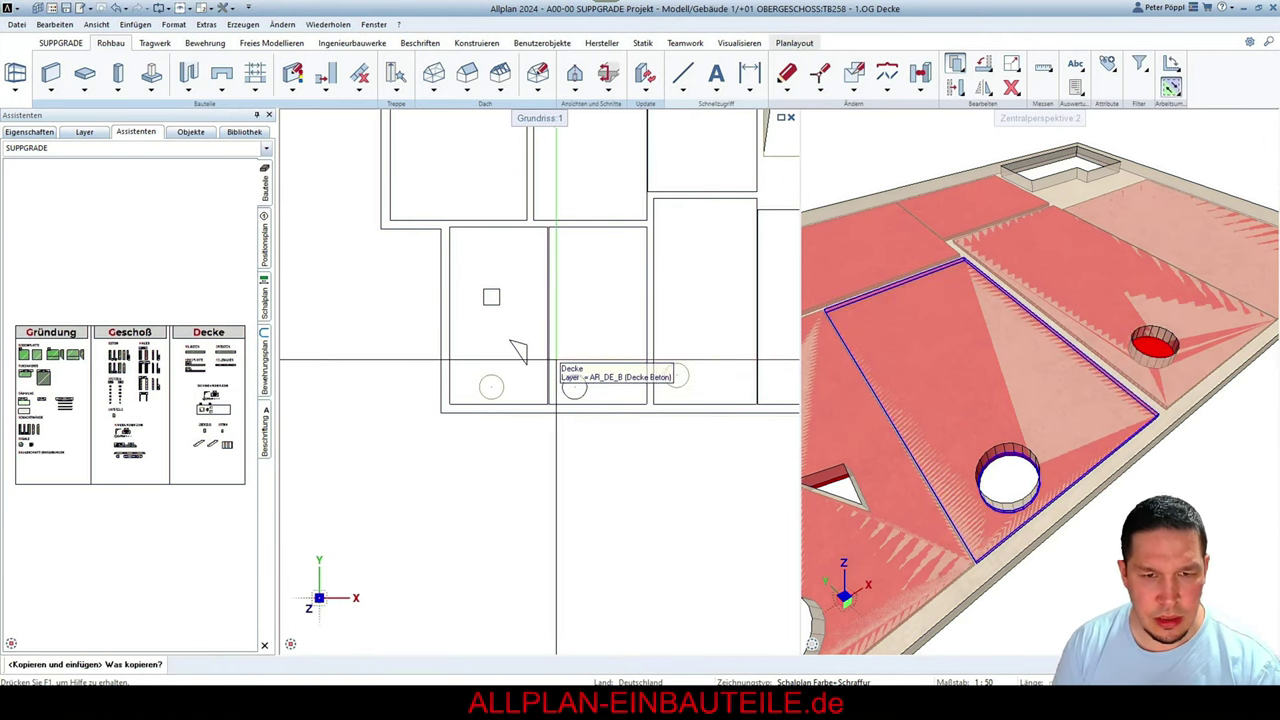
Copy the second field's circular opening to several positions within that field, across its edge and into the field above
left_click(588, 416)
left_click(574, 387)
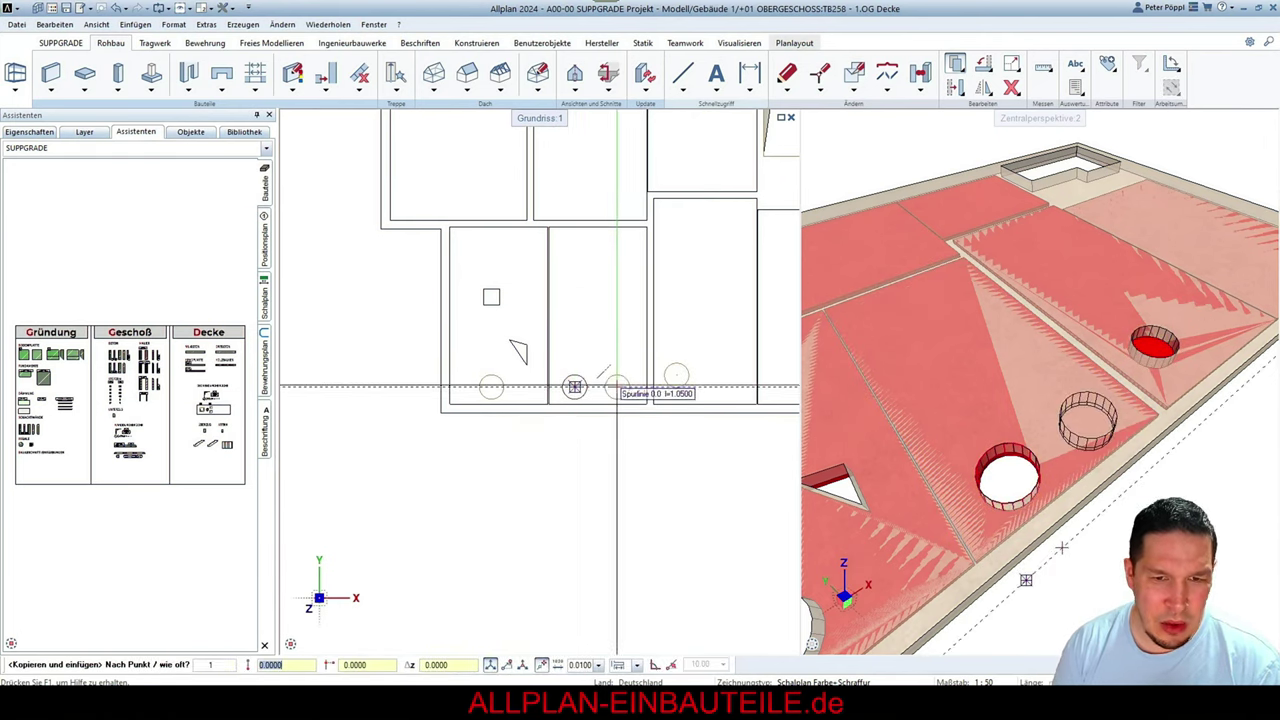
left_click(559, 338)
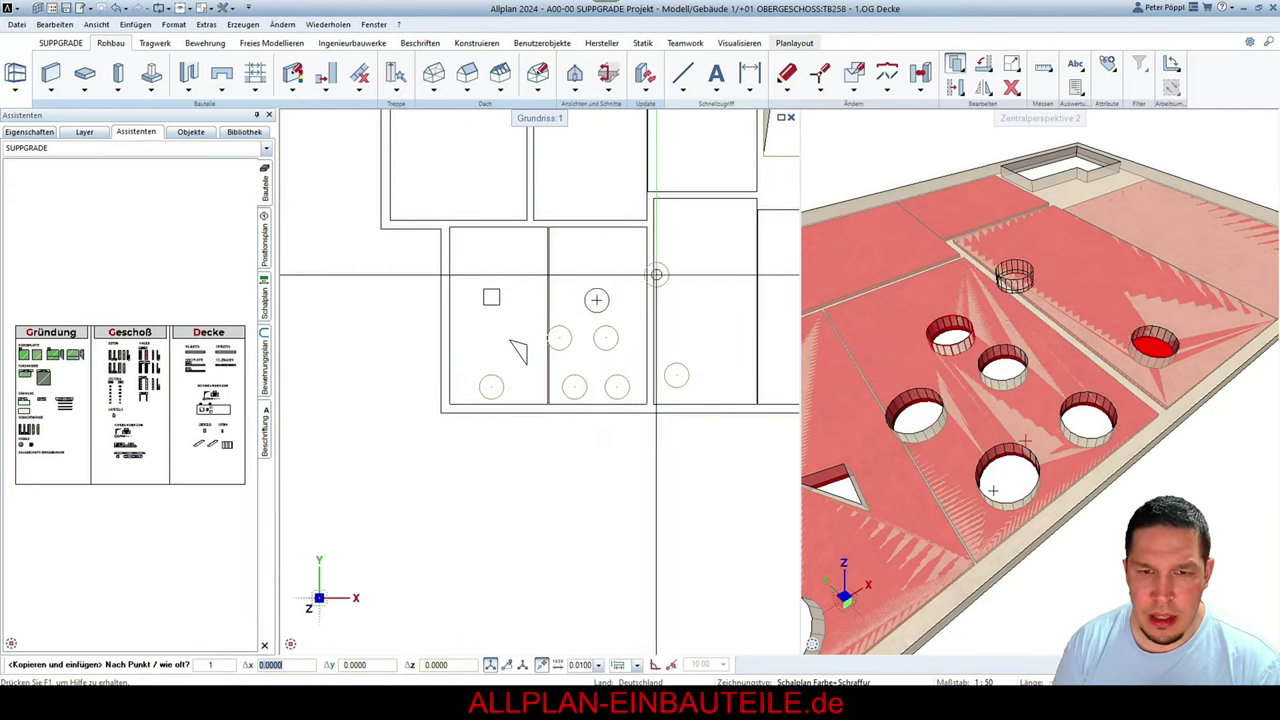
left_click(617, 189)
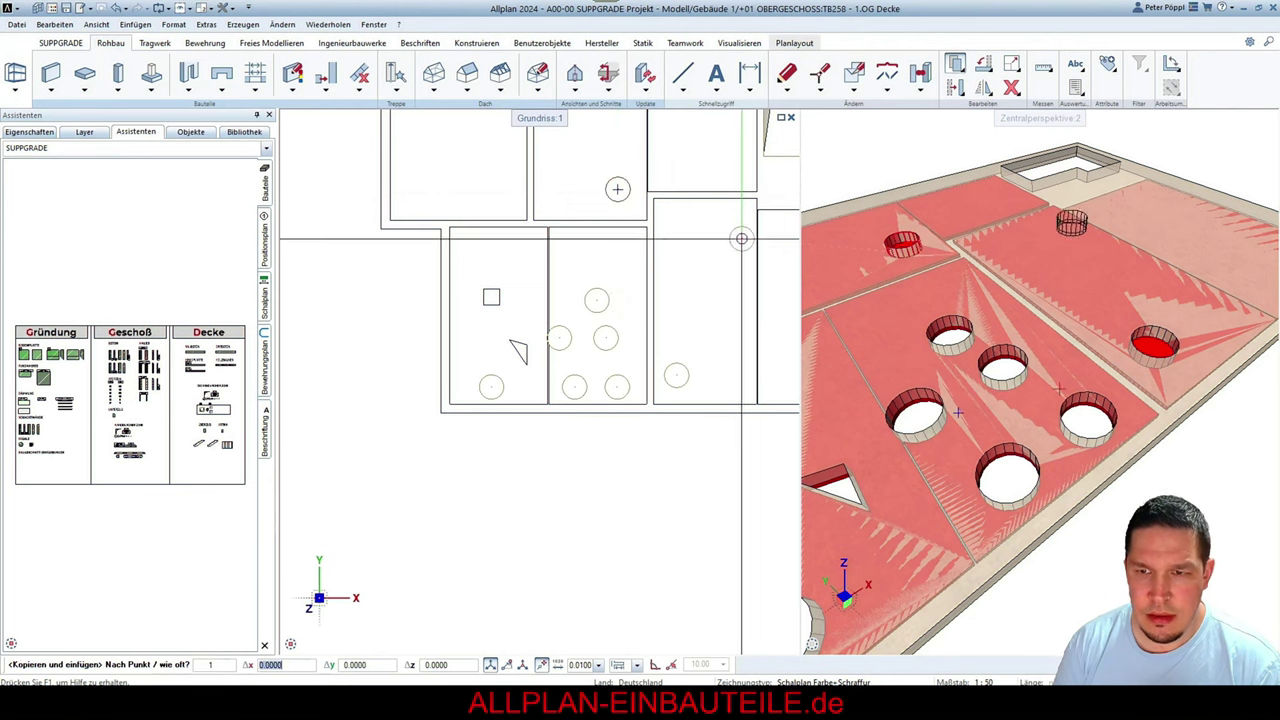
left_click(576, 261)
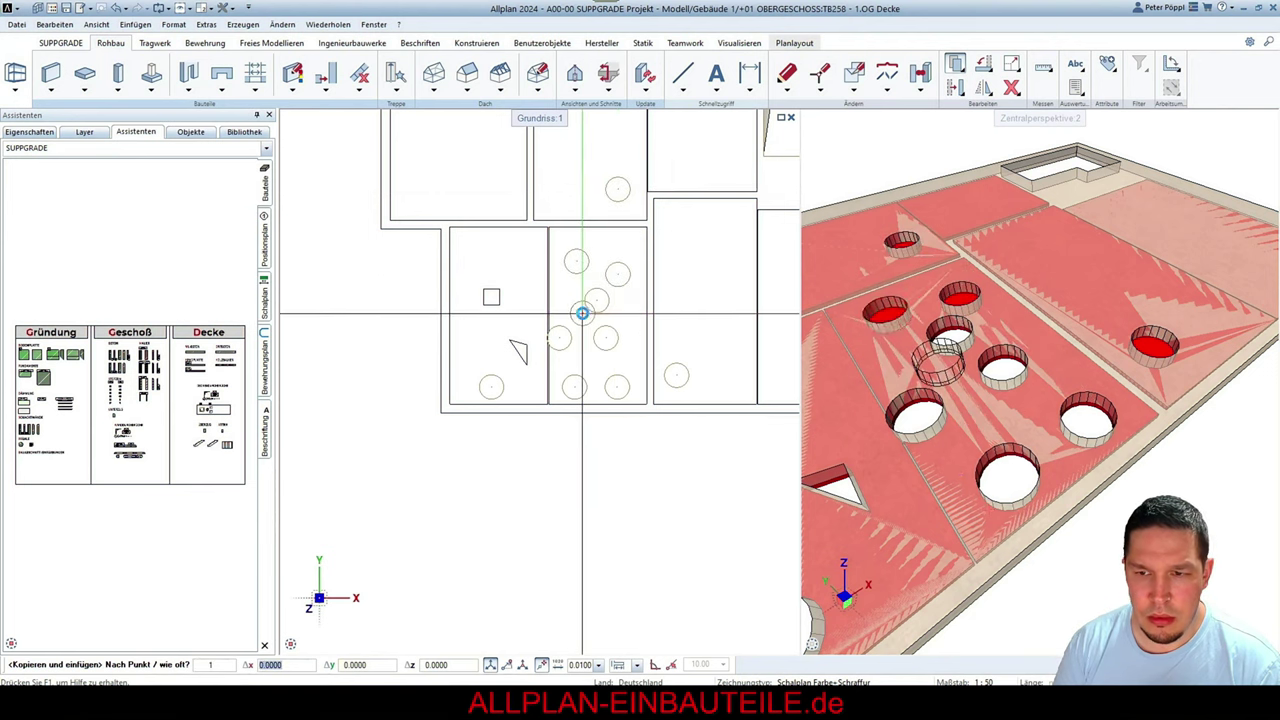
left_click(596, 300)
key("Escape")
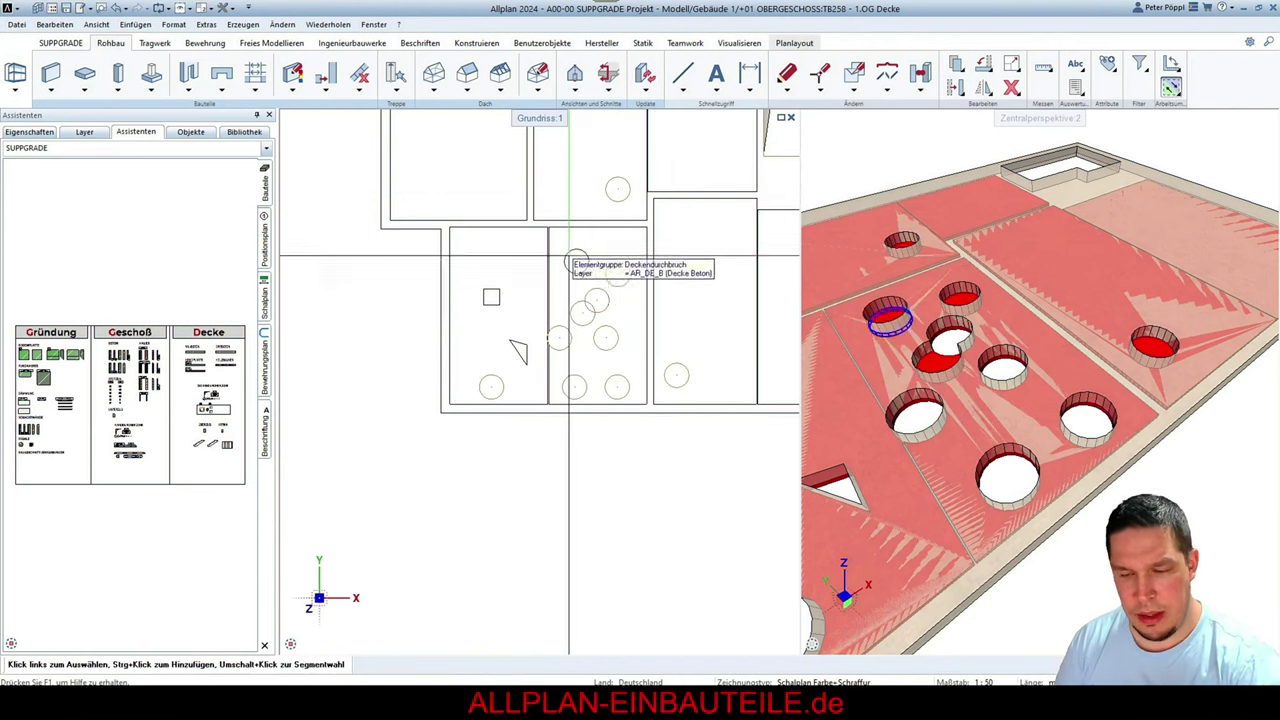
Delete all copied circular openings, leaving only the original circle in the lower-left slab field
key("Delete")
left_click_drag(559, 168, 631, 356)
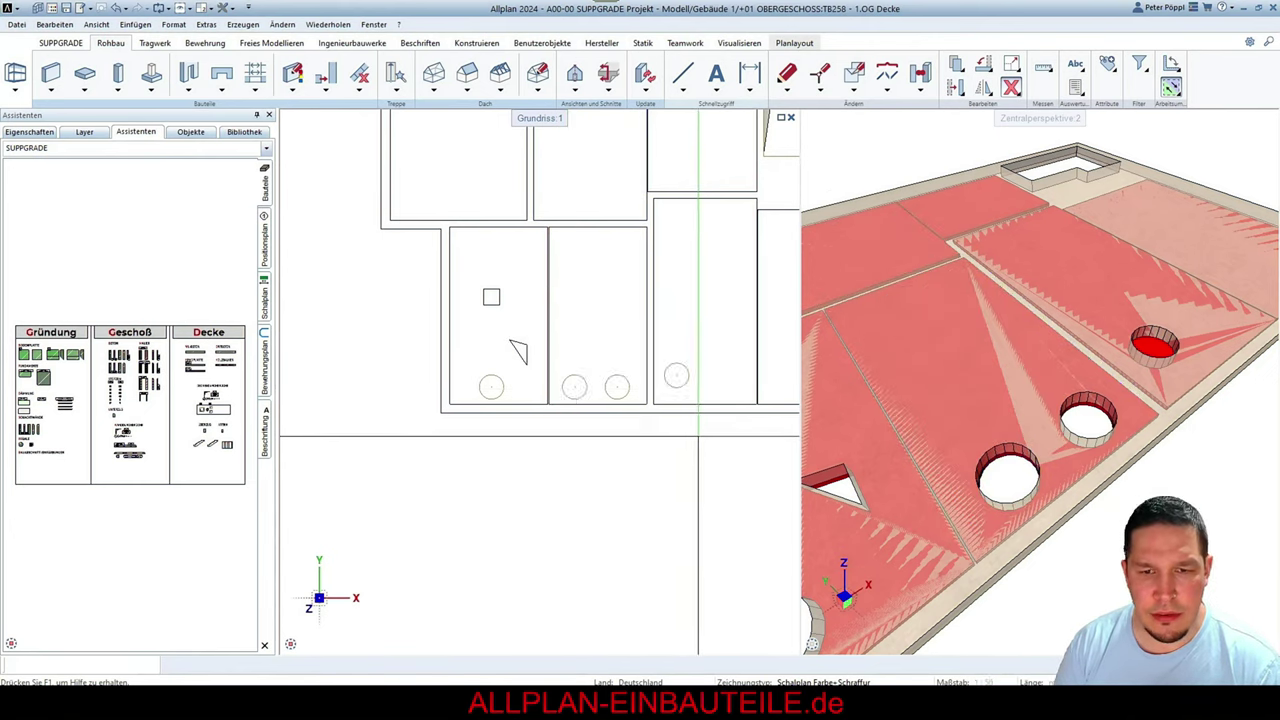
left_click(694, 401)
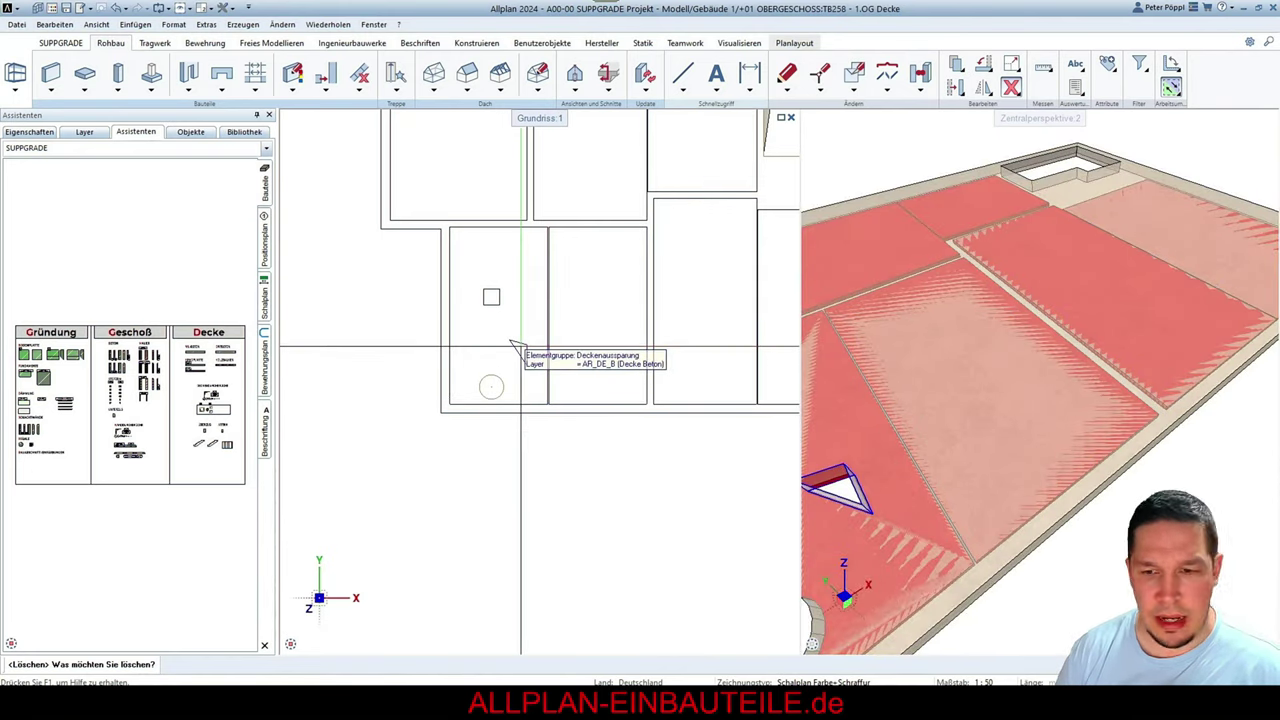
Delete the remaining square recess, triangular recess and circular opening from the lower-left slab field
middle_click_drag(829, 357, 972, 372, "shift")
scroll(1010, 385, "up", 3)
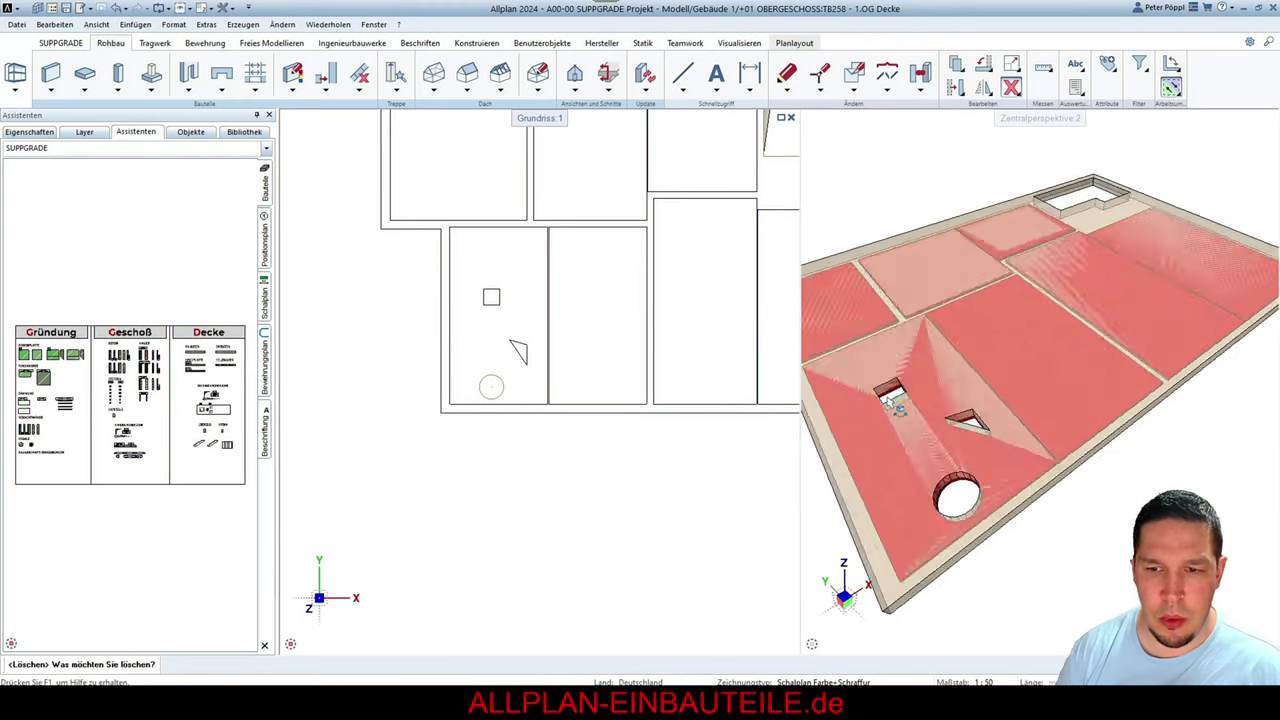
middle_click_drag(1010, 385, 1072, 410, "shift")
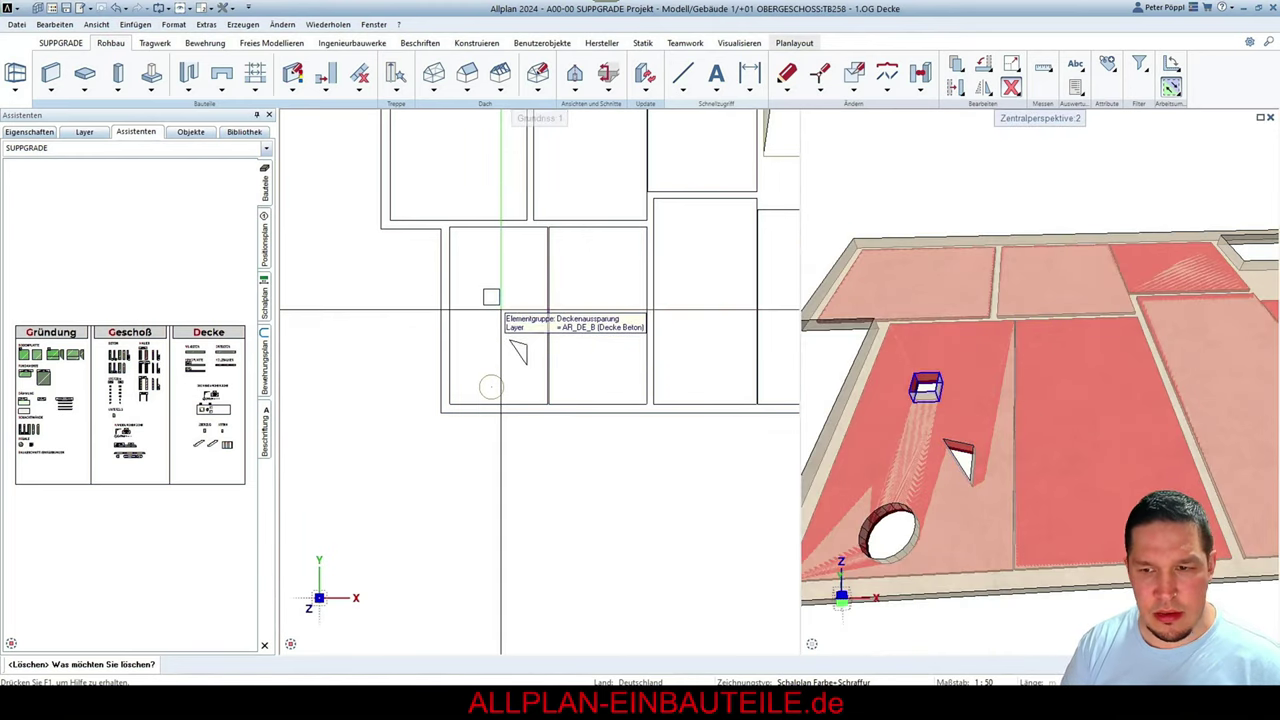
key("Escape")
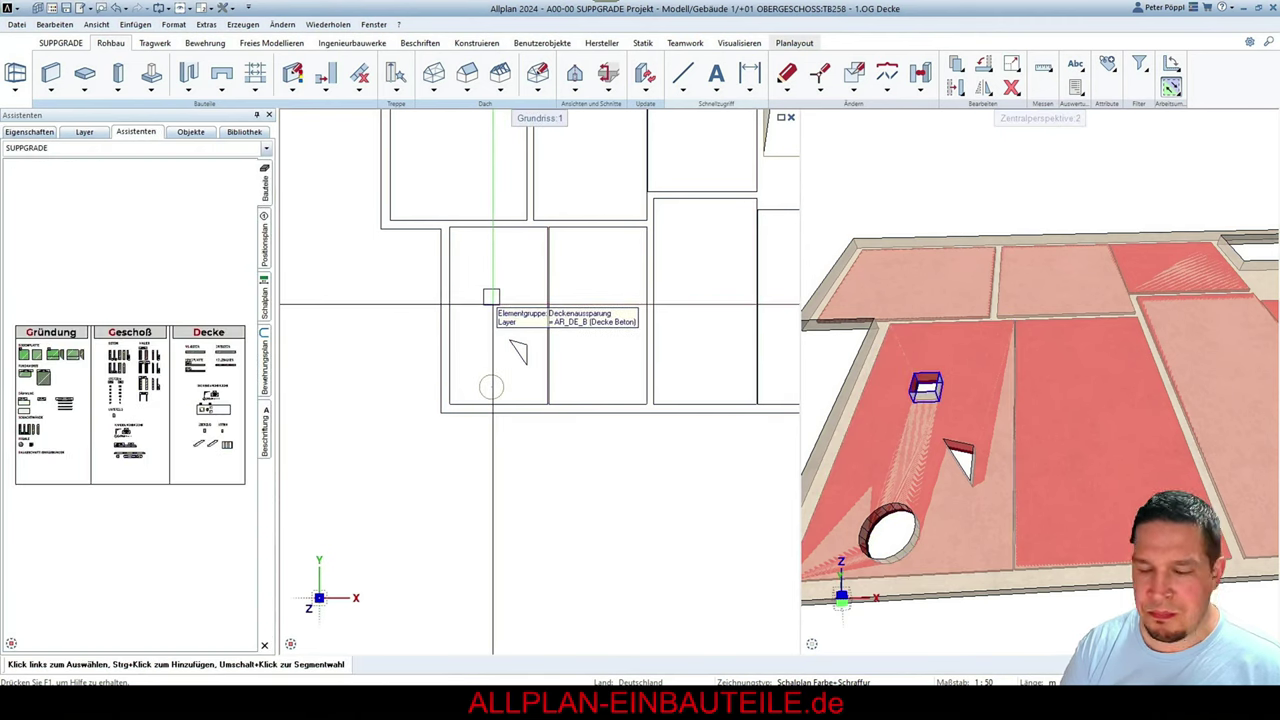
key("Delete")
left_click_drag(463, 269, 535, 420)
key("Escape")
scroll(540, 400, "down", 3)
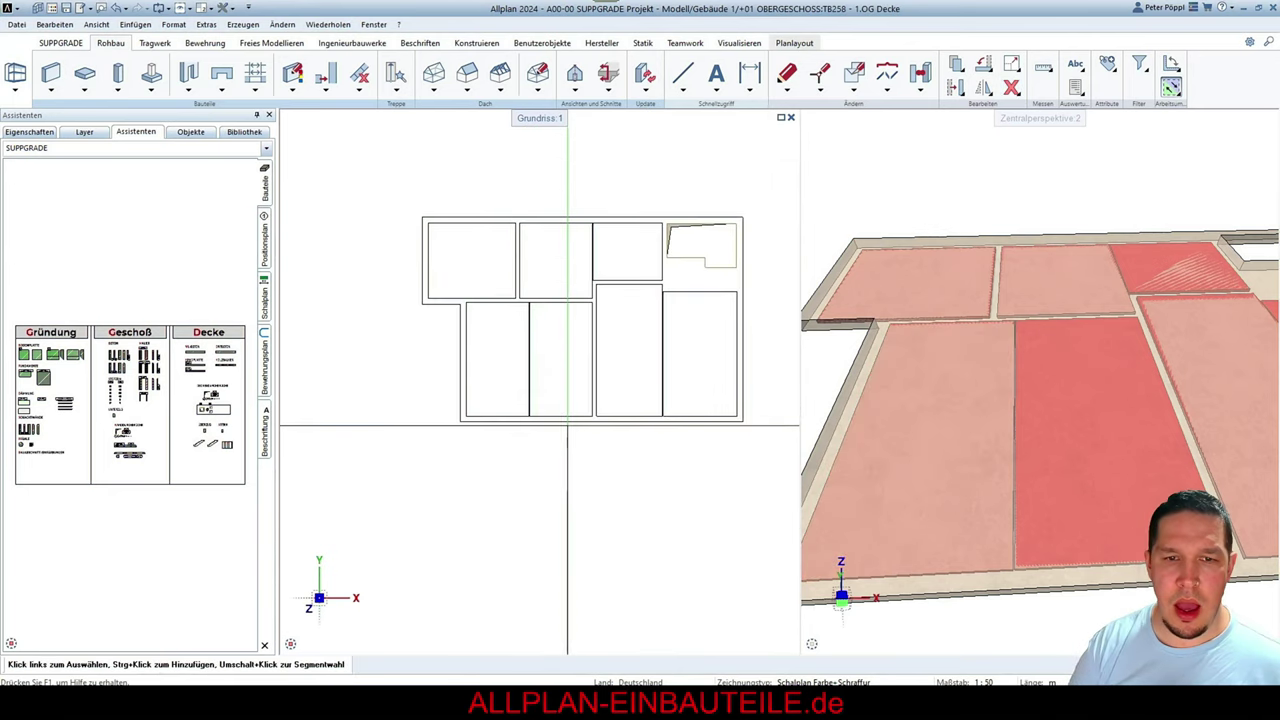
scroll(967, 425, "down", 3)
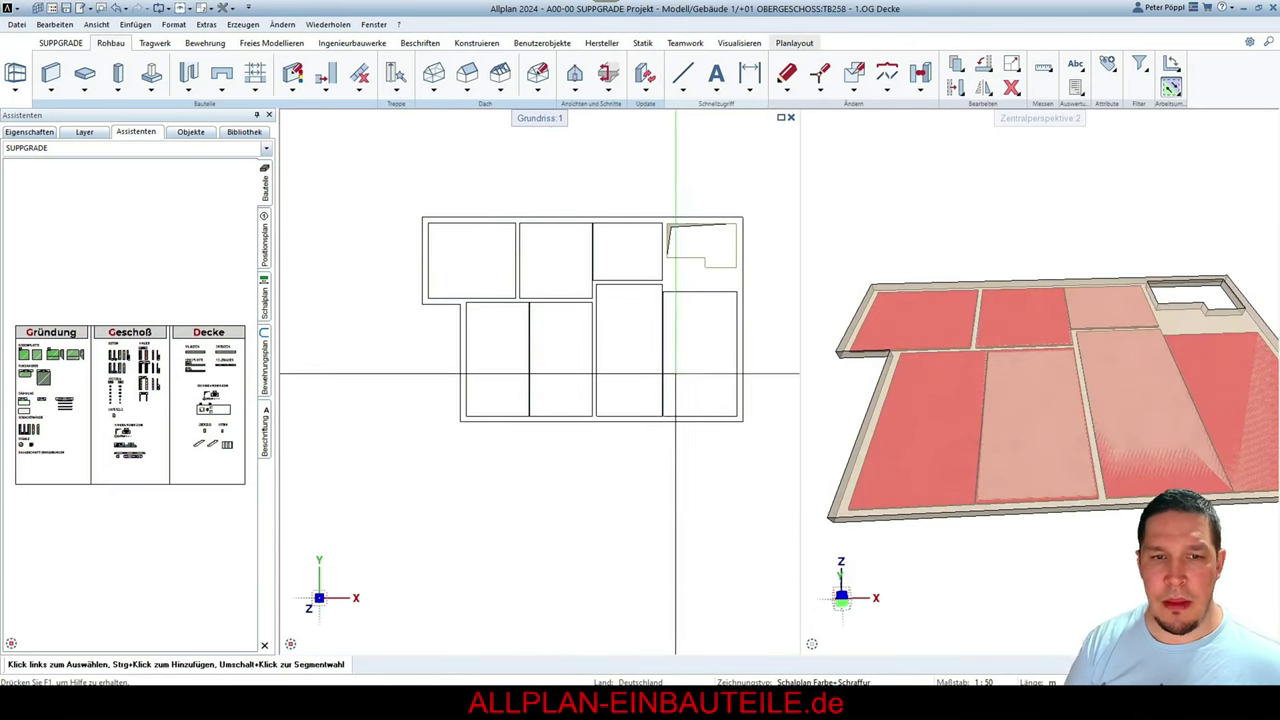
Load the Decke 1.OG (Filigran) drawing files with 877 Schalplan active and 258 1.OG Decke in the background, and review the plans
right_click(446, 444)
right_click(446, 444)
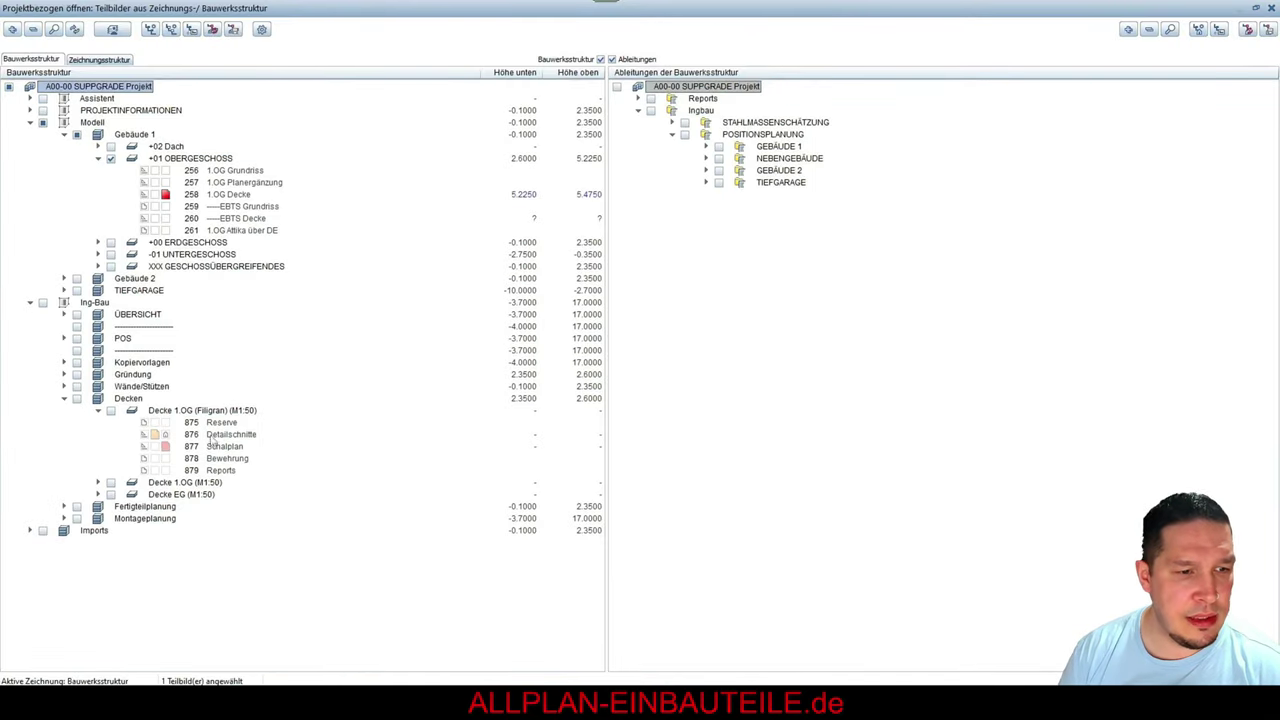
left_click(115, 414)
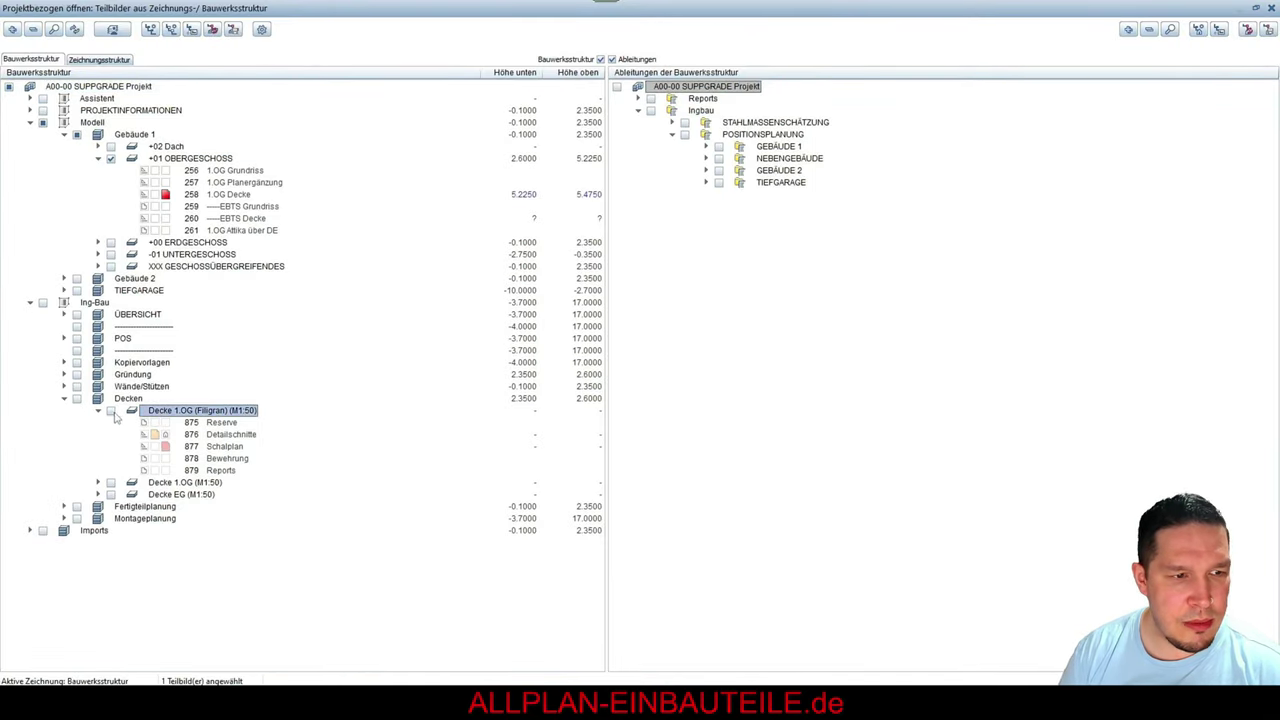
left_click(111, 411)
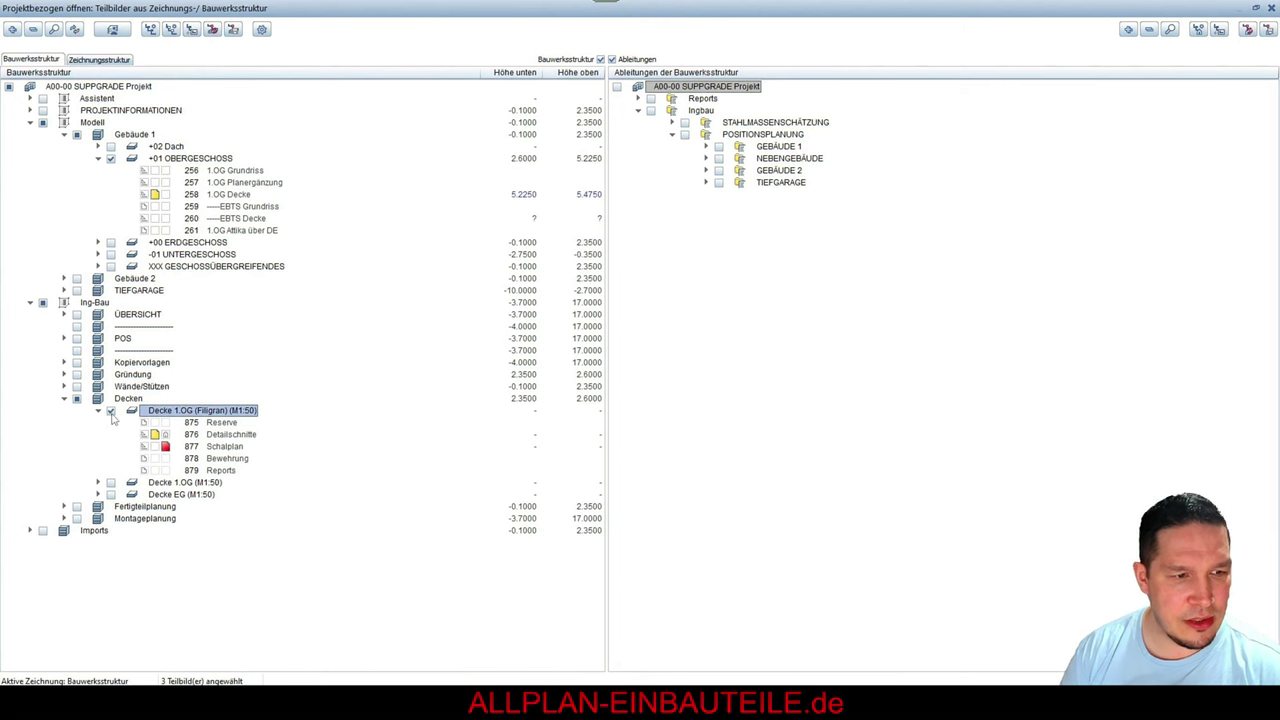
key("Return")
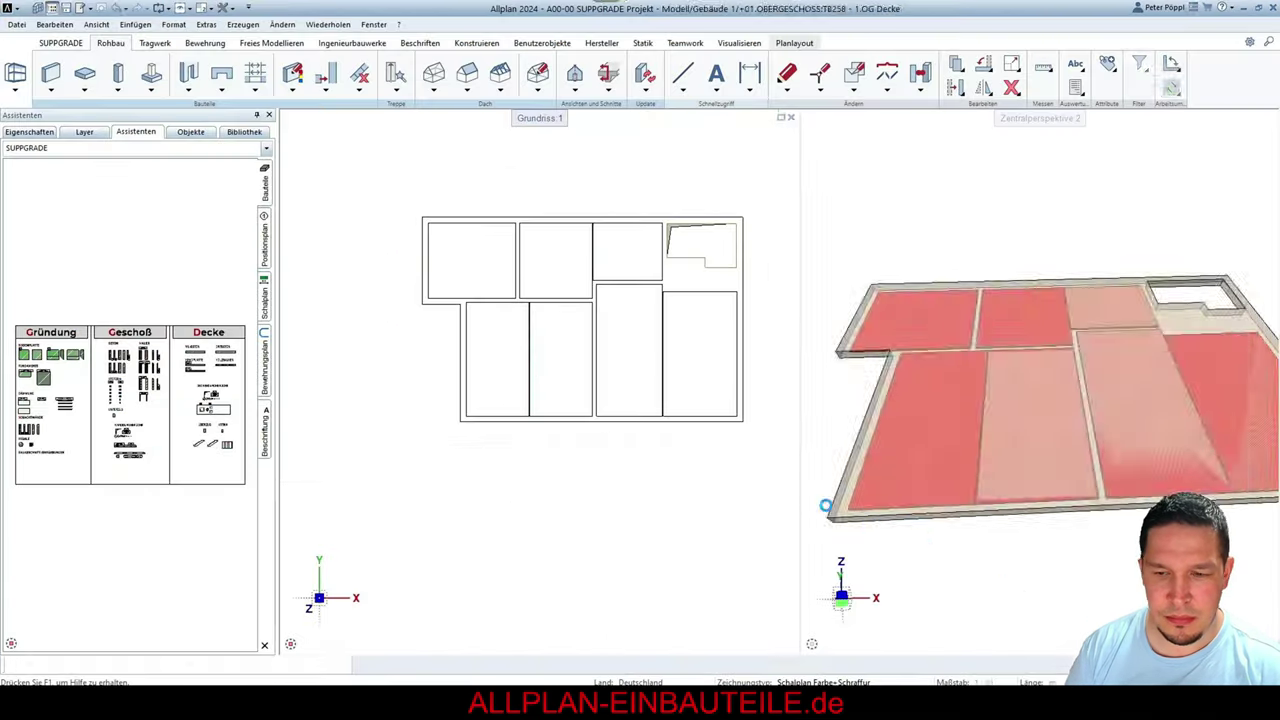
scroll(593, 293, "up", 5)
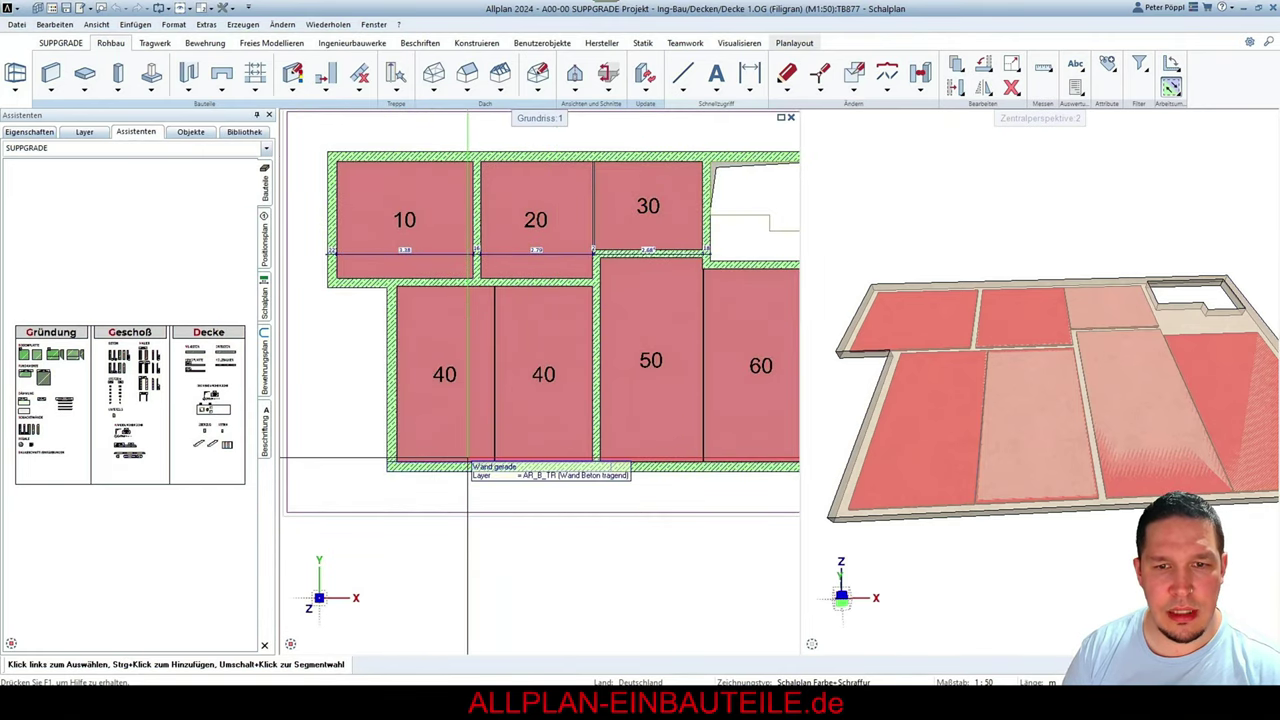
scroll(467, 465, "down", 3)
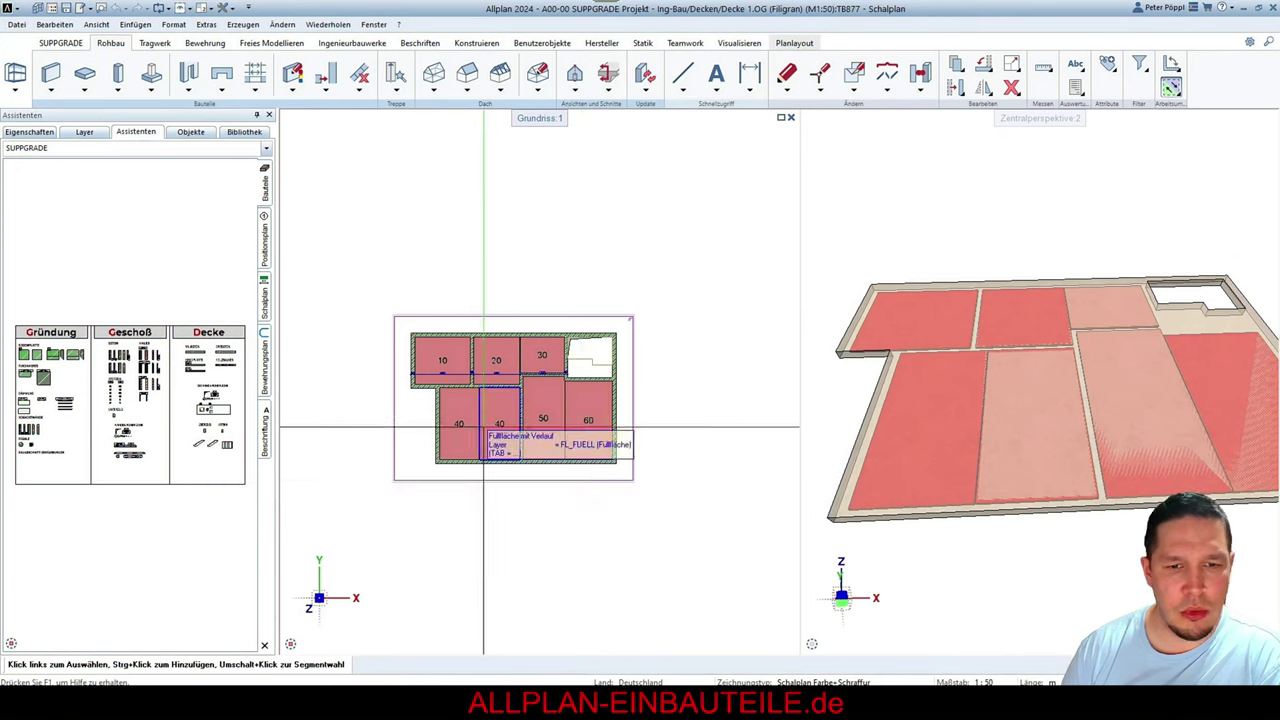
scroll(526, 486, "down", 3)
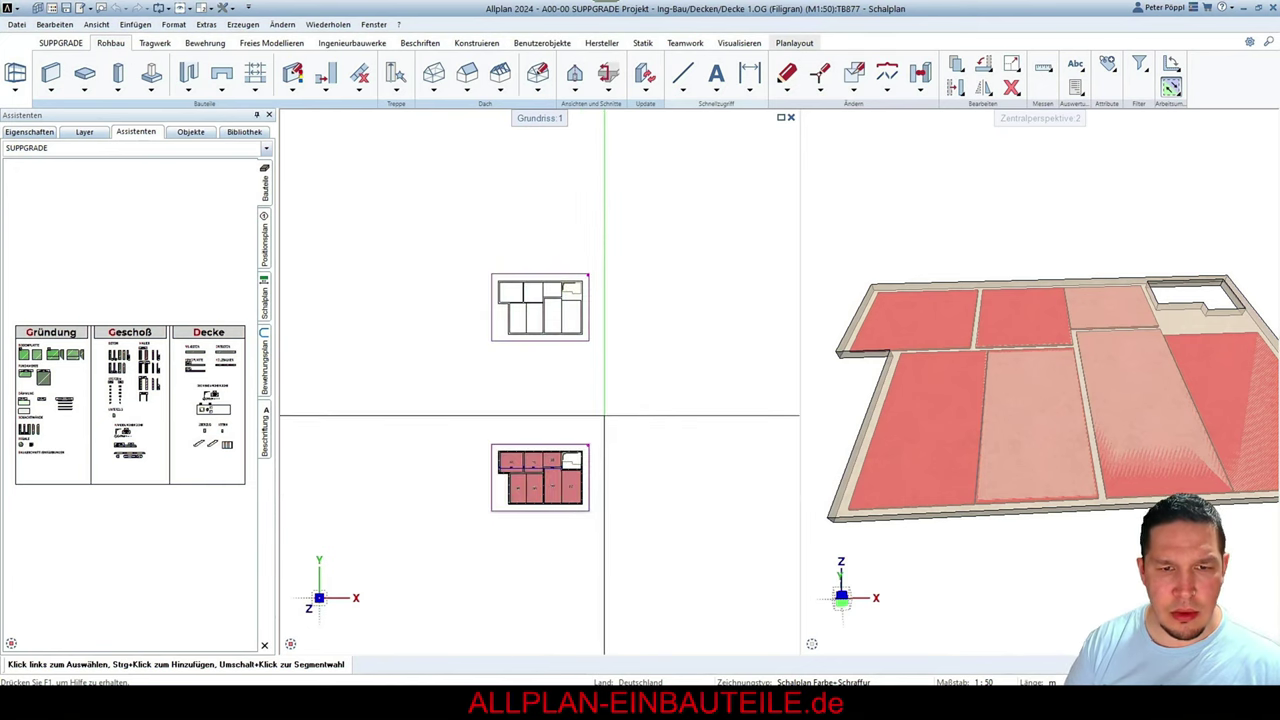
Delete the contents of drawing file 876 Detailschnitte in the project's building structure
right_click(577, 422)
right_click(577, 422)
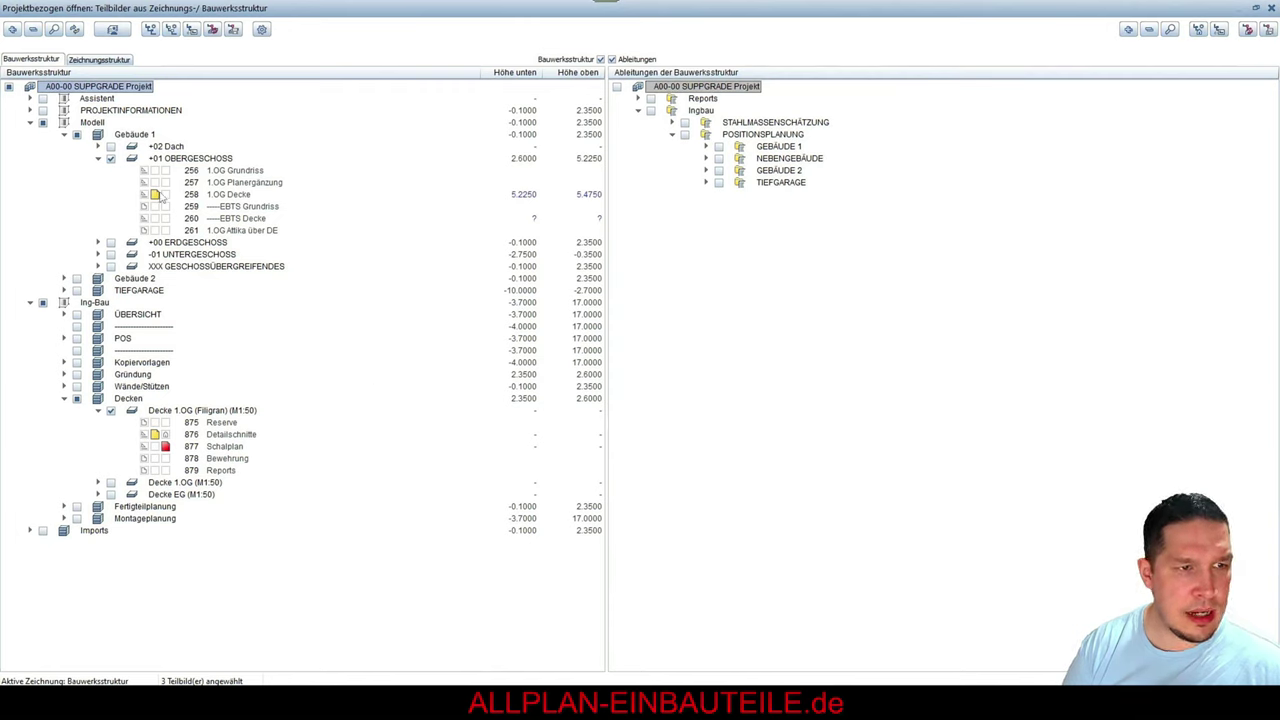
left_click(216, 440)
right_click(216, 440)
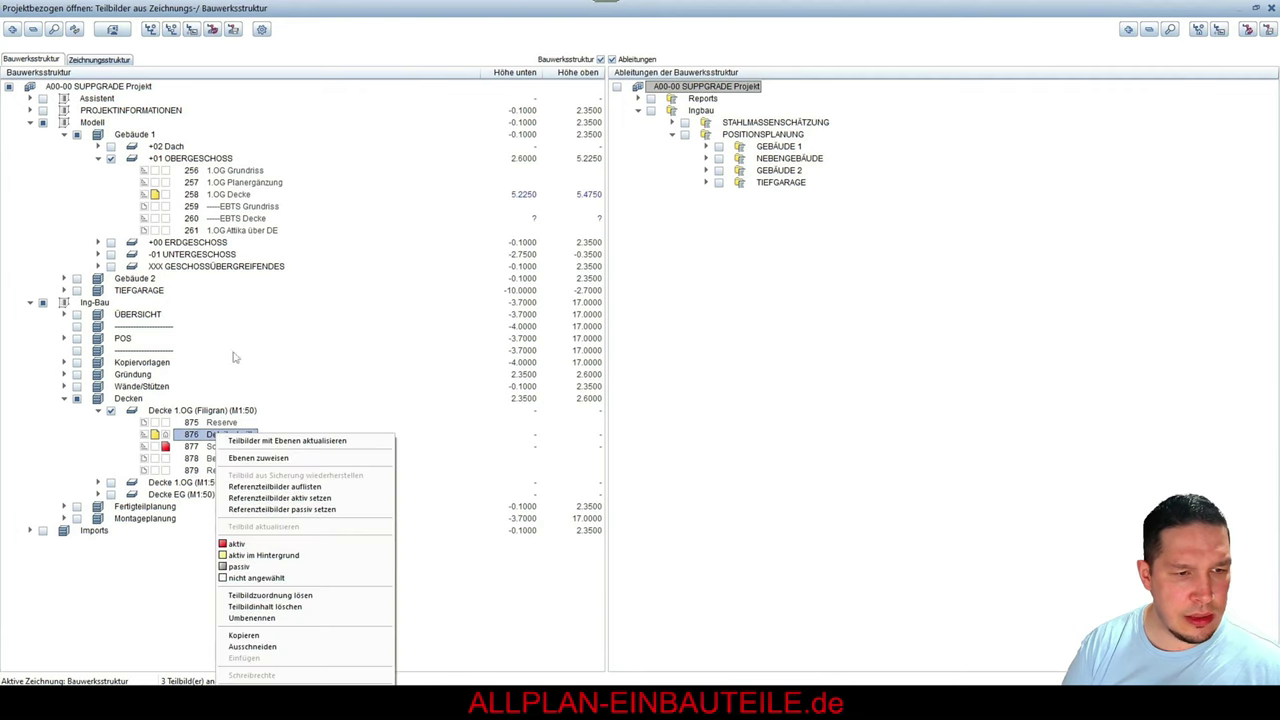
left_click(265, 606)
left_click(690, 384)
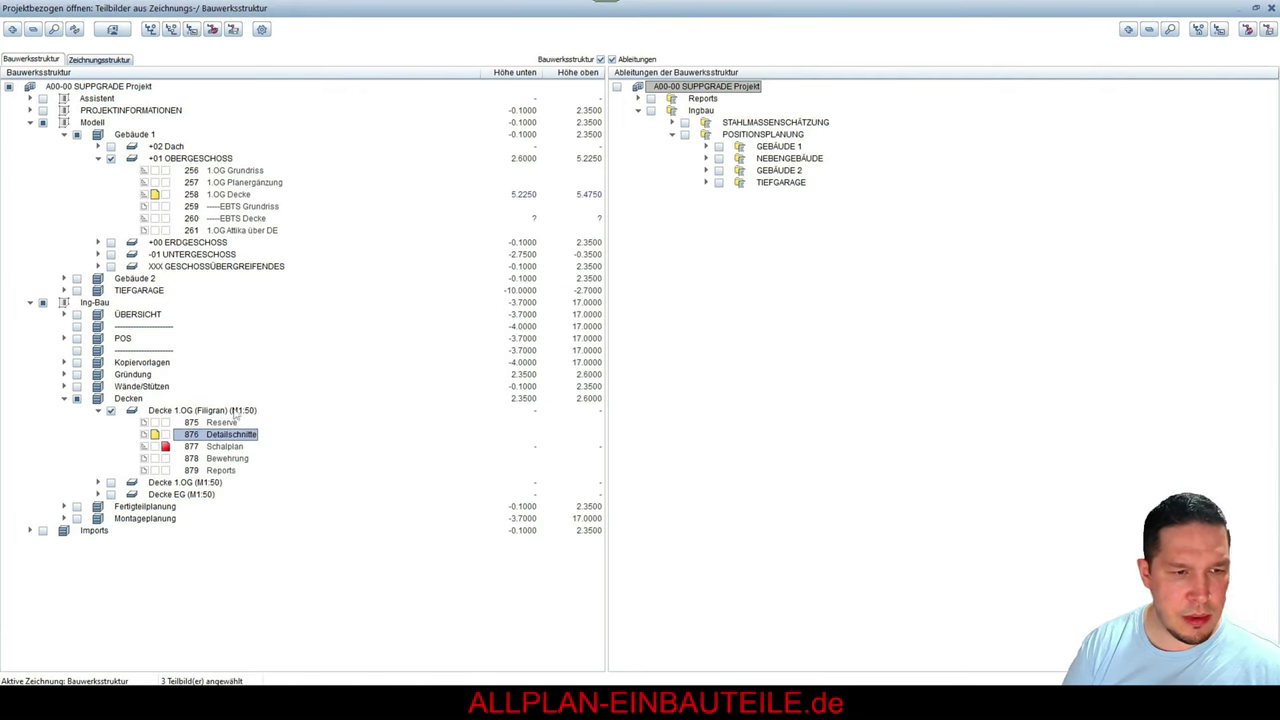
Delete the contents of drawing file 877 Schalplan and open 876 Detailschnitte as the active file with 258 1.OG Decke in the background
right_click(215, 447)
left_click(290, 570)
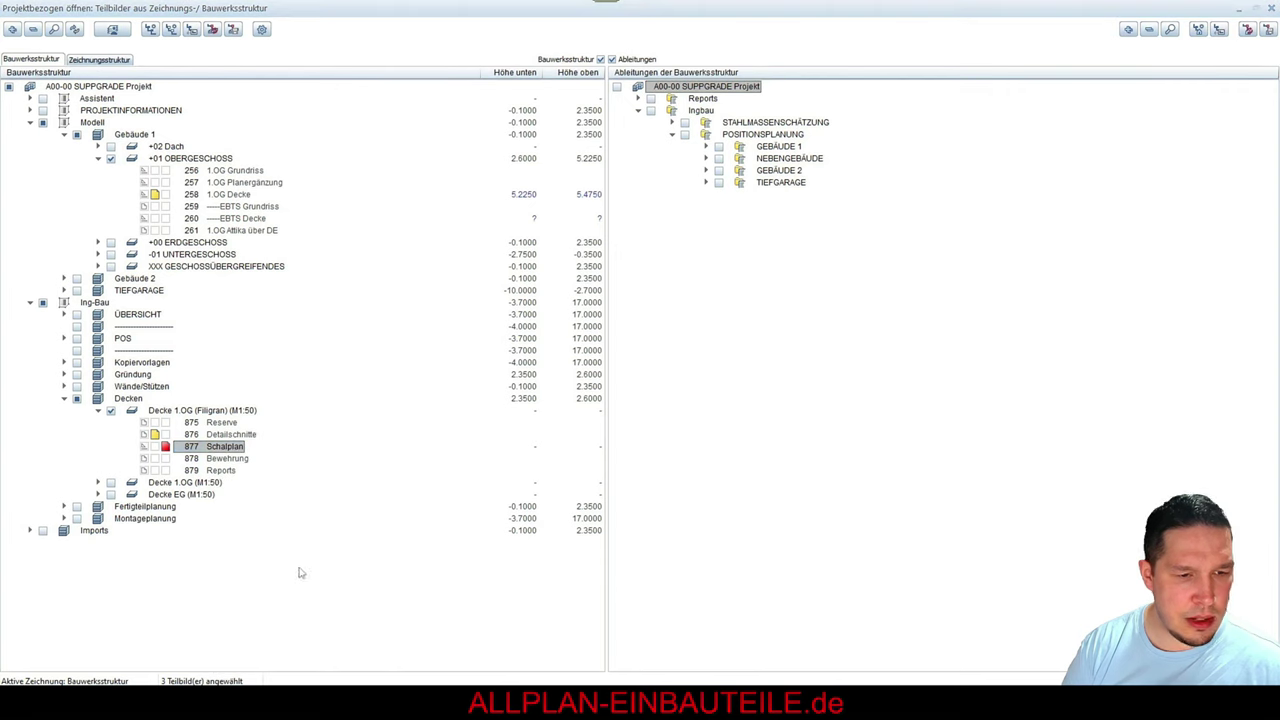
left_click(706, 386)
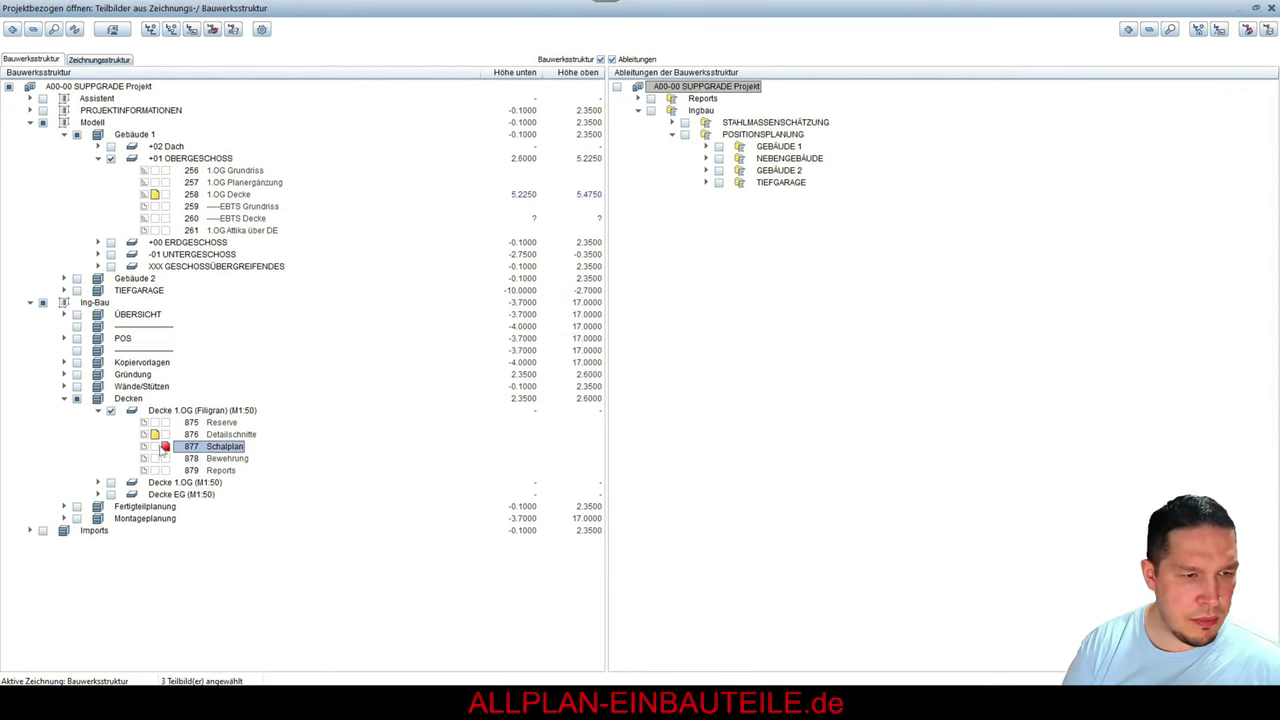
left_click(165, 435)
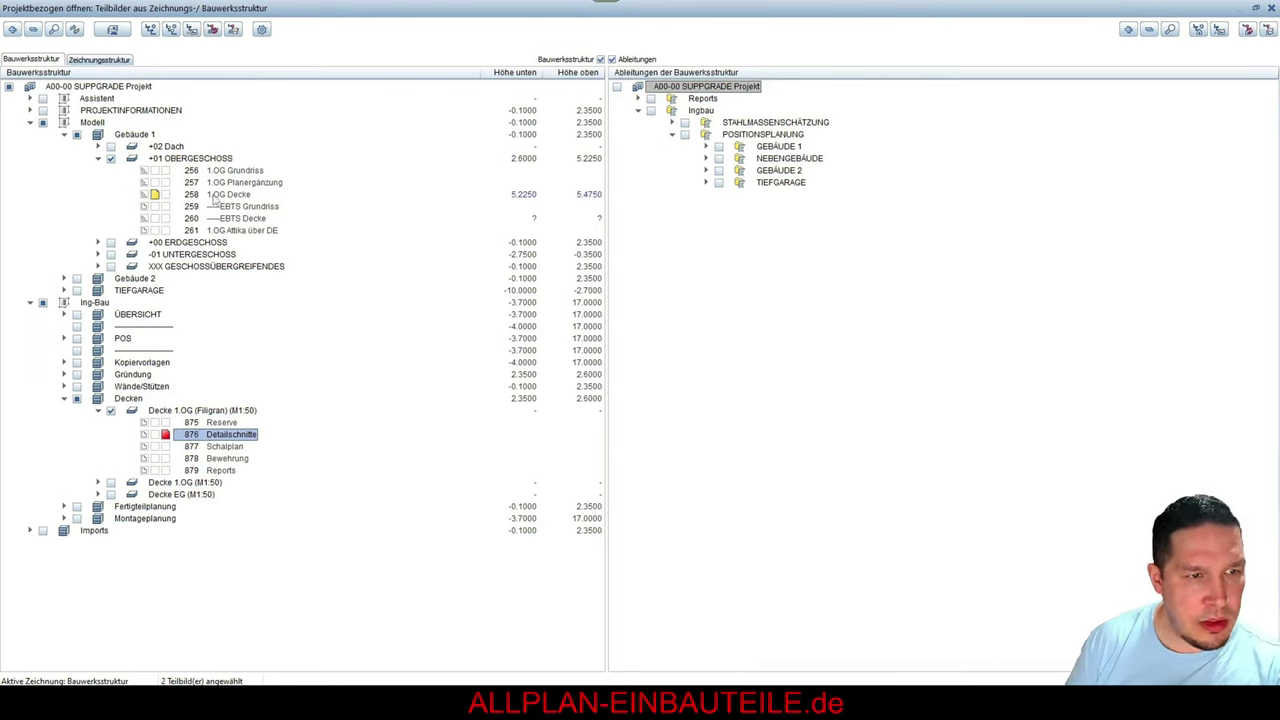
key("Return")
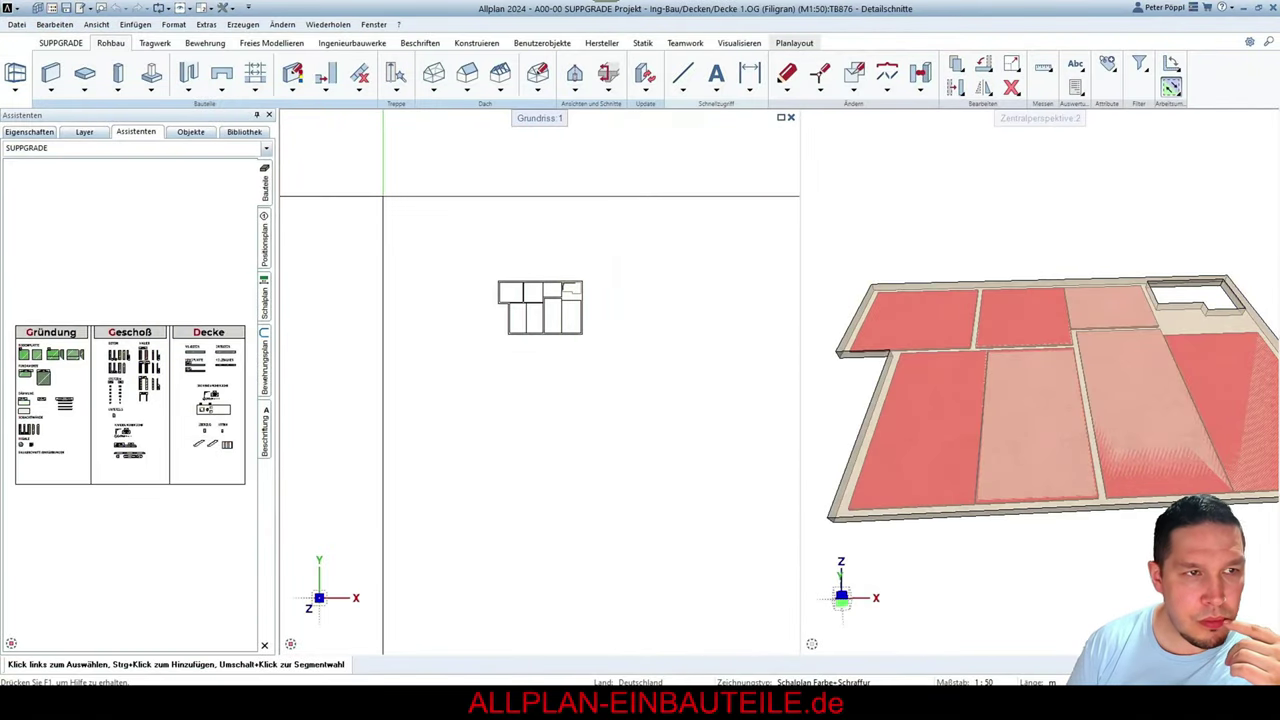
Start Schnitt generieren and compare the section types of the simple input with the options of the advanced input
left_click(575, 88)
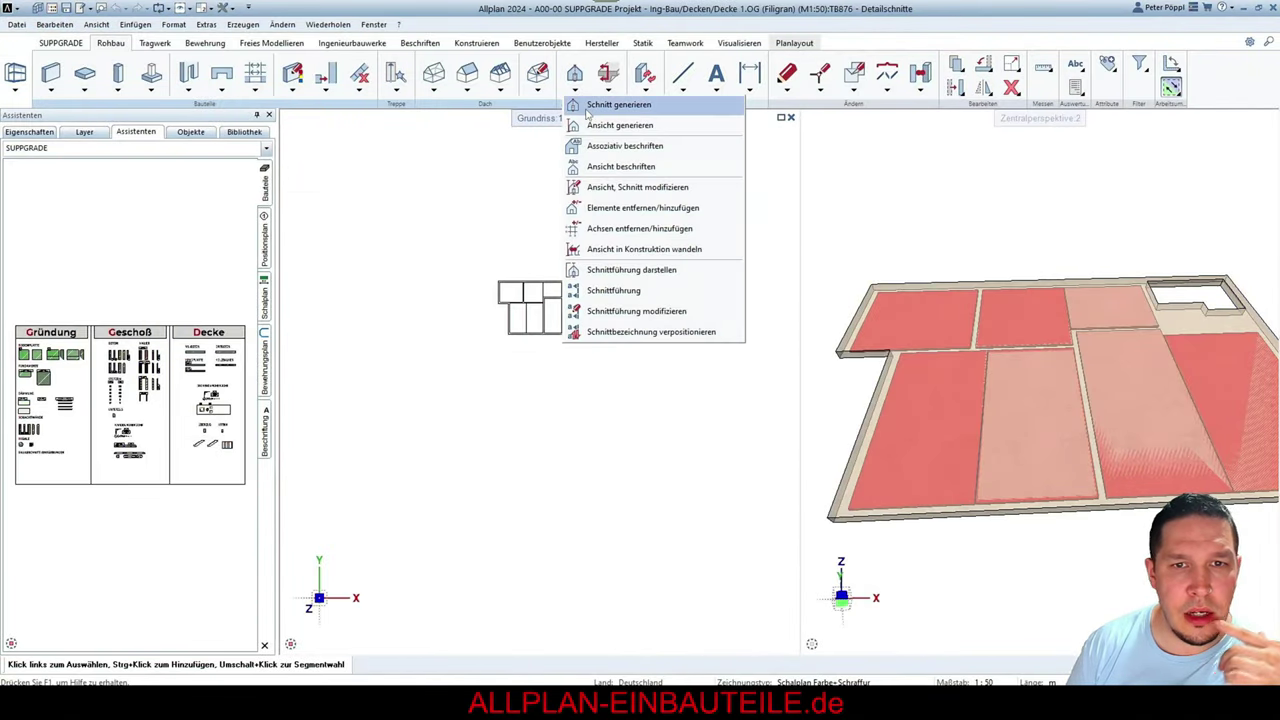
left_click(590, 107)
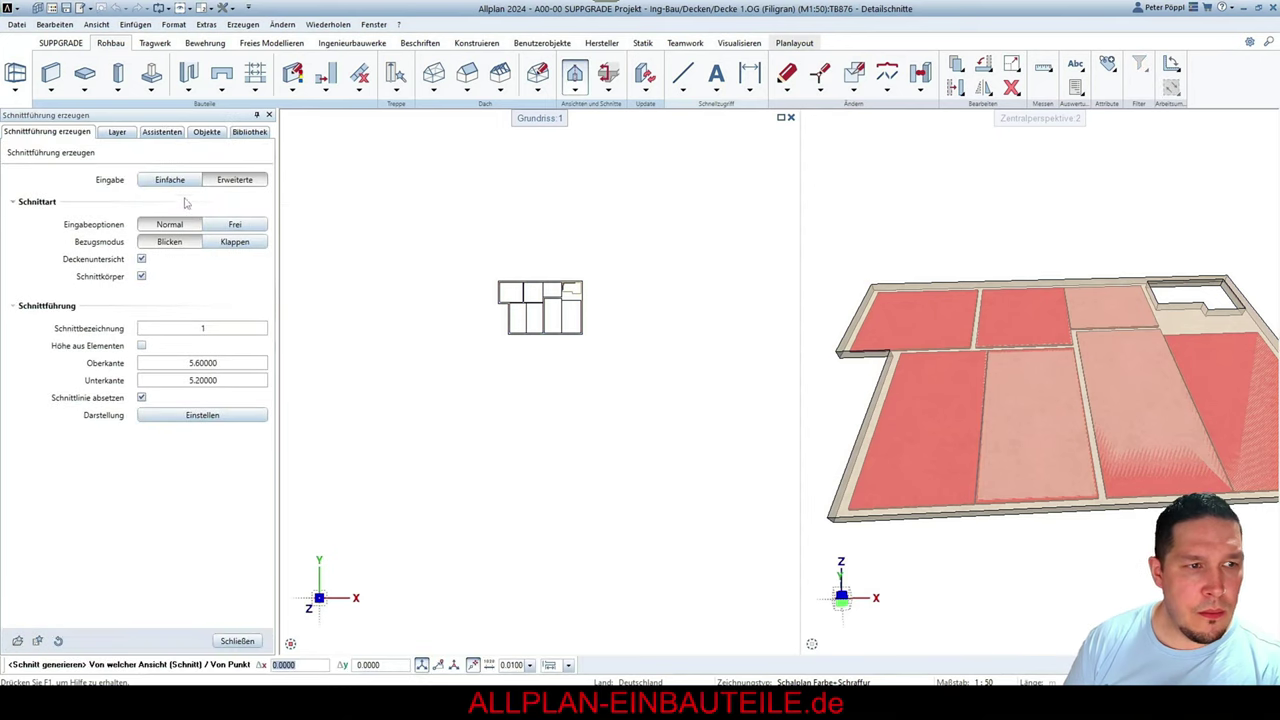
left_click(183, 184)
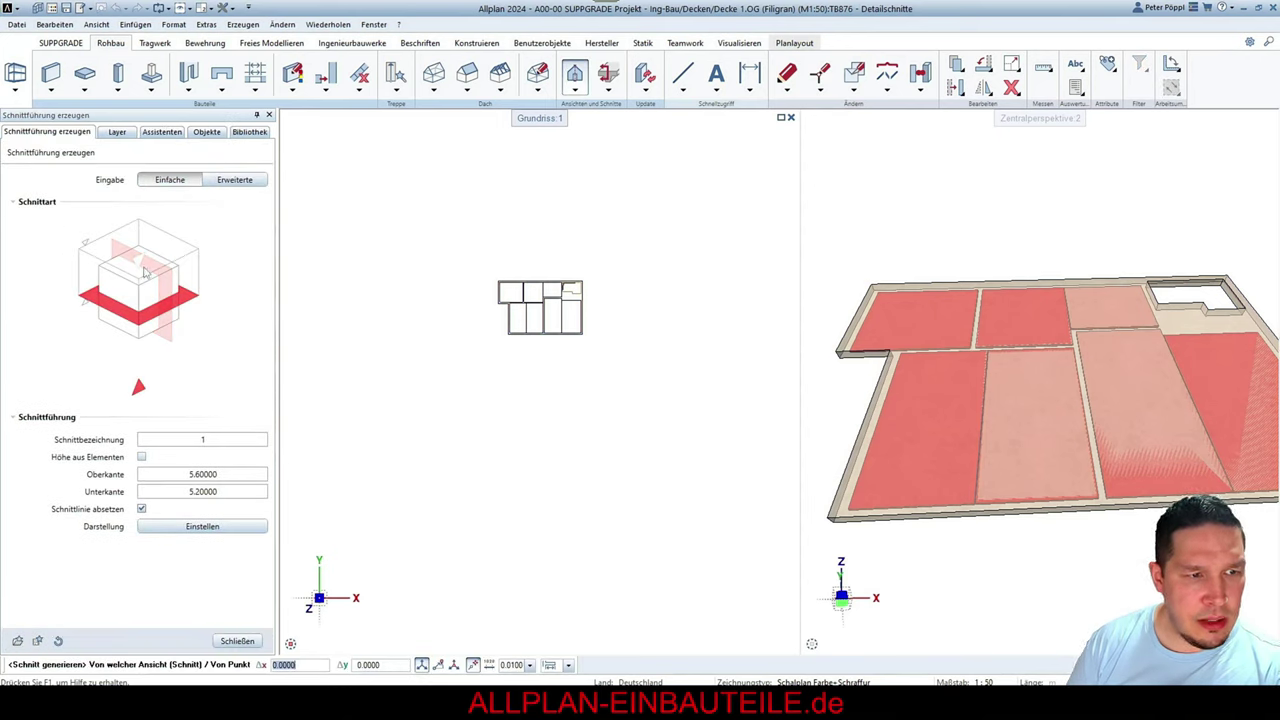
left_click(150, 345)
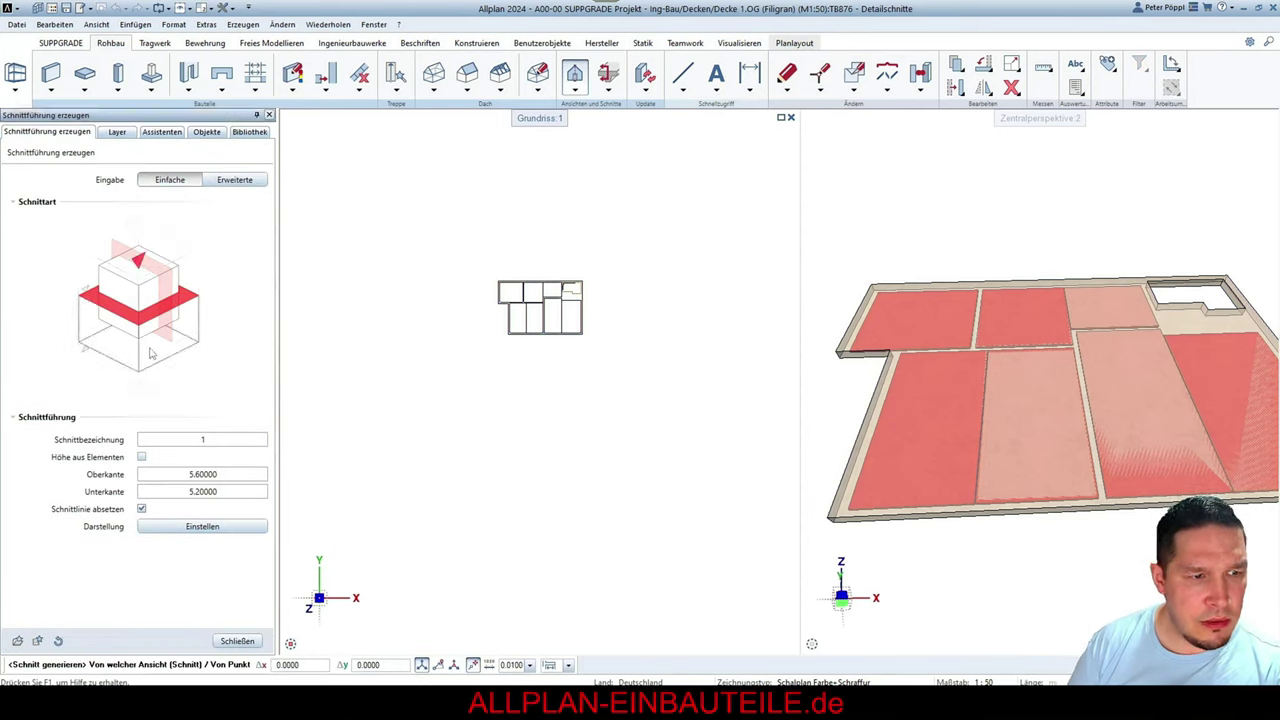
left_click(150, 353)
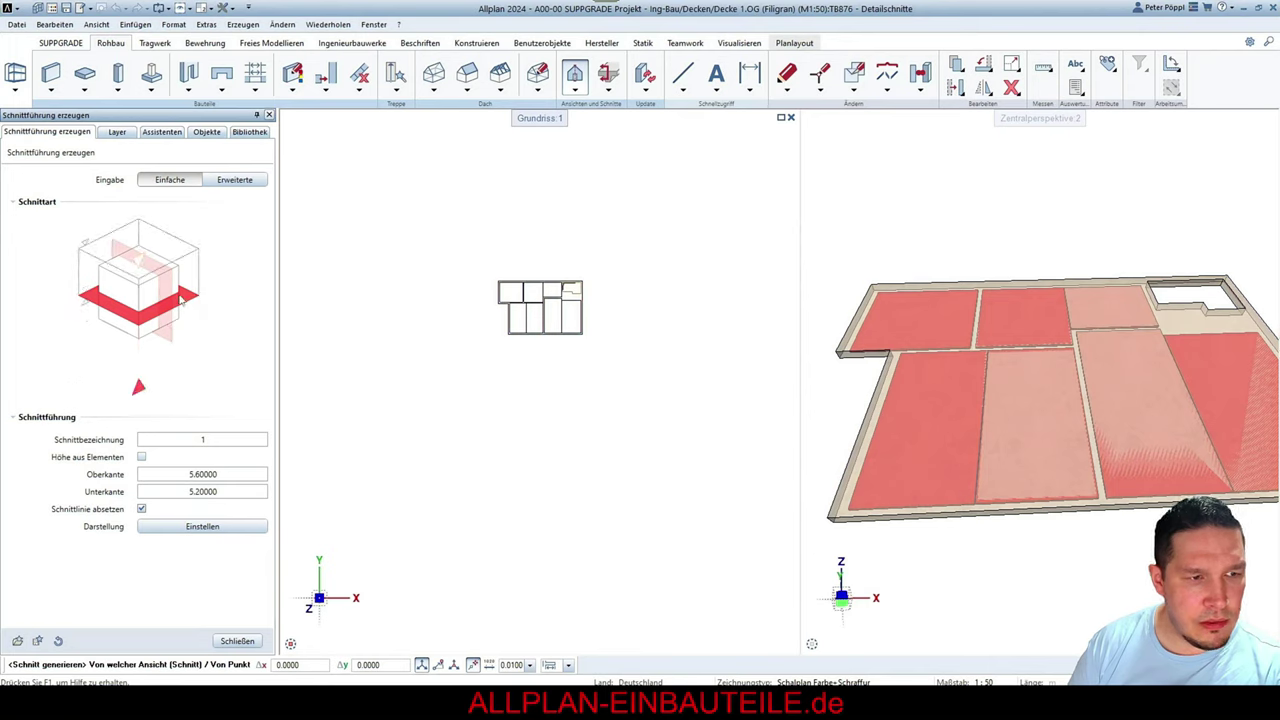
left_click(236, 180)
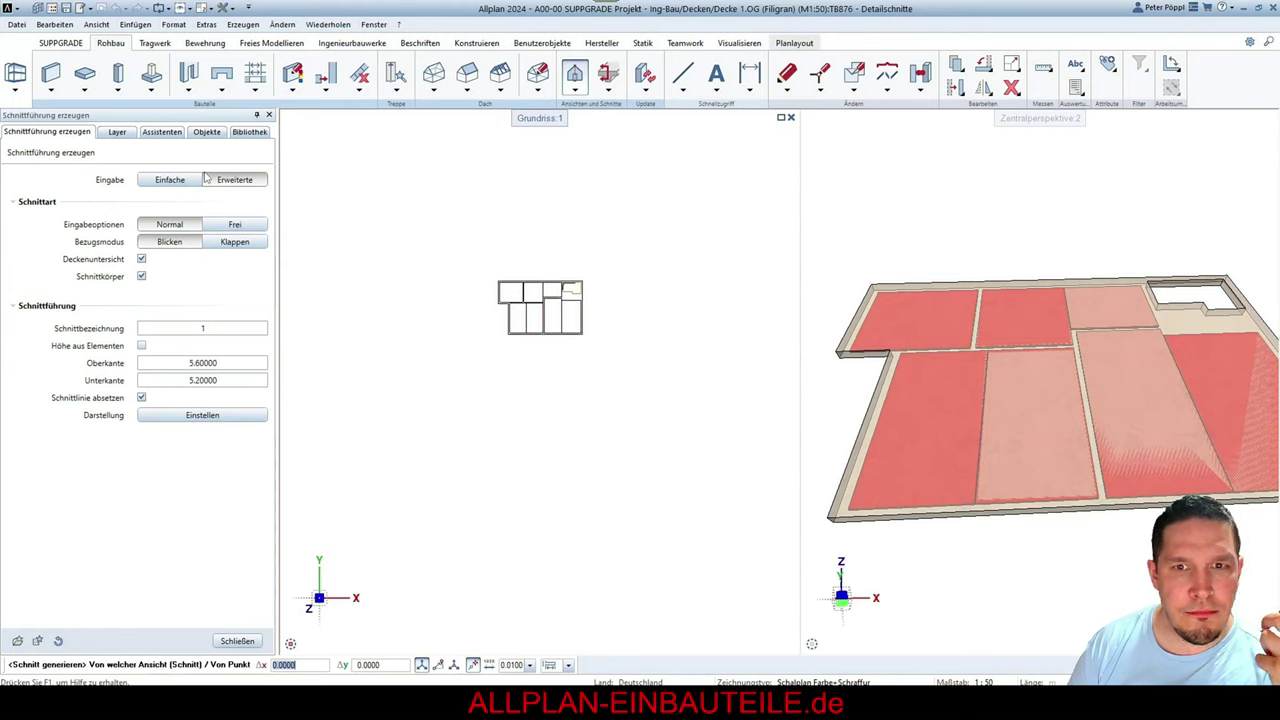
left_click(200, 179)
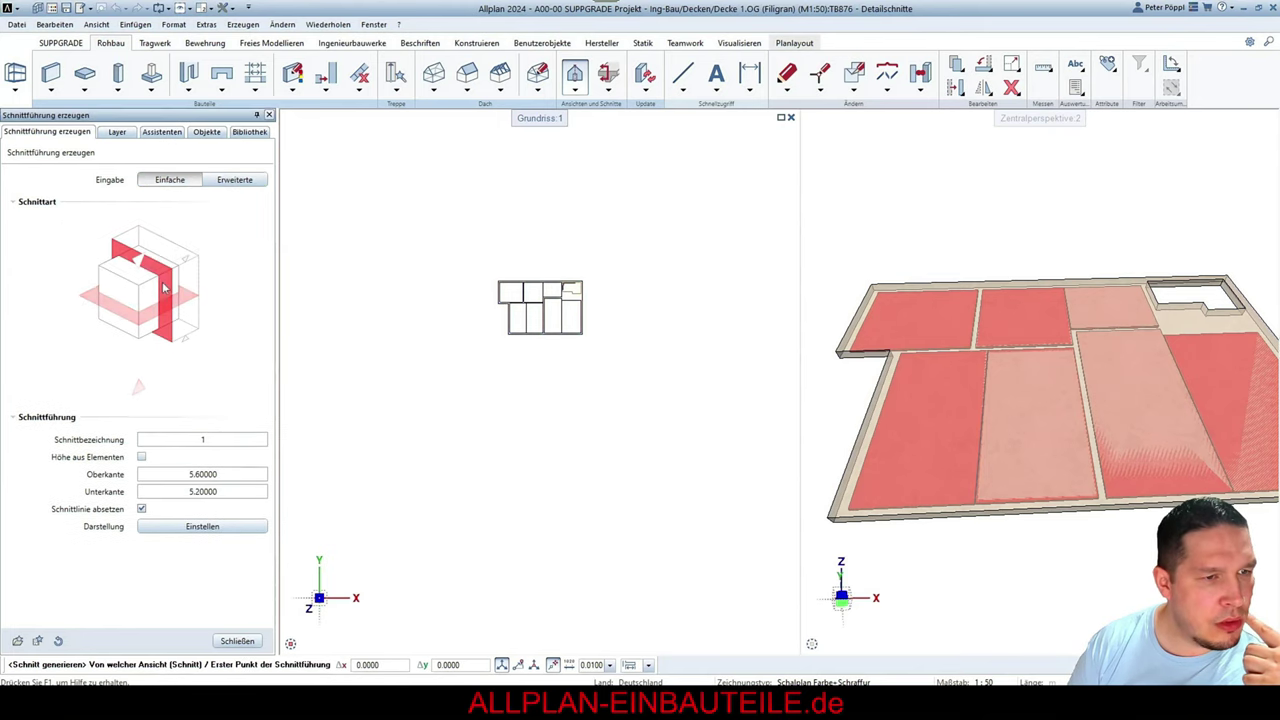
left_click(234, 181)
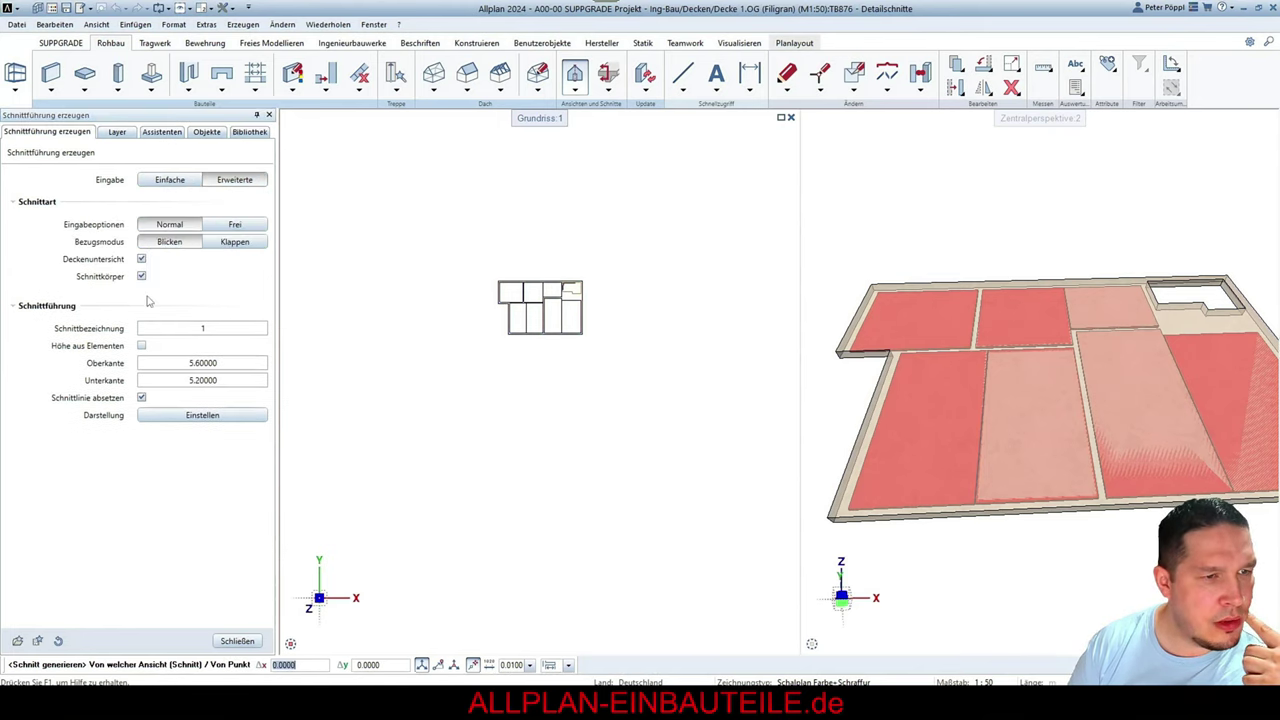
left_click(165, 180)
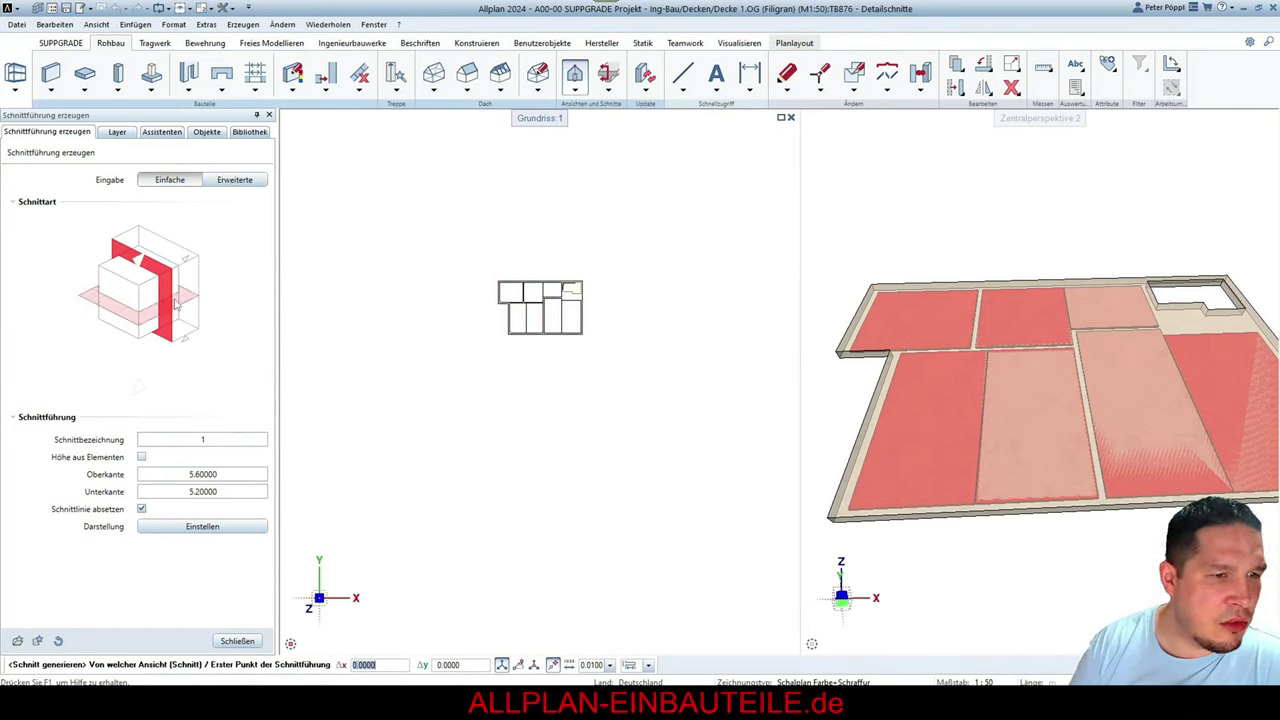
left_click(234, 180)
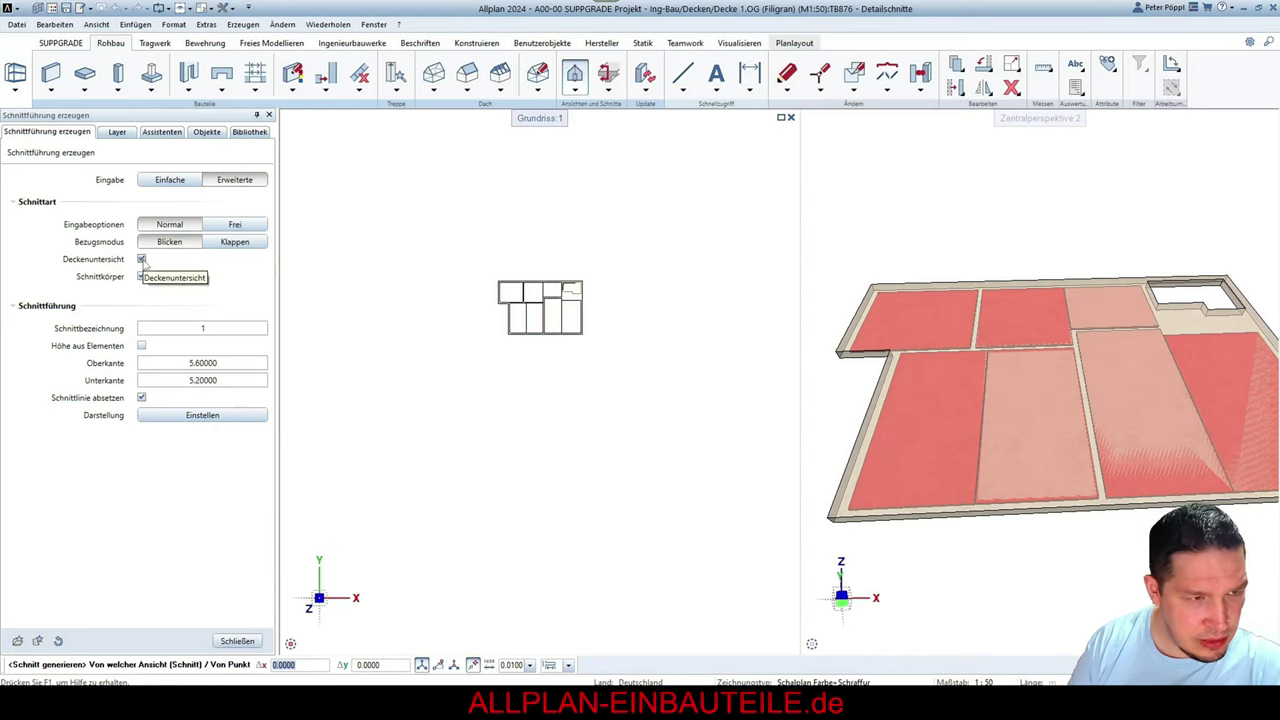
Set the section designation to GR and keep manual upper and lower section heights instead of heights from elements
left_click(171, 328)
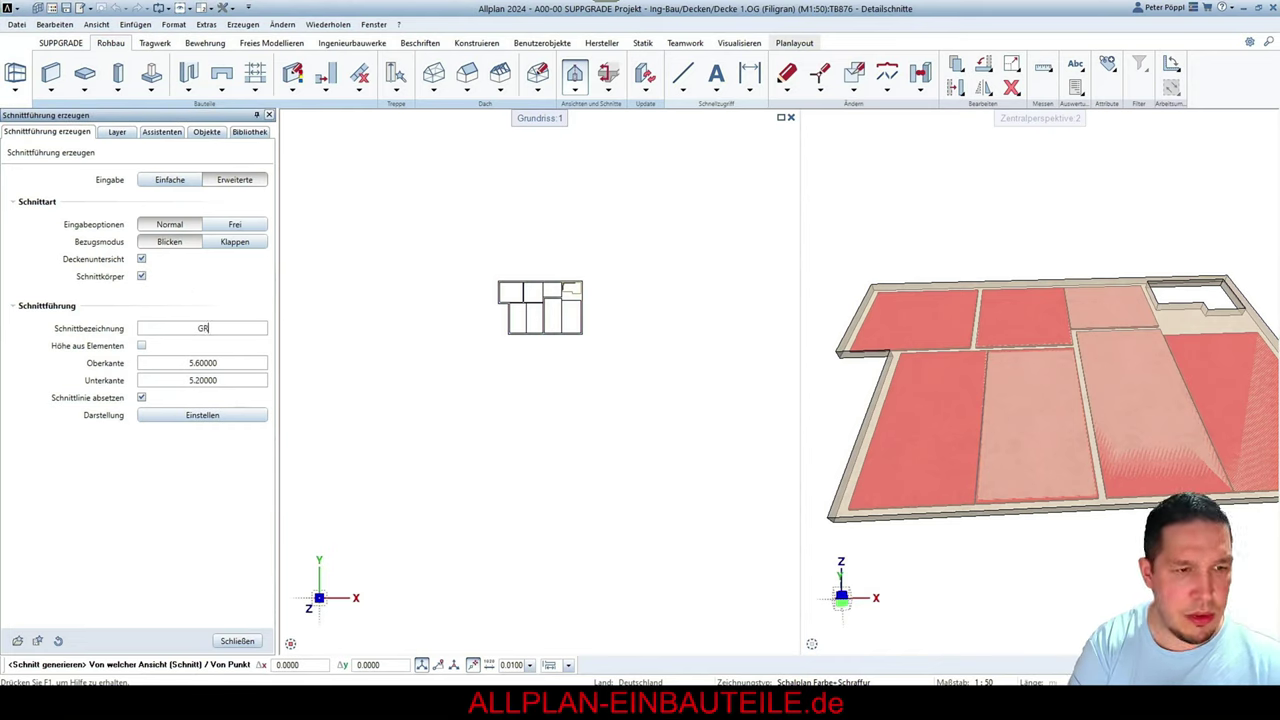
type("GR")
left_click(141, 345)
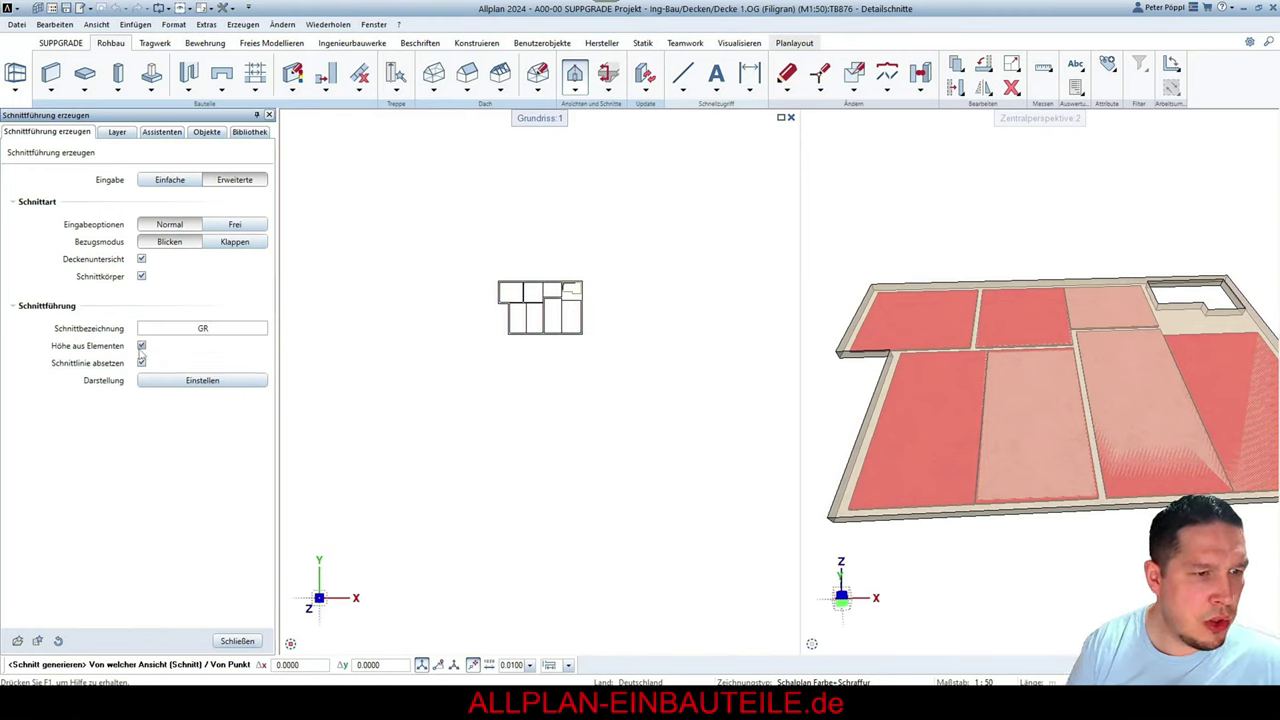
left_click(141, 345)
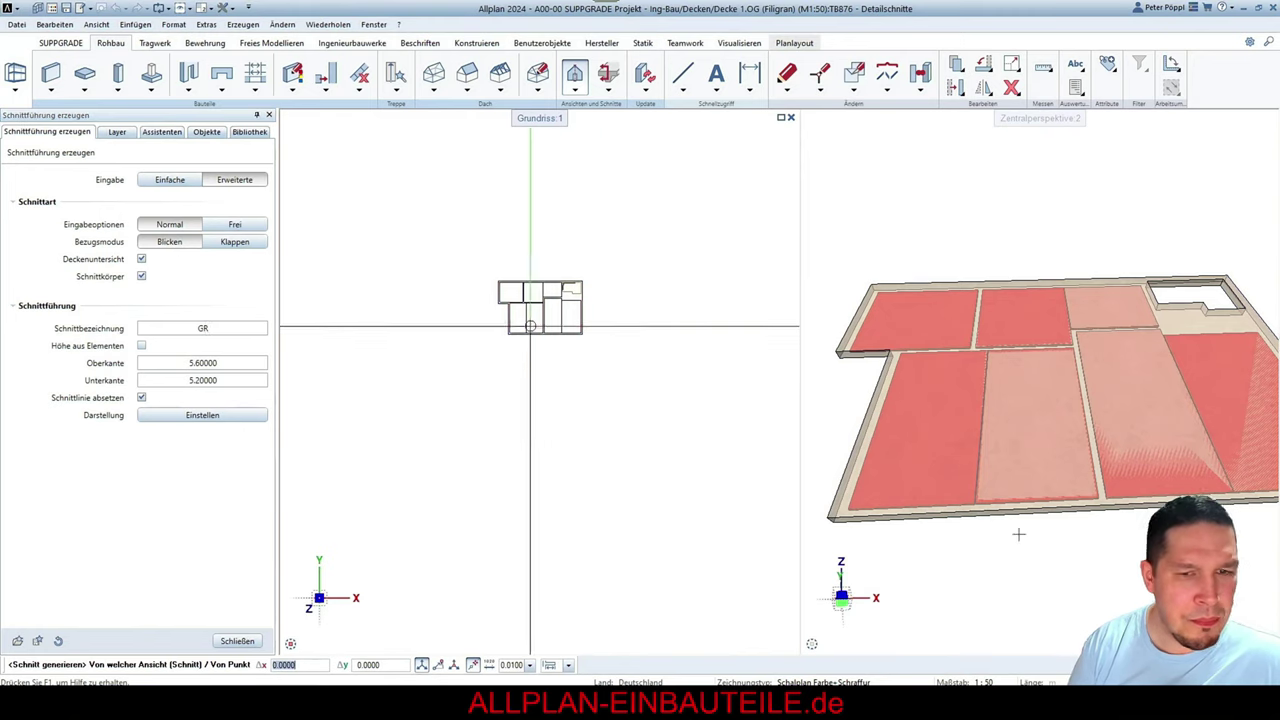
Show the slab from the front in the 3D viewport and try to measure its coordinates
scroll(548, 292, "up", 3)
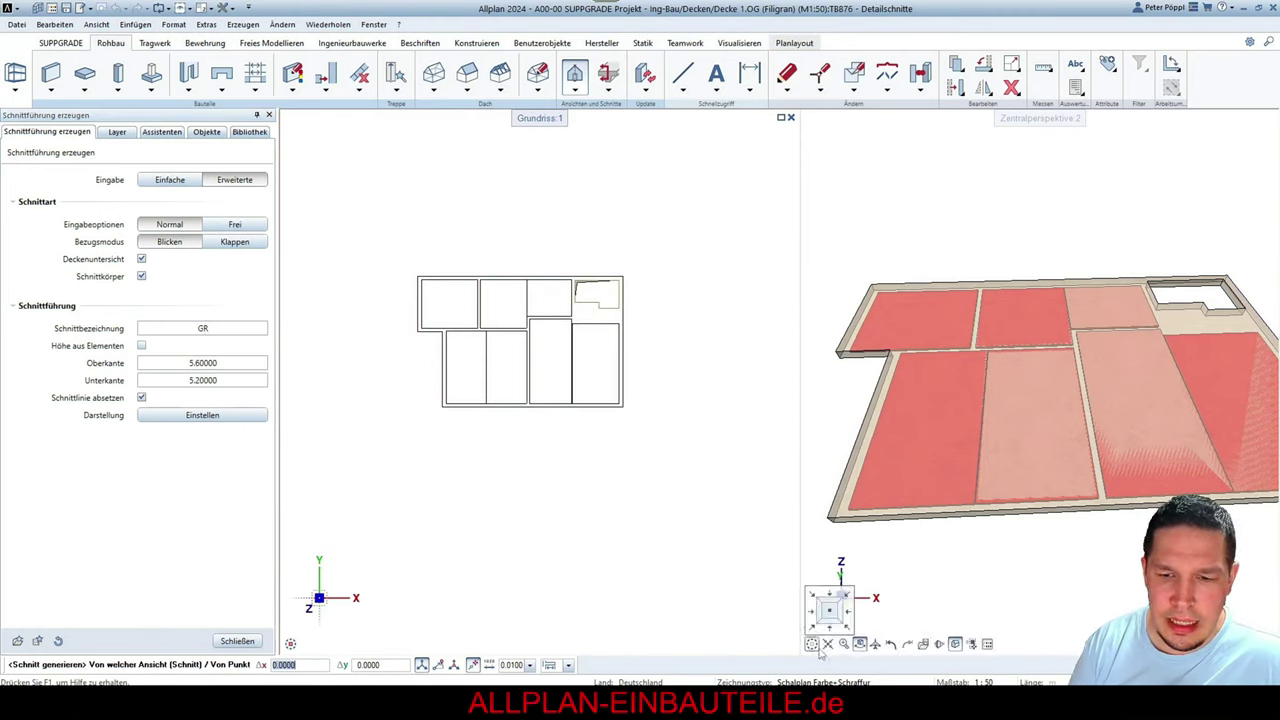
left_click(831, 626)
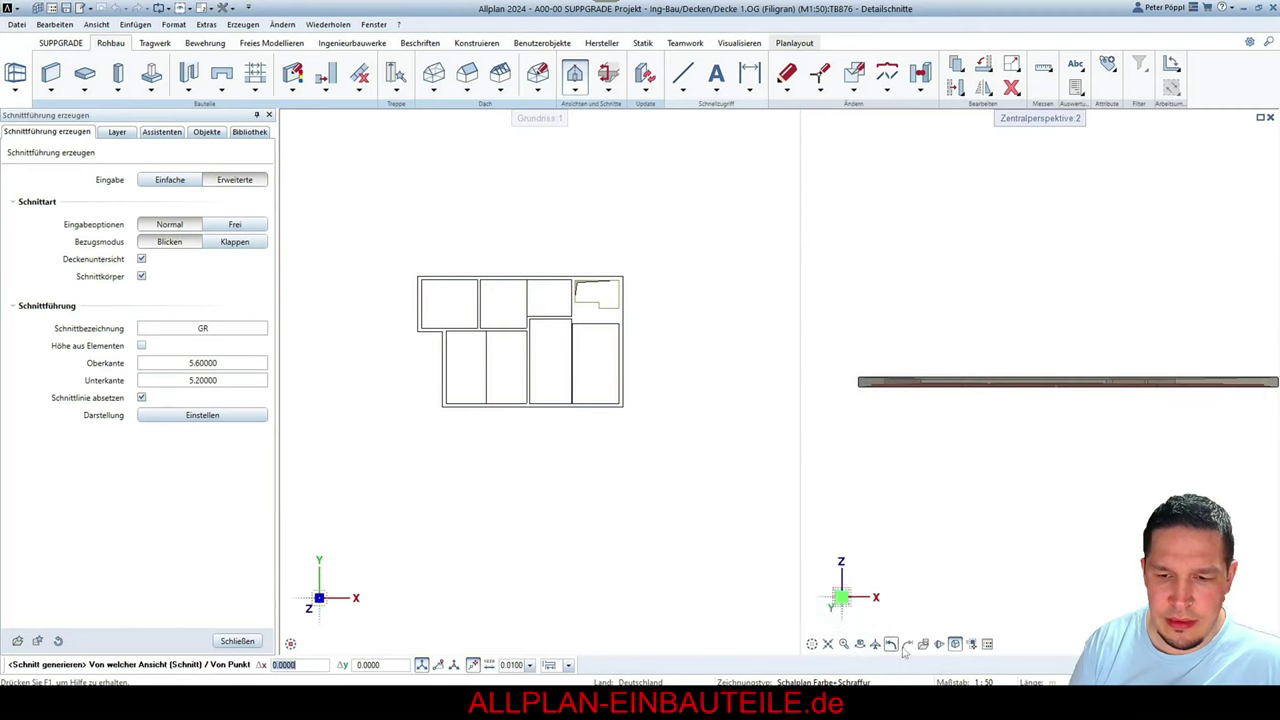
left_click(1043, 72)
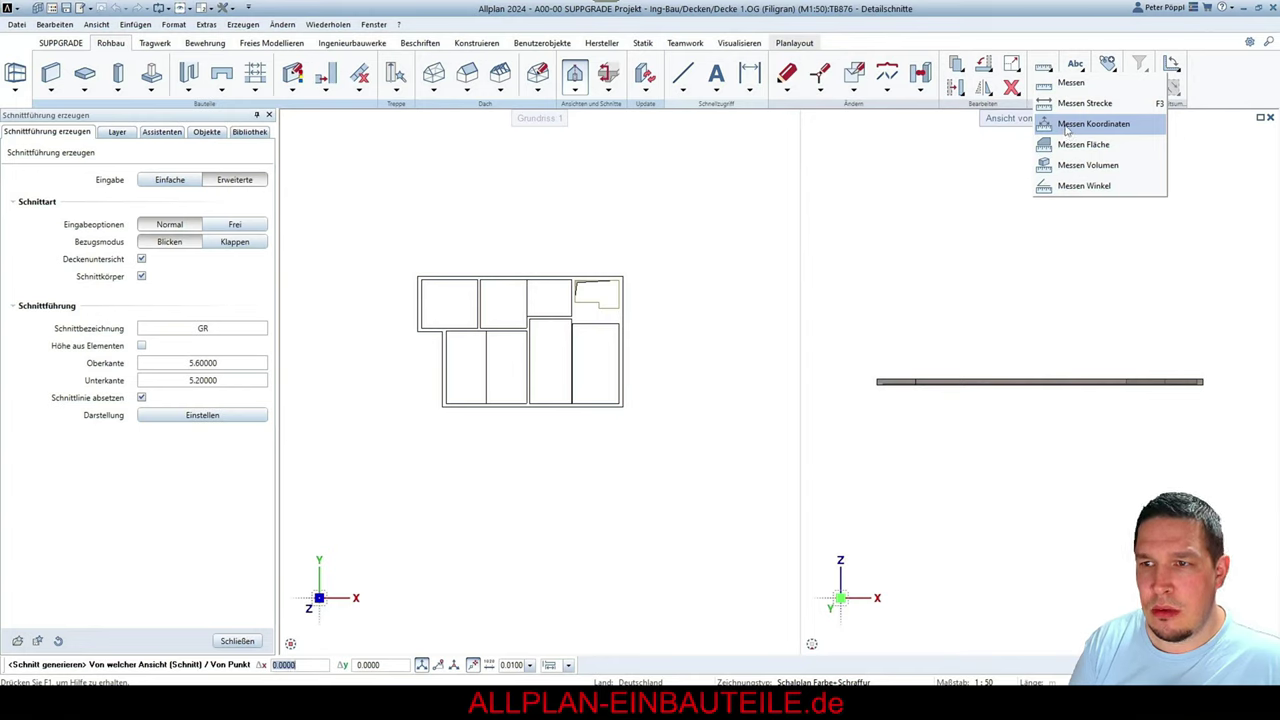
left_click(1090, 124)
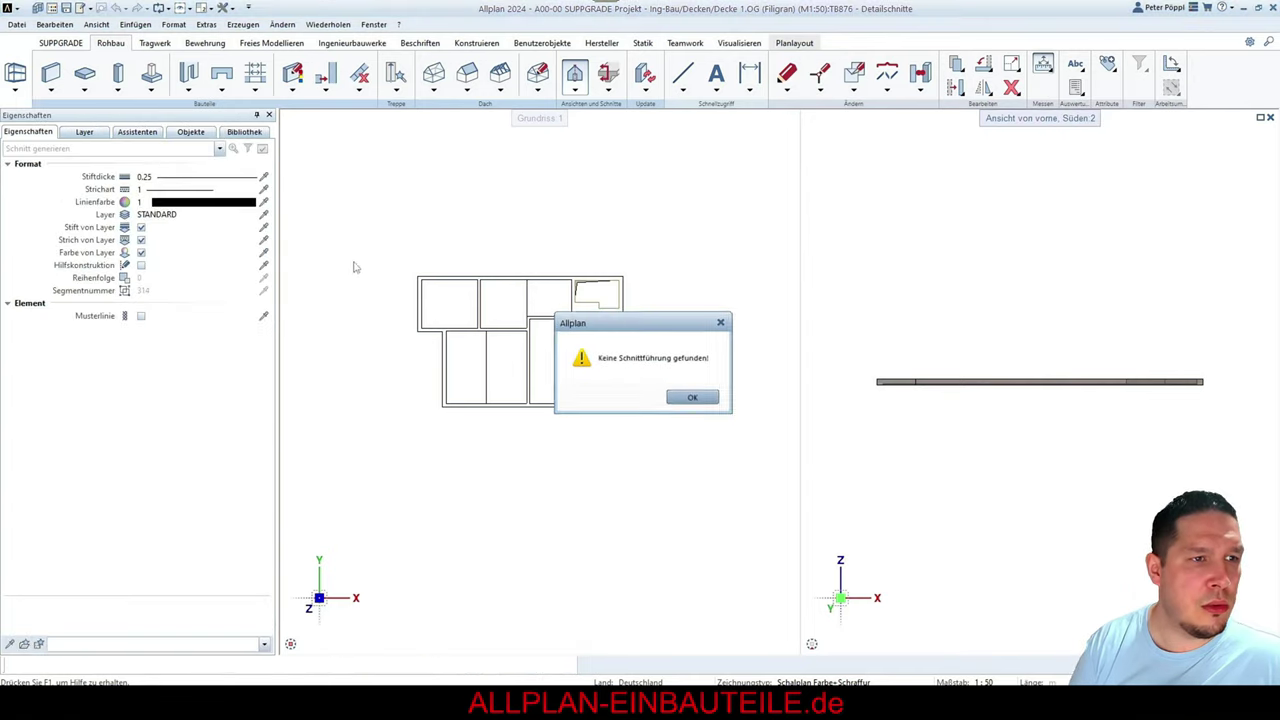
left_click(694, 398)
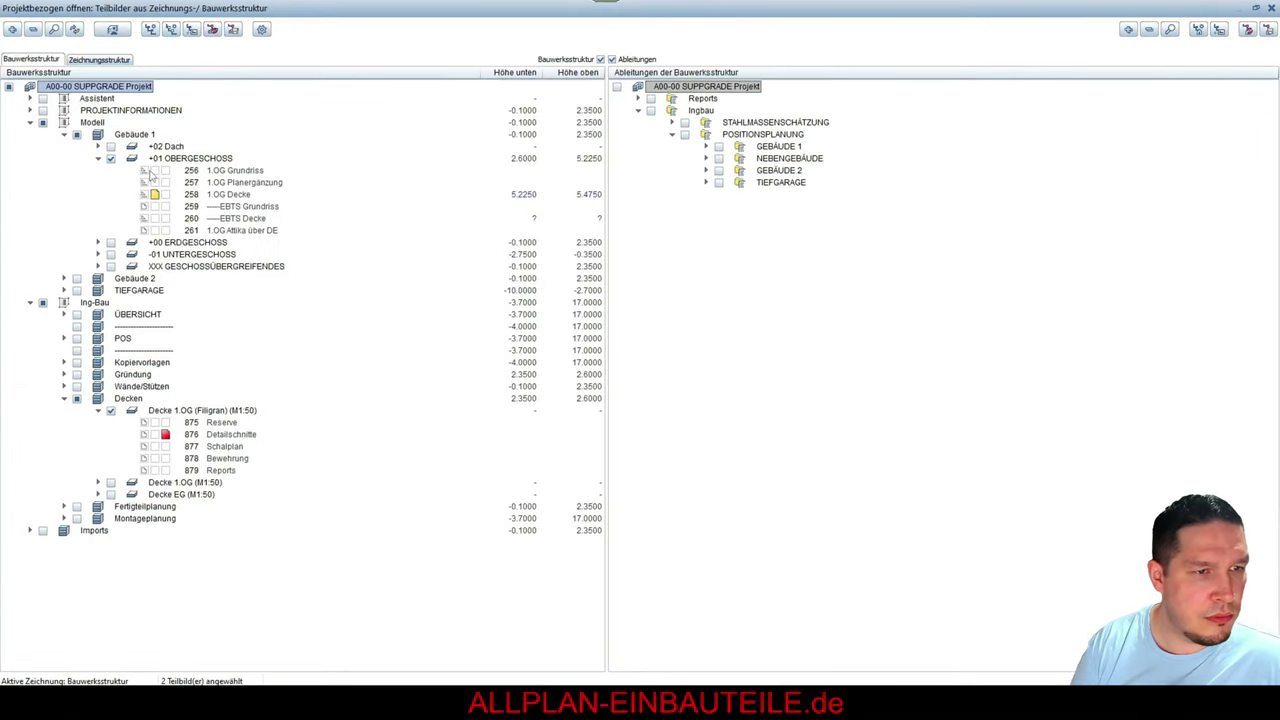
Load 194 EG Grundriss and 256 1.OG Grundriss in the background alongside the active Detailschnitte file
left_click(99, 243)
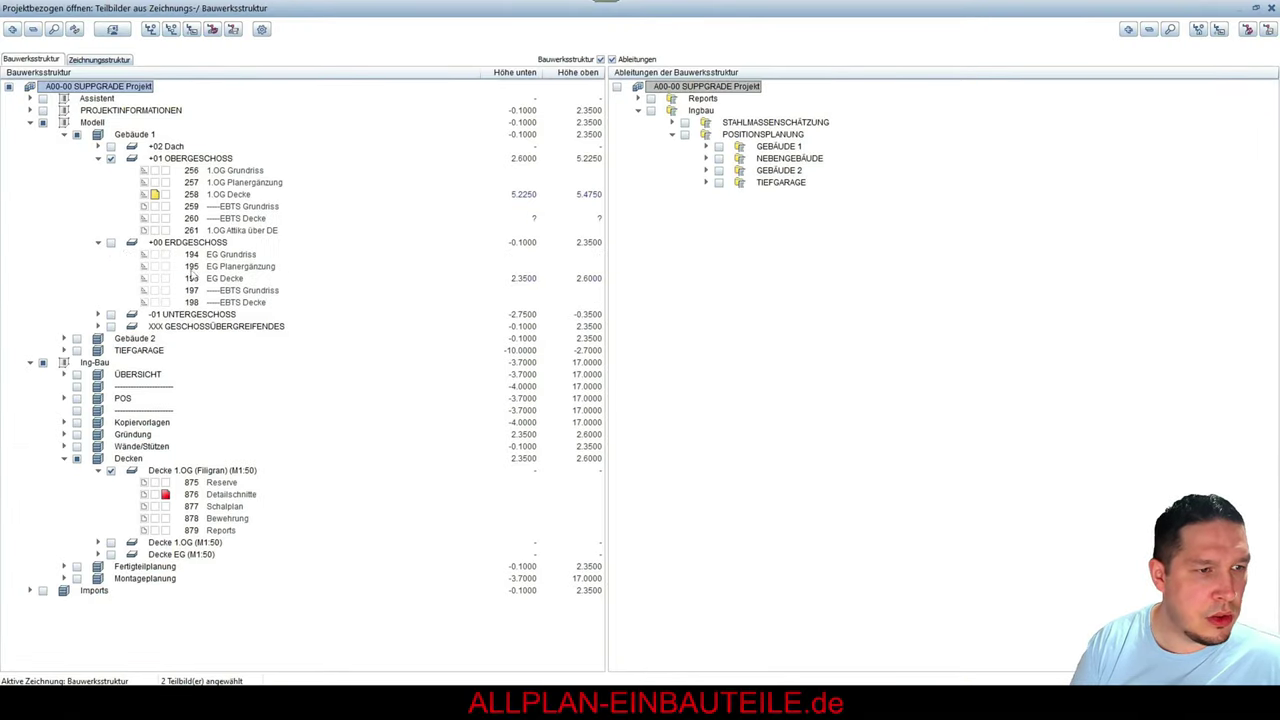
left_click(156, 255)
left_click(157, 172)
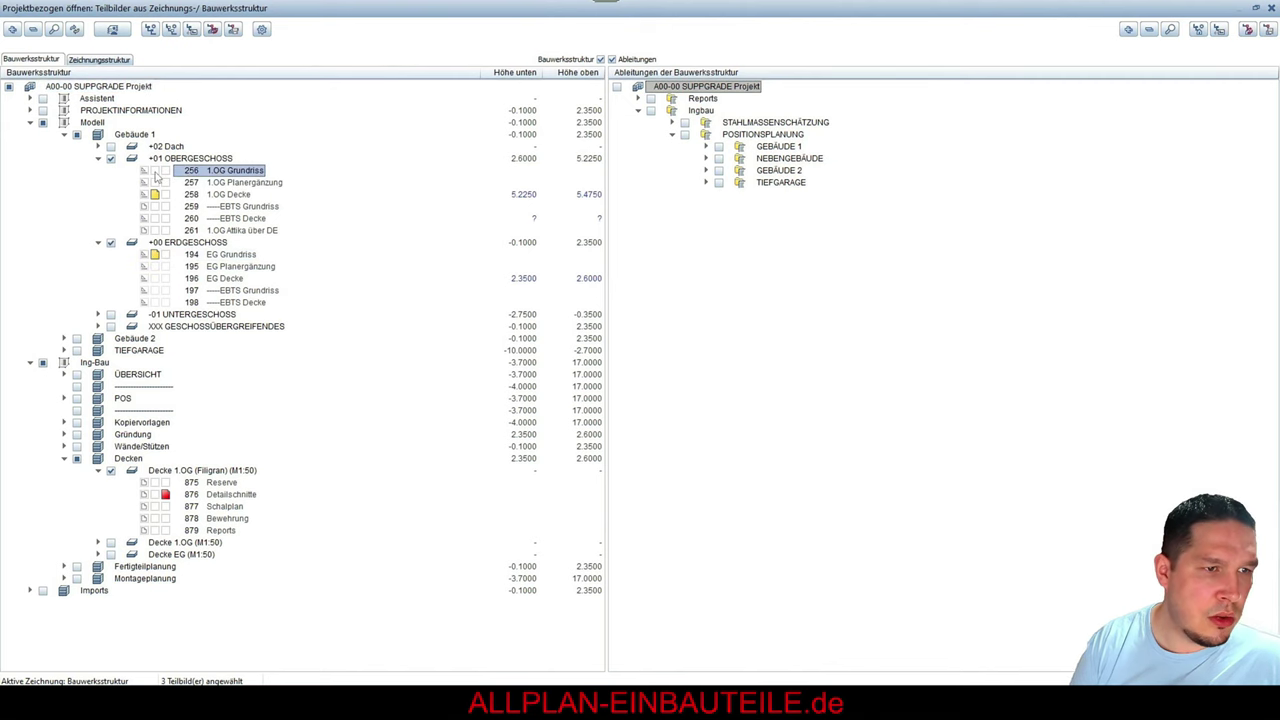
key("Return")
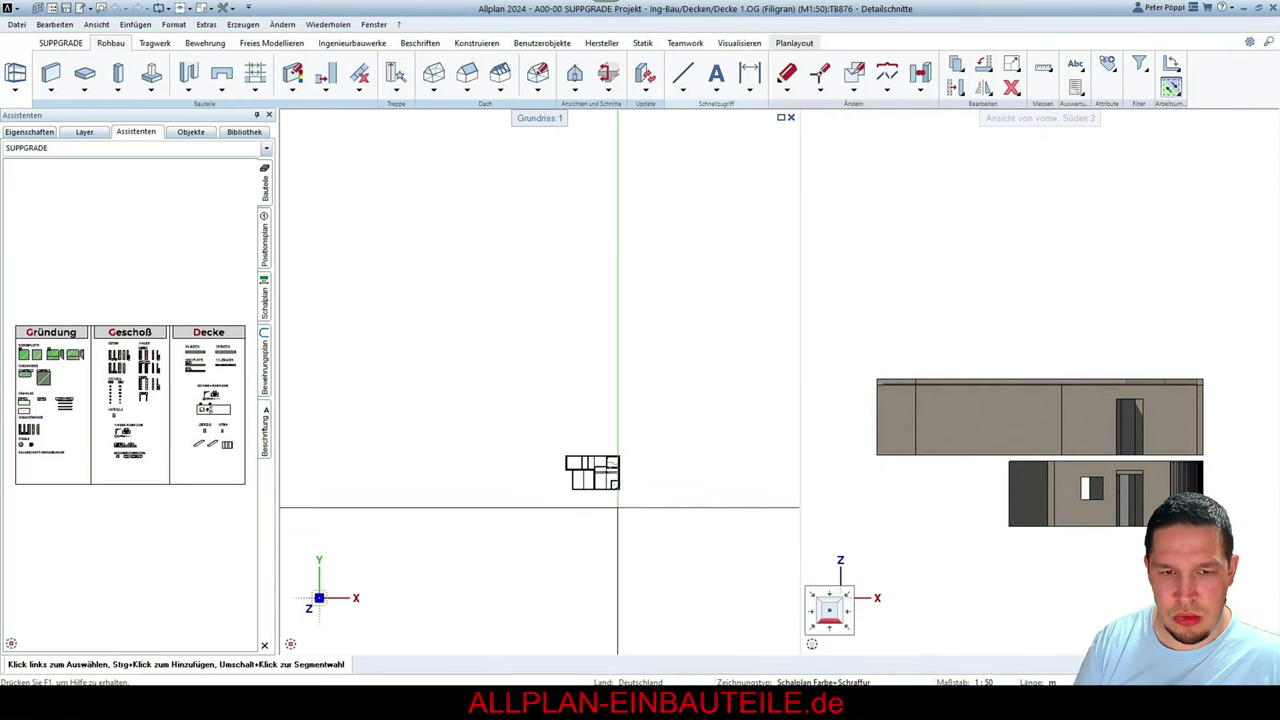
Load 270 DG Grundriss in the background and deactivate 194 EG Grundriss, keeping Detailschnitte as the active drawing file
left_click(831, 620)
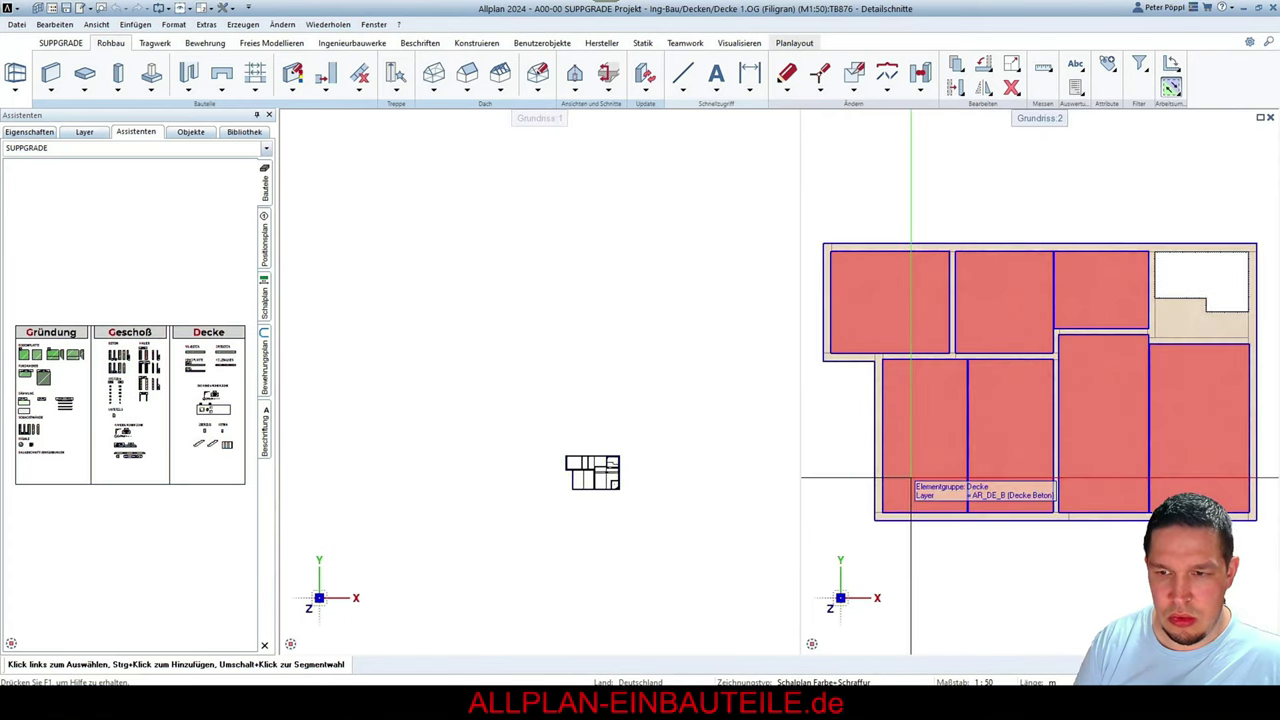
scroll(595, 486, "up", 7)
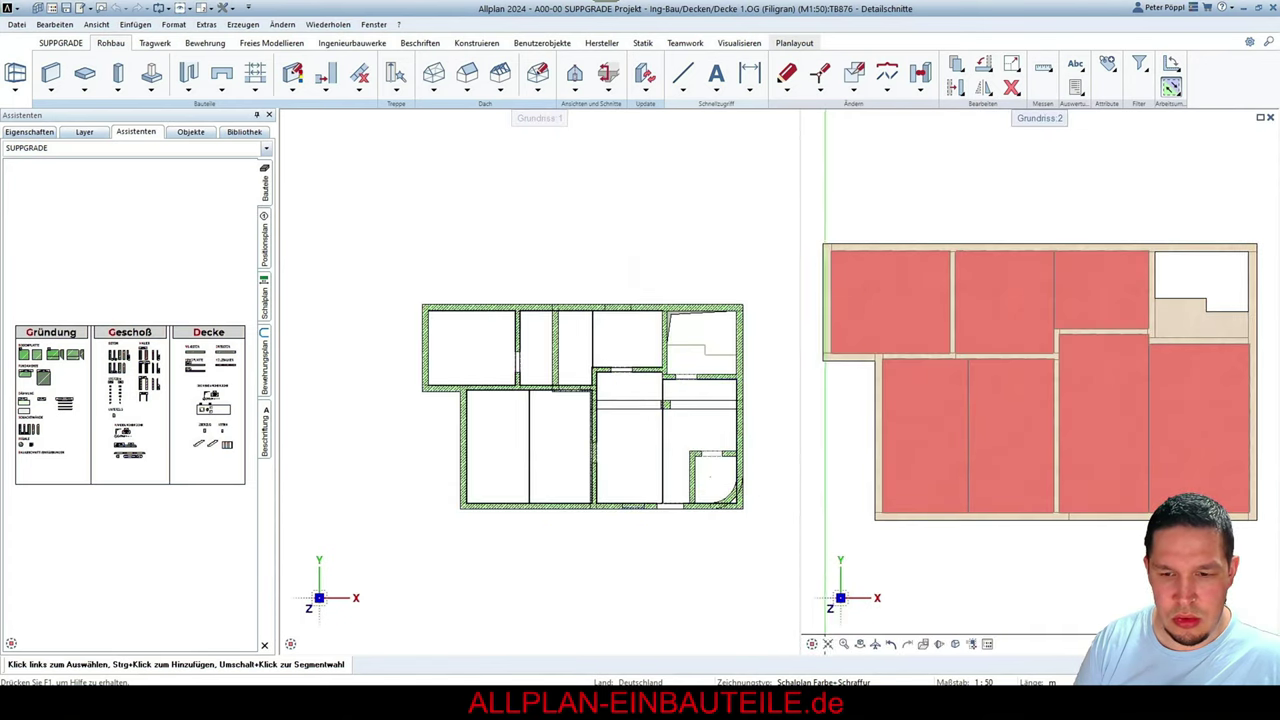
left_click(833, 625)
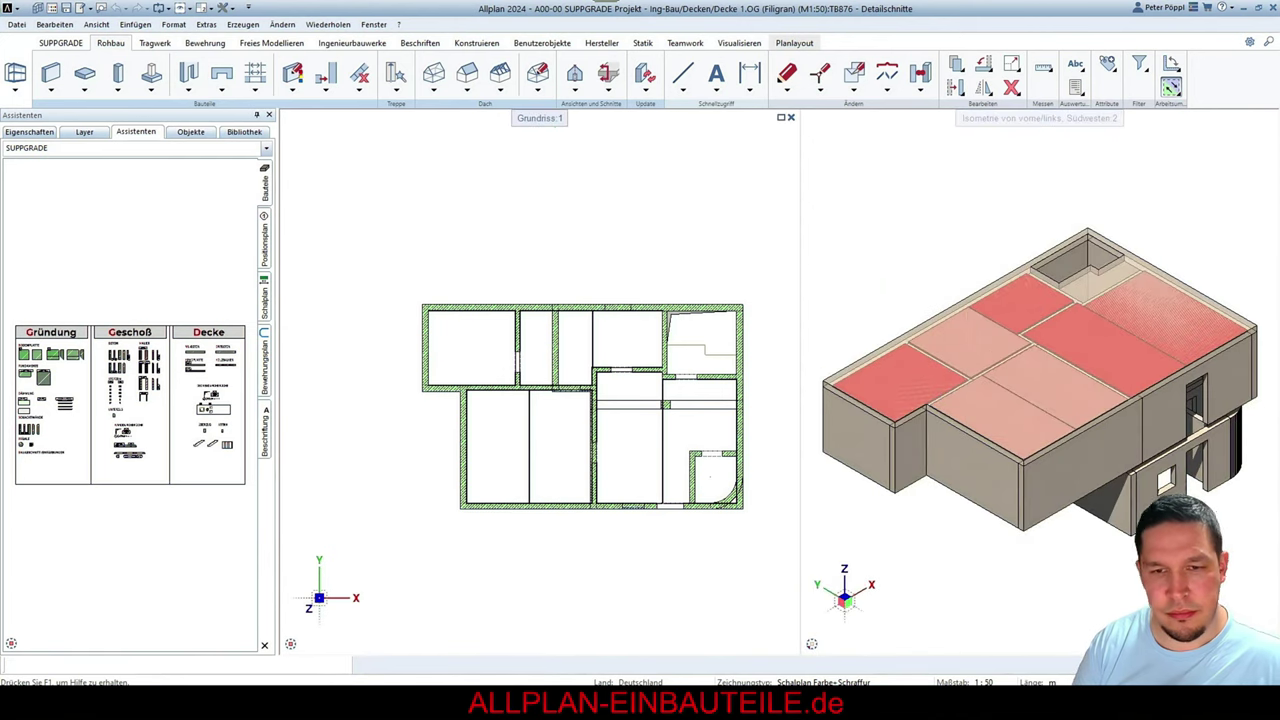
key("ctrl+o")
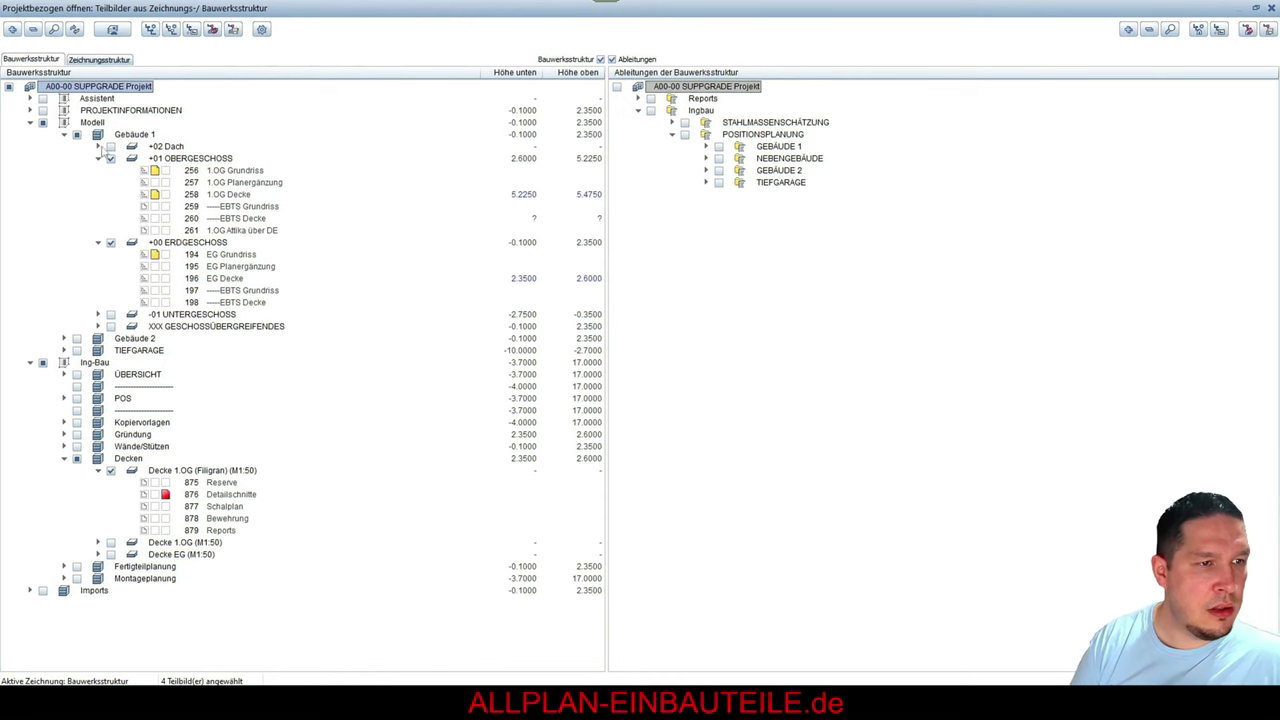
left_click(99, 147)
left_click(157, 327)
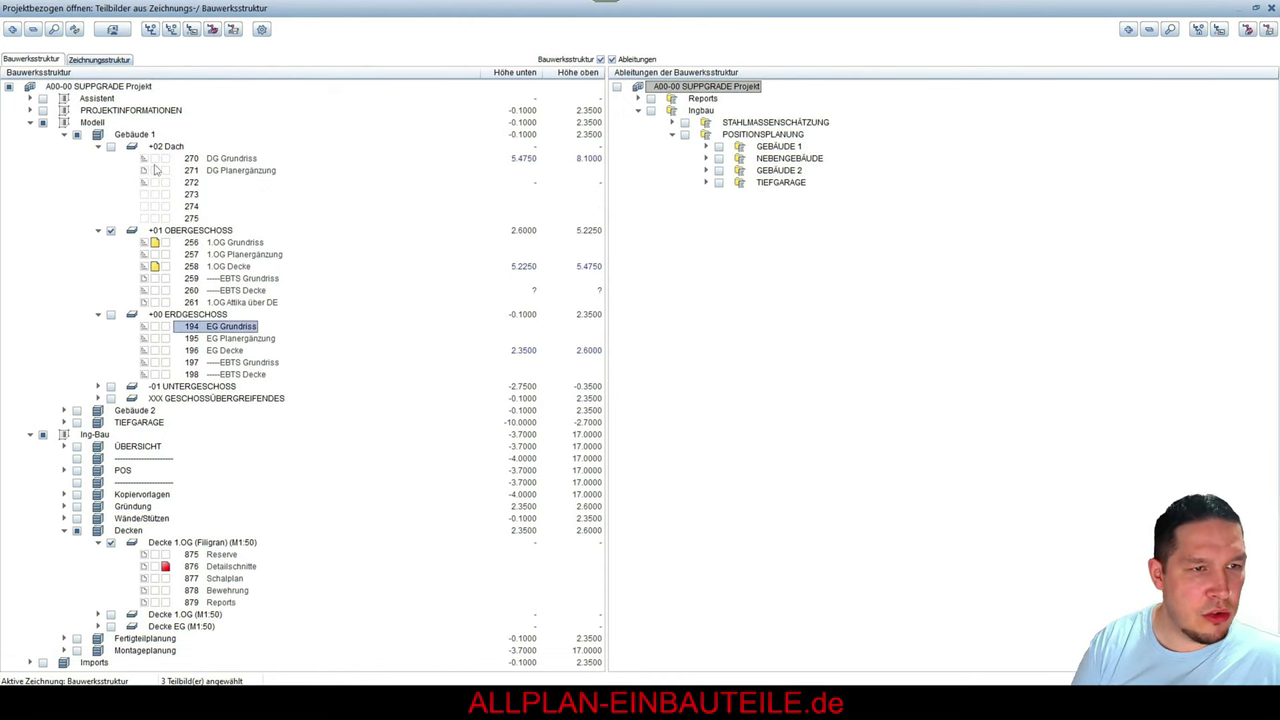
left_click(155, 159)
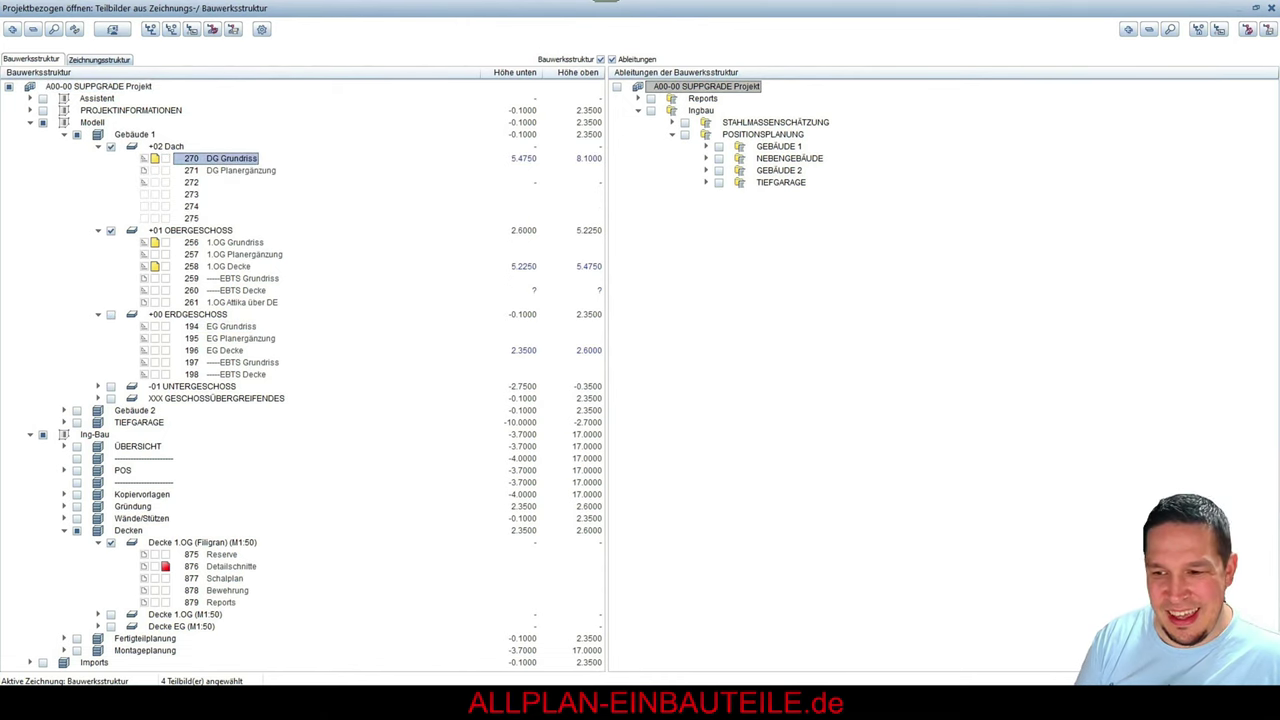
key("Return")
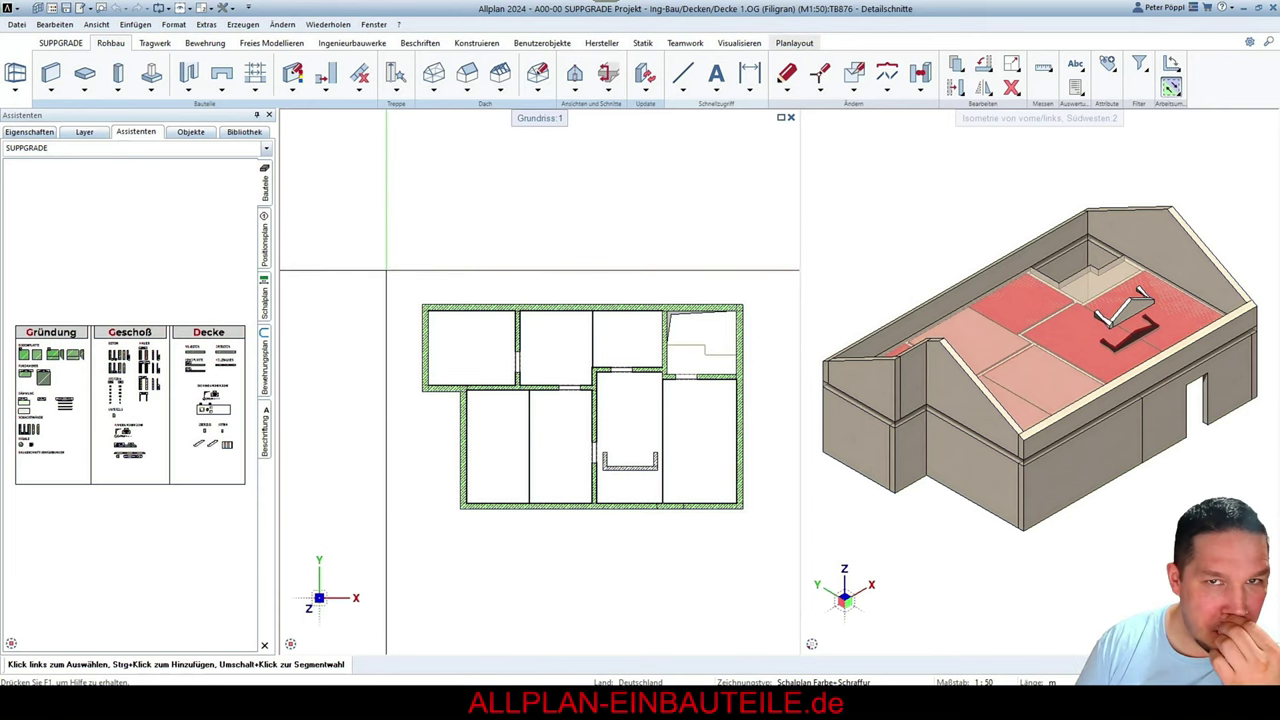
Start Schnitt generieren, measure the coordinates of the slab's underside in the front view and set the section's Unterkante to 5.22
left_click(575, 74)
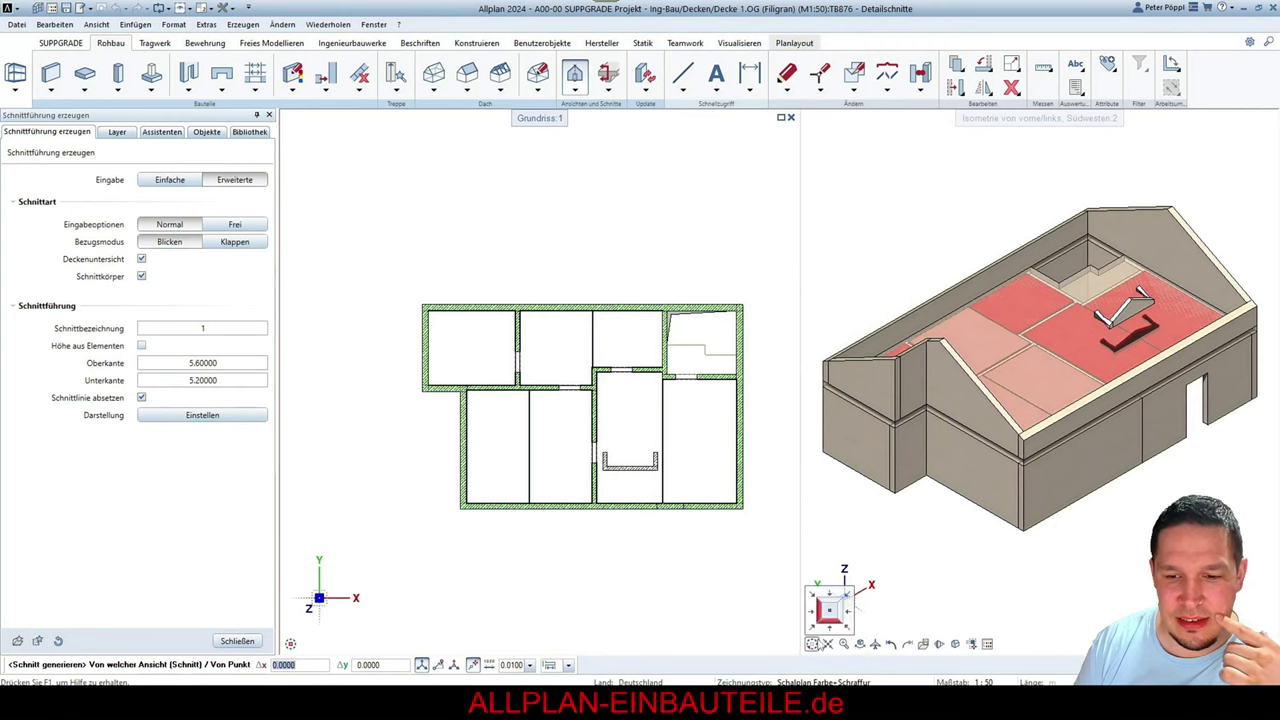
left_click(828, 624)
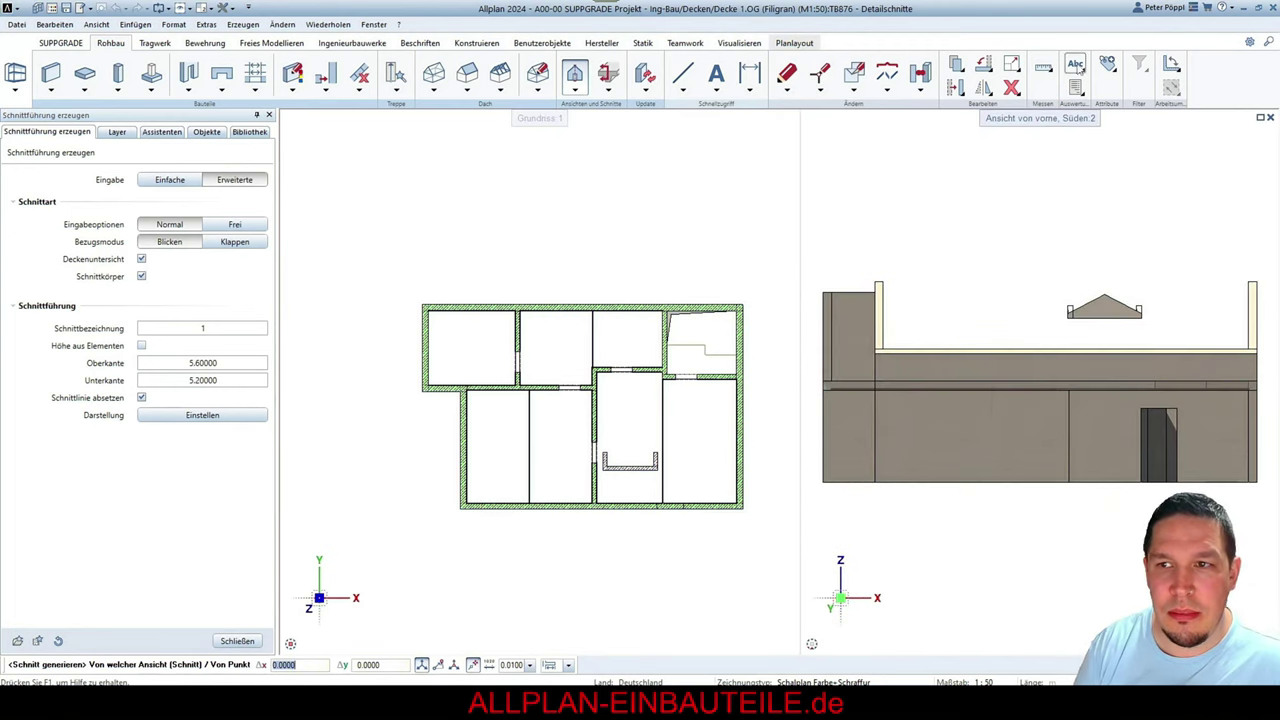
left_click(1044, 68)
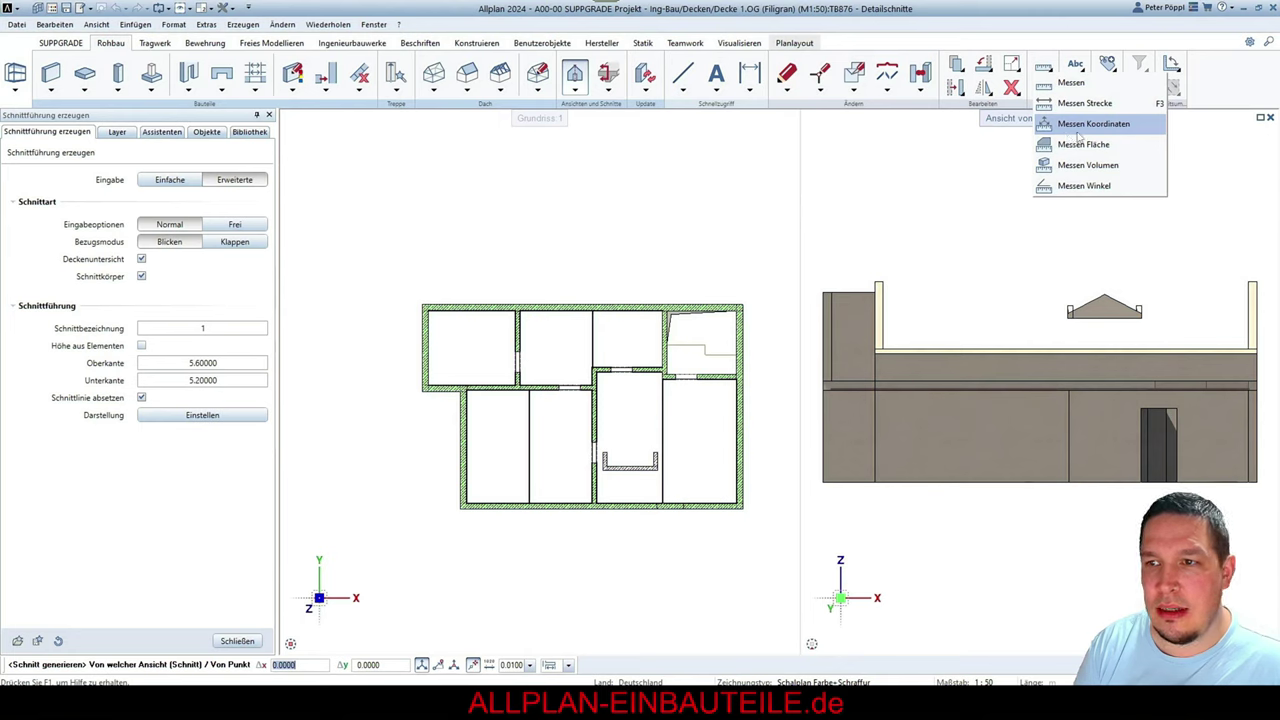
left_click(1079, 129)
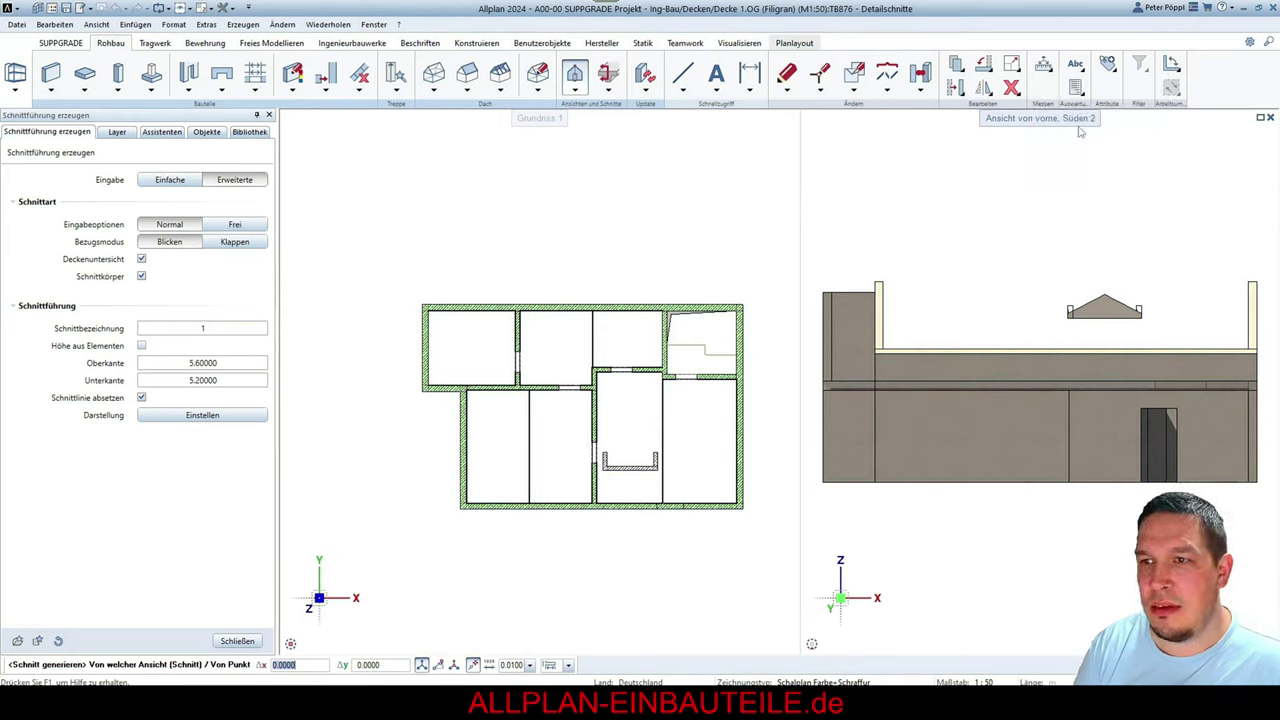
left_click(808, 391)
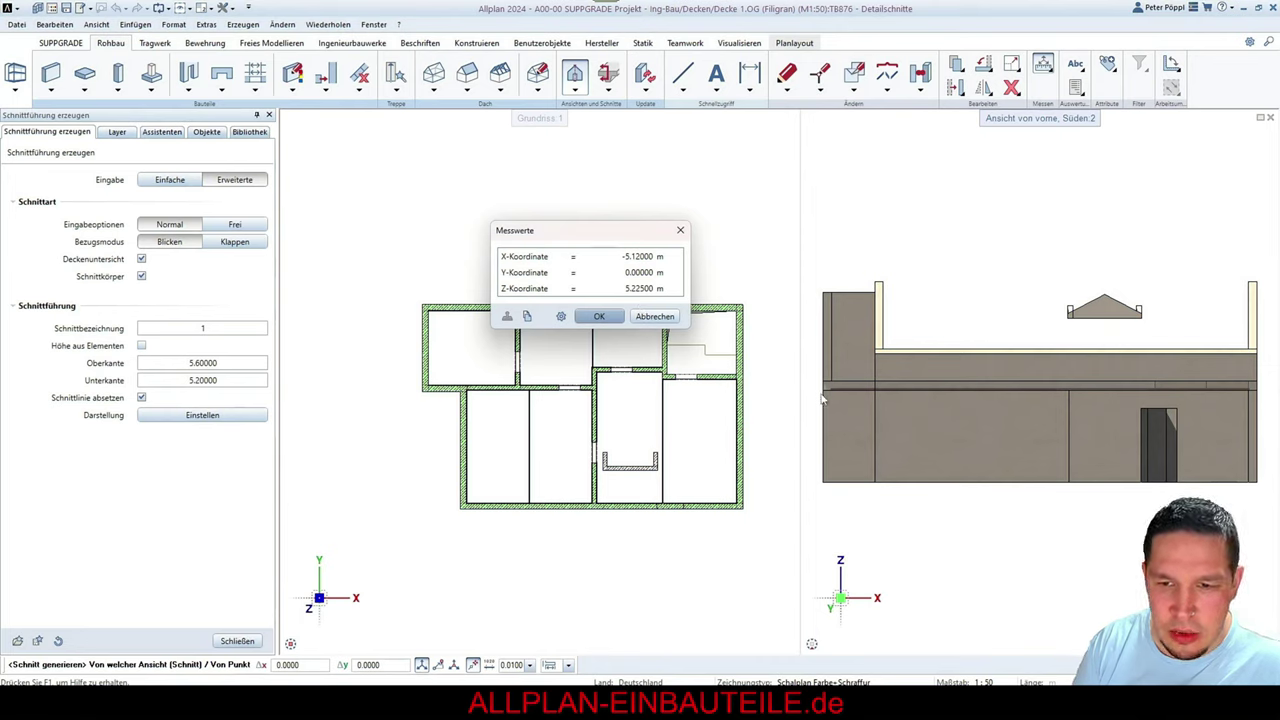
left_click(662, 318)
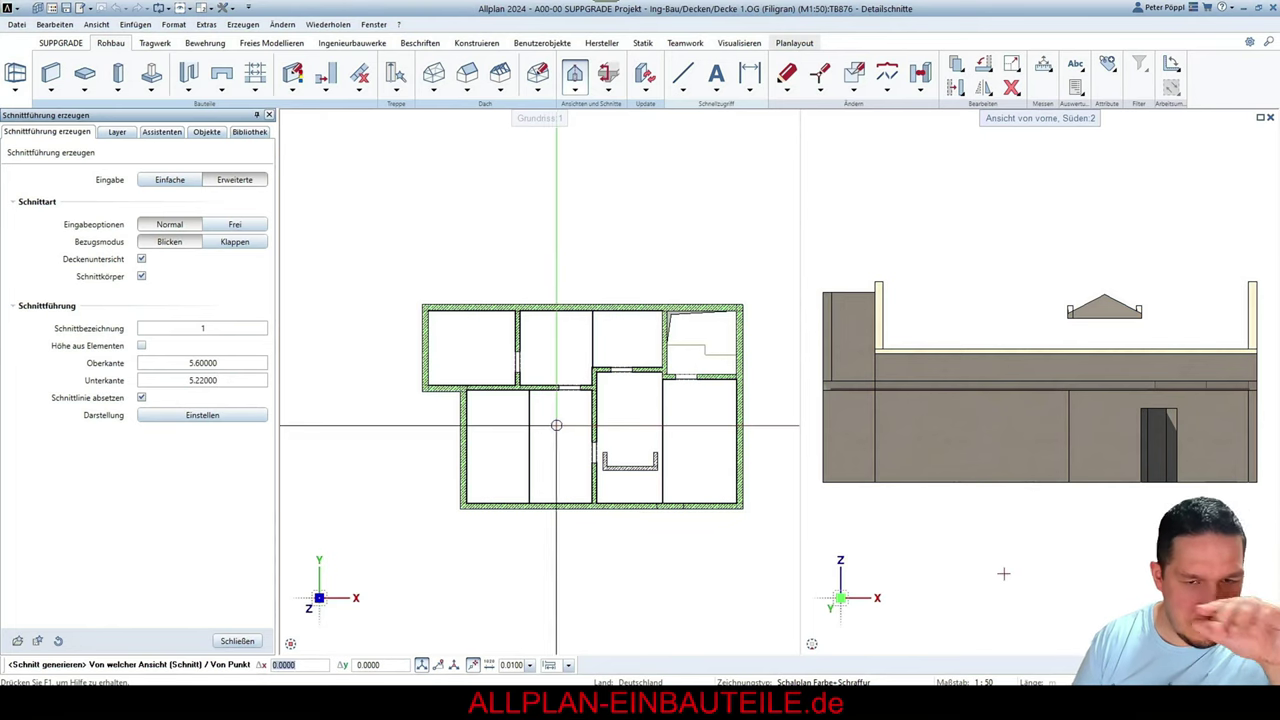
Define a rectangular section boundary around the whole floor plan with a 1 m offset, without Schnittlinie absetzen, and choose the view from above
left_click(398, 280)
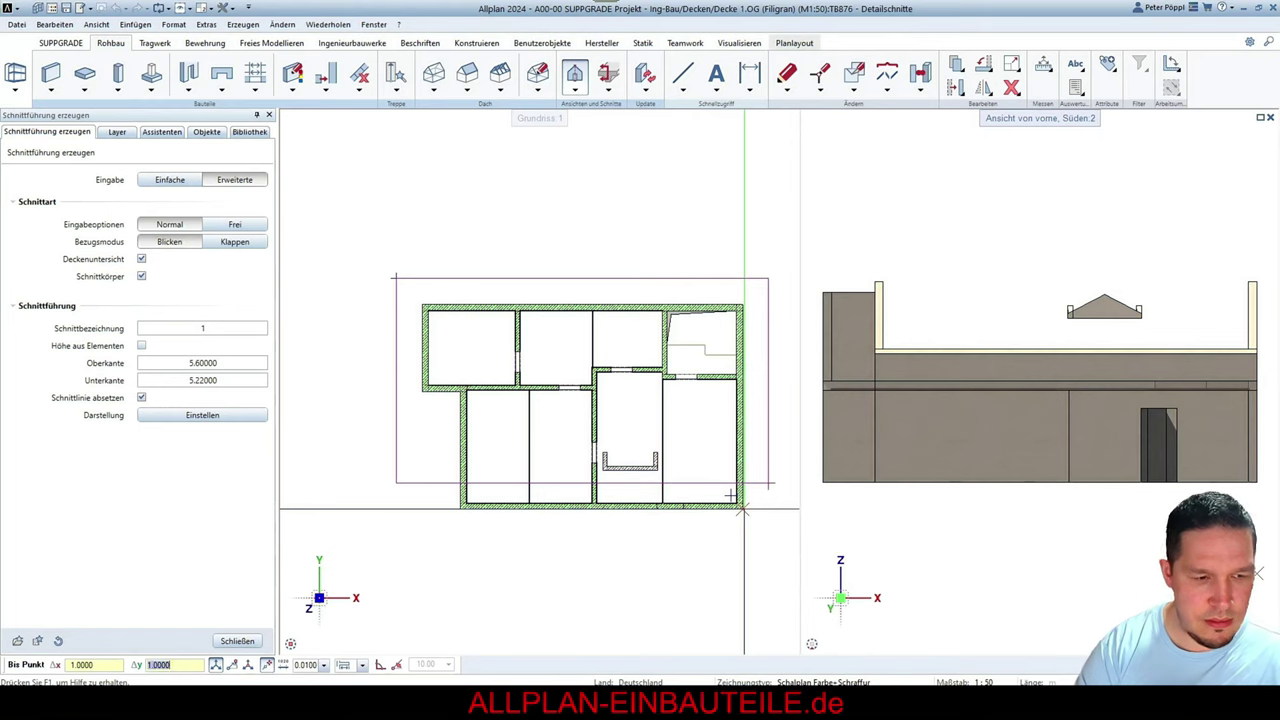
key("Return")
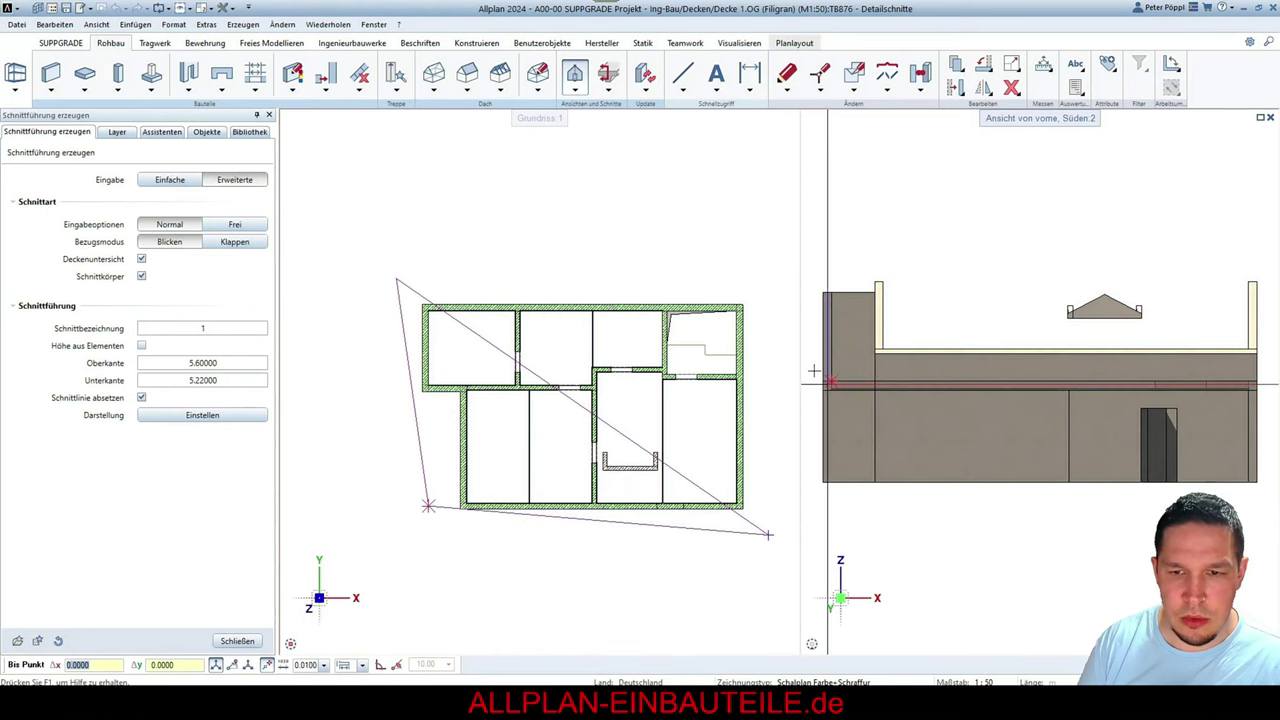
left_click(767, 534)
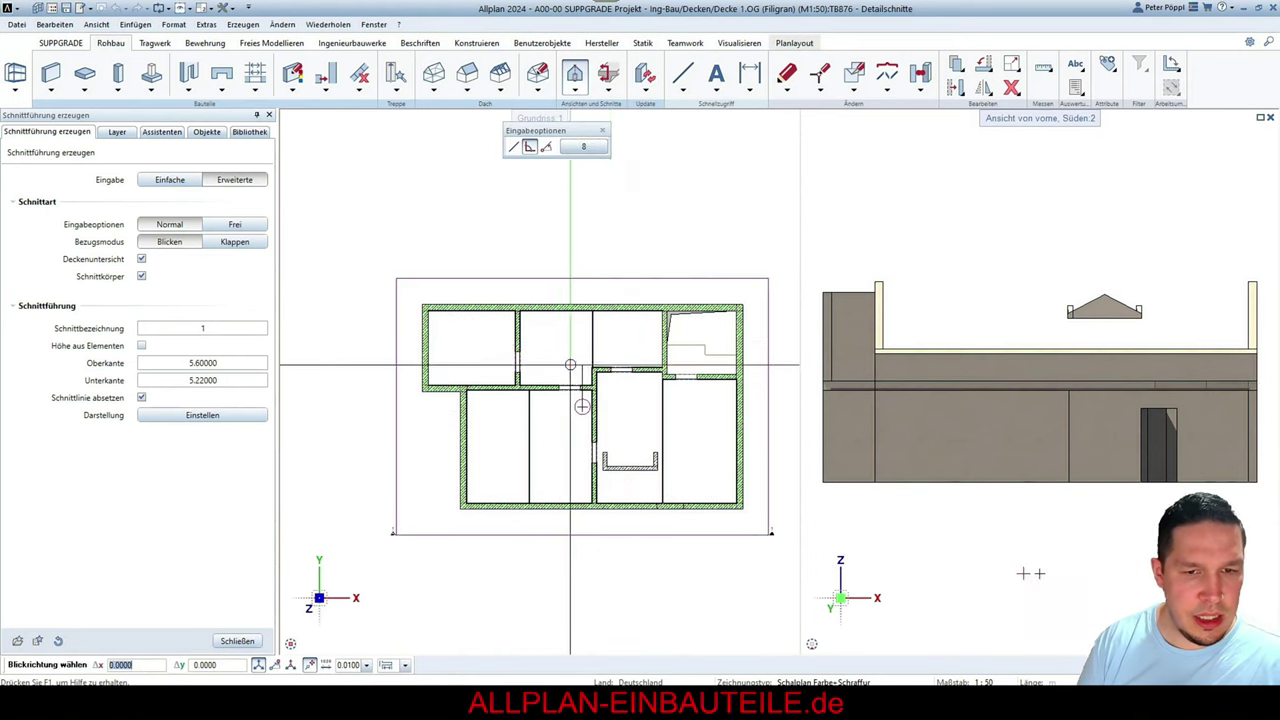
scroll(590, 440, "up", 8)
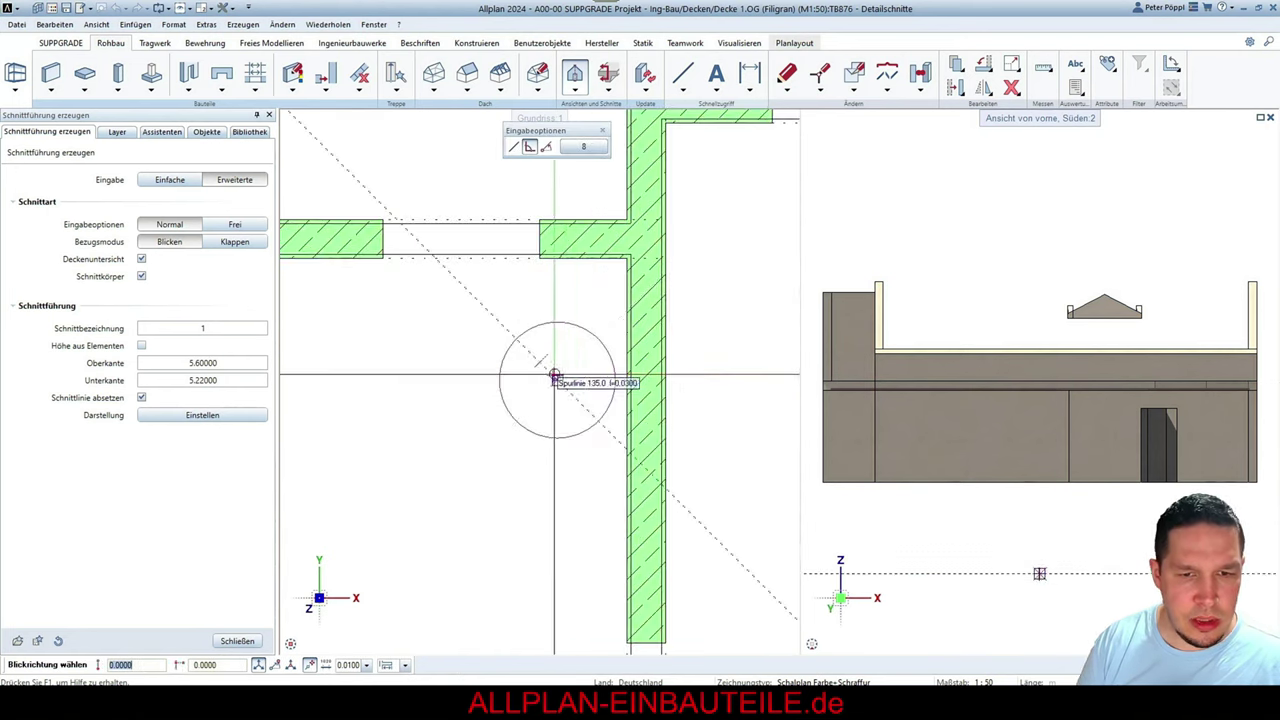
left_click(141, 397)
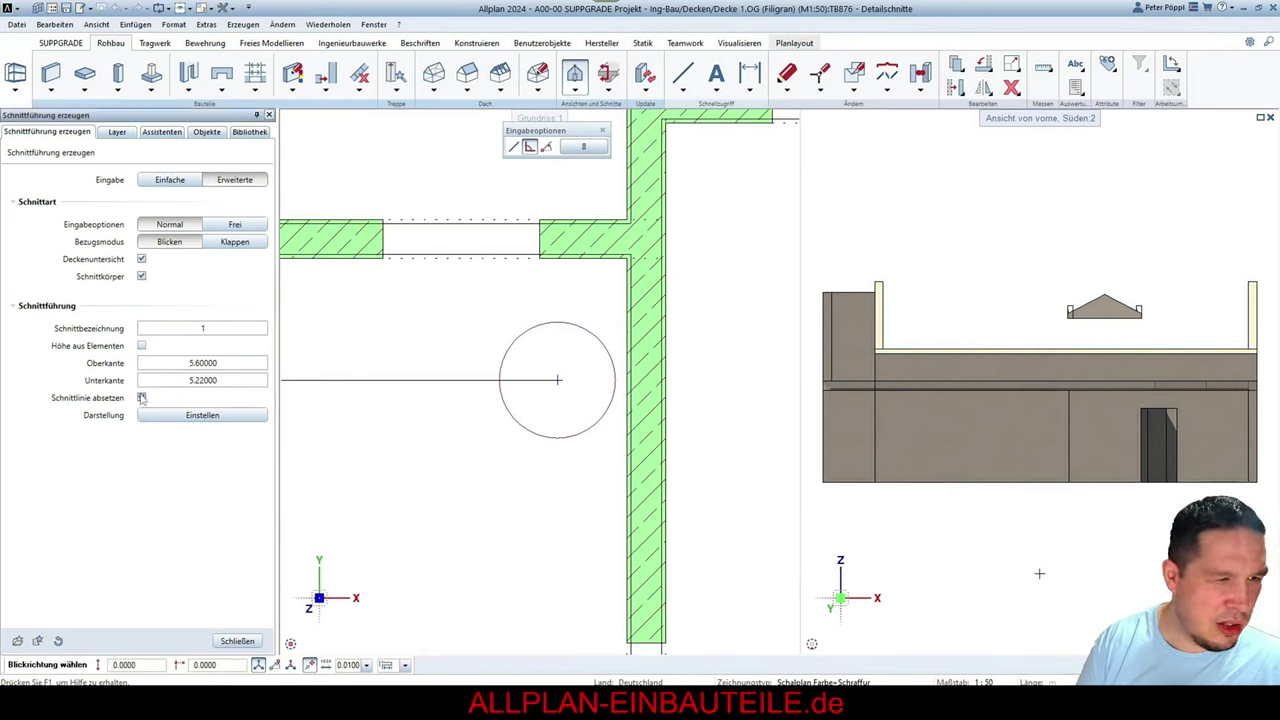
left_click(557, 379)
Place the generated section below the original floor plan and finish the section command
scroll(540, 245, "down", 6)
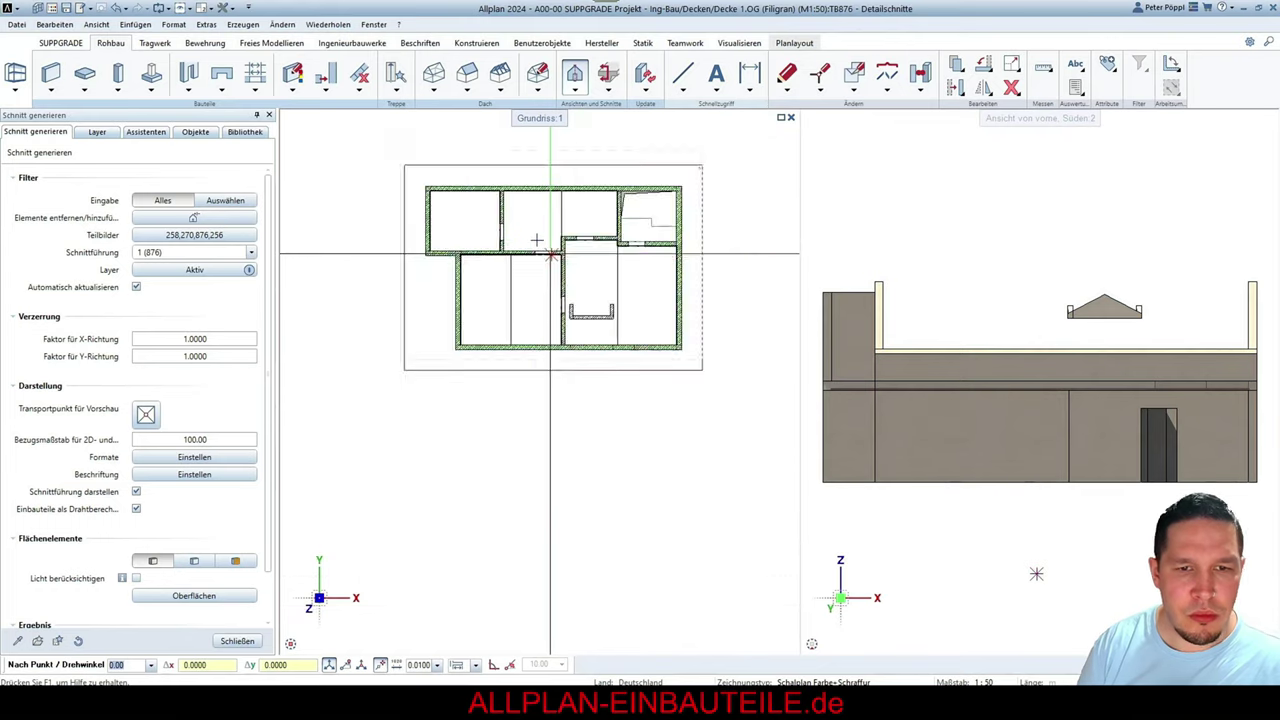
scroll(550, 253, "down", 3)
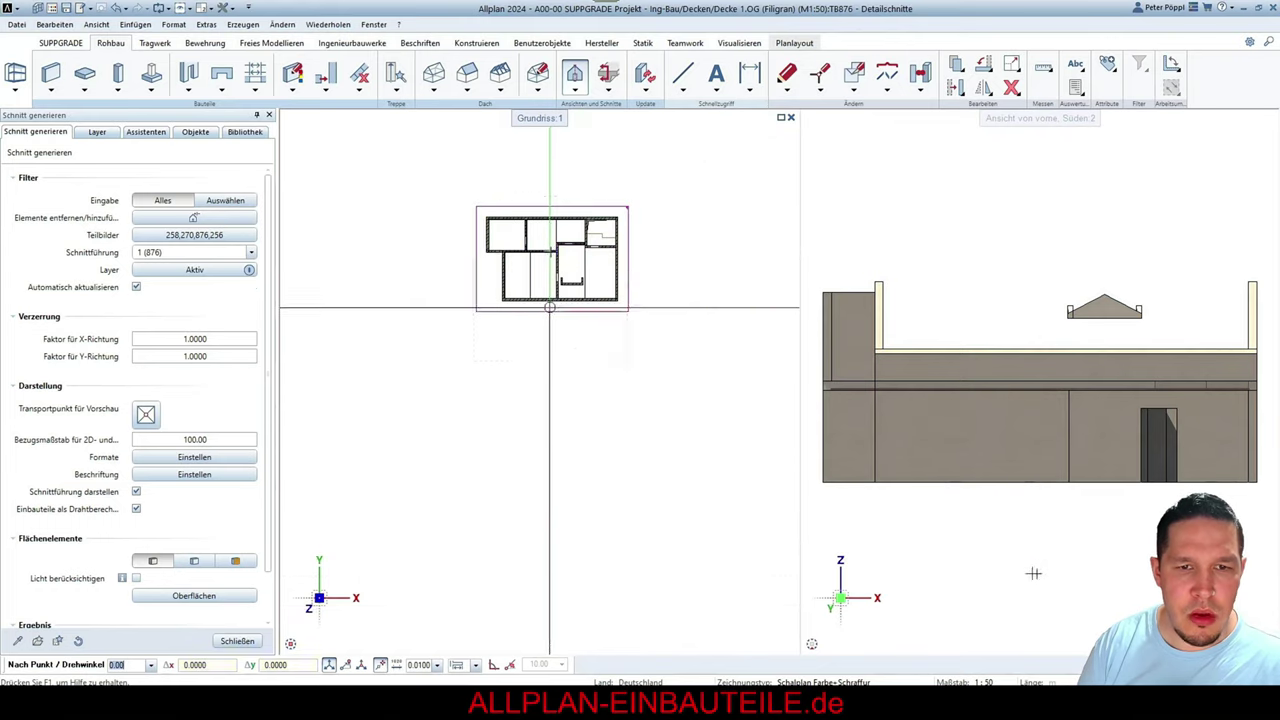
left_click(539, 392)
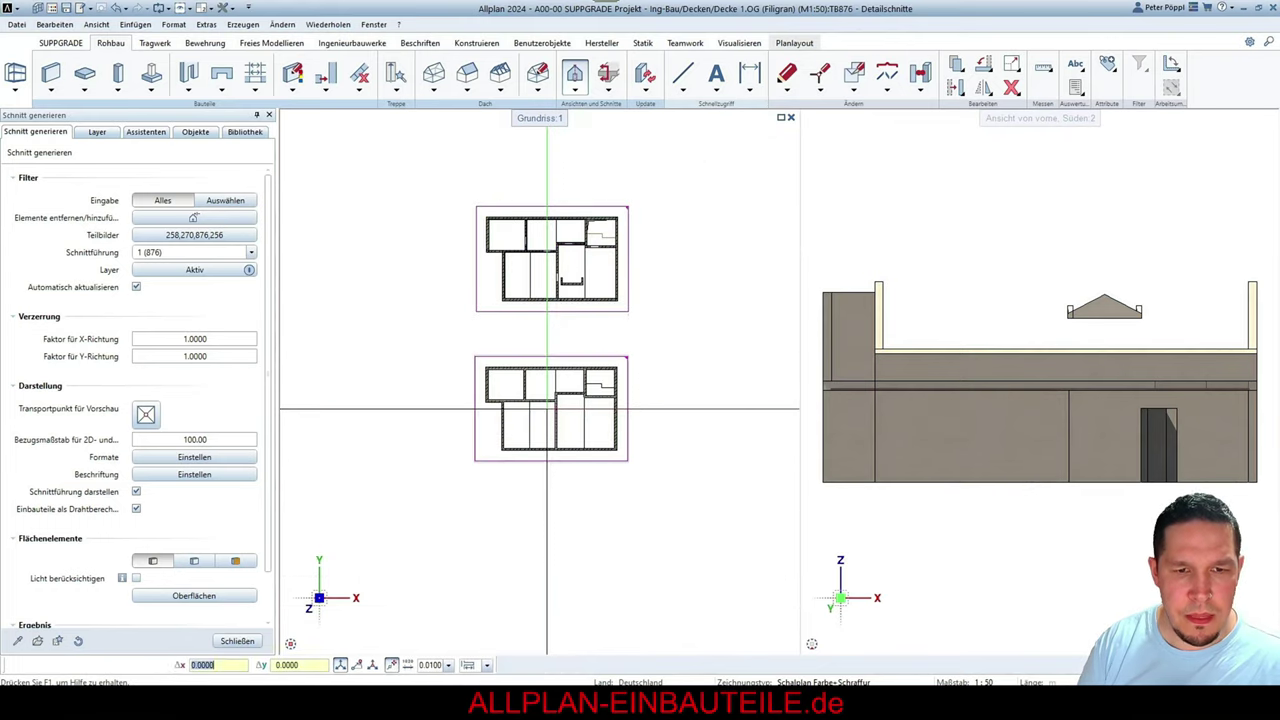
key("Escape")
key("Escape")
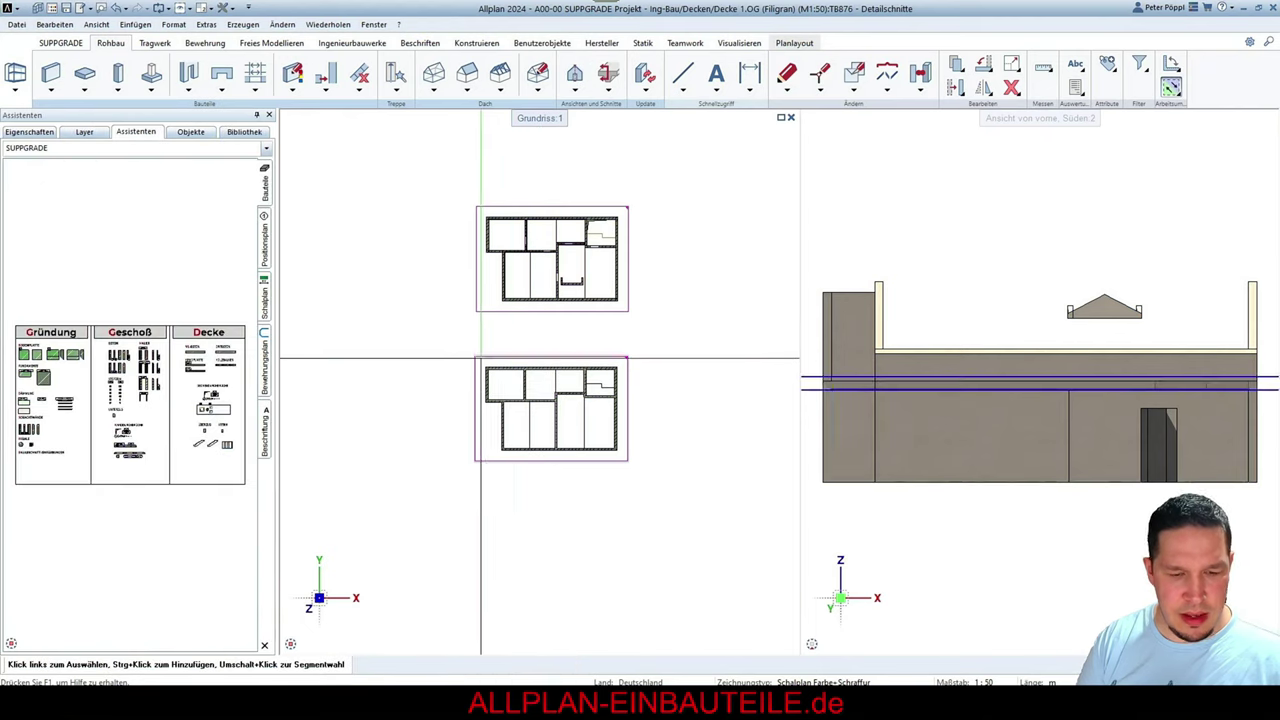
Move the generated section by its frame corner to 25 m below the matching corner of the floor plan's section boundary
left_click(652, 463)
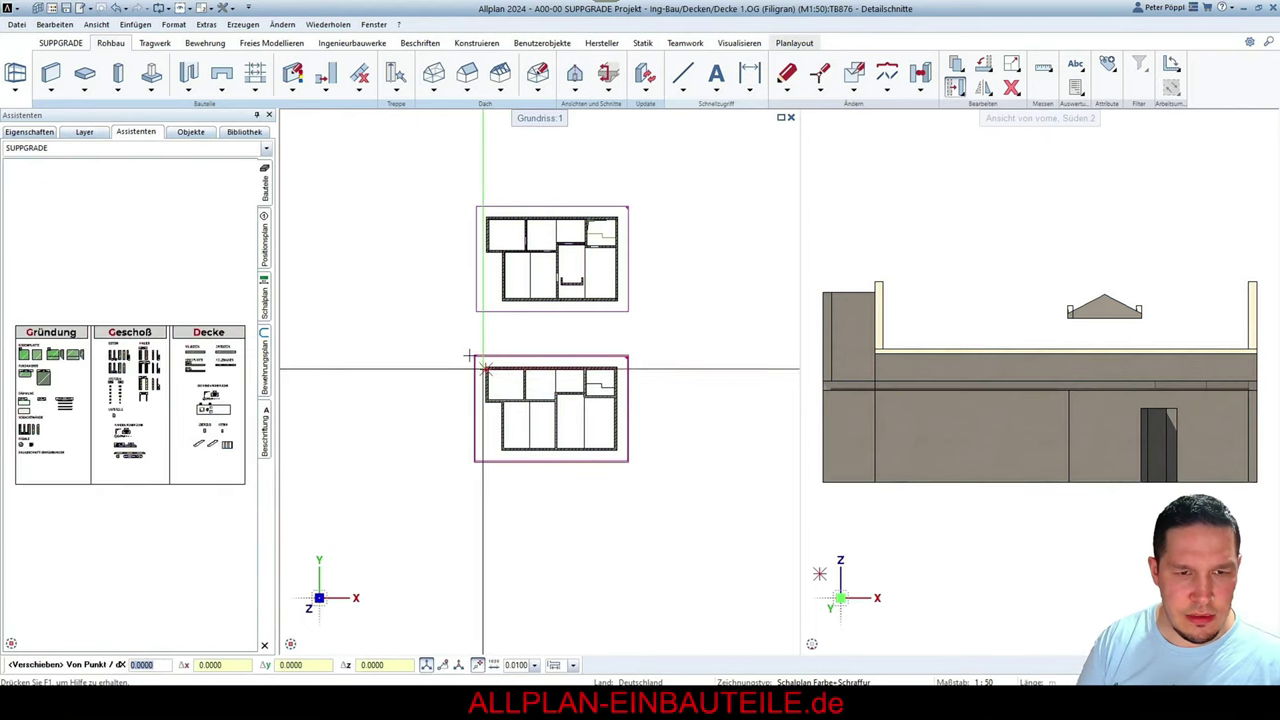
scroll(463, 343, "up", 3)
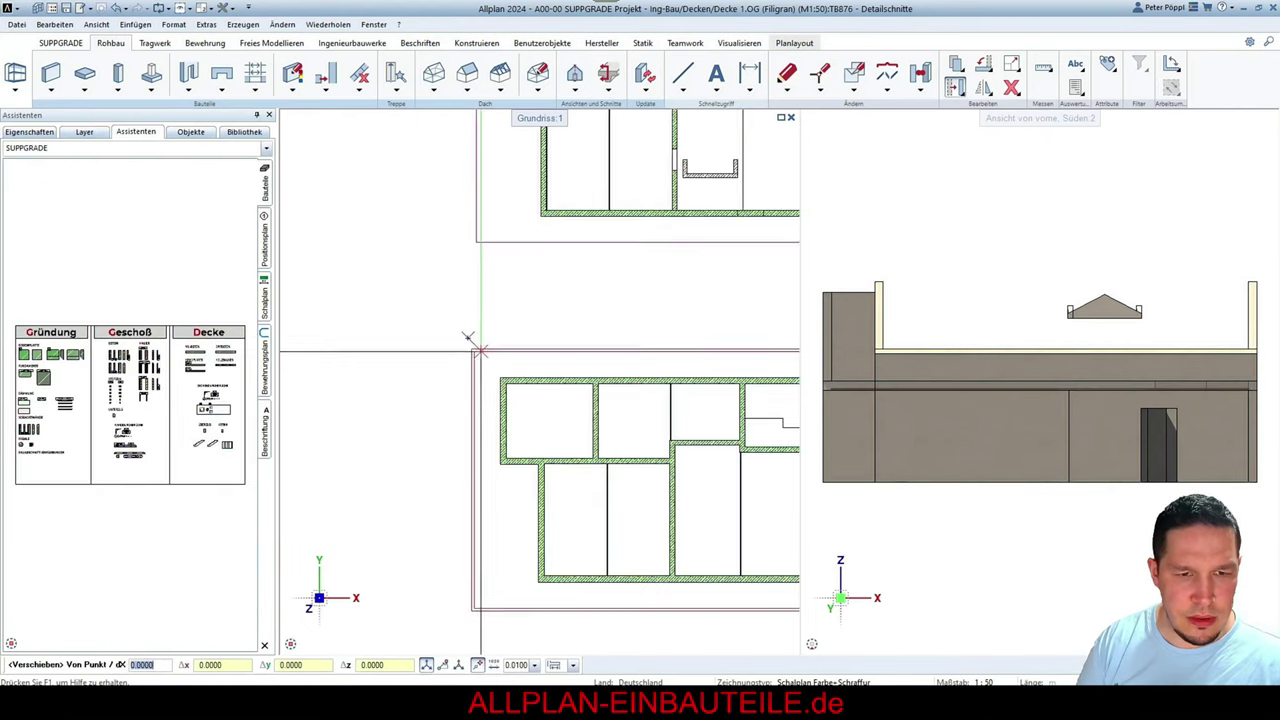
left_click(472, 352)
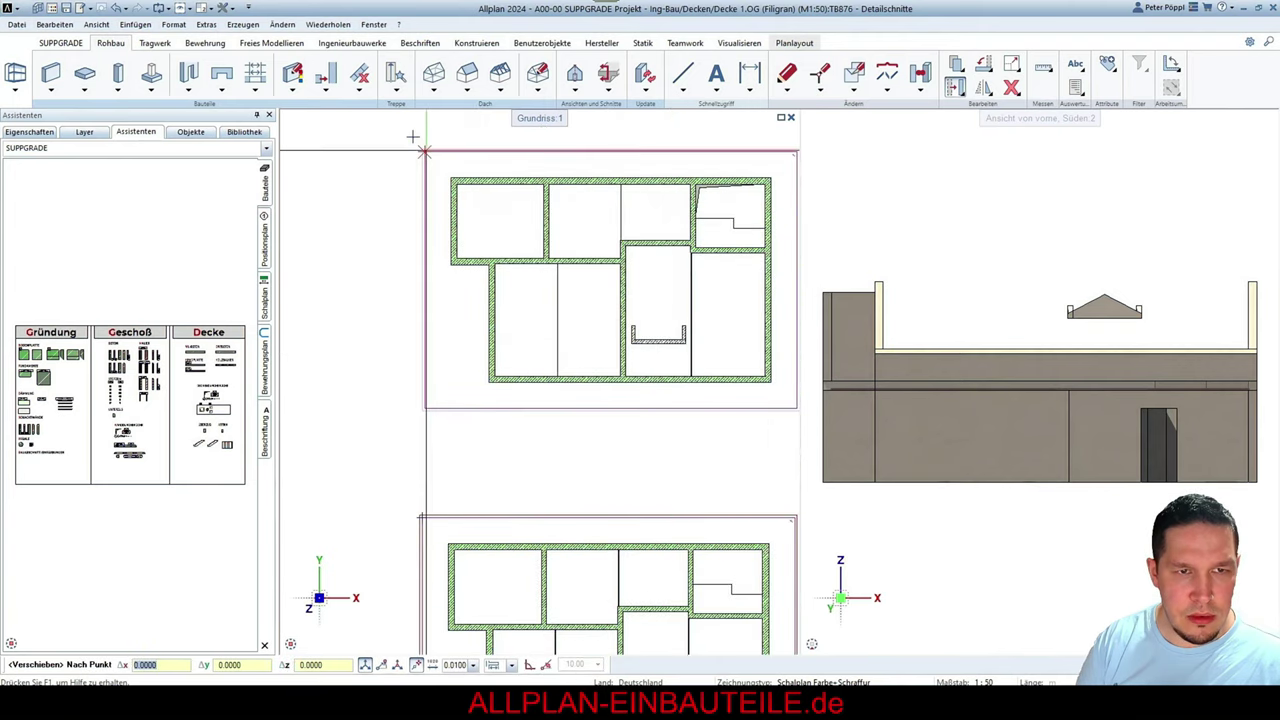
scroll(412, 136, "down", 3)
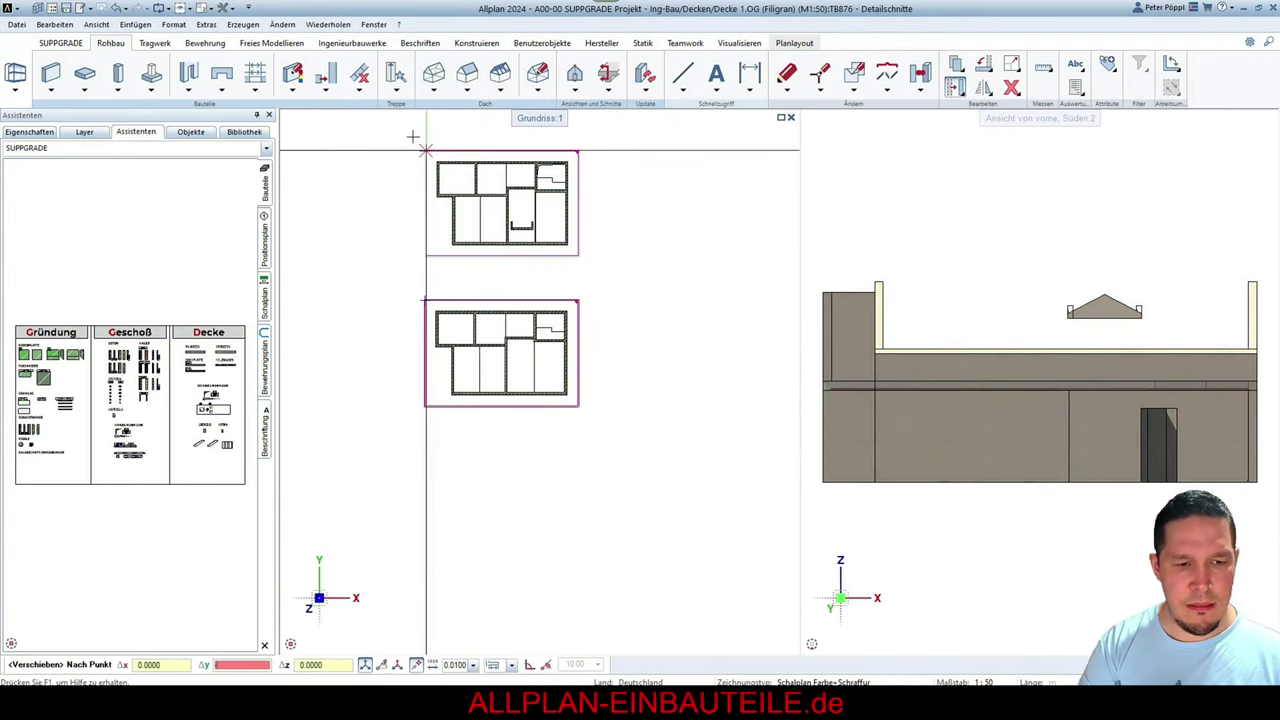
type("-25")
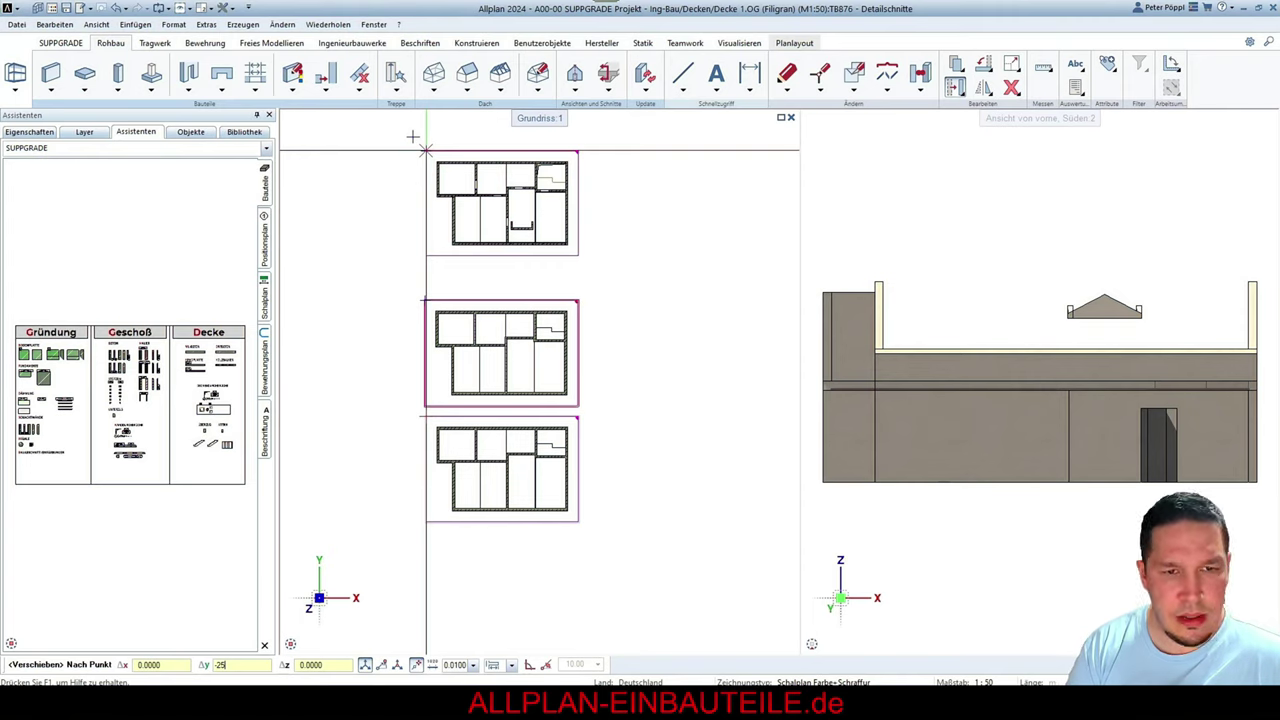
key("Return")
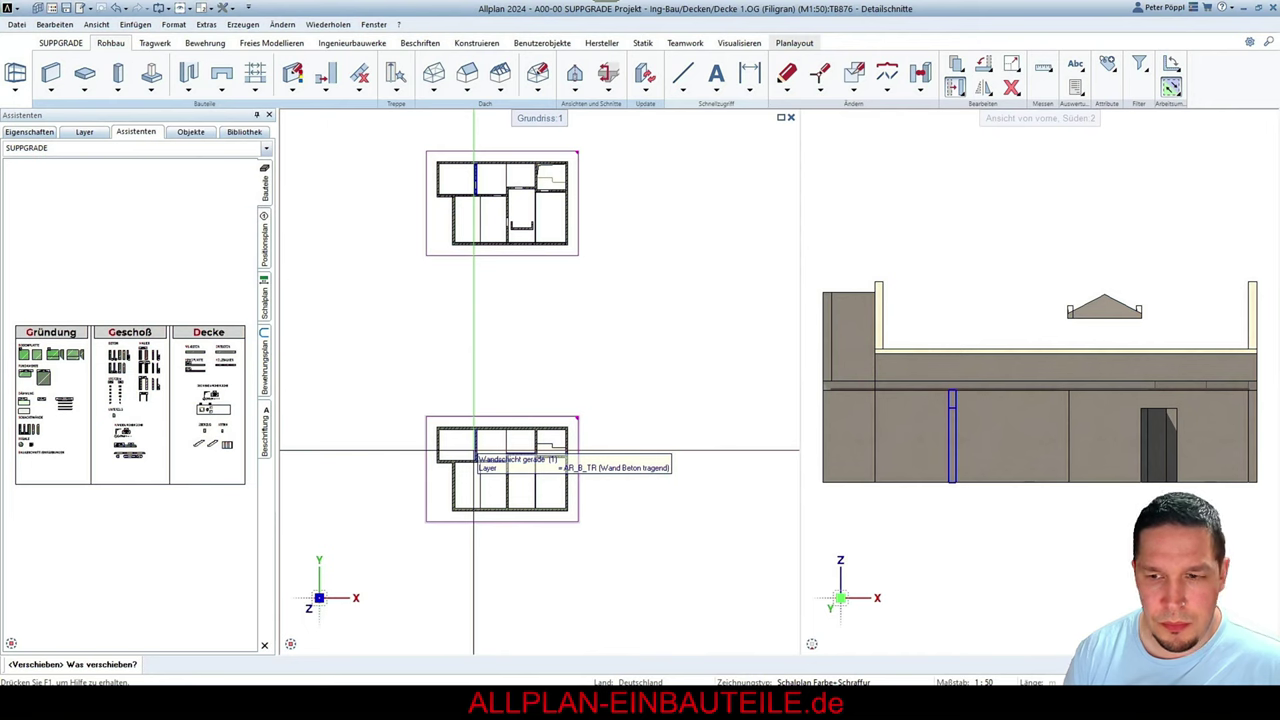
scroll(486, 480, "up", 2)
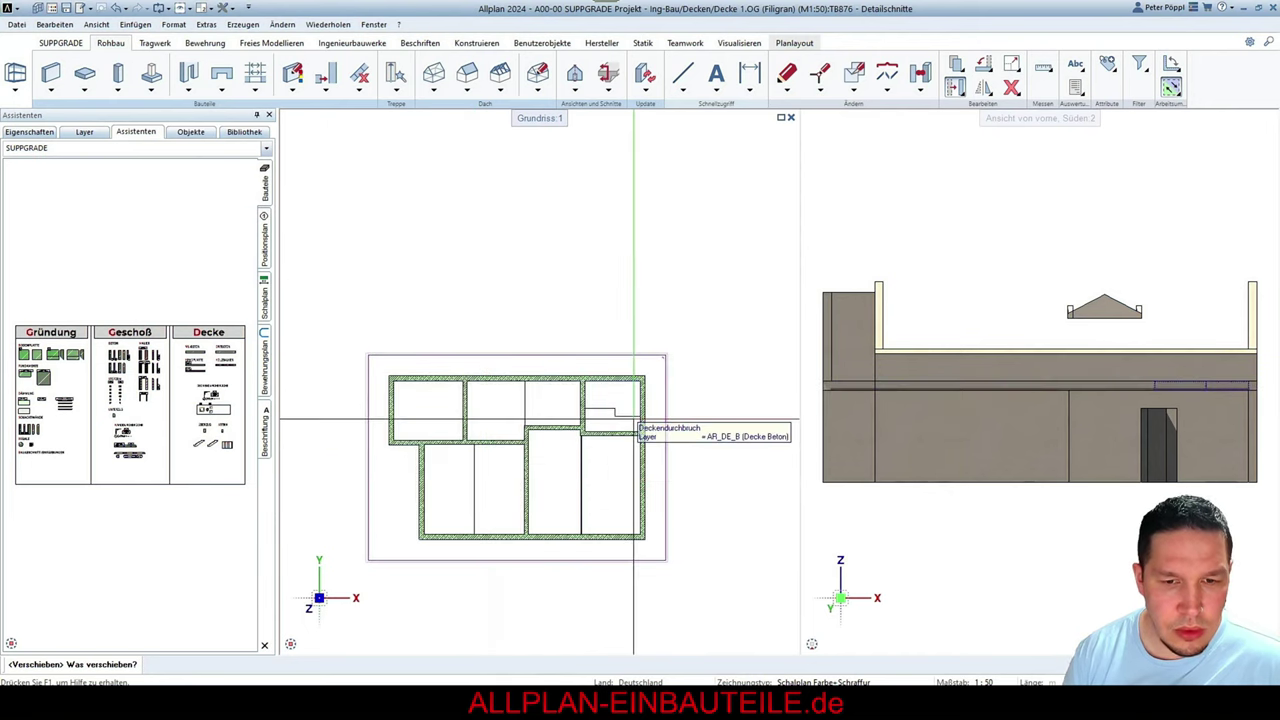
key("Escape")
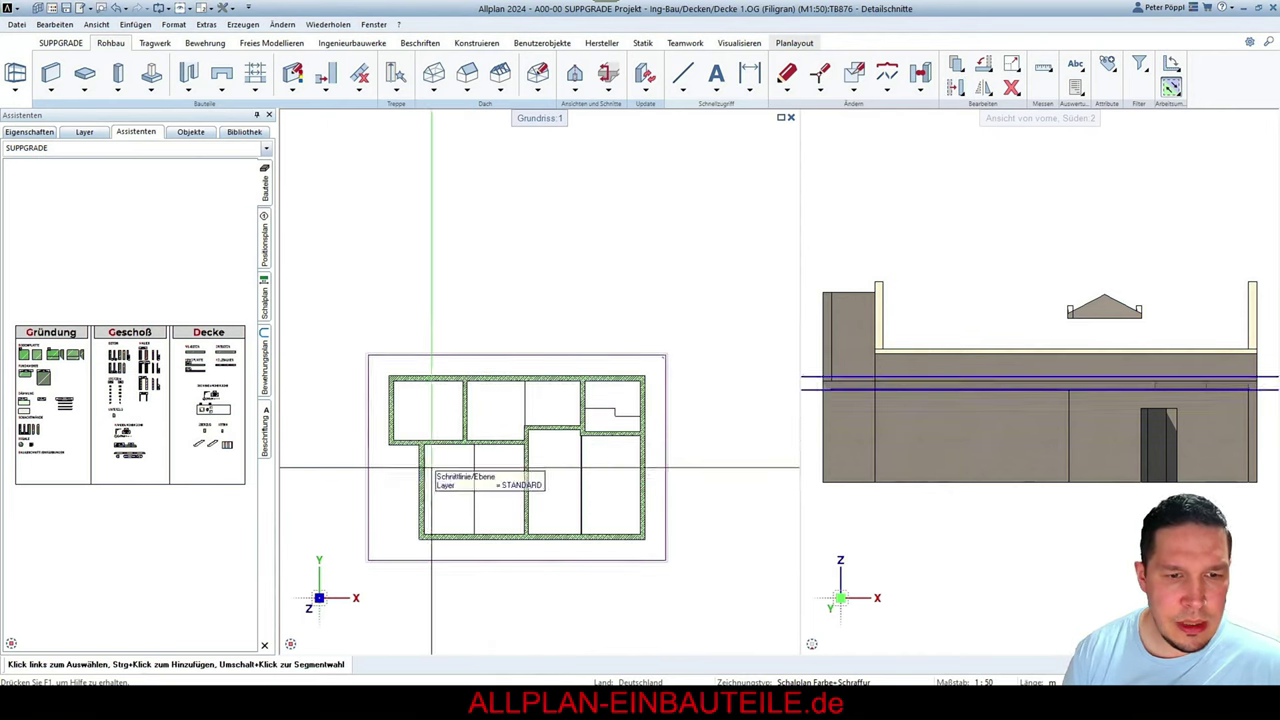
Switch off the display of Verschneidungslinien in the Bauteile und Architektur options
scroll(432, 467, "up", 5)
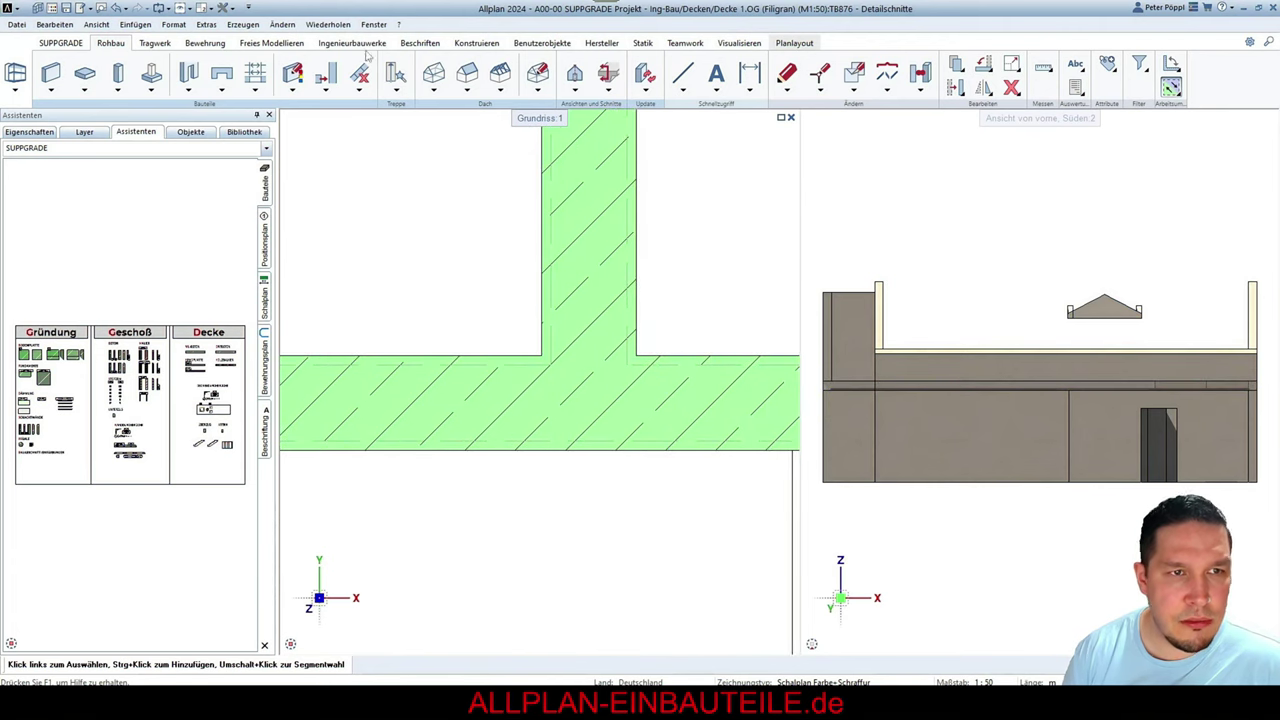
left_click(226, 8)
left_click(250, 24)
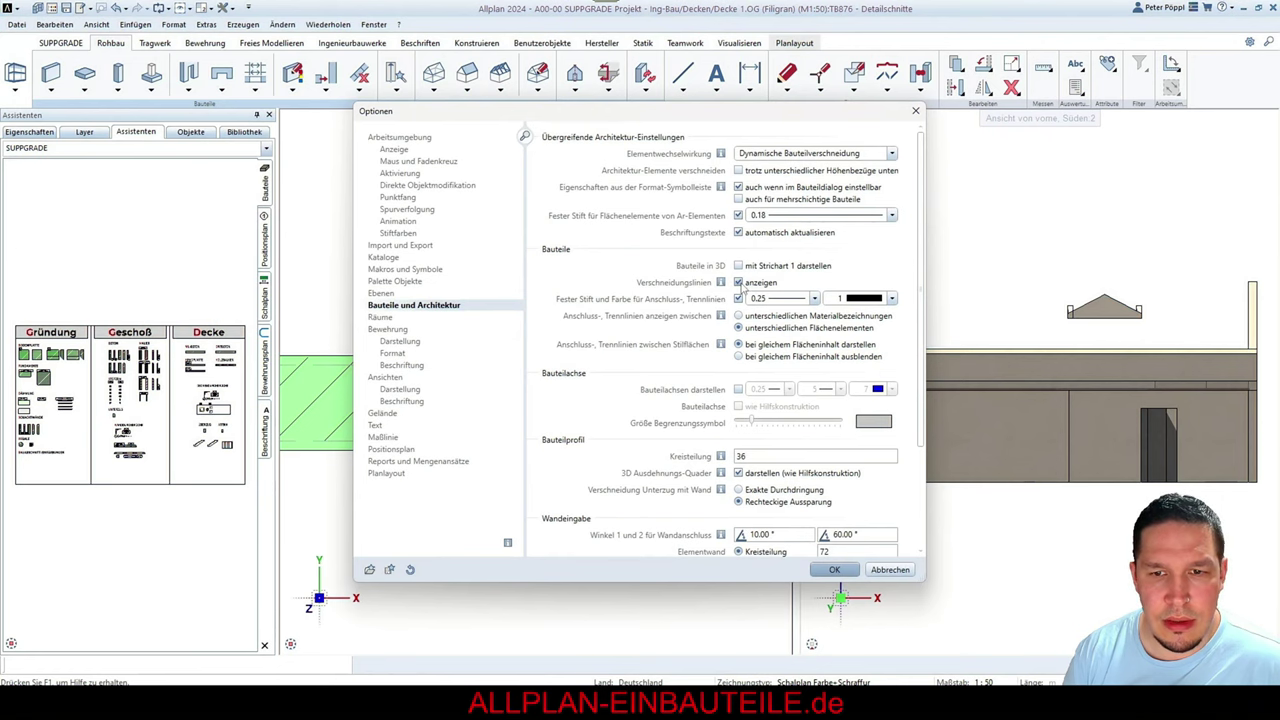
left_click(846, 568)
scroll(565, 372, "down", 4)
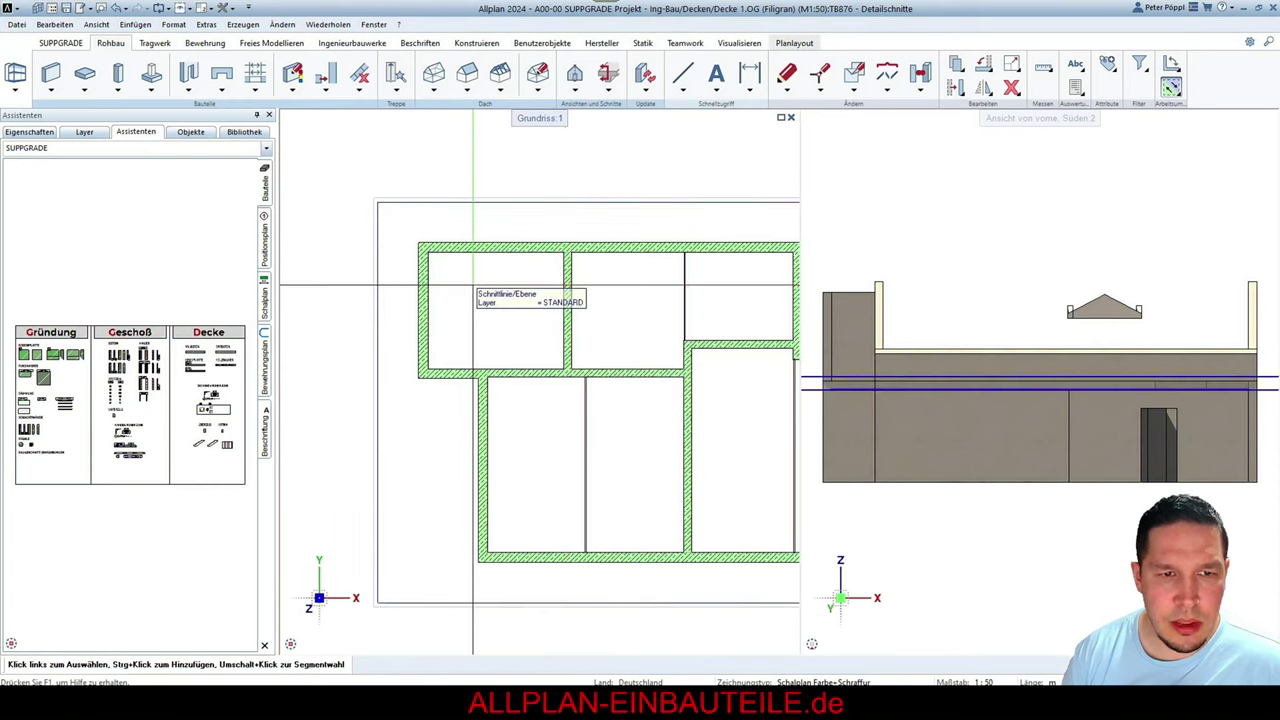
Start a Füllfläche with the fill colour set to Allplan Standard Farbe 6
left_click(686, 90)
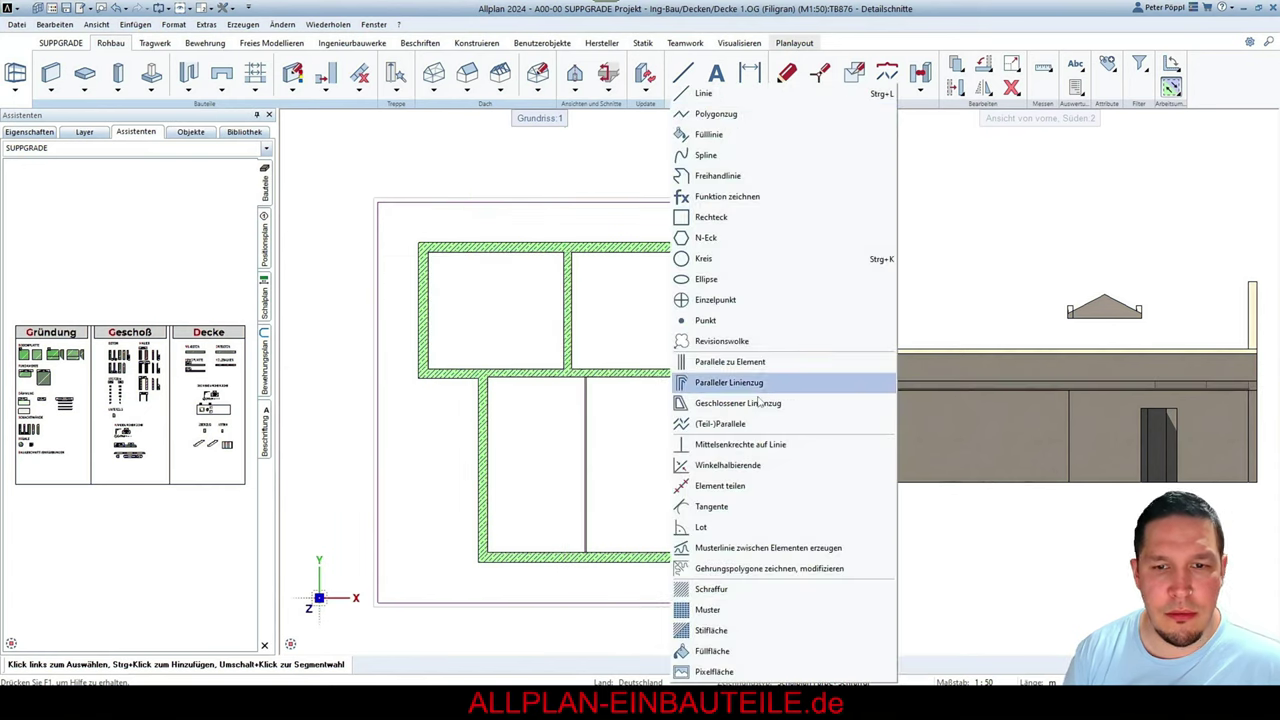
left_click(755, 651)
left_click(345, 215)
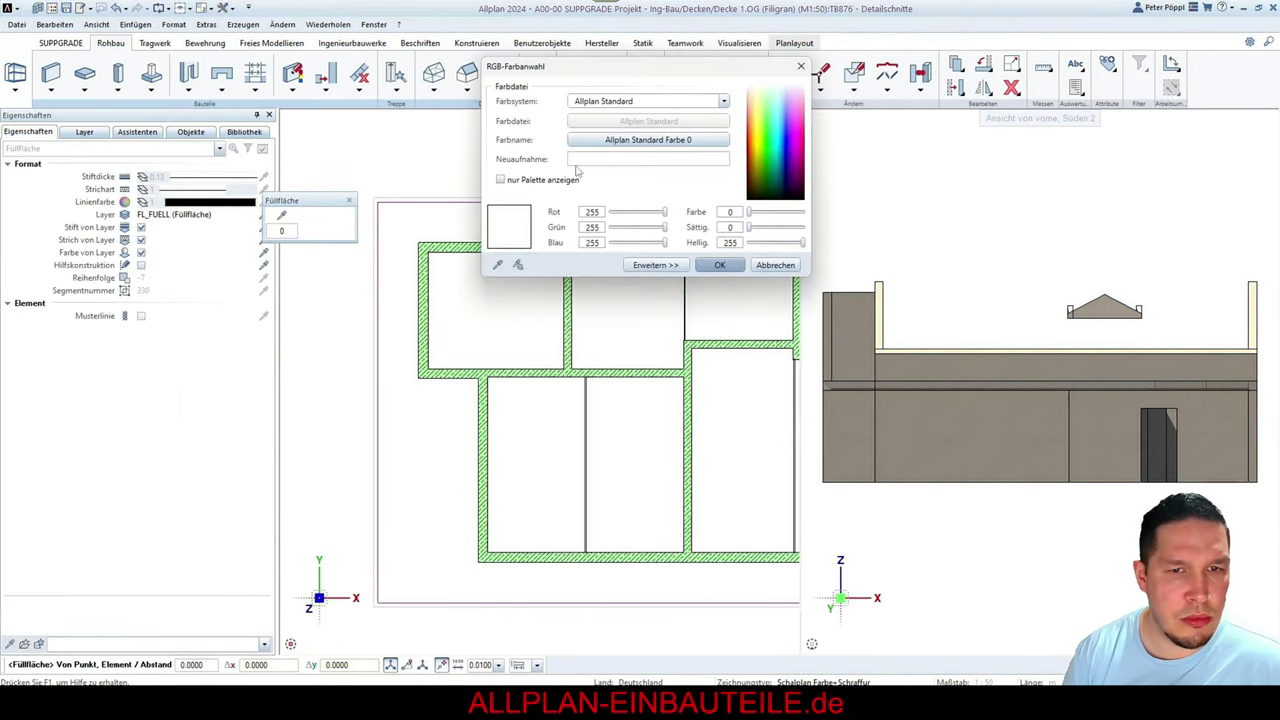
left_click(650, 140)
left_click(612, 240)
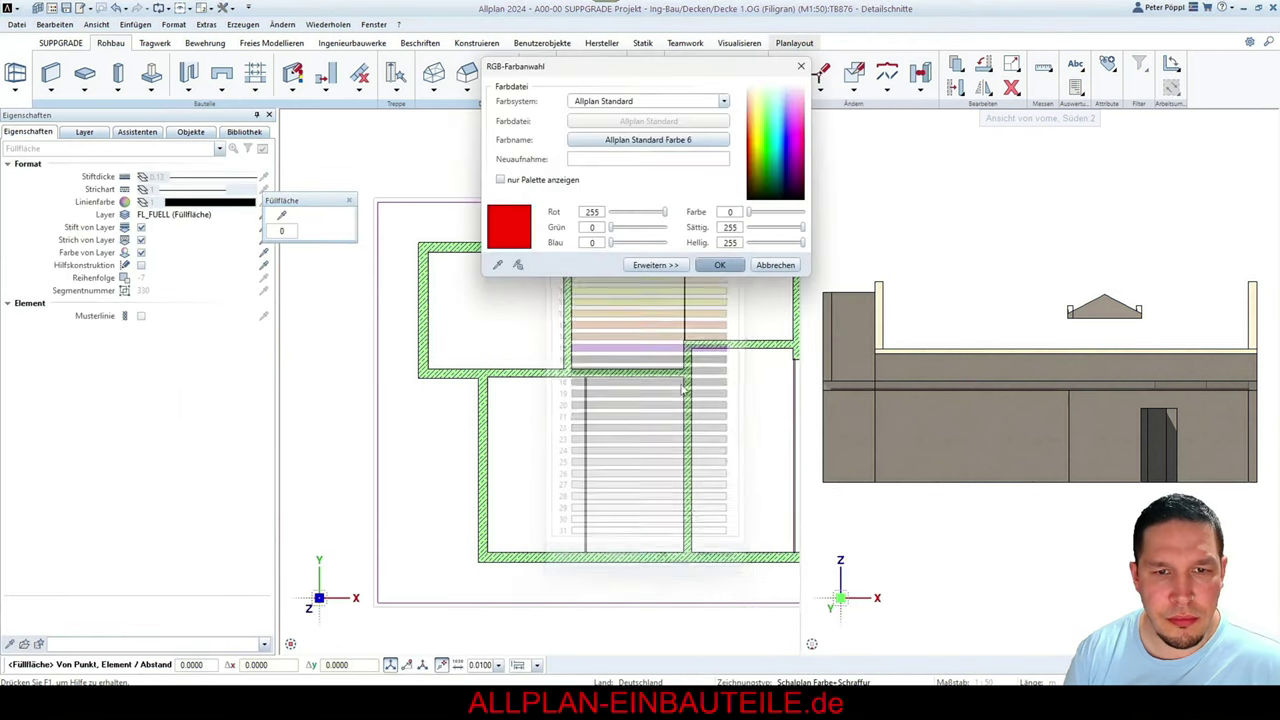
left_click(720, 265)
Try filling the upper-left room of the generated section with red by automatic boundary detection
scroll(400, 267, "up", 3)
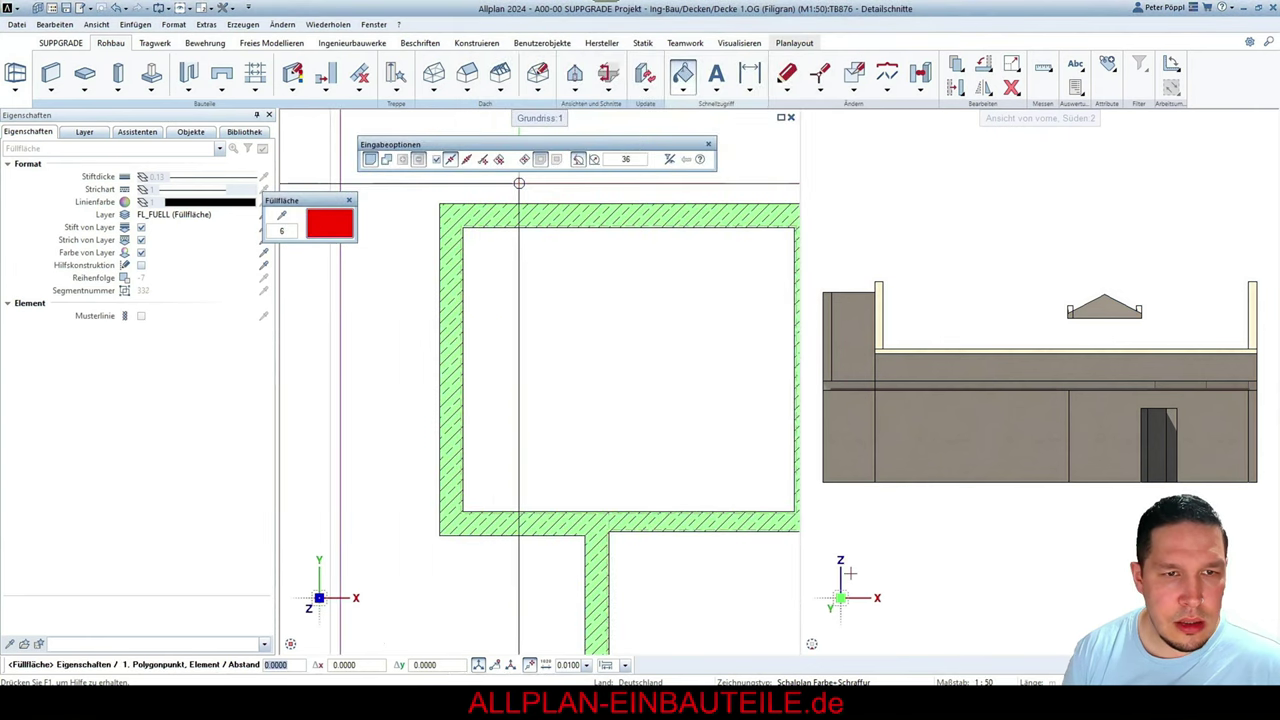
left_click(548, 295)
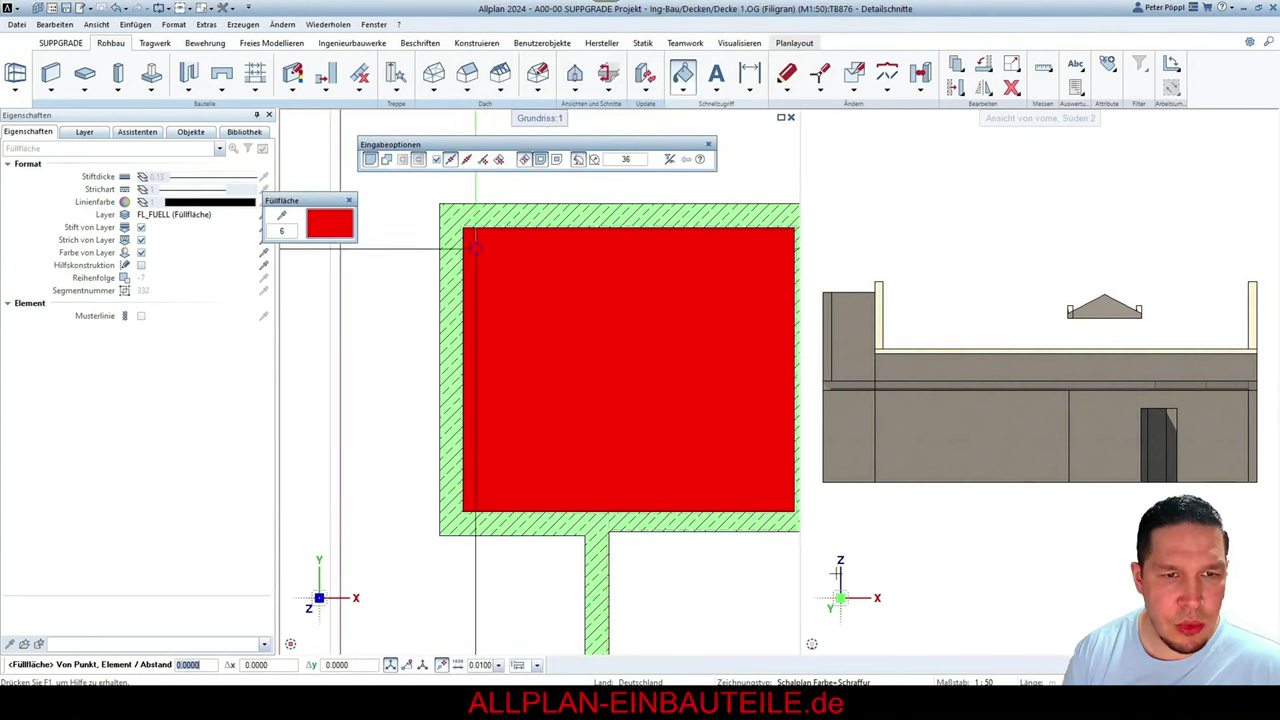
scroll(470, 235, "up", 4)
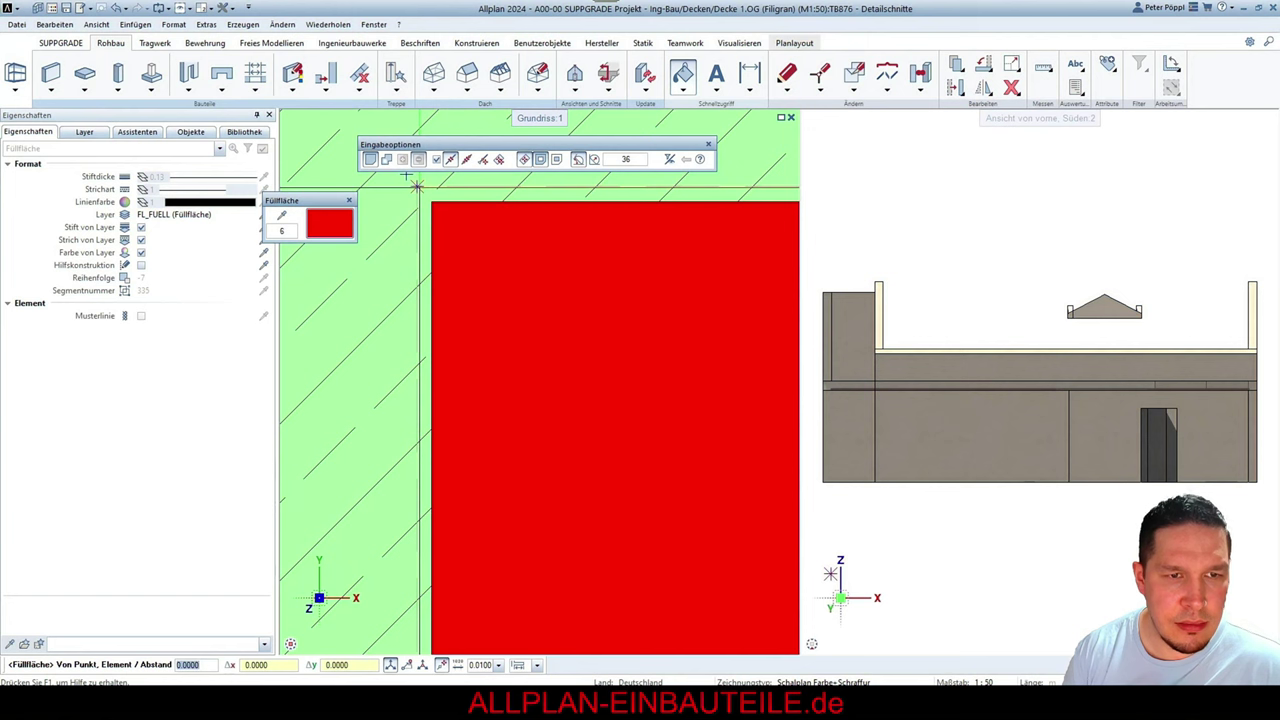
scroll(417, 186, "down", 3)
key("Escape")
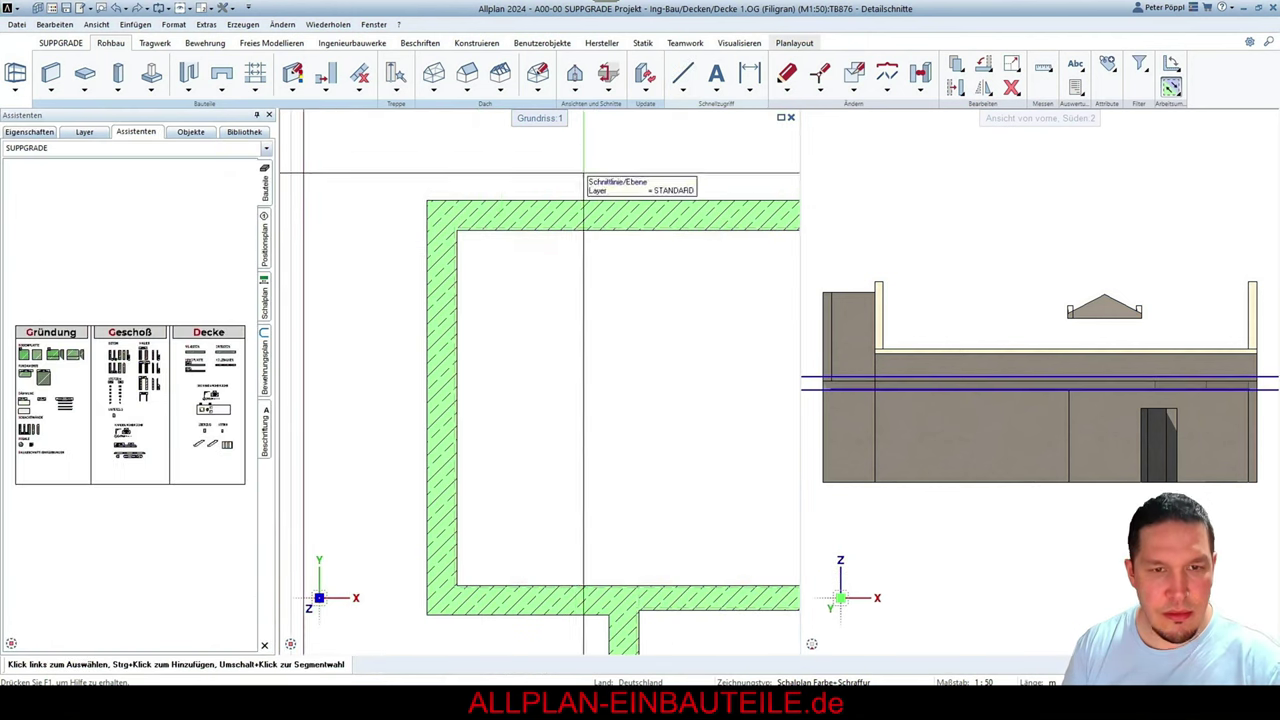
Place a new red Füllfläche in Farbe 6 over the upper-left room of the generated section
left_click(683, 80)
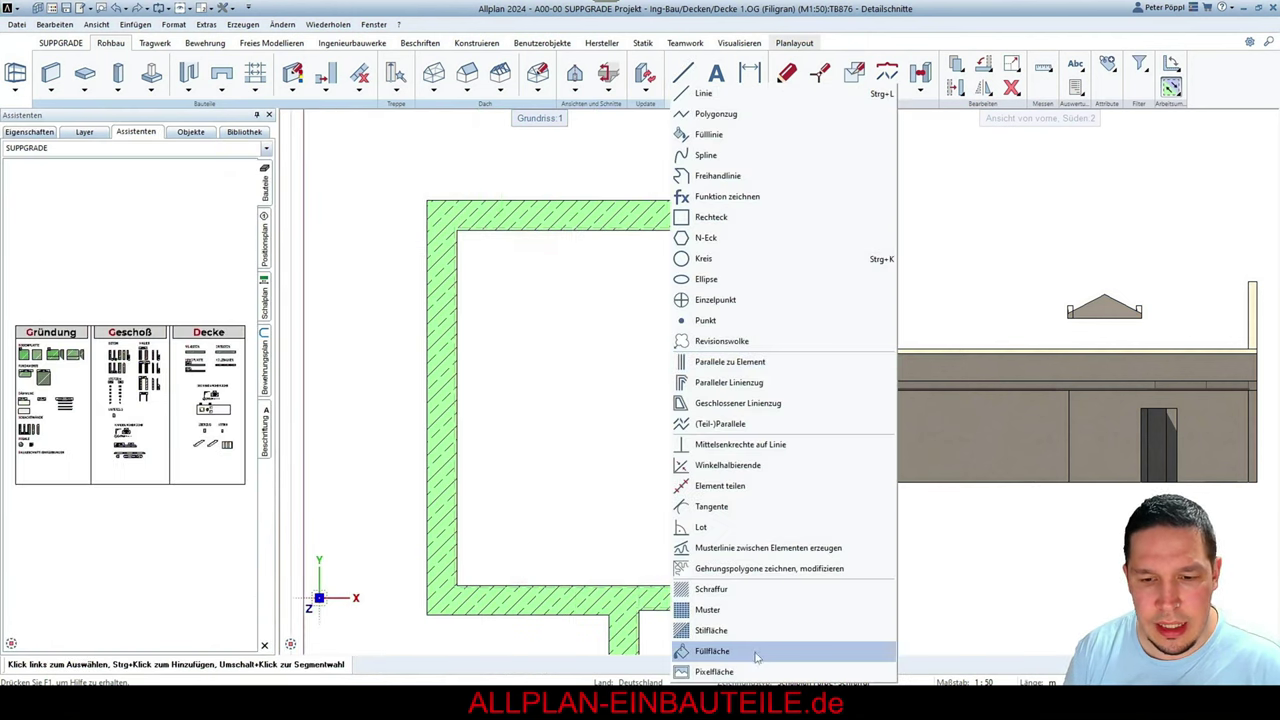
left_click(712, 651)
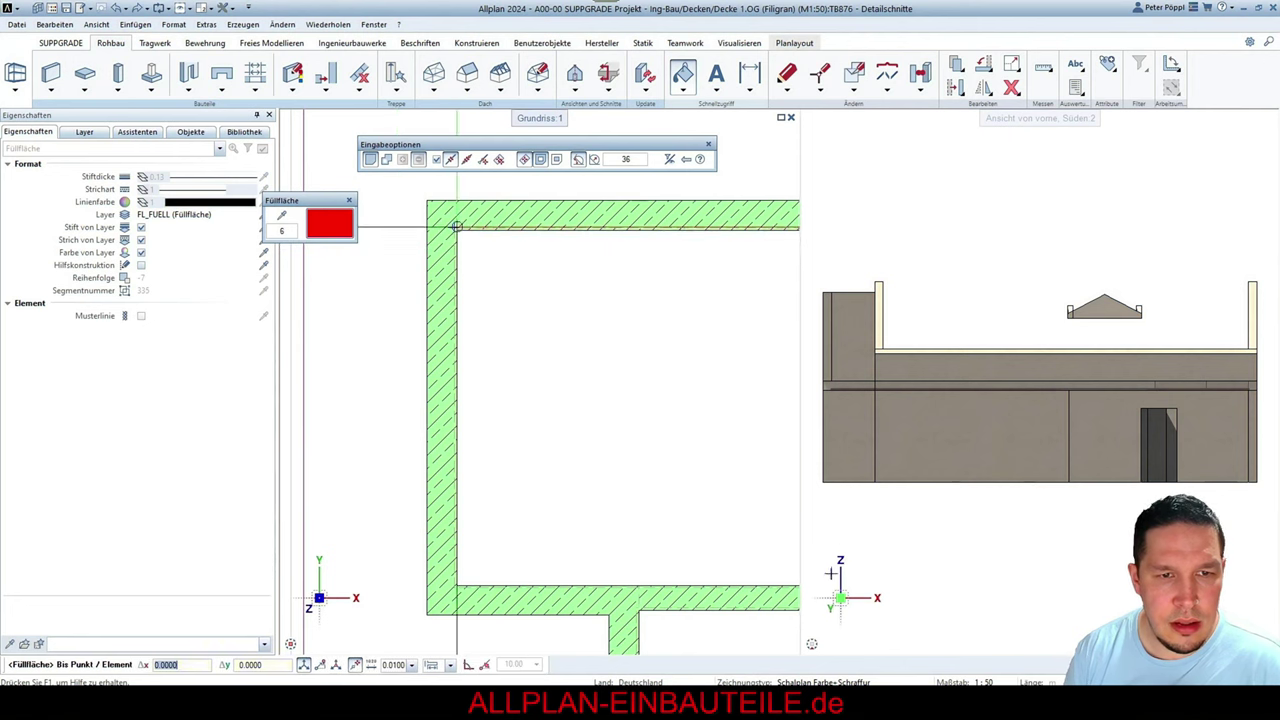
scroll(455, 227, "down", 2)
left_click(598, 340)
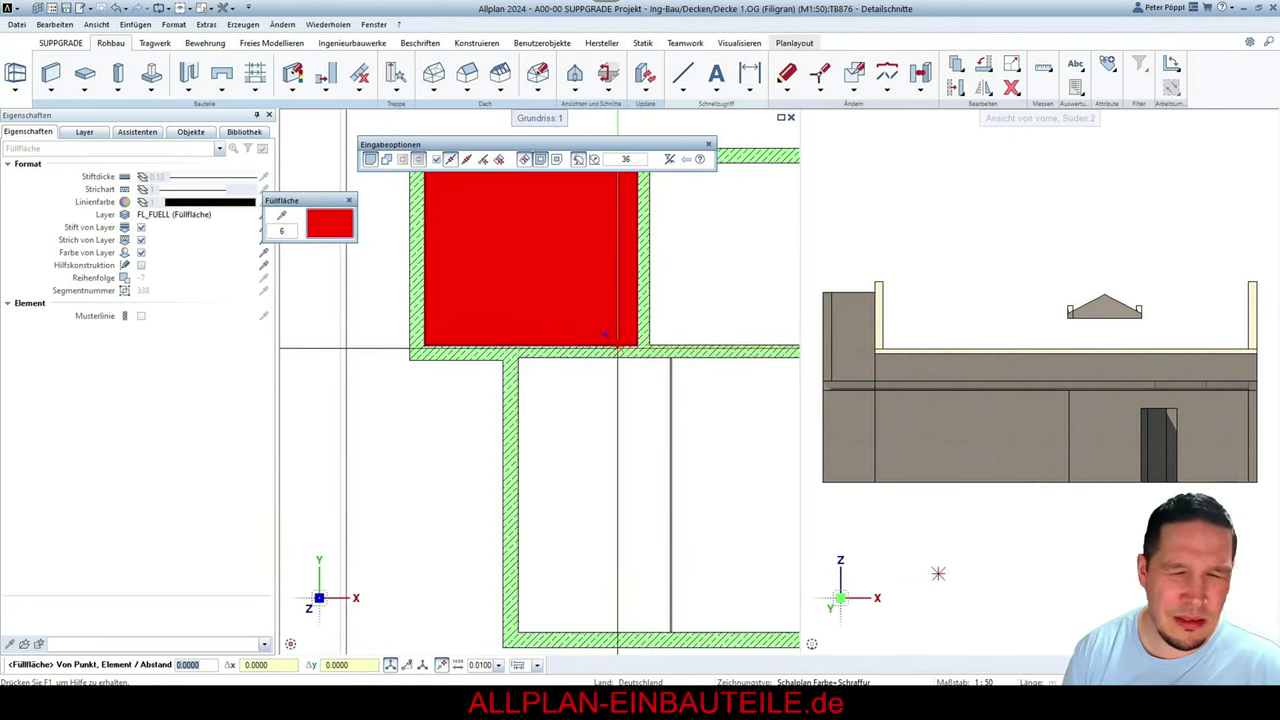
key("Escape")
scroll(375, 362, "down", 3)
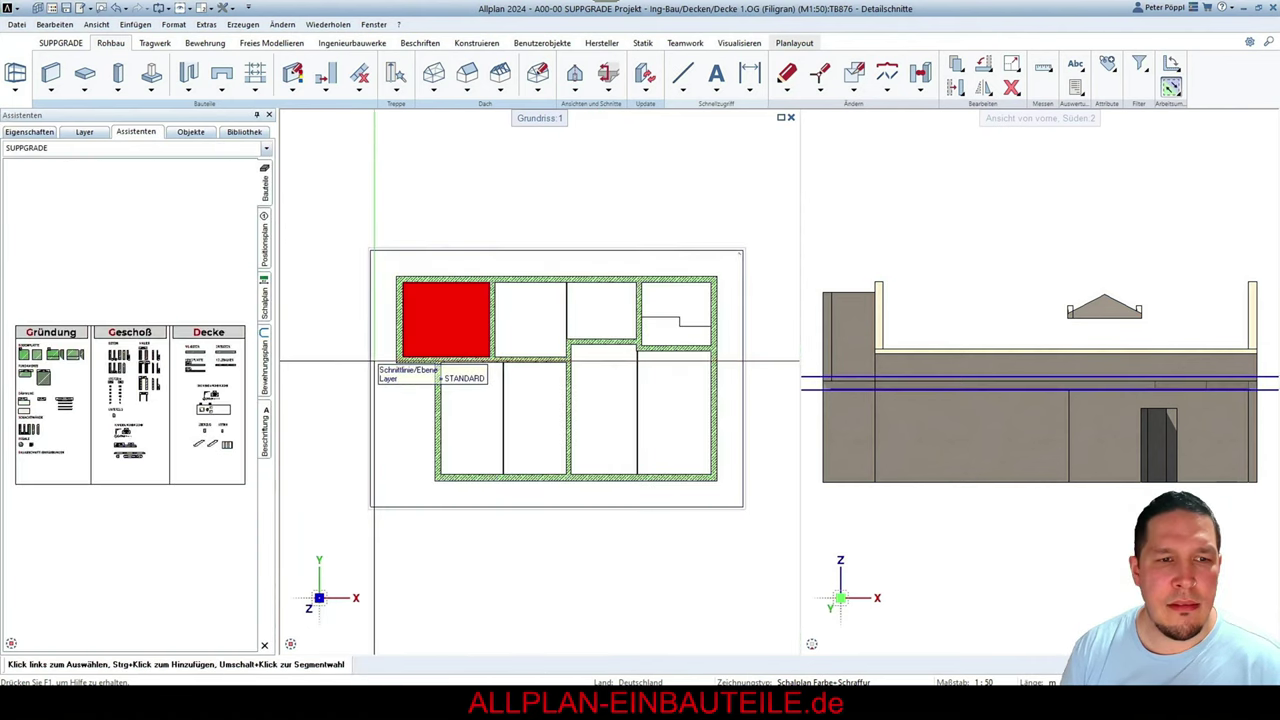
Modify the section's Flächenelemente to Nur Füllflächen aus Farben, apply the change and inspect the filled slab fields
double_click(366, 342)
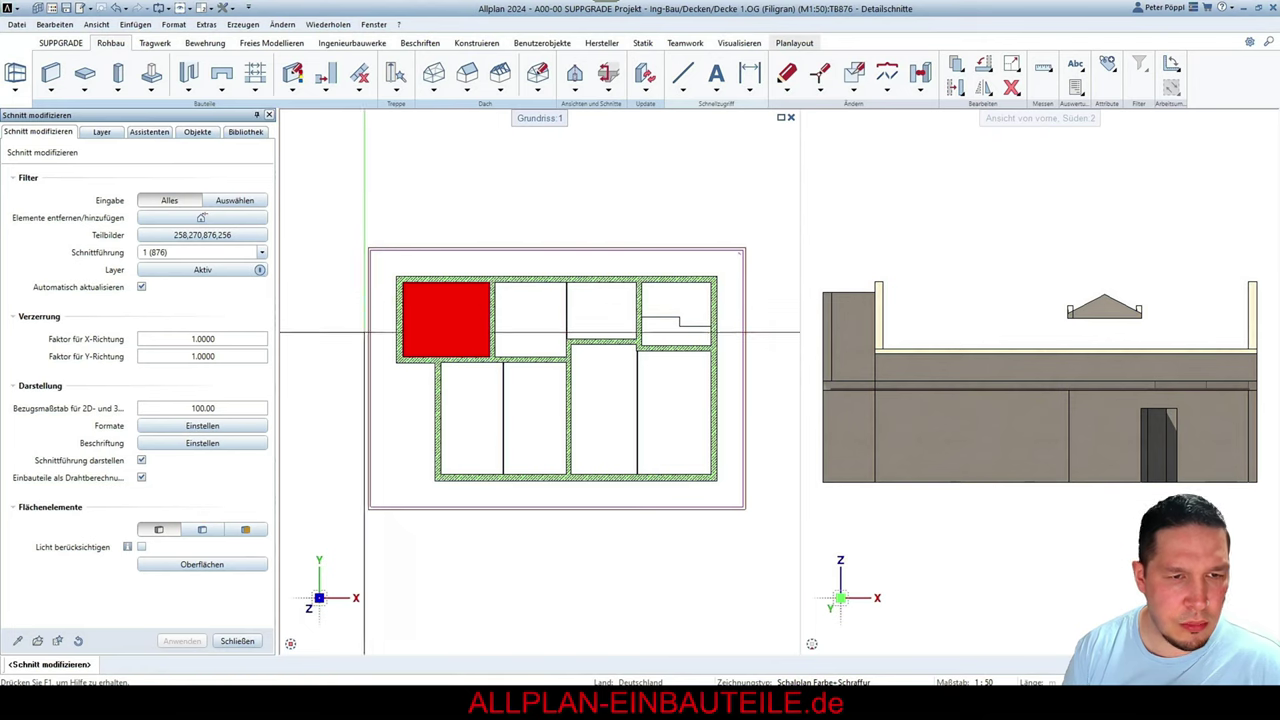
left_click(203, 530)
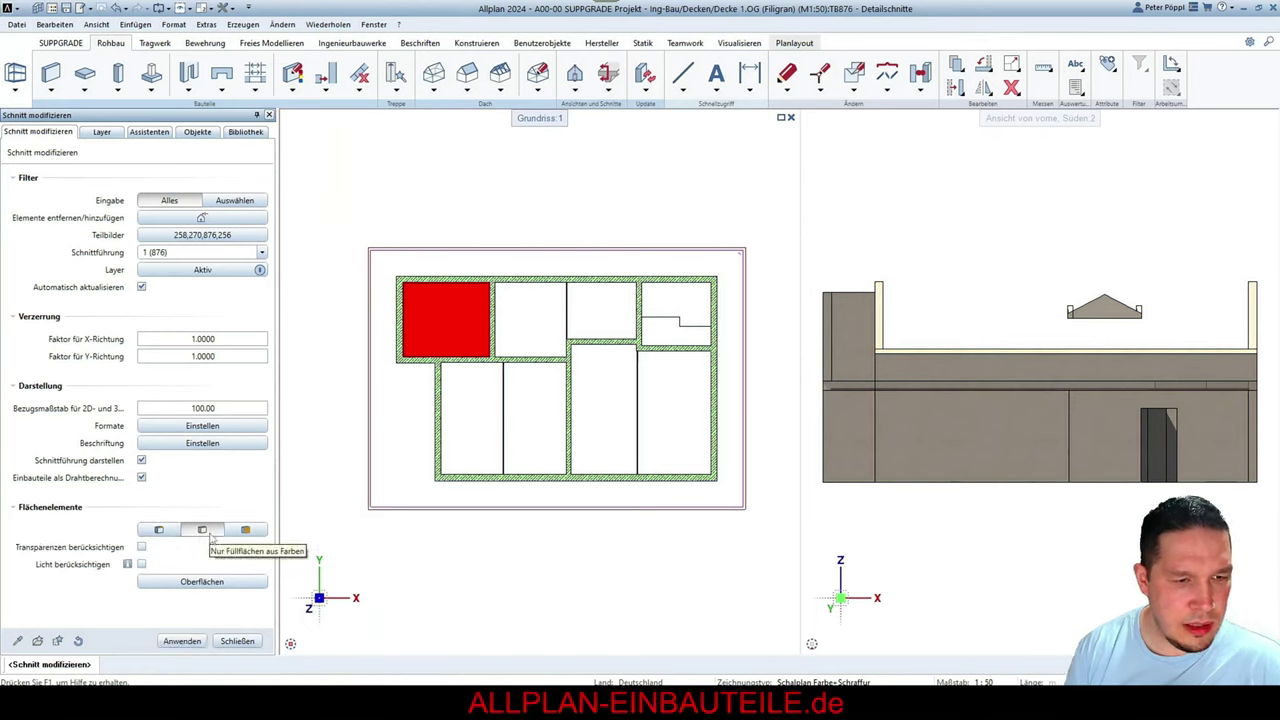
left_click(195, 641)
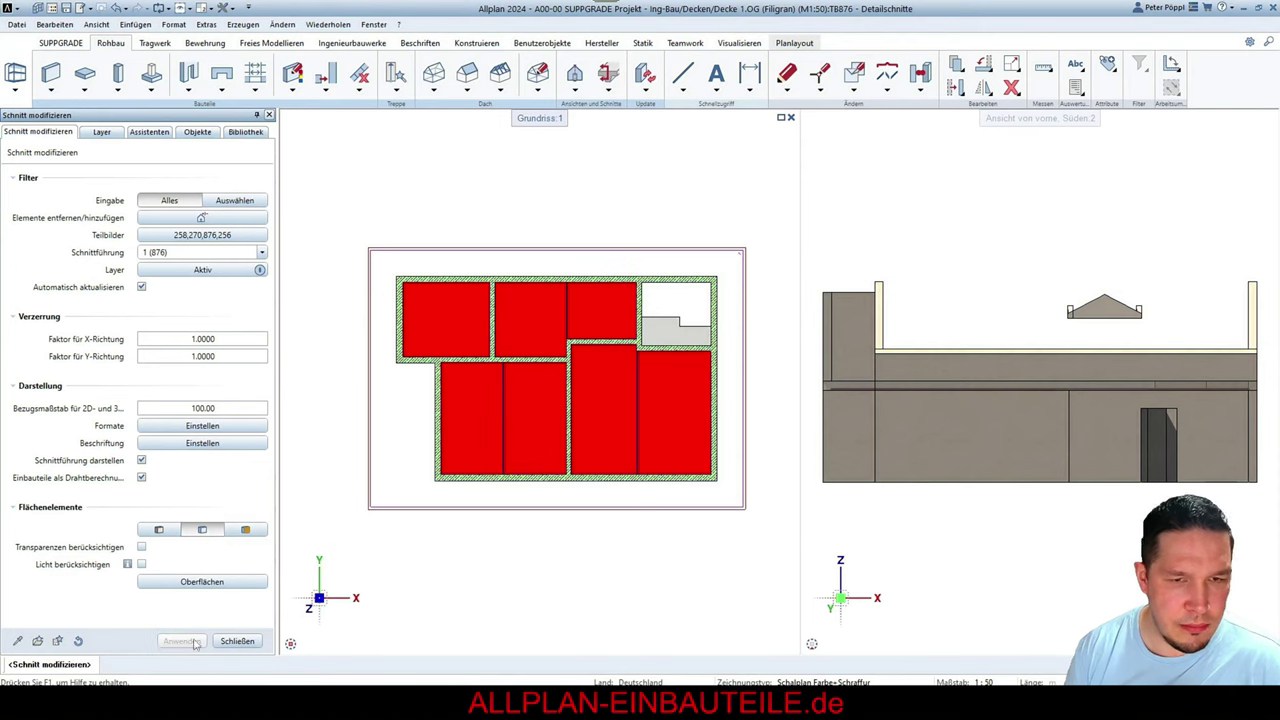
scroll(514, 300, "up", 5)
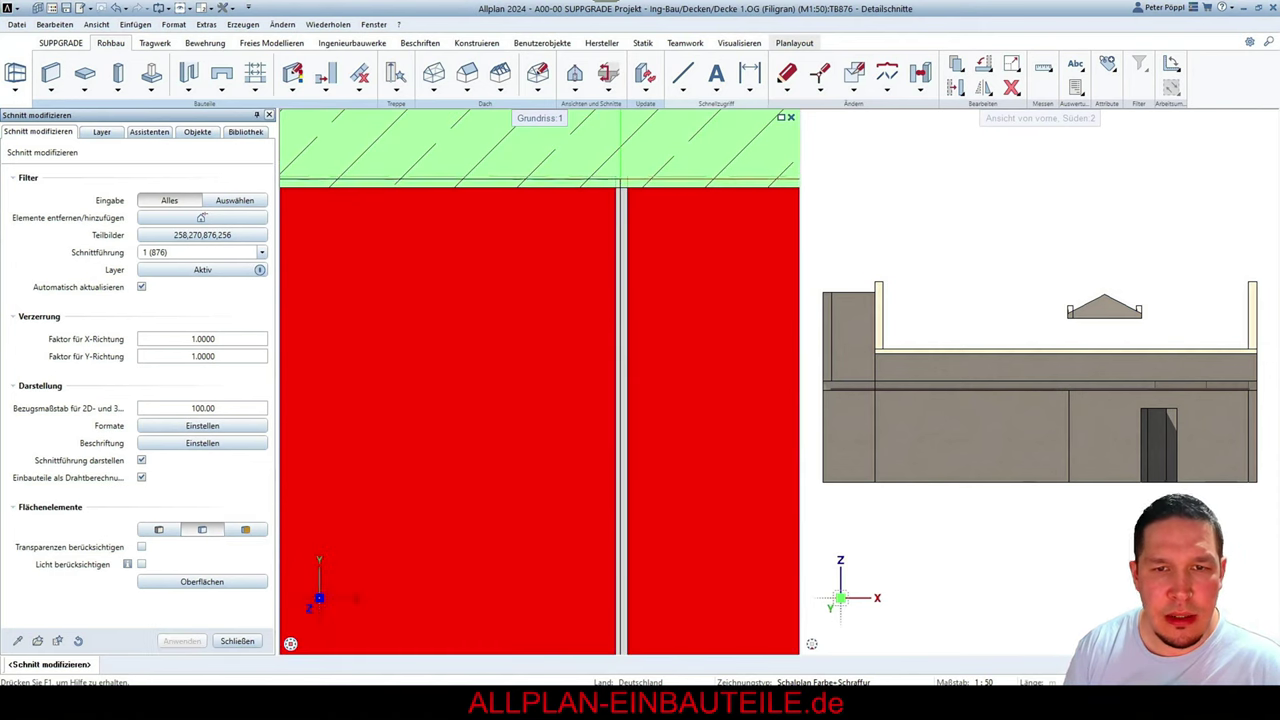
scroll(680, 380, "down", 3)
scroll(540, 380, "down", 3)
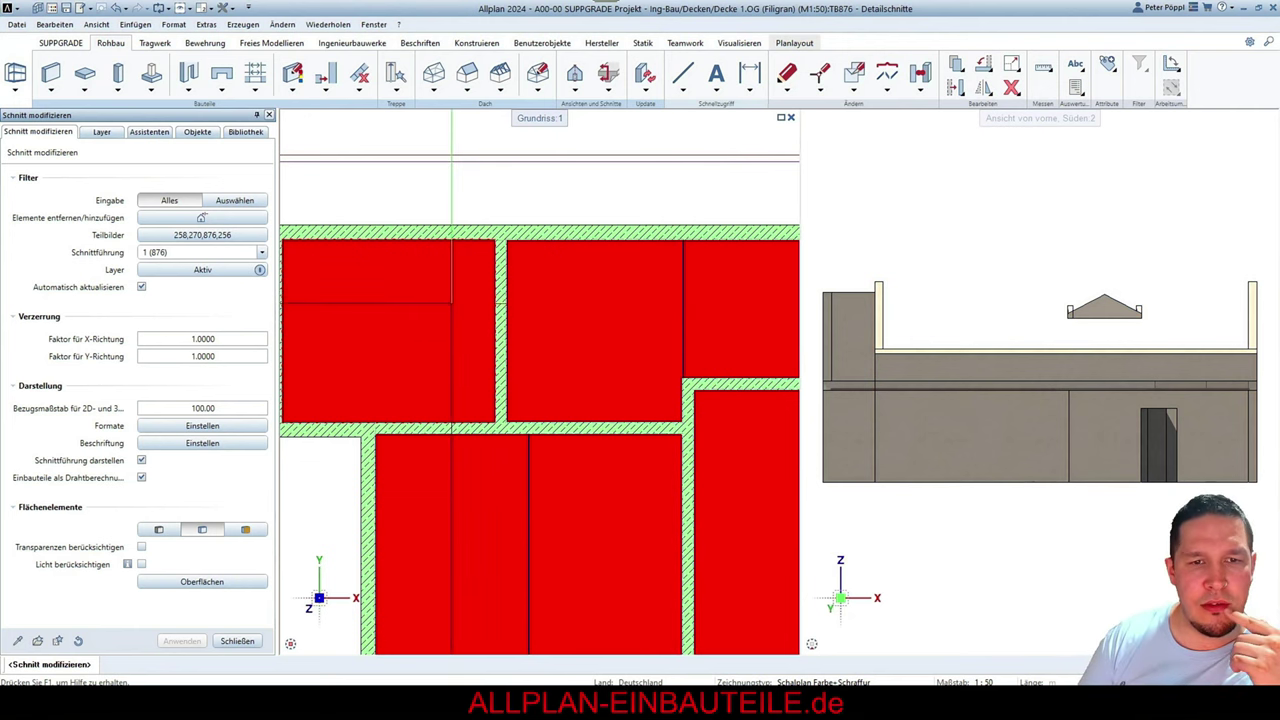
scroll(460, 293, "down", 3)
scroll(497, 305, "up", 3)
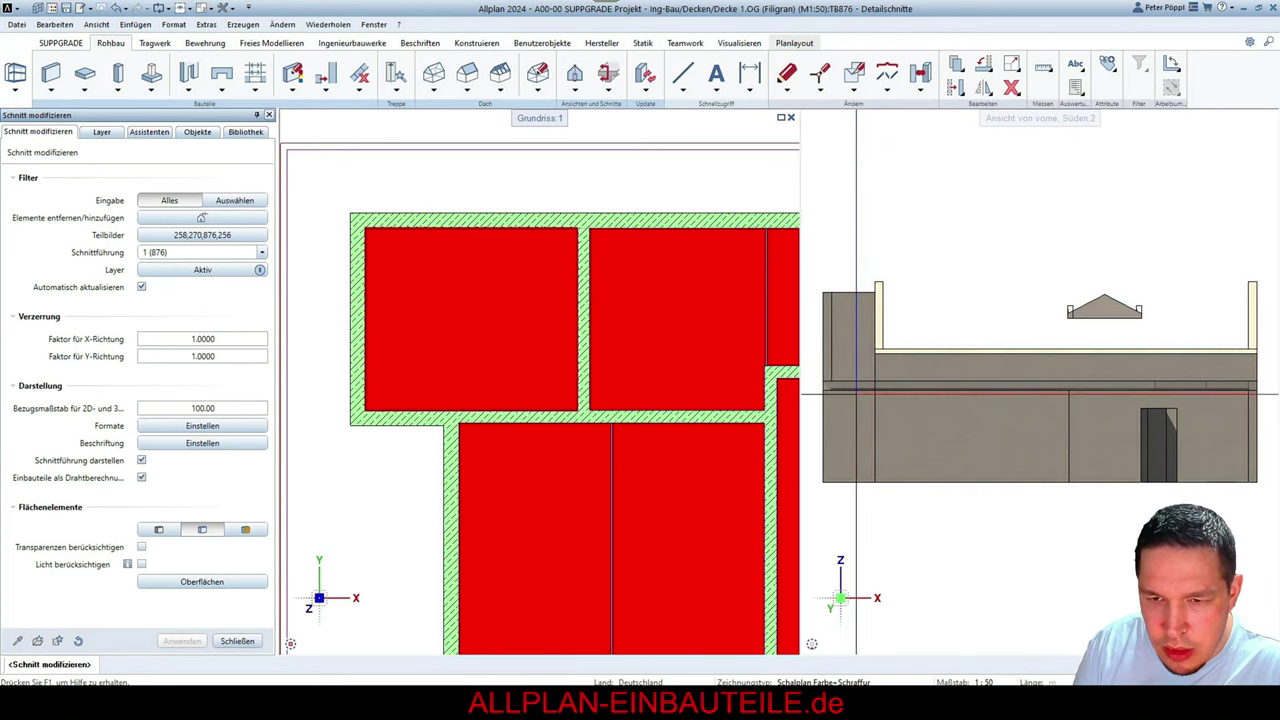
scroll(550, 343, "down", 4)
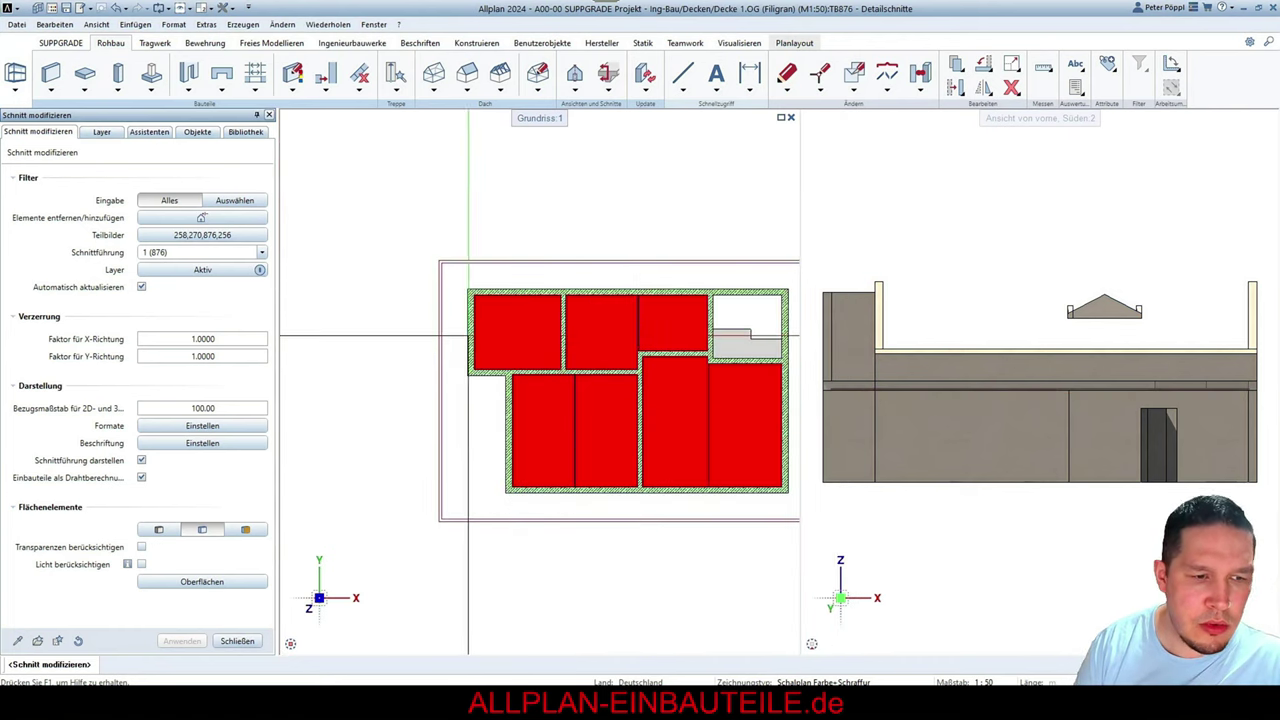
key("Escape")
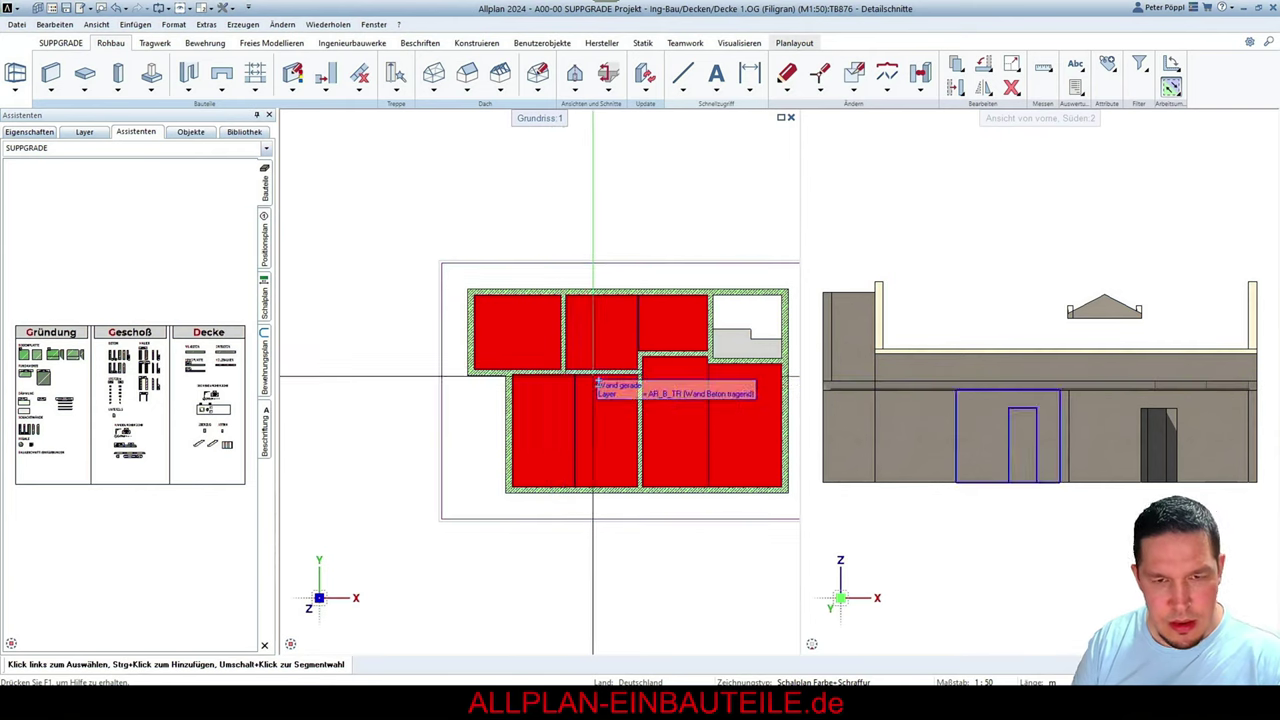
Group the objects by Teilbild, hide all drawing files and show only TB258-1.OG Decke
scroll(549, 345, "down", 3)
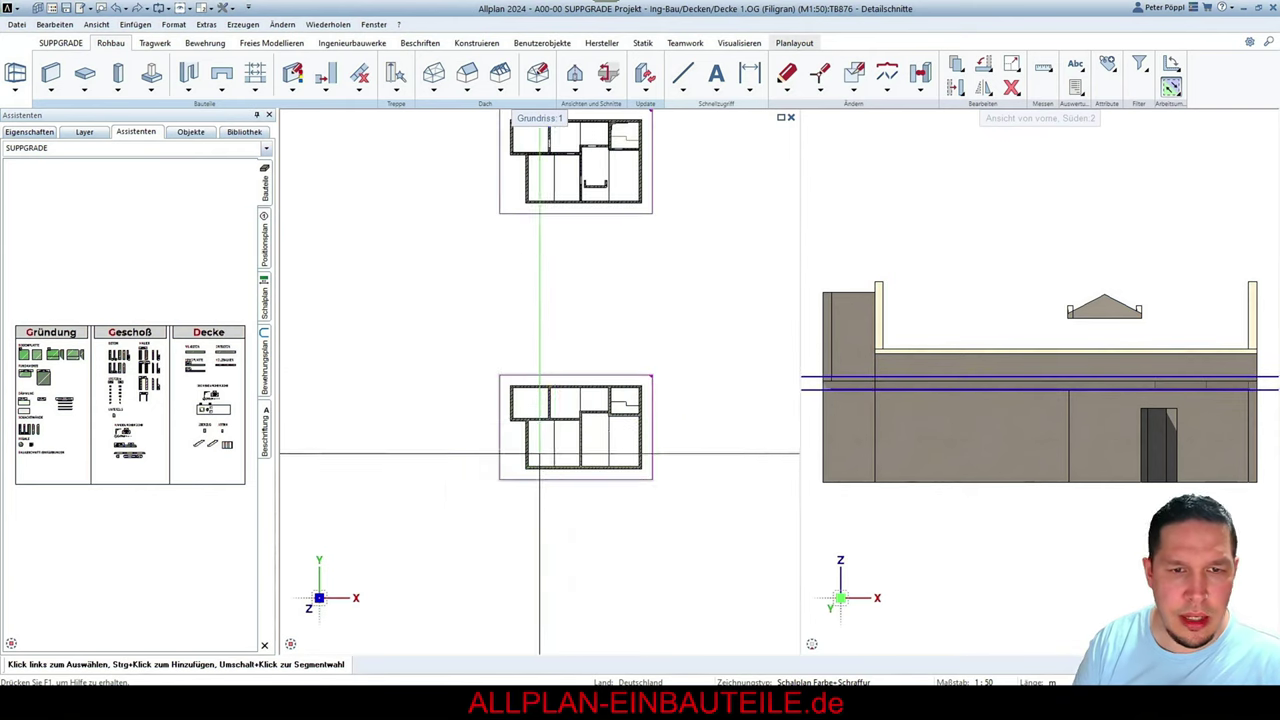
scroll(609, 330, "up", 2)
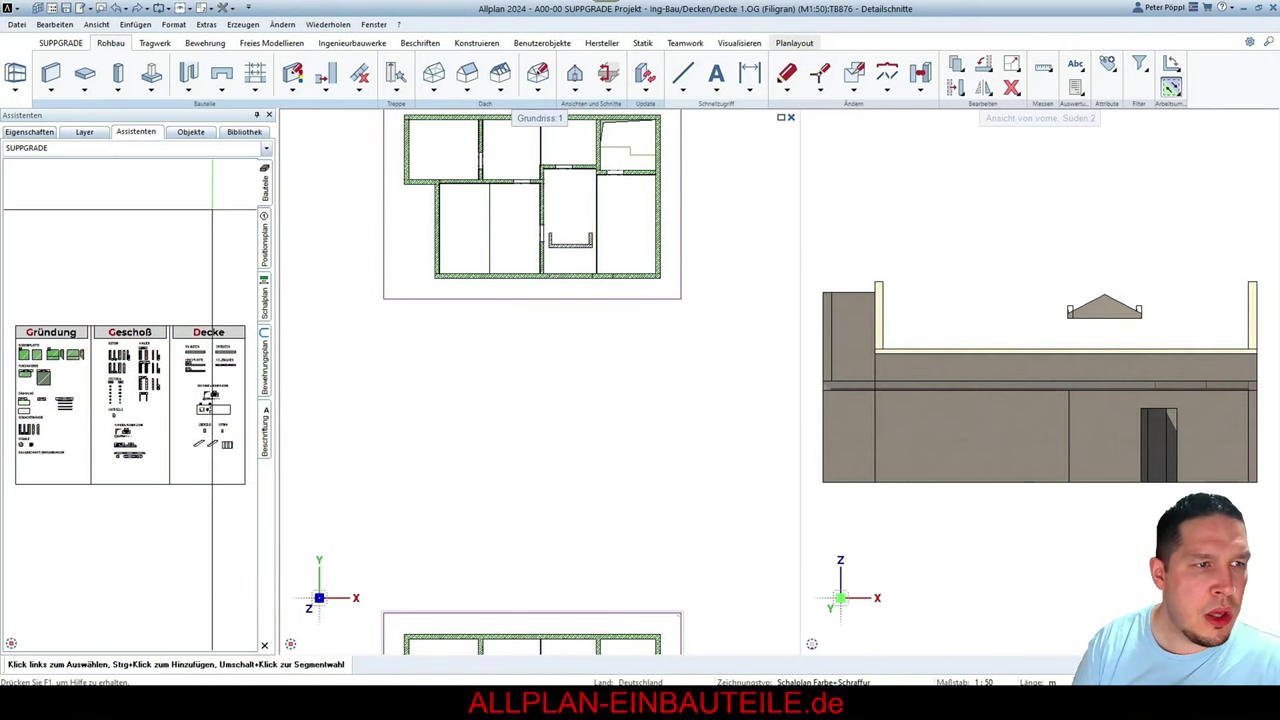
left_click(191, 132)
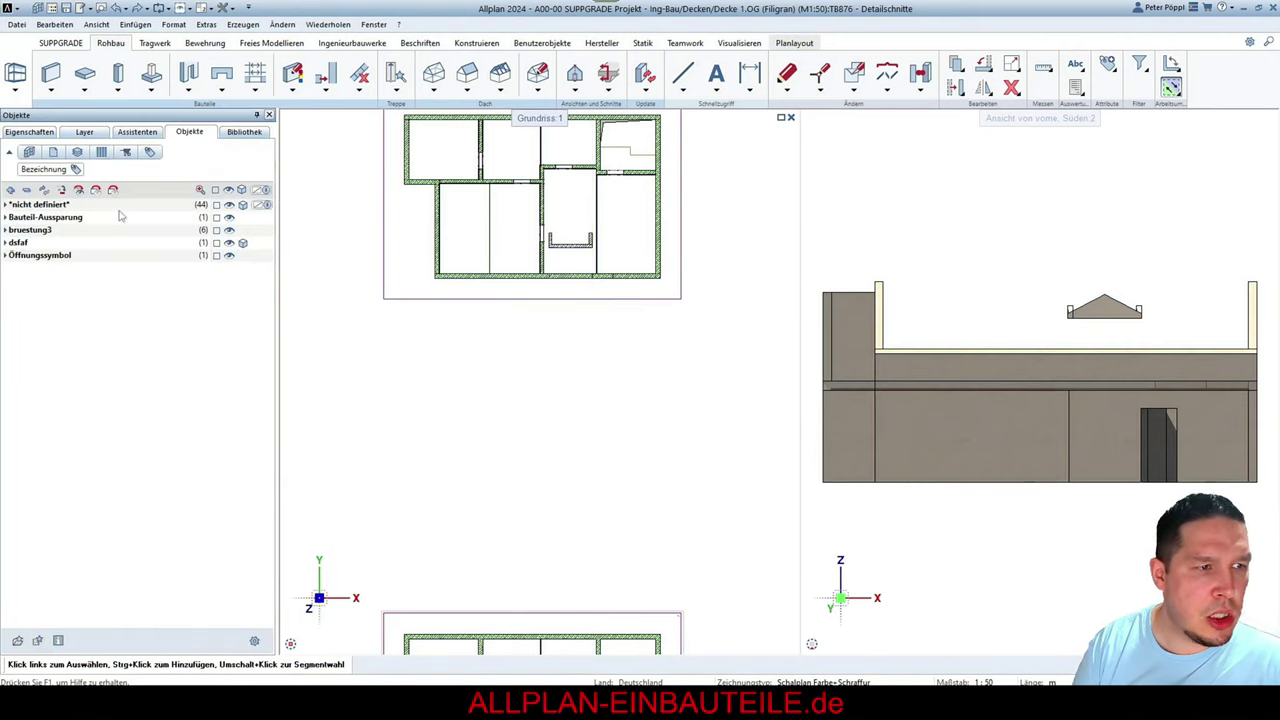
left_click(52, 153)
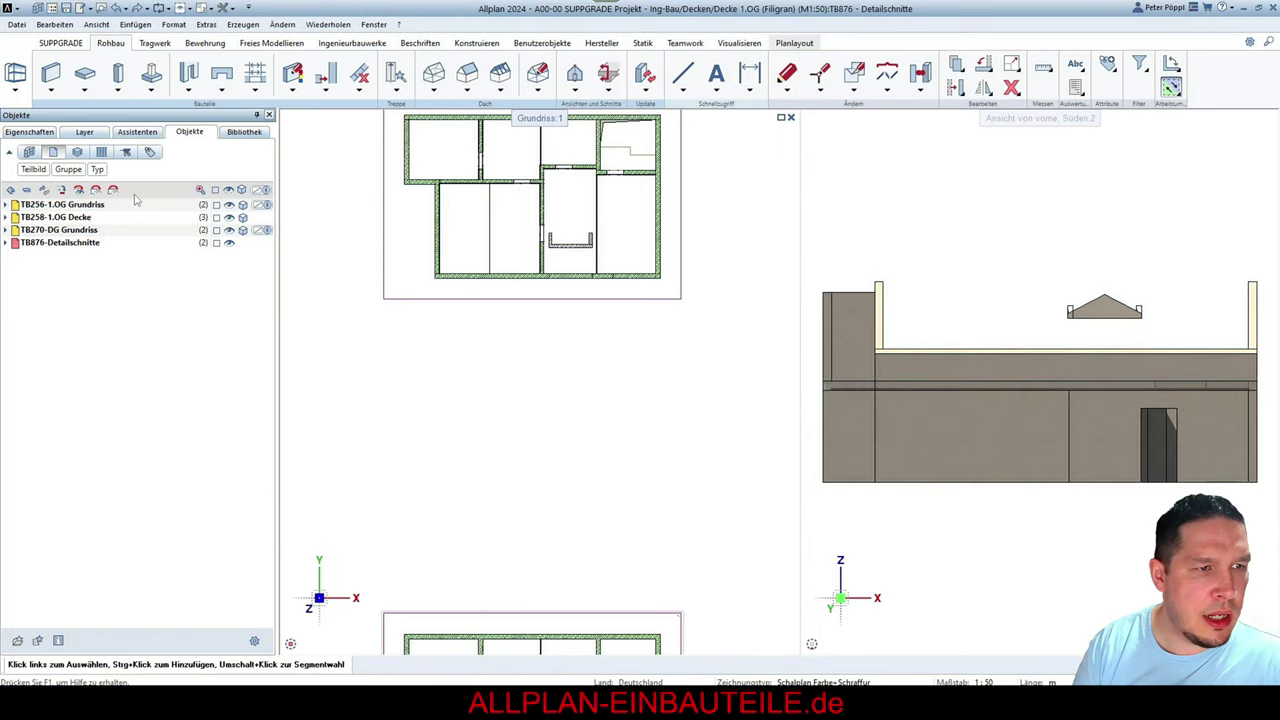
left_click(228, 190)
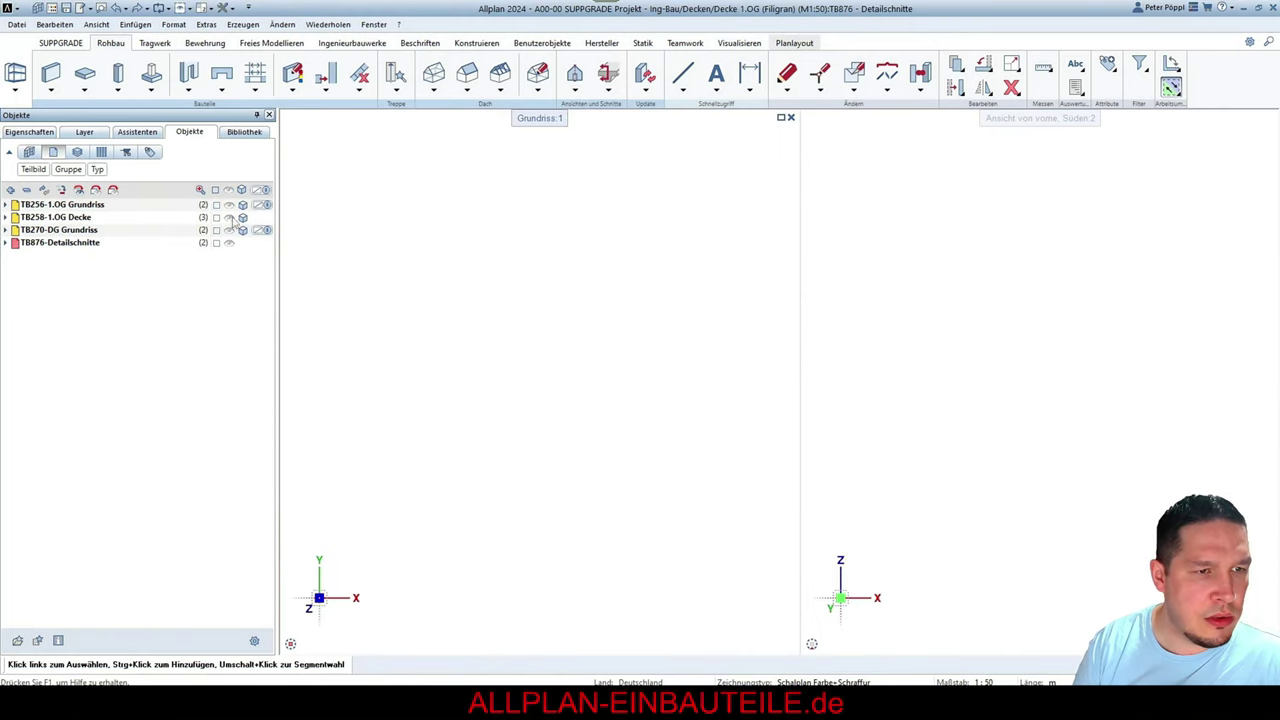
left_click(230, 218)
scroll(577, 384, "down", 3)
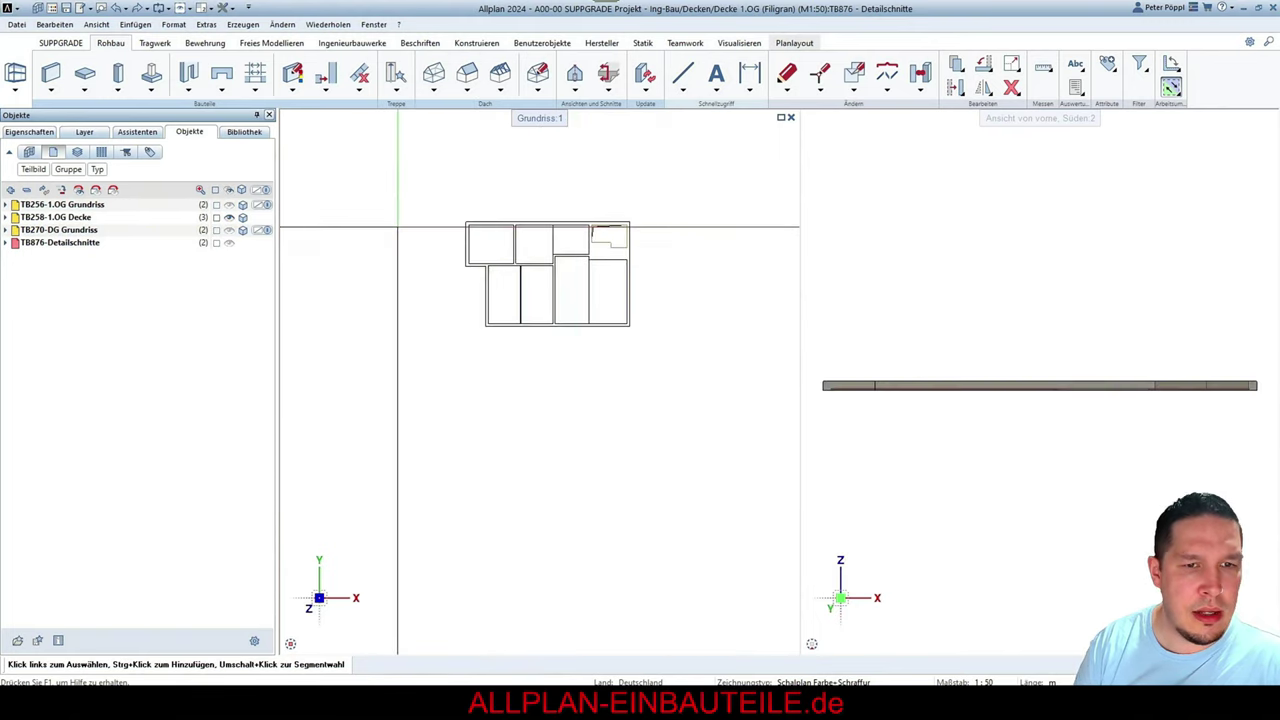
Start a Füllfläche and set its extended fill colour to Allplan Standard Farbe 100 with Kein Verlauf
left_click(685, 93)
left_click(699, 624)
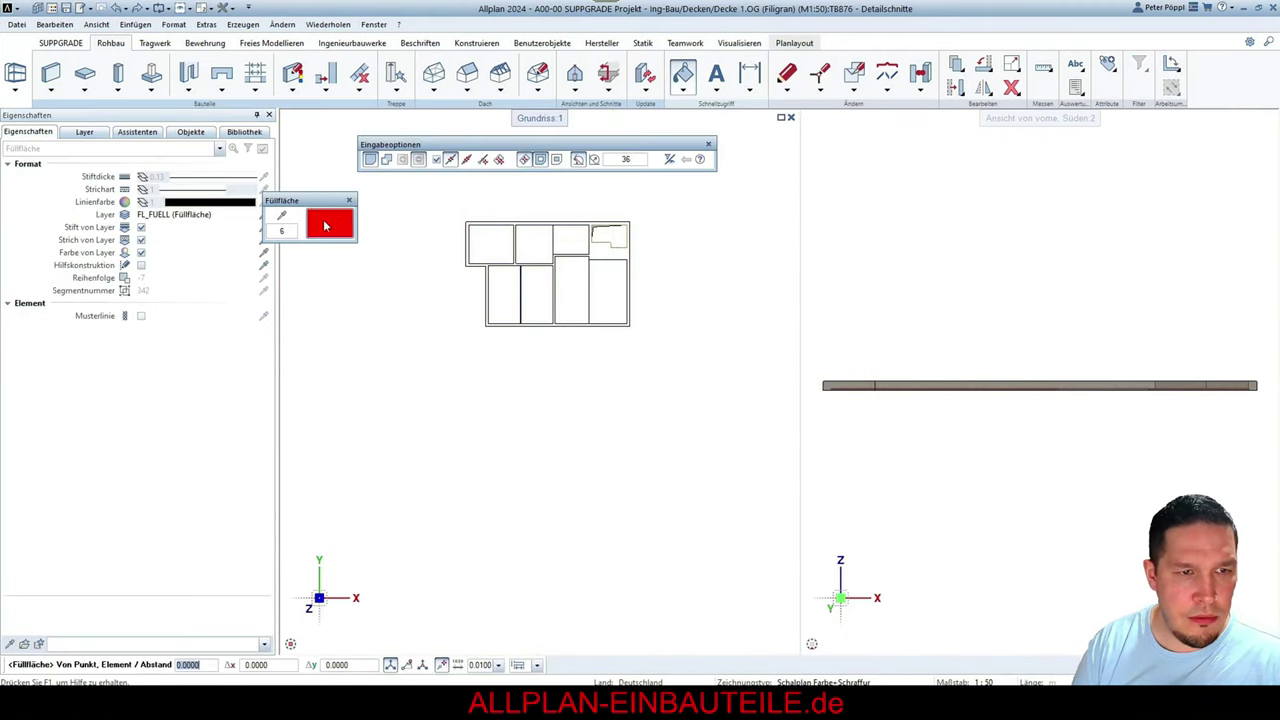
left_click(324, 226)
left_click(662, 266)
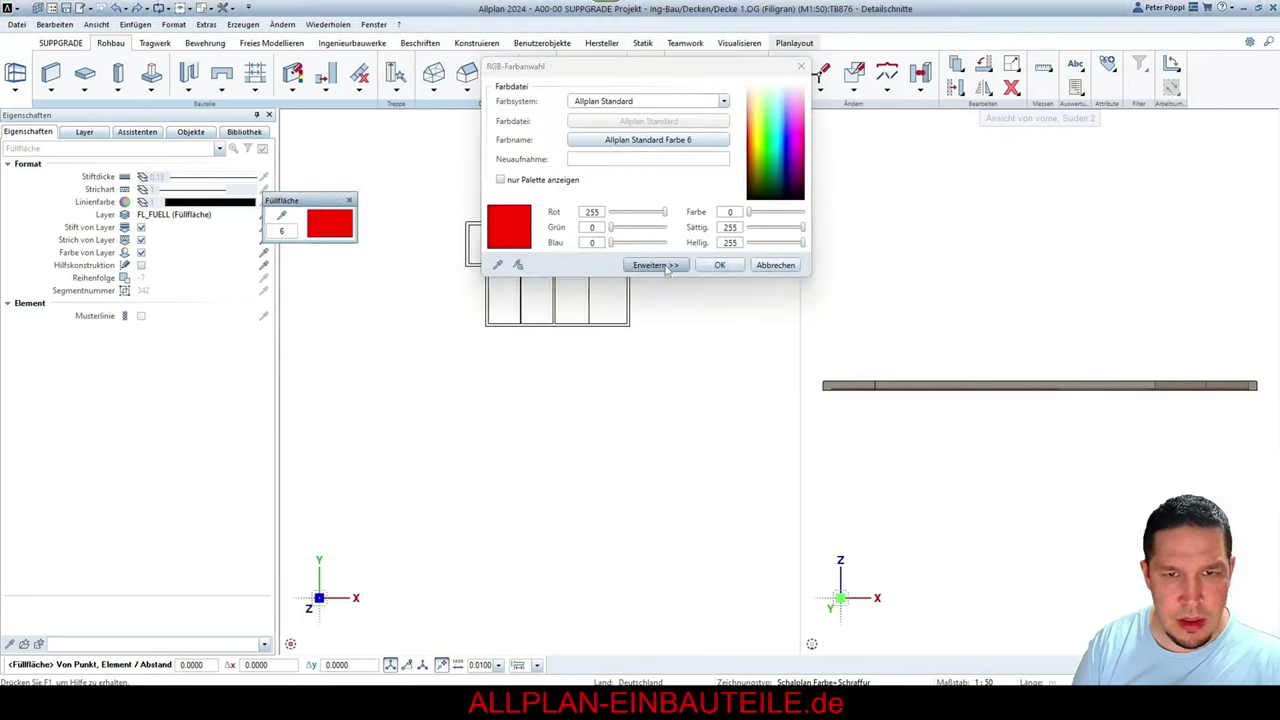
left_click(491, 291)
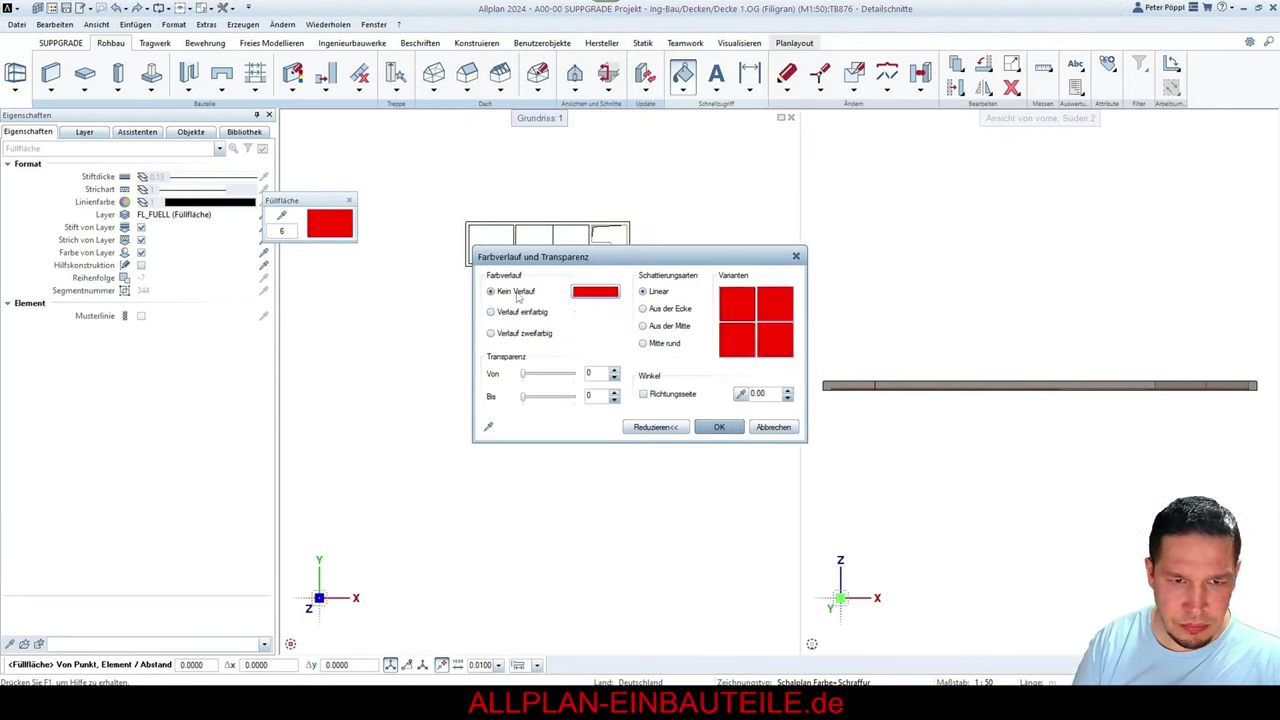
left_click(600, 292)
left_click(675, 141)
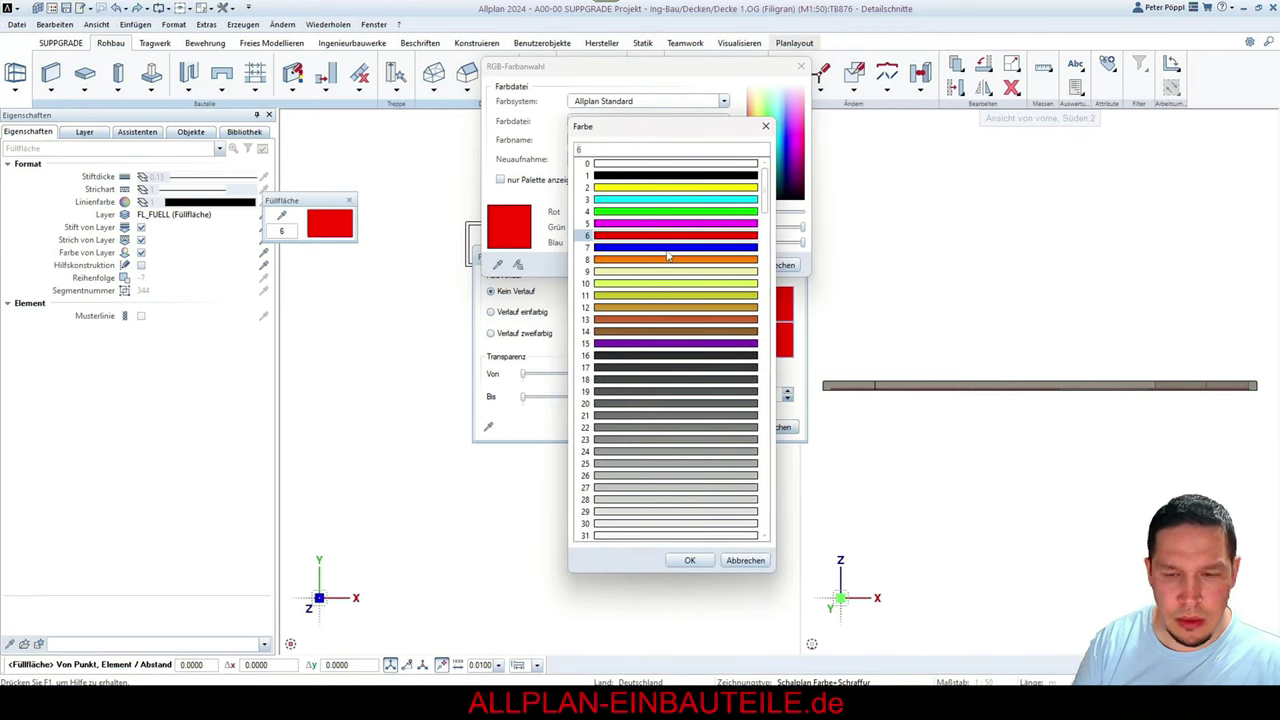
type("100")
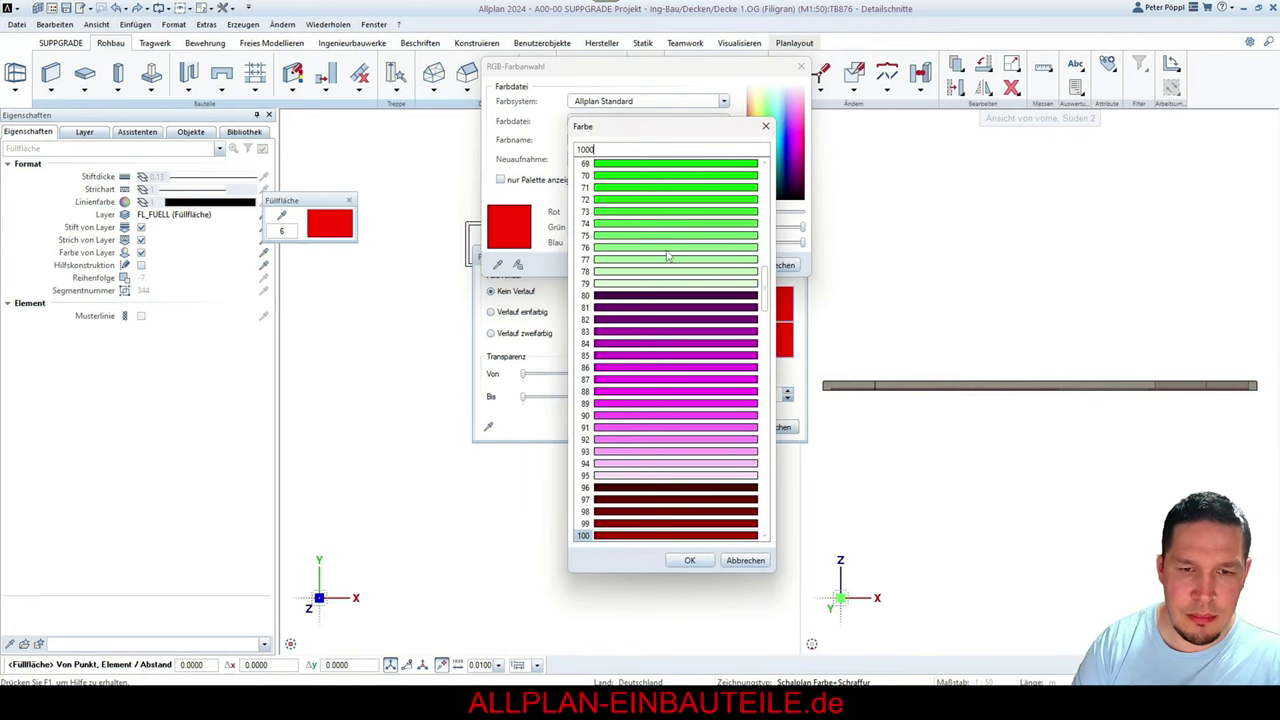
key("Return")
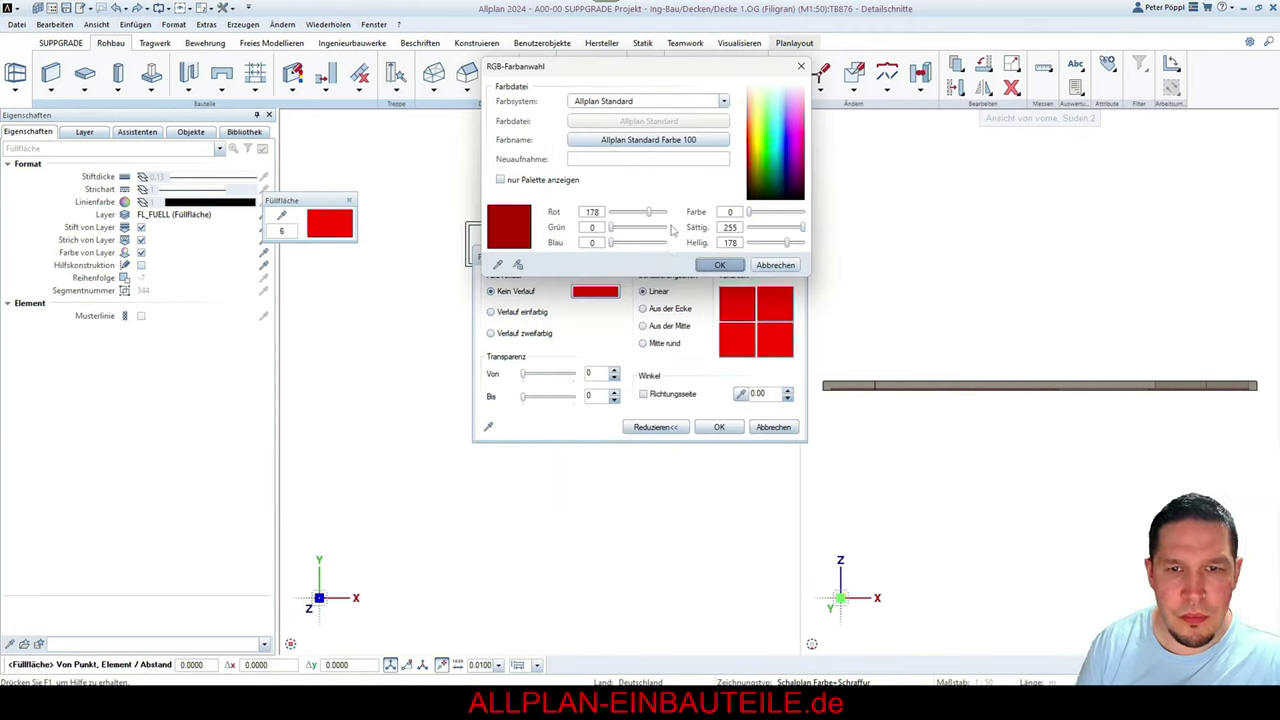
left_click(719, 265)
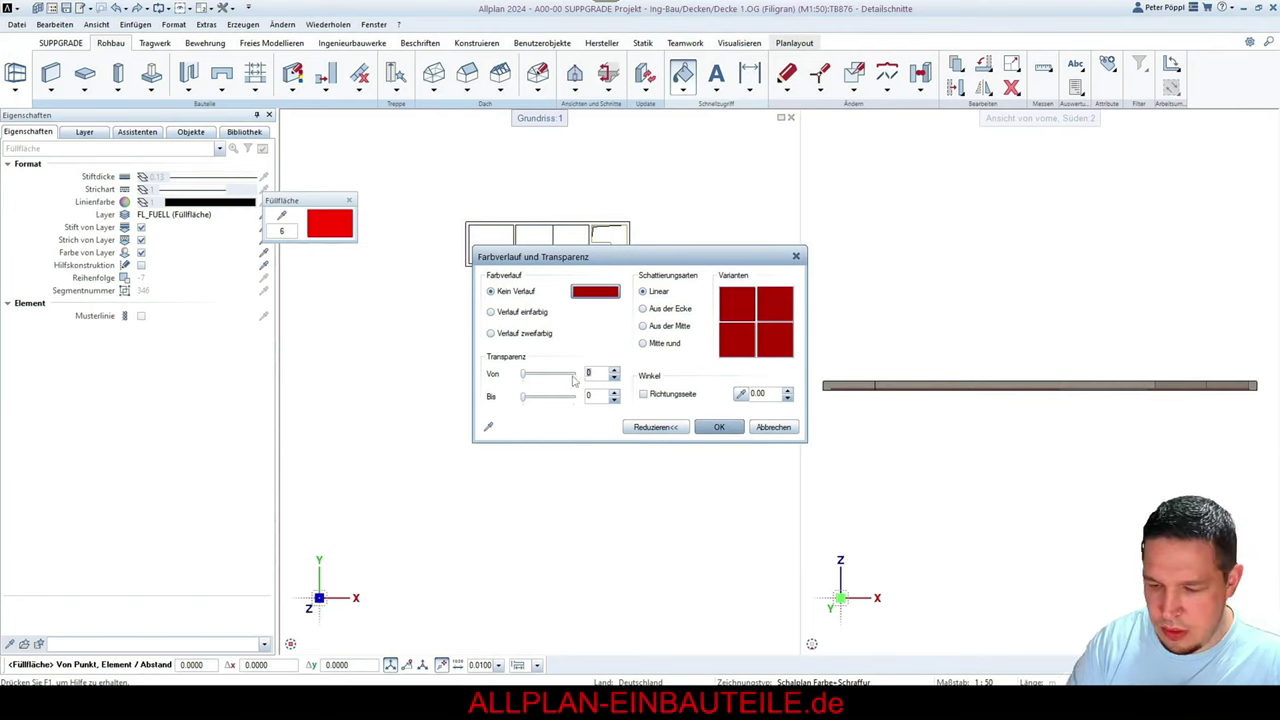
Set the Füllfläche's transparency to 50 and accept the fill settings
key("Tab")
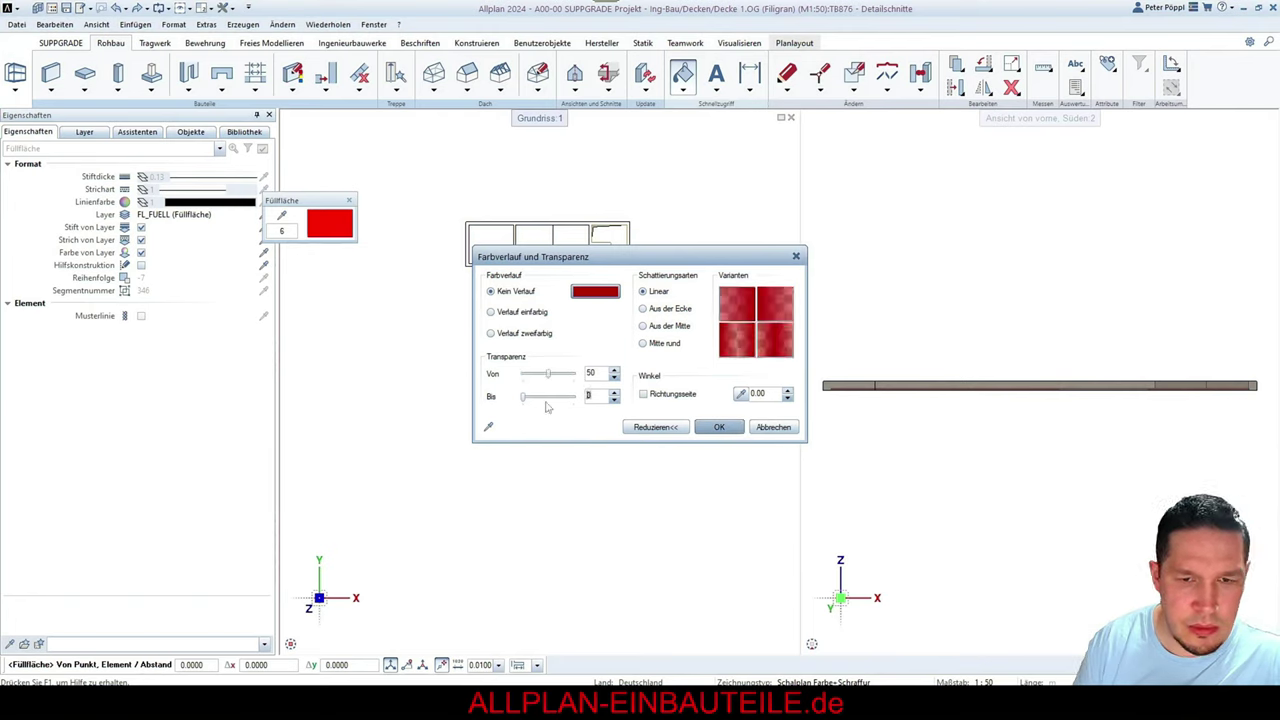
type("5")
key("Return")
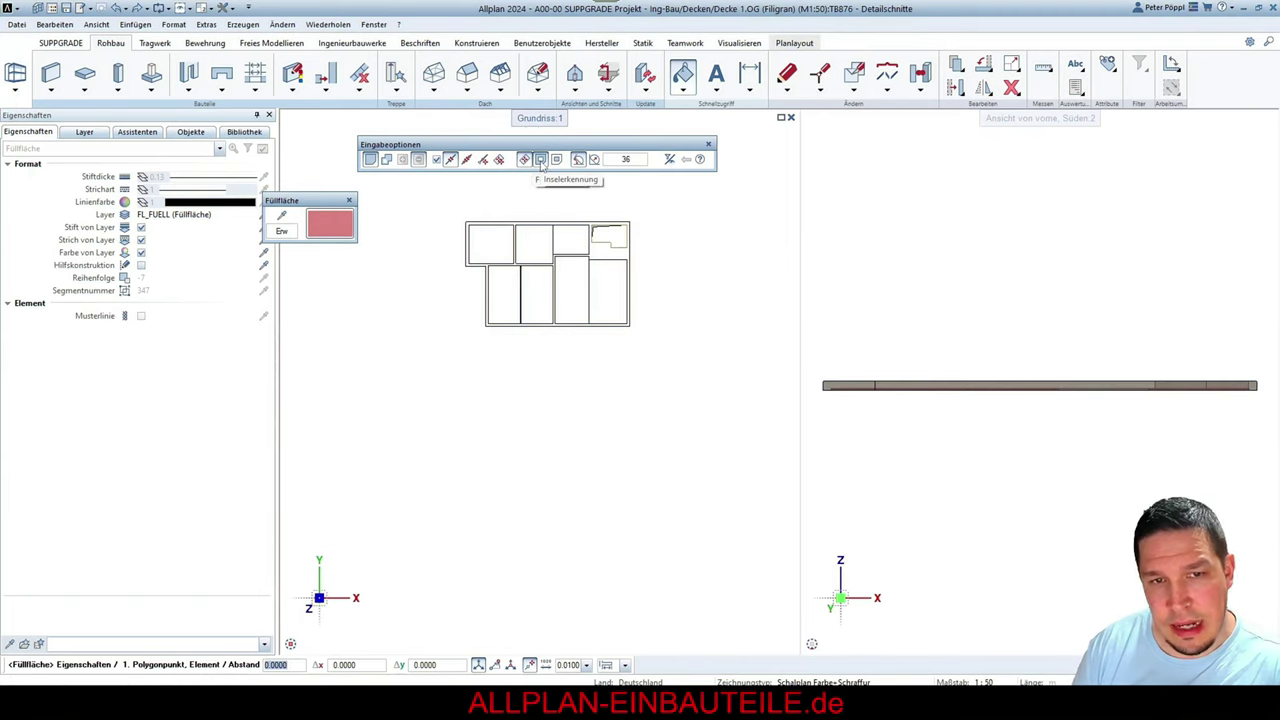
Fill the seven Filigran slab fields in the plan with the transparent Füllfläche, leaving the stairwell corner unfilled
left_click(494, 238)
left_click(534, 237)
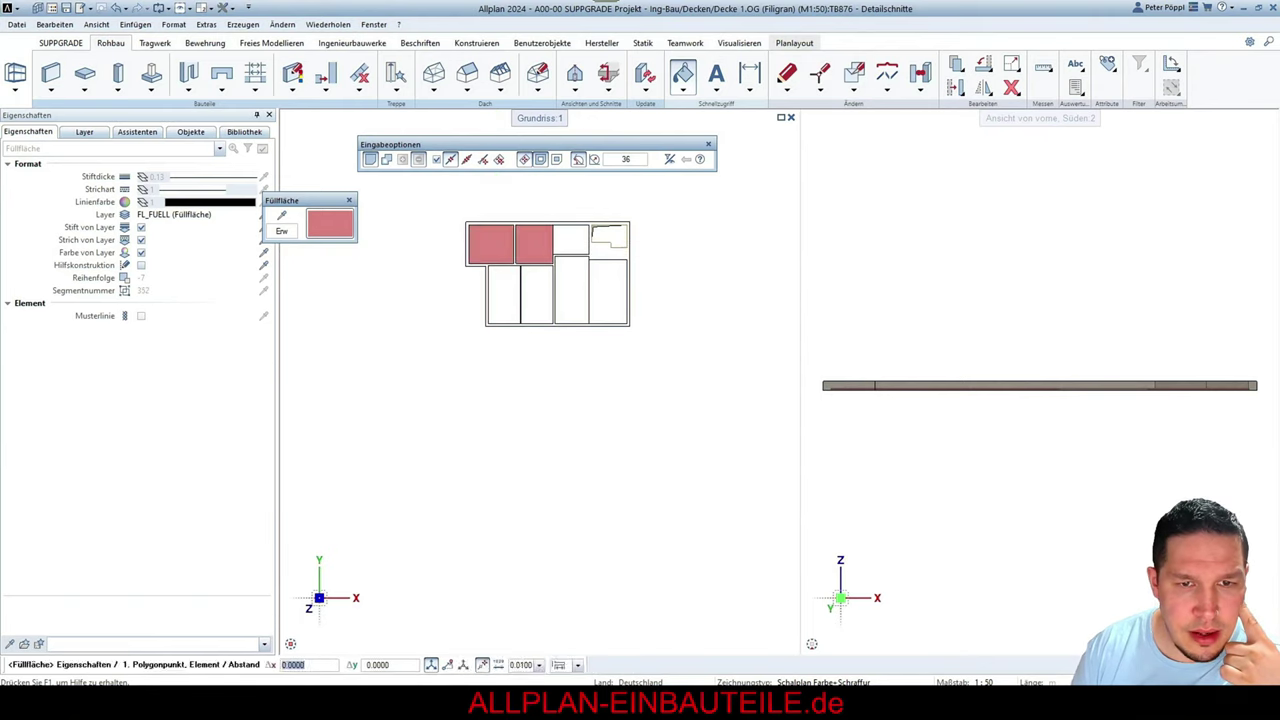
left_click(577, 286)
left_click(528, 291)
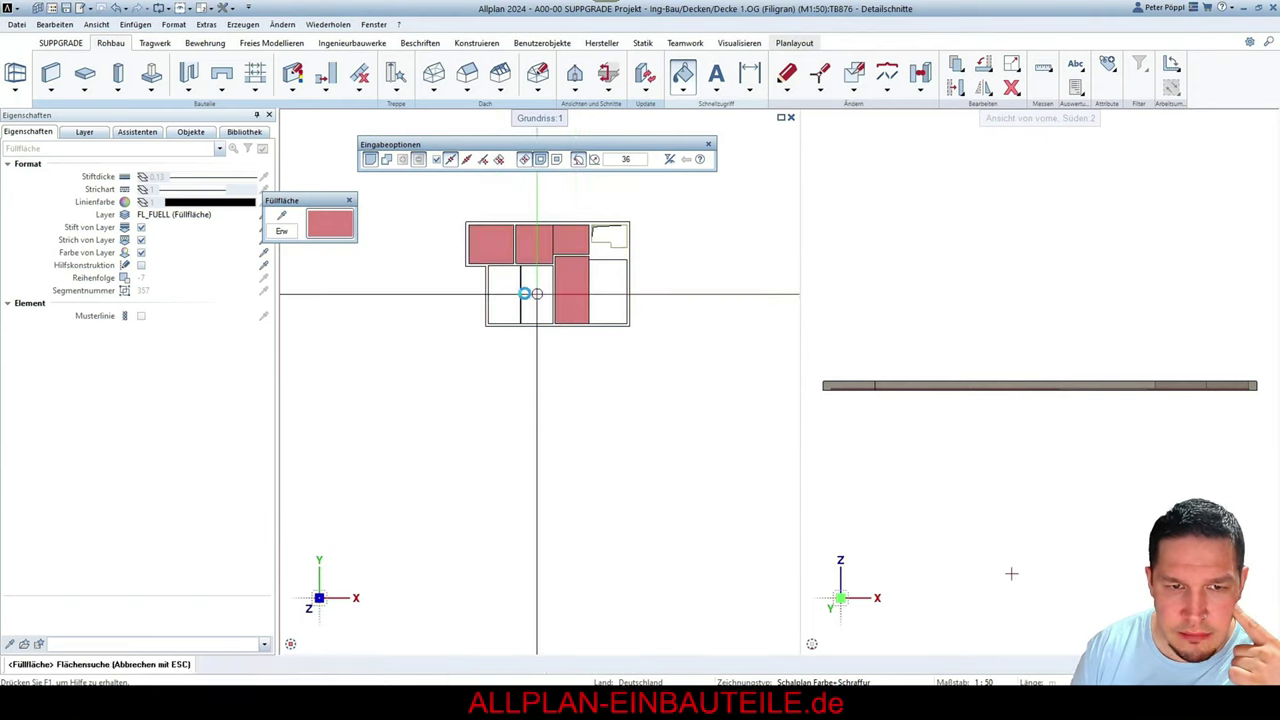
left_click(509, 288)
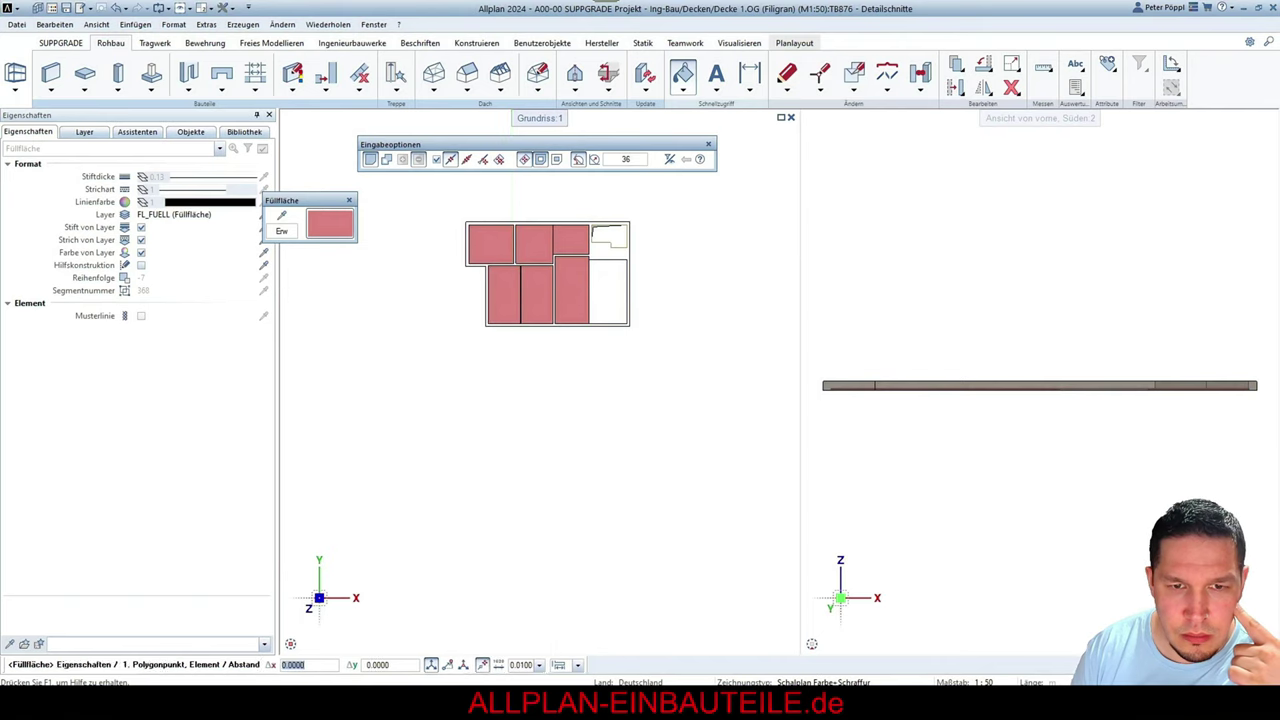
left_click(600, 289)
key("Escape")
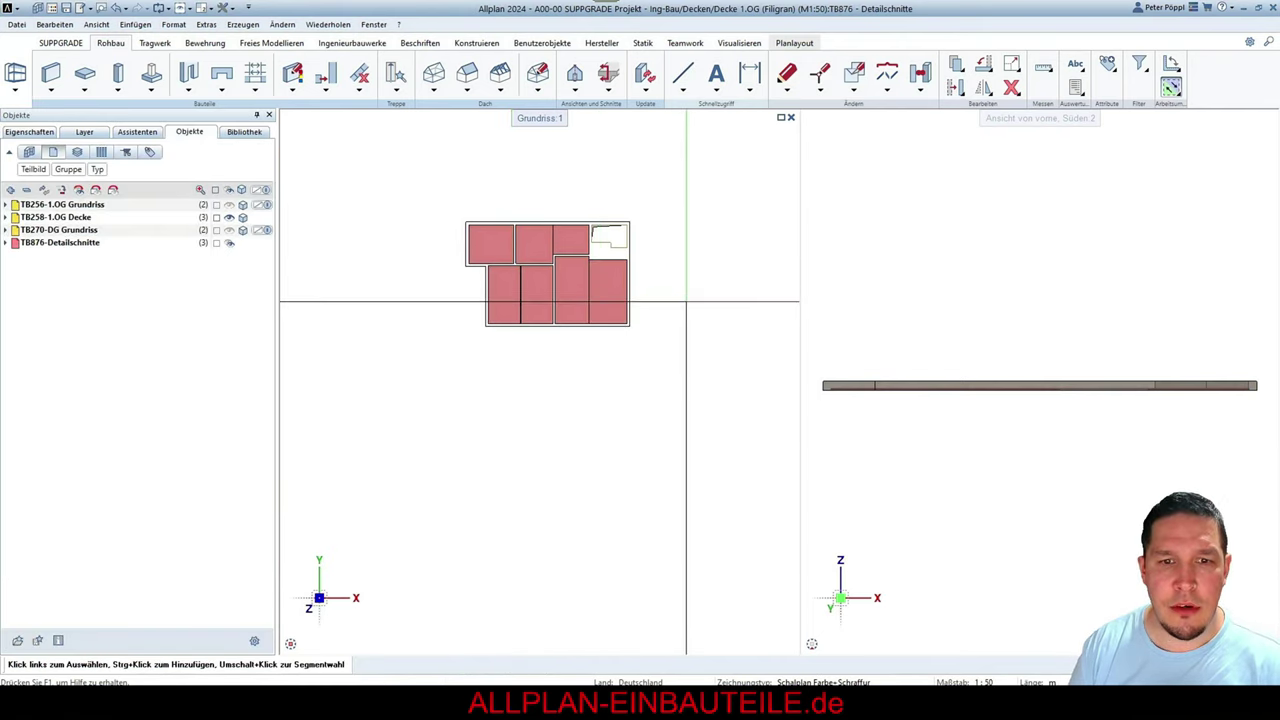
Move all Füllflächen, filtered by element type, by -25 in Y onto the horizontal section below the plan
key("v")
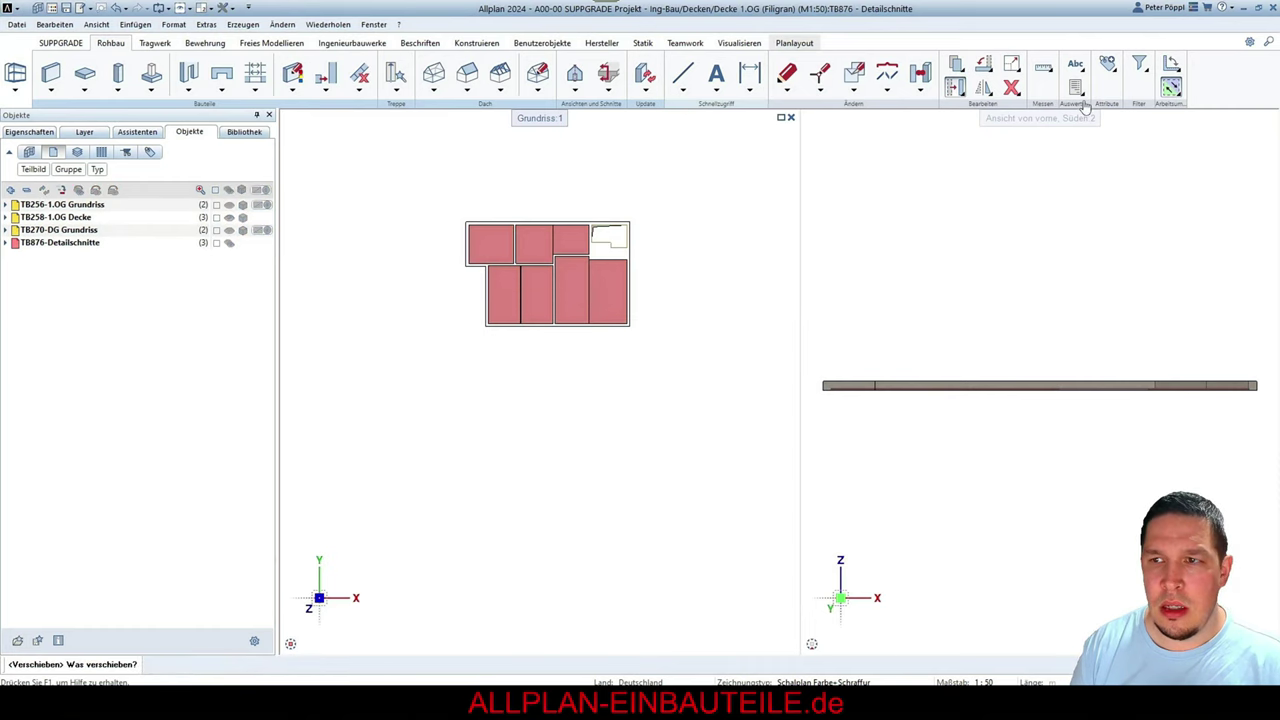
left_click(1139, 66)
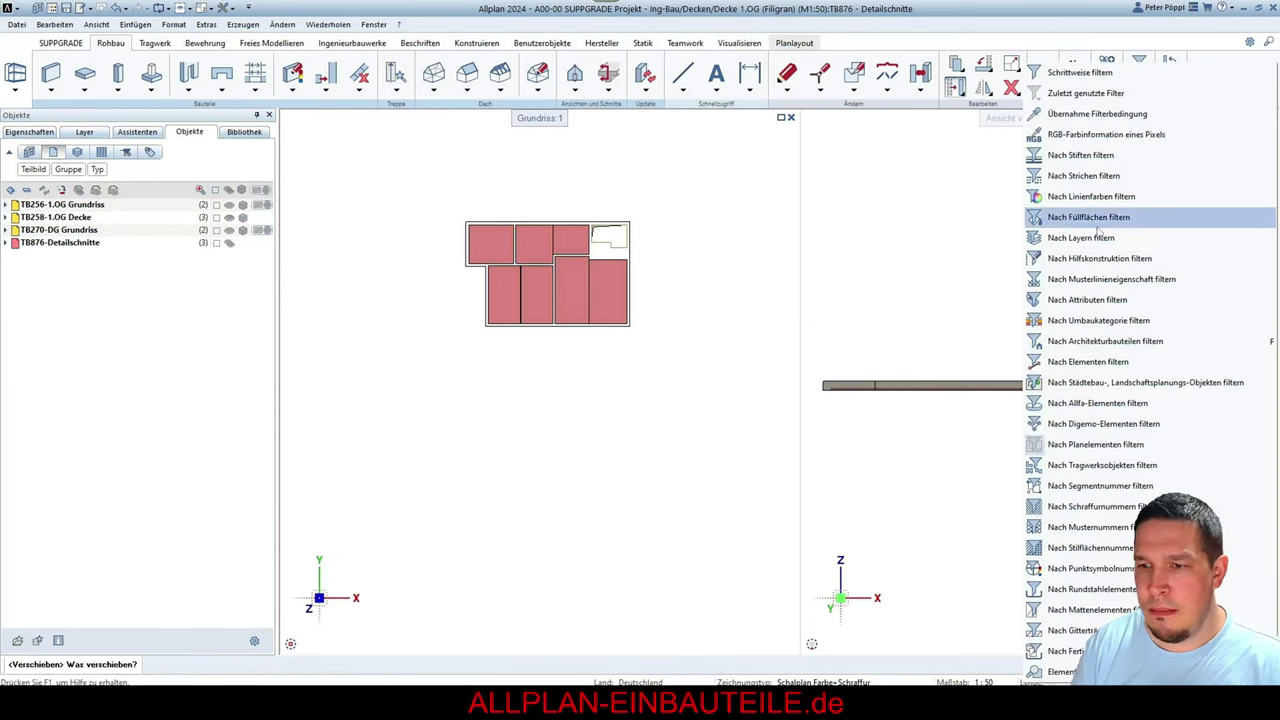
left_click(1060, 363)
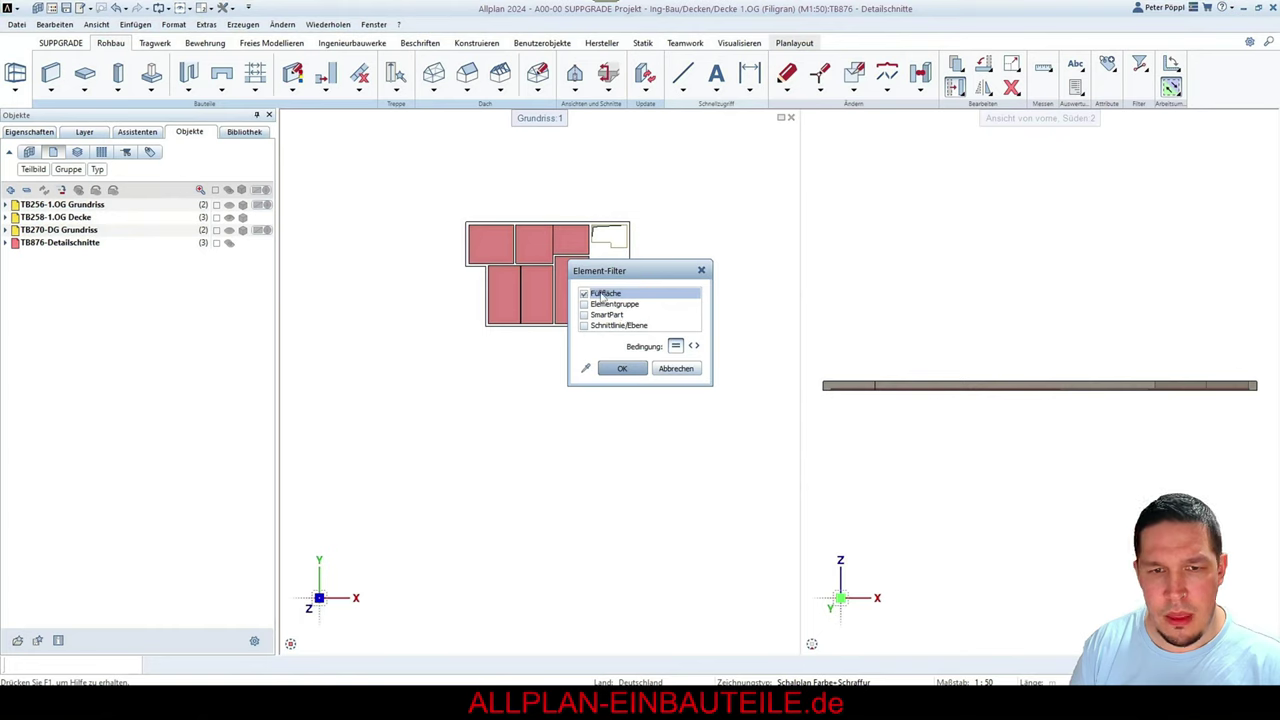
left_click(621, 368)
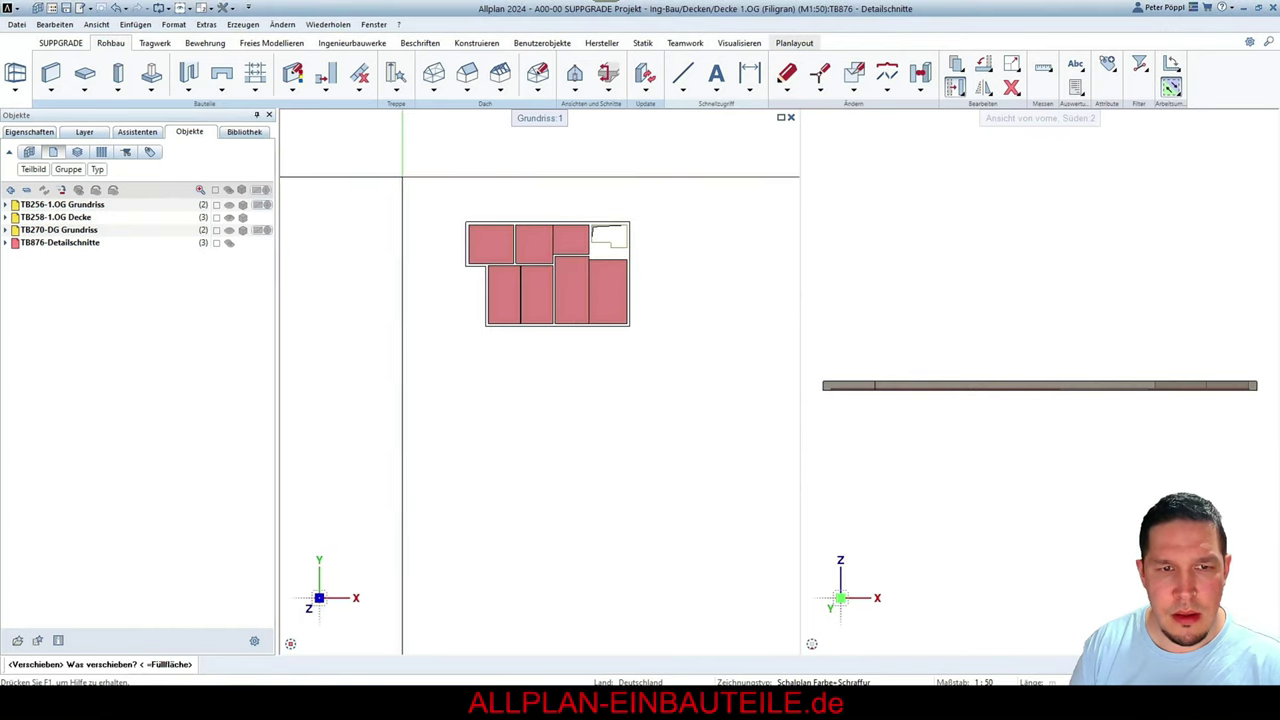
left_click_drag(402, 178, 733, 388)
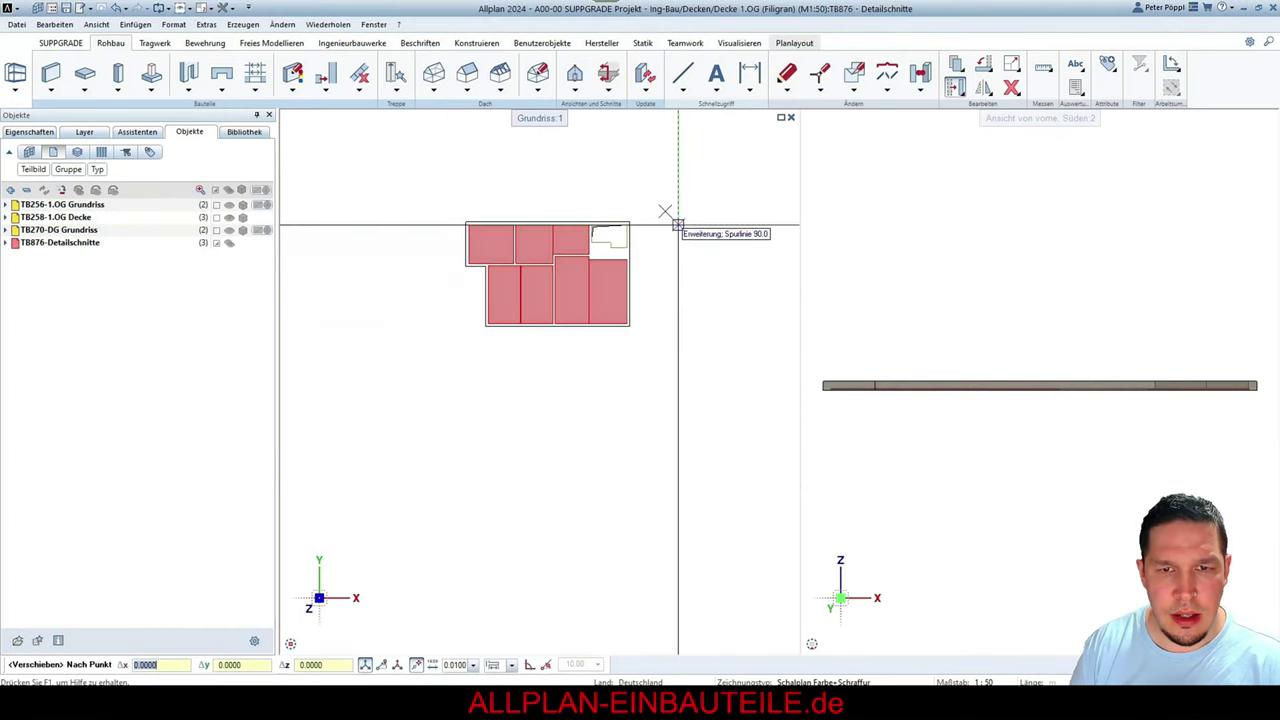
key("Tab")
type("-10")
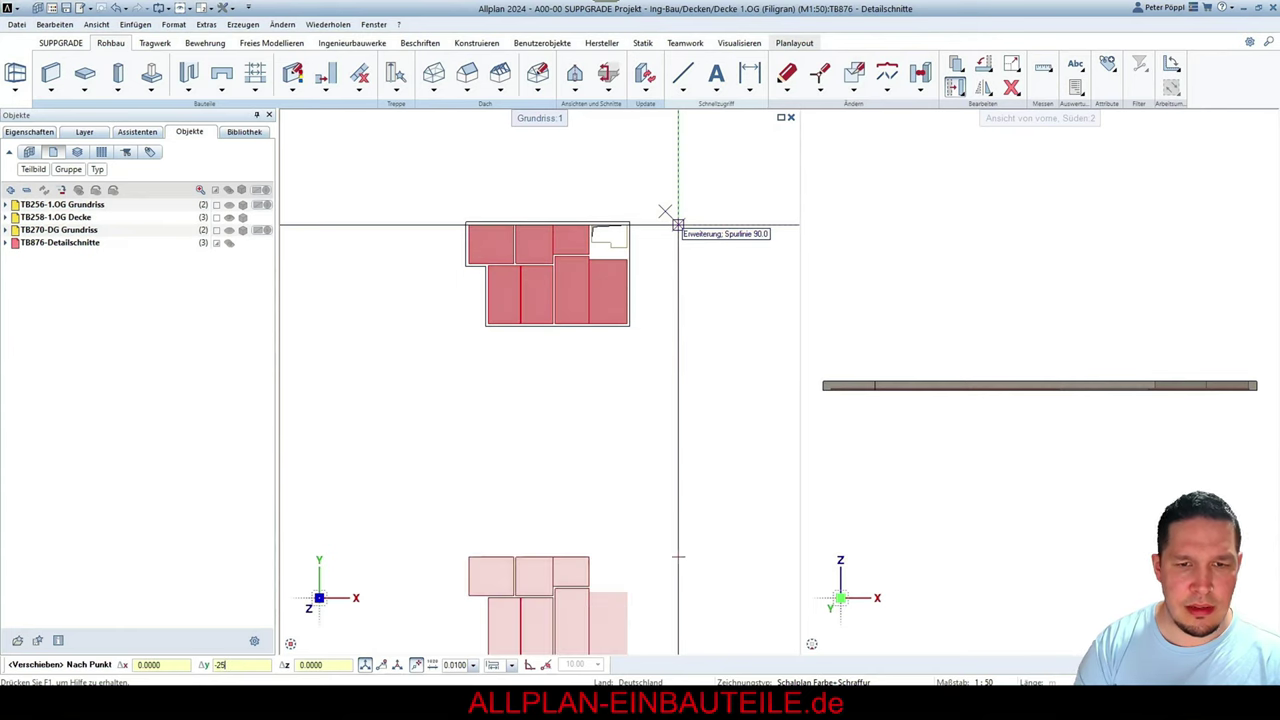
key("Return")
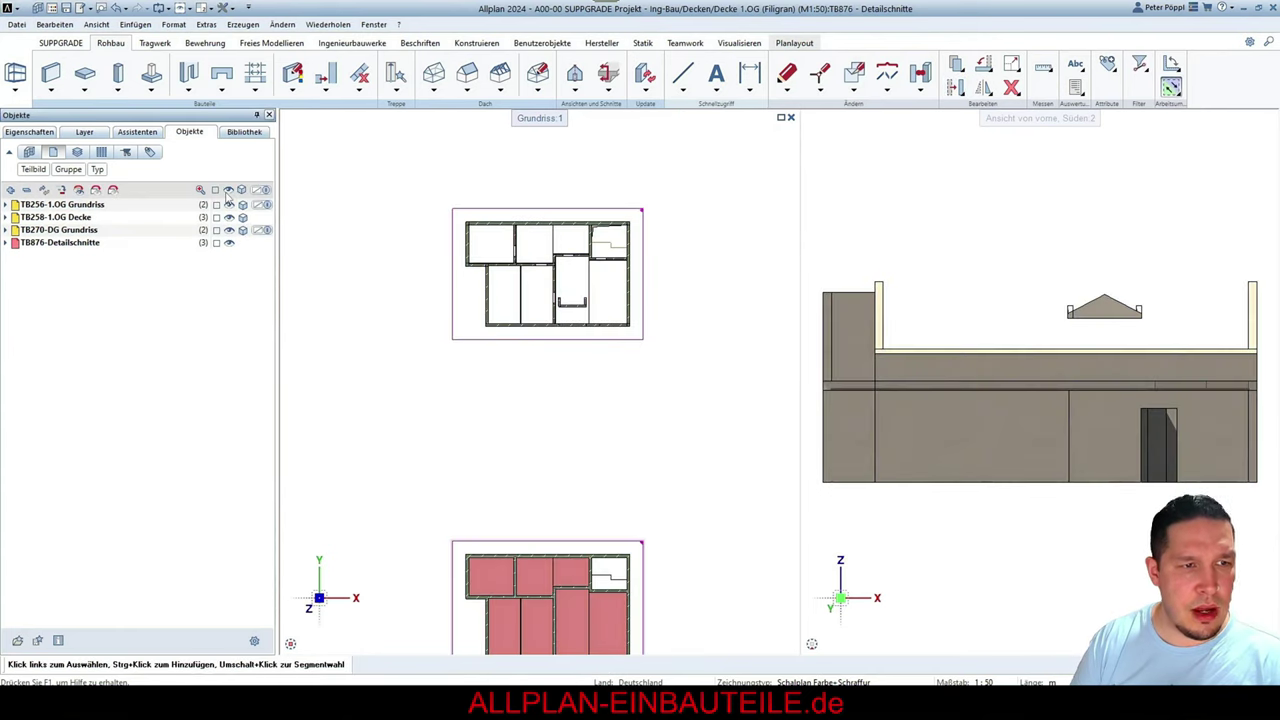
Check the filled fields against the section's wall edges, group the objects by layer and hide the FL_FUELL layer
middle_click_drag(571, 571, 611, 371)
scroll(441, 210, "up", 5)
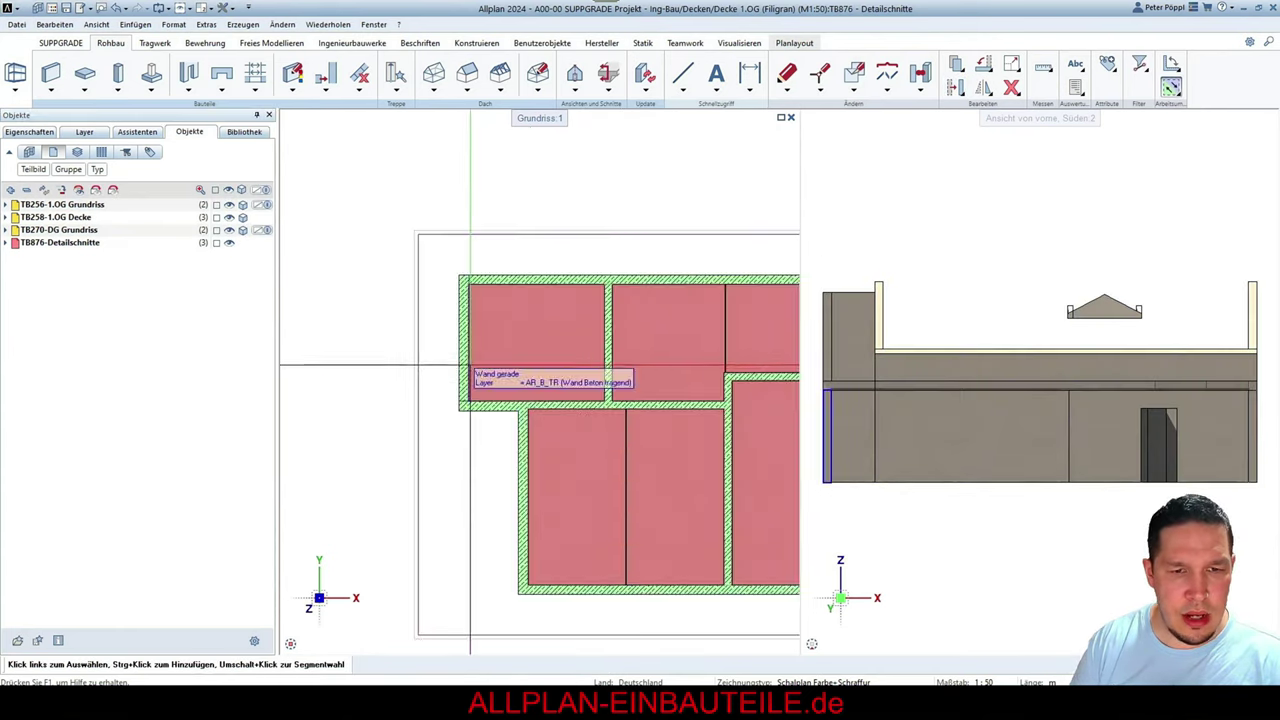
scroll(441, 210, "up", 3)
scroll(478, 297, "down", 3)
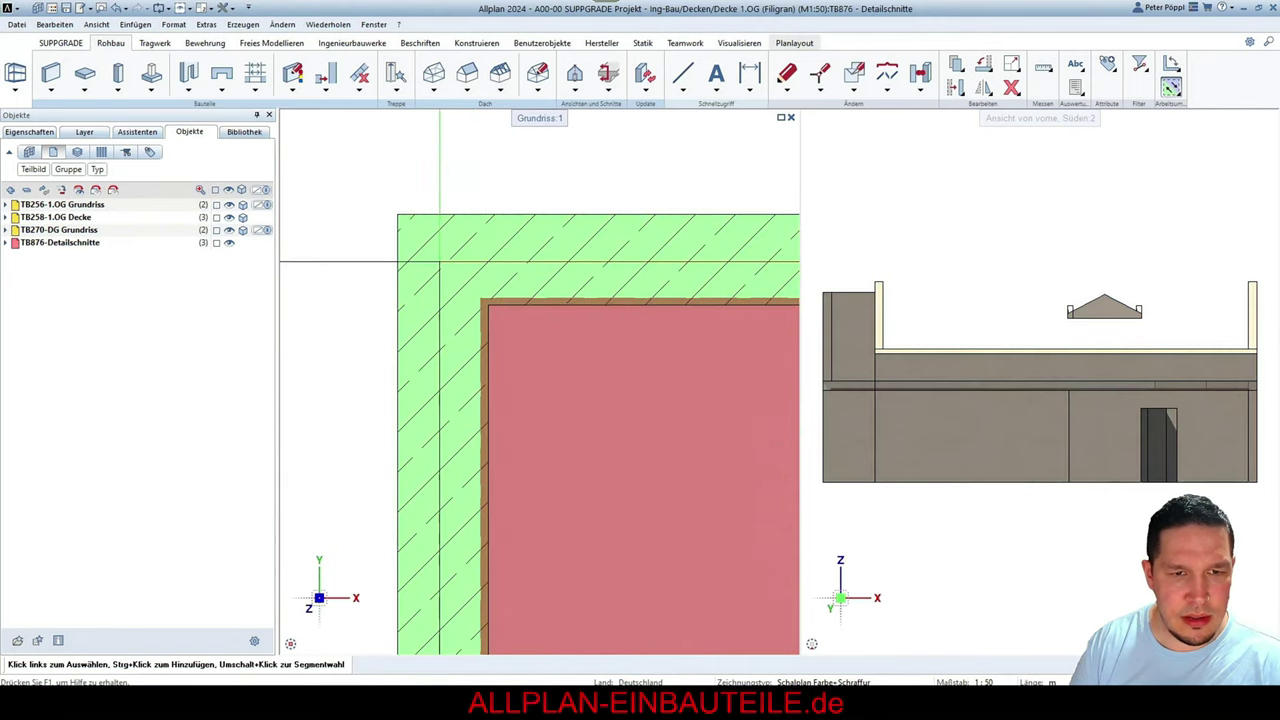
scroll(417, 256, "down", 4)
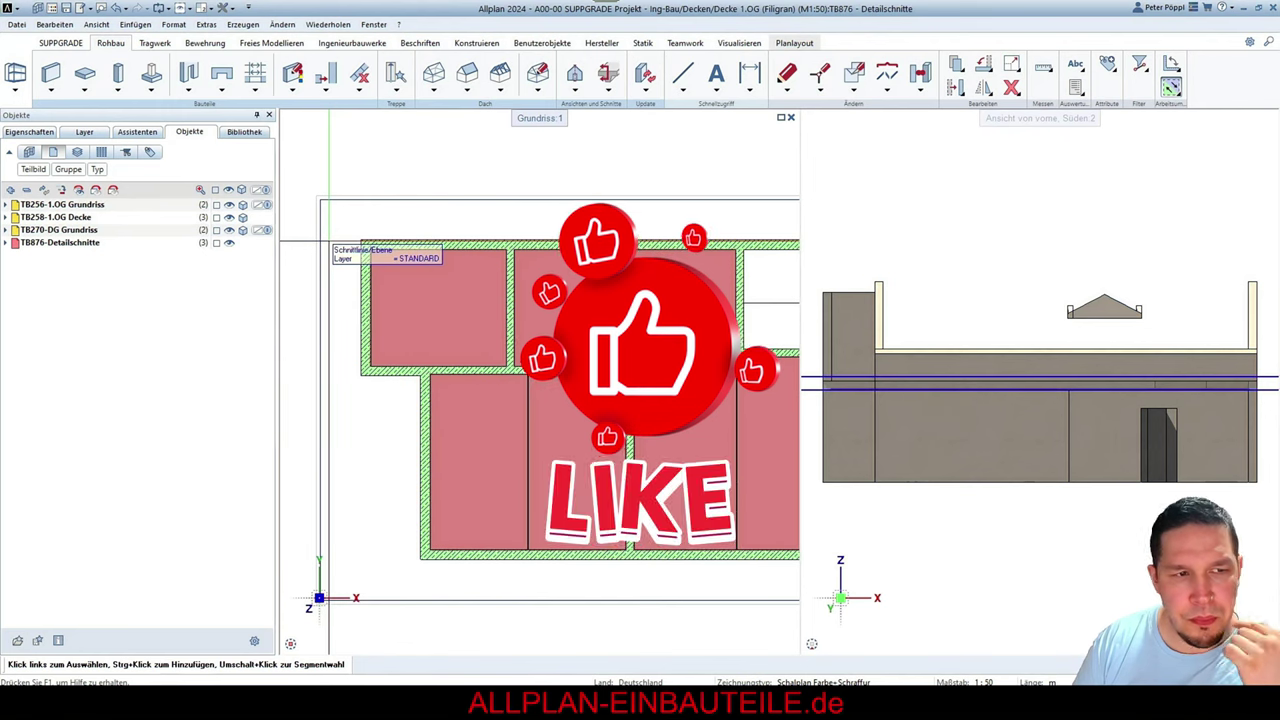
left_click(101, 153)
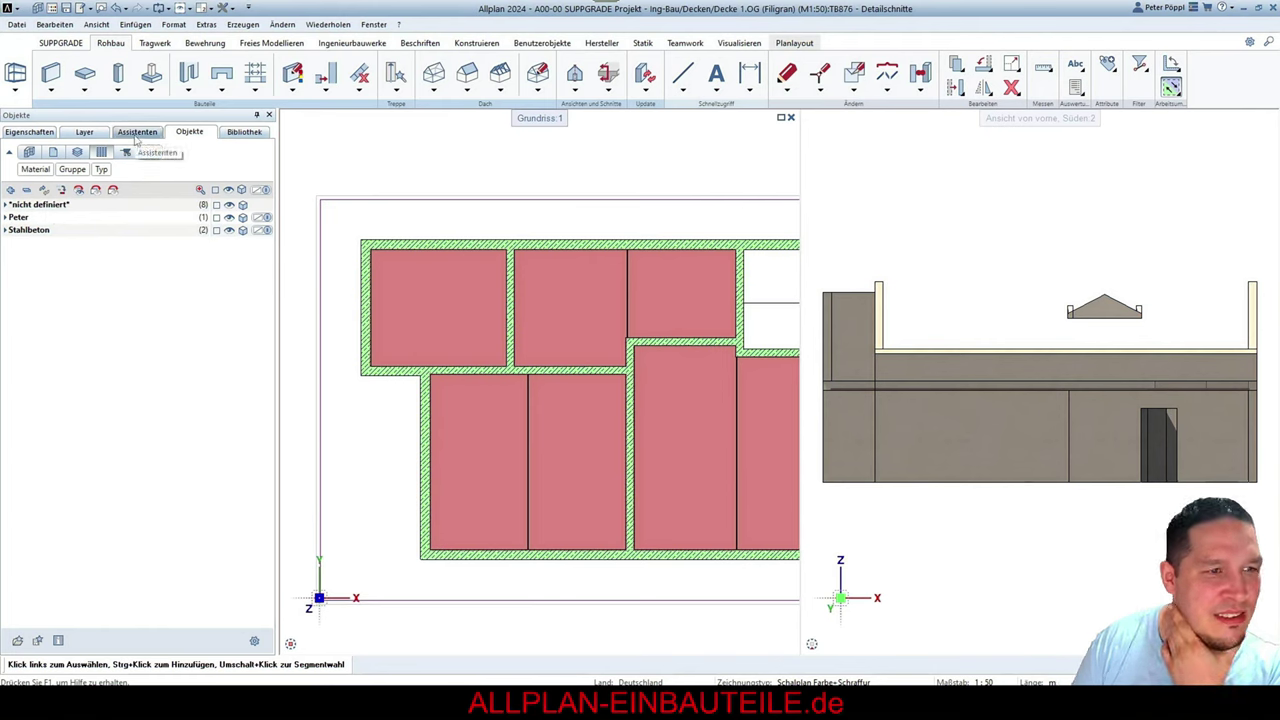
left_click(104, 132)
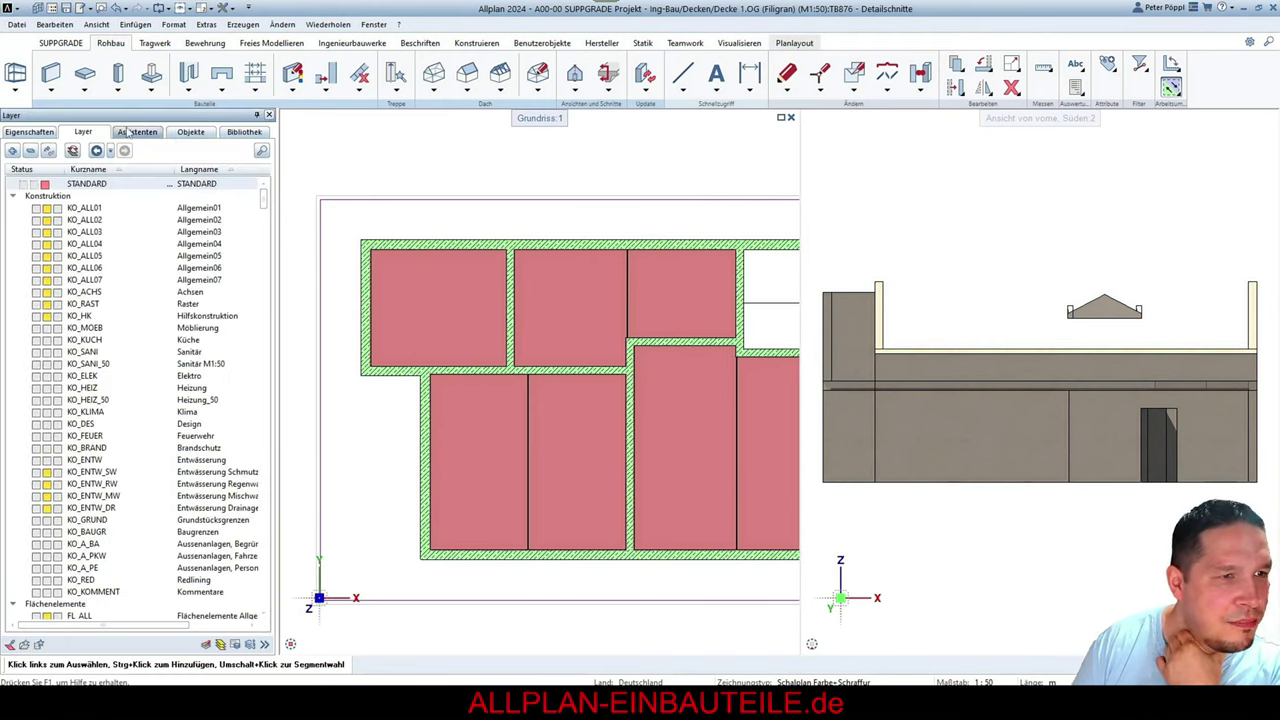
left_click(197, 135)
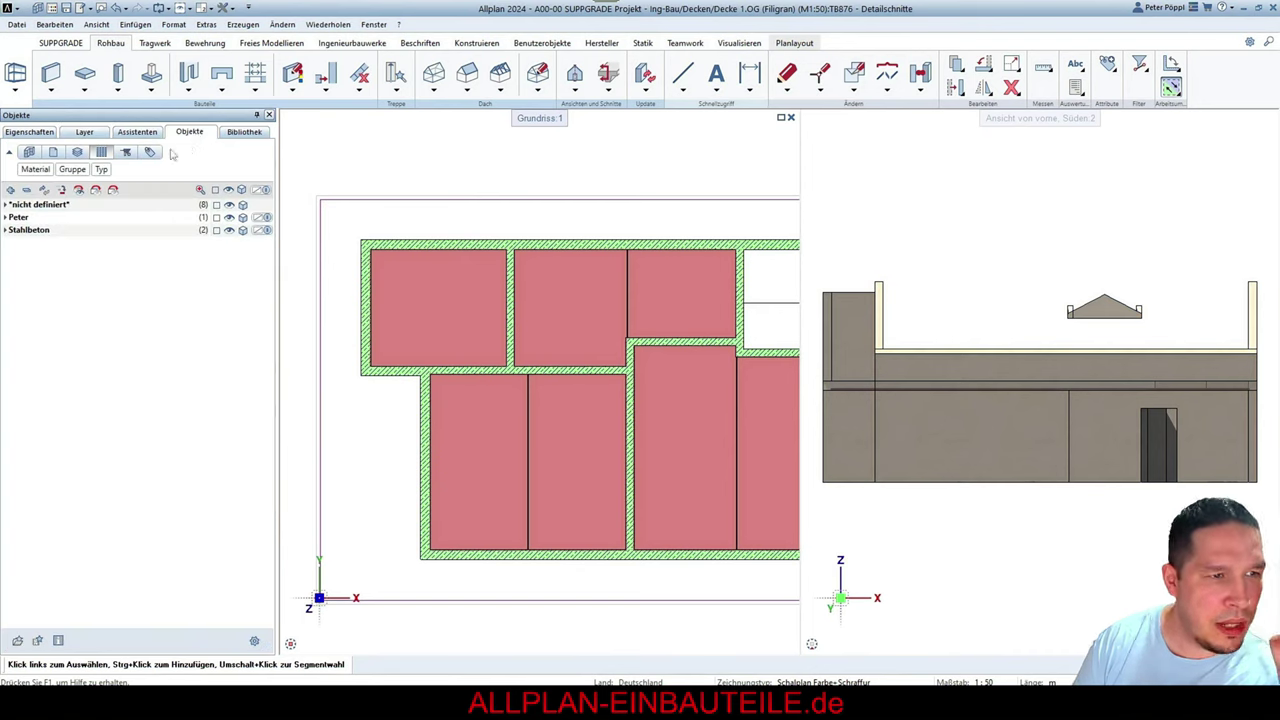
left_click(78, 152)
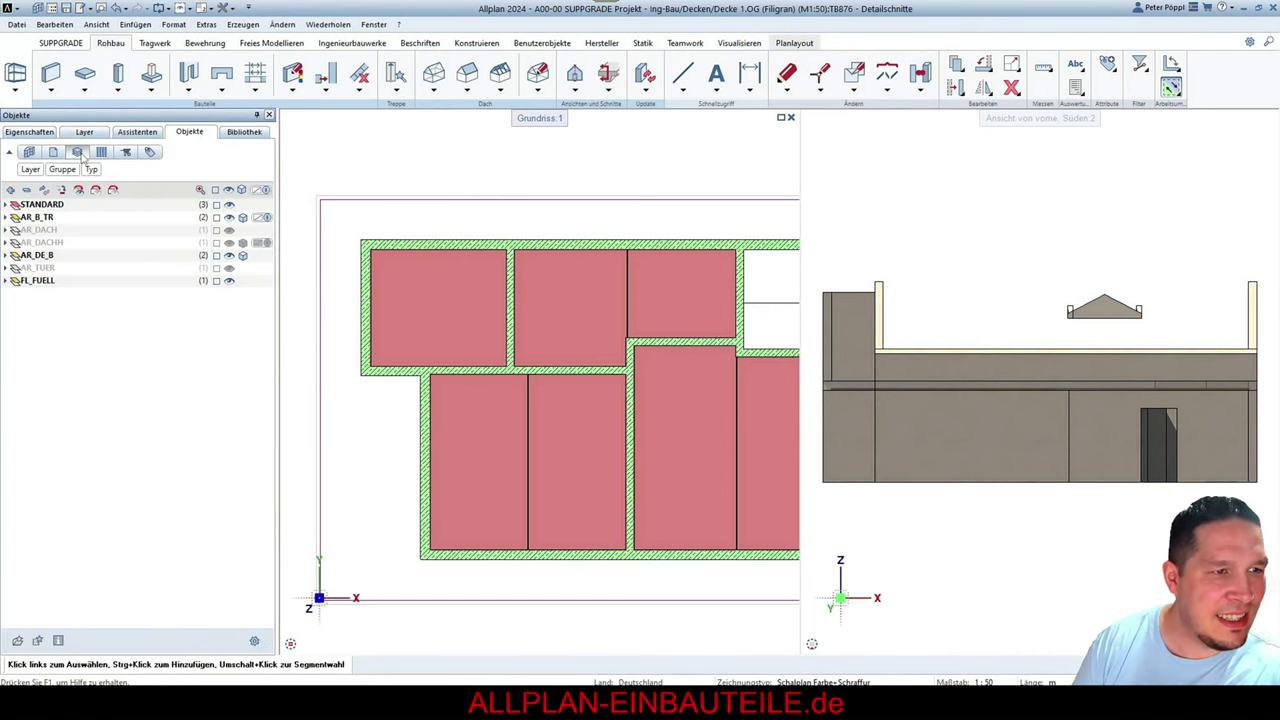
left_click(229, 281)
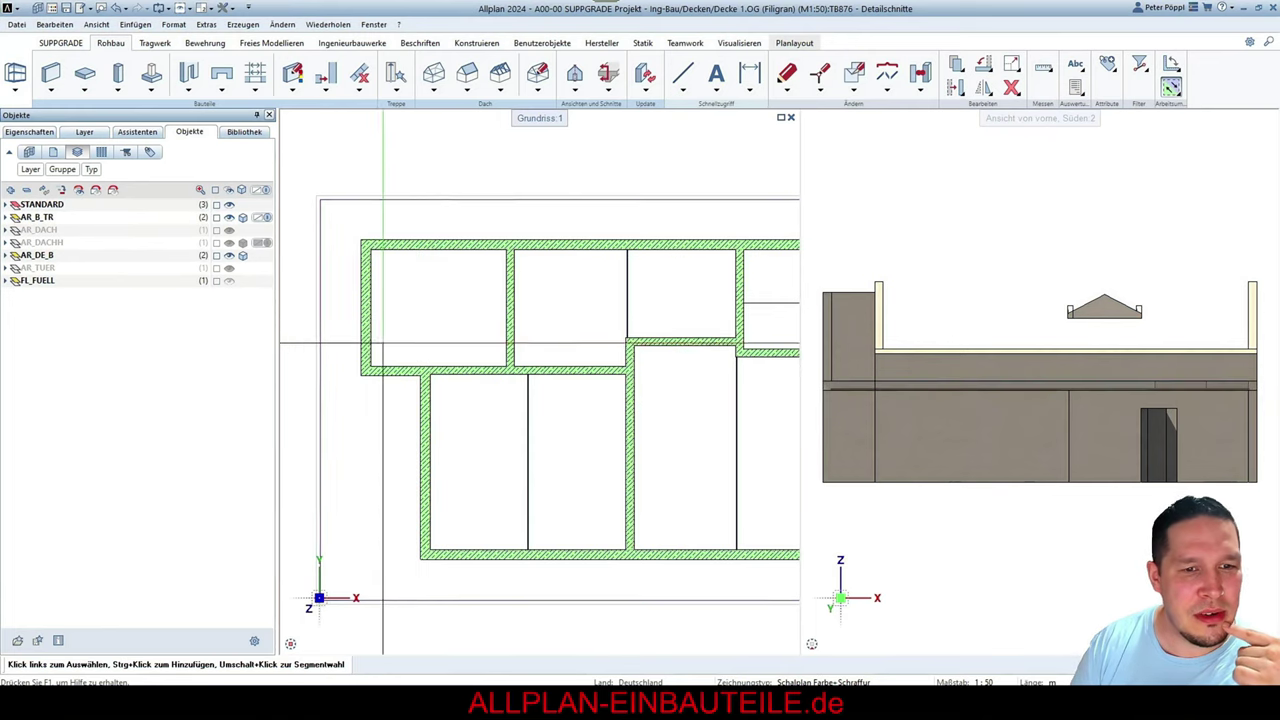
Toggle the AR_B_TR wall layer off and on to compare the slab fields in the plan and the section
left_click(229, 218)
left_click(229, 218)
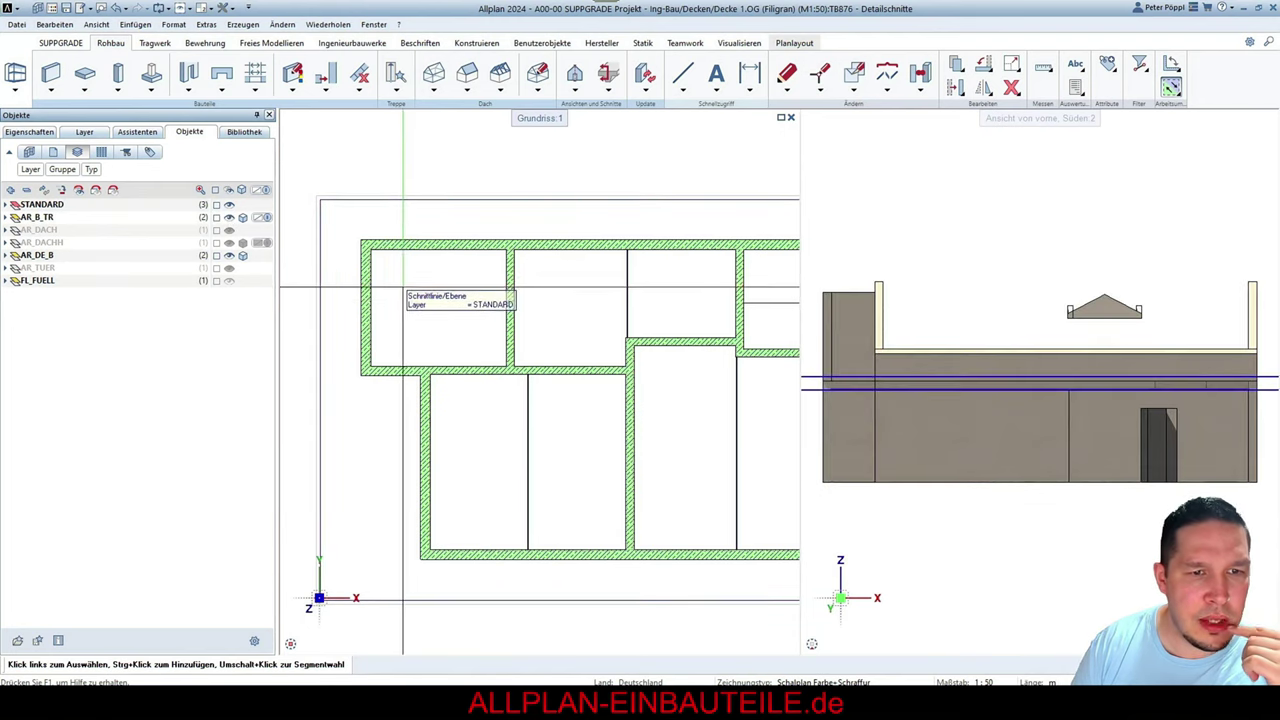
scroll(462, 394, "down", 3)
scroll(520, 390, "down", 2)
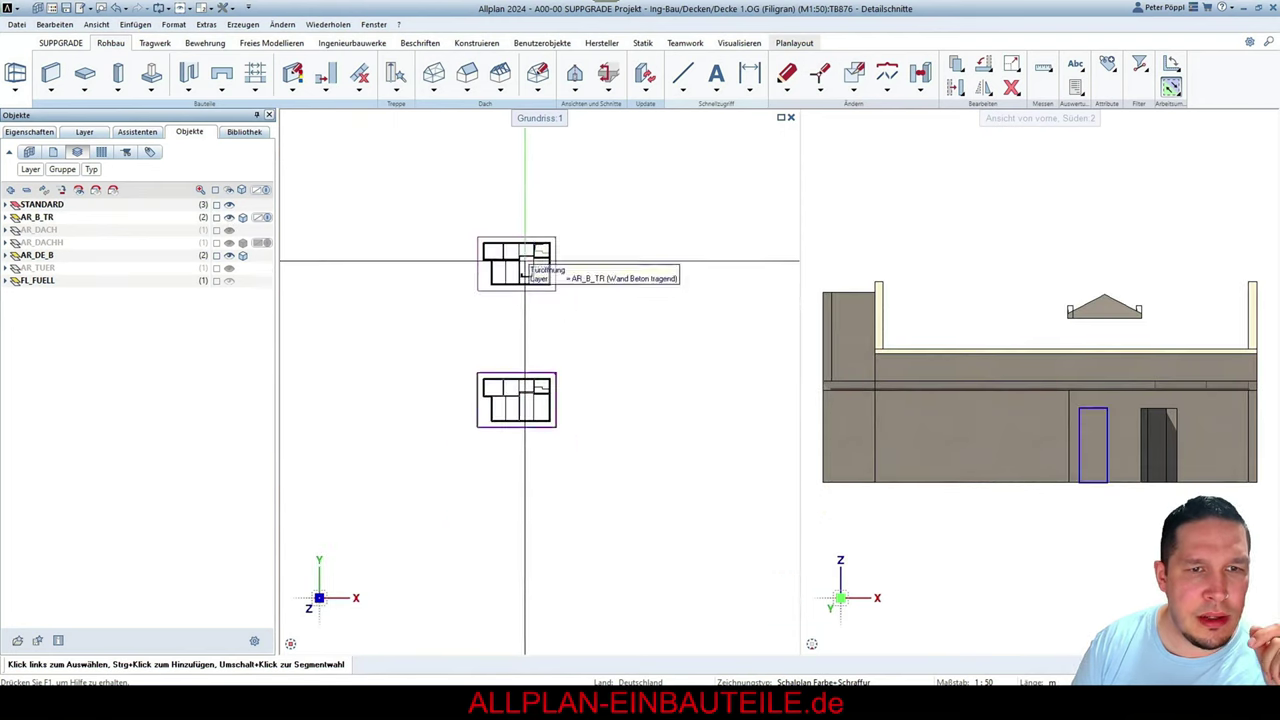
scroll(557, 263, "up", 4)
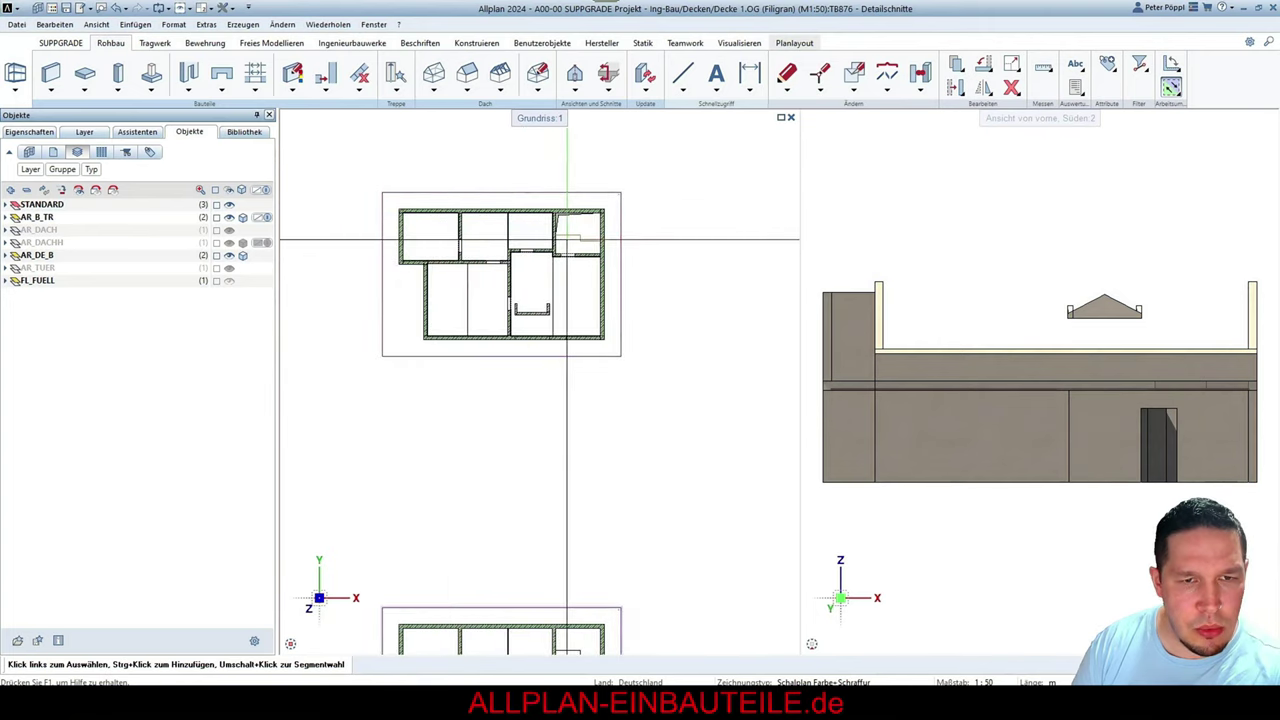
left_click(229, 217)
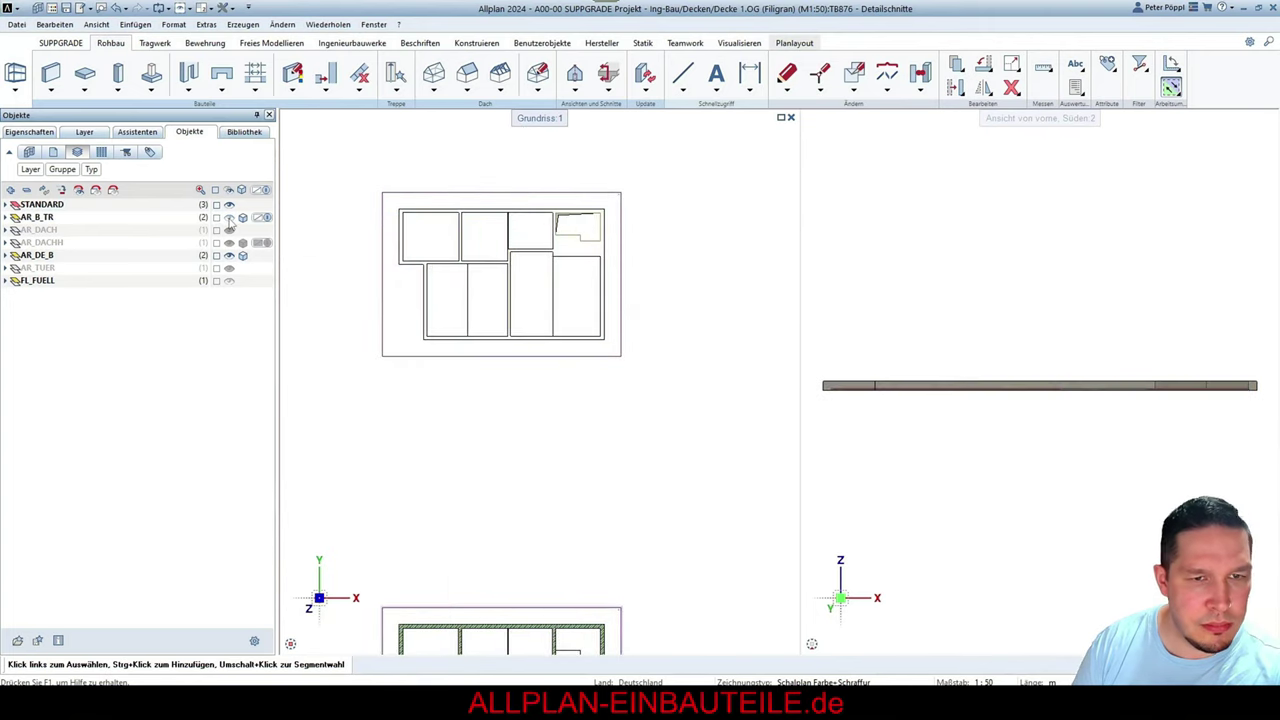
left_click(229, 217)
scroll(515, 375, "down", 2)
scroll(531, 372, "up", 2)
scroll(531, 372, "up", 2)
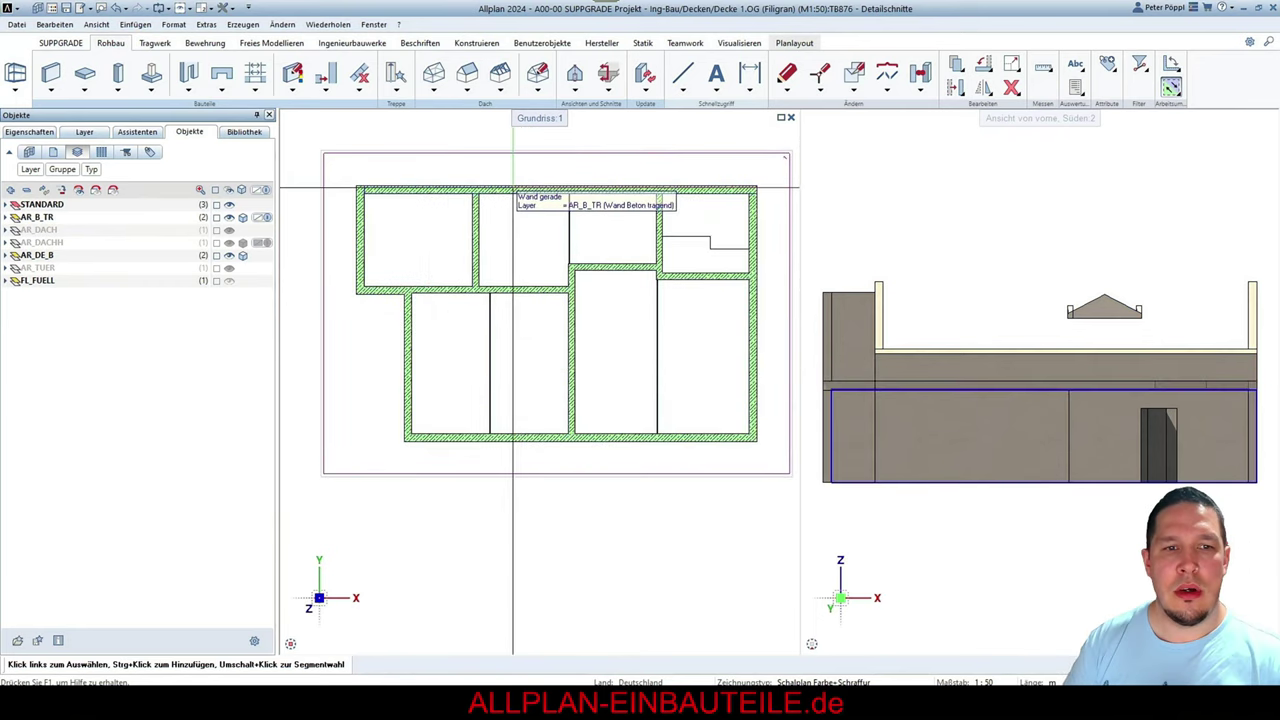
Start a Beschriftung for the slab in the section's upper-left room with Positionsnummer as the label attribute
left_click(1075, 65)
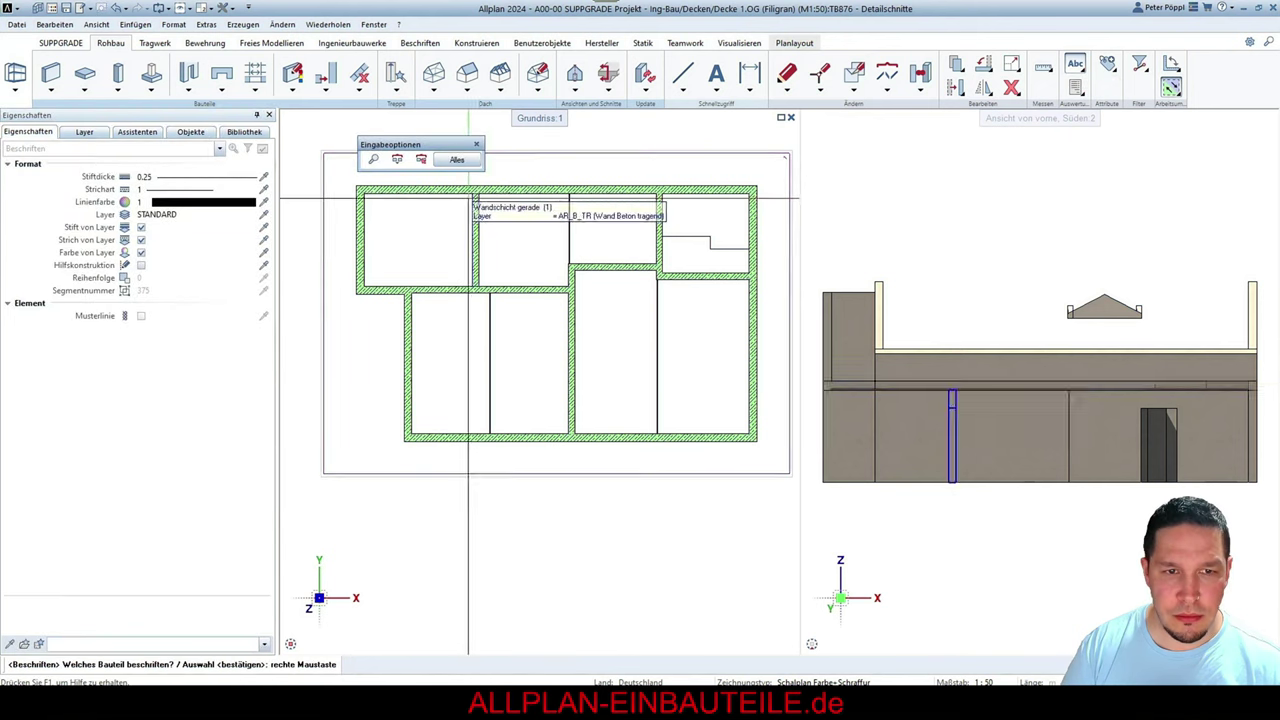
scroll(466, 188, "up", 4)
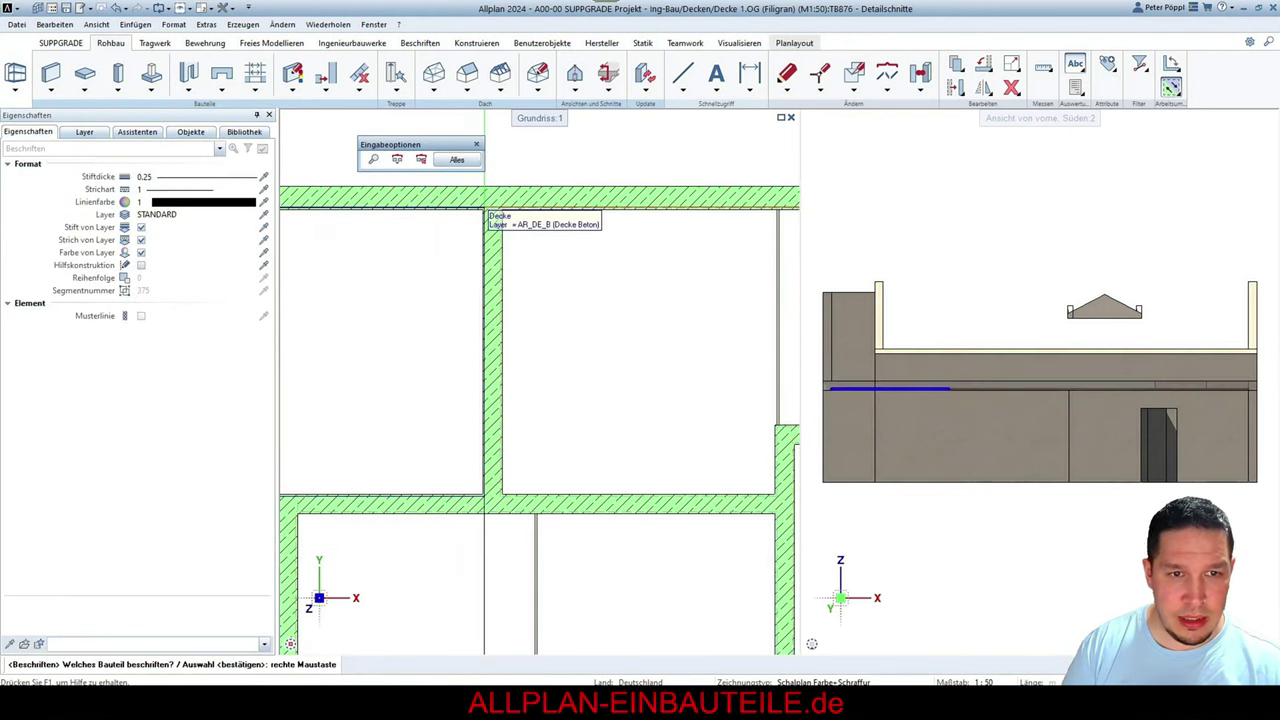
scroll(558, 208, "down", 3)
left_click(571, 277)
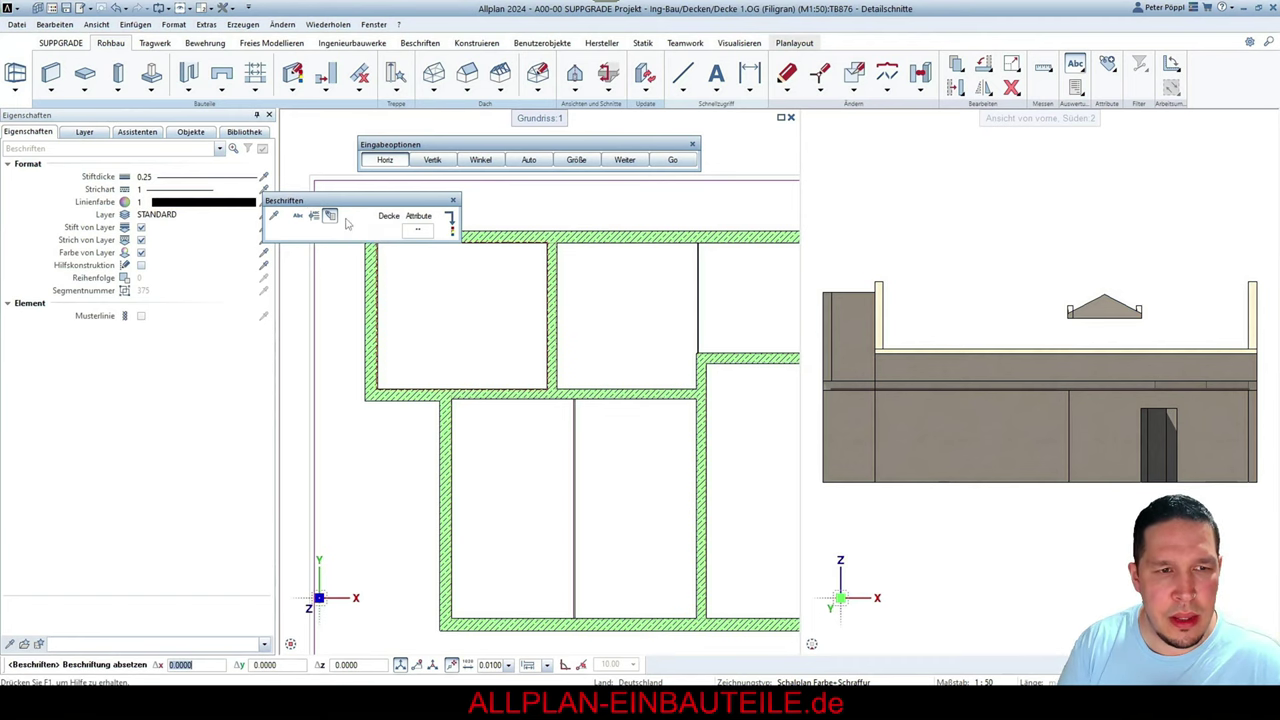
left_click(417, 232)
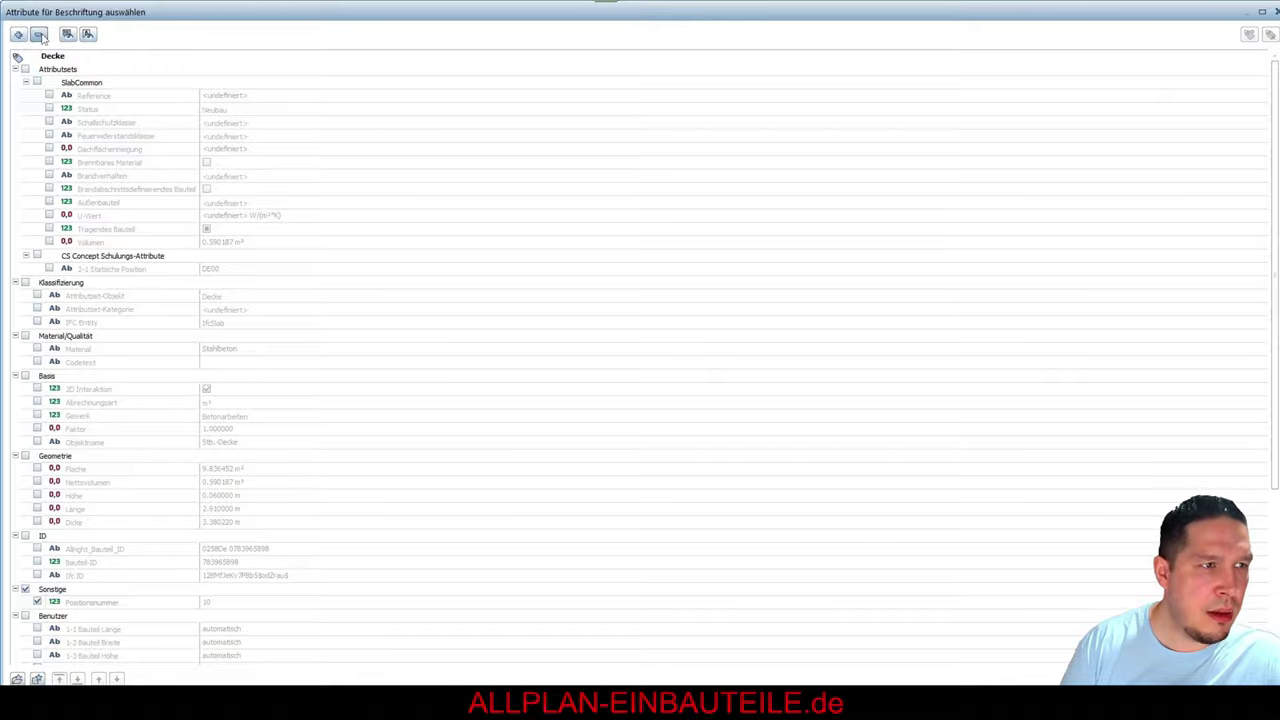
left_click(39, 34)
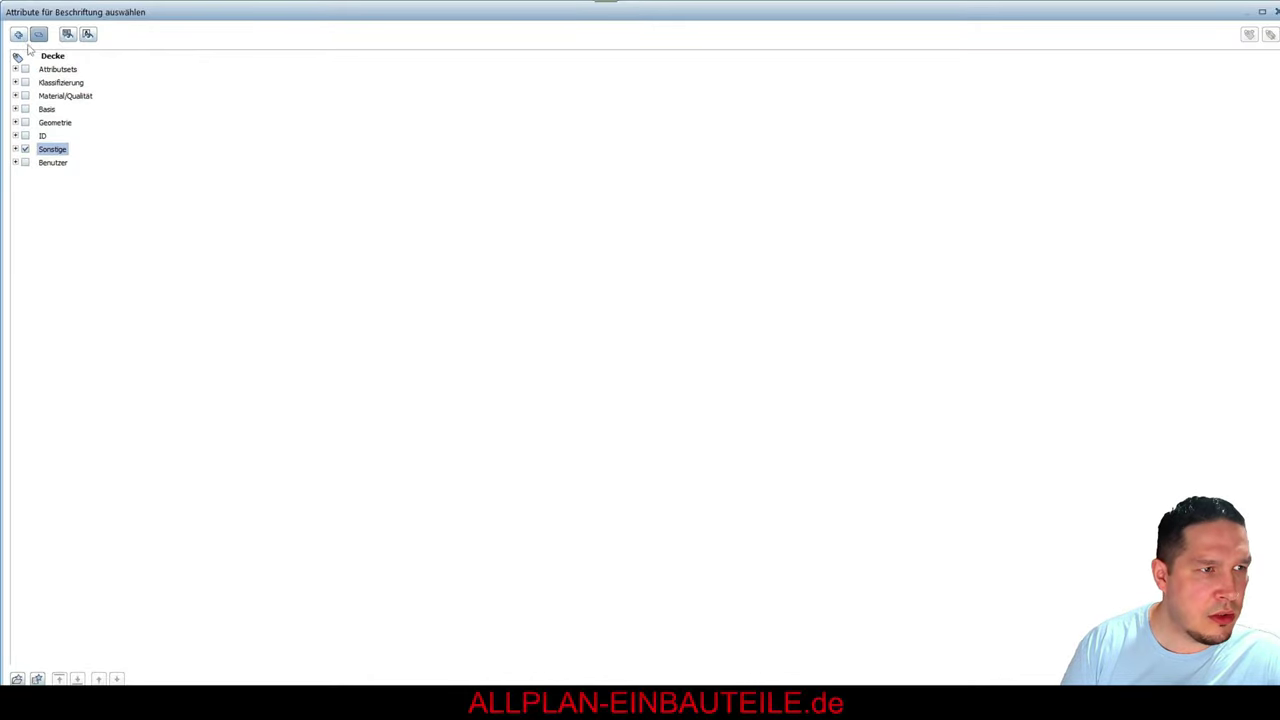
left_click(15, 149)
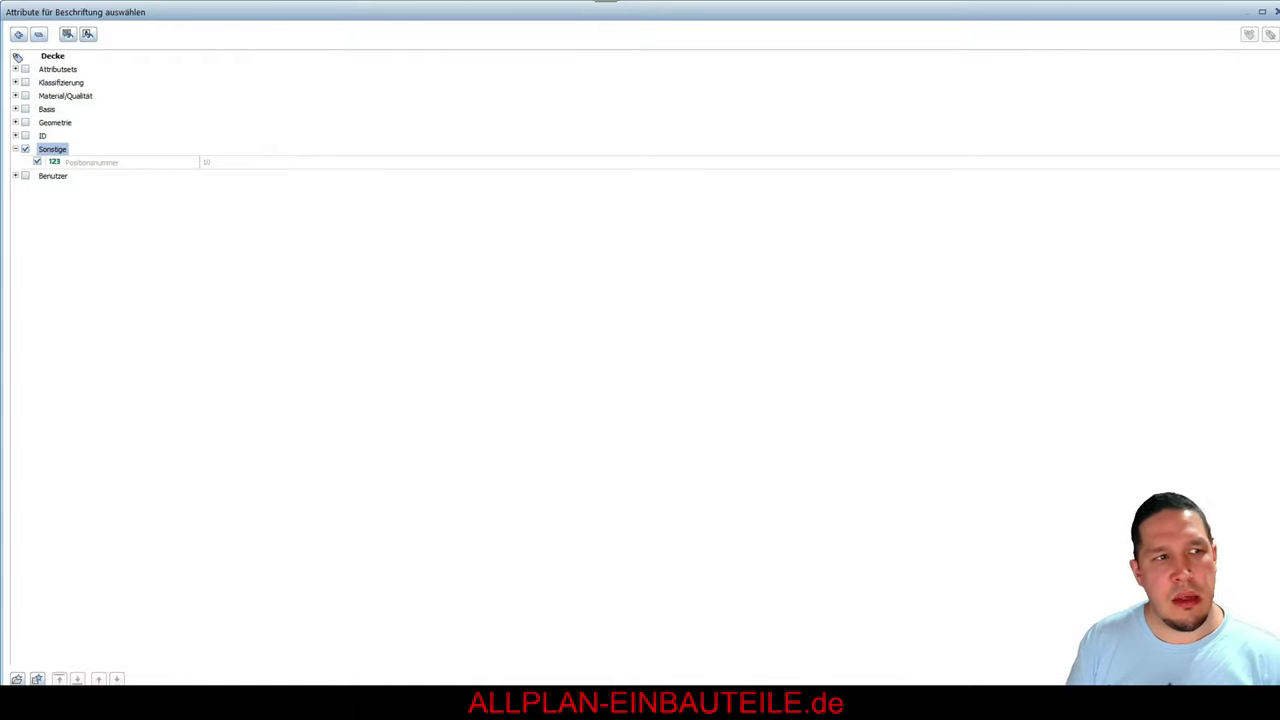
key("Return")
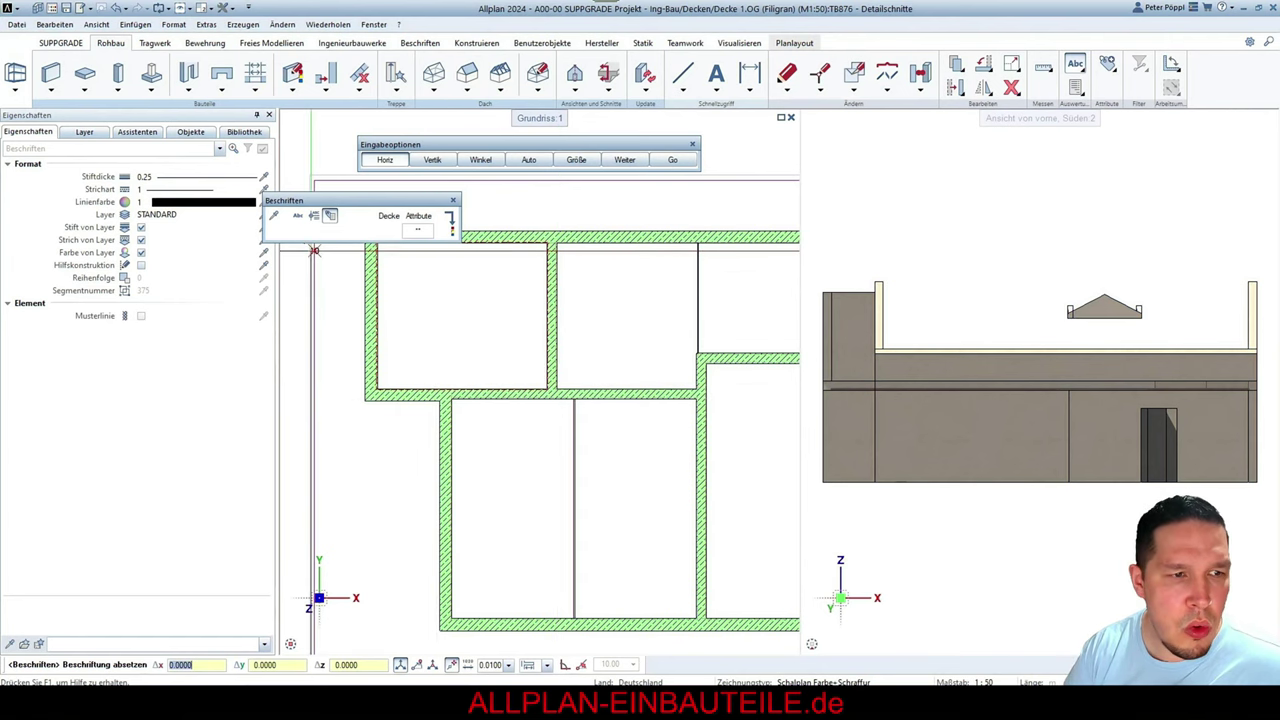
Open the label's text settings and set the text height to 4 mm
left_click(451, 224)
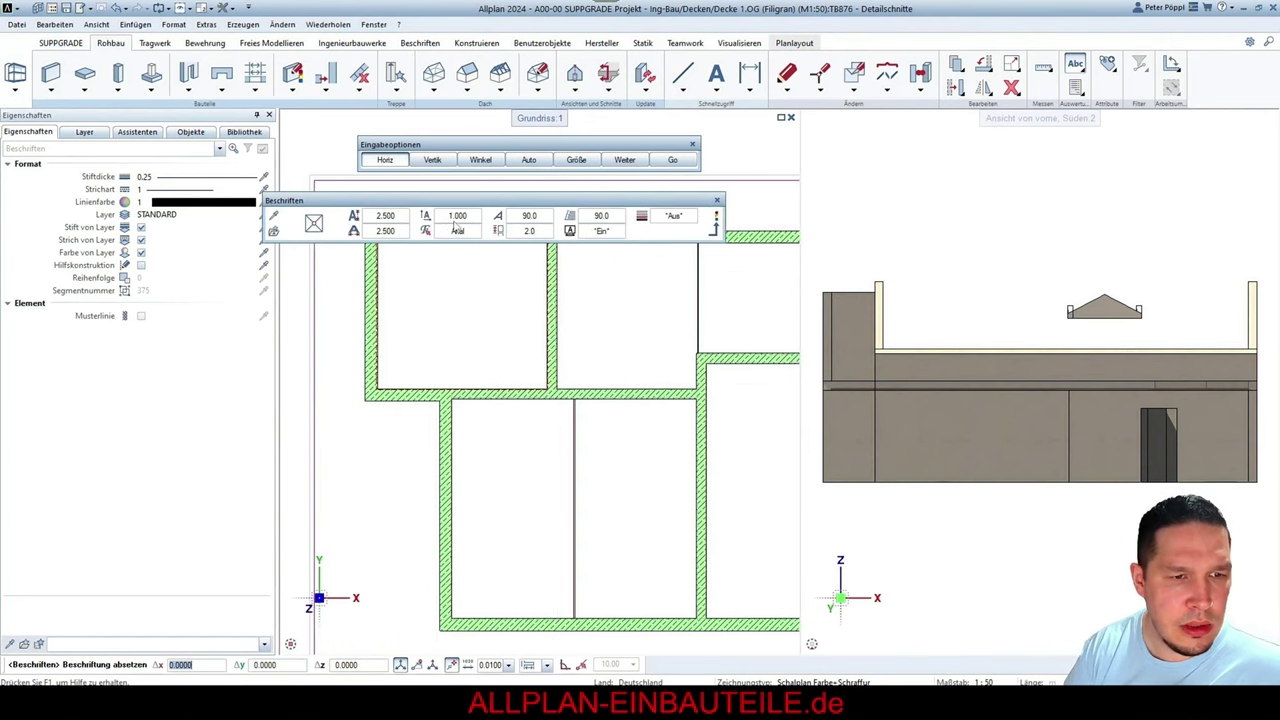
left_click(391, 216)
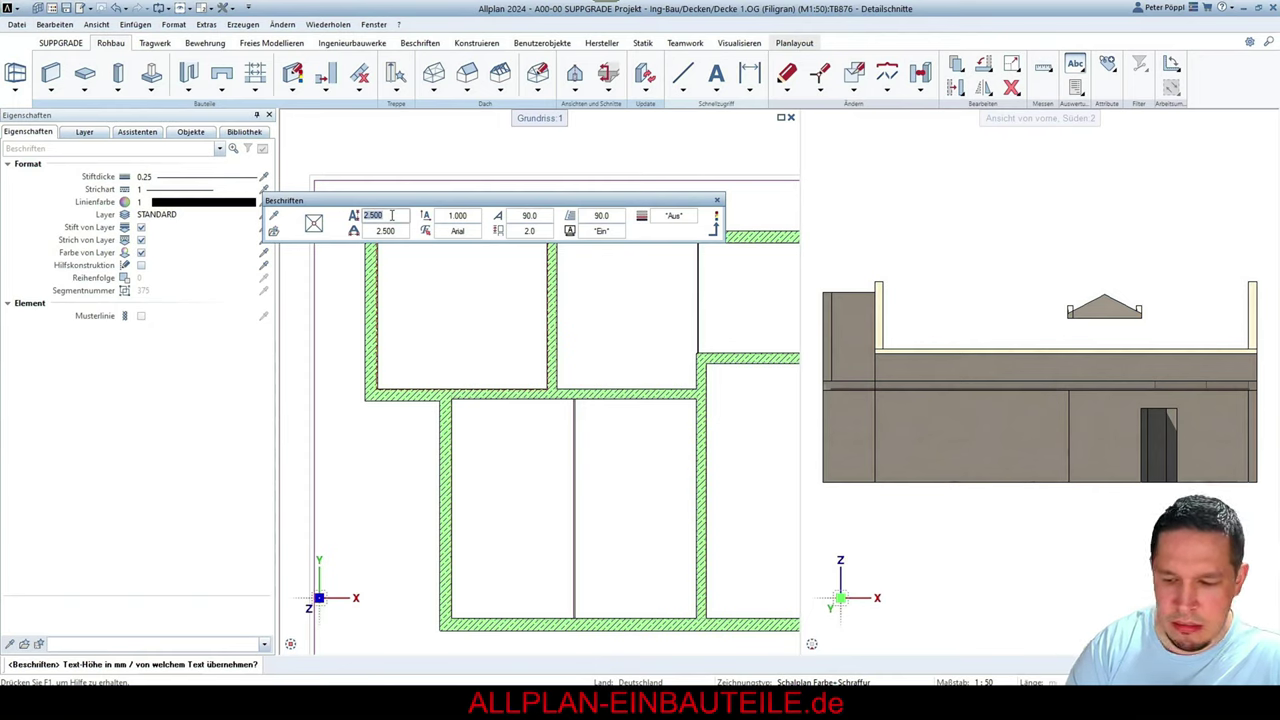
type("3")
key("Return")
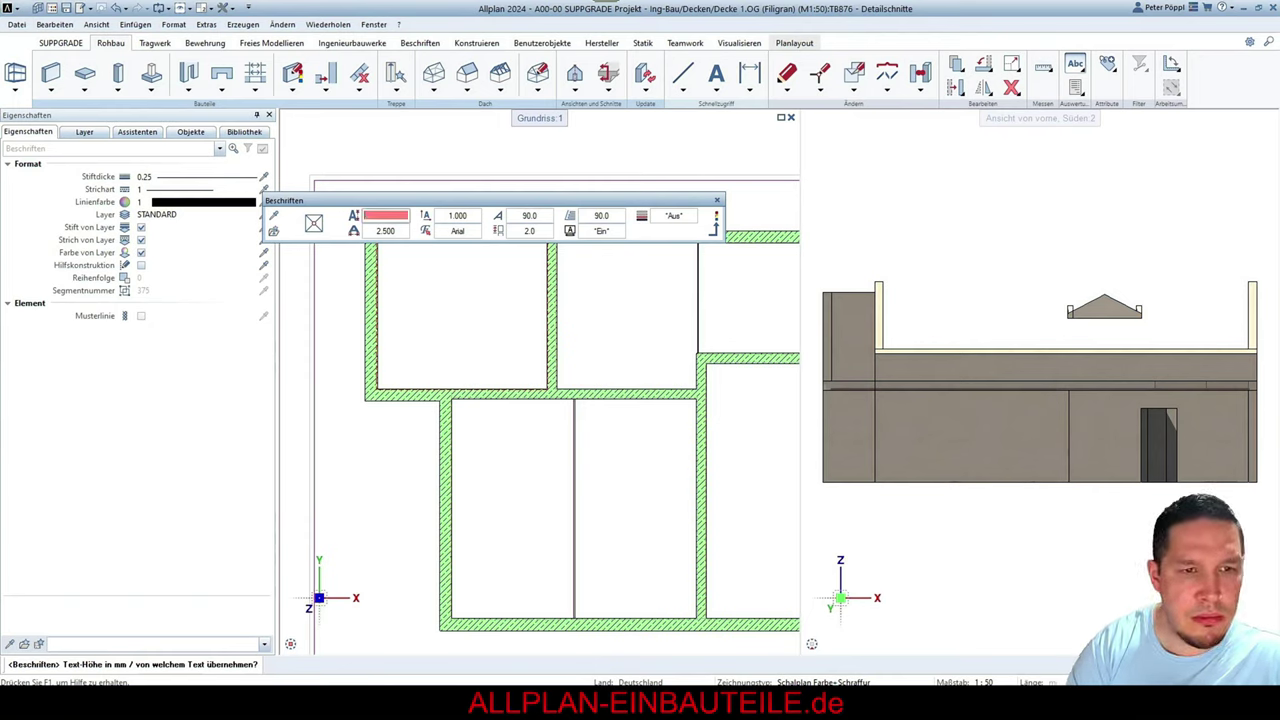
type("4")
key("Return")
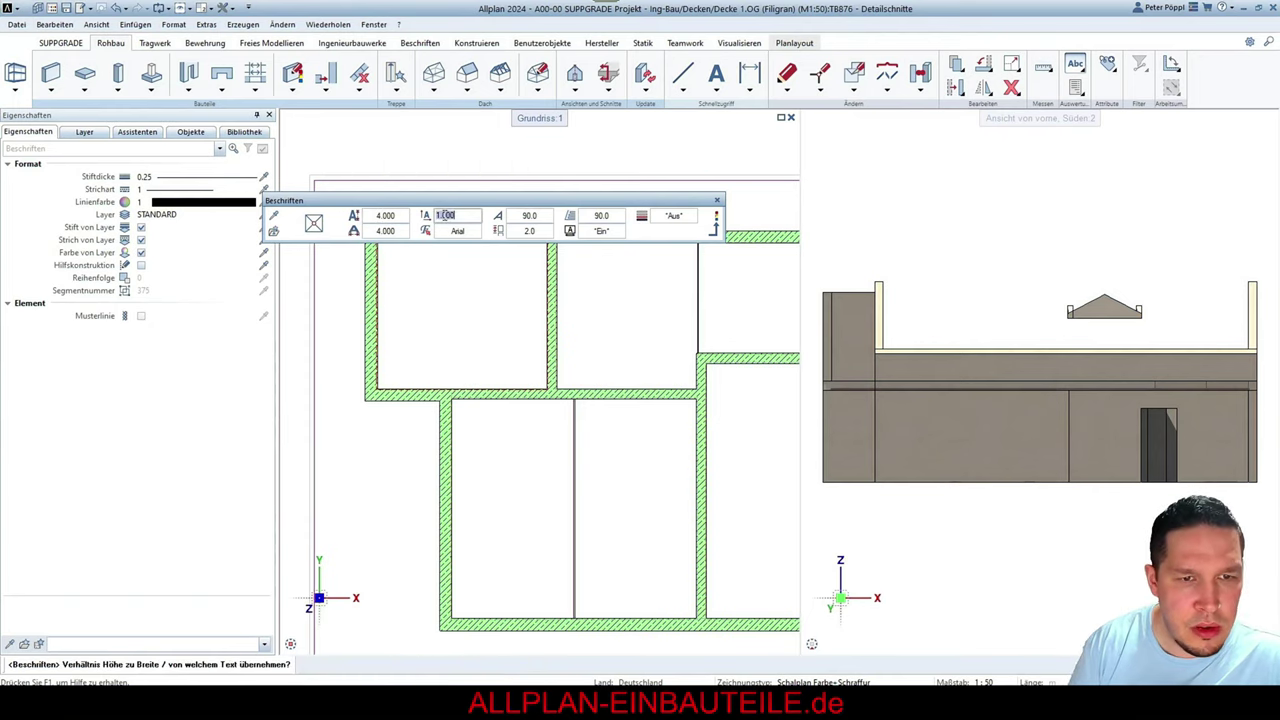
Set the label's height-to-width ratio to 1.25 and place it at the midpoint of the slab field's diagonal in the upper-left room
key("Return")
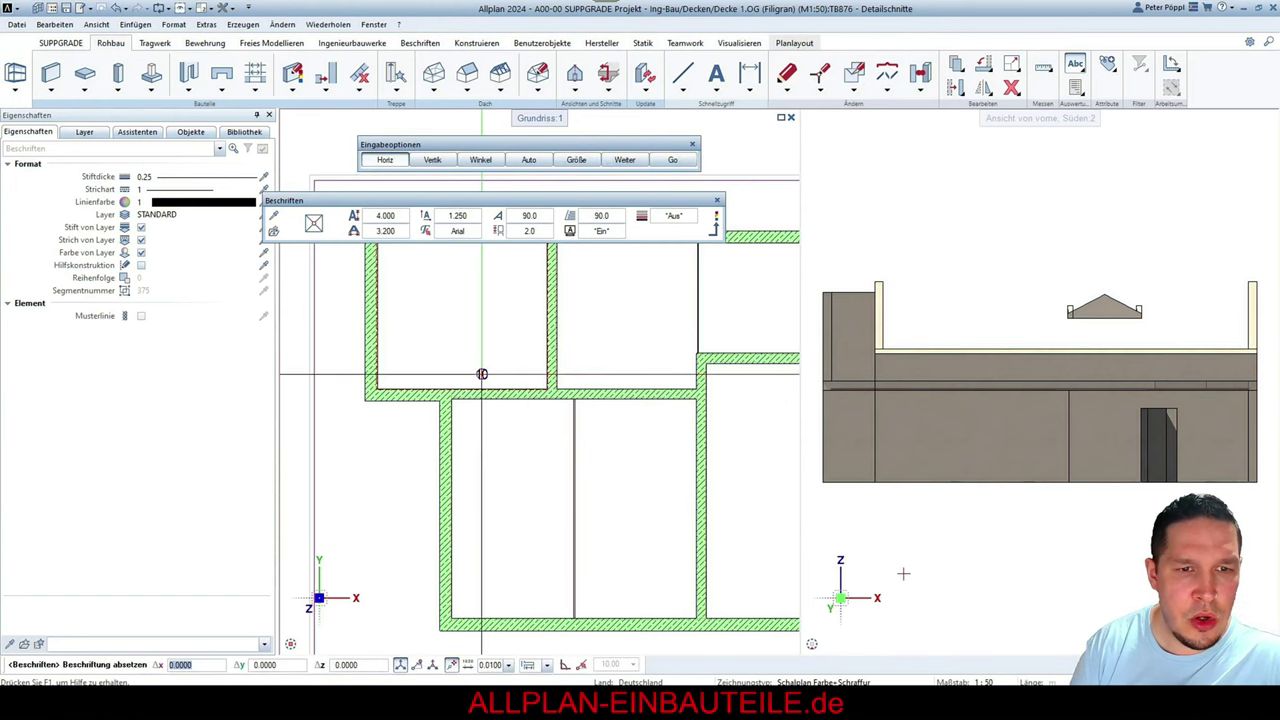
scroll(480, 371, "down", 5)
scroll(470, 340, "up", 5)
scroll(462, 330, "up", 5)
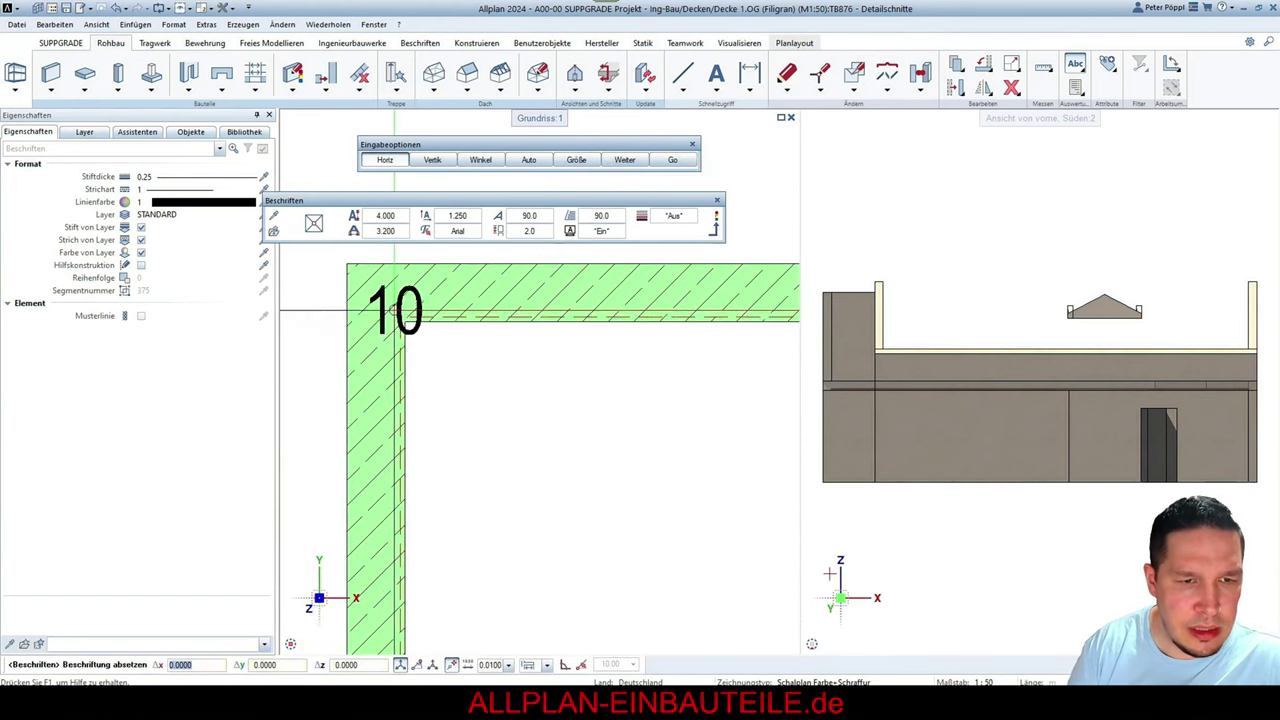
right_click(398, 317)
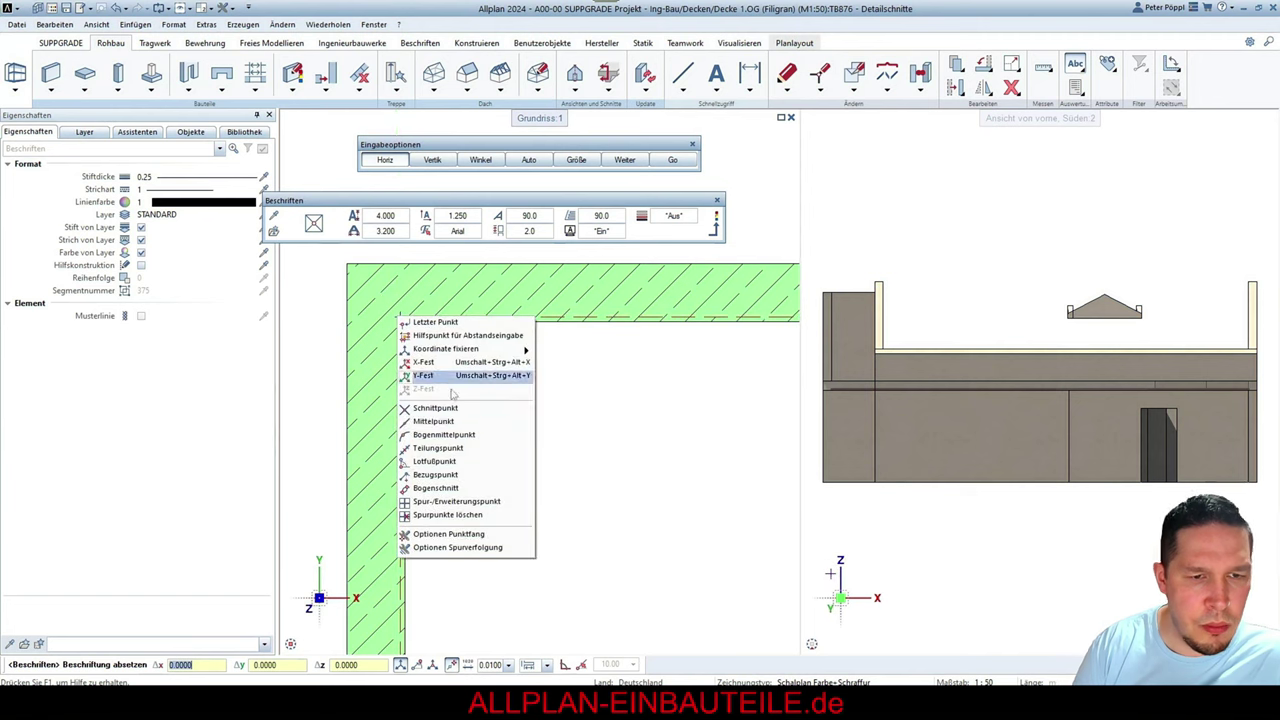
left_click(447, 423)
scroll(600, 484, "down", 5)
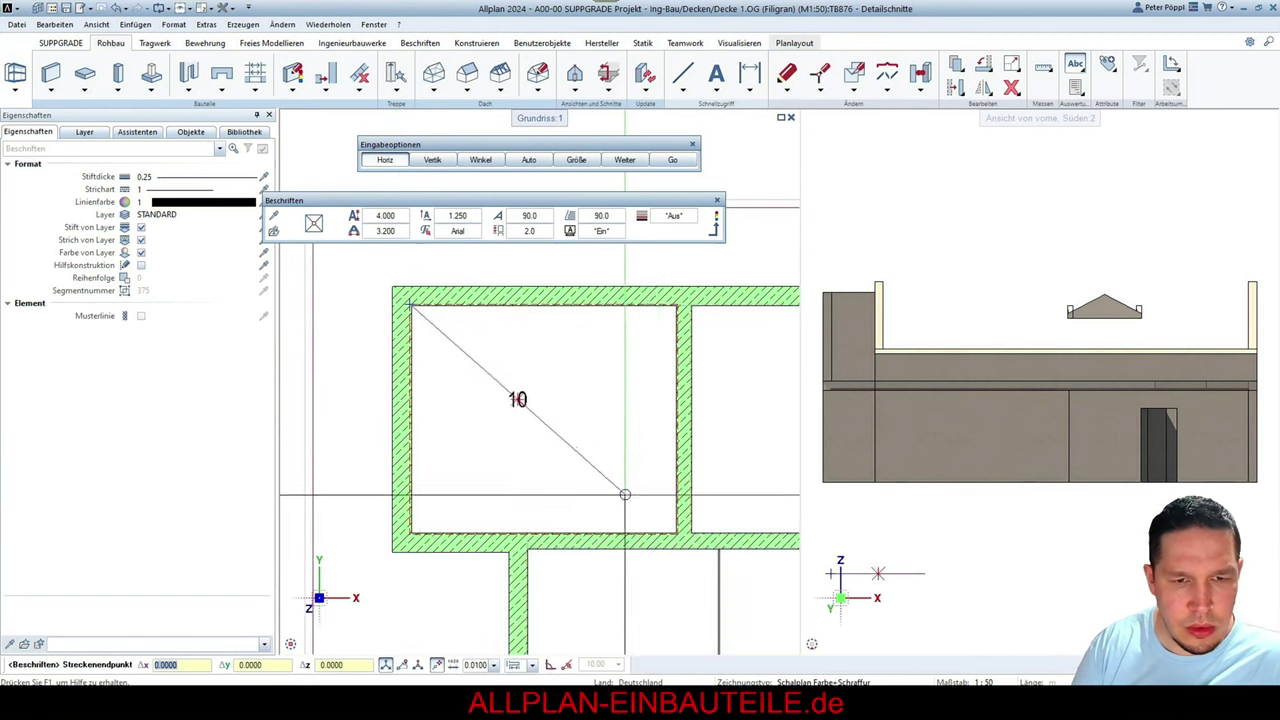
scroll(622, 476, "up", 5)
left_click(622, 476)
scroll(622, 476, "down", 10)
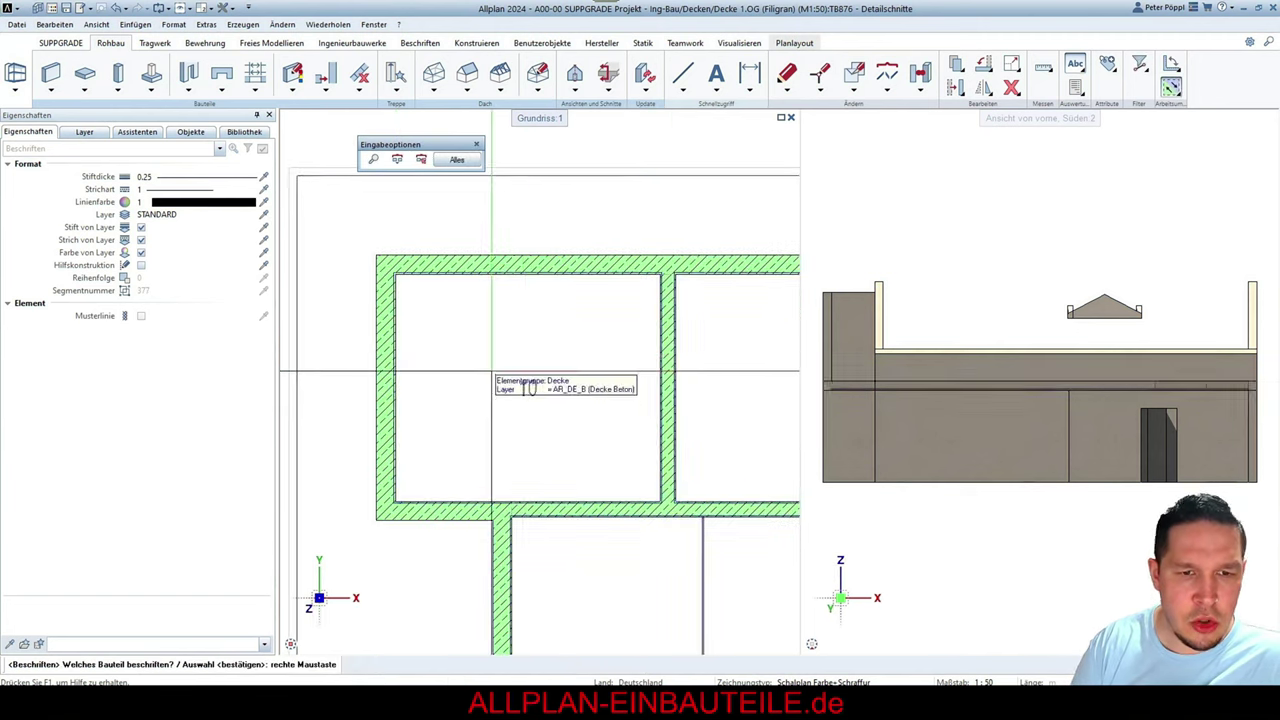
key("Escape")
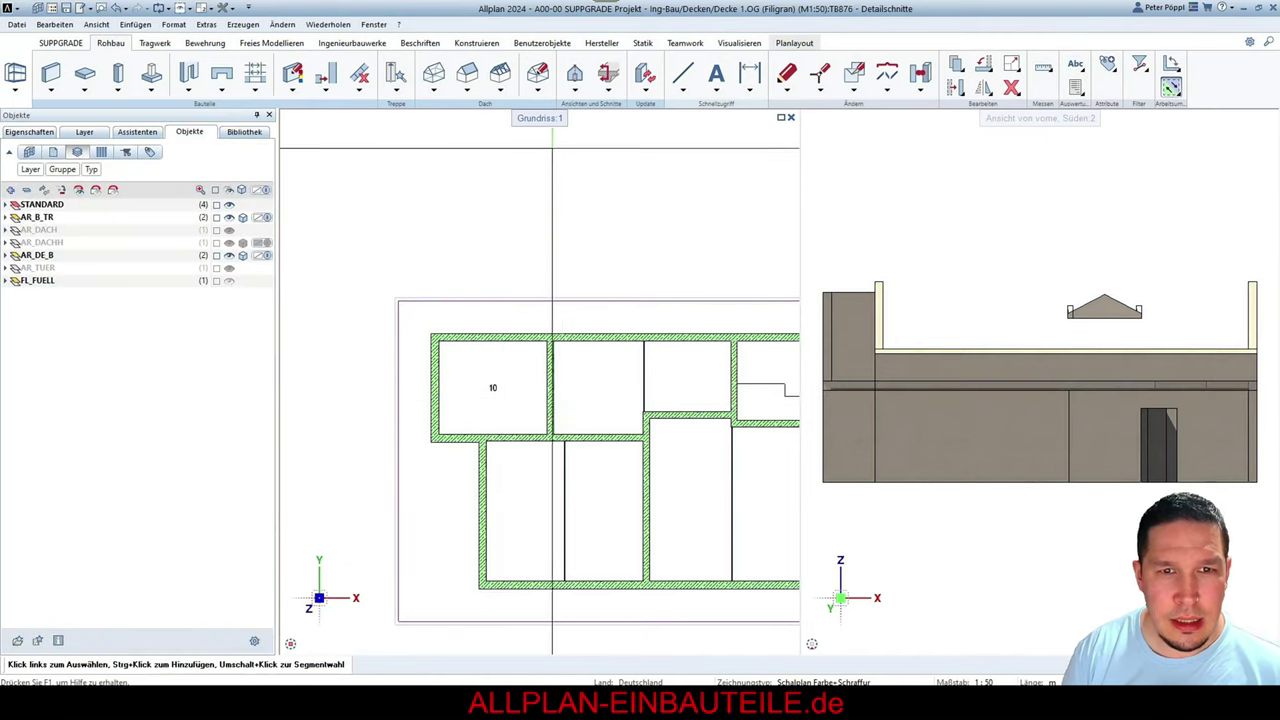
Start an associative label for the Filigran slab field above the central wall offset in the section, with Positionsnummer as its only attribute
left_click(575, 91)
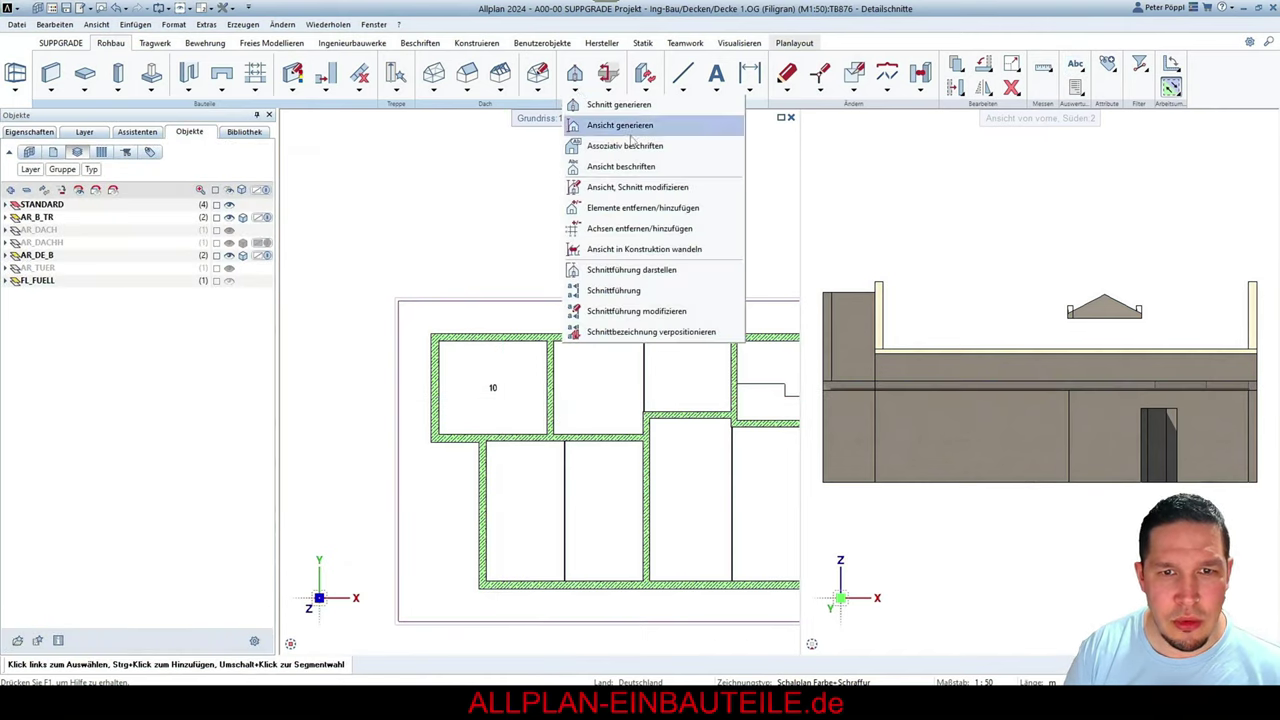
left_click(600, 145)
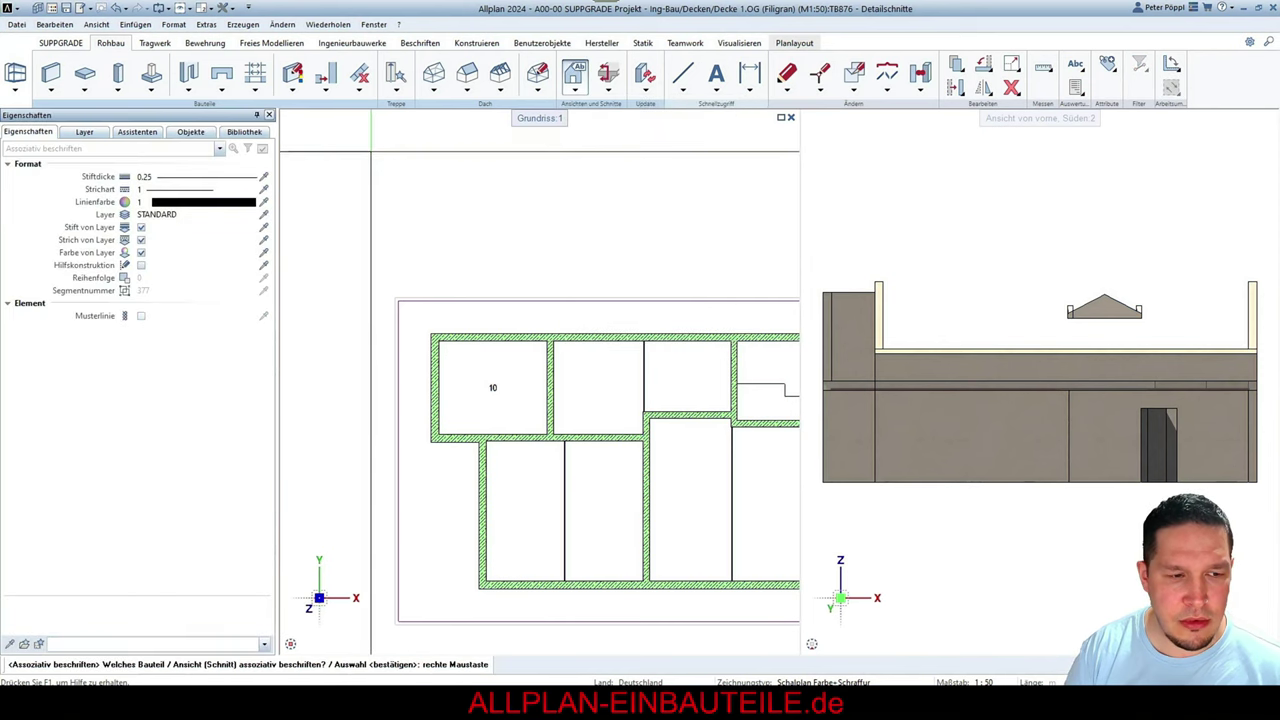
left_click(394, 309)
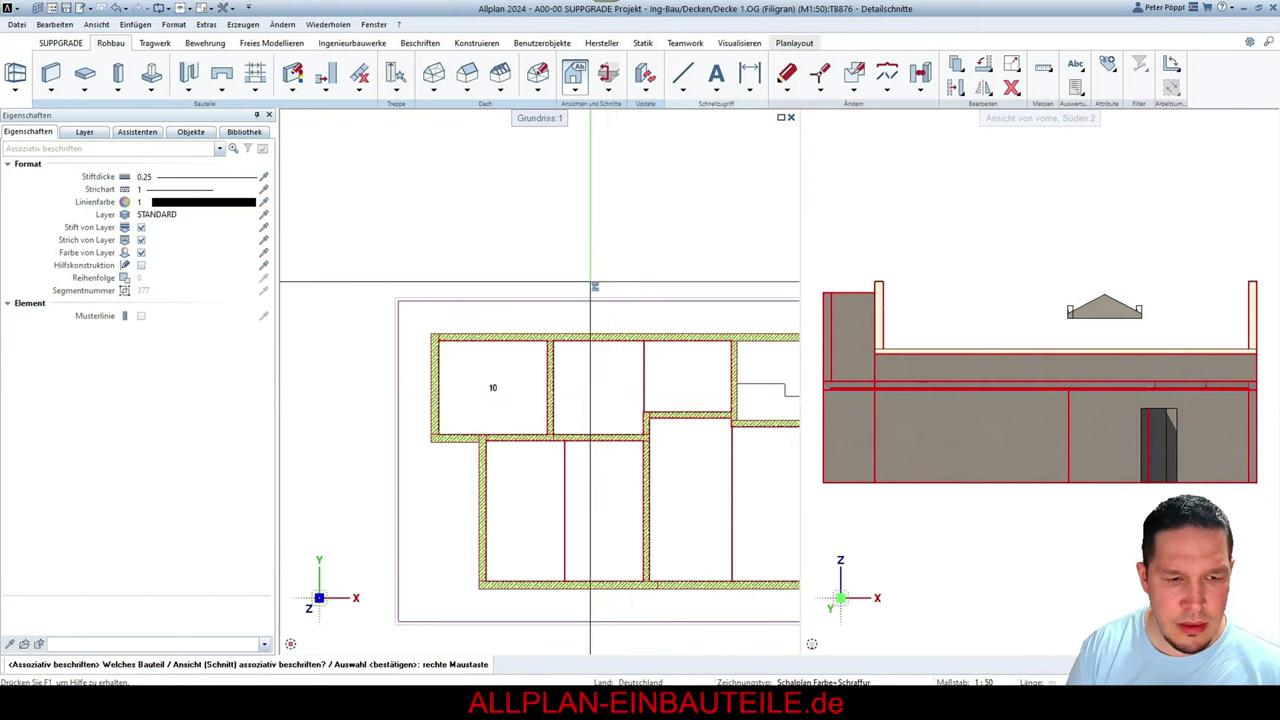
right_click(595, 400)
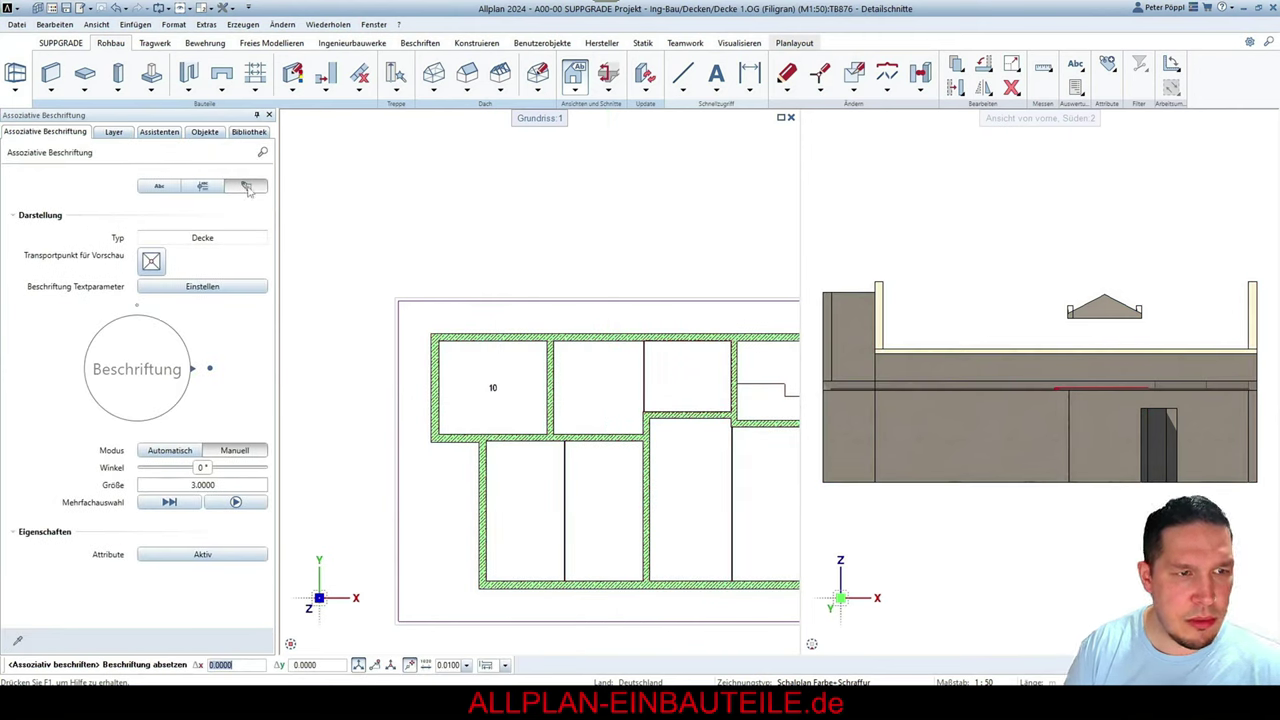
left_click(220, 556)
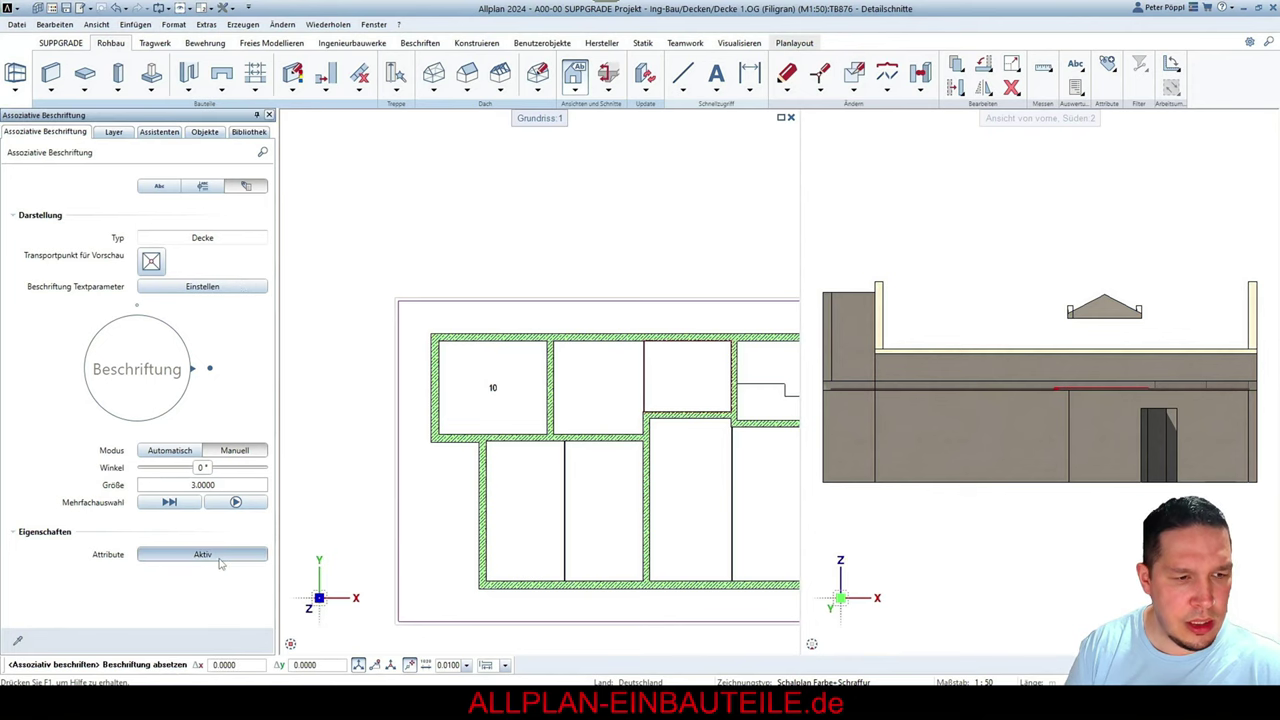
left_click(38, 34)
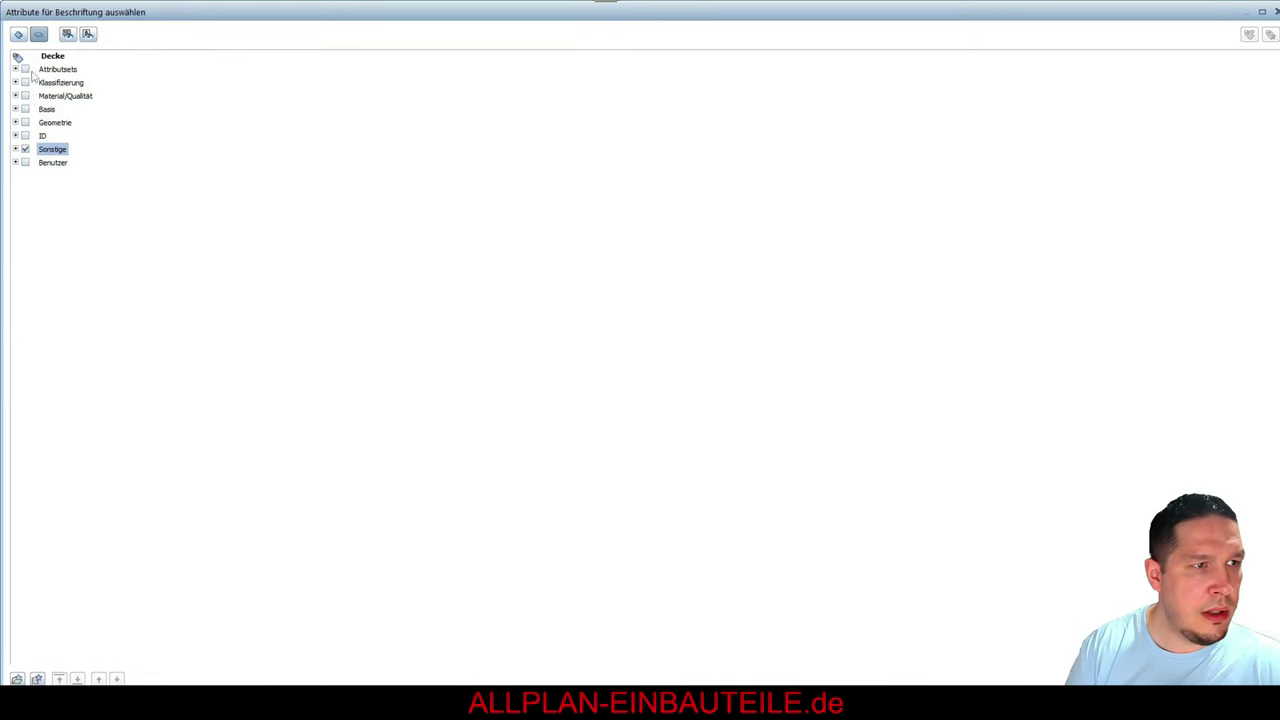
left_click(24, 149)
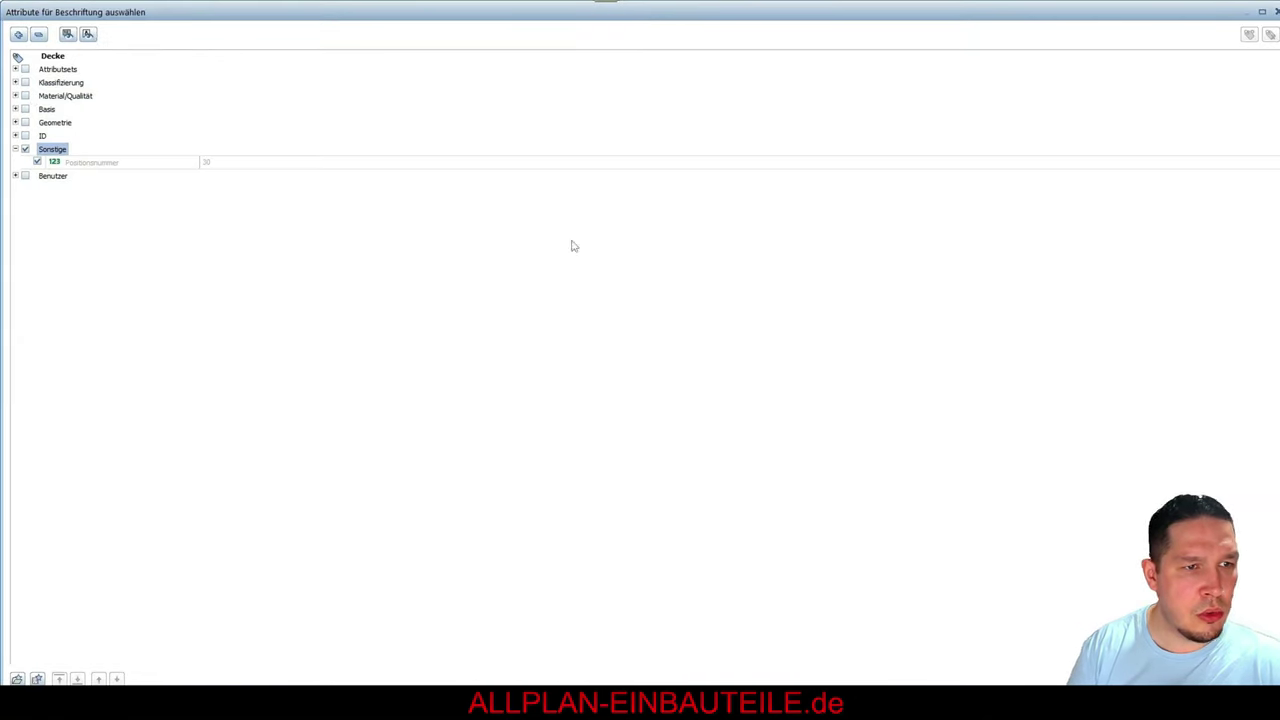
key("Return")
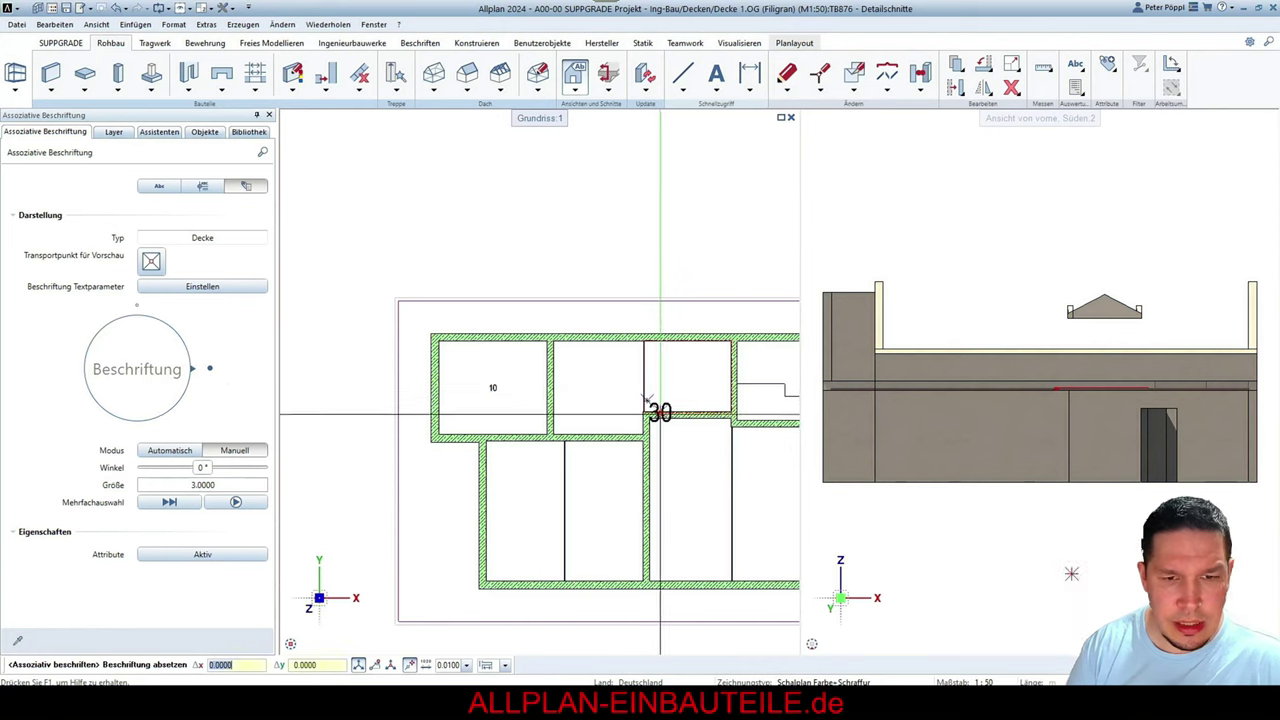
Place the associative position-number label at the midpoint of the slab field's diagonal and end the labelling
scroll(663, 335, "up", 3)
scroll(672, 369, "down", 3)
scroll(630, 357, "up", 6)
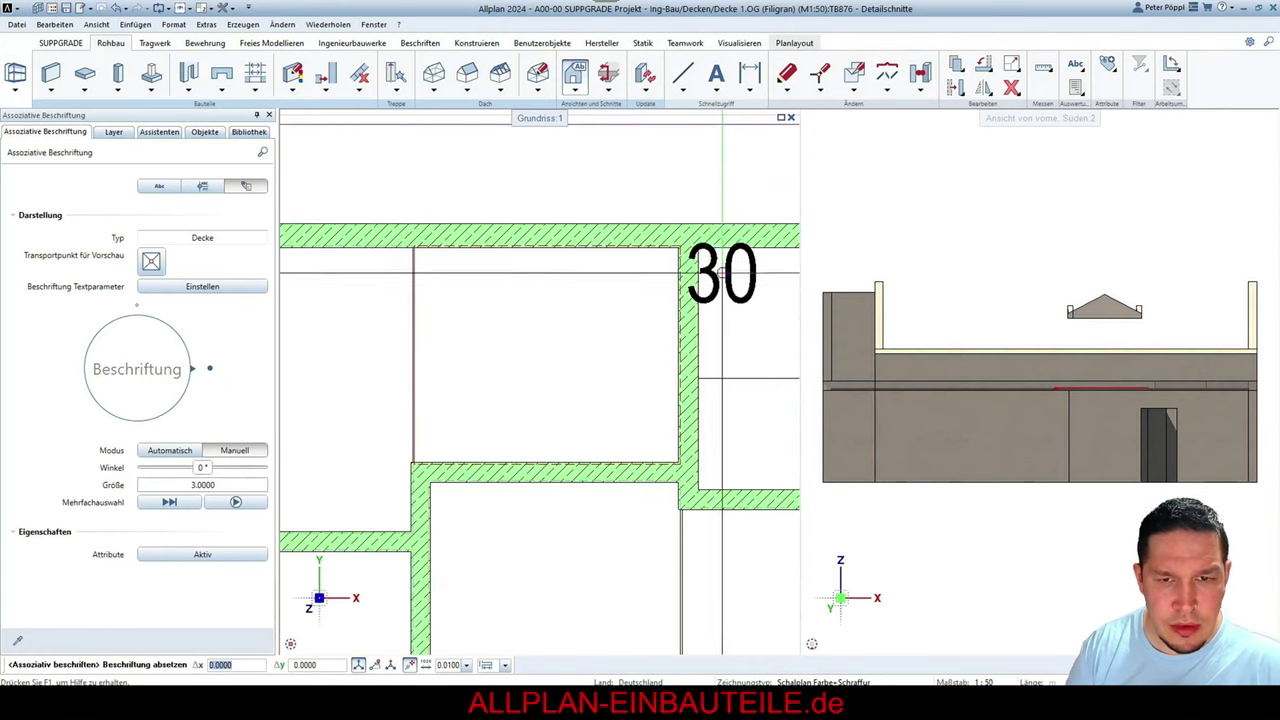
scroll(642, 229, "down", 3)
right_click(645, 235)
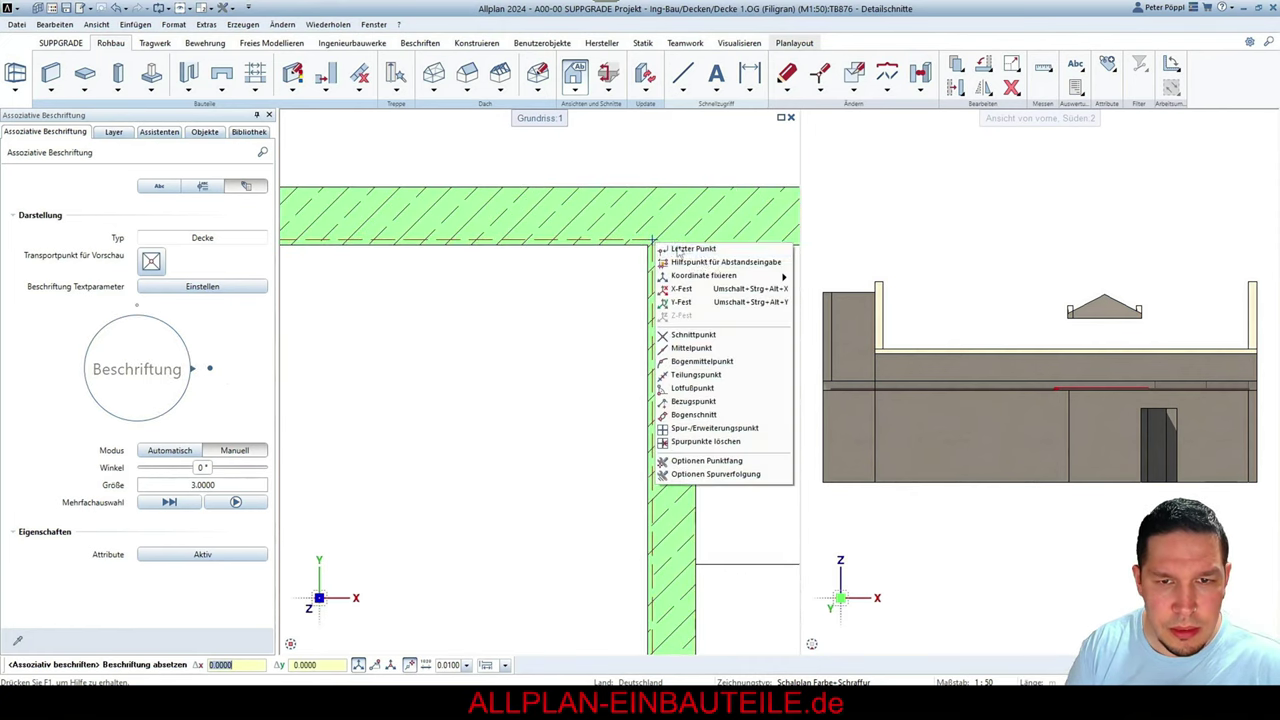
left_click(694, 343)
left_click(686, 258)
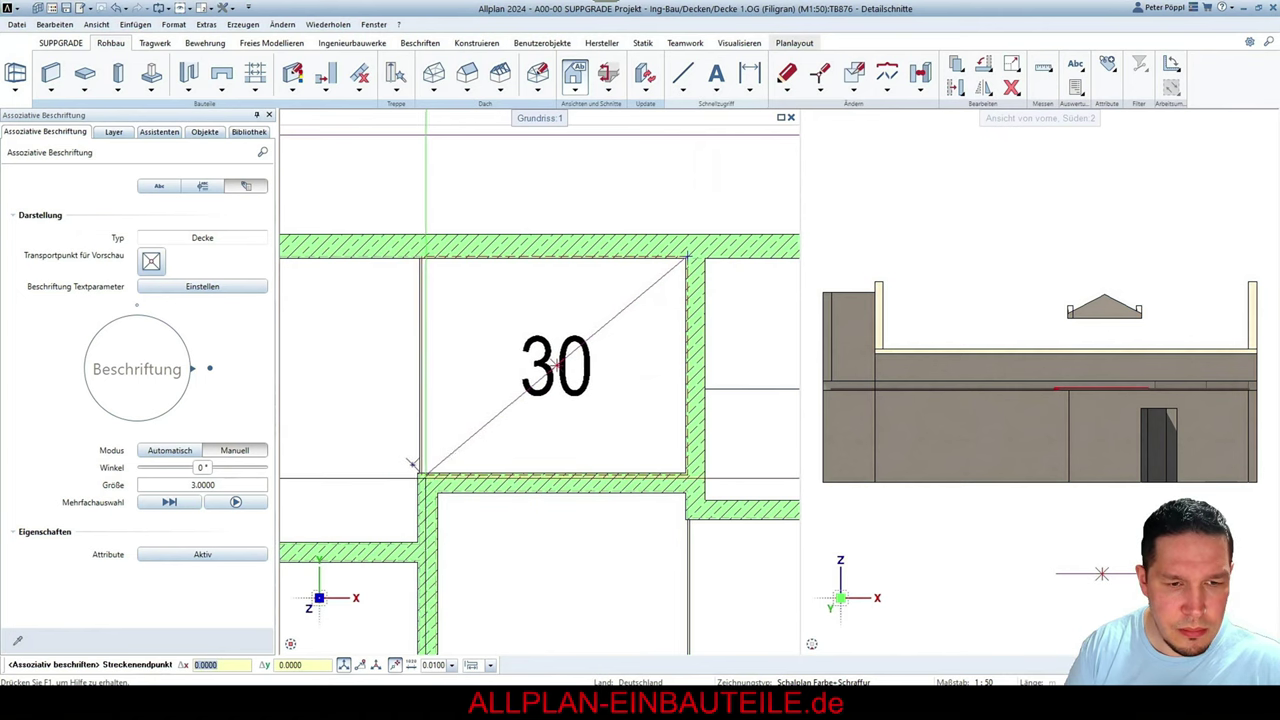
left_click(410, 464)
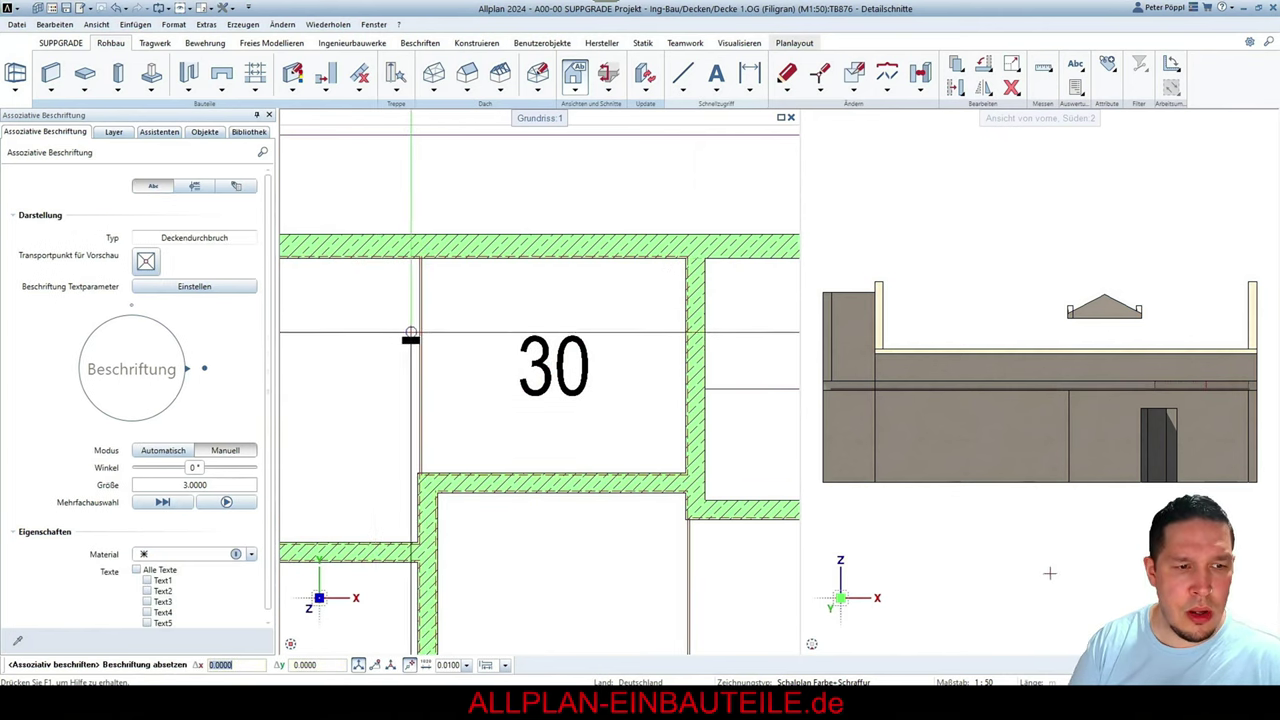
left_click(586, 248)
scroll(640, 300, "down", 3)
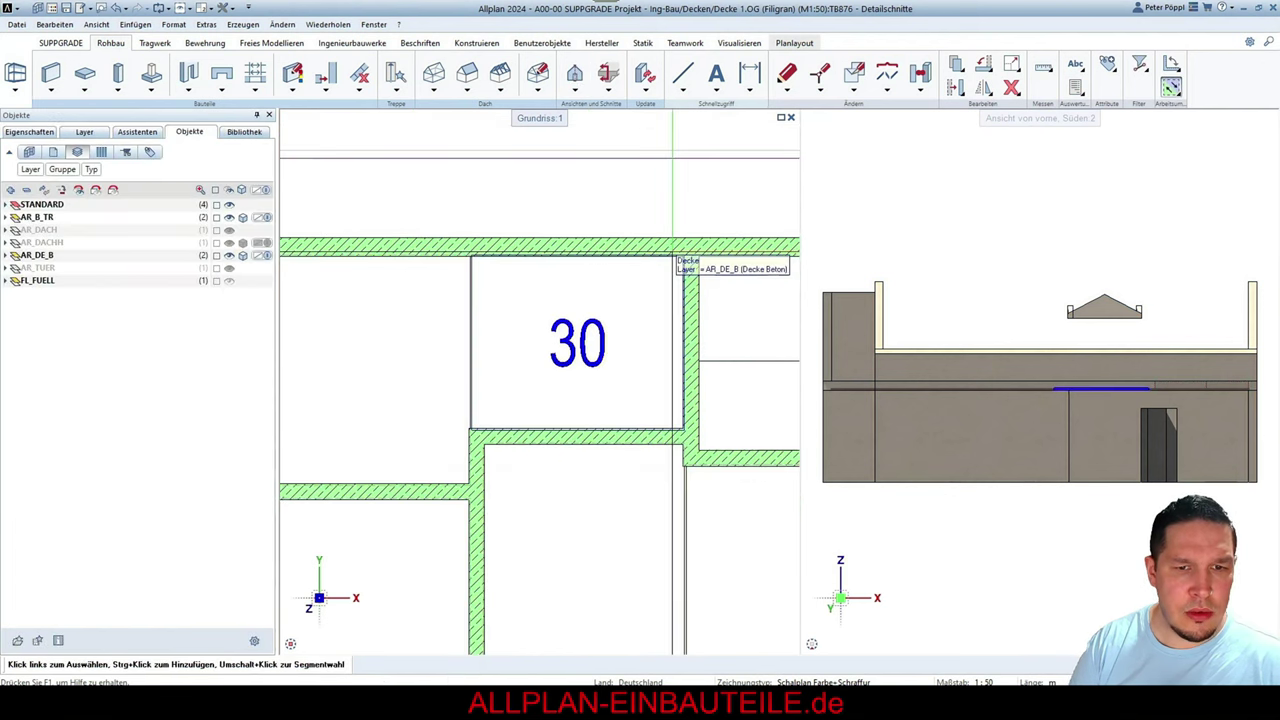
Set the text height of the associative label 30 to 4 mm
scroll(631, 302, "up", 2)
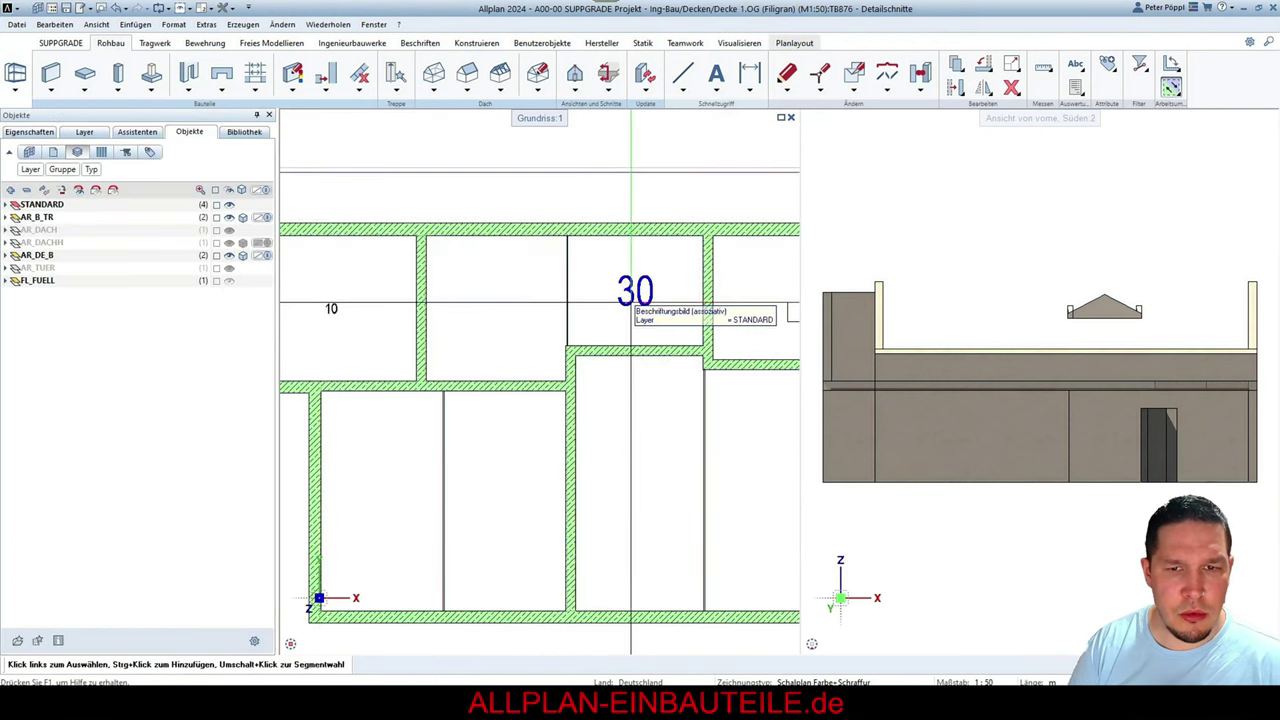
double_click(633, 295)
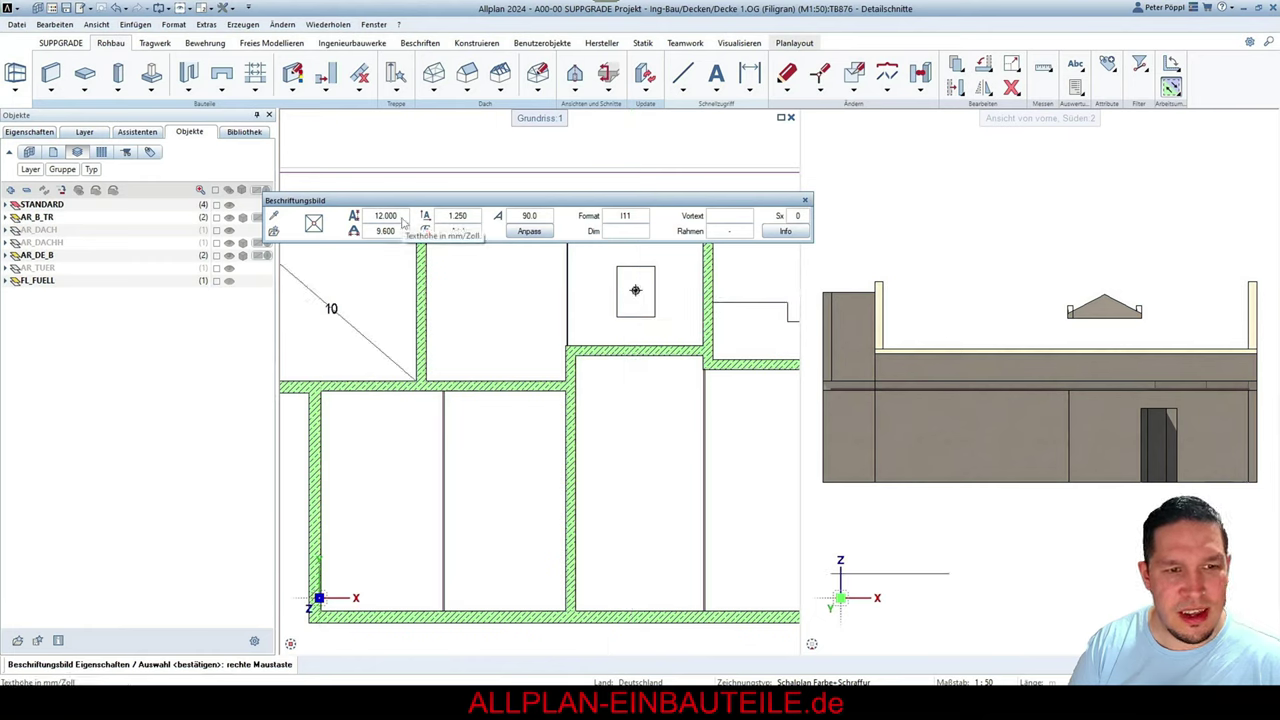
left_click(385, 216)
type("4")
key("Return")
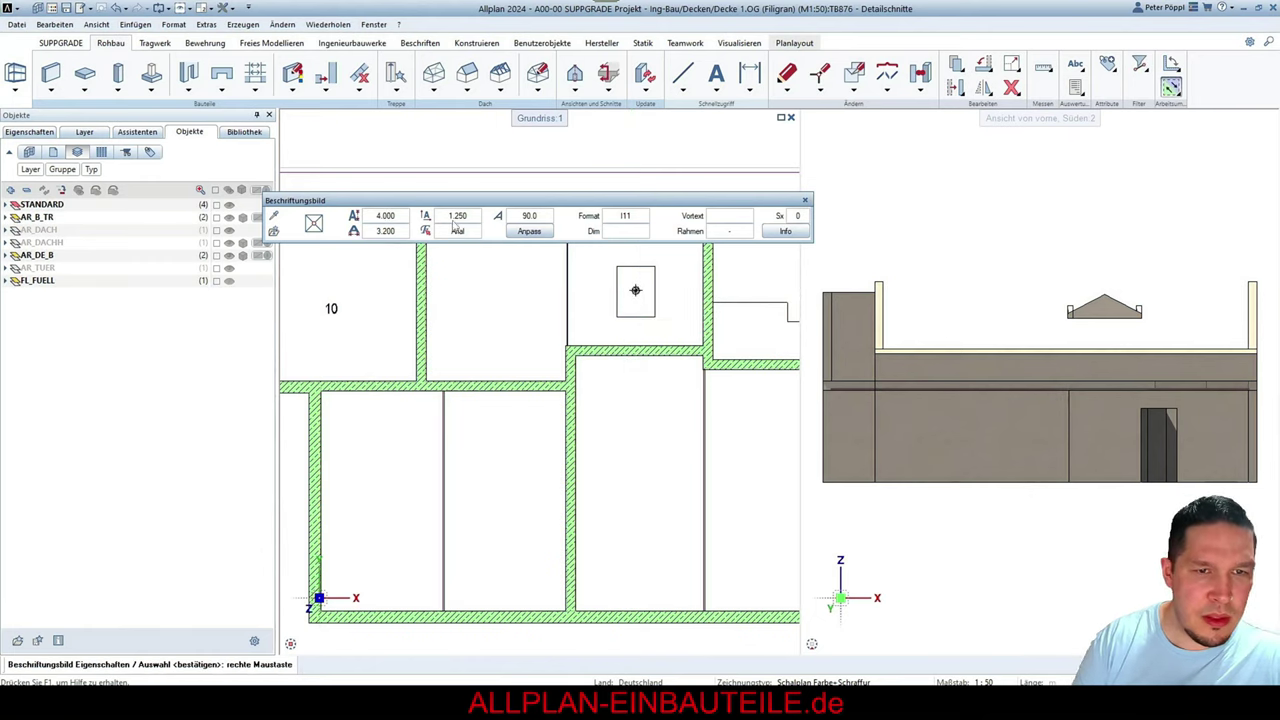
right_click(678, 290)
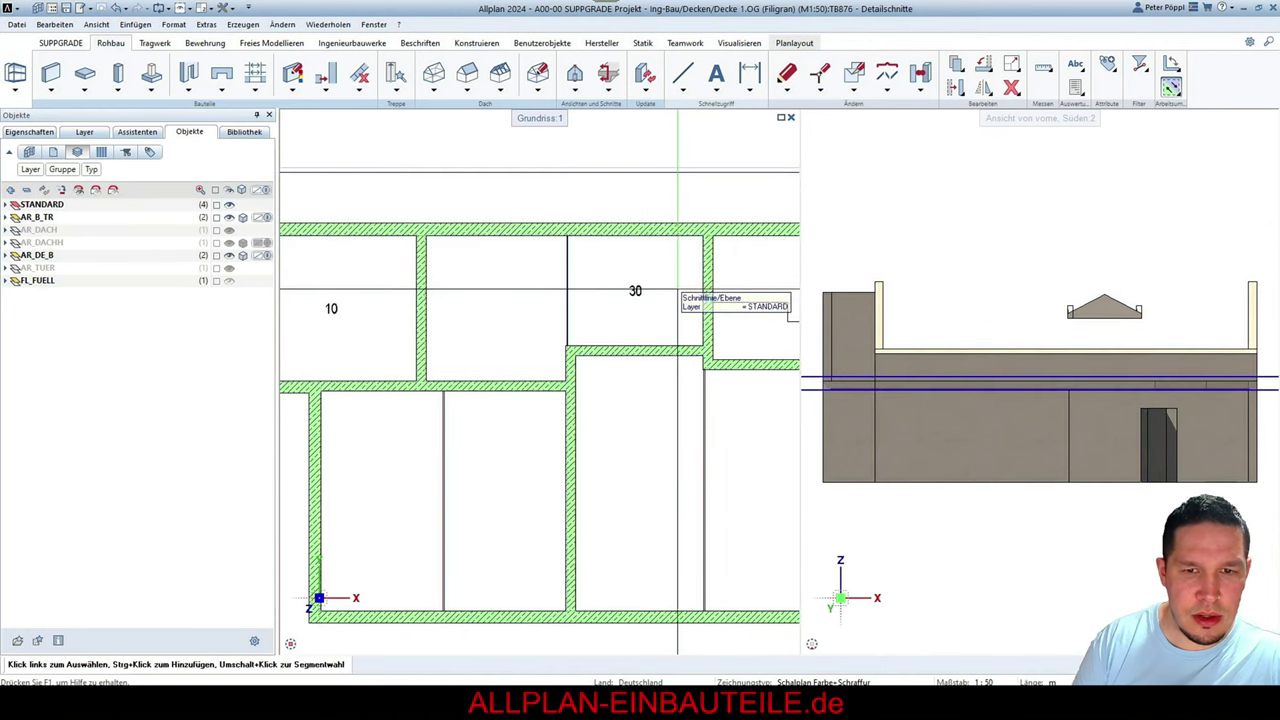
scroll(571, 300, "down", 1)
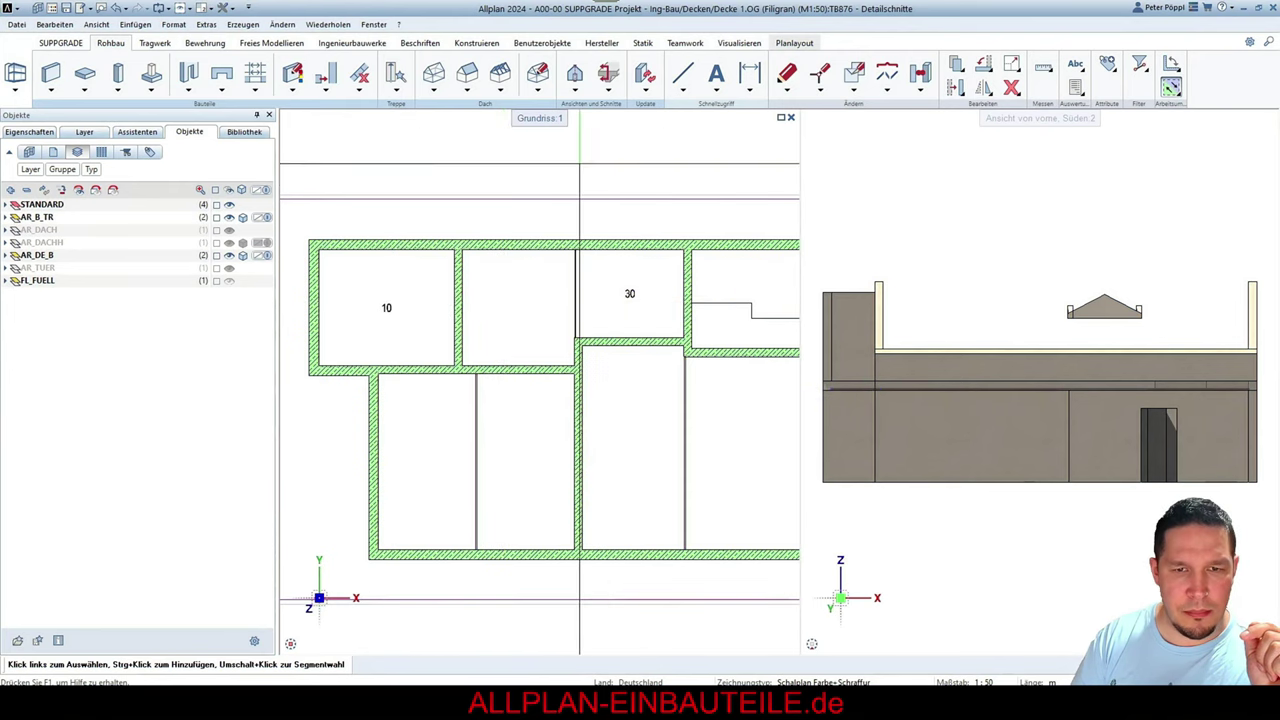
Save the current drawing file selection as a favourite named "Filigran Youtube Liken und abonnieren"
key("ctrl+o")
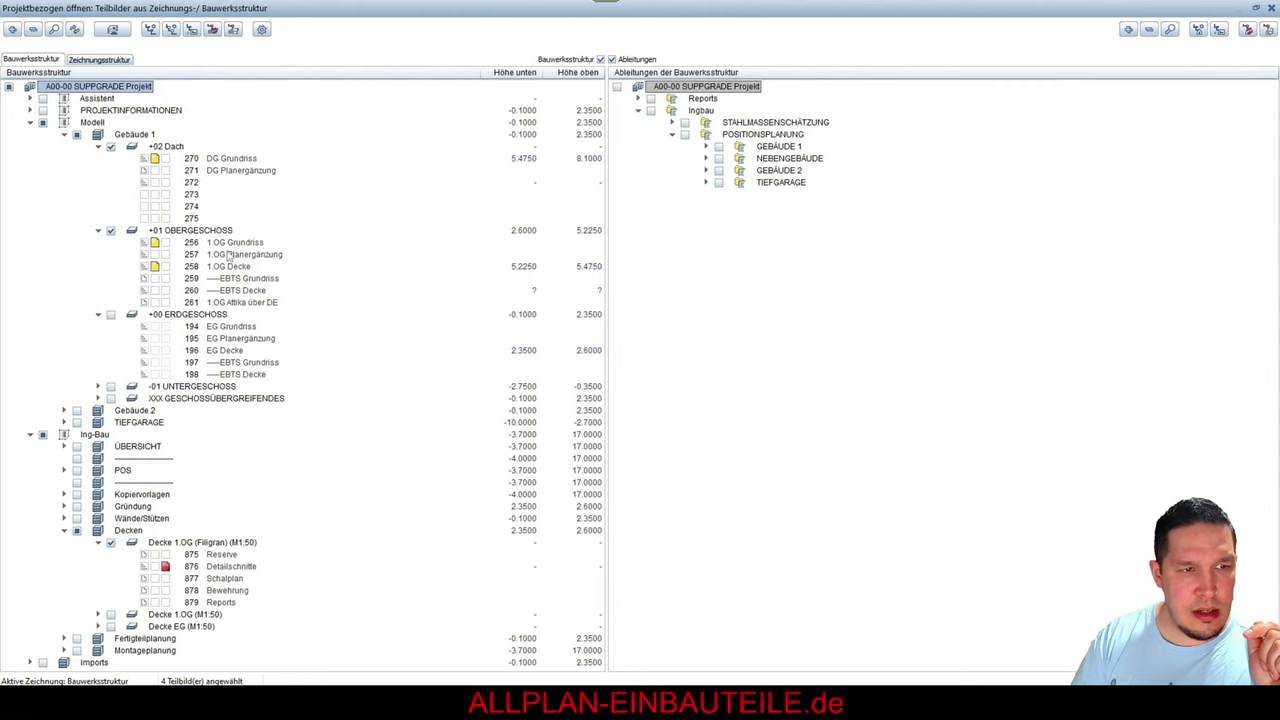
left_click(172, 146)
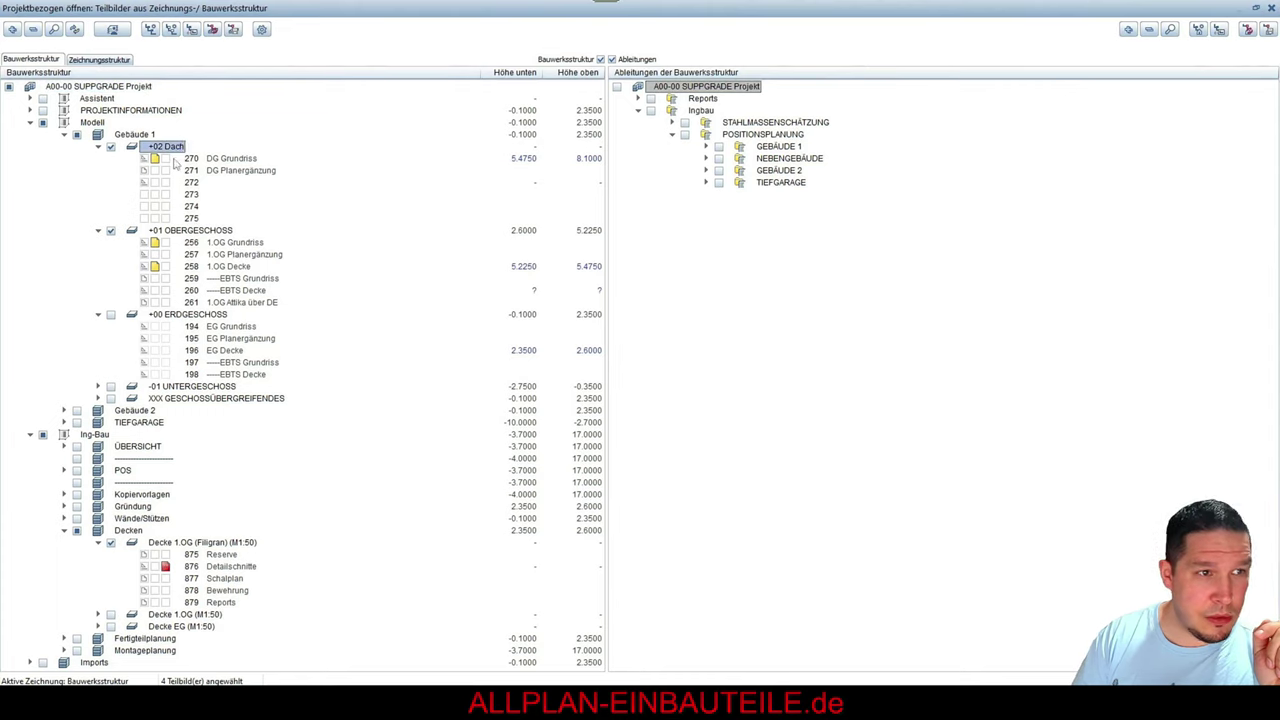
right_click(143, 87)
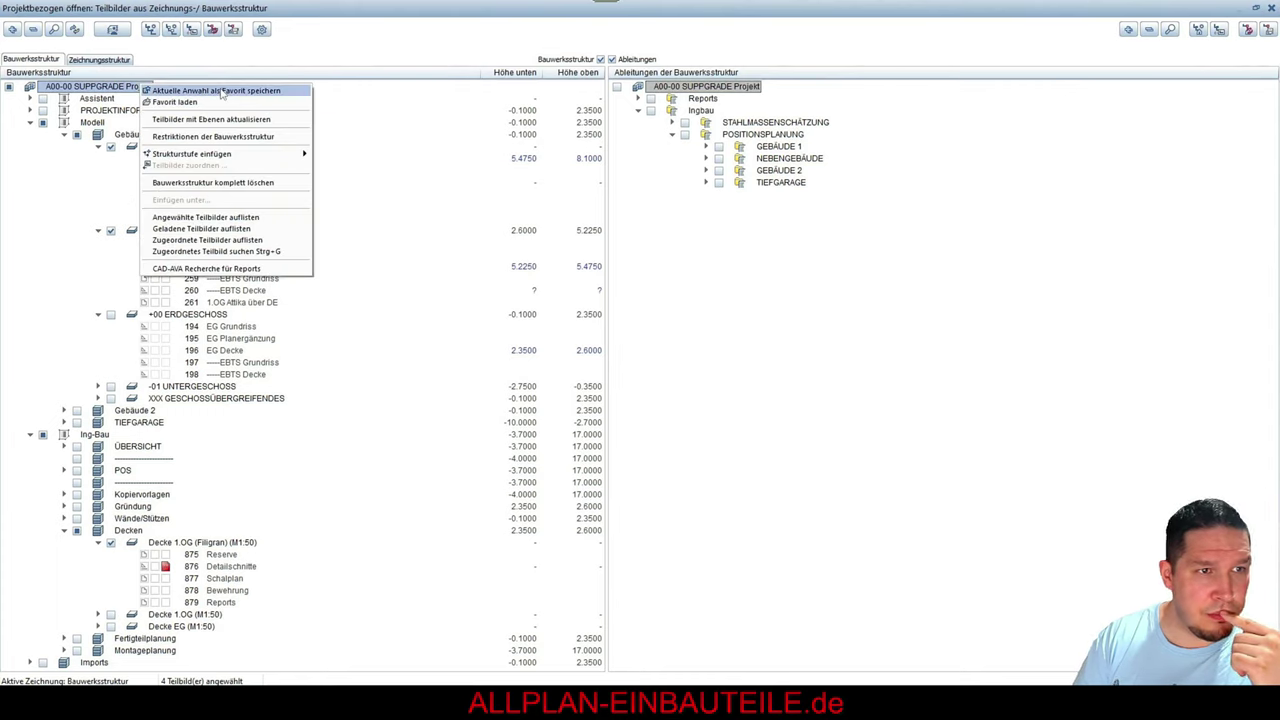
left_click(222, 91)
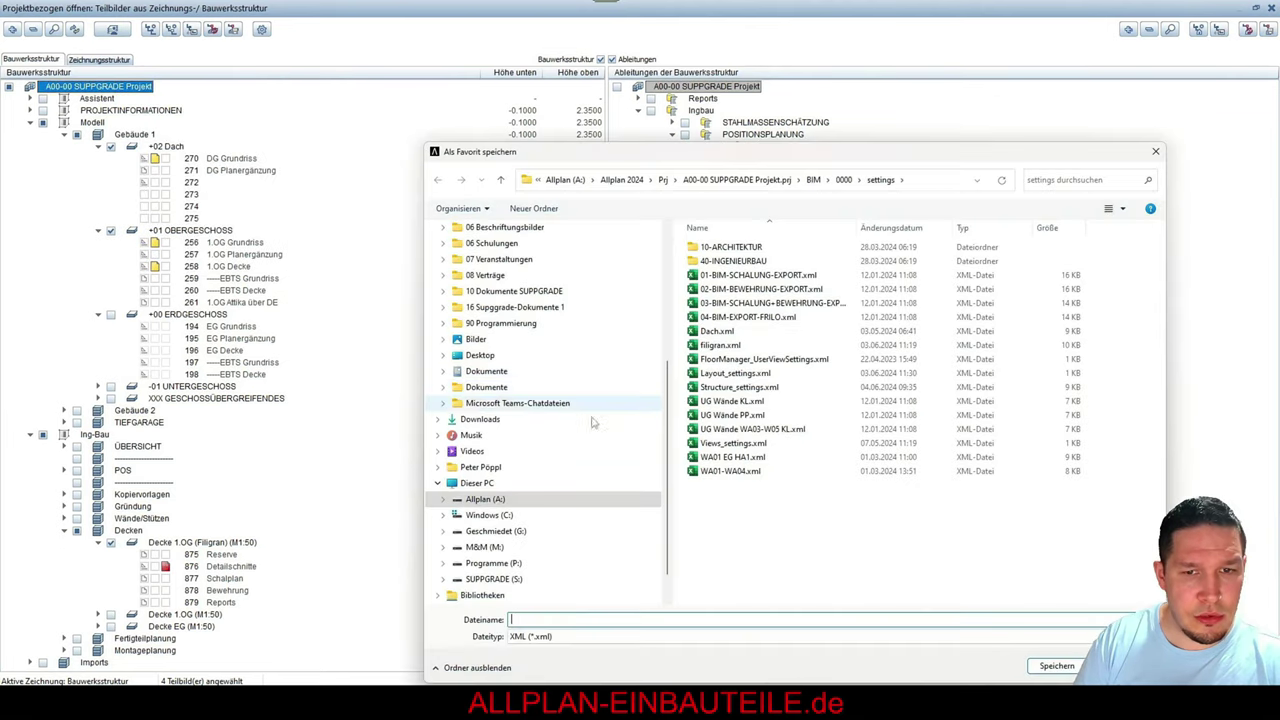
type("Filigr")
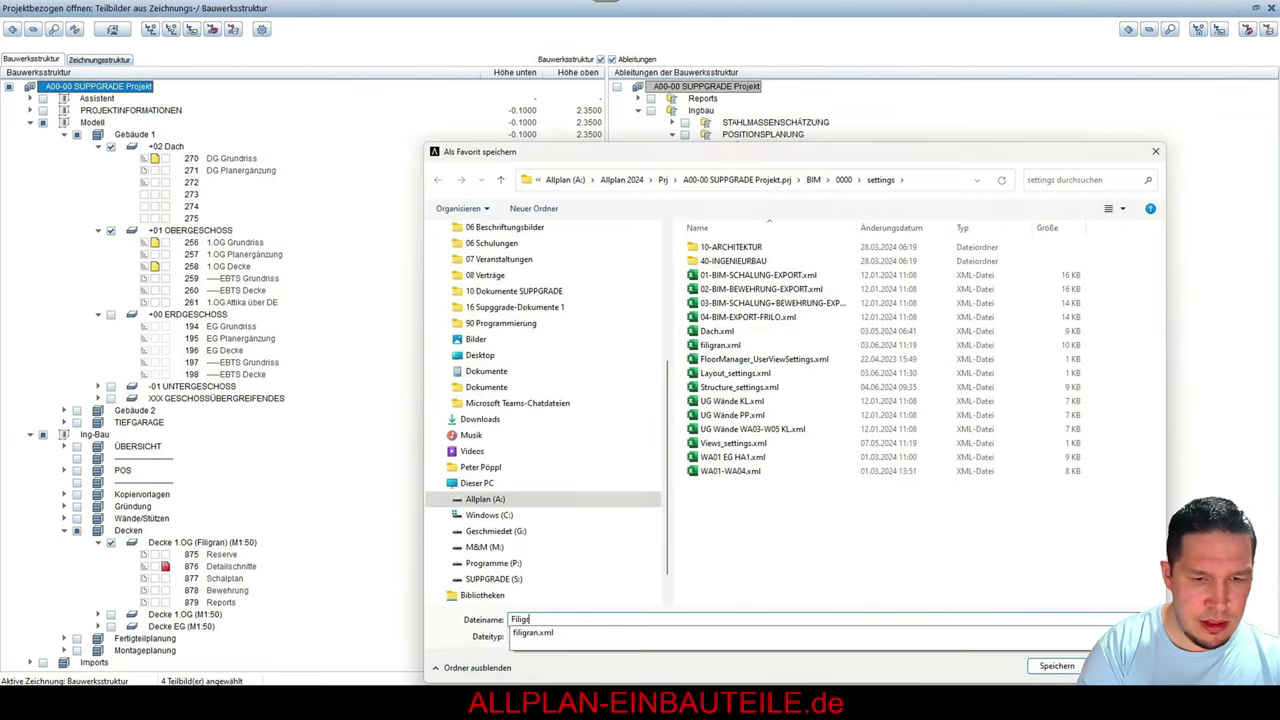
type("an Youtube Liken und abonnieren")
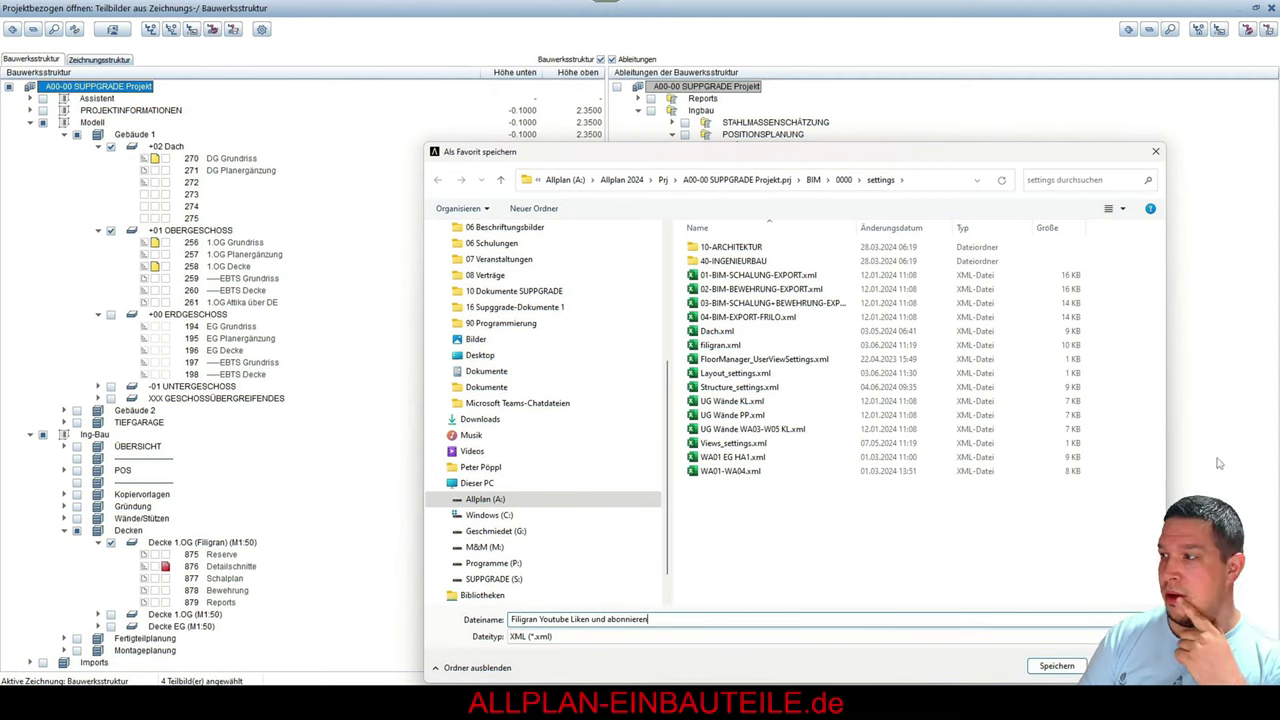
left_click(1060, 666)
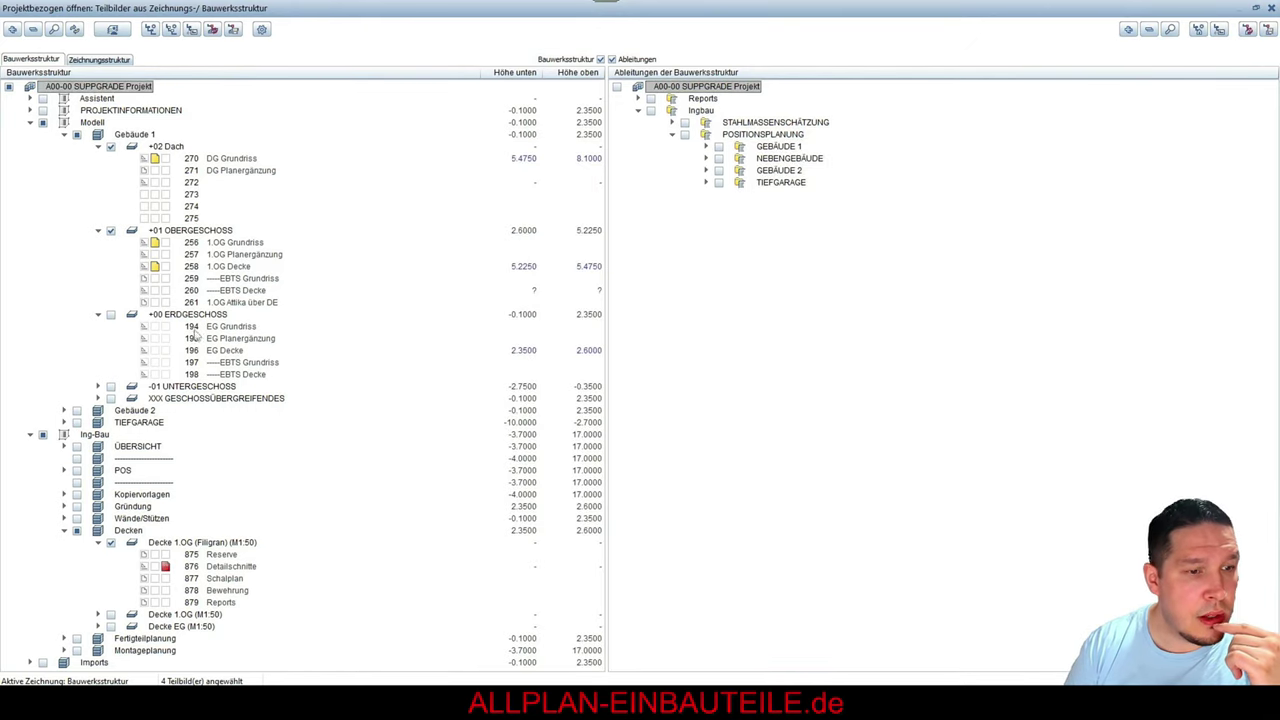
Open only drawing file 258 1.OG Decke and fit the whole slab in the plan view
double_click(232, 243)
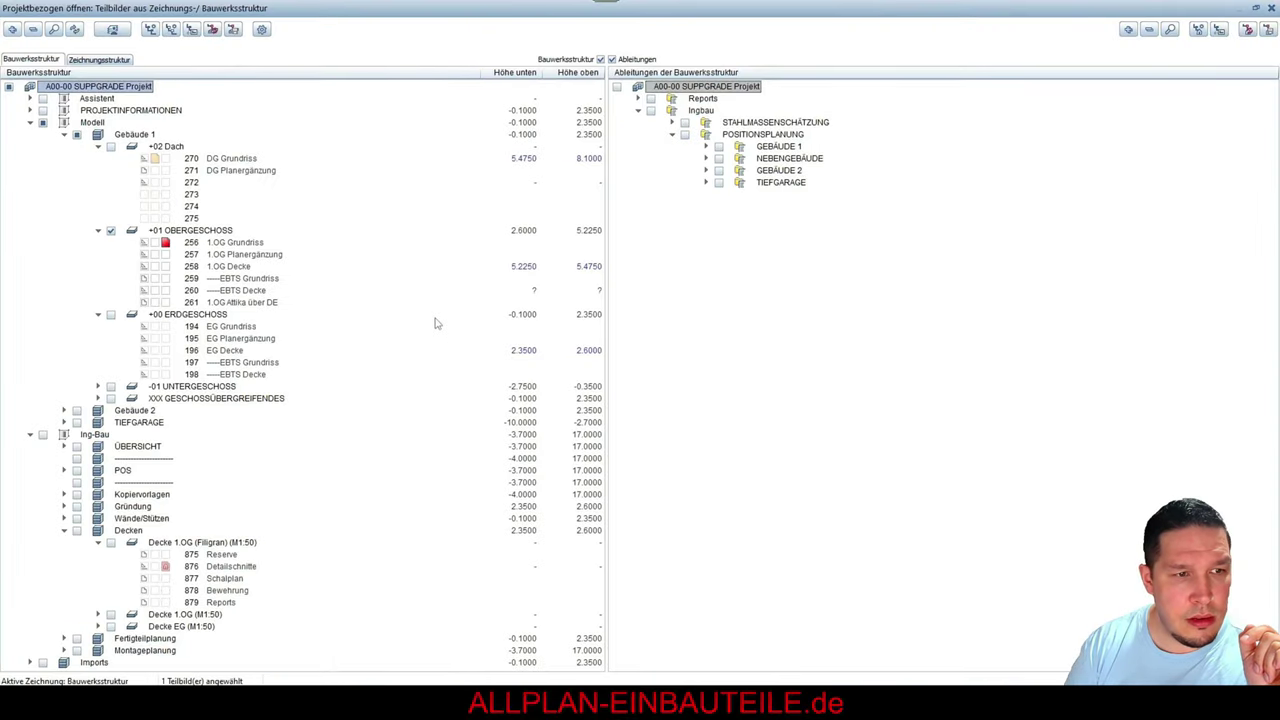
double_click(230, 267)
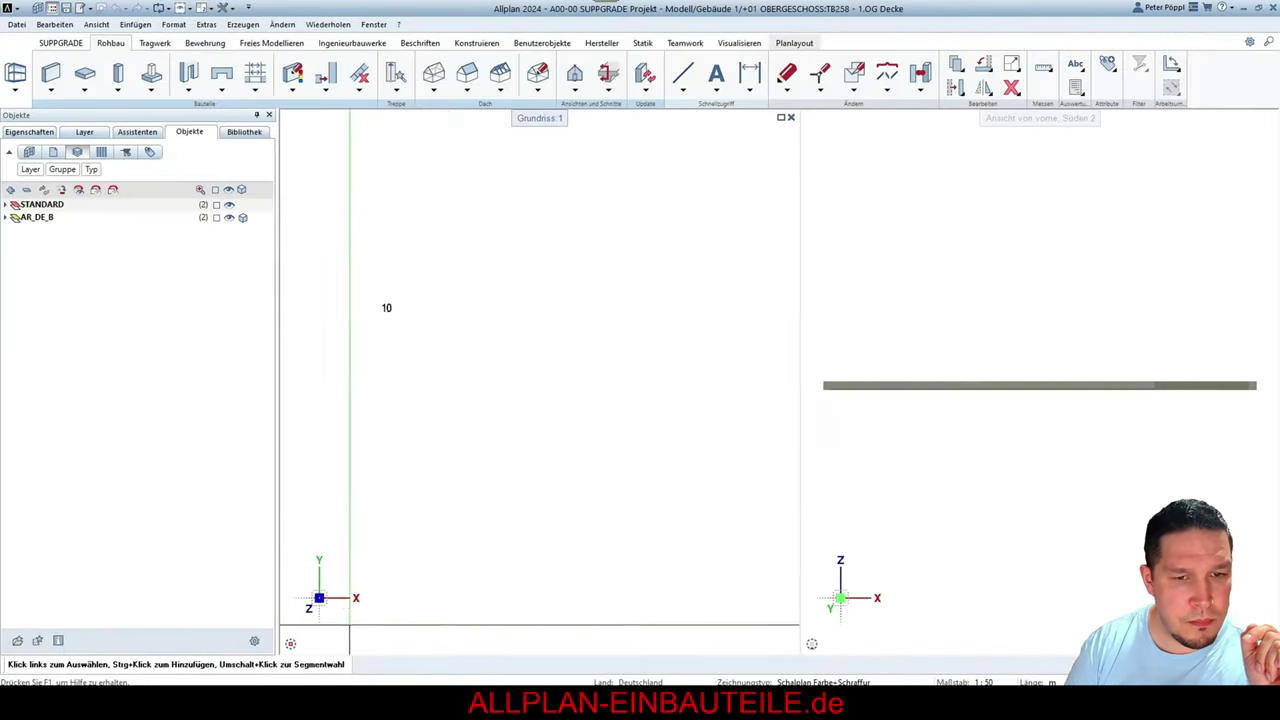
left_click(307, 644)
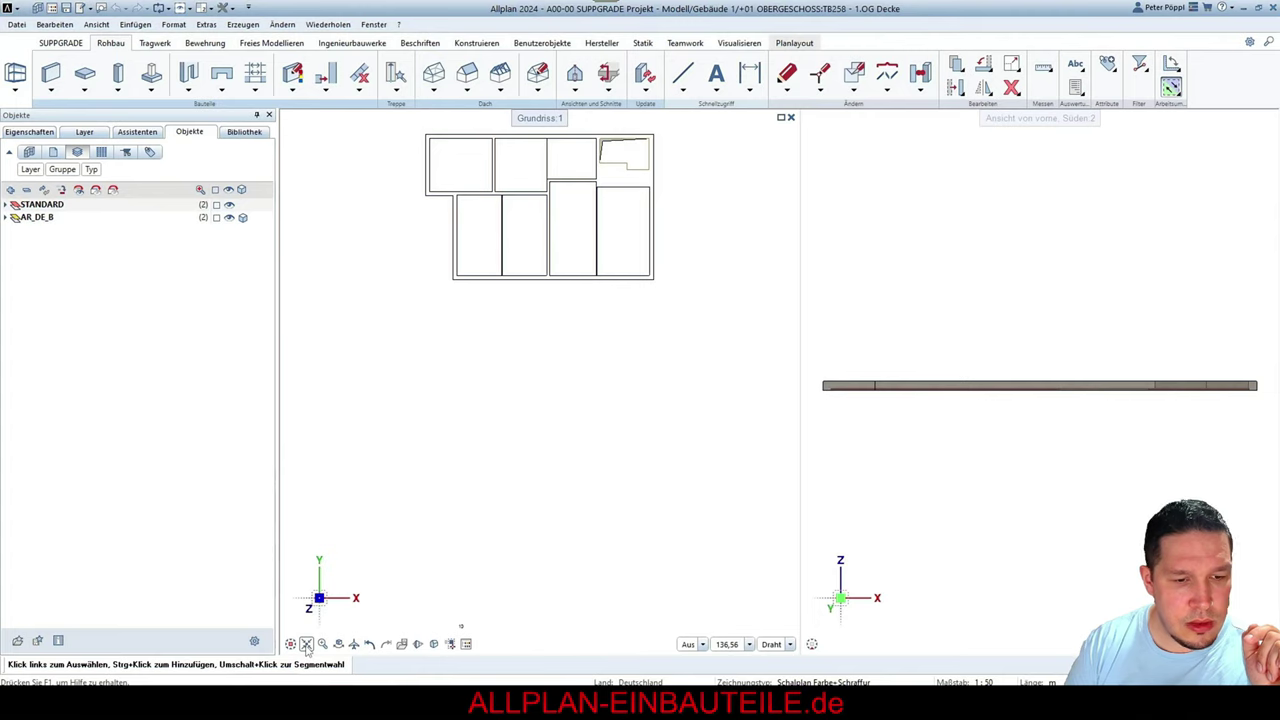
scroll(491, 300, "down", 1)
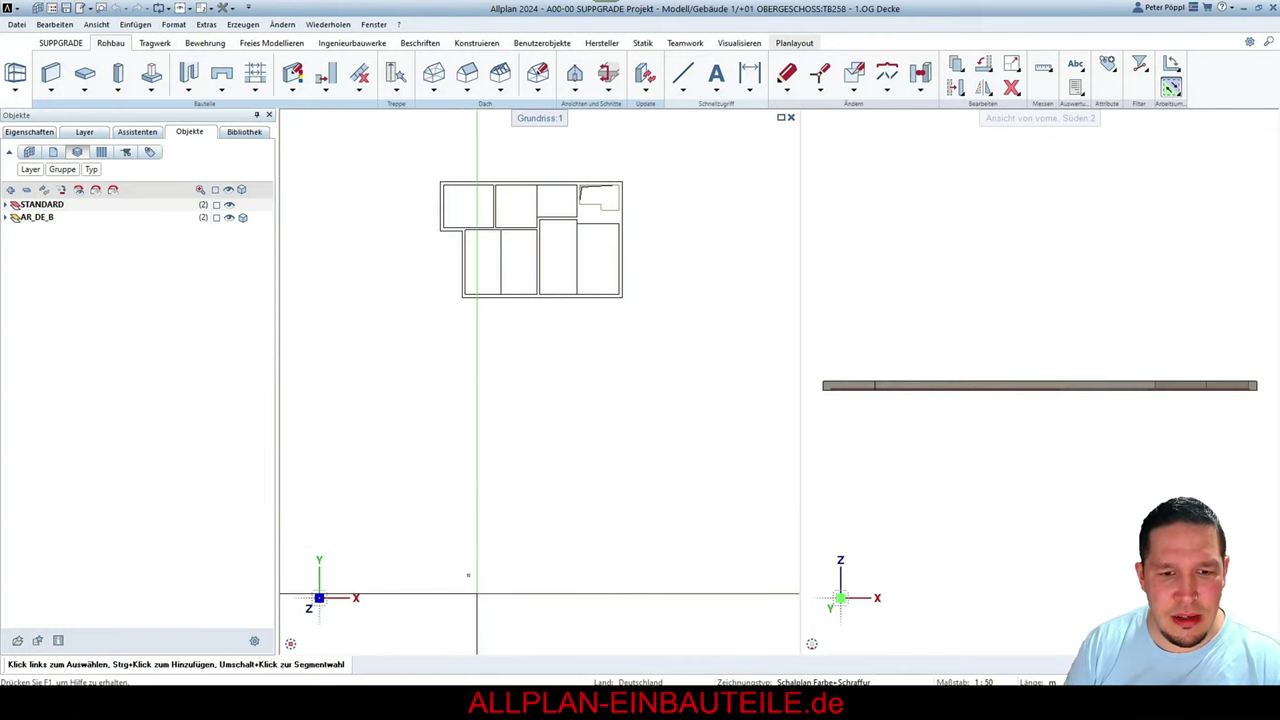
Delete the small stray element lying outside the building below the slab outline in the plan view
scroll(423, 400, "down", 3)
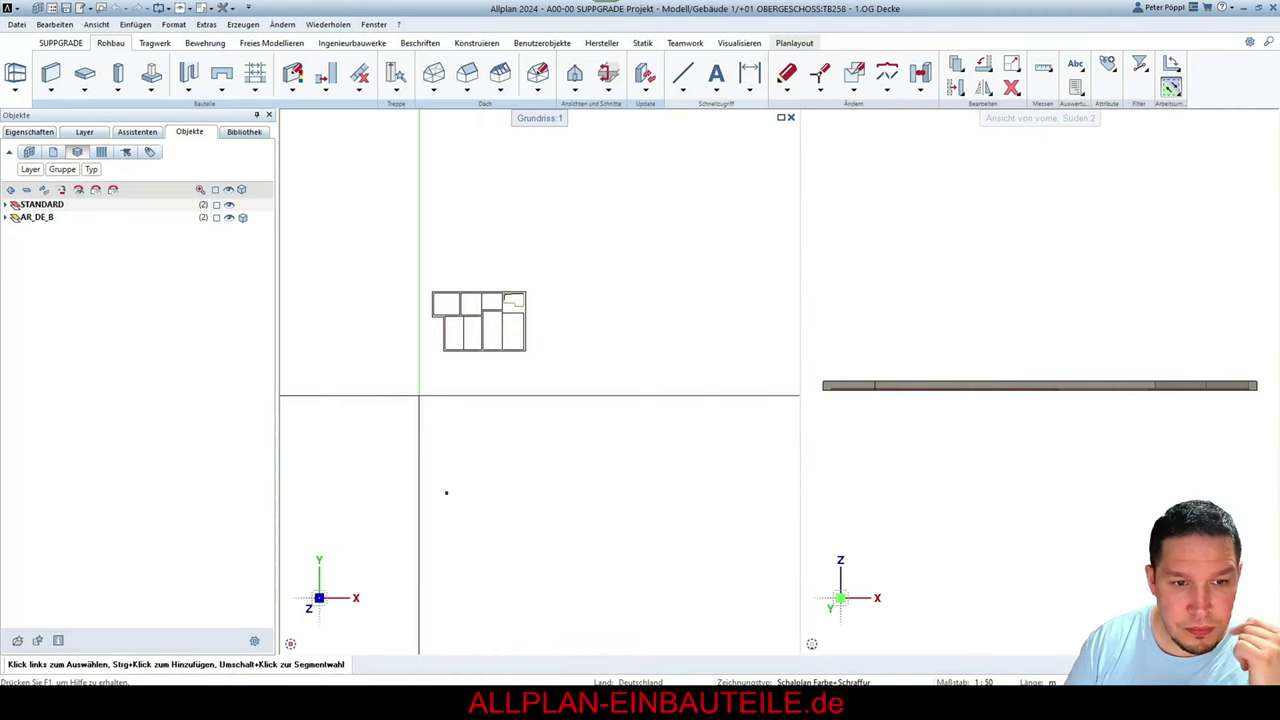
left_click(446, 492)
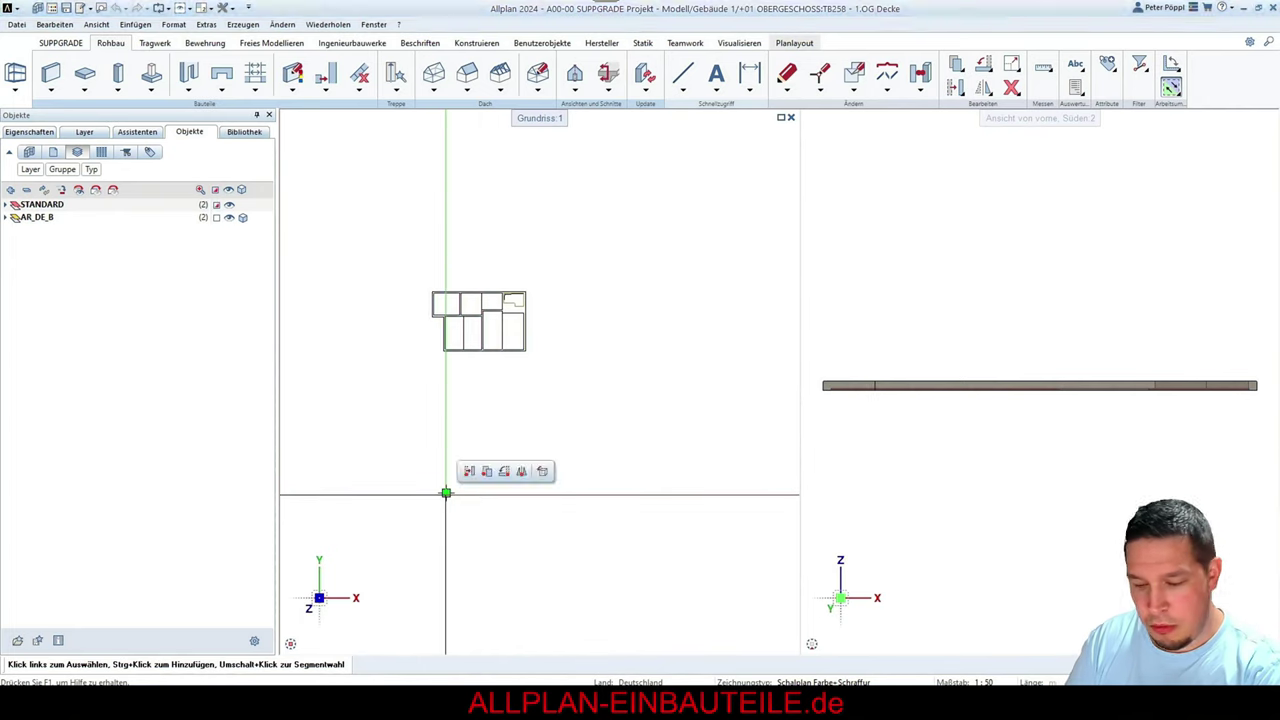
key("Delete")
Load the drawing file favourite "Filigran Youtube Liken und abonnieren" and open its selection with drawing file 877 Schalplan as the active one
right_click(453, 467)
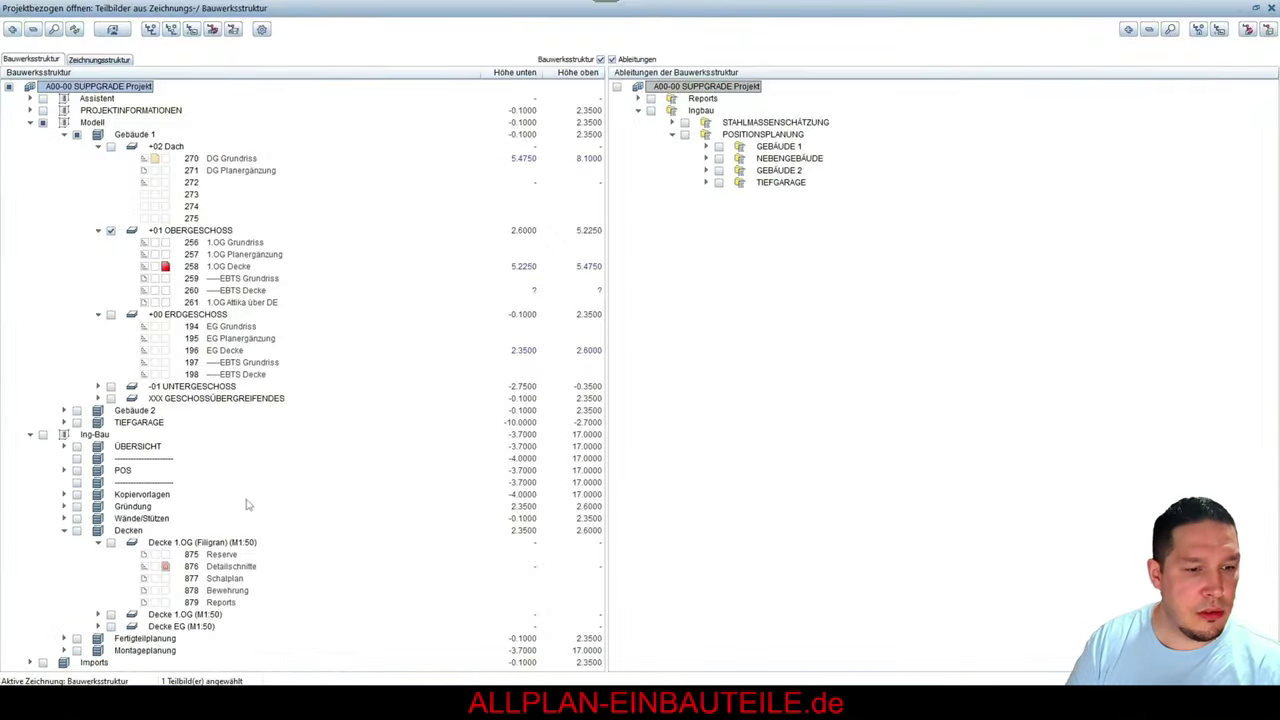
right_click(129, 94)
left_click(170, 110)
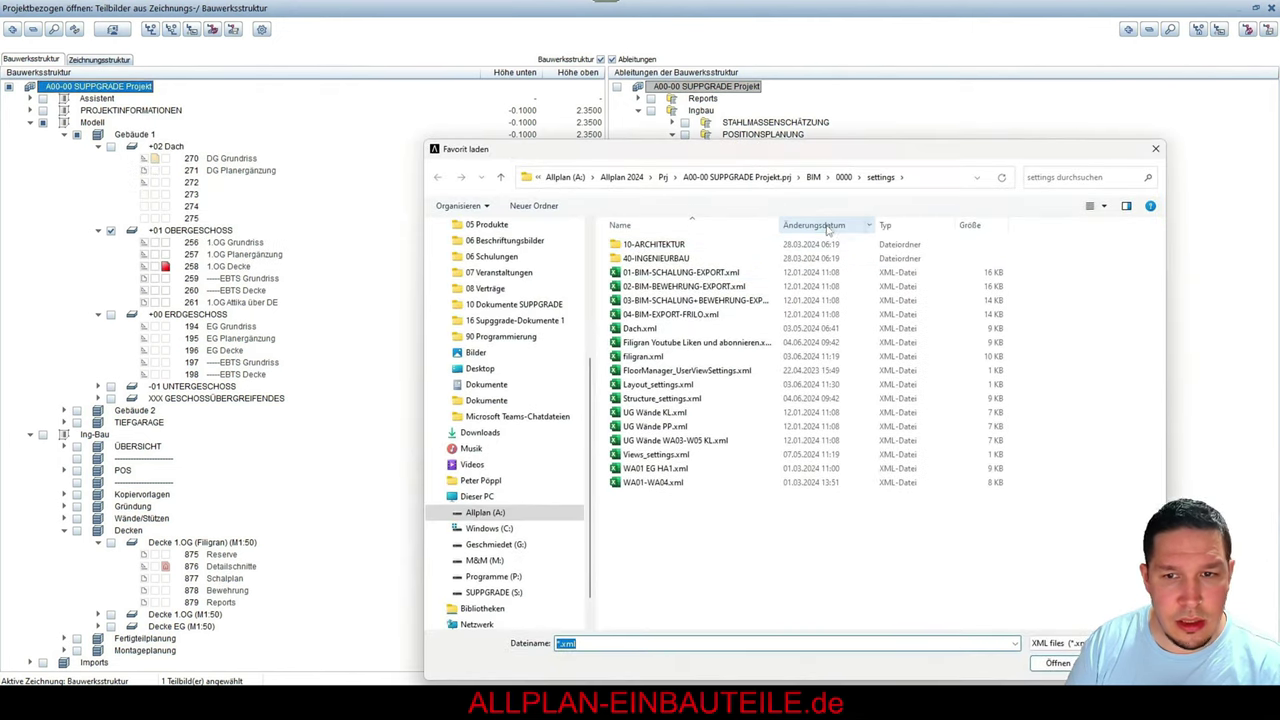
left_click(826, 226)
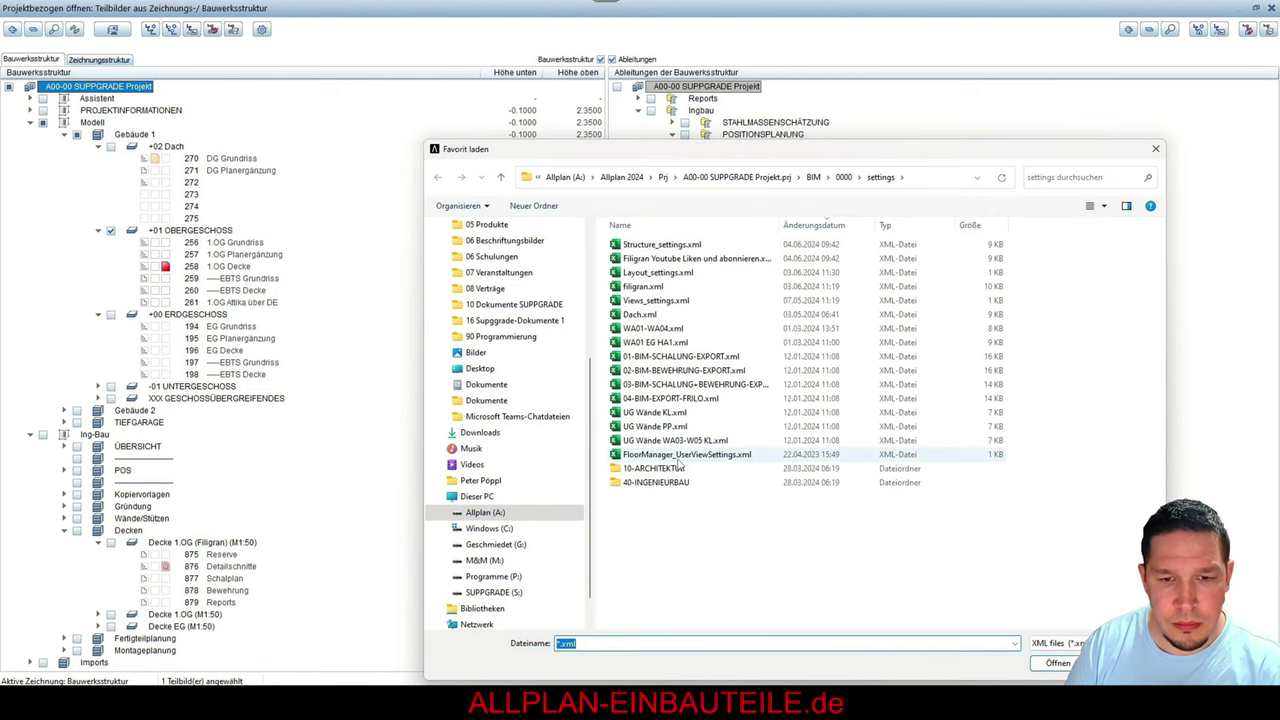
double_click(690, 258)
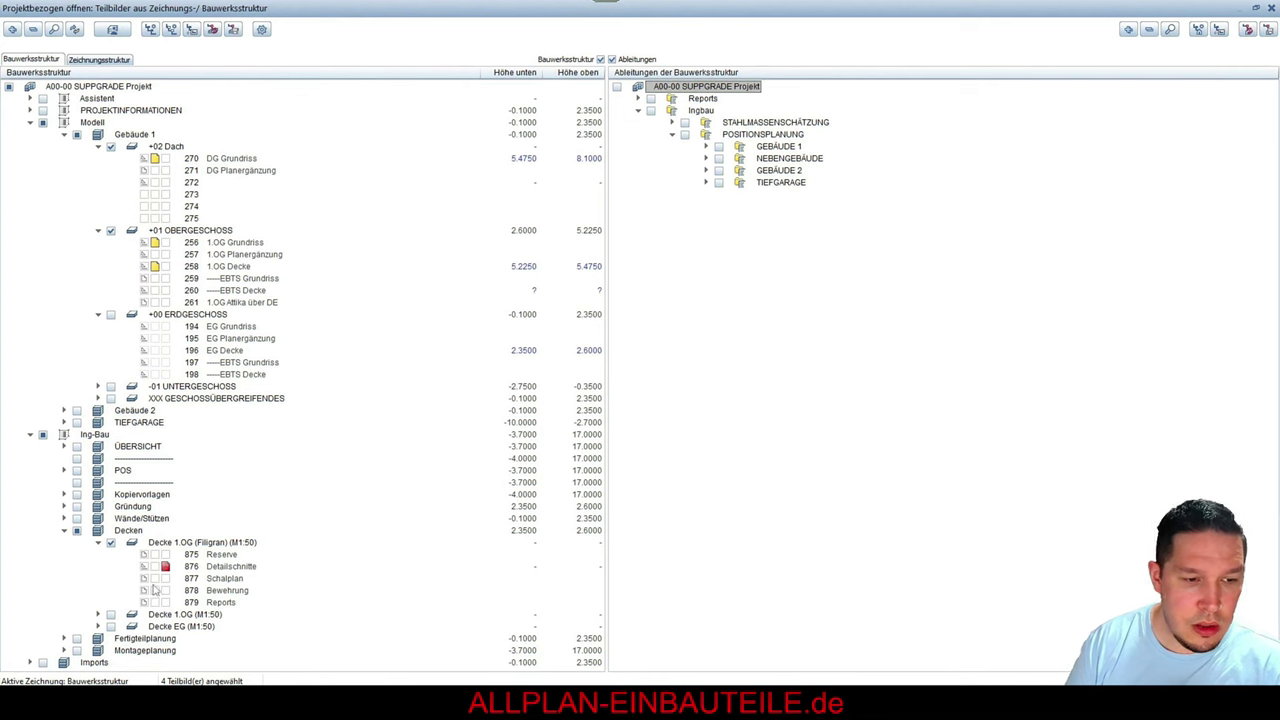
key("Return")
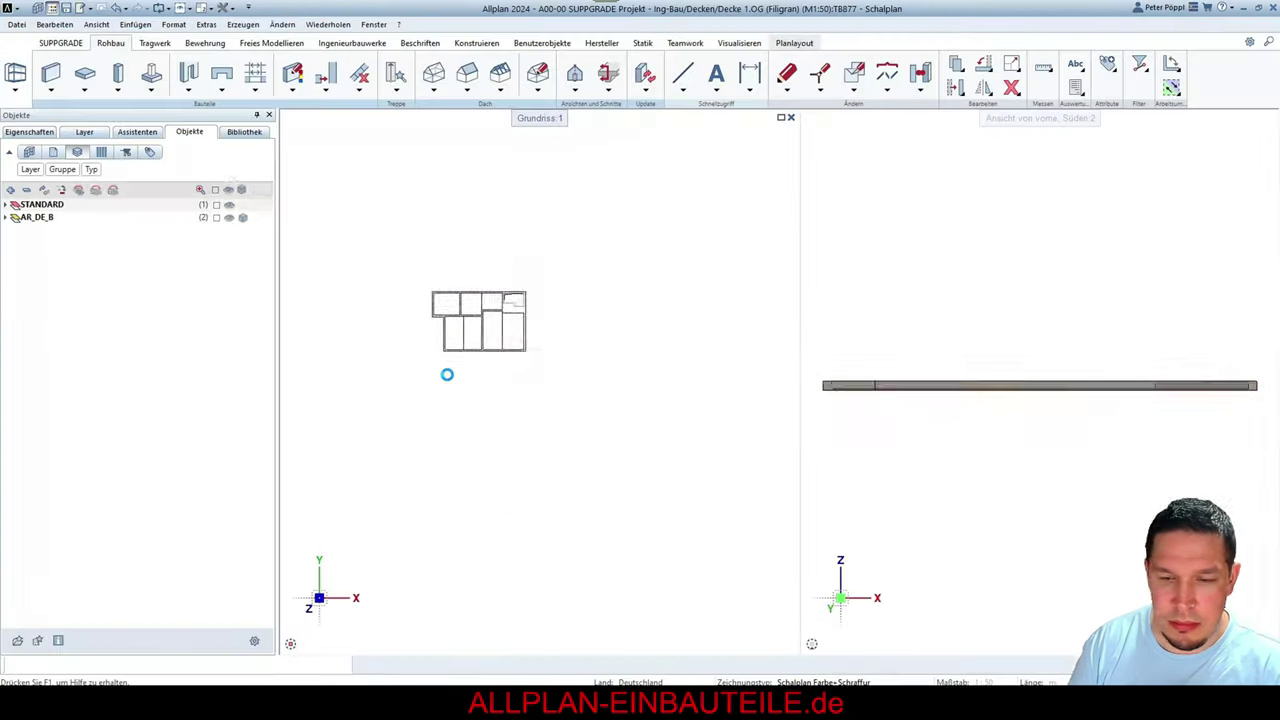
Delete the associative position label 30 from the slab field in the plan view
key("Delete")
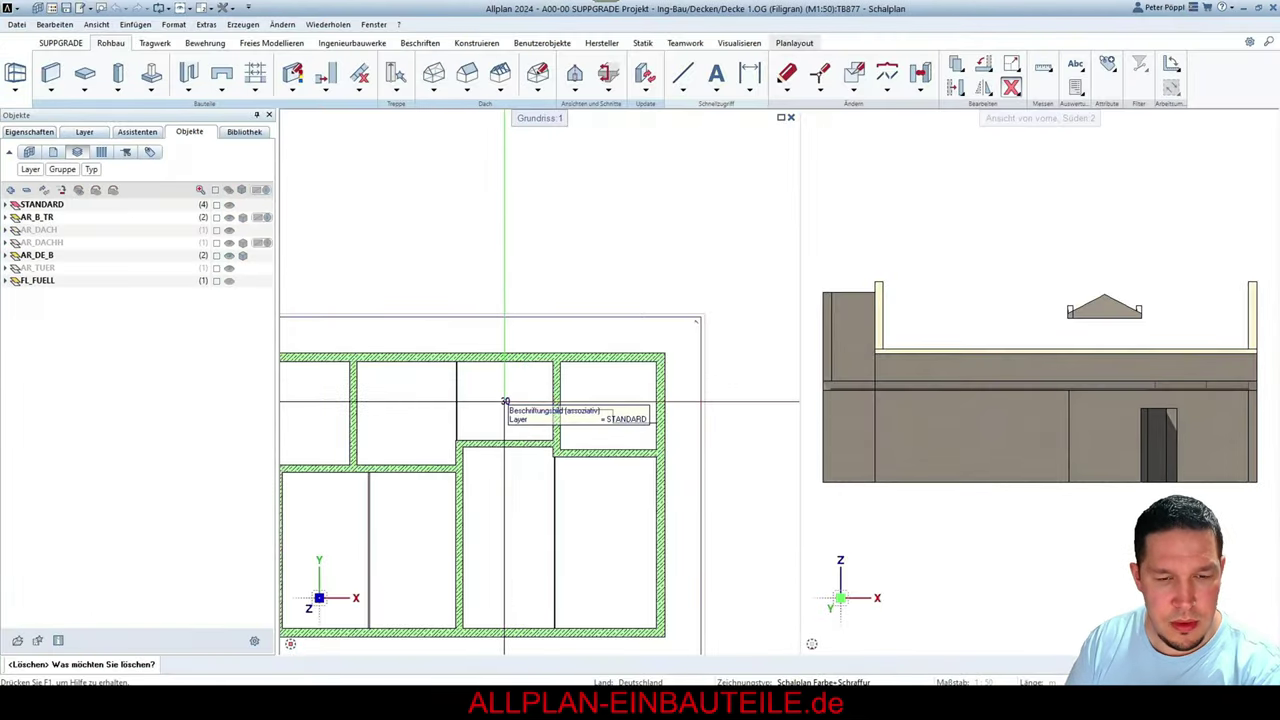
Delete the existing associative label in the slab plan and label the seven slab fields associatively with their position numbers
scroll(505, 402, "down", 3)
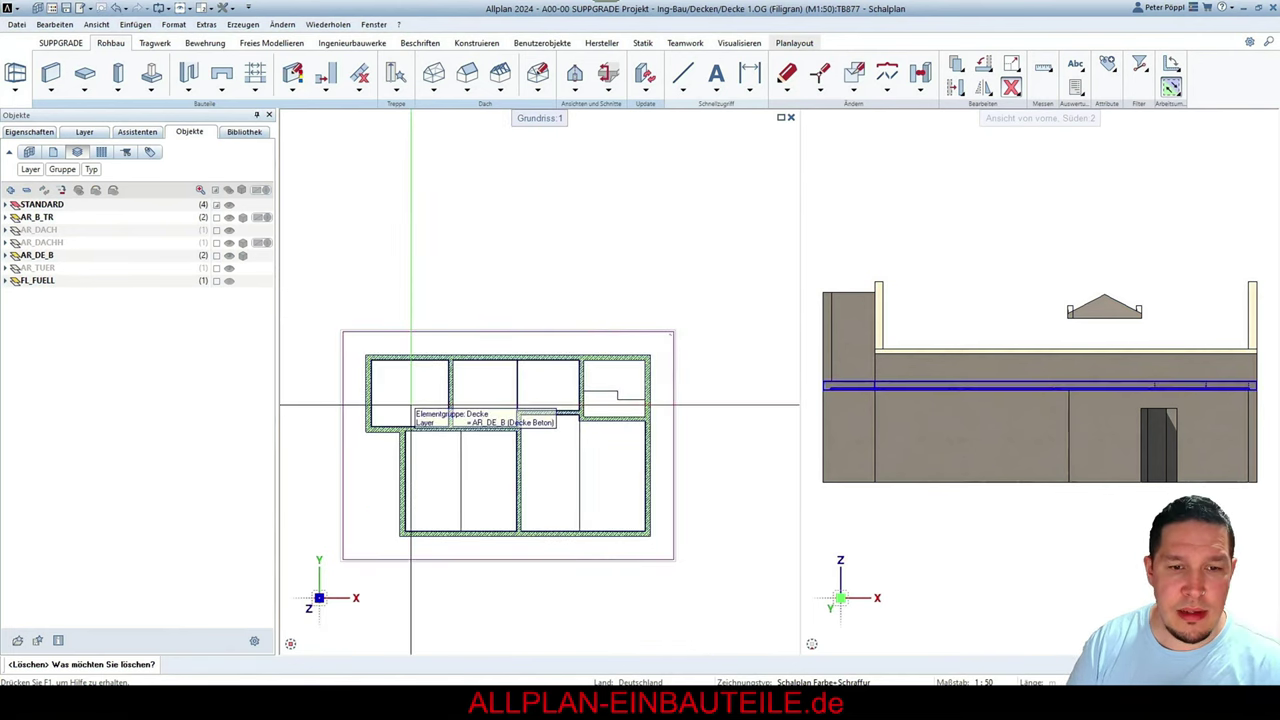
left_click(423, 387)
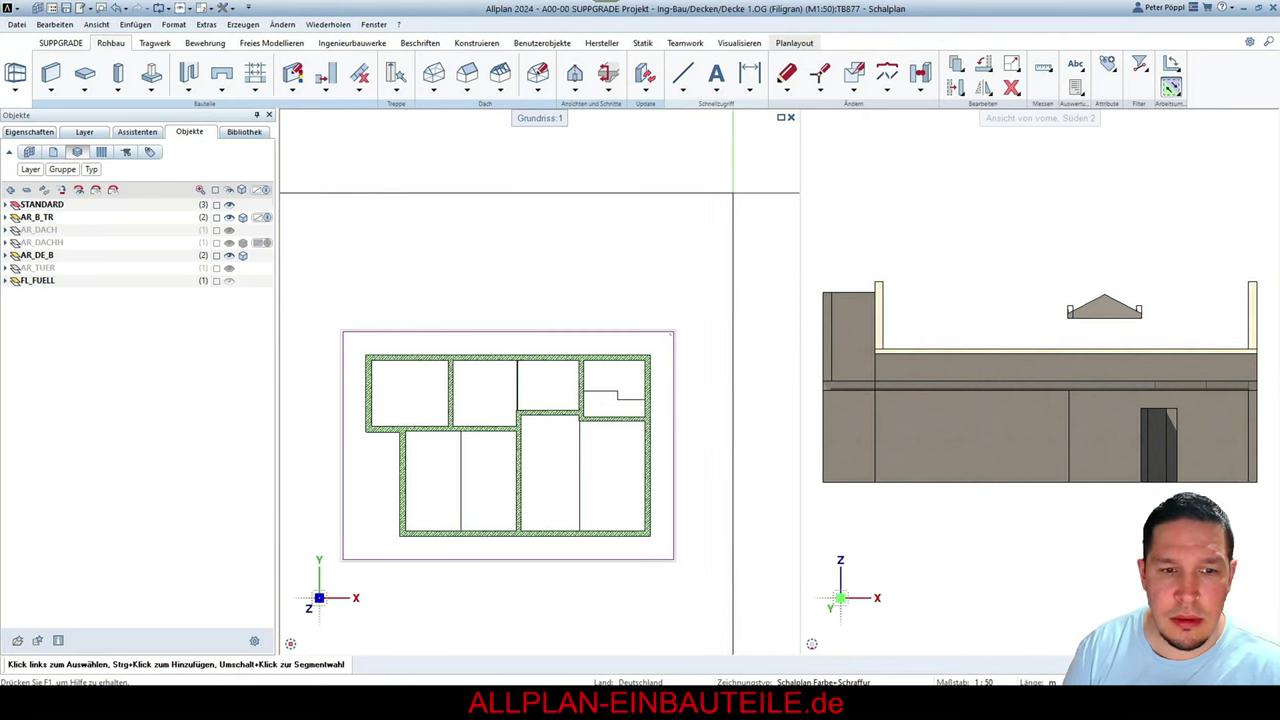
left_click(577, 90)
left_click(612, 145)
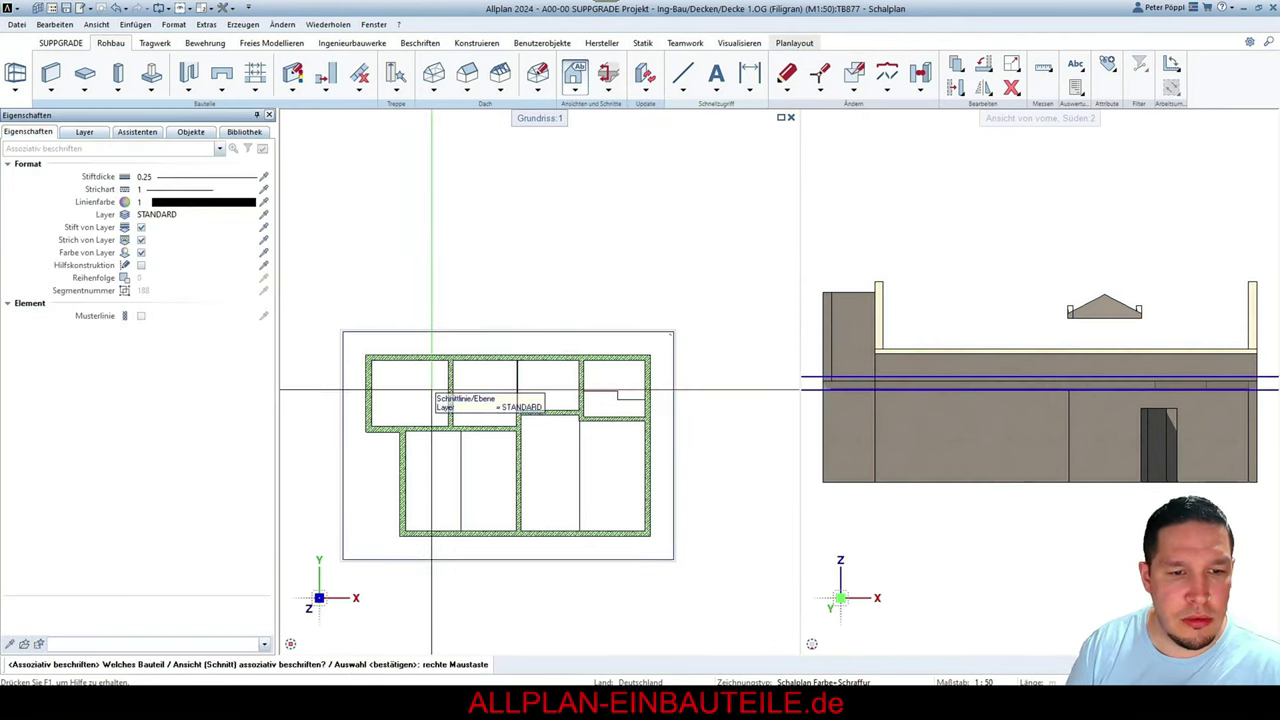
scroll(432, 389, "up", 3)
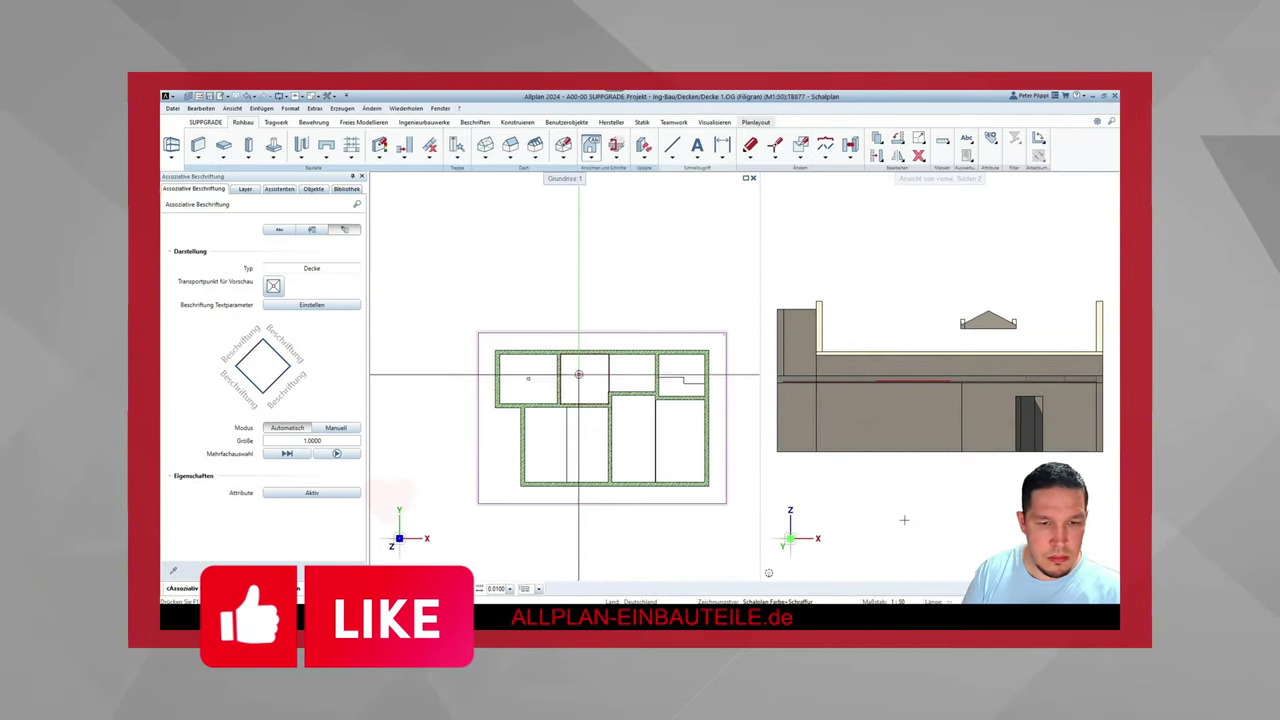
scroll(587, 374, "up", 3)
scroll(587, 374, "up", 2)
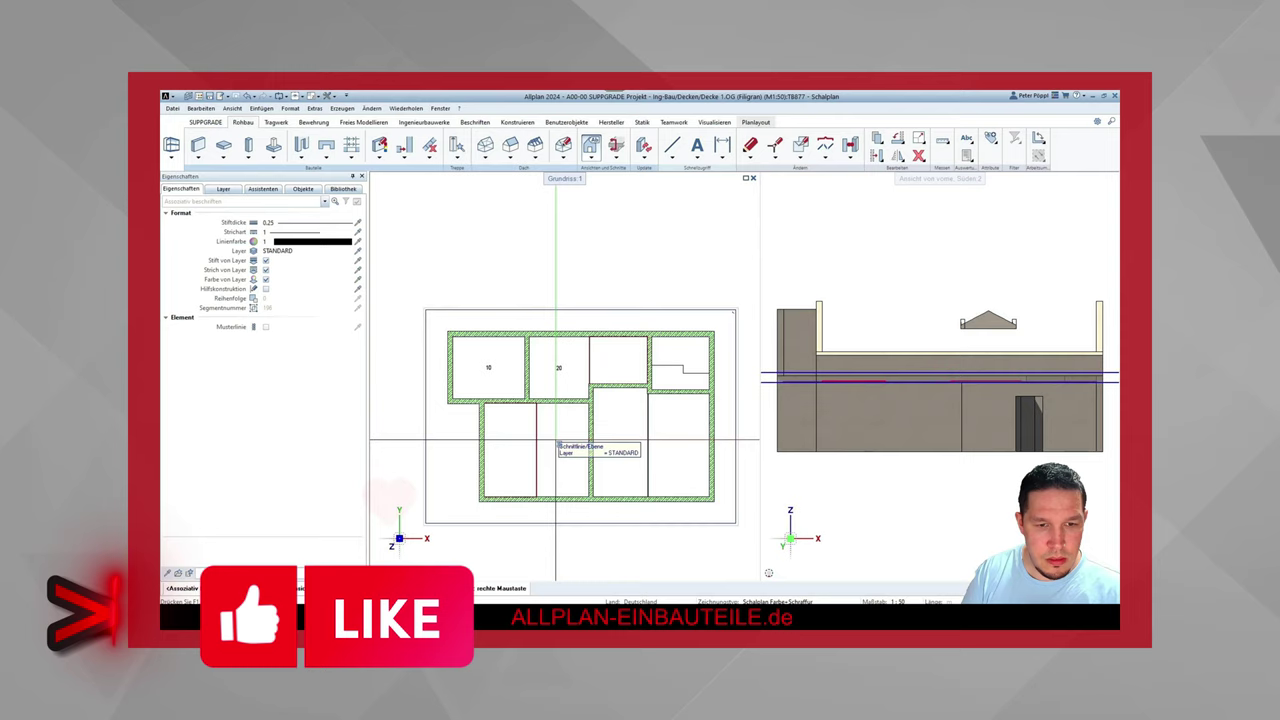
scroll(556, 440, "up", 3)
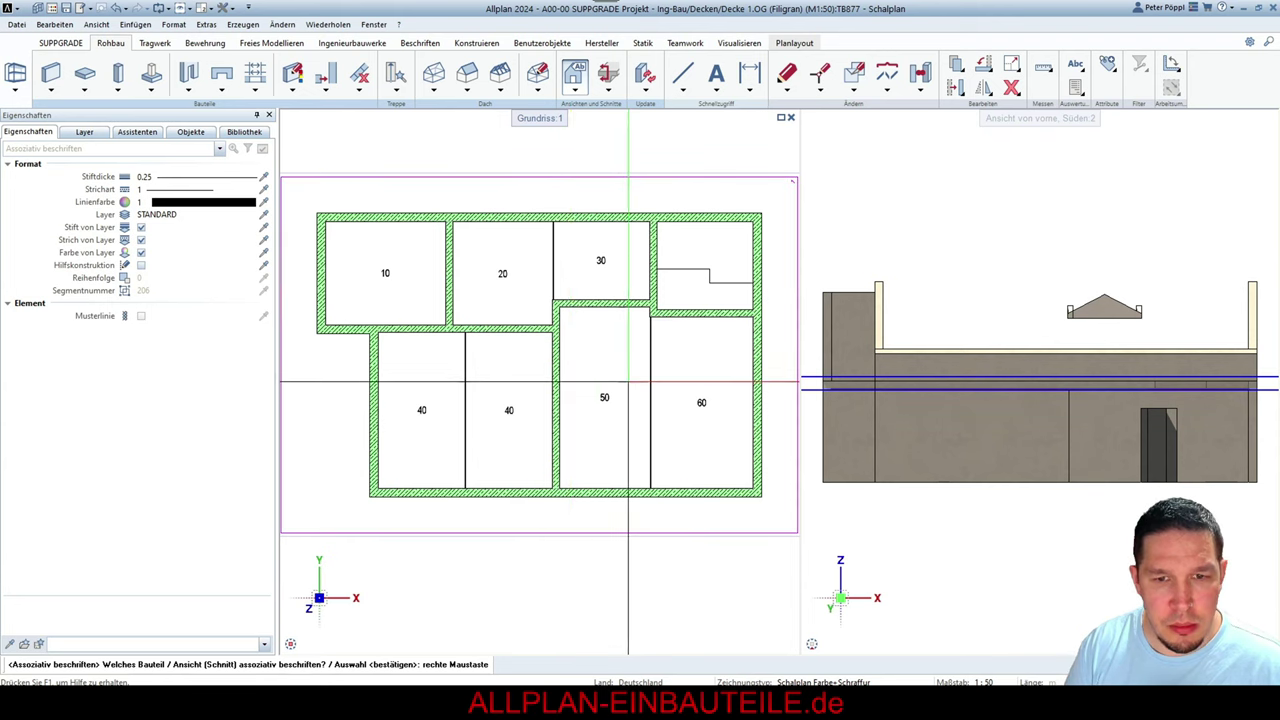
key("Escape")
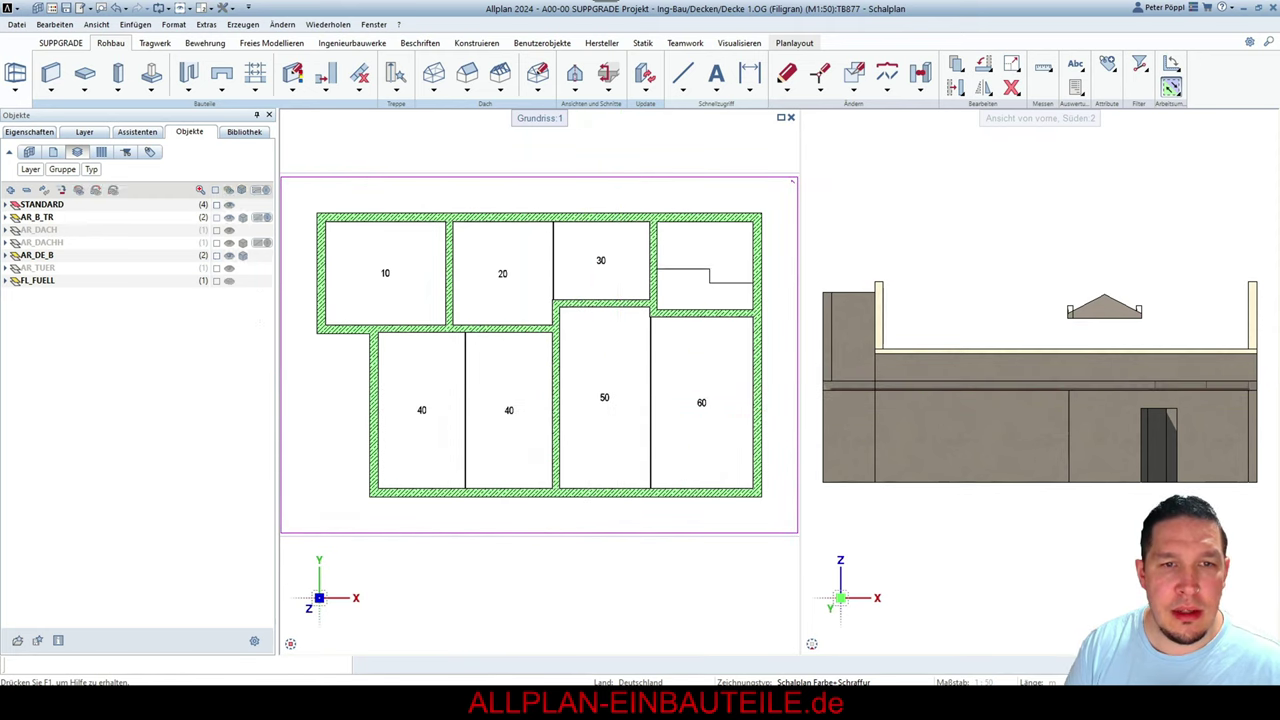
Align the slab labels so each row sits at one common height, referencing label 10 for the upper row
left_click(716, 72)
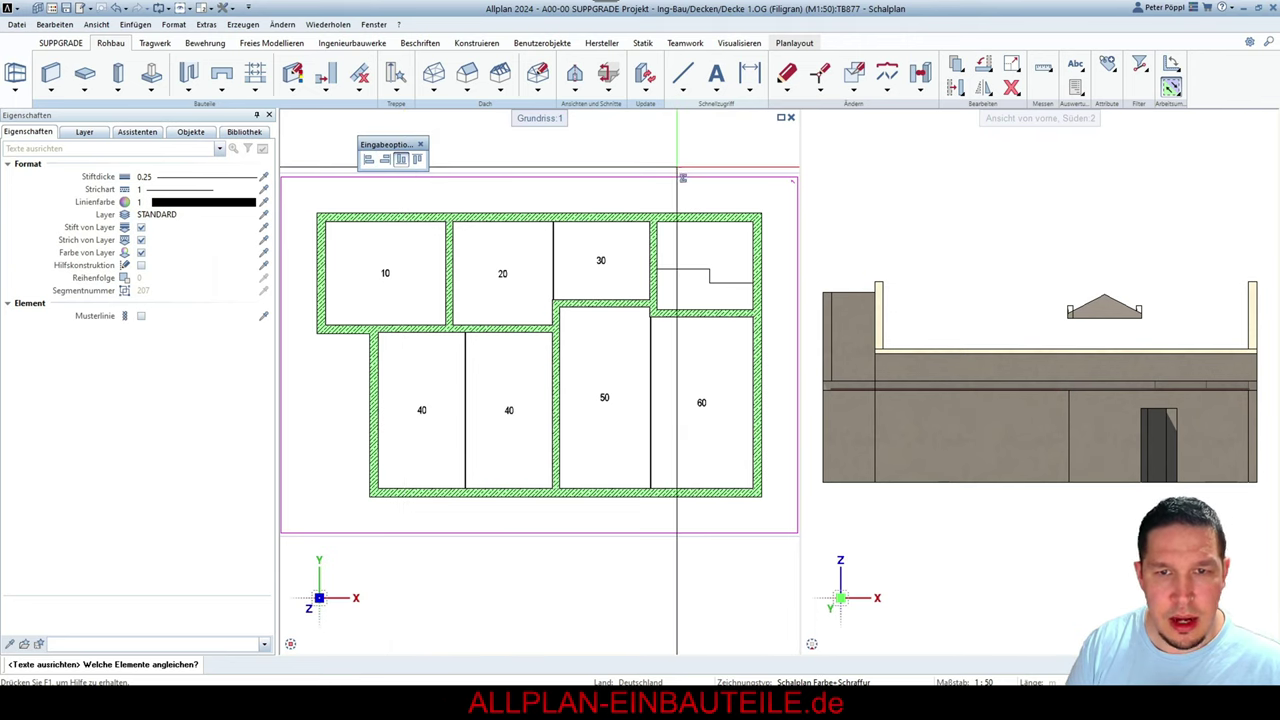
left_click_drag(752, 416, 411, 378)
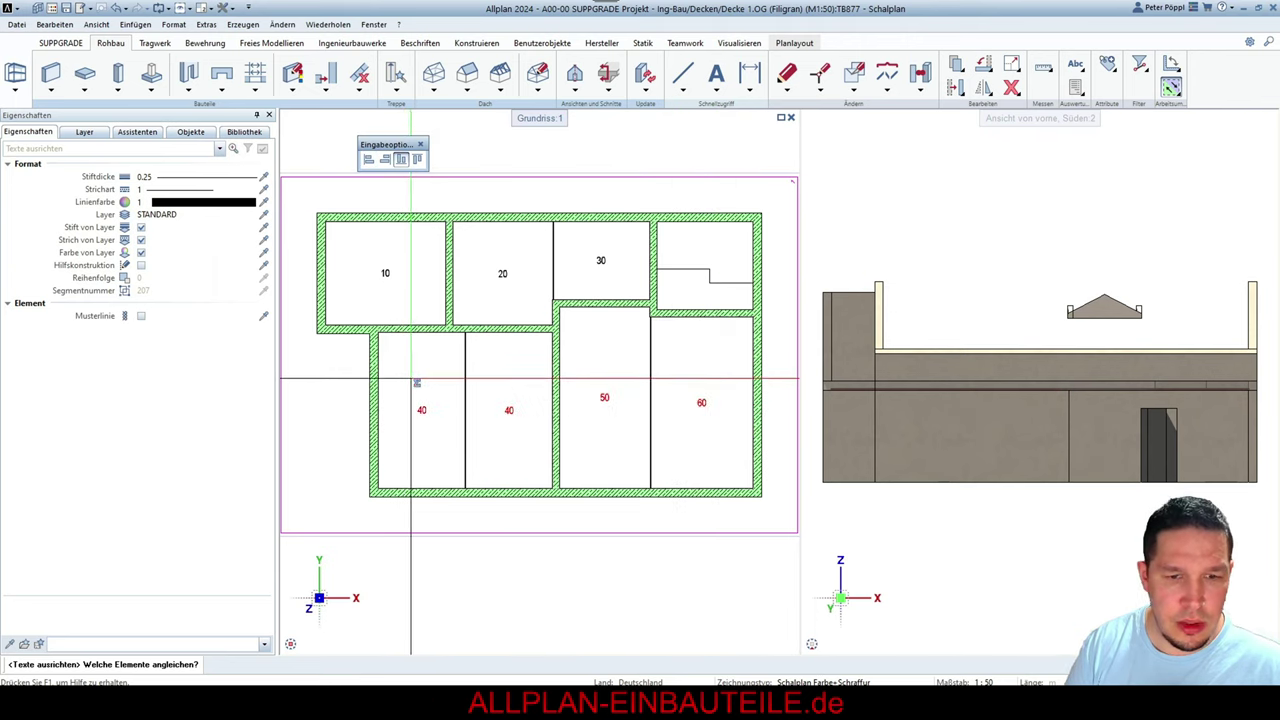
left_click(602, 405)
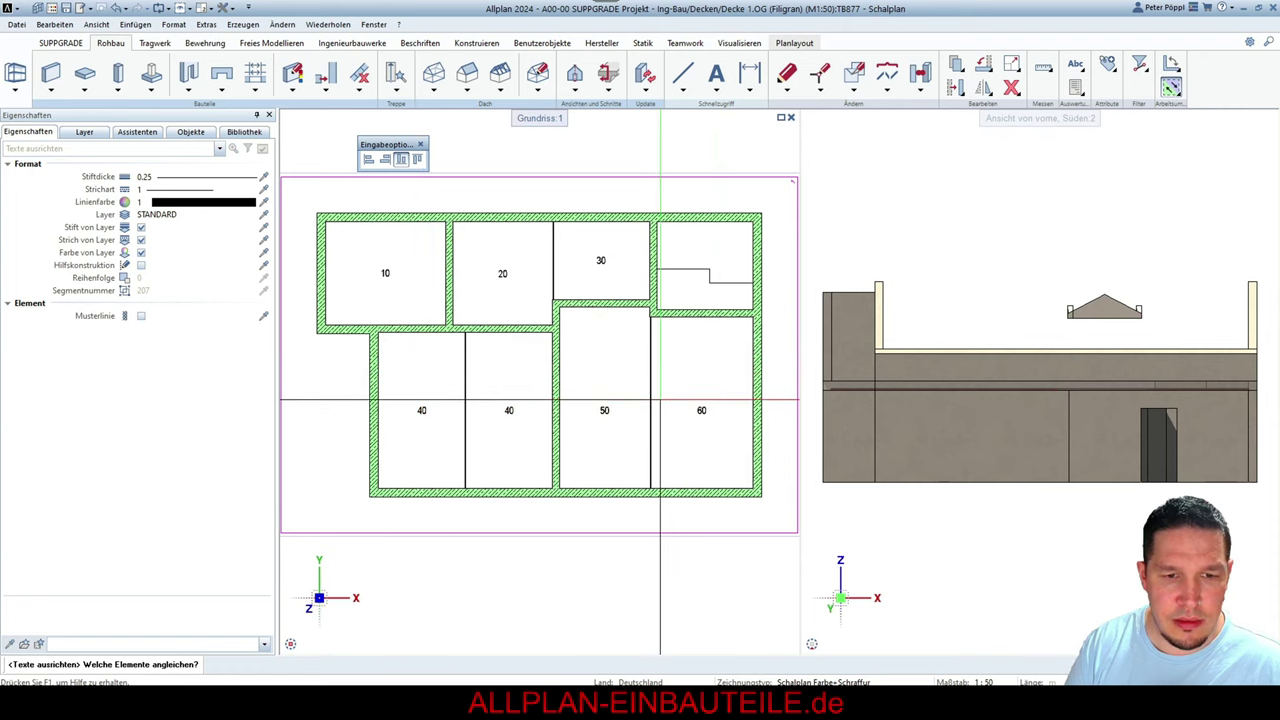
left_click_drag(616, 286, 320, 238)
left_click(385, 273)
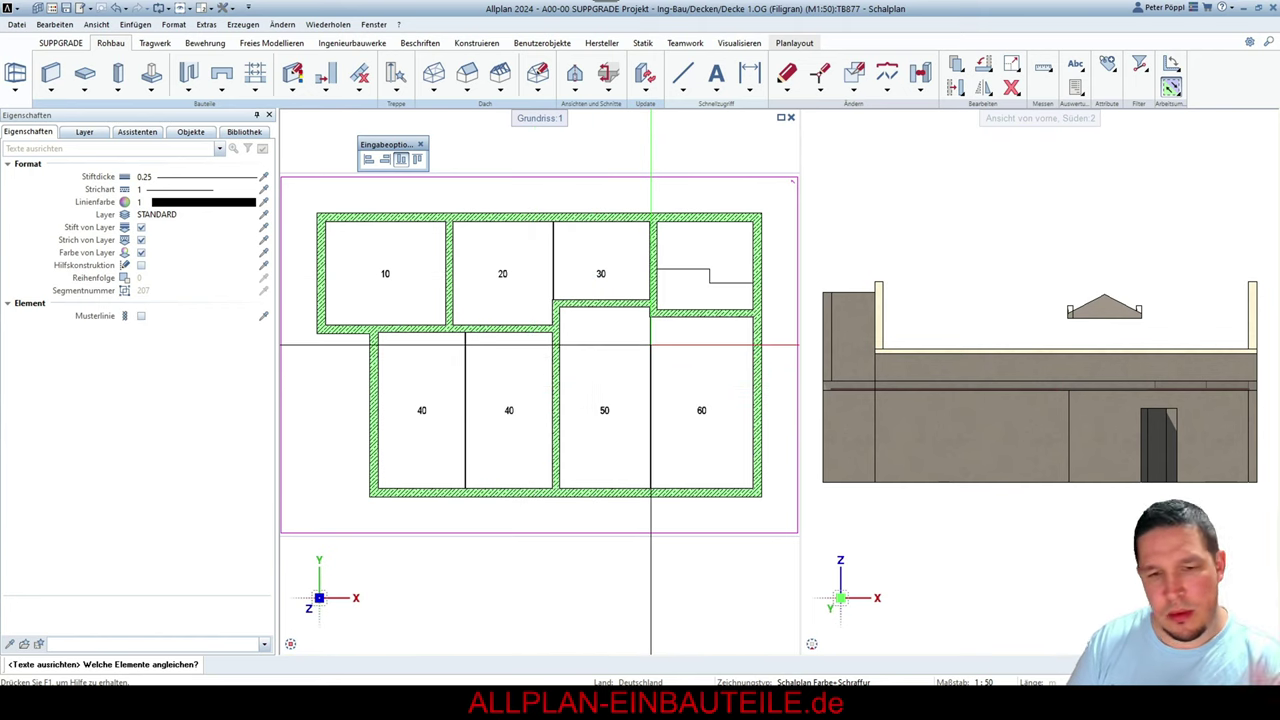
key("Escape")
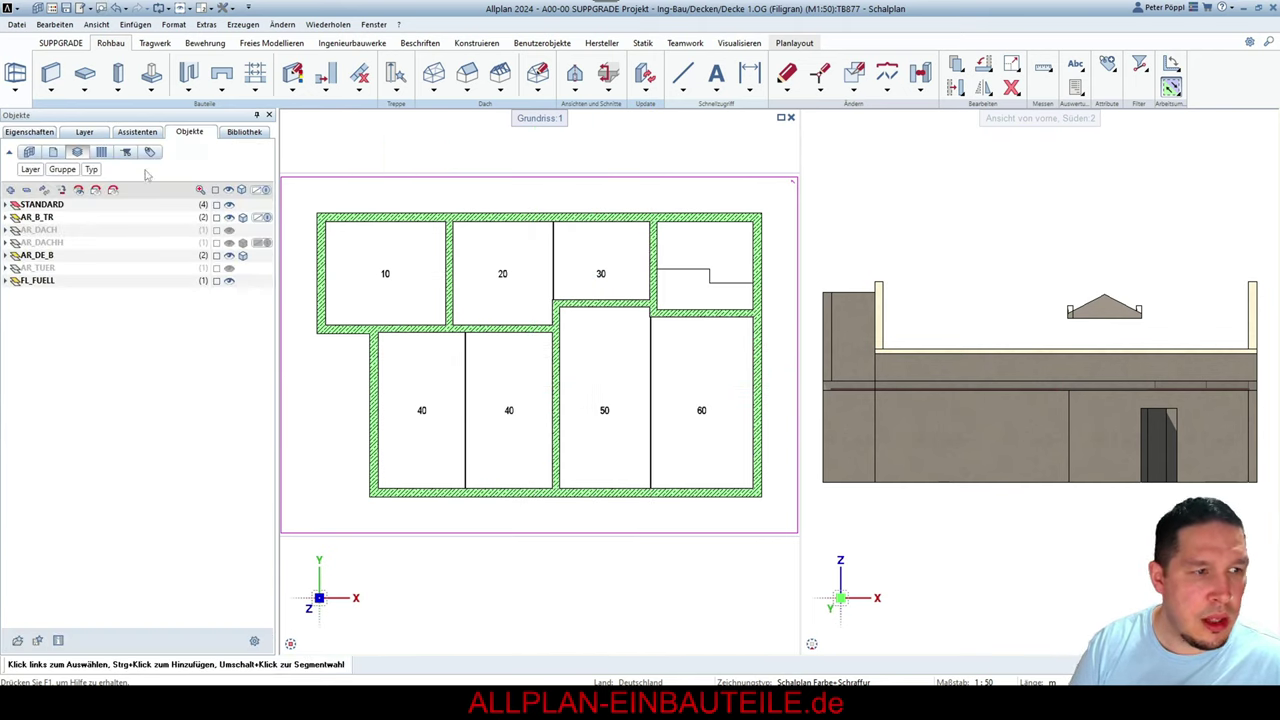
Switch the visibility of all layers off and back on so the FL_FUELL fill areas are displayed in the slab plan
scroll(659, 270, "down", 5)
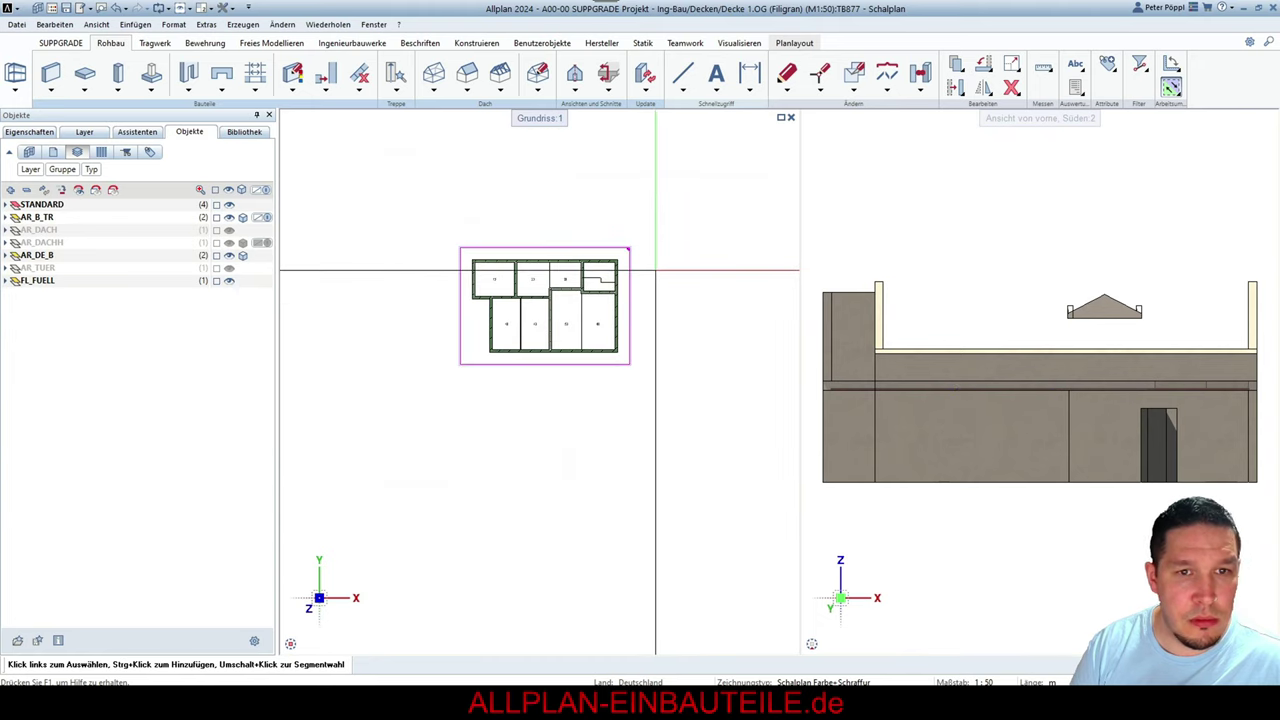
key("ctrl+o")
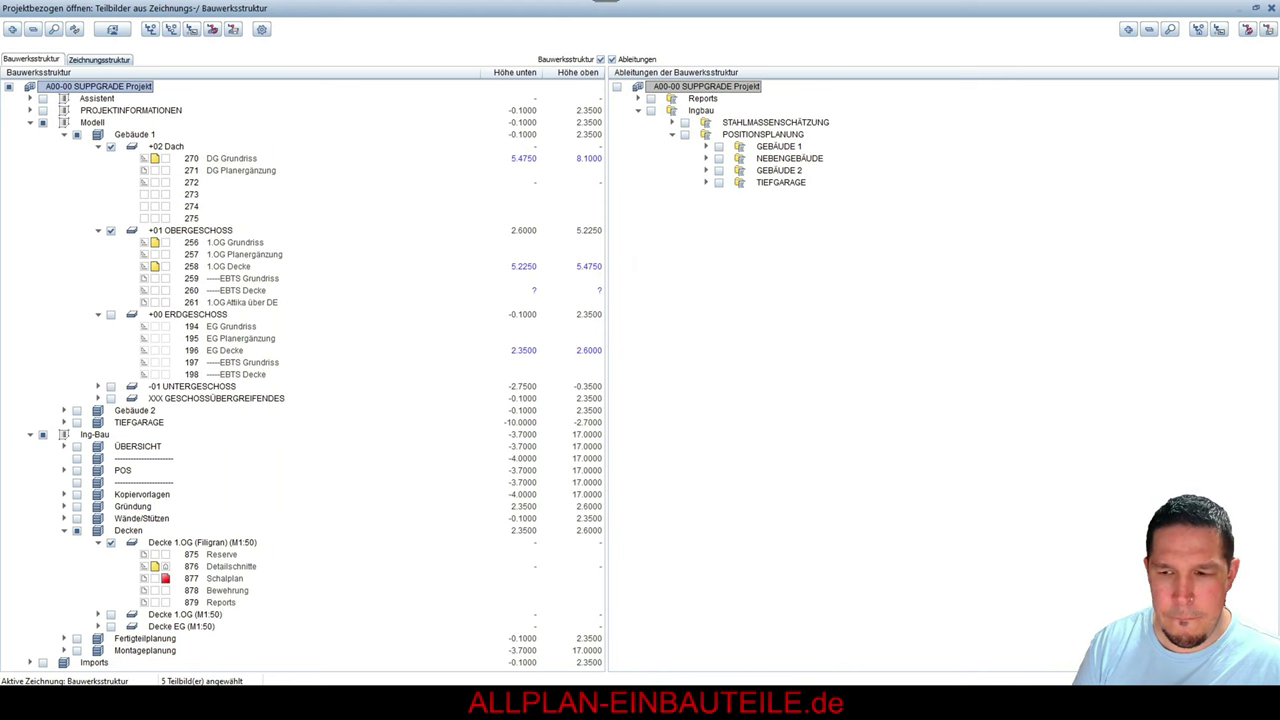
key("Escape")
left_click(228, 190)
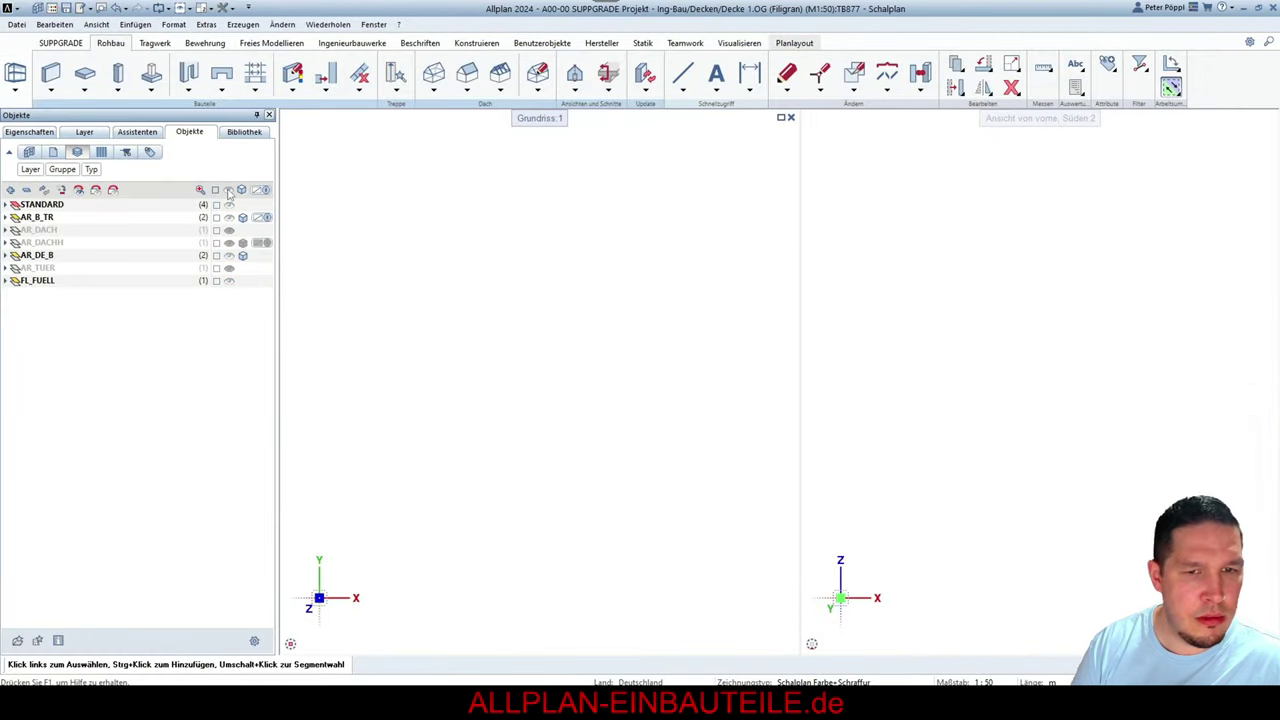
left_click(228, 190)
scroll(619, 284, "up", 3)
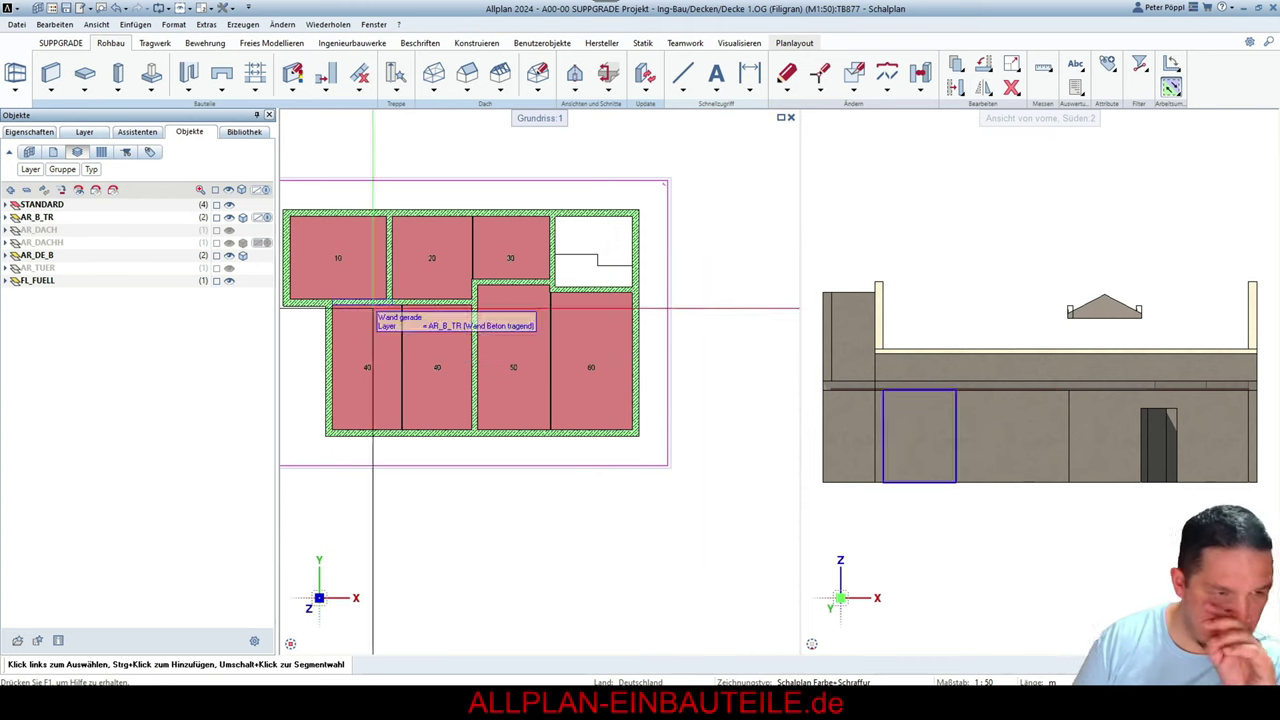
Examine the filled and labelled slab plan and the separate floor plan above it
scroll(663, 380, "down", 2)
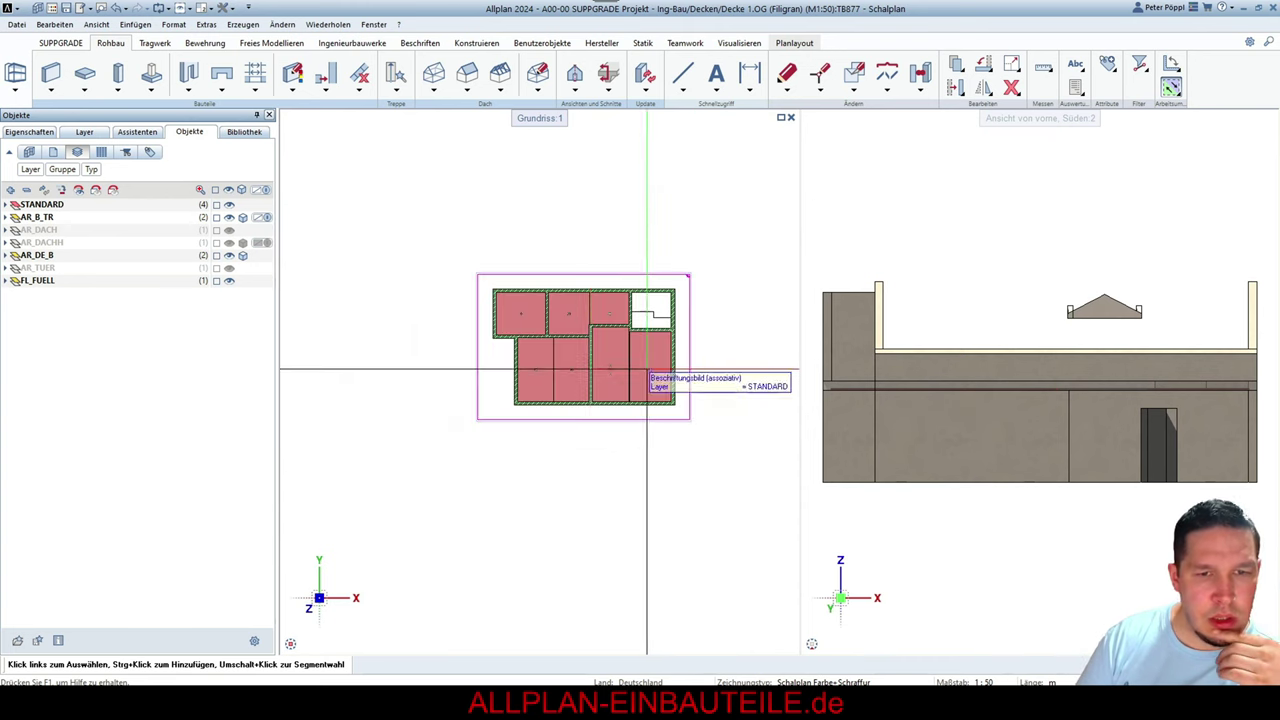
scroll(514, 357, "up", 3)
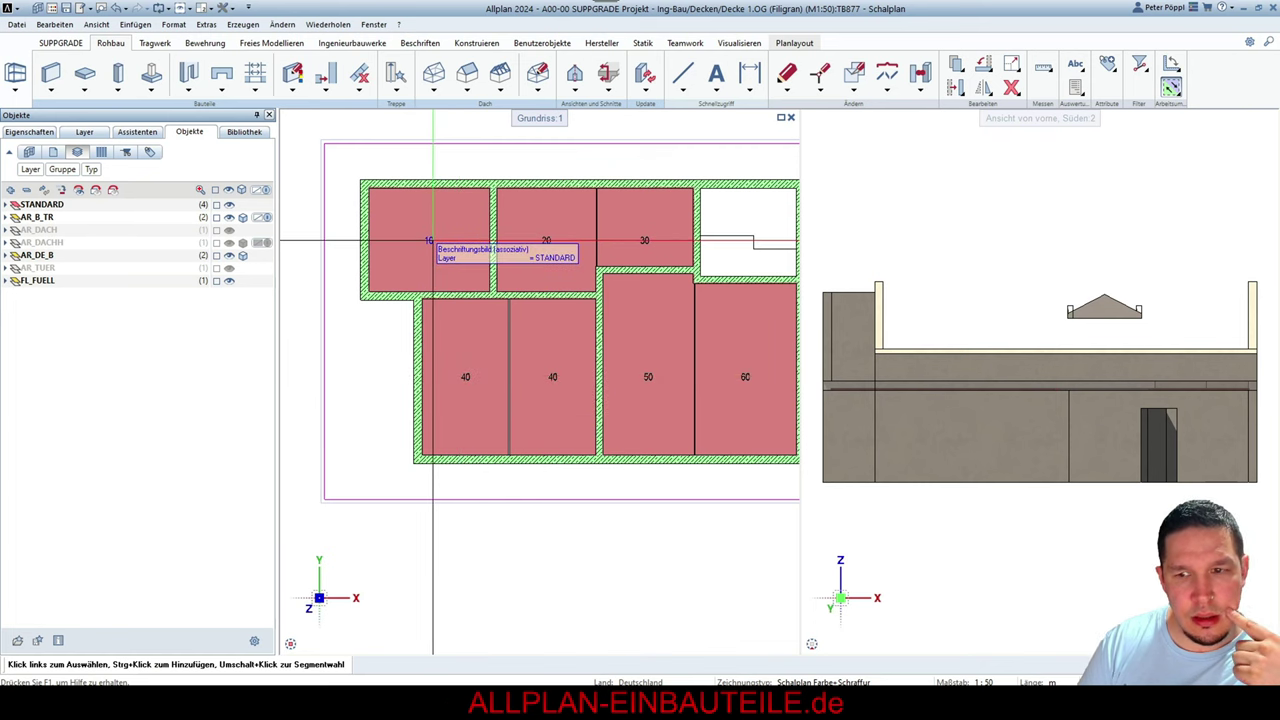
scroll(475, 348, "down", 1)
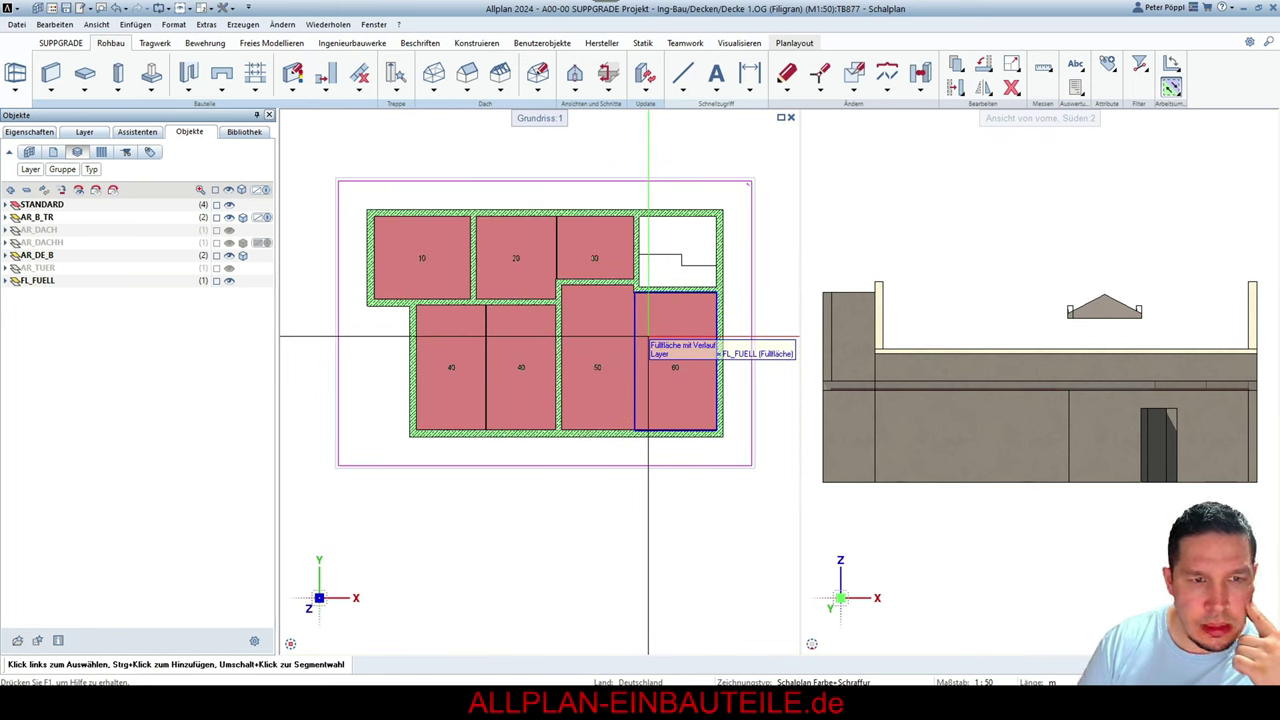
scroll(648, 337, "down", 5)
scroll(571, 263, "up", 3)
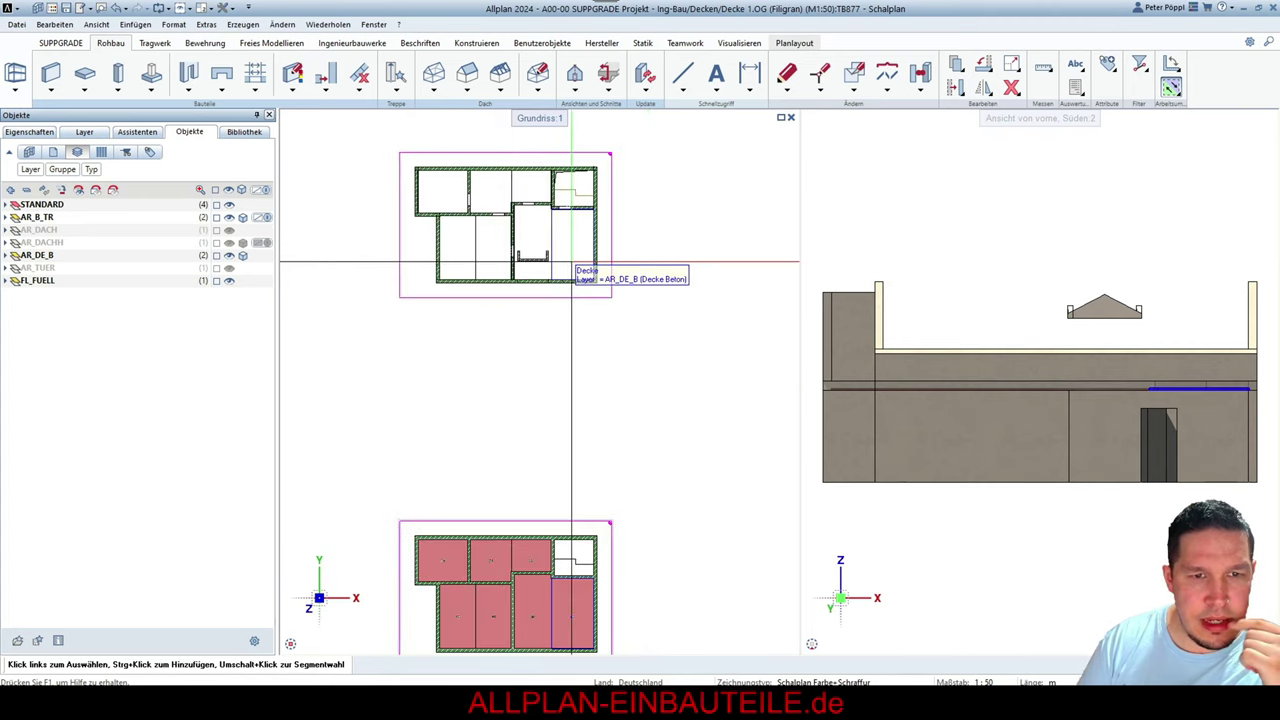
scroll(514, 266, "down", 1)
scroll(522, 345, "up", 4)
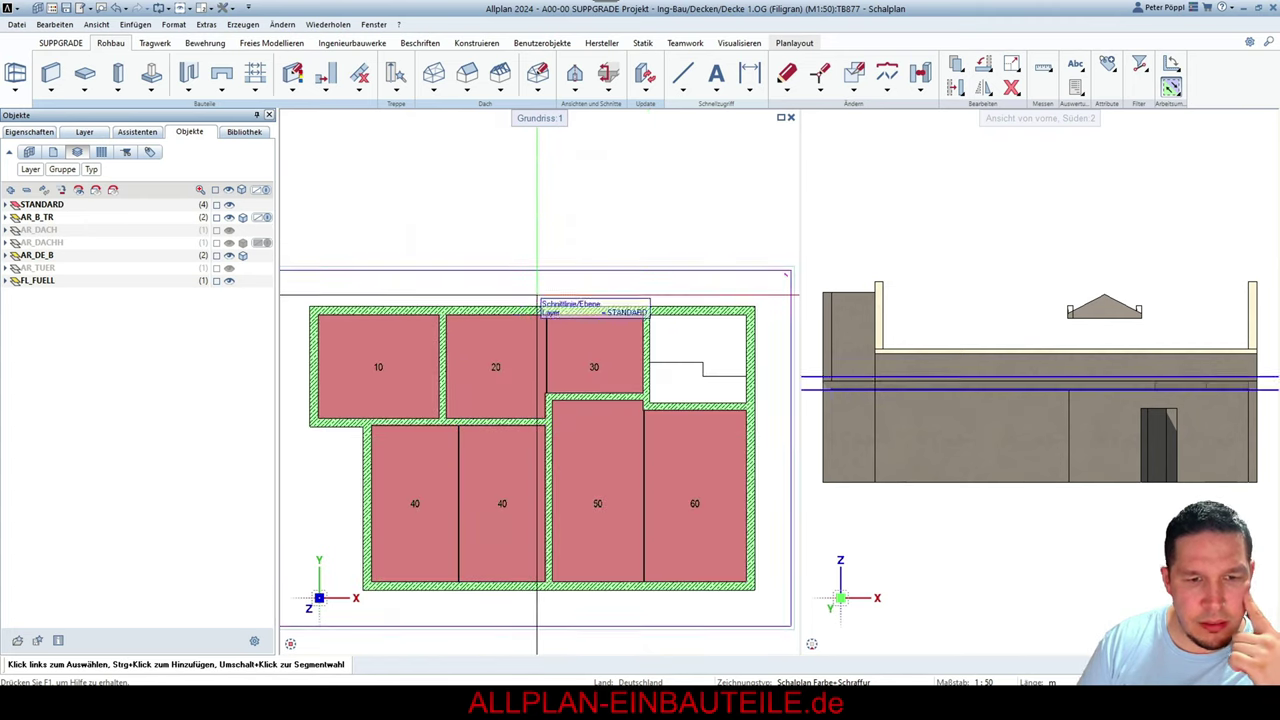
scroll(537, 303, "down", 1)
scroll(518, 295, "up", 3)
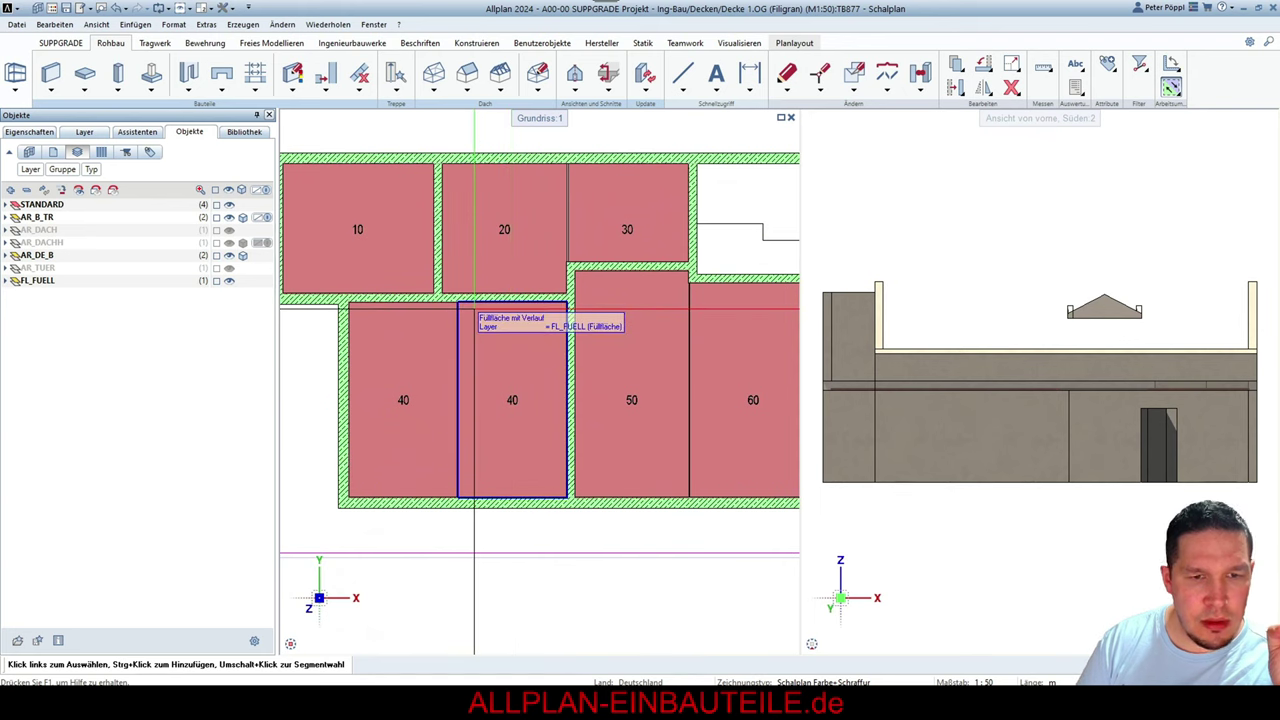
scroll(474, 310, "down", 4)
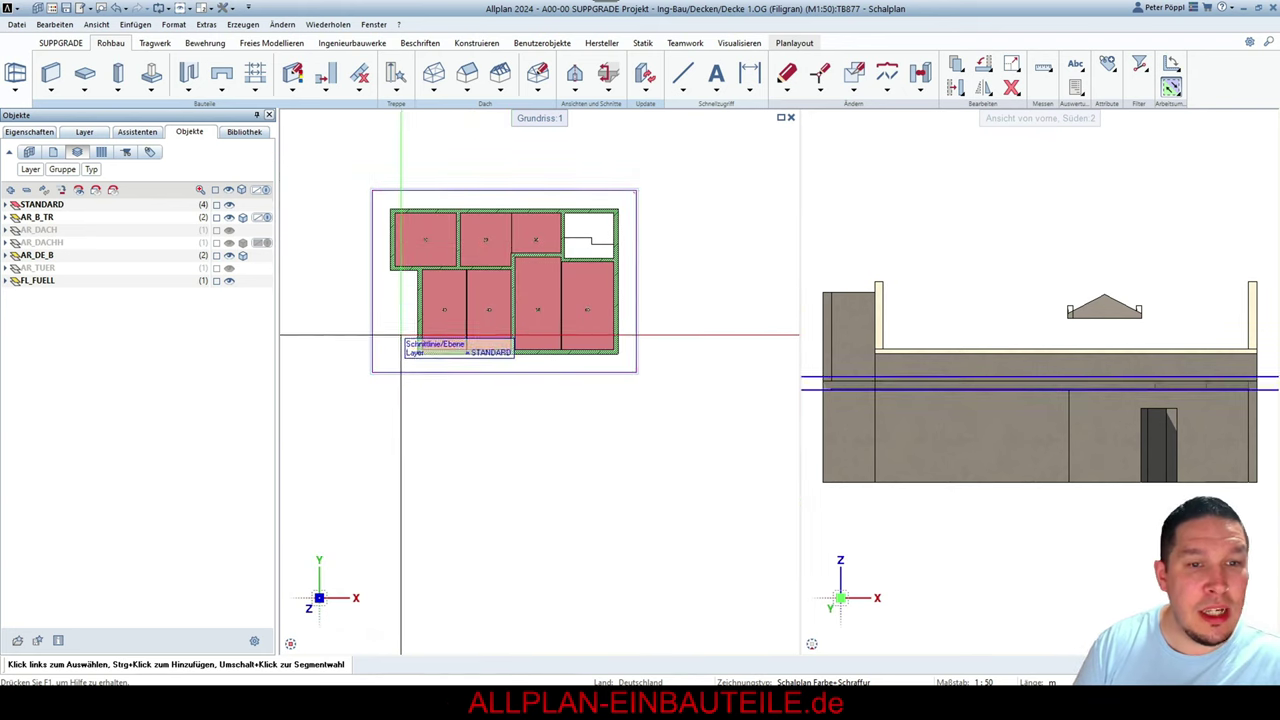
scroll(401, 337, "down", 1)
Make drawing file 876 Detailschnitte active and set up section A without Deckenuntersicht, with upper edge 6.10 and lower edge 4.47
key("ctrl+o")
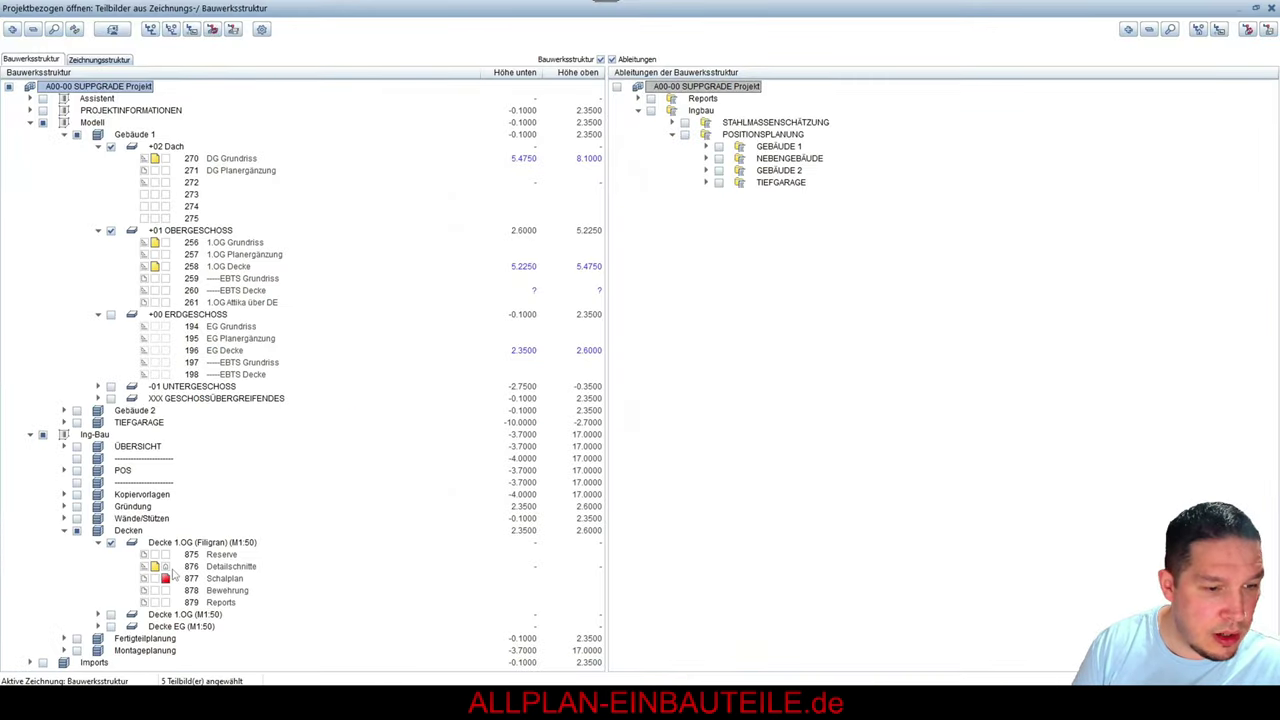
key("Escape")
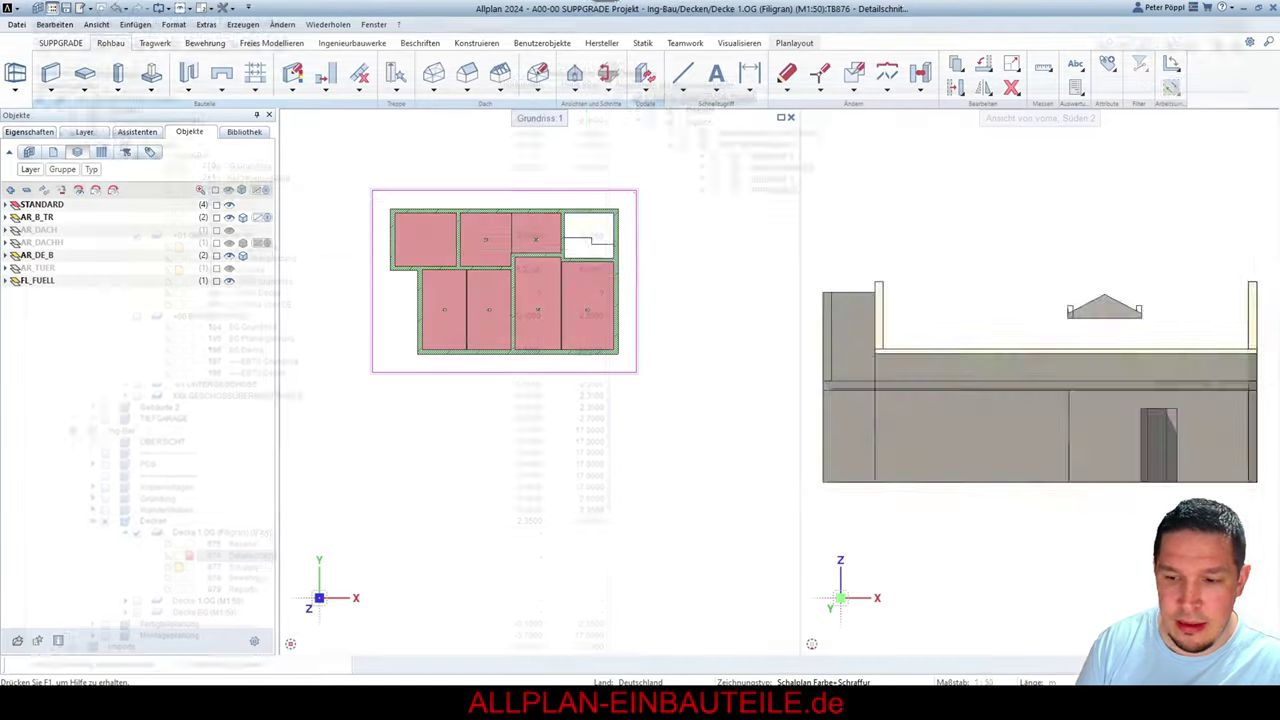
left_click(570, 90)
left_click(600, 108)
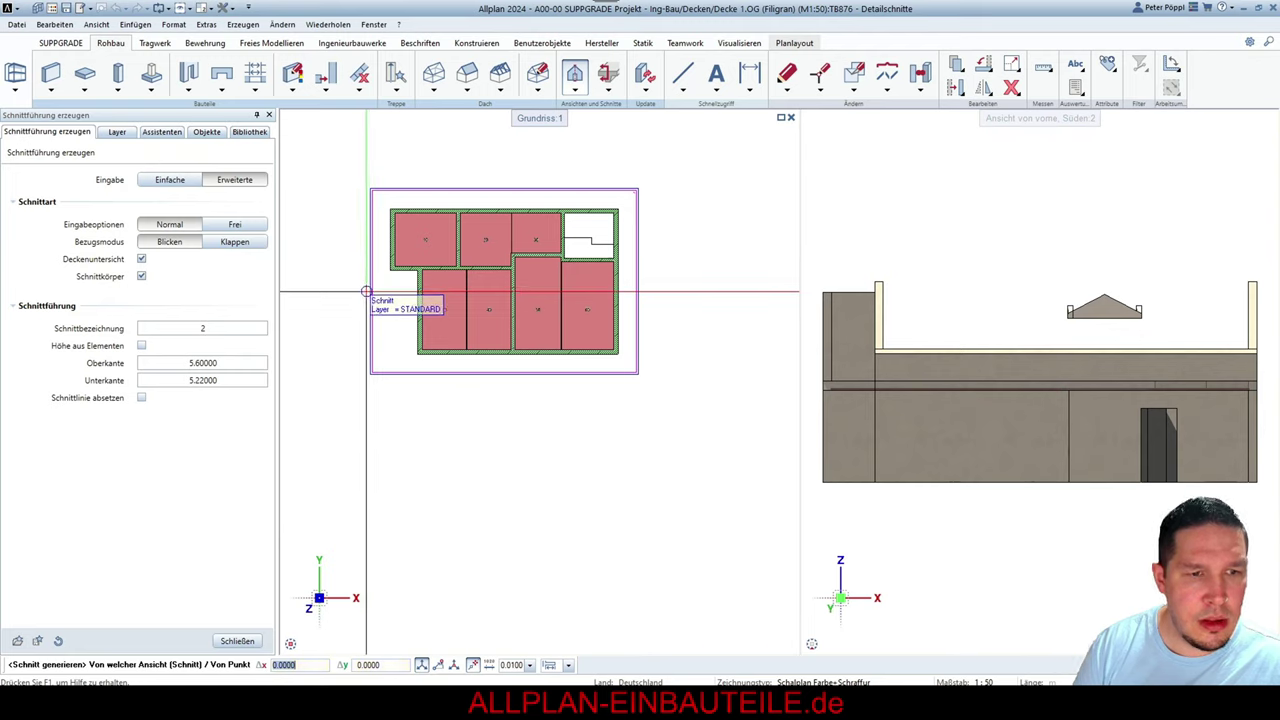
left_click(141, 259)
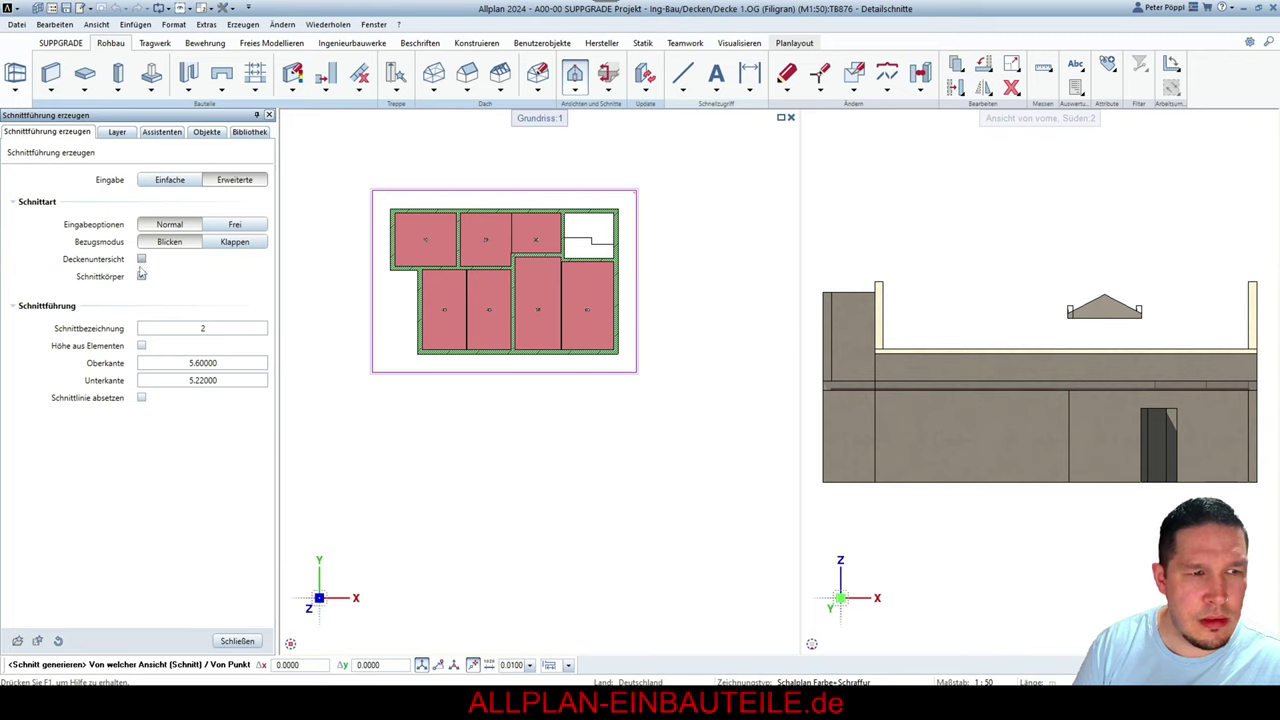
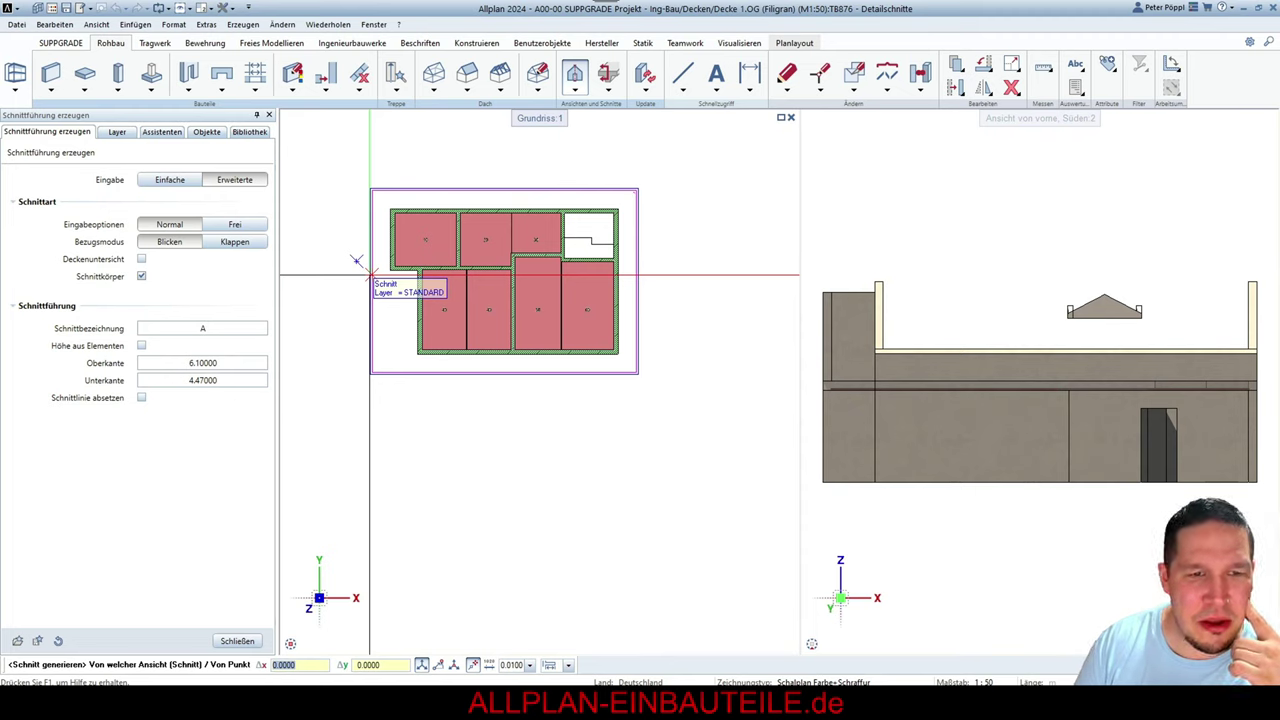
Generate section A horizontally across the full width of the slab plan, with its section line shown, and place it below the plan
left_click(370, 274)
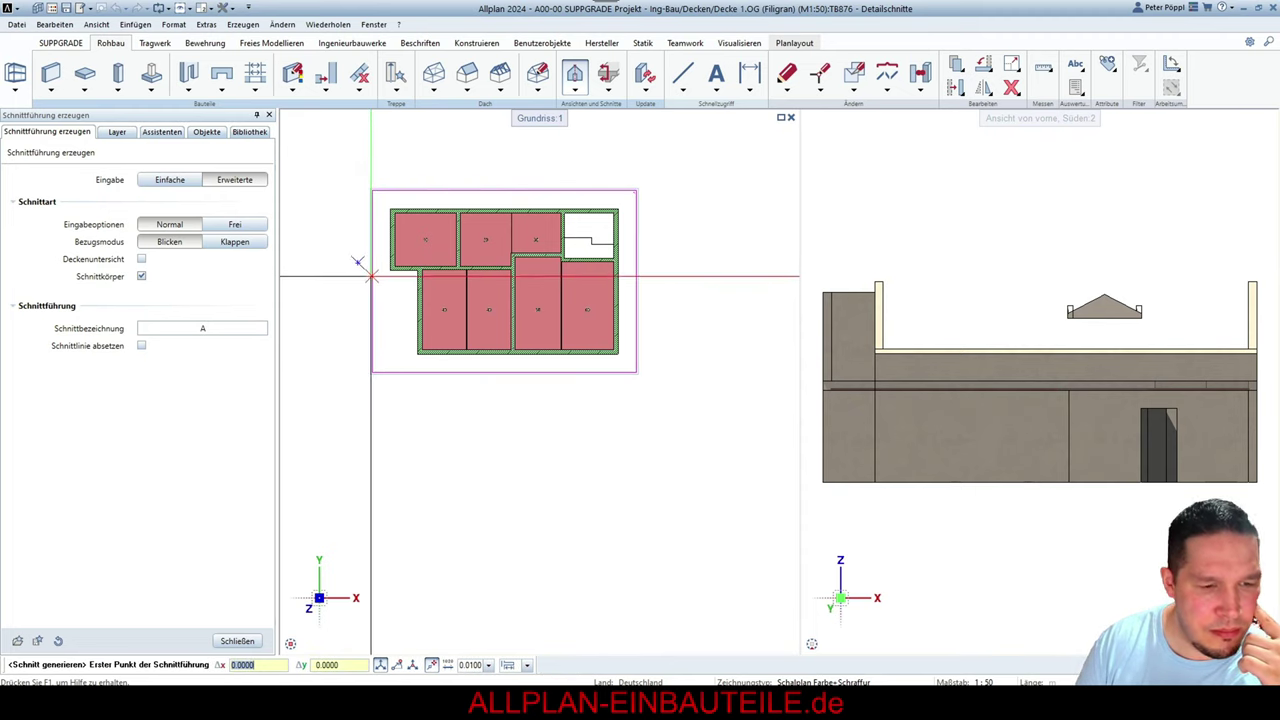
left_click(371, 275)
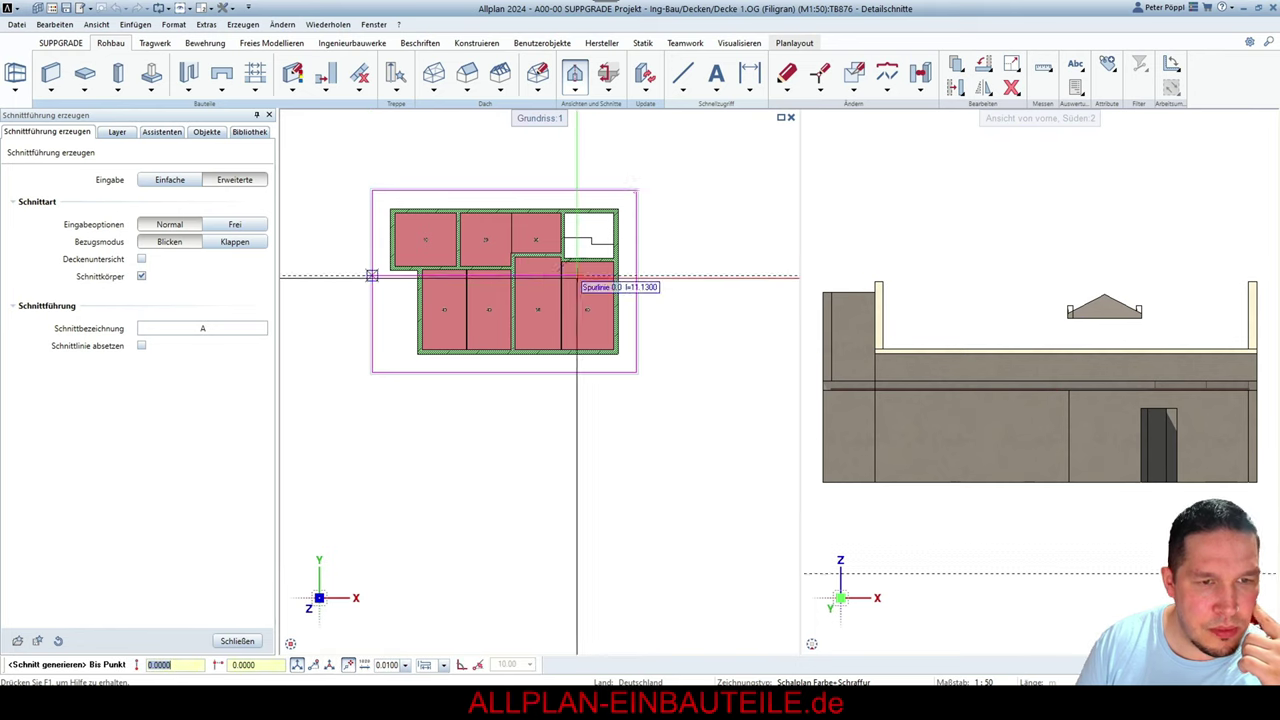
left_click(650, 276)
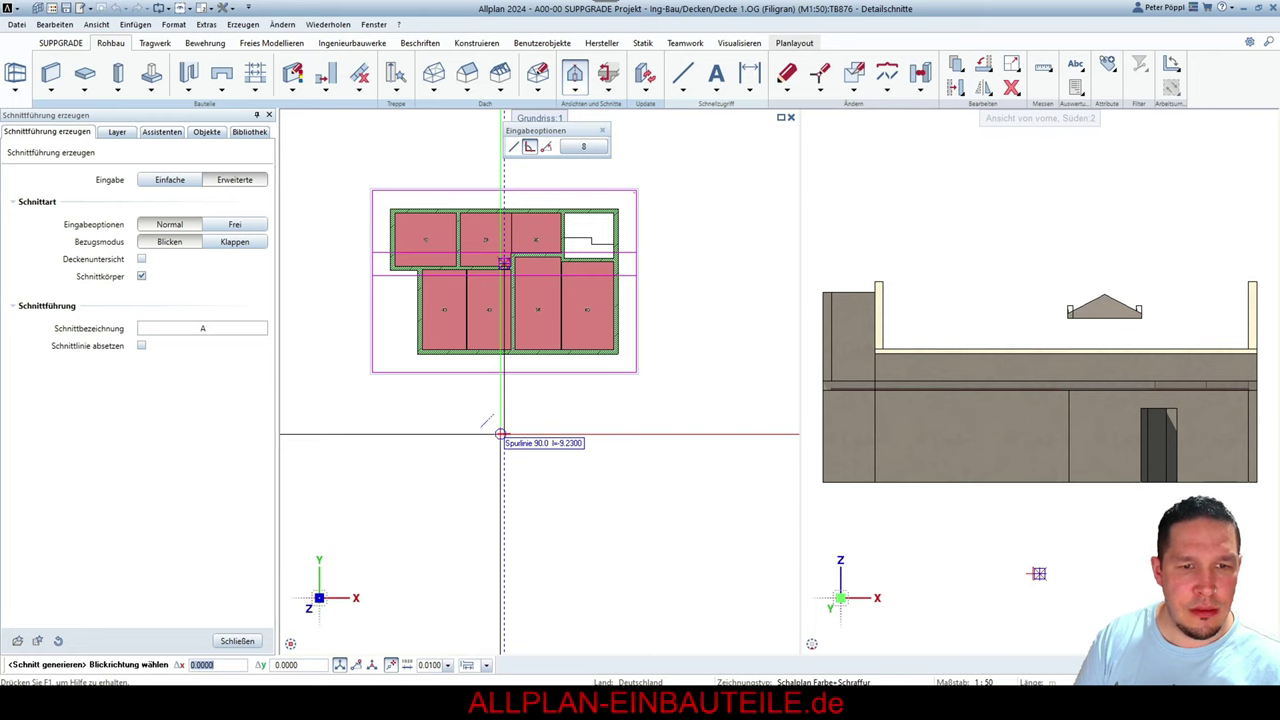
left_click(141, 345)
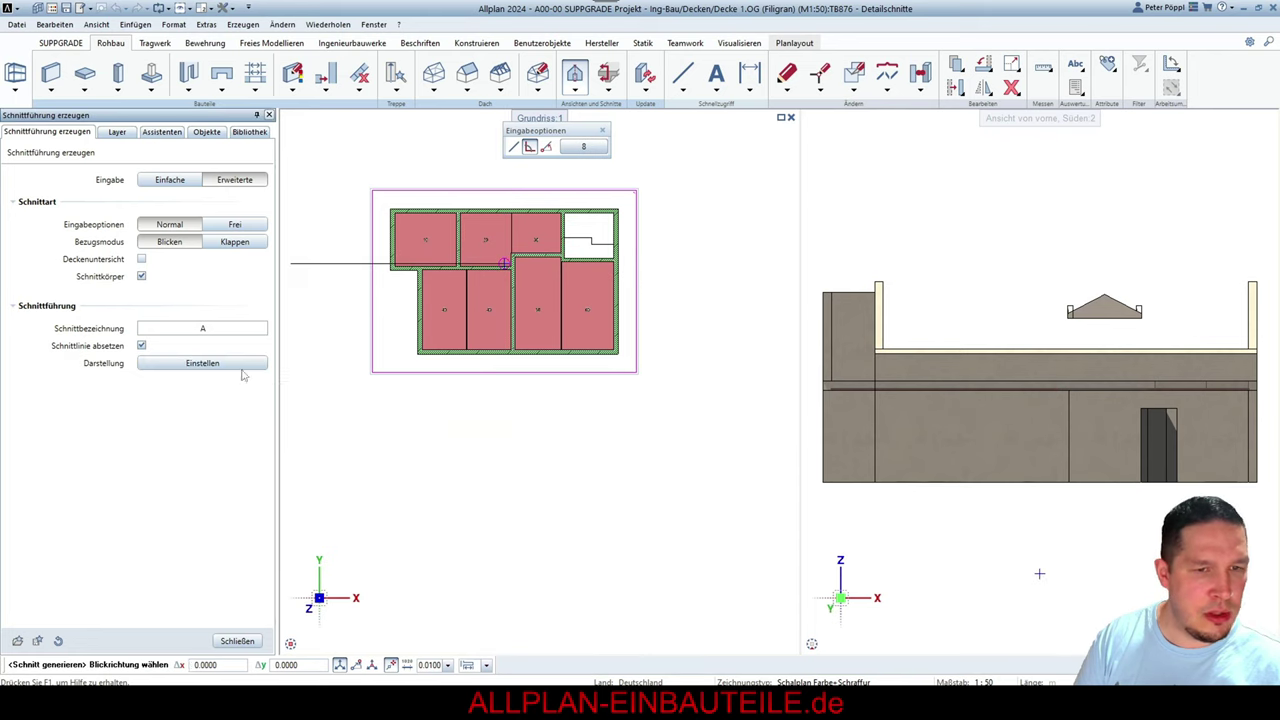
left_click(491, 437)
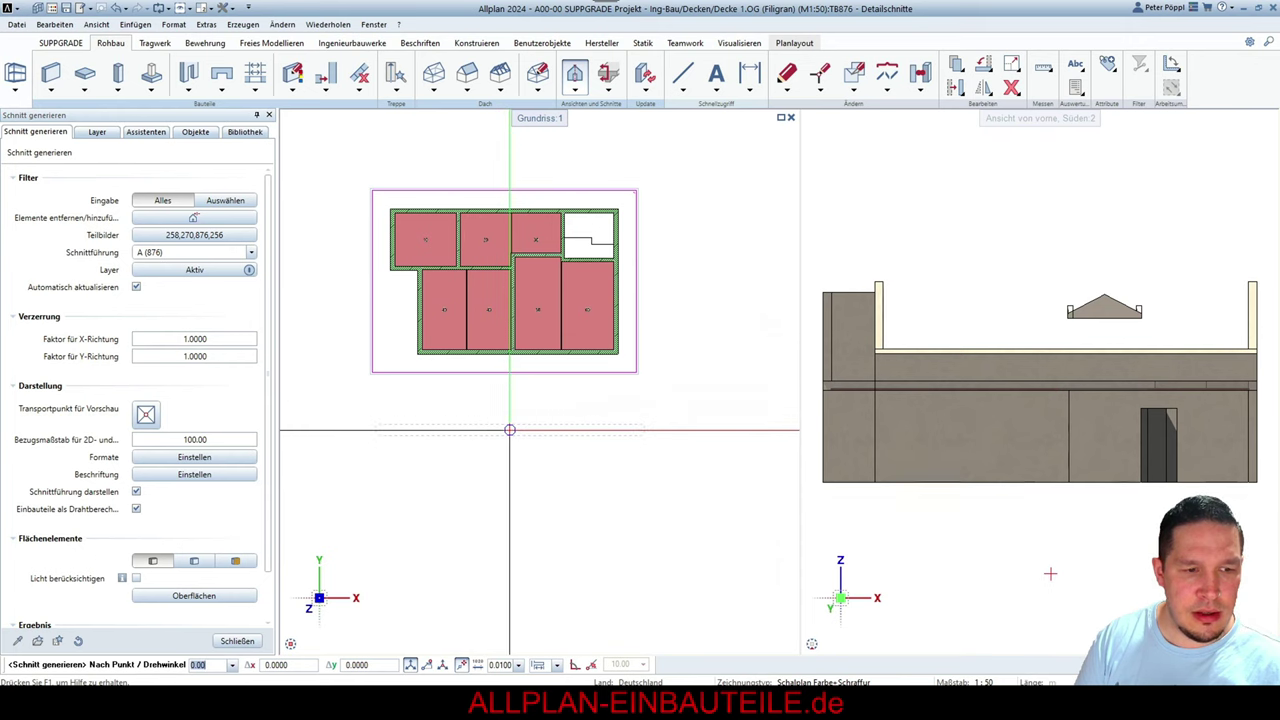
left_click(507, 436)
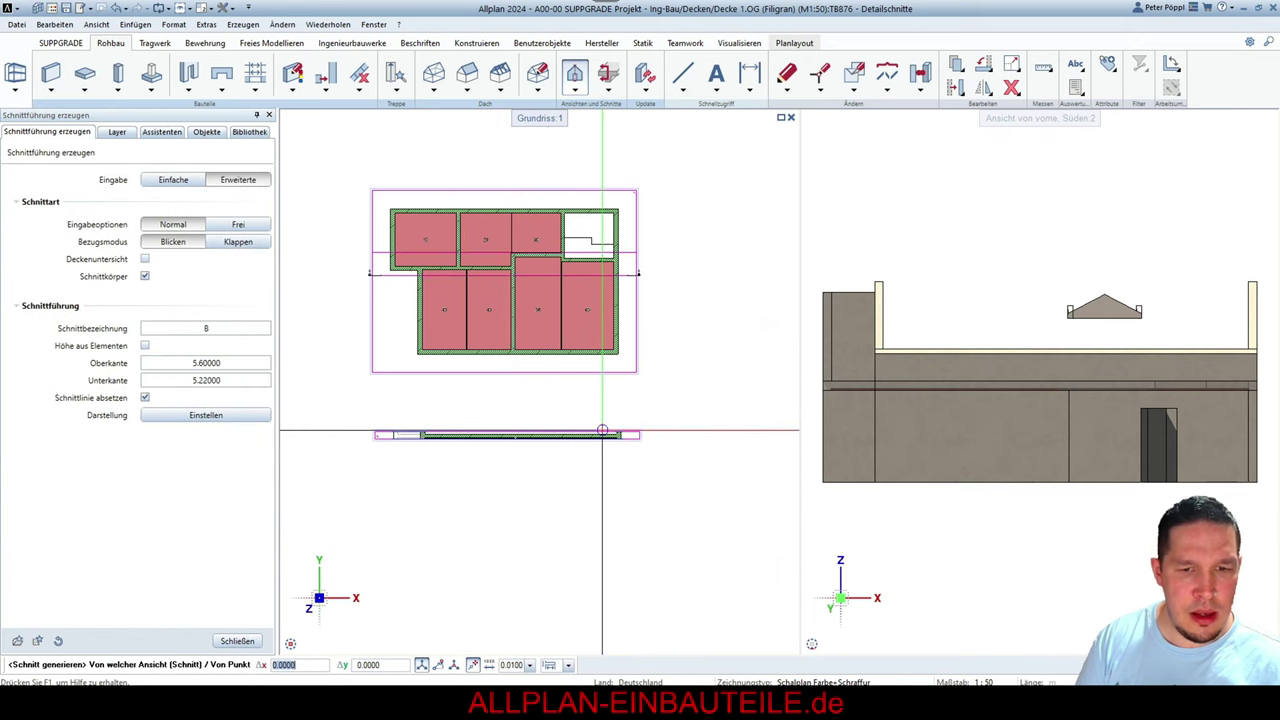
key("Escape")
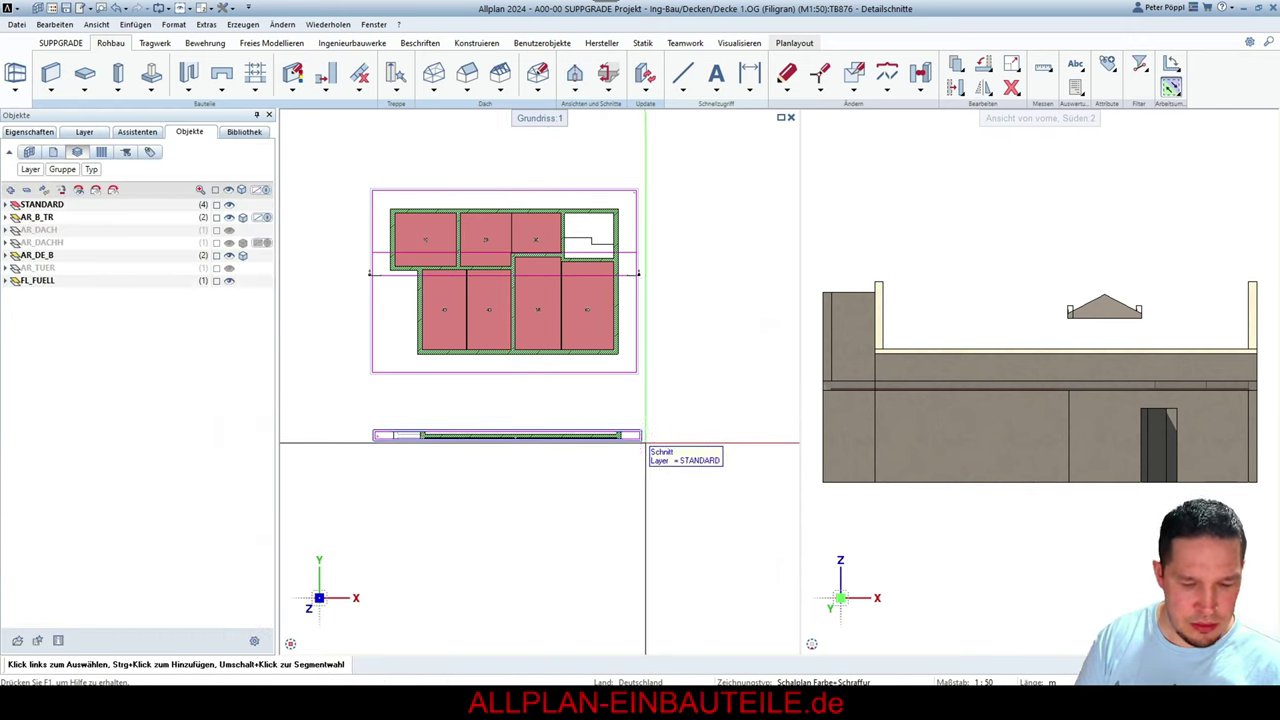
key("v")
left_click(643, 437)
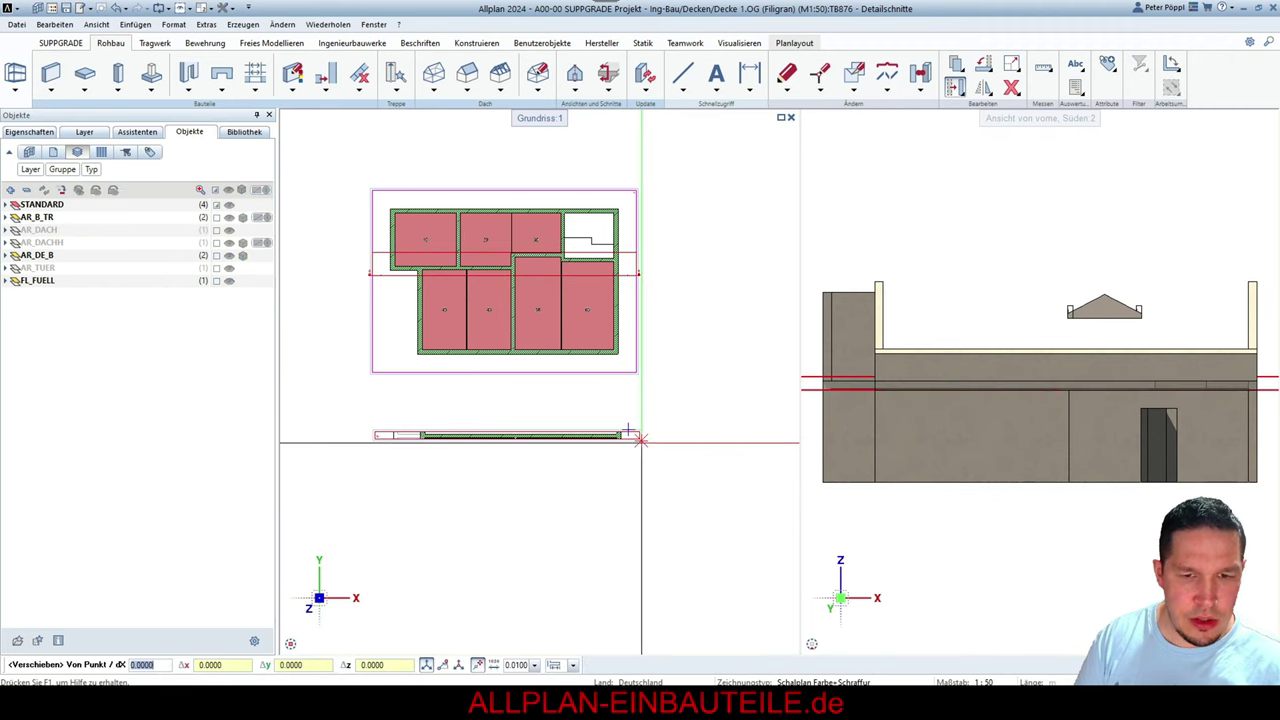
key("Escape")
Move section A closer beneath the slab plan and align the end of its frame with the plan's frame
scroll(619, 437, "up", 5)
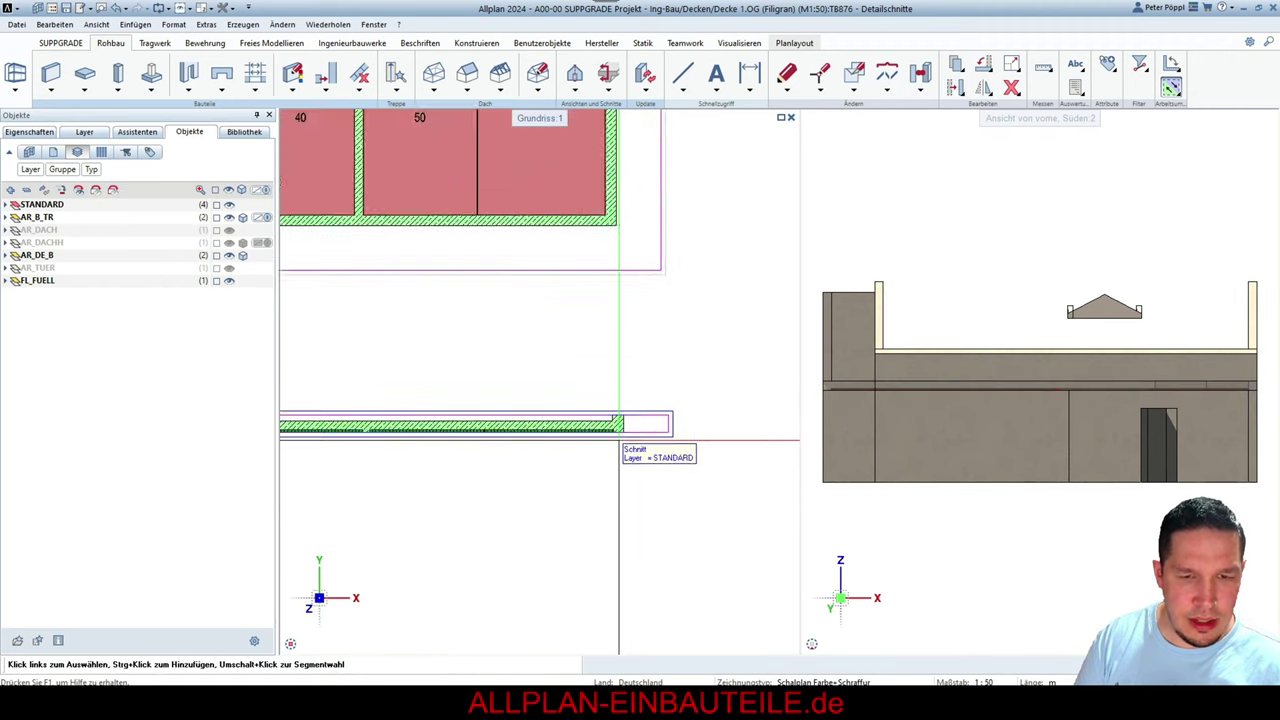
scroll(650, 440, "down", 6)
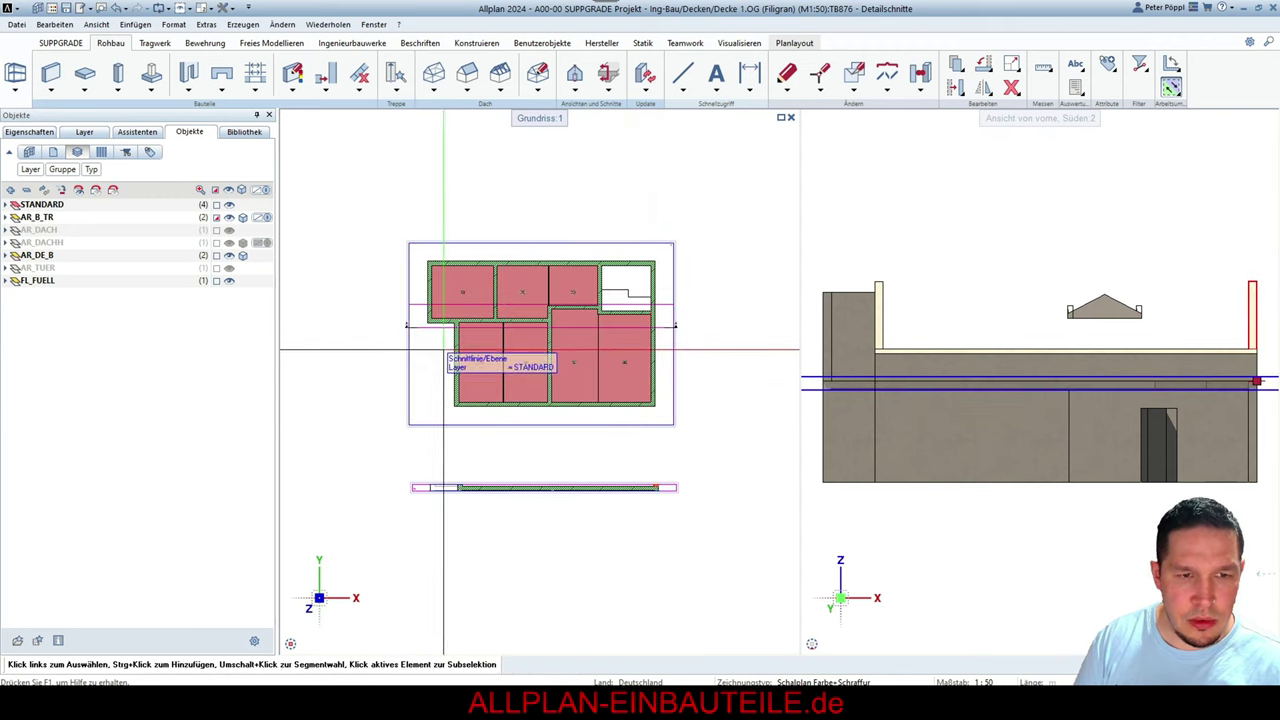
scroll(544, 240, "down", 3)
scroll(544, 240, "up", 2)
scroll(544, 240, "down", 3)
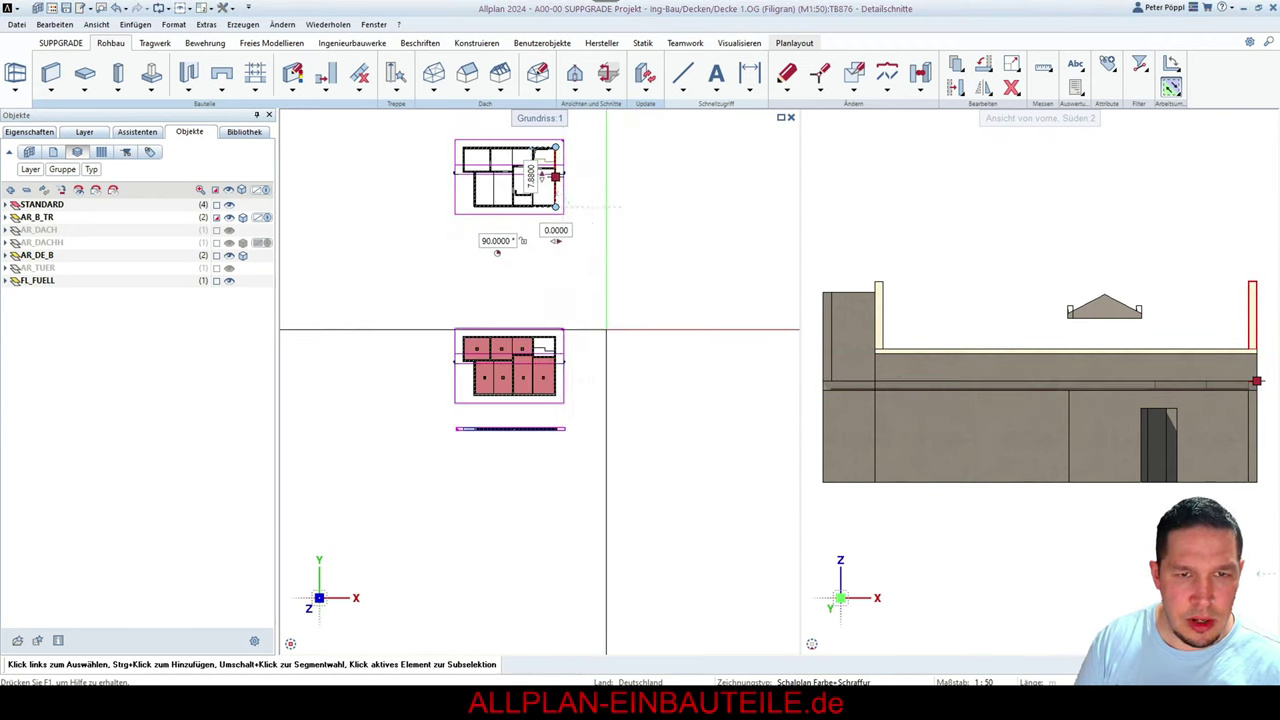
scroll(544, 443, "up", 6)
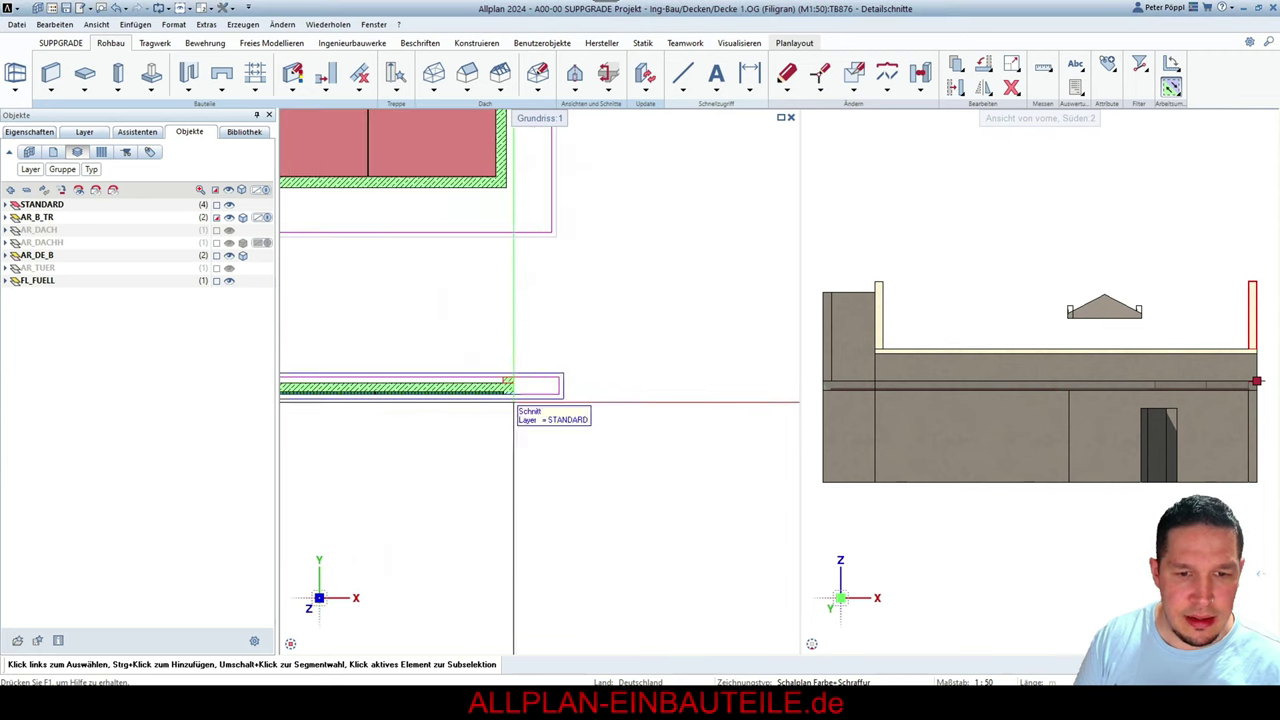
scroll(654, 391, "down", 1)
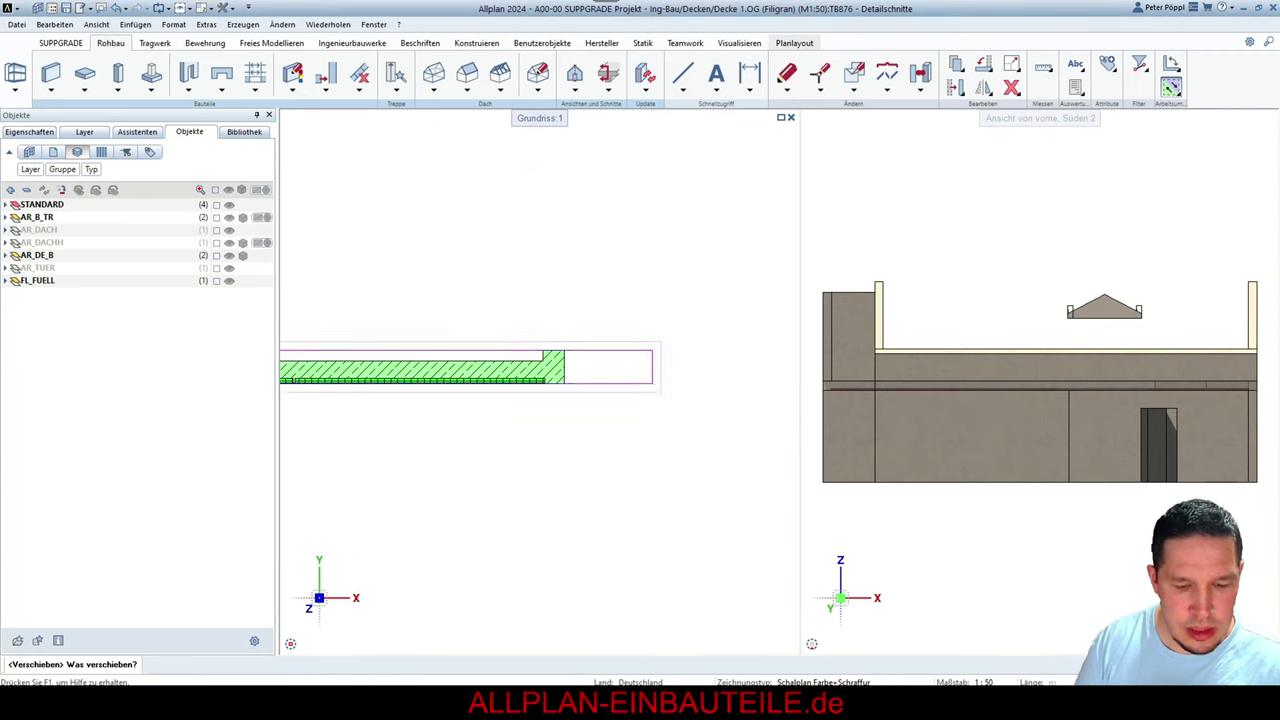
left_click(662, 393)
left_click(660, 392)
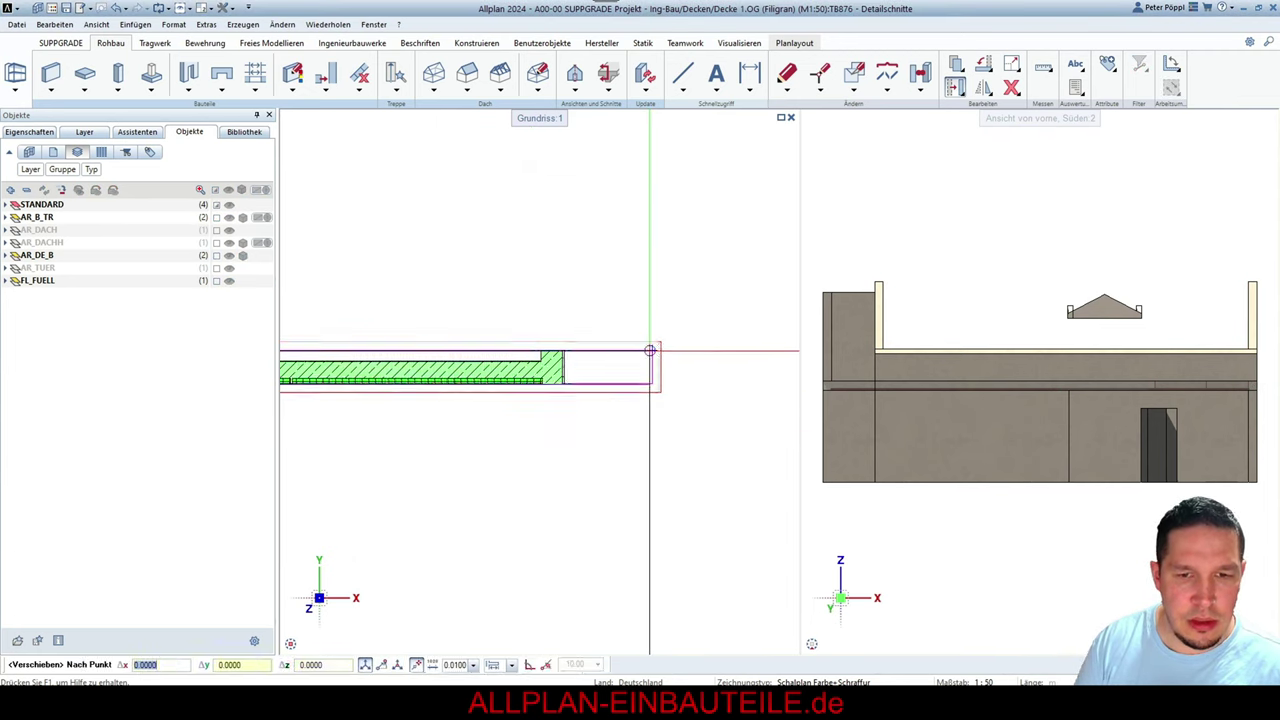
scroll(665, 330, "down", 3)
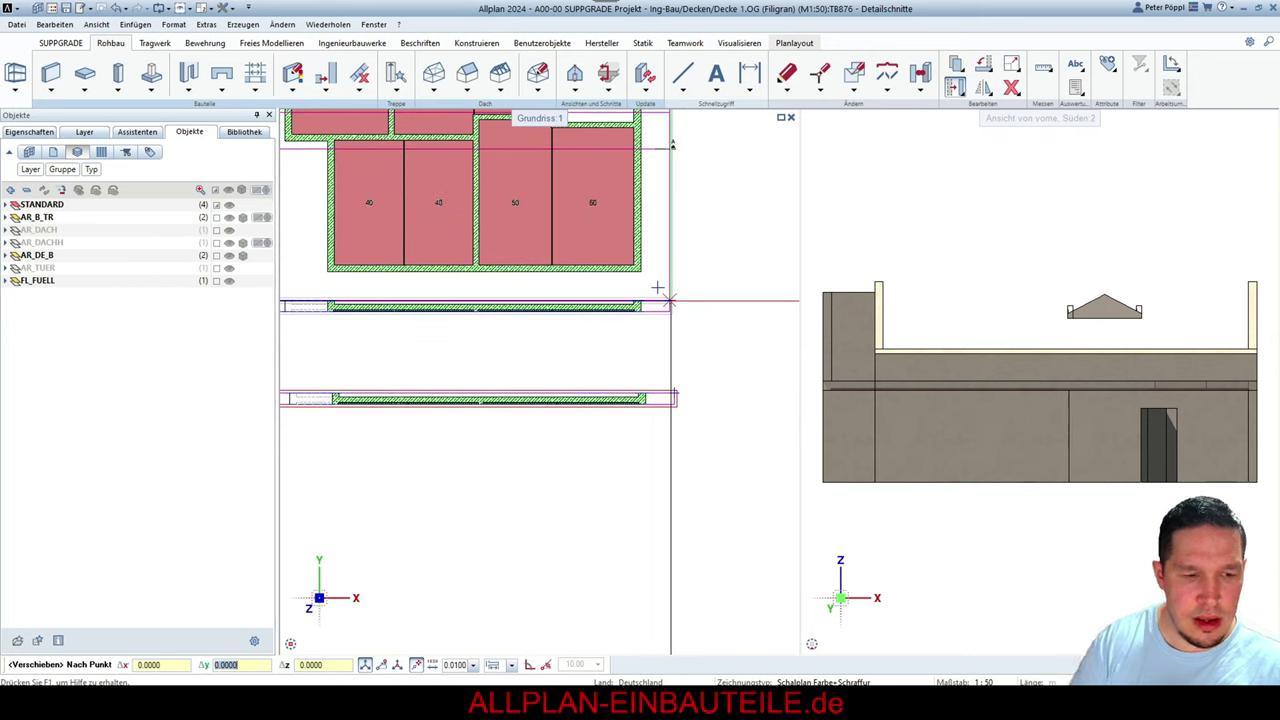
left_click(668, 300)
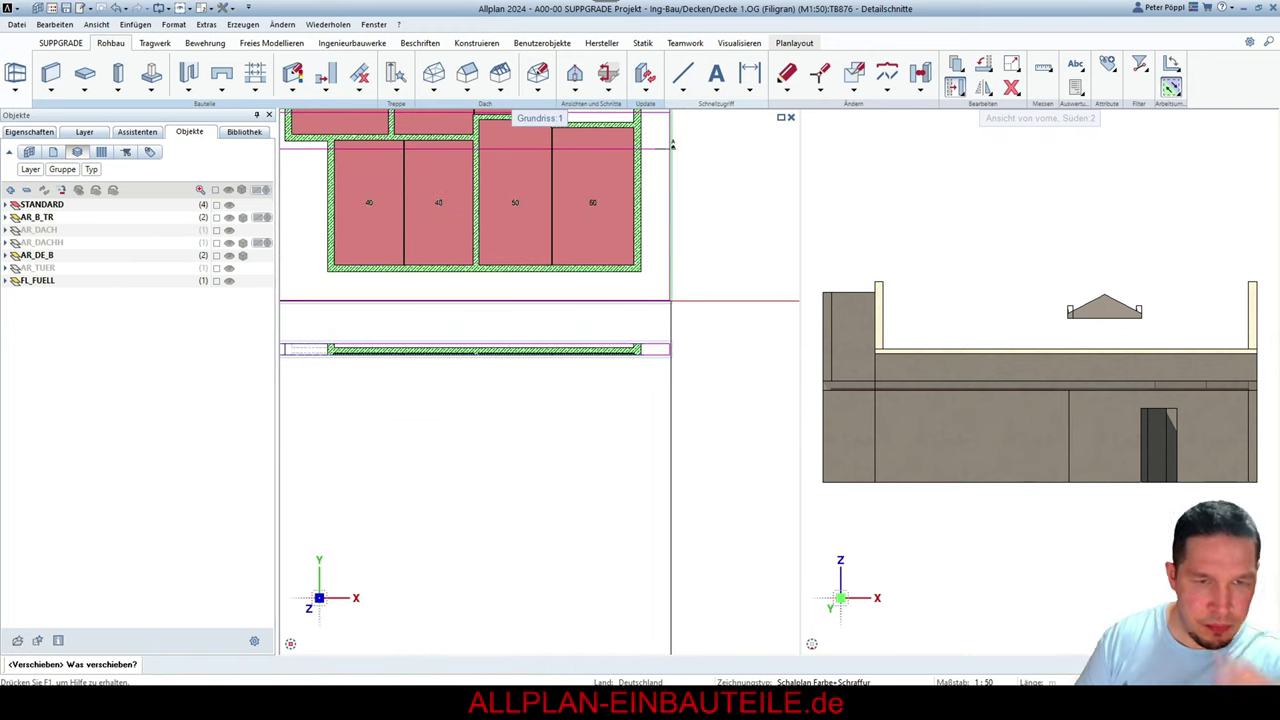
key("Escape")
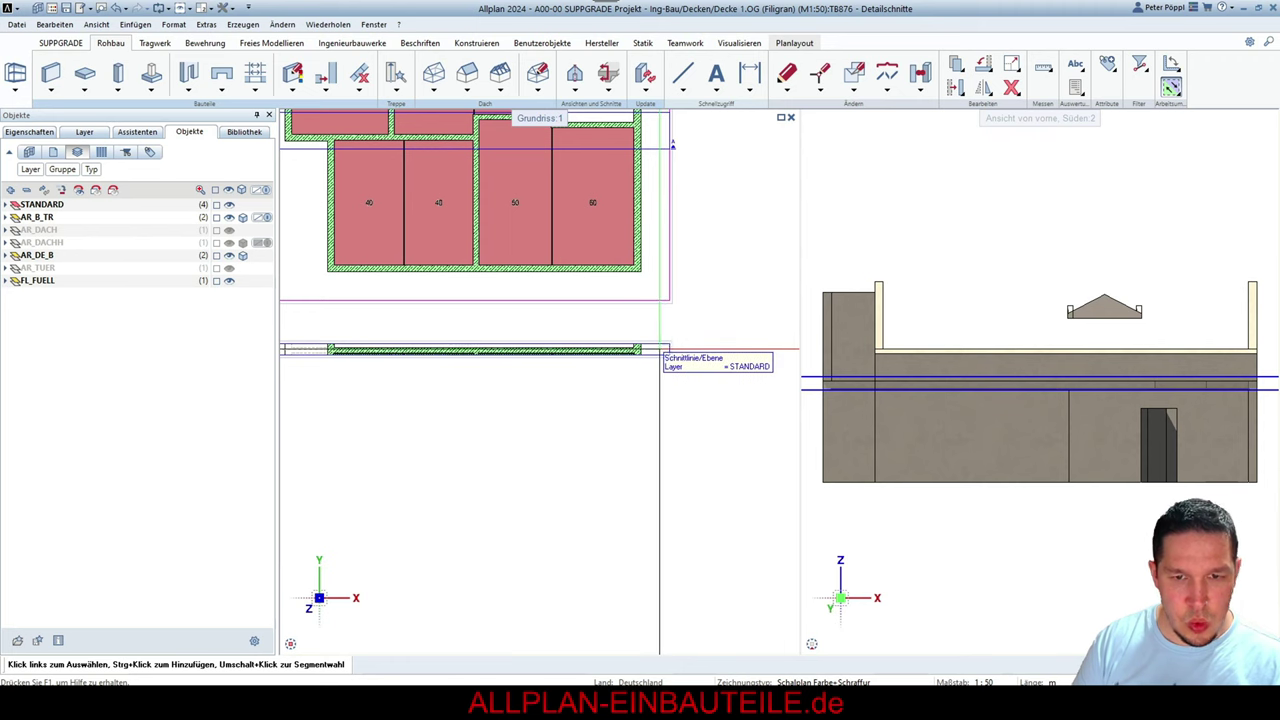
Stretch section A's upper boundary upward by 0.56 m and its lower boundary downward to include the walls above and below the slab
left_click(462, 348)
key("Escape")
scroll(650, 362, "up", 3)
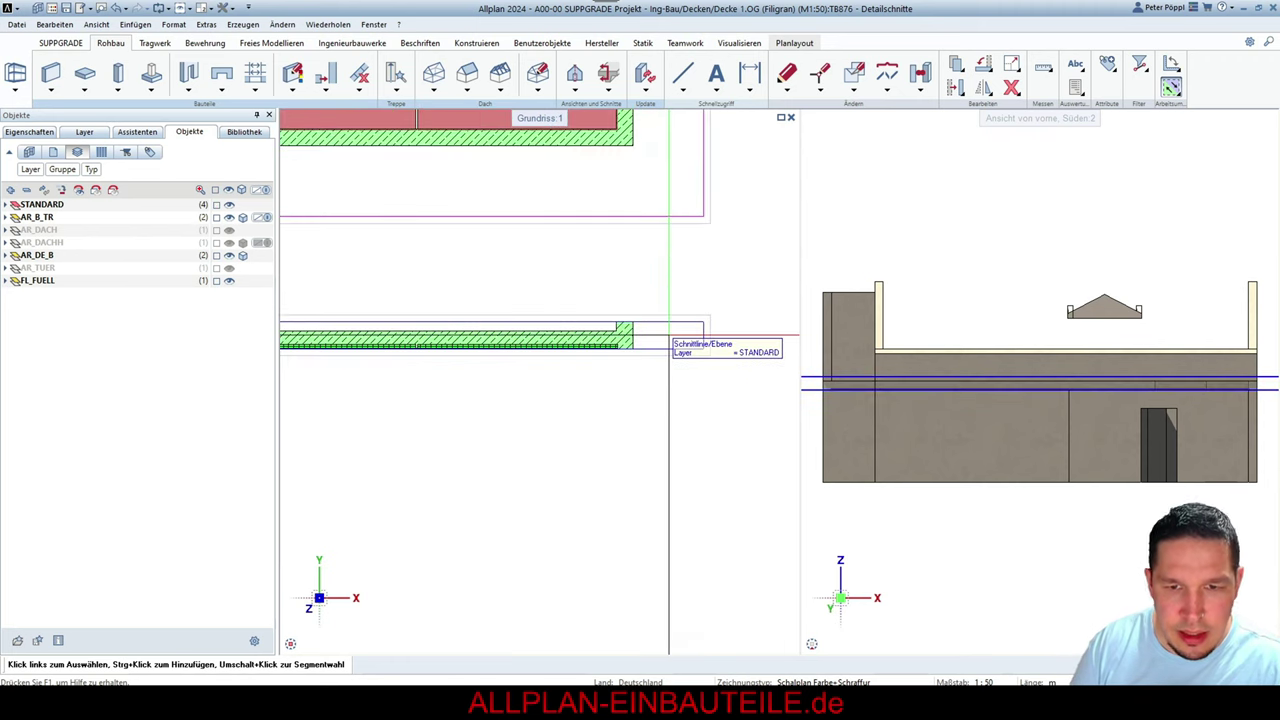
scroll(466, 334, "down", 3)
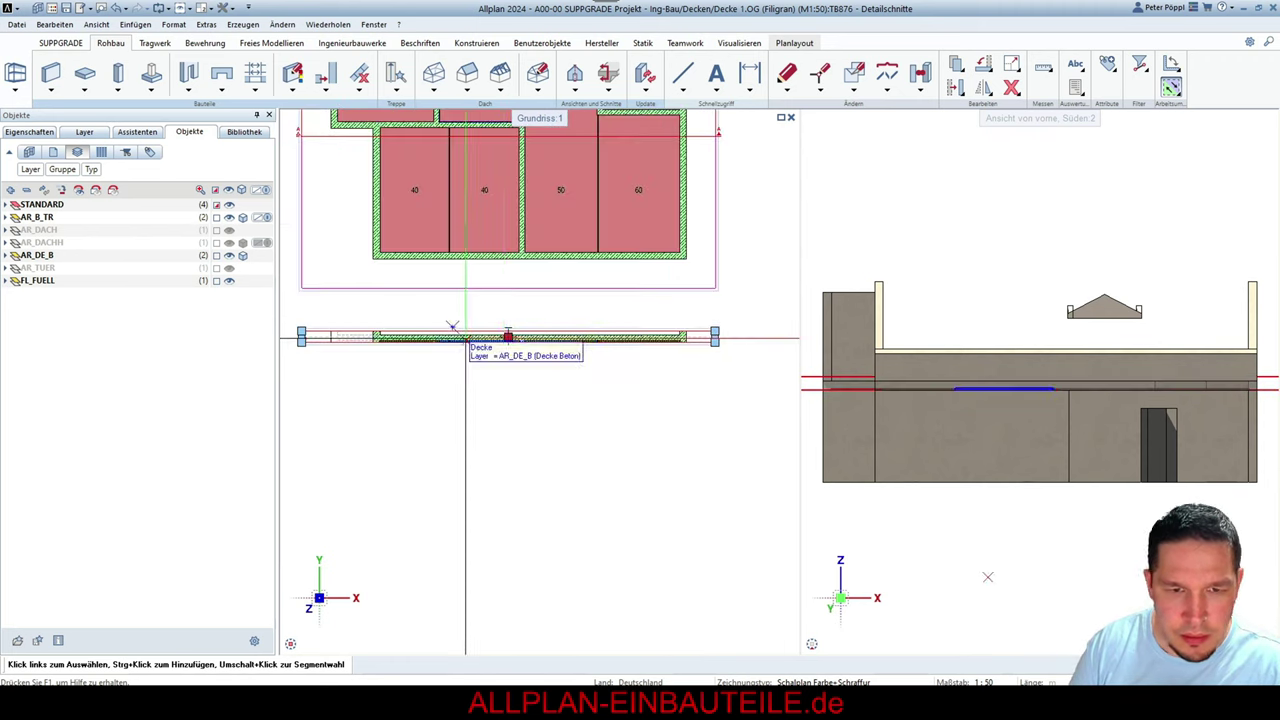
scroll(540, 338, "up", 3)
left_click(535, 327)
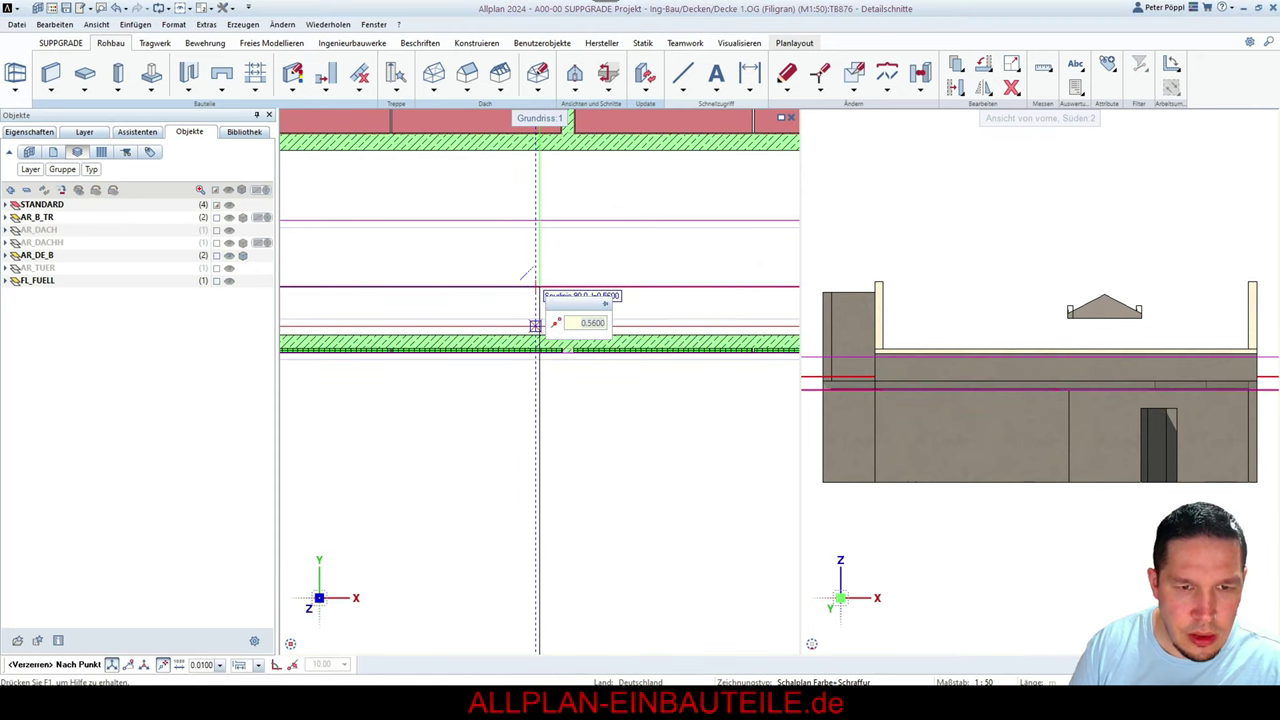
left_click(535, 286)
left_click(535, 352)
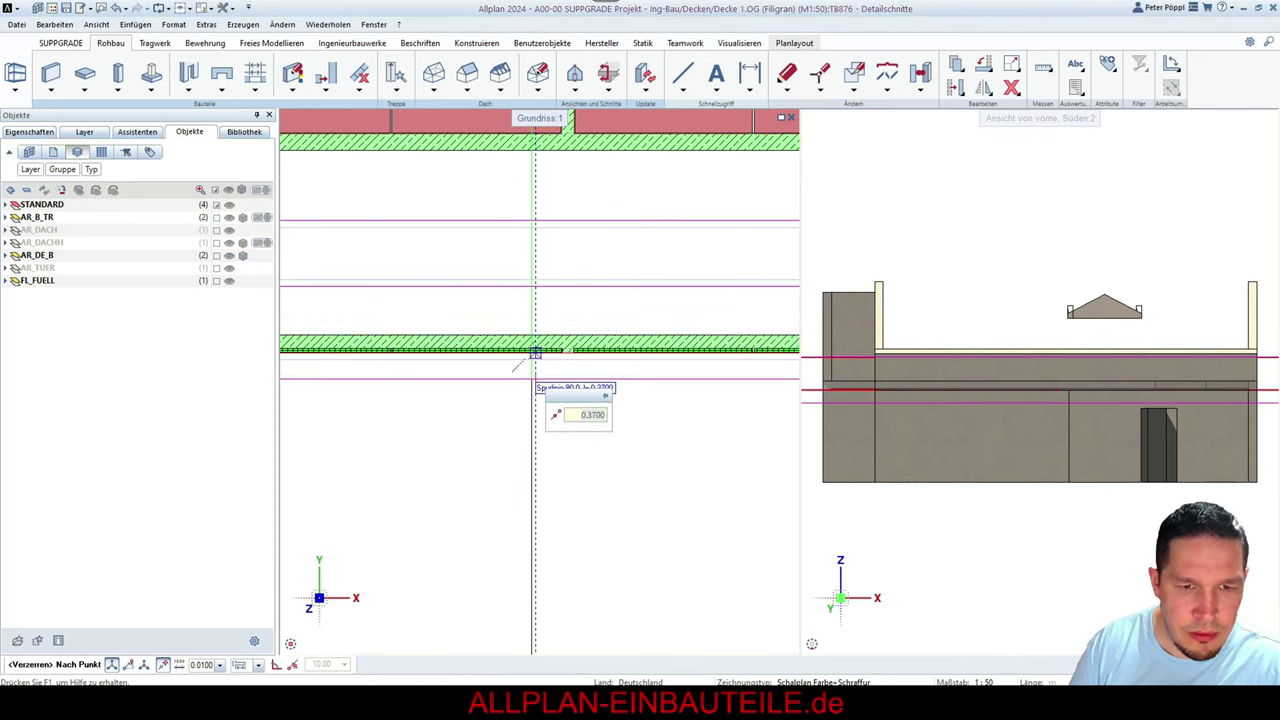
left_click(535, 402)
scroll(476, 410, "down", 2)
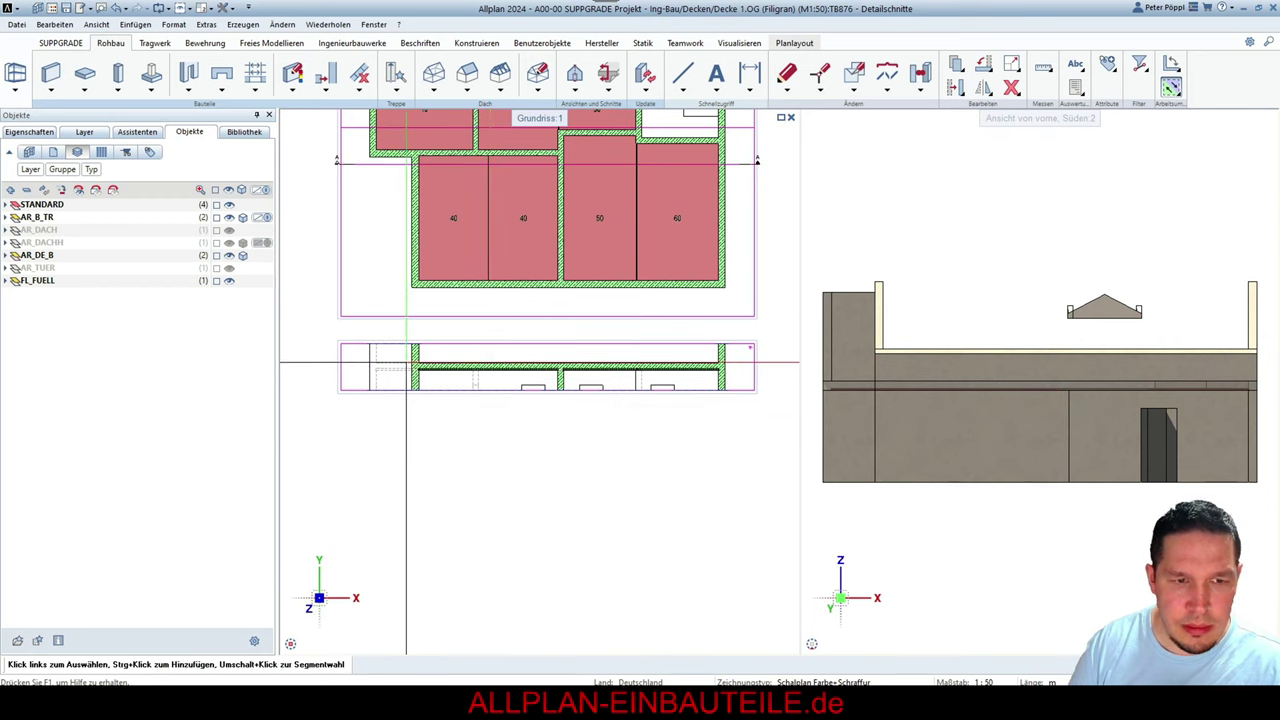
Examine the slab, the filigree panel joints and the wall supports in the enlarged section A
scroll(419, 355, "down", 1)
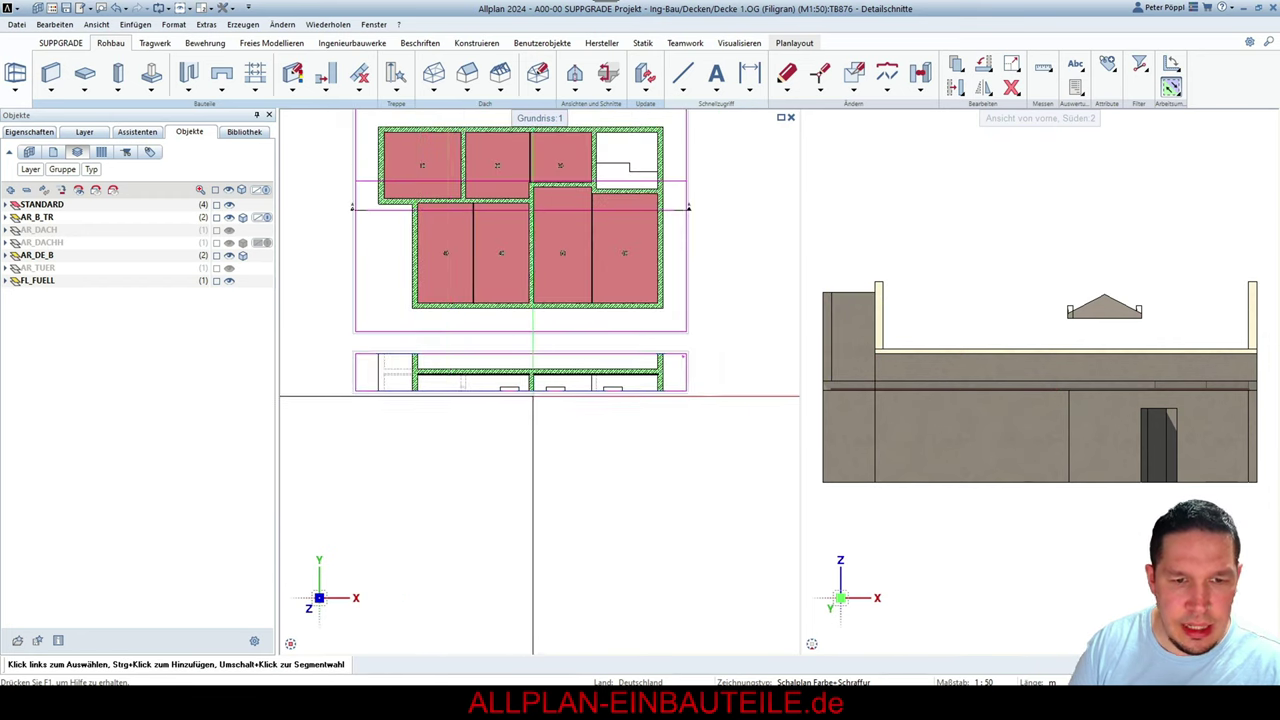
scroll(532, 397, "up", 5)
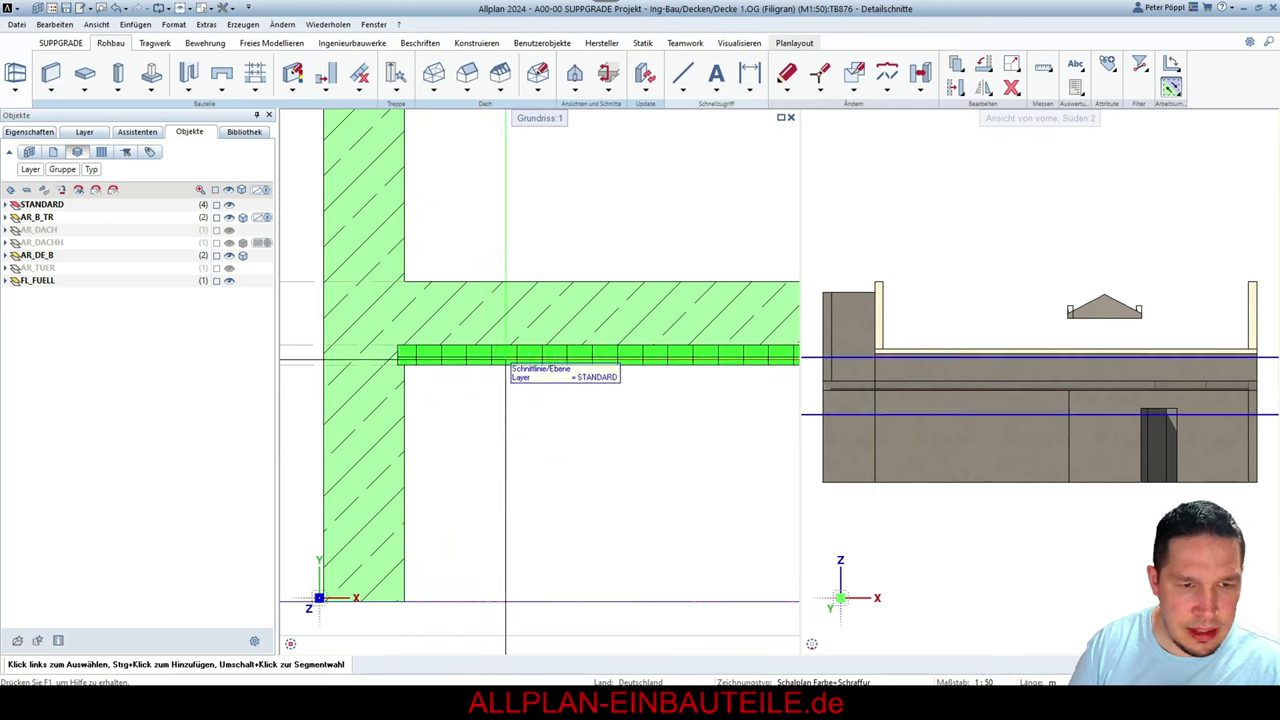
scroll(505, 358, "down", 1)
scroll(616, 357, "up", 2)
scroll(600, 357, "down", 4)
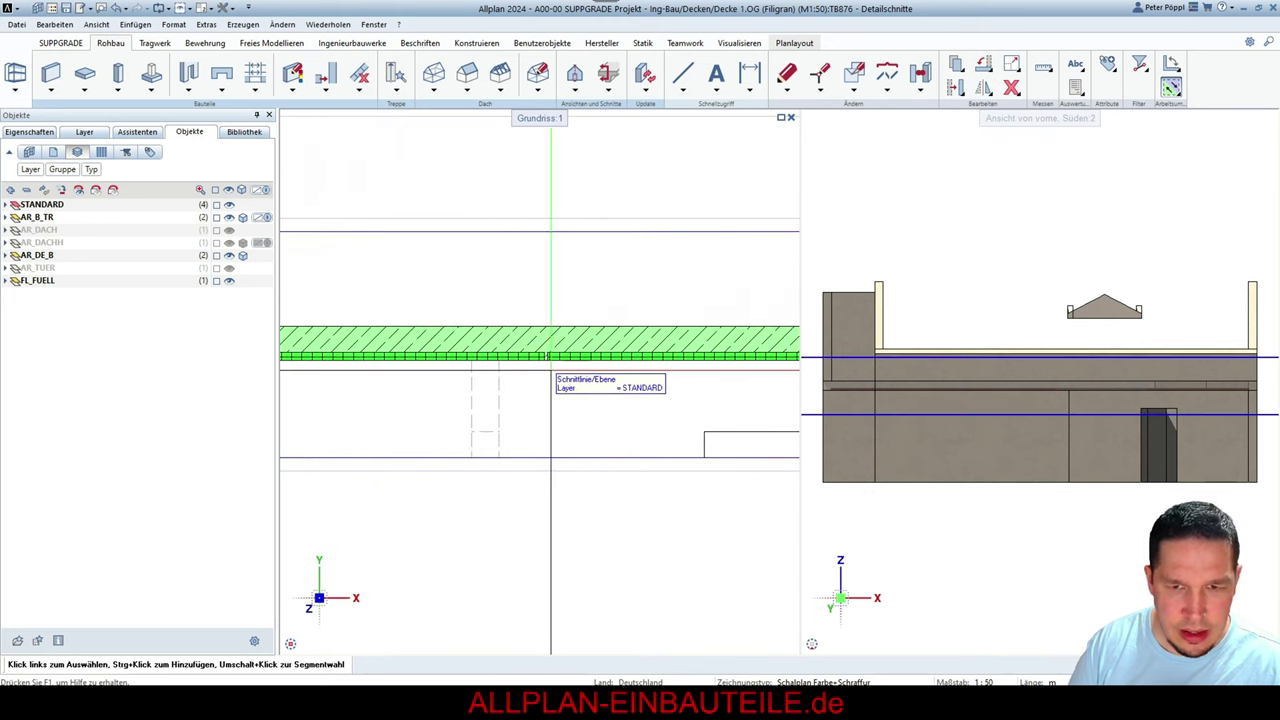
scroll(515, 370, "up", 4)
scroll(495, 370, "down", 5)
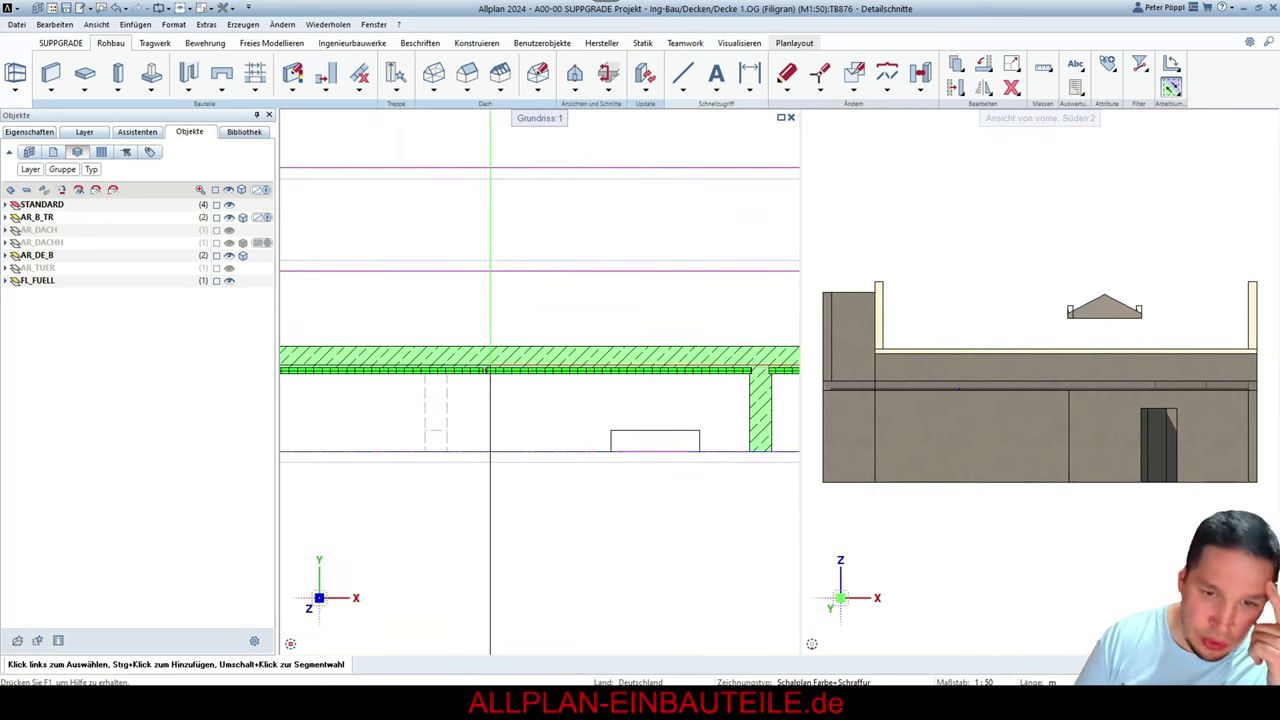
scroll(482, 368, "up", 2)
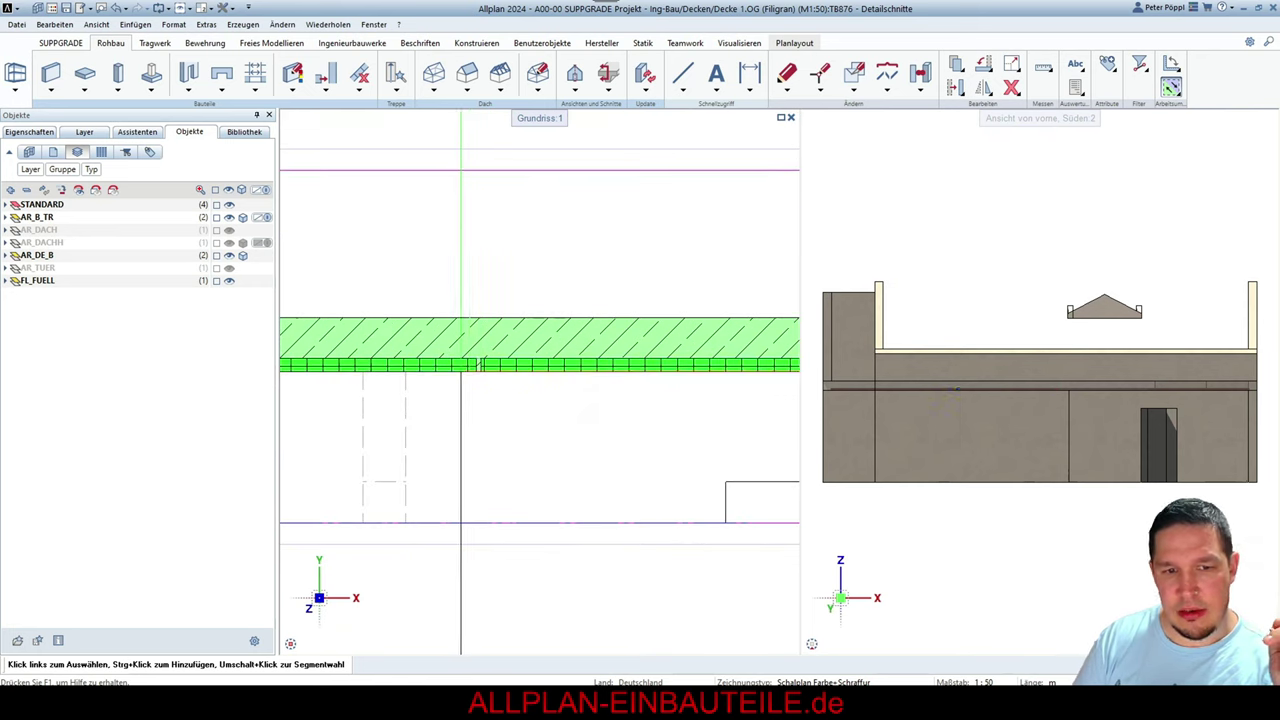
scroll(461, 366, "down", 4)
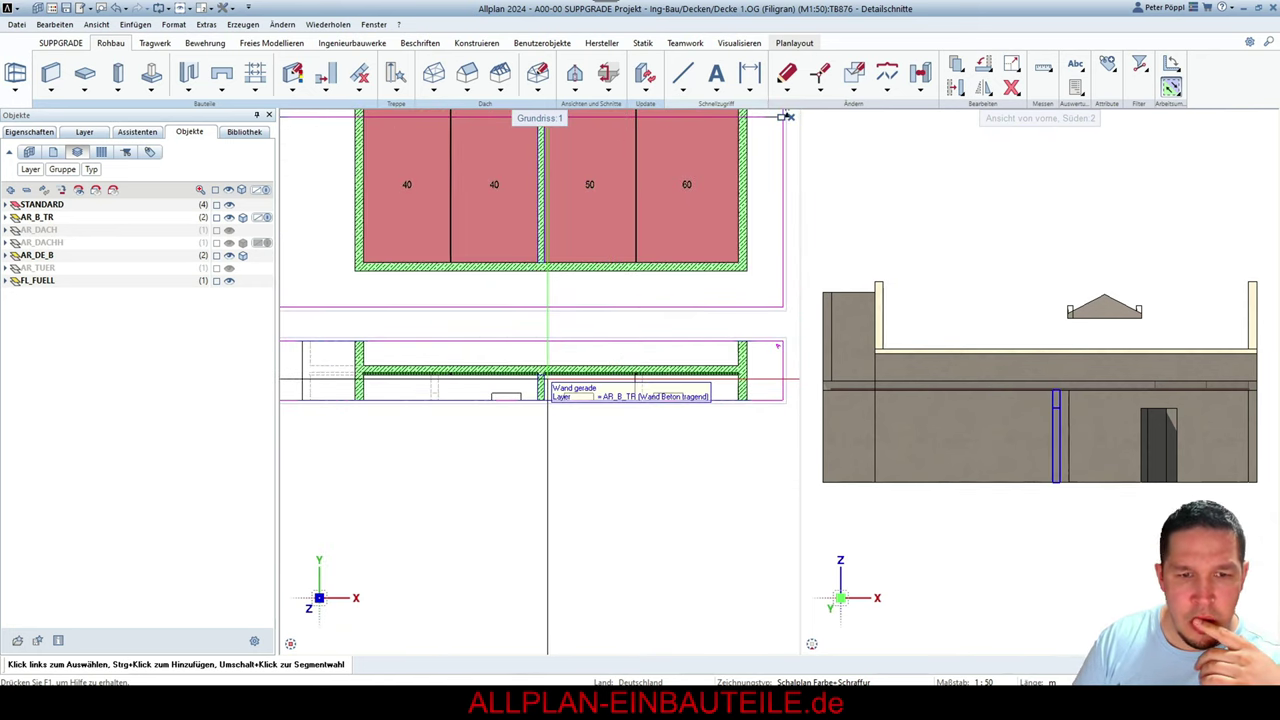
middle_click_drag(547, 378, 558, 410)
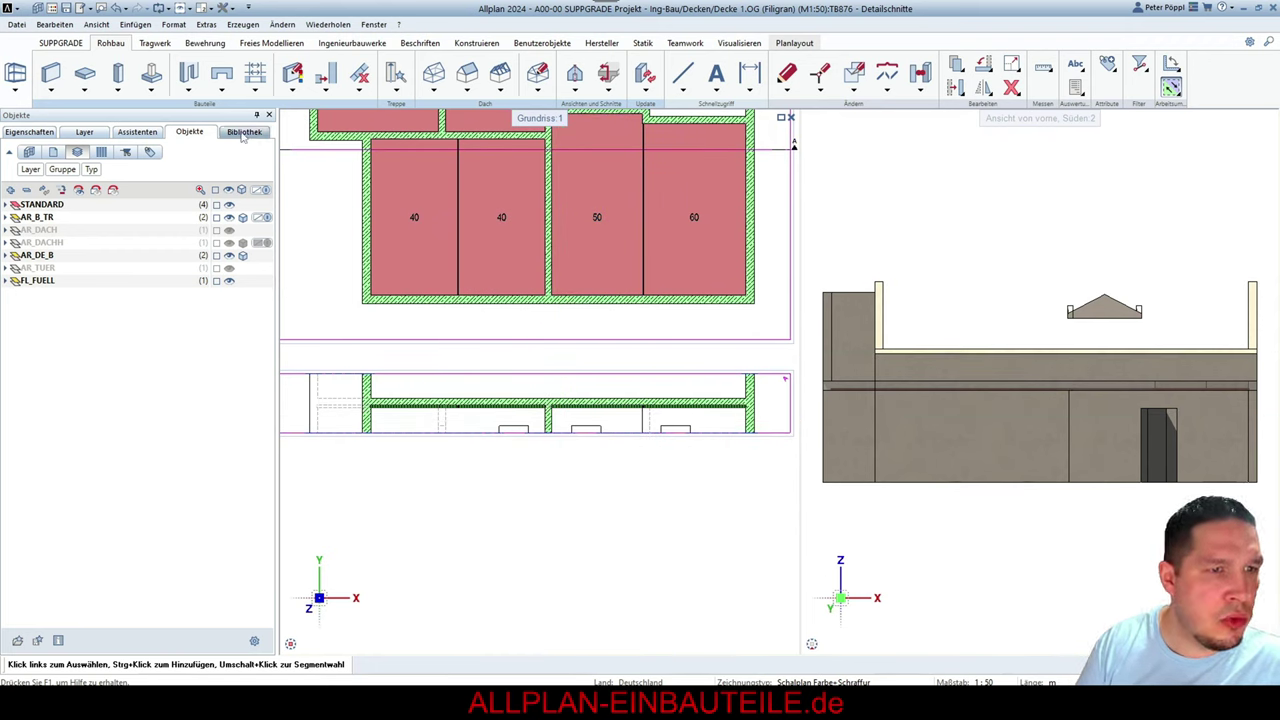
Create a horizontal dimension line beneath the slab in section A with the Schalplan assistant's settings, dimensioning the panel edges and the joint between fields 50 and 60
left_click(137, 132)
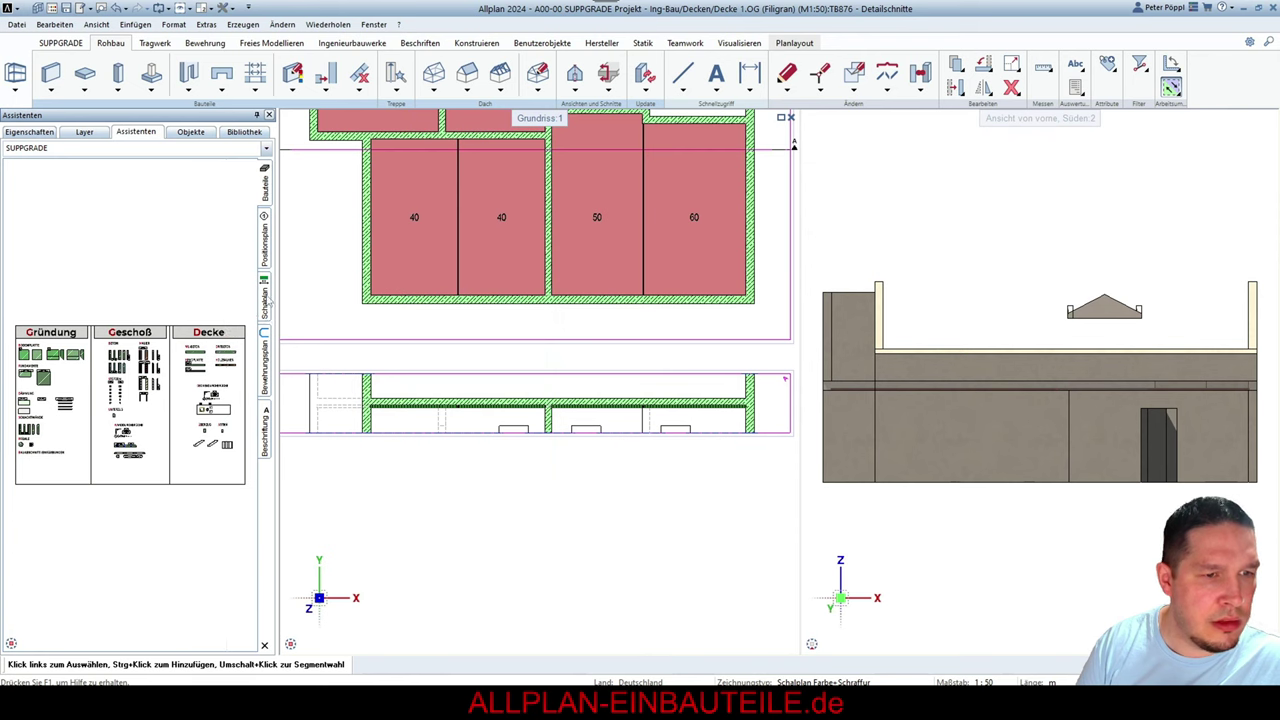
left_click(266, 298)
left_click(229, 255)
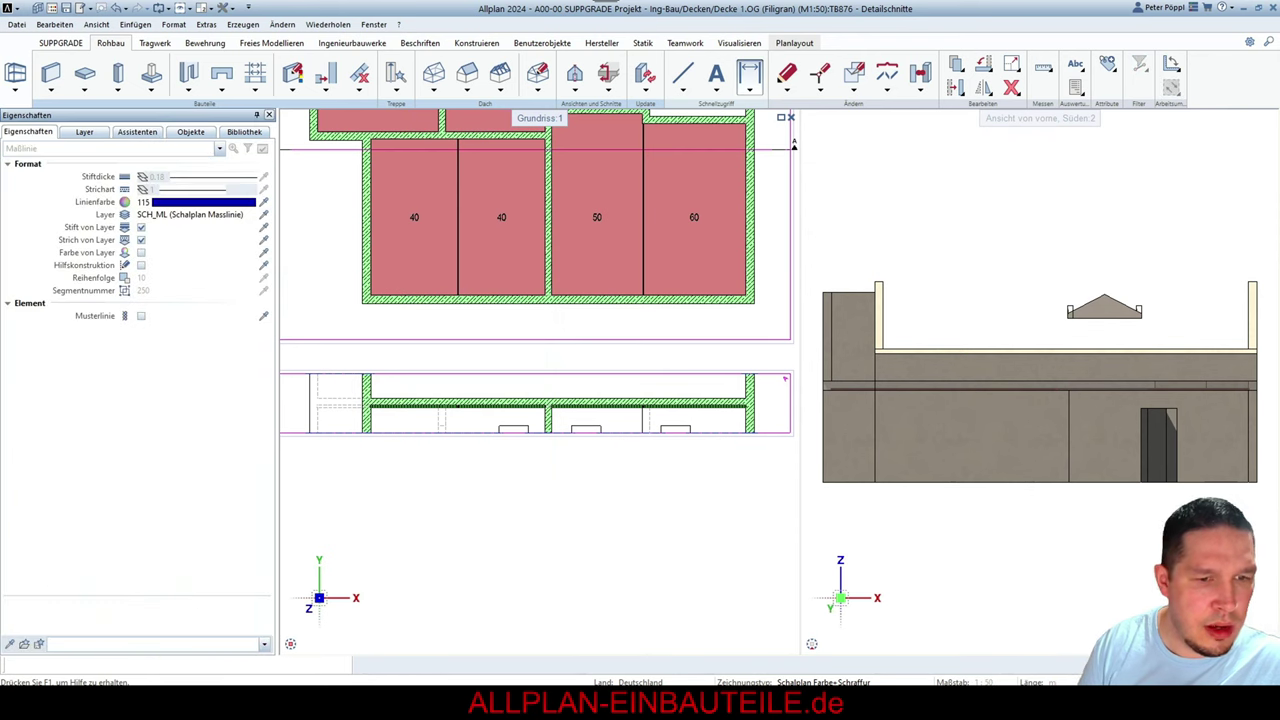
scroll(397, 407, "up", 3)
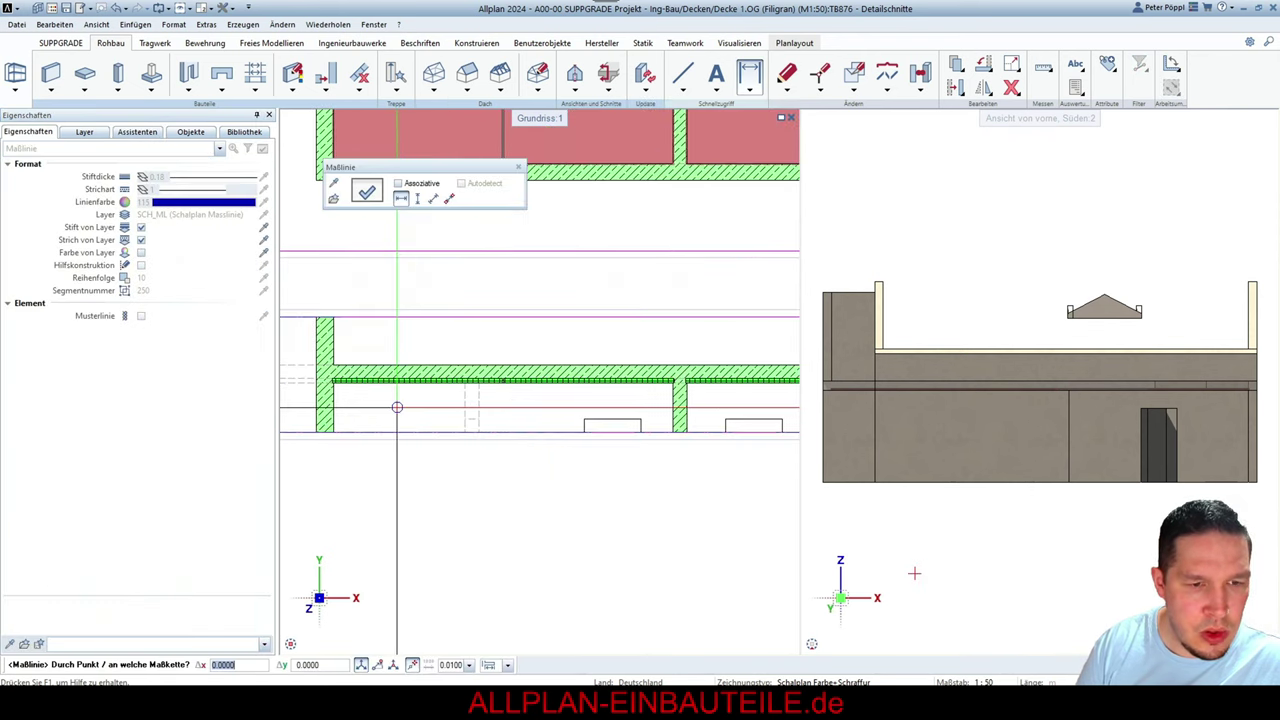
left_click(397, 407)
scroll(330, 370, "up", 3)
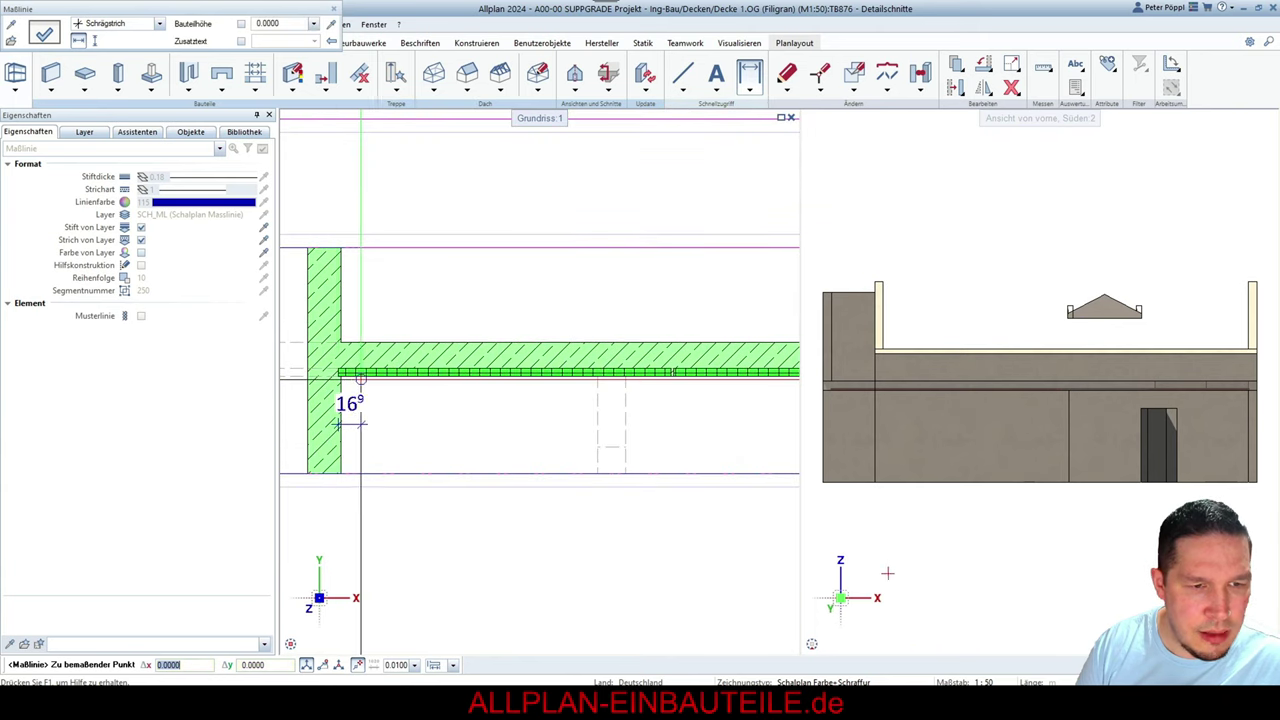
scroll(361, 378, "down", 3)
scroll(686, 366, "up", 3)
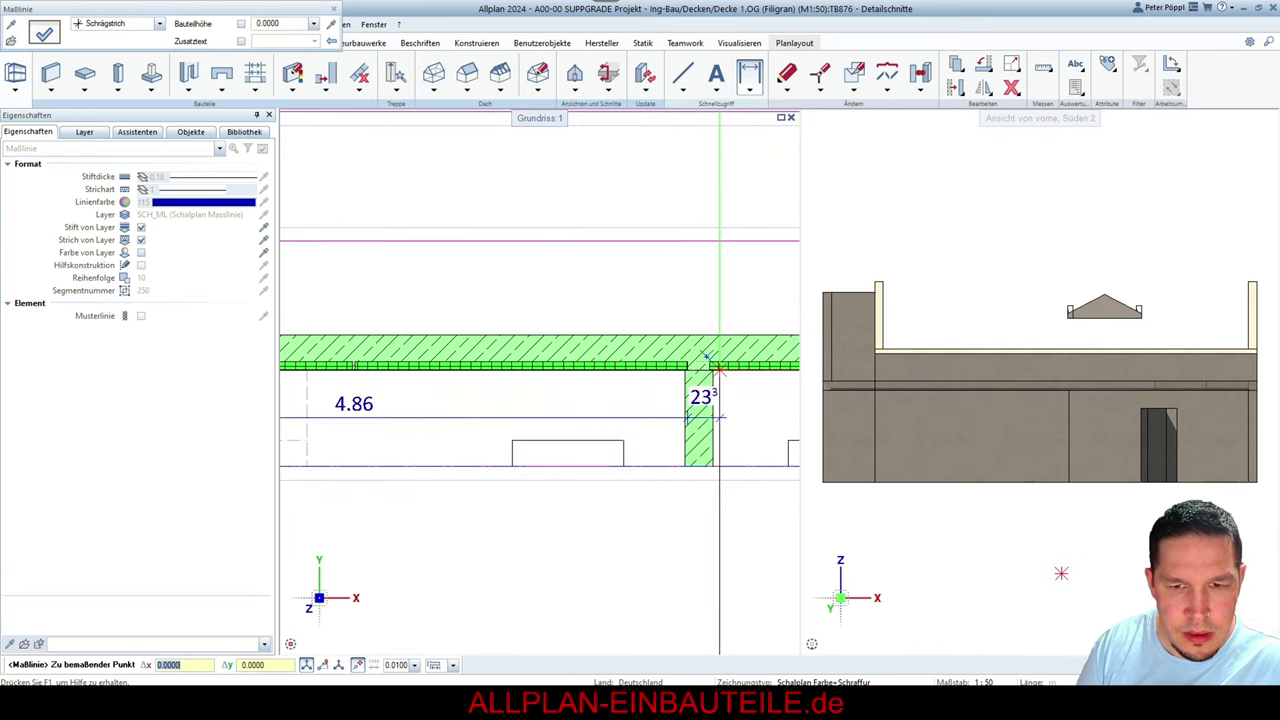
scroll(708, 370, "down", 3)
scroll(600, 368, "up", 4)
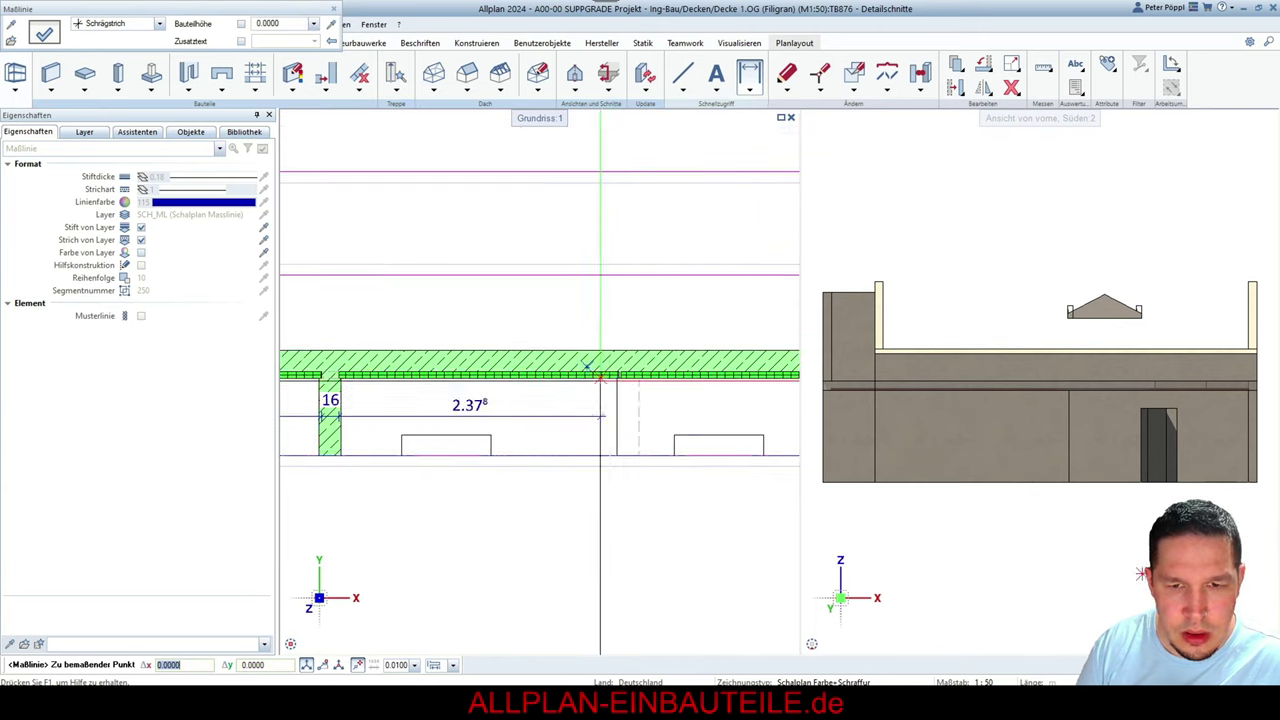
left_click(651, 367)
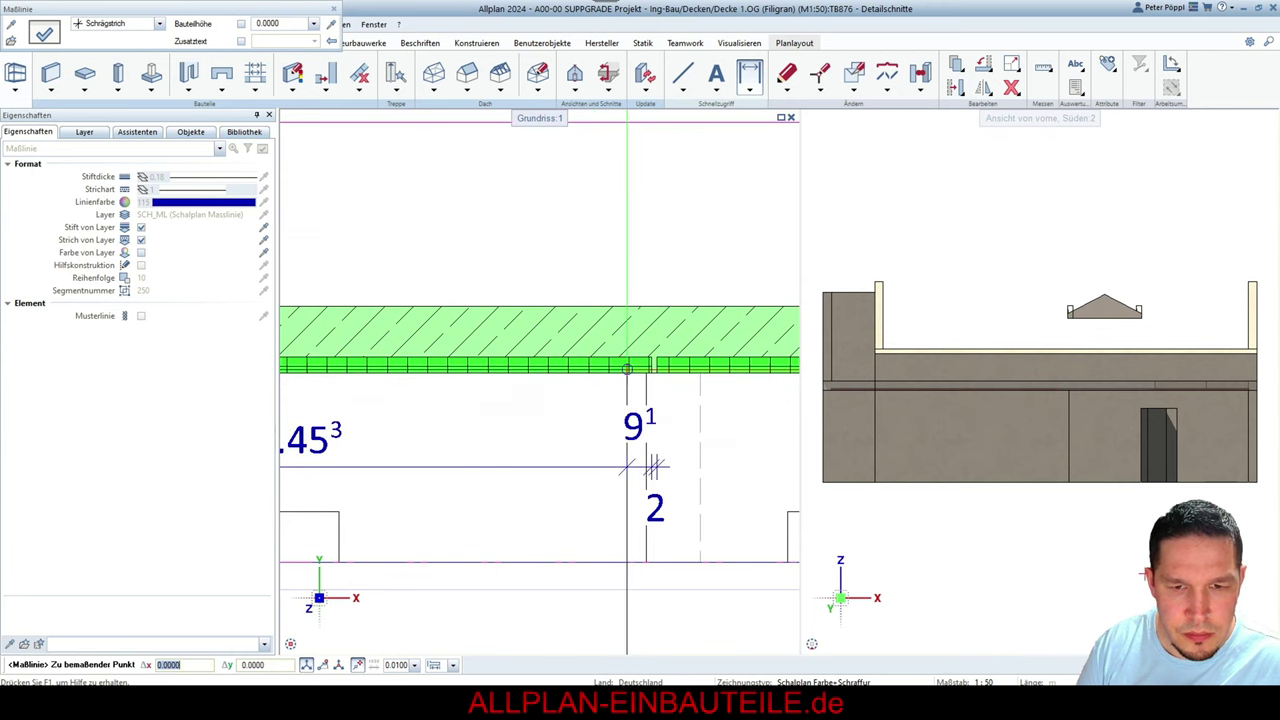
scroll(655, 370, "down", 3)
scroll(691, 367, "up", 3)
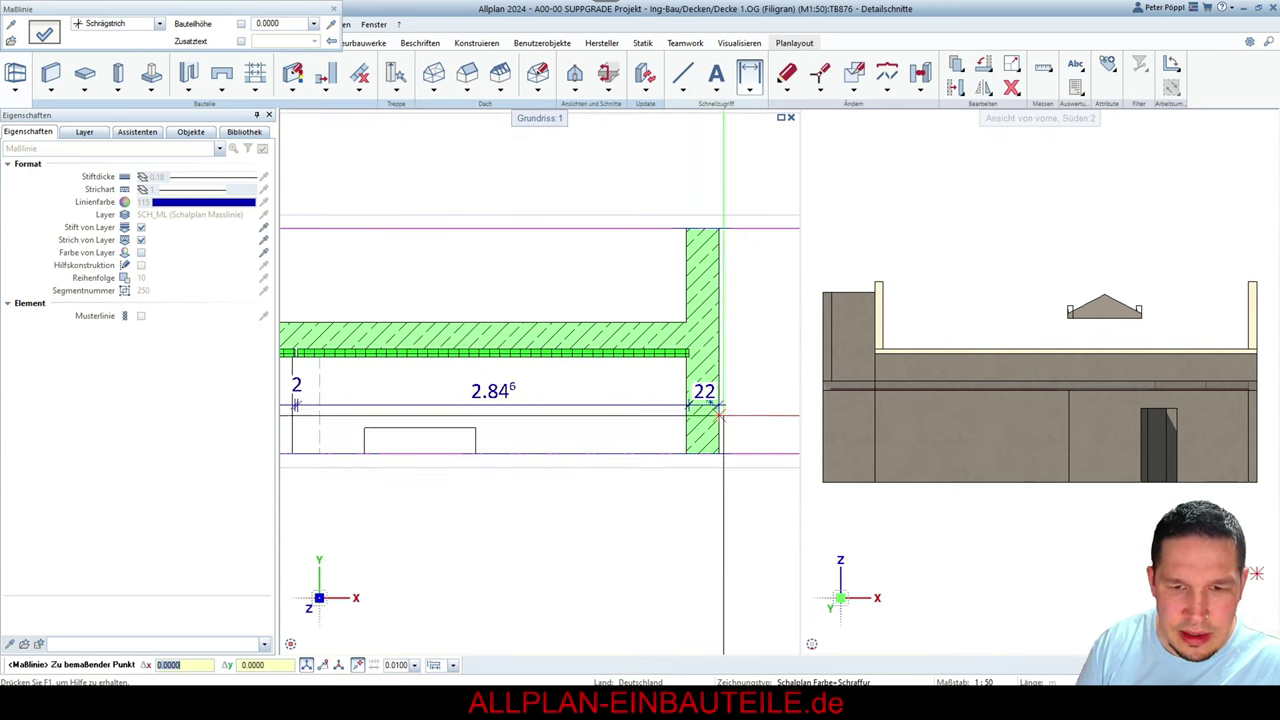
Add the outer wall faces and the joint between the two fields labelled 40 to the dimension chain, and finish it
left_click(720, 453)
scroll(720, 453, "down", 3)
scroll(455, 432, "up", 3)
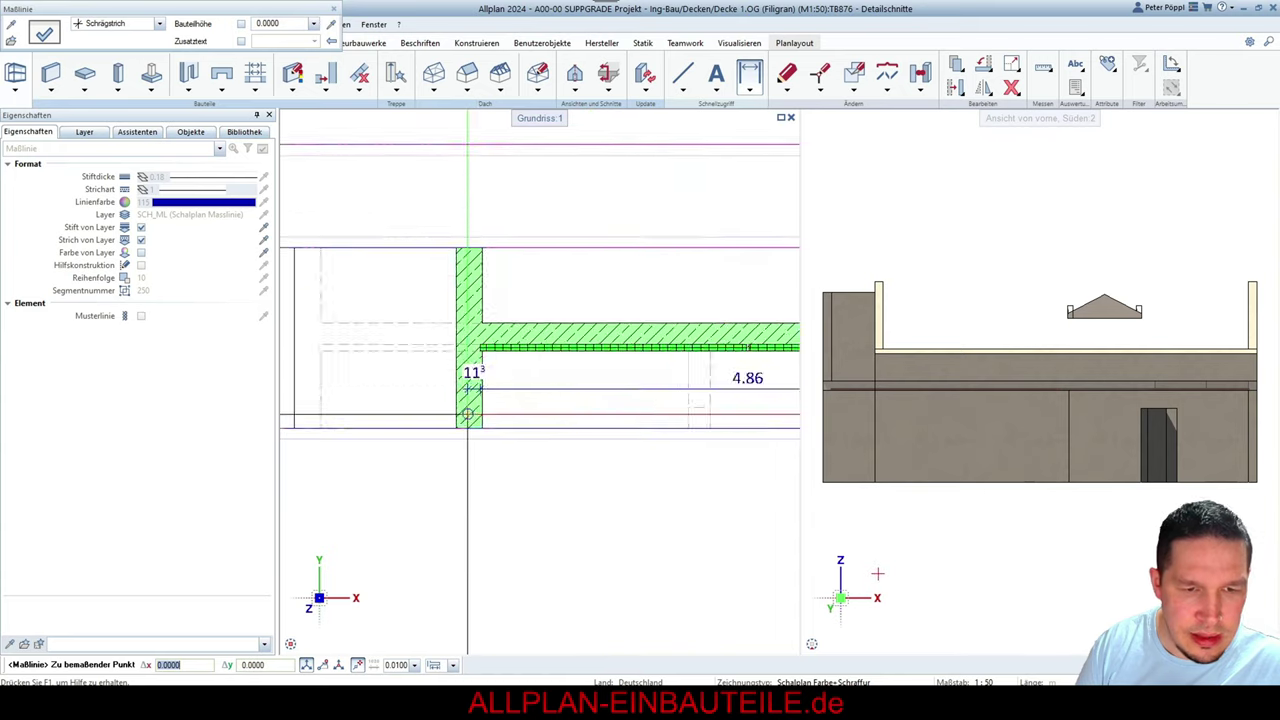
left_click(448, 423)
scroll(448, 423, "down", 3)
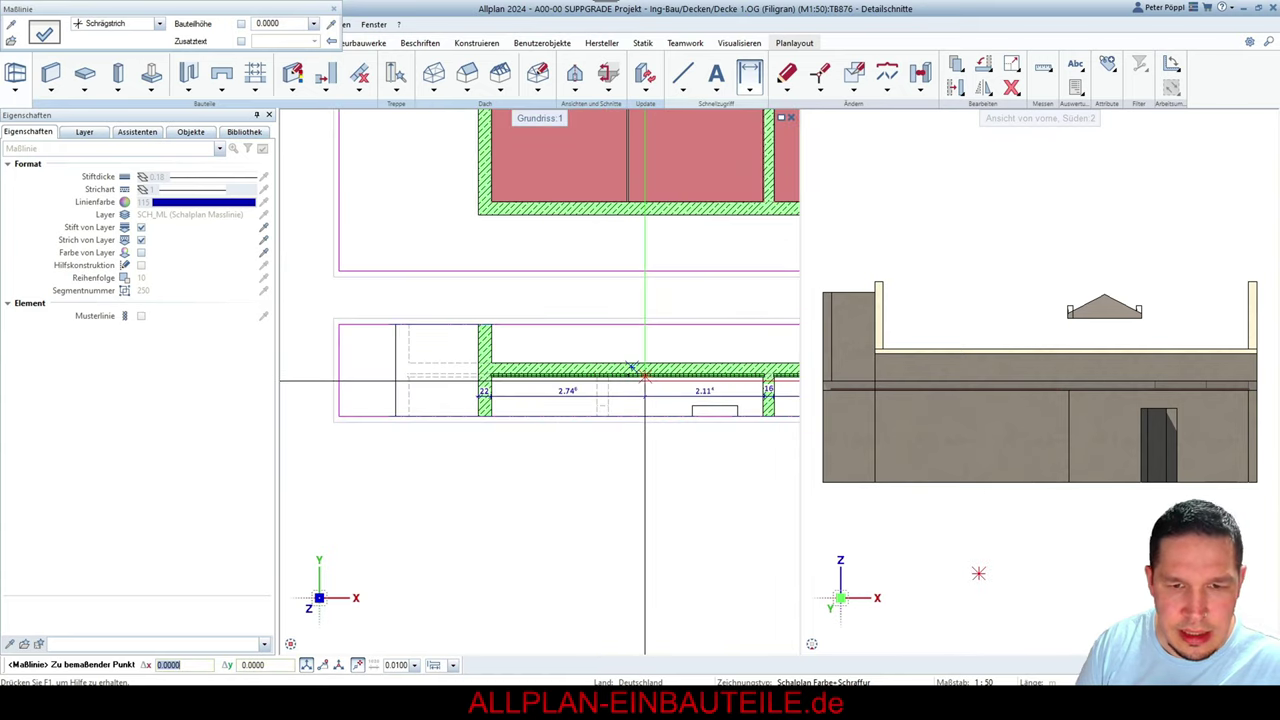
scroll(601, 375, "up", 3)
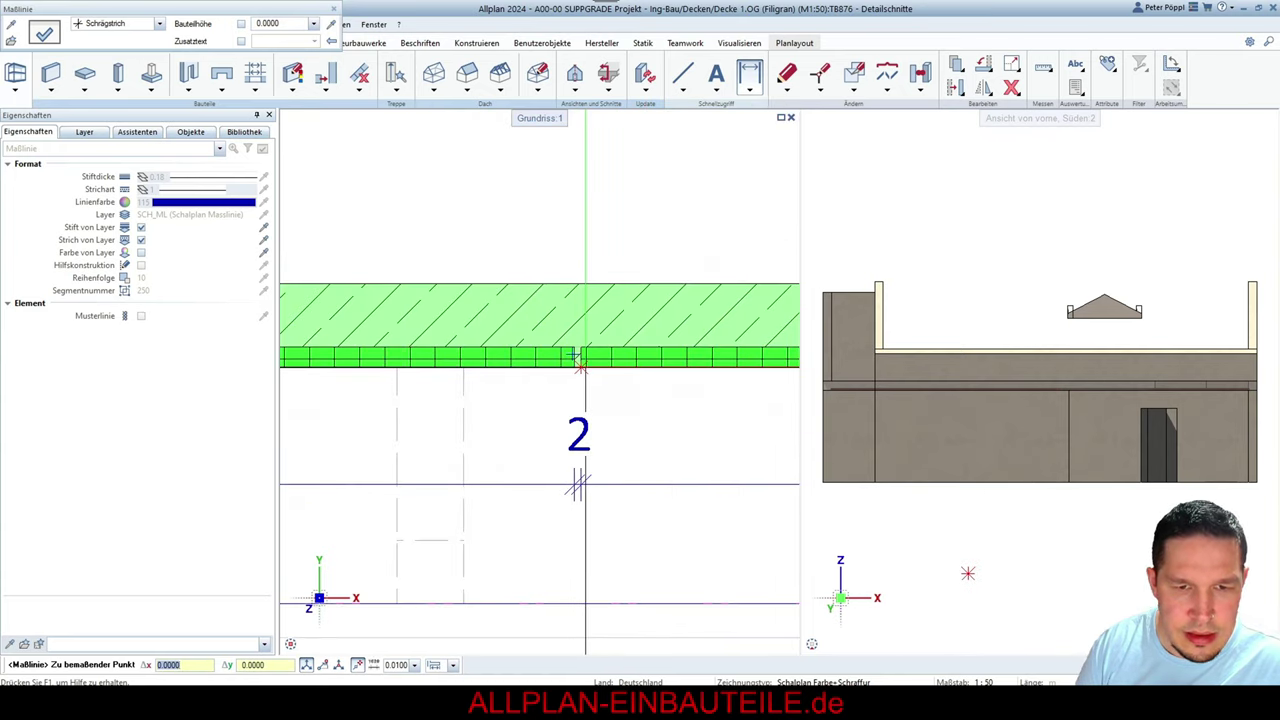
left_click(577, 358)
scroll(577, 358, "down", 3)
scroll(529, 378, "up", 3)
key("Escape")
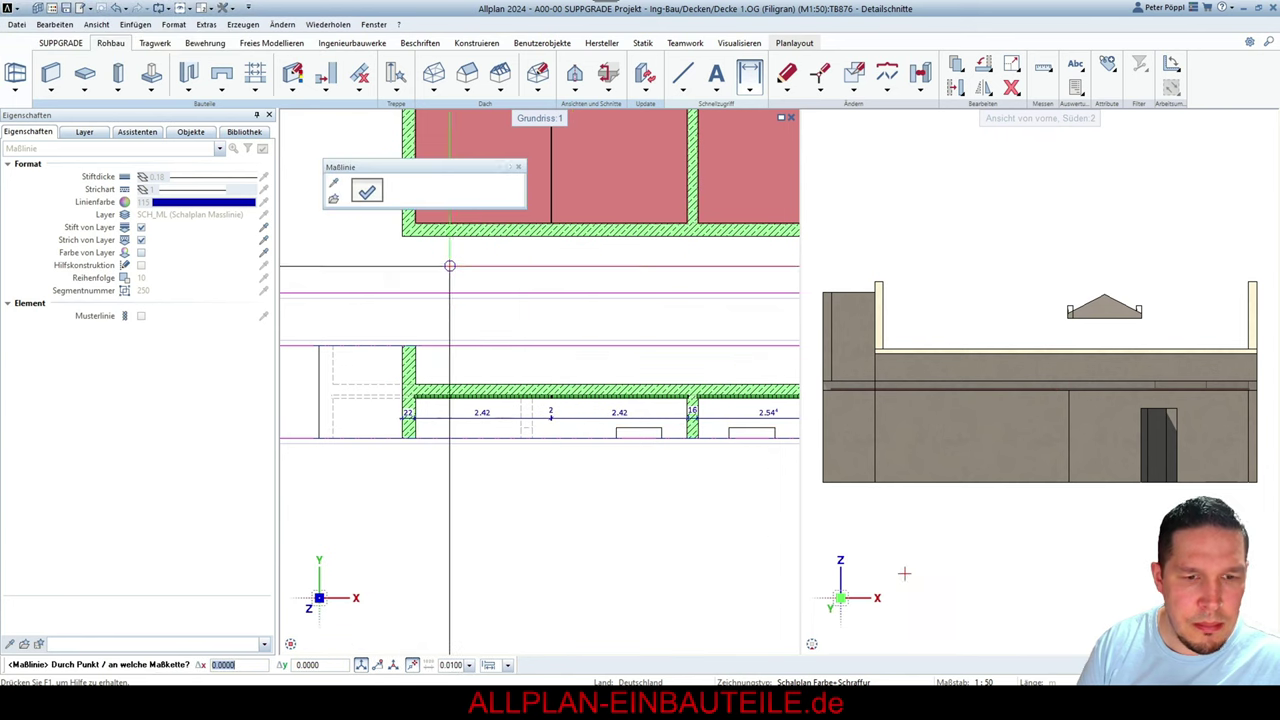
scroll(400, 352, "up", 3)
scroll(400, 352, "up", 2)
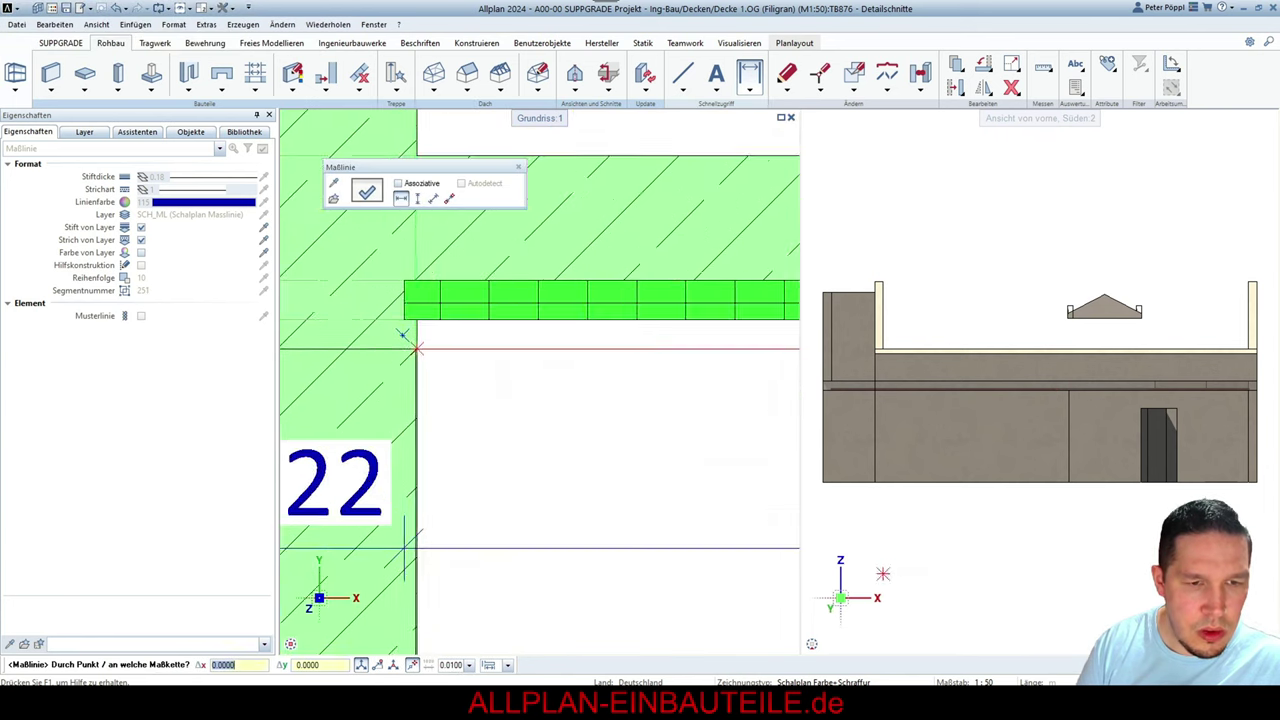
scroll(414, 340, "down", 3)
scroll(440, 346, "up", 3)
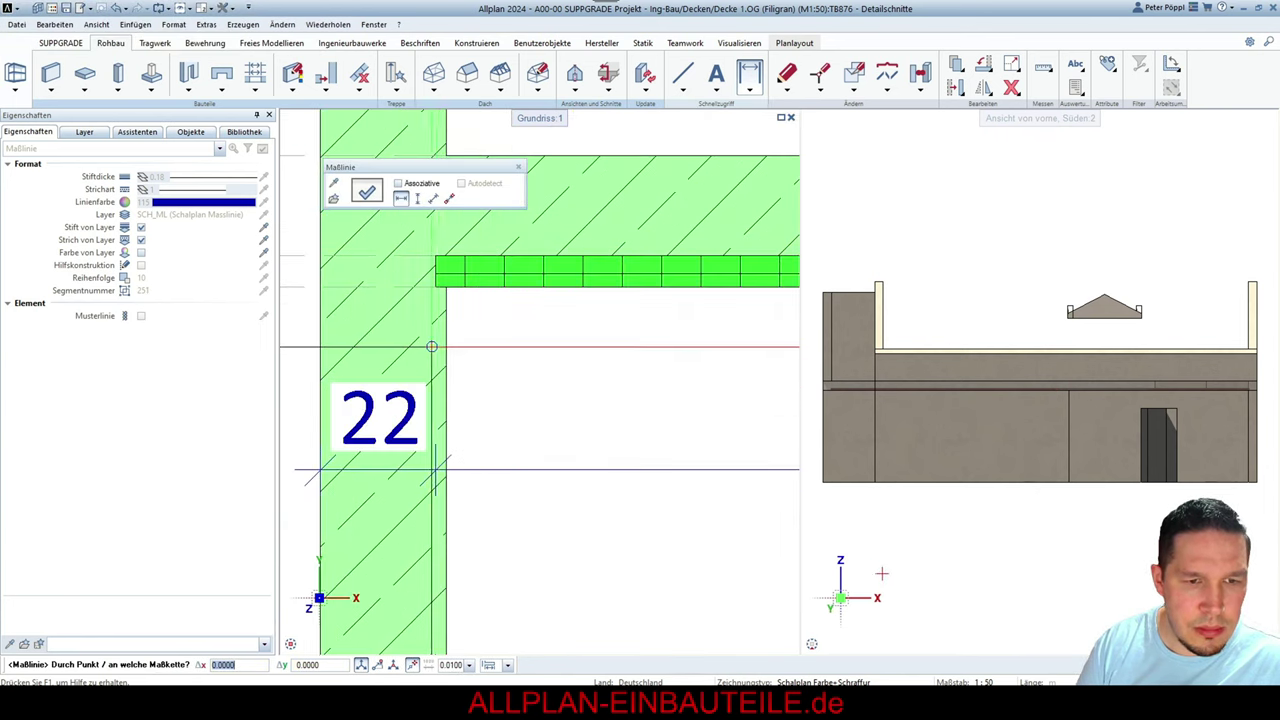
left_click(431, 346)
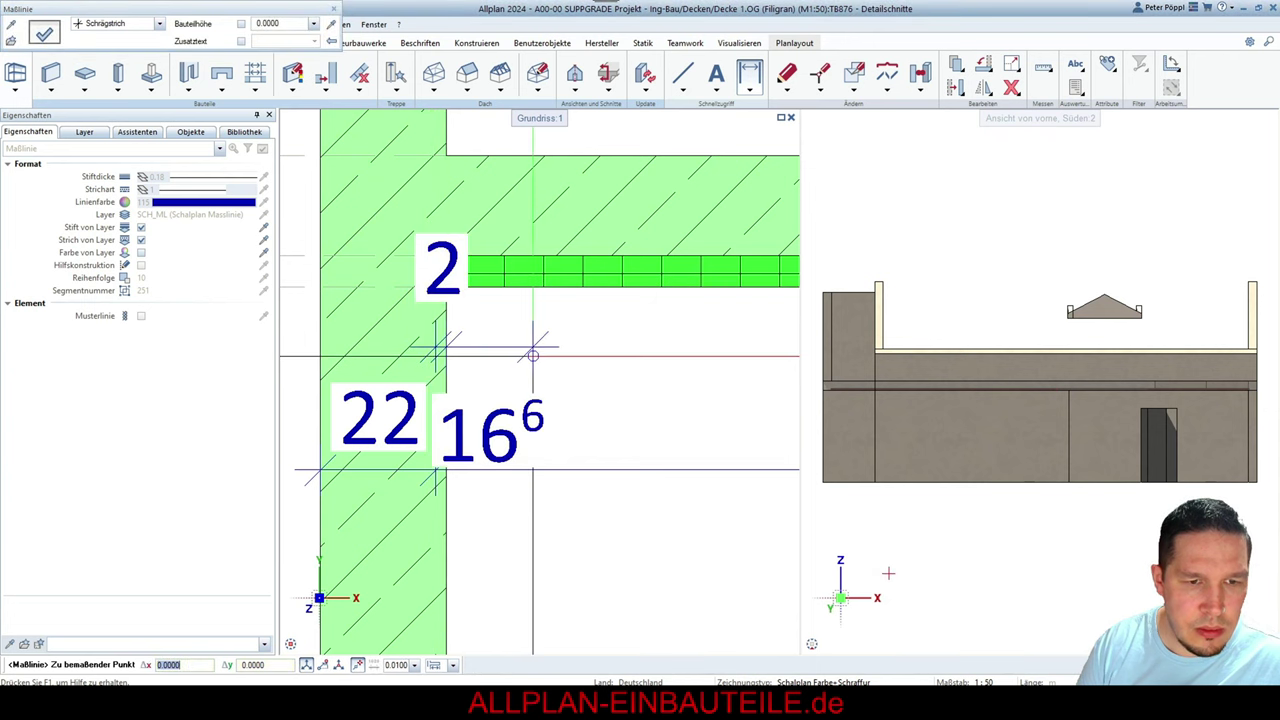
key("Escape")
scroll(458, 356, "down", 4)
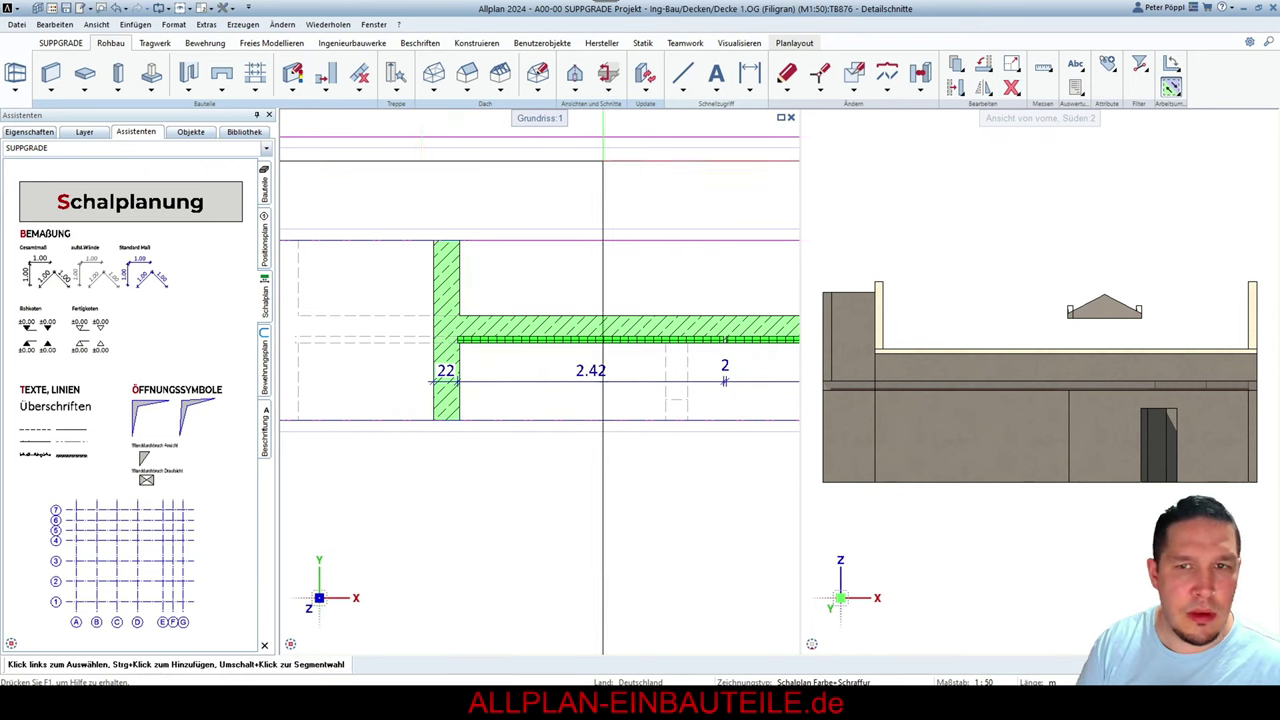
Add the horizontal note "Auflager Filigranplatten = 2cm" above section A using the Schalplan assistant's text settings
scroll(122, 290, "down", 2)
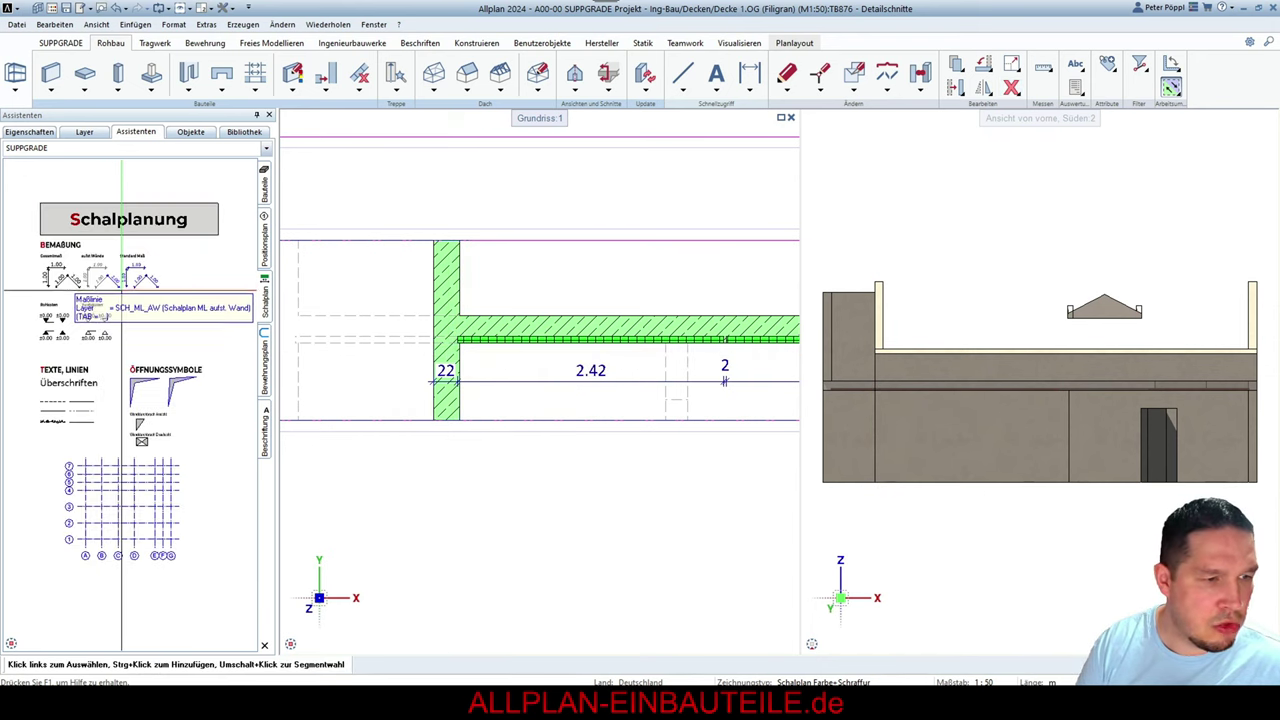
double_click(86, 384)
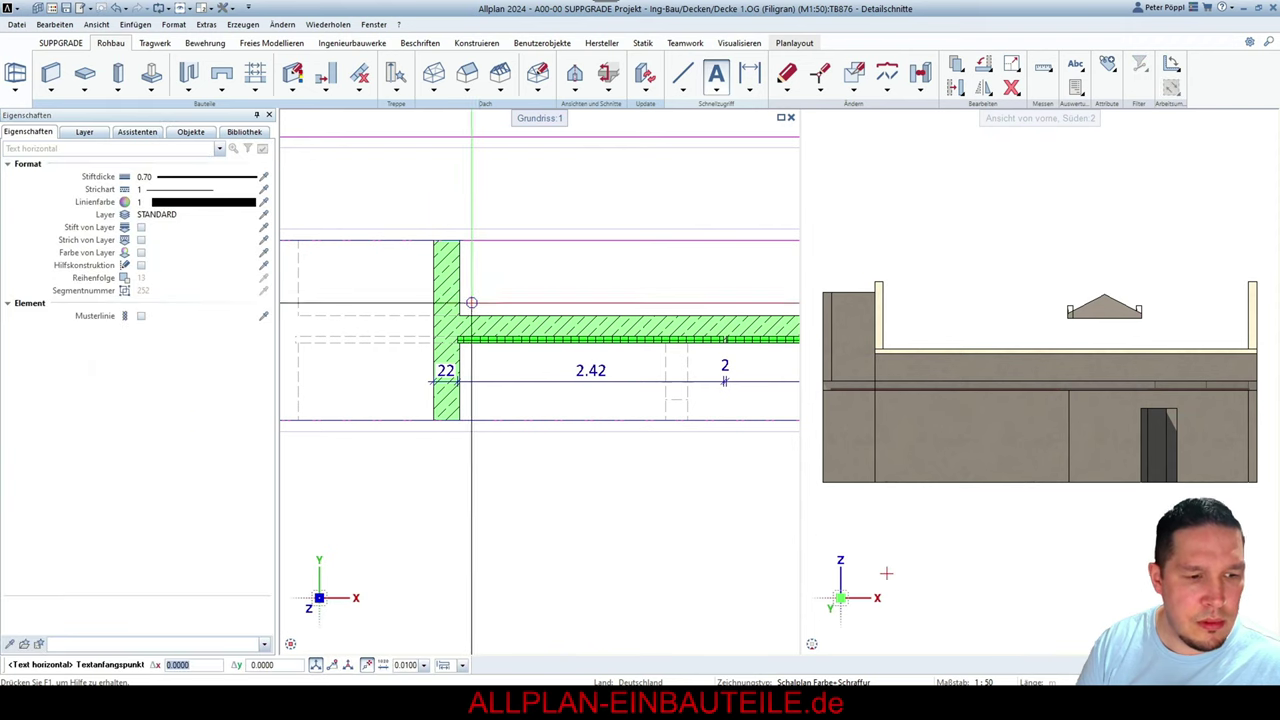
scroll(447, 269, "down", 1)
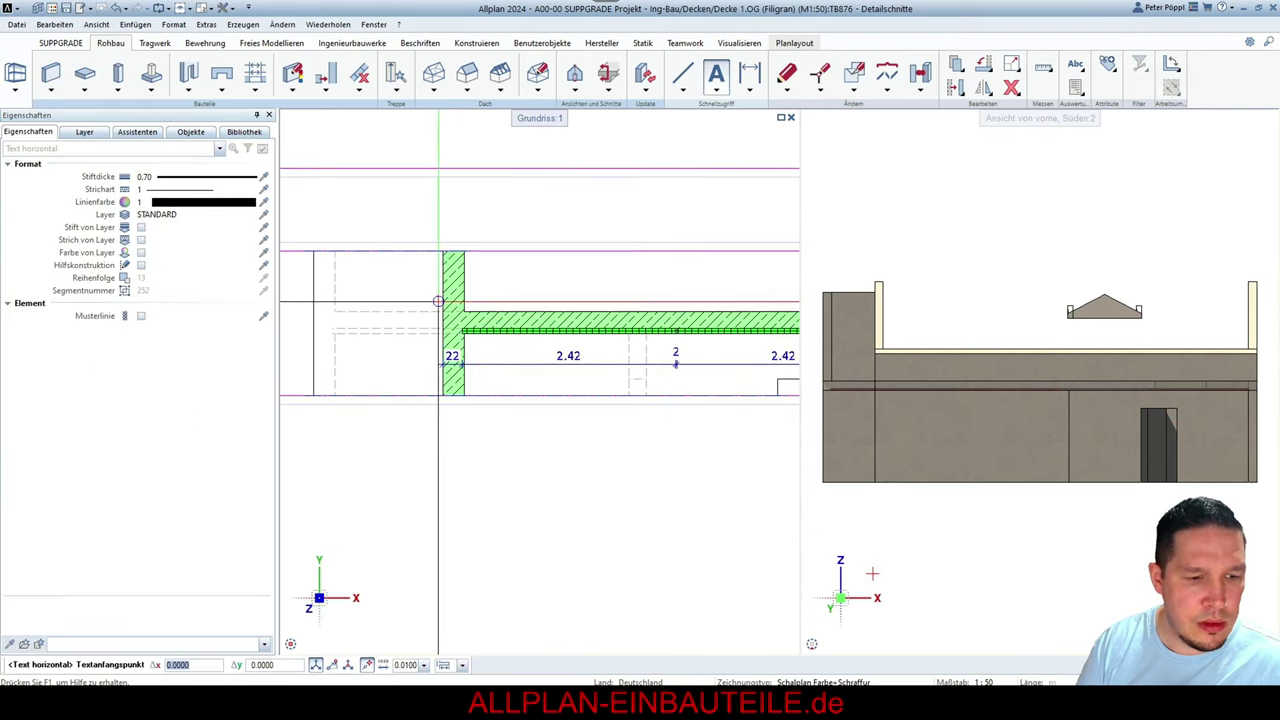
left_click(377, 217)
type("Auflager Filigranplatten = 2cm")
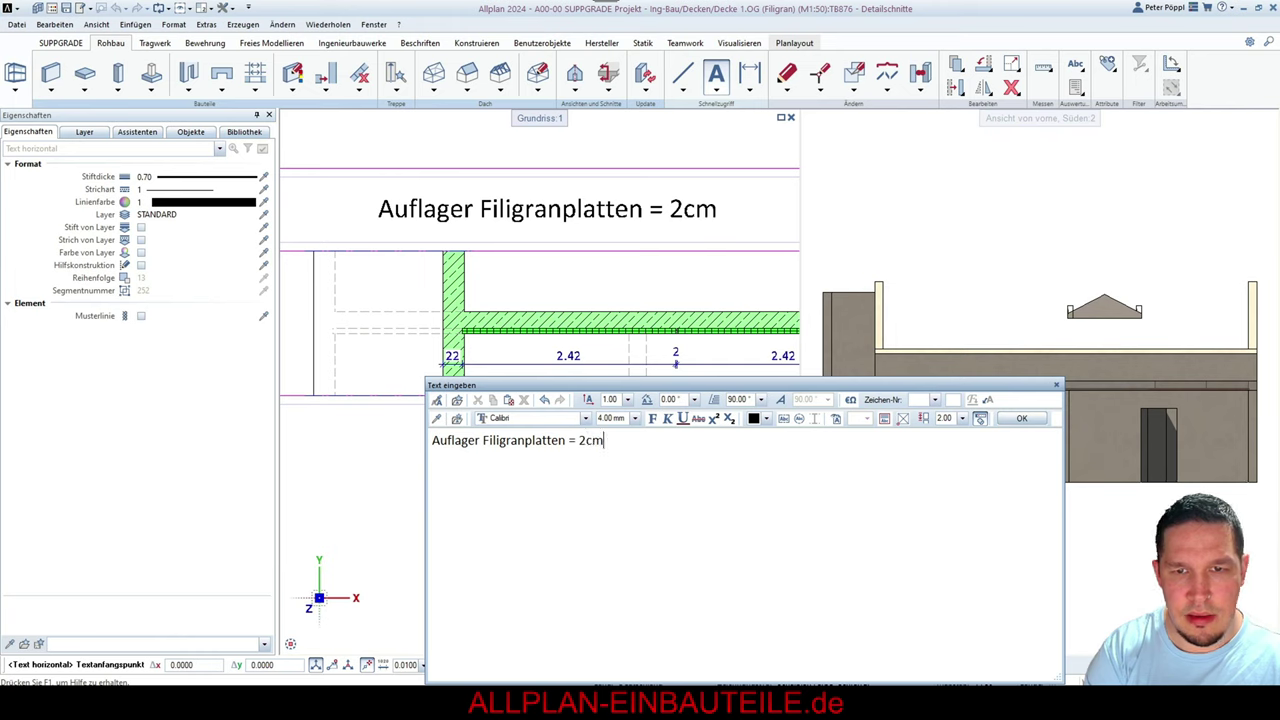
Set the bearing note's text height to 2.50 mm and move the note just beneath section A near the outer wall
triple_click(643, 449)
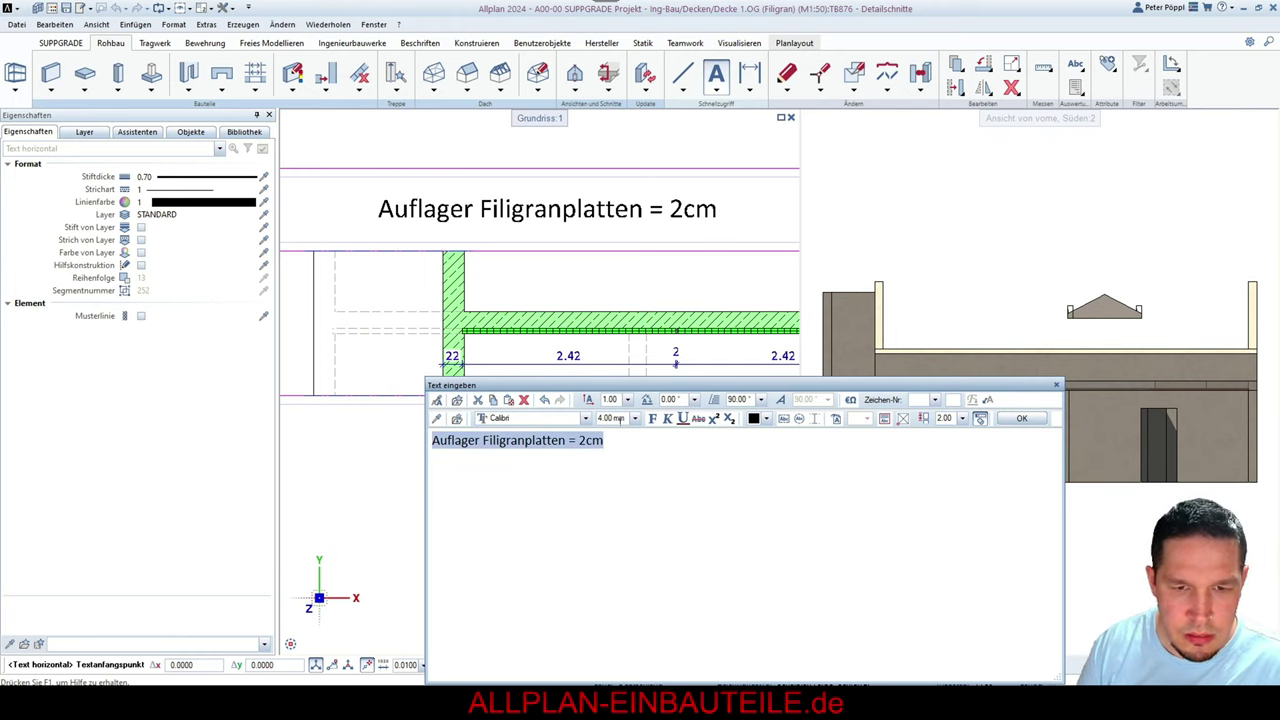
key("Return")
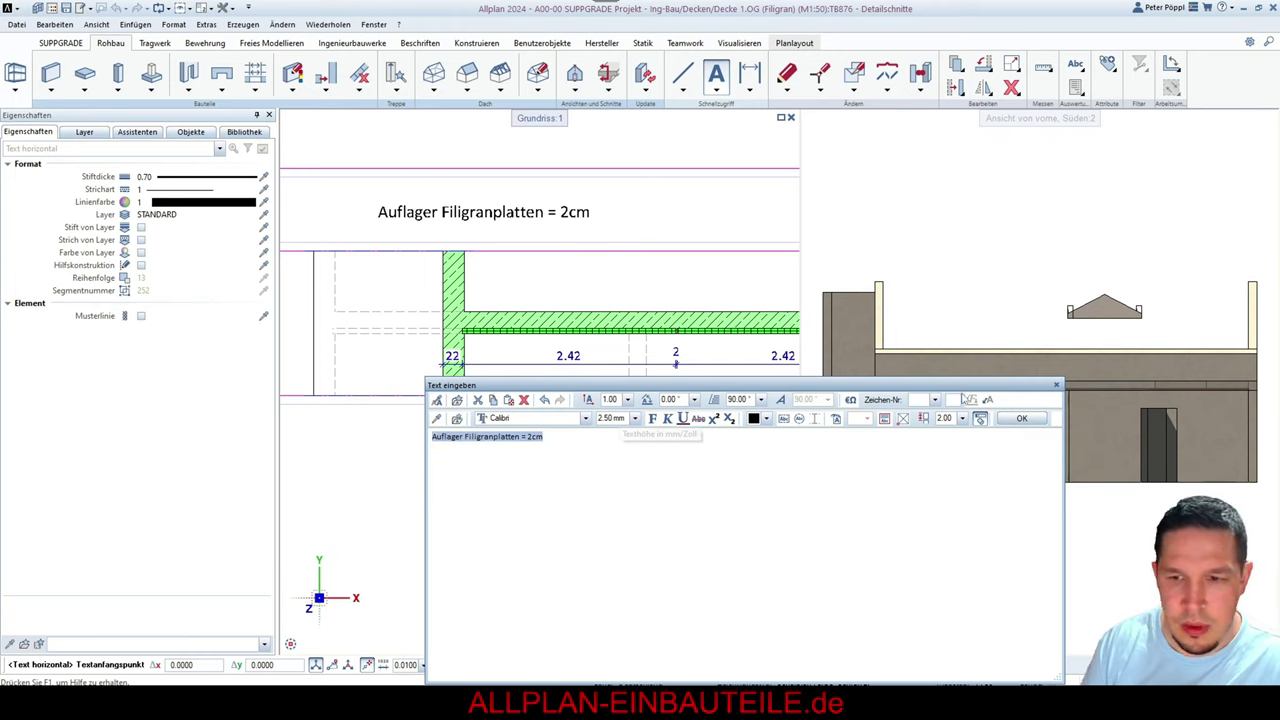
left_click(1021, 418)
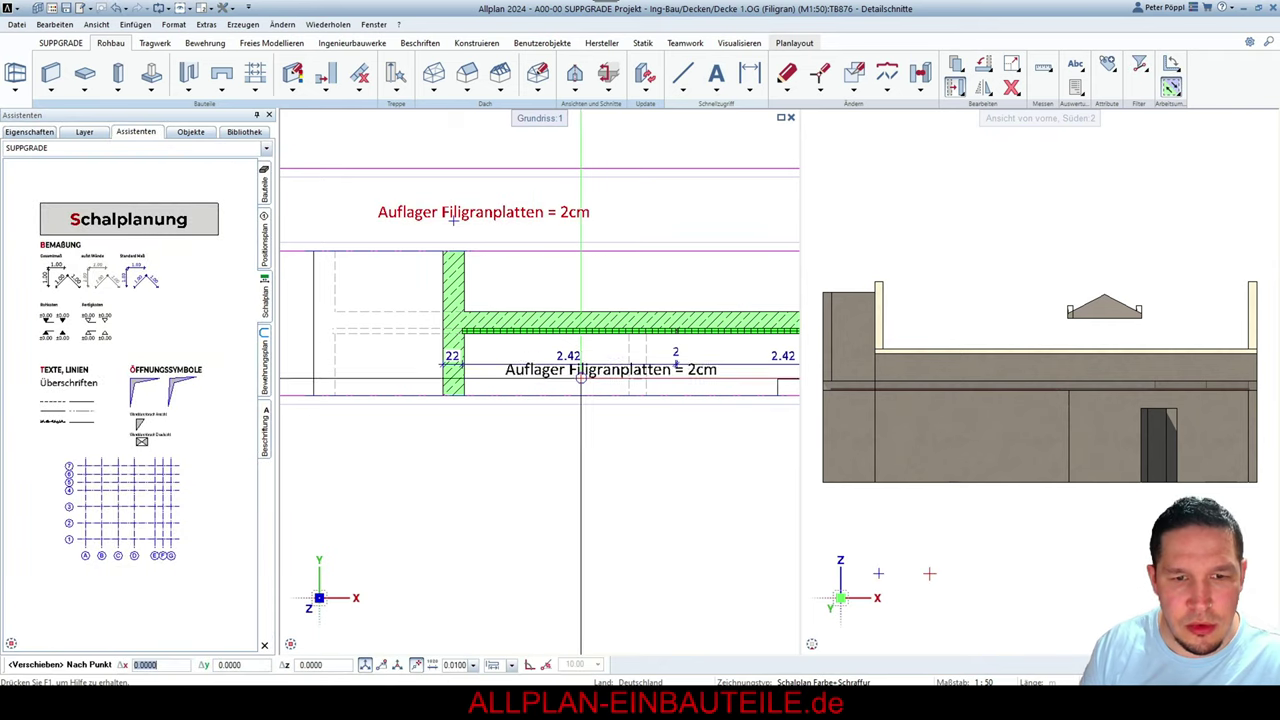
left_click(585, 420)
key("Escape")
Create an overall dimension line beneath section A between the outer wall faces, using the Schalplan assistant's Gesamtmaß settings
scroll(459, 425, "down", 2)
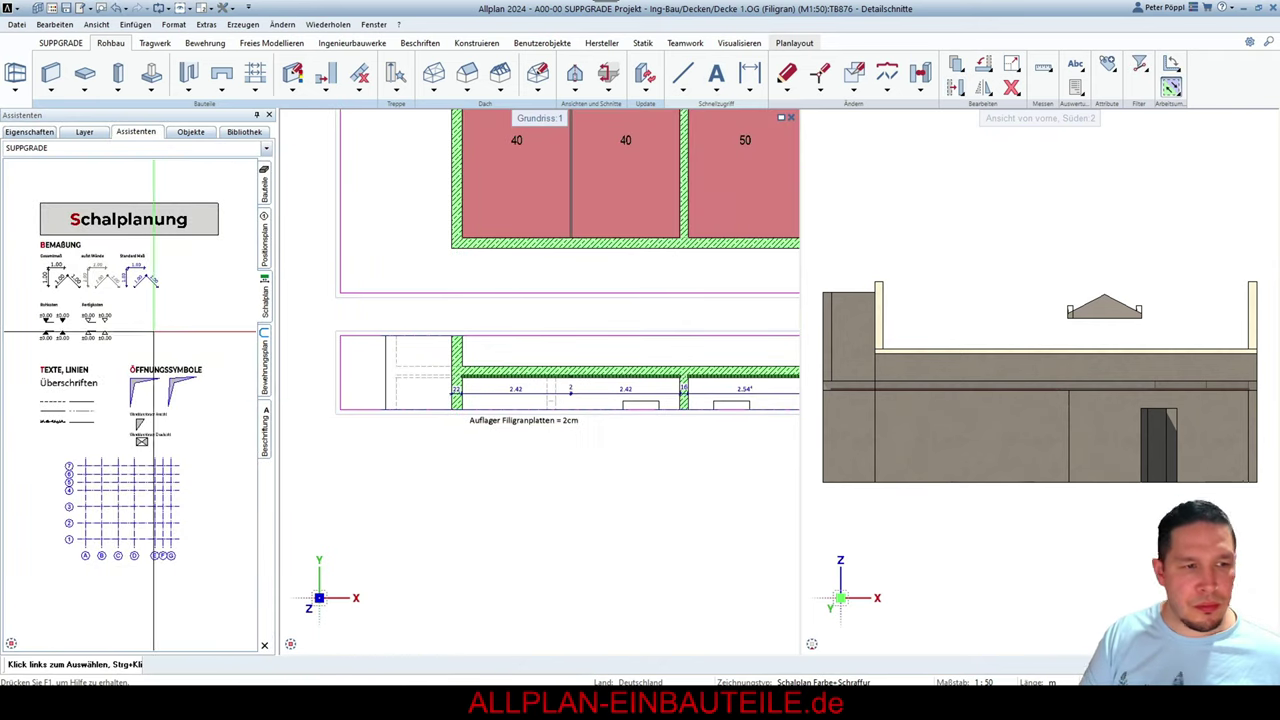
double_click(56, 270)
scroll(540, 465, "up", 2)
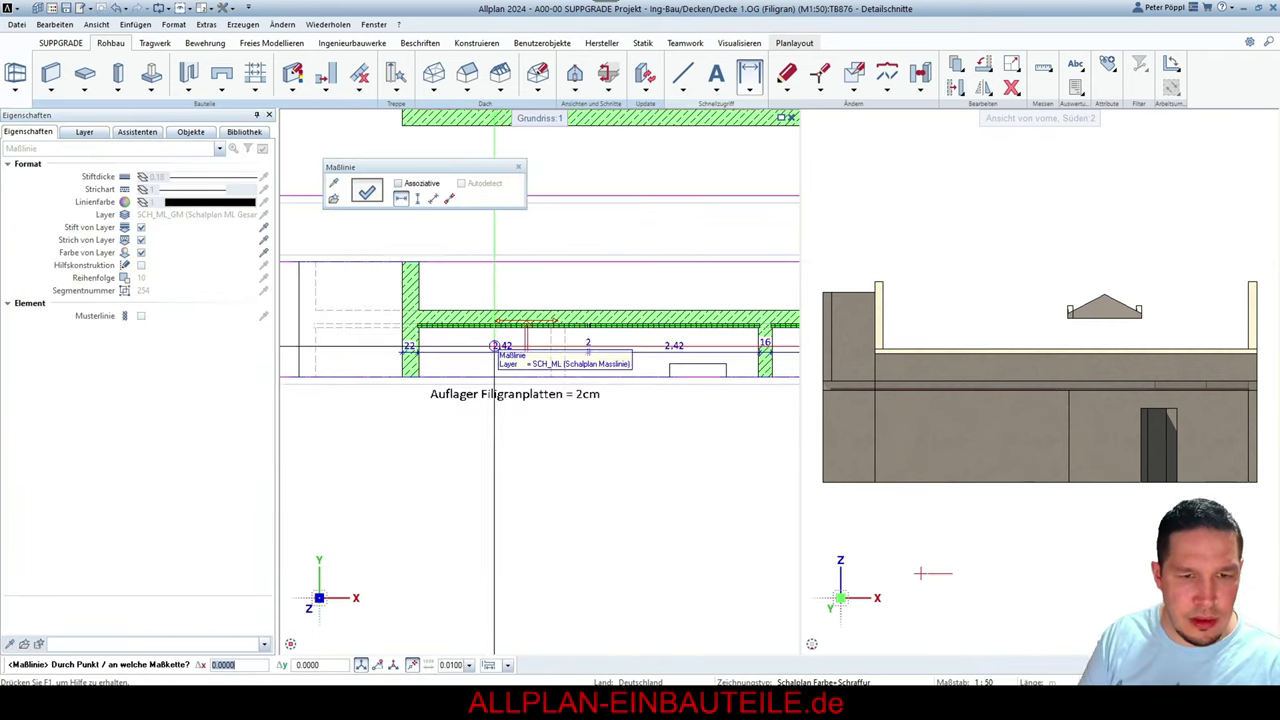
left_click(494, 345)
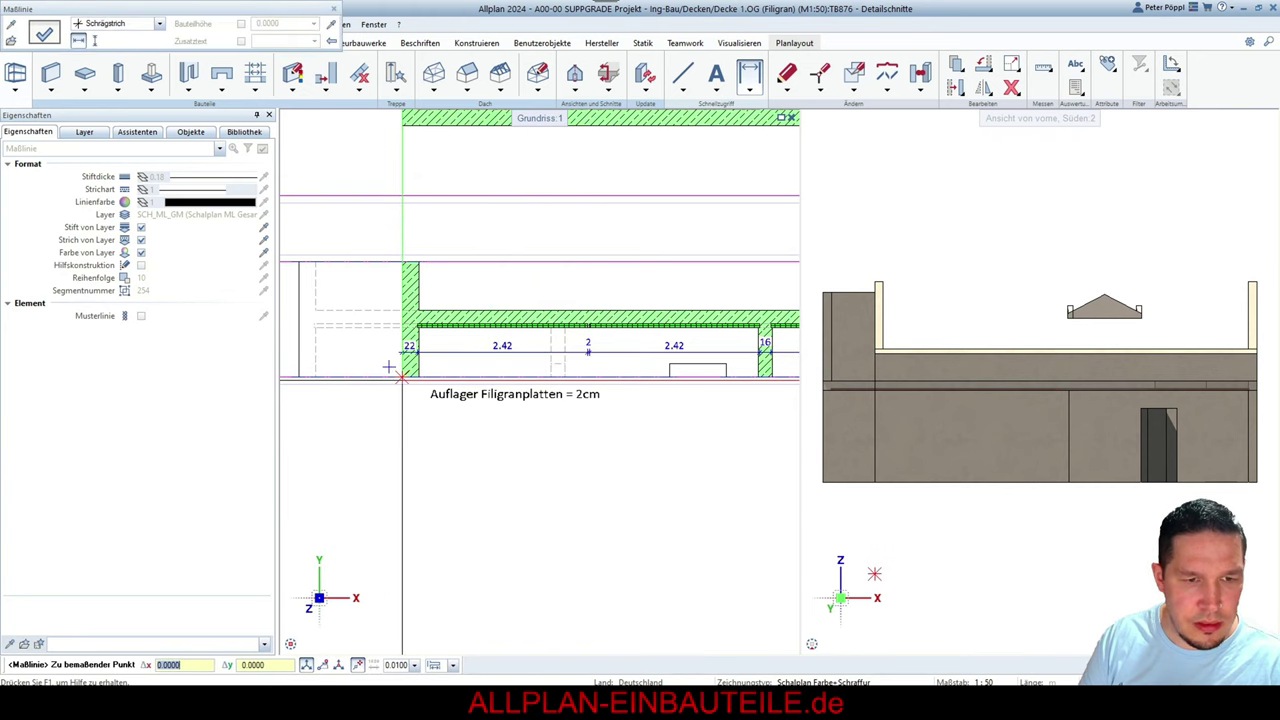
scroll(440, 375, "down", 2)
scroll(695, 358, "up", 2)
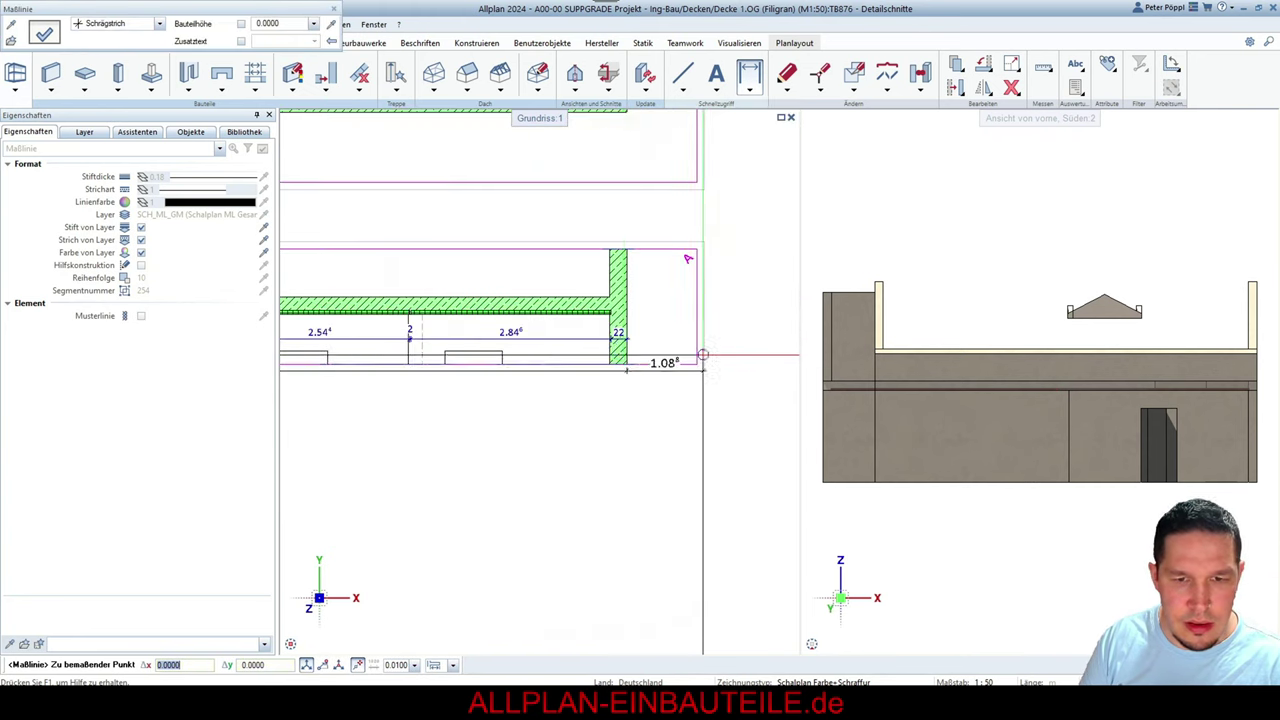
key("Escape")
Move section A's overall dimension line upward, to just above the slab between the outer walls
scroll(600, 380, "down", 3)
scroll(556, 362, "up", 3)
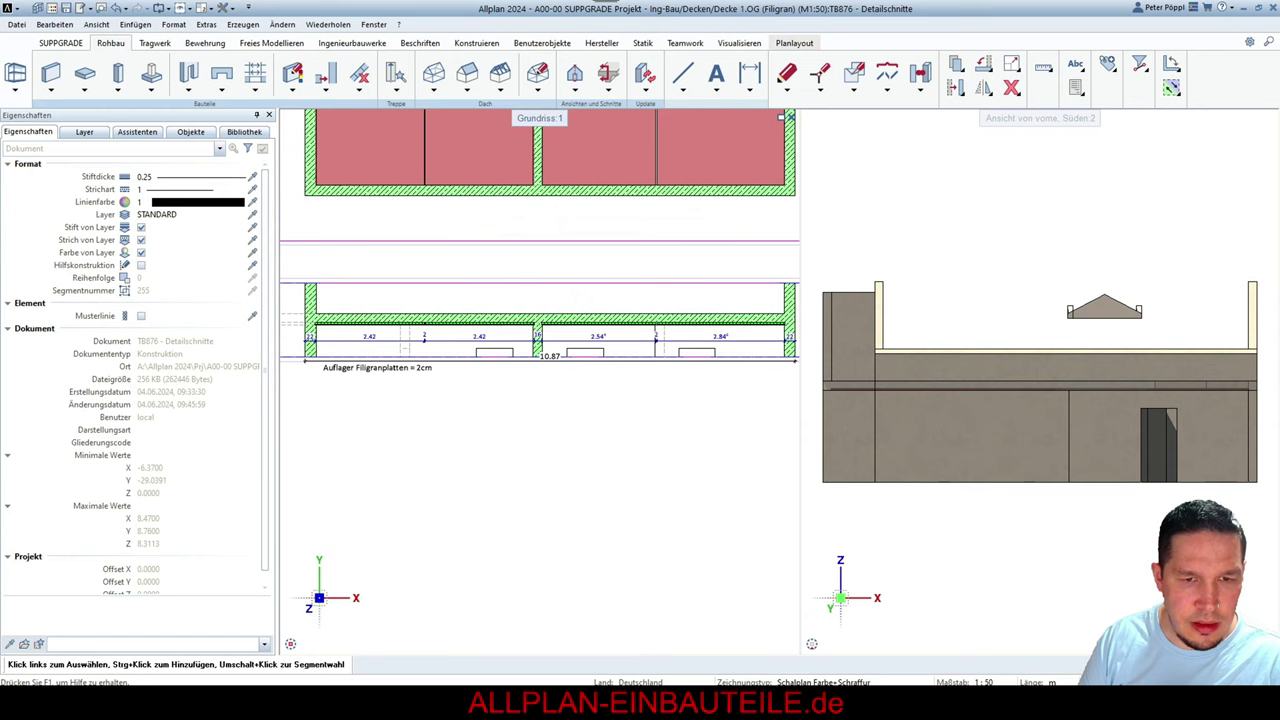
left_click(557, 358)
left_click(557, 358)
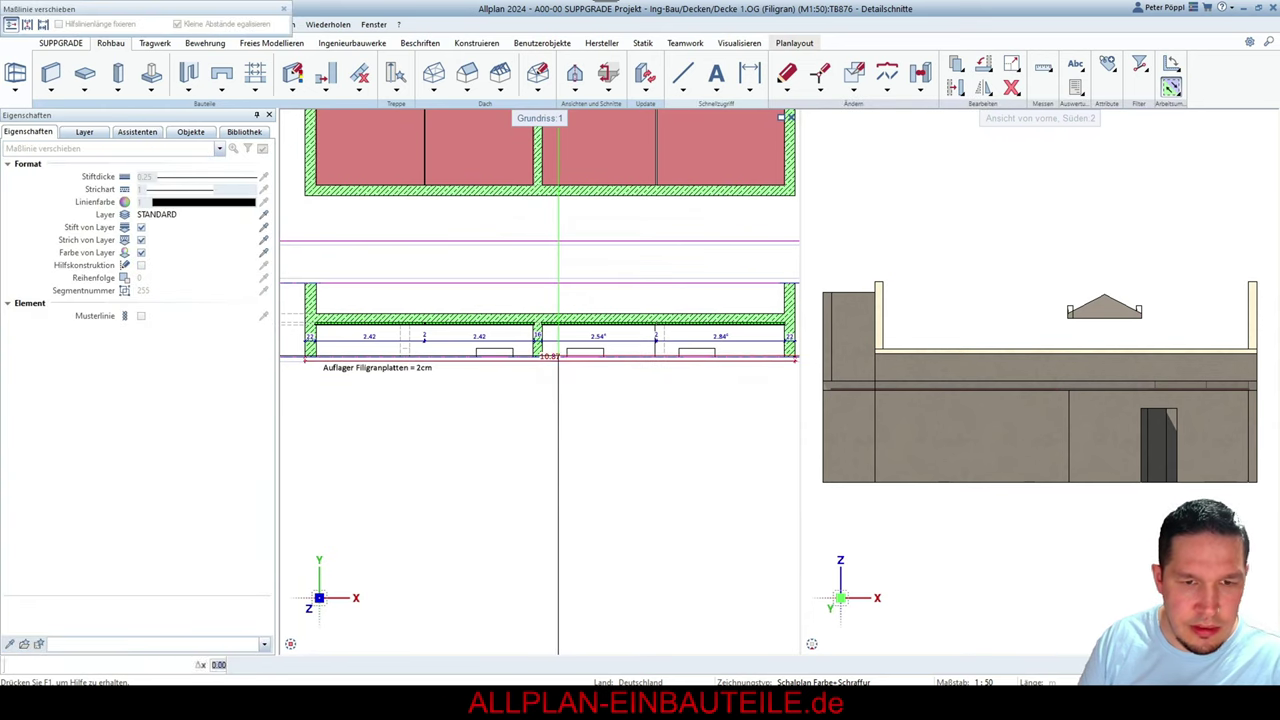
left_click(557, 348)
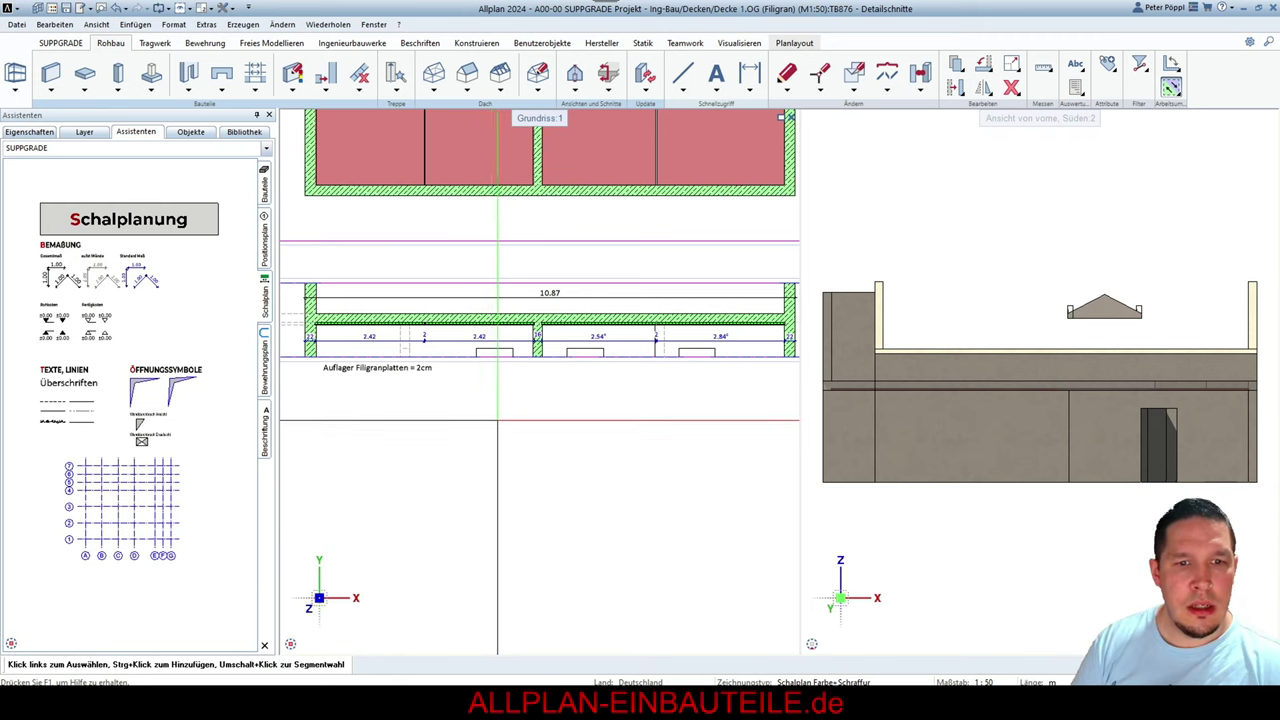
Examine the slab plan's field numbers and section line together with the dimensioned section A
scroll(499, 432, "down", 3)
scroll(484, 252, "up", 1)
scroll(484, 252, "up", 1)
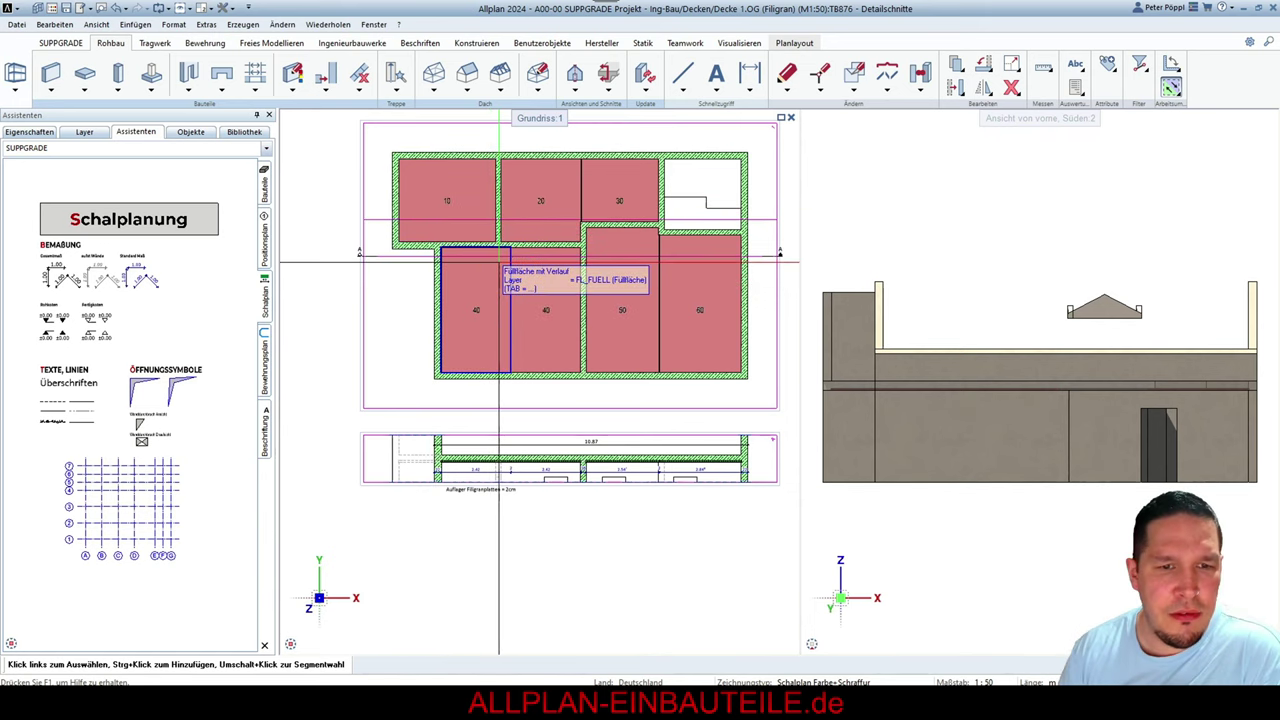
scroll(636, 268, "down", 3)
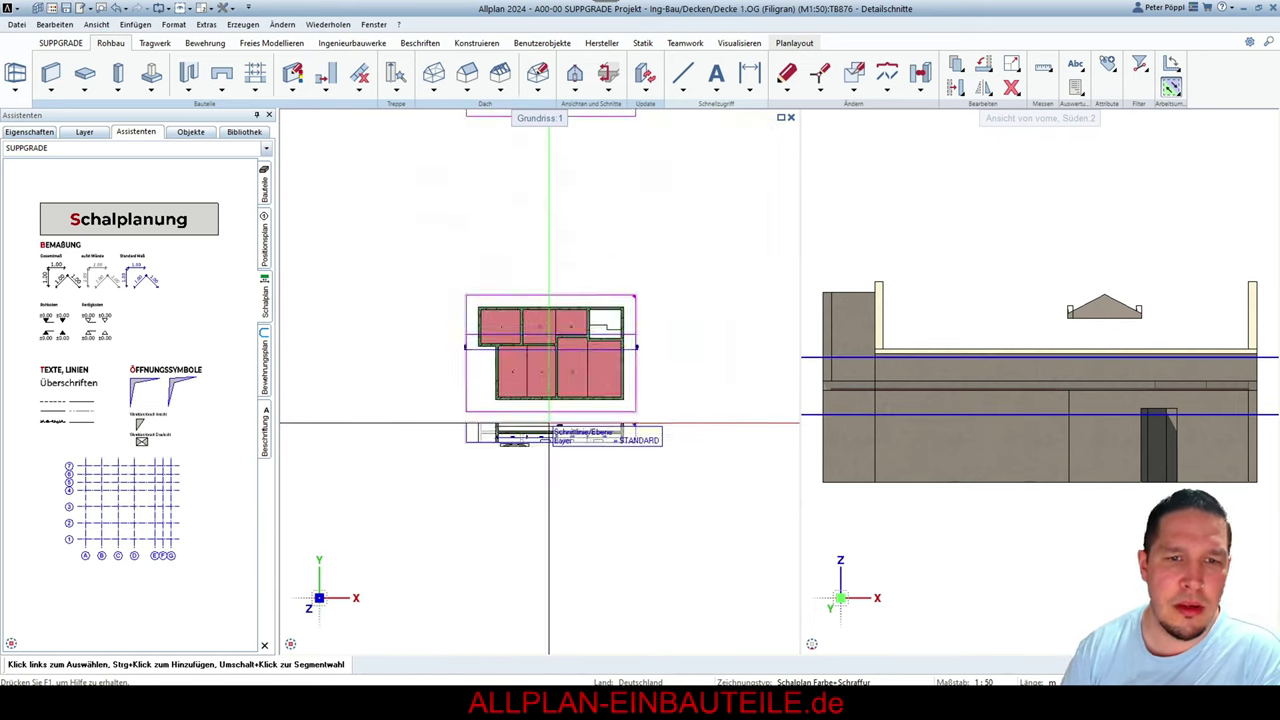
scroll(530, 225, "up", 6)
scroll(535, 300, "down", 3)
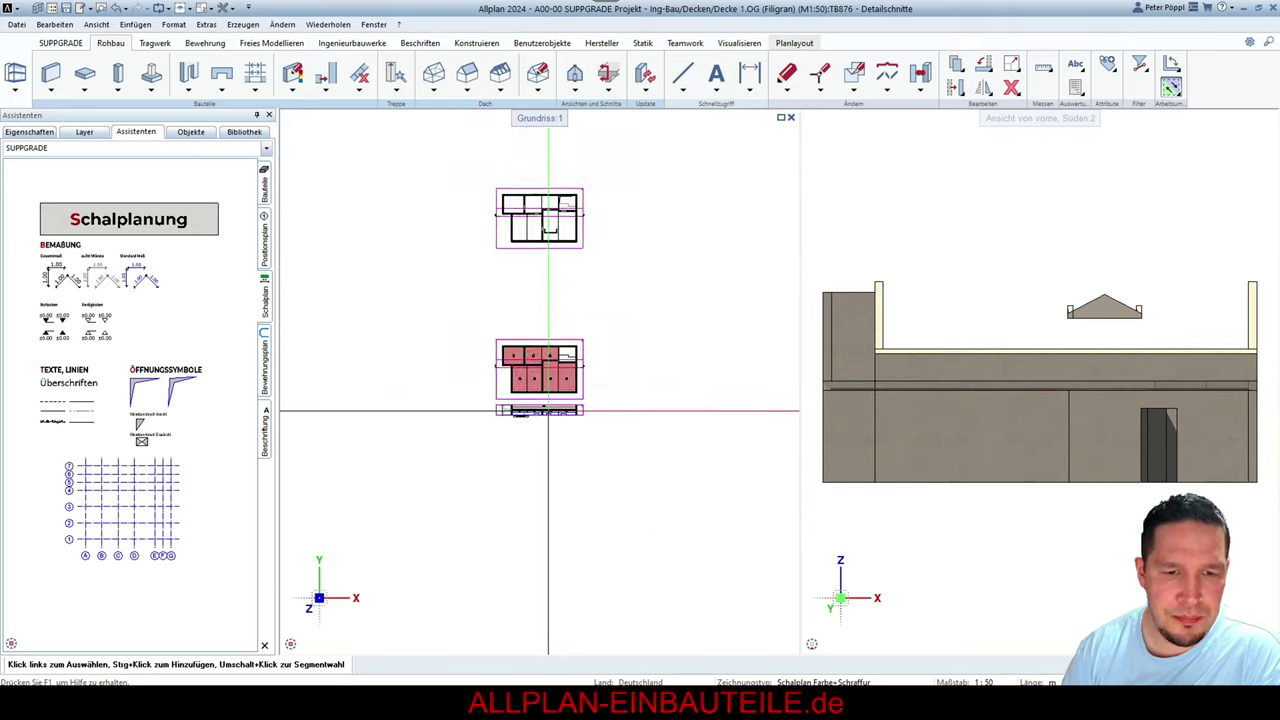
scroll(543, 414, "up", 6)
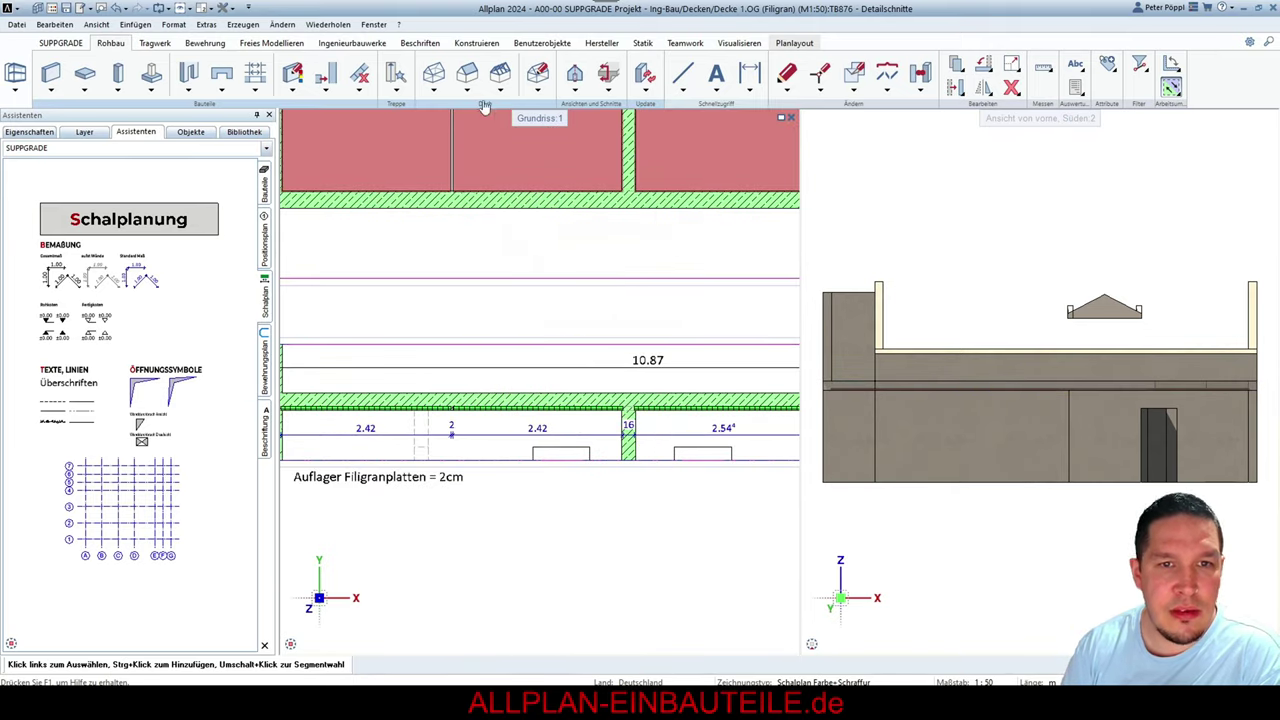
Label the first filigree panel in section A as field 40 with an associative label above the slab
left_click(575, 90)
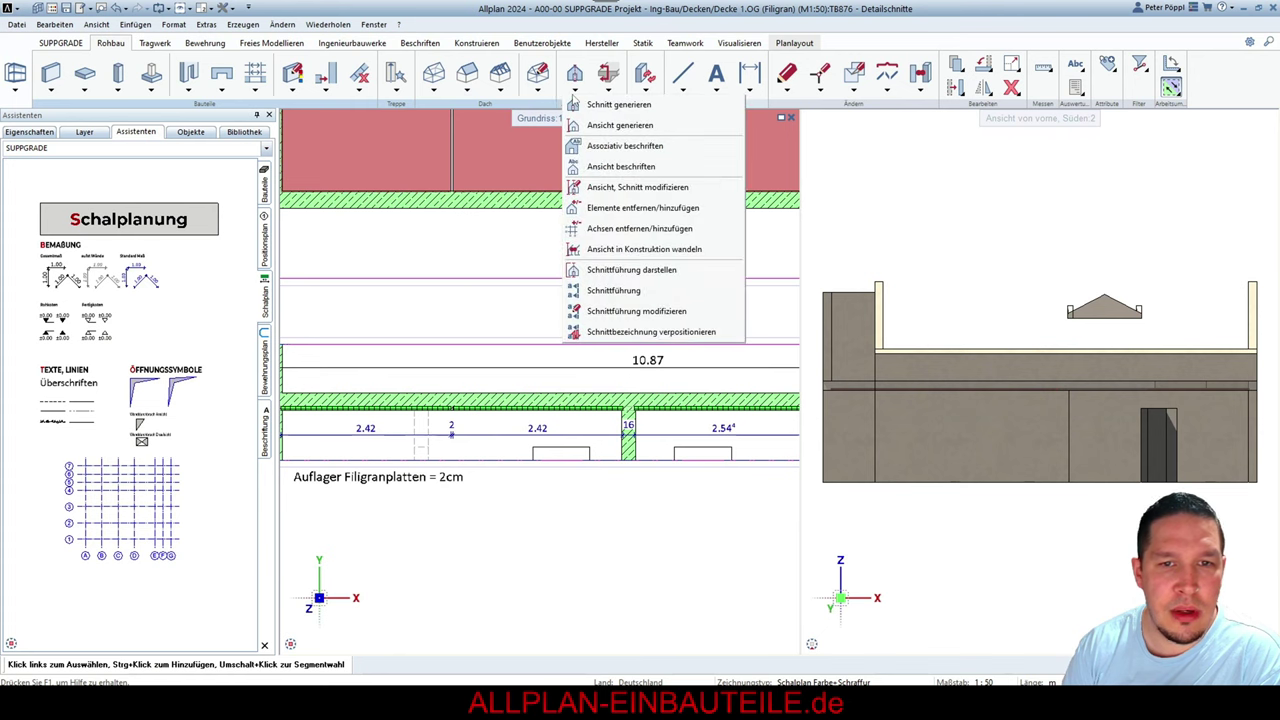
left_click(615, 143)
scroll(524, 421, "down", 3)
scroll(524, 421, "up", 5)
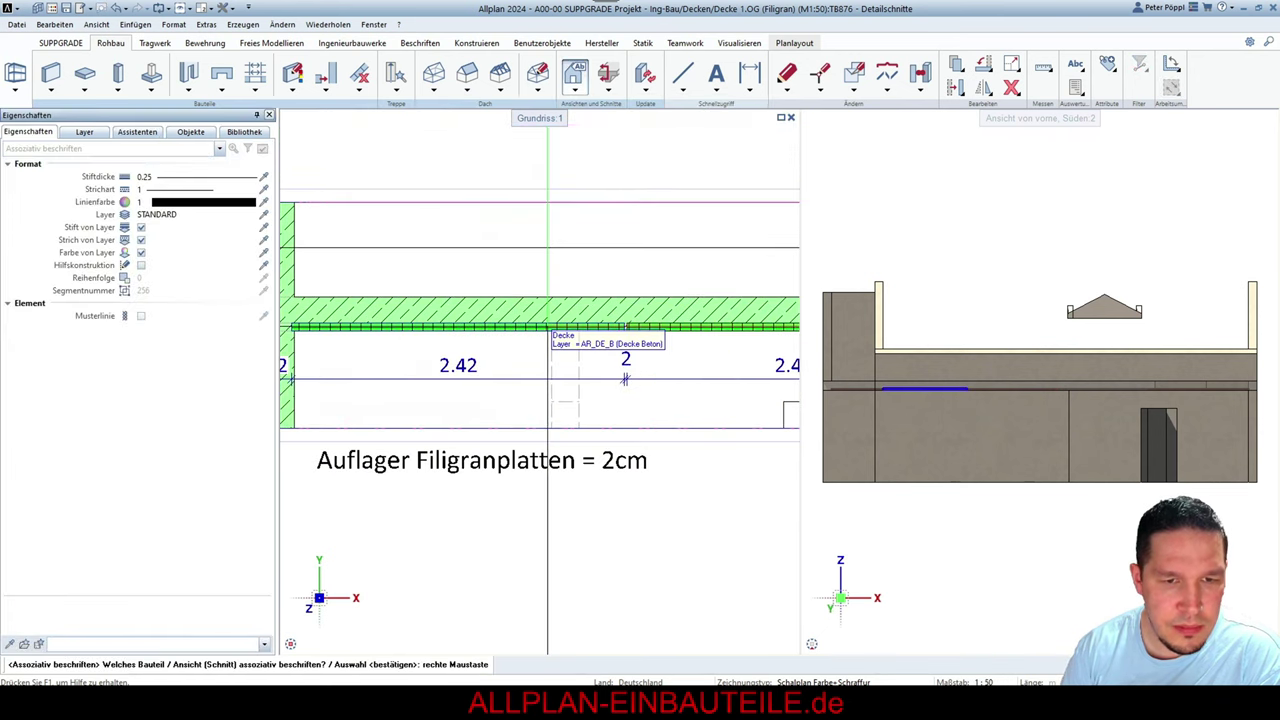
left_click(538, 310)
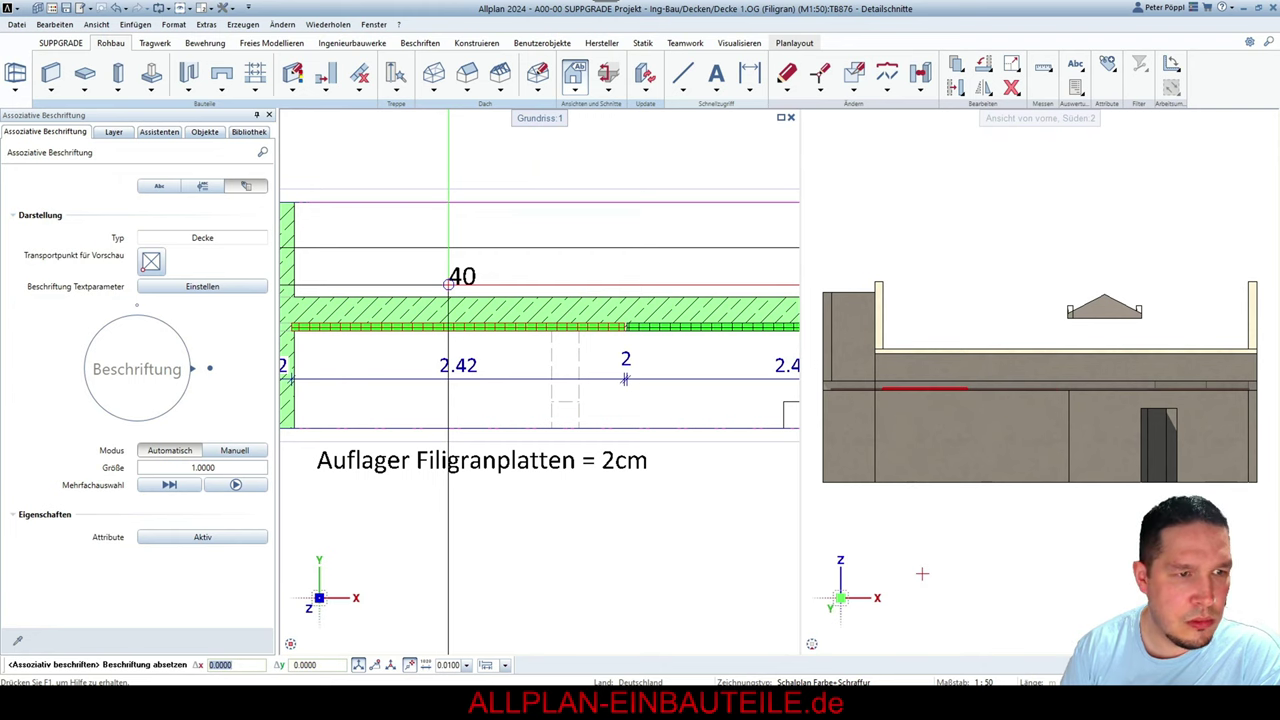
left_click(448, 285)
Place associative field-number labels above the slab in section A for the second filigree panel and the panel of field 50
scroll(448, 285, "down", 3)
scroll(592, 290, "up", 3)
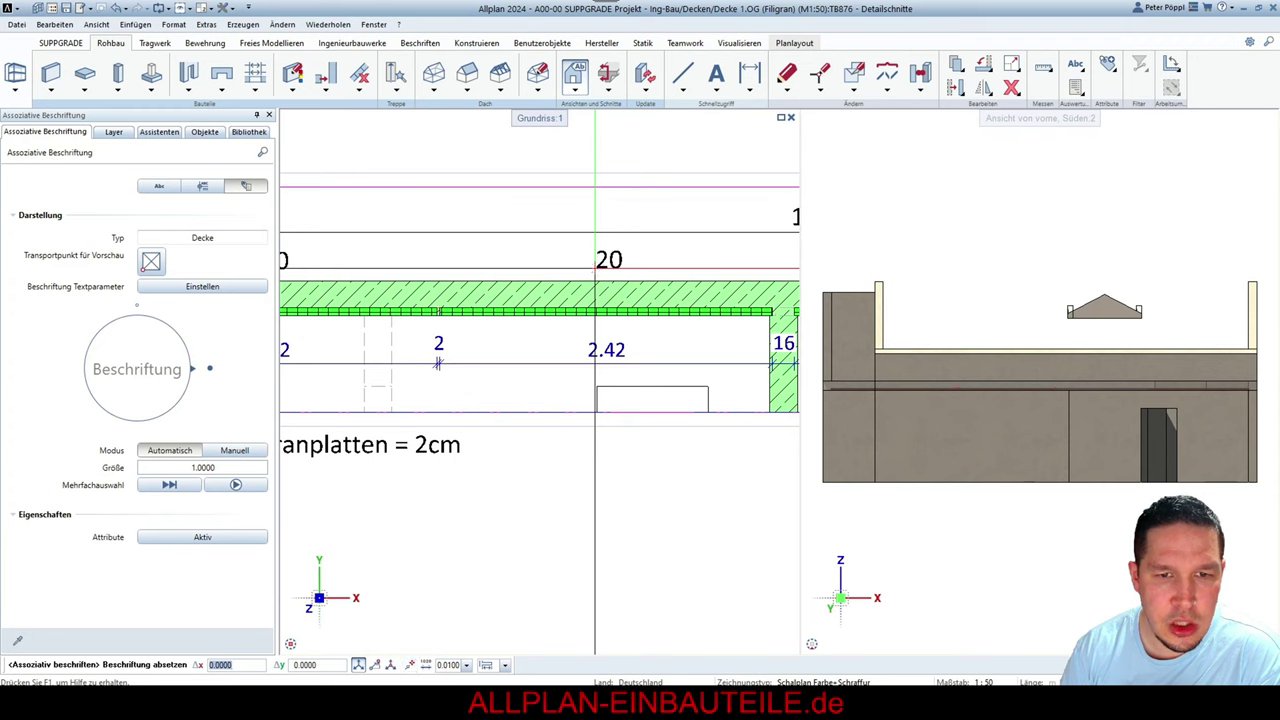
left_click(595, 268)
scroll(595, 268, "down", 3)
scroll(601, 270, "up", 3)
left_click(601, 270)
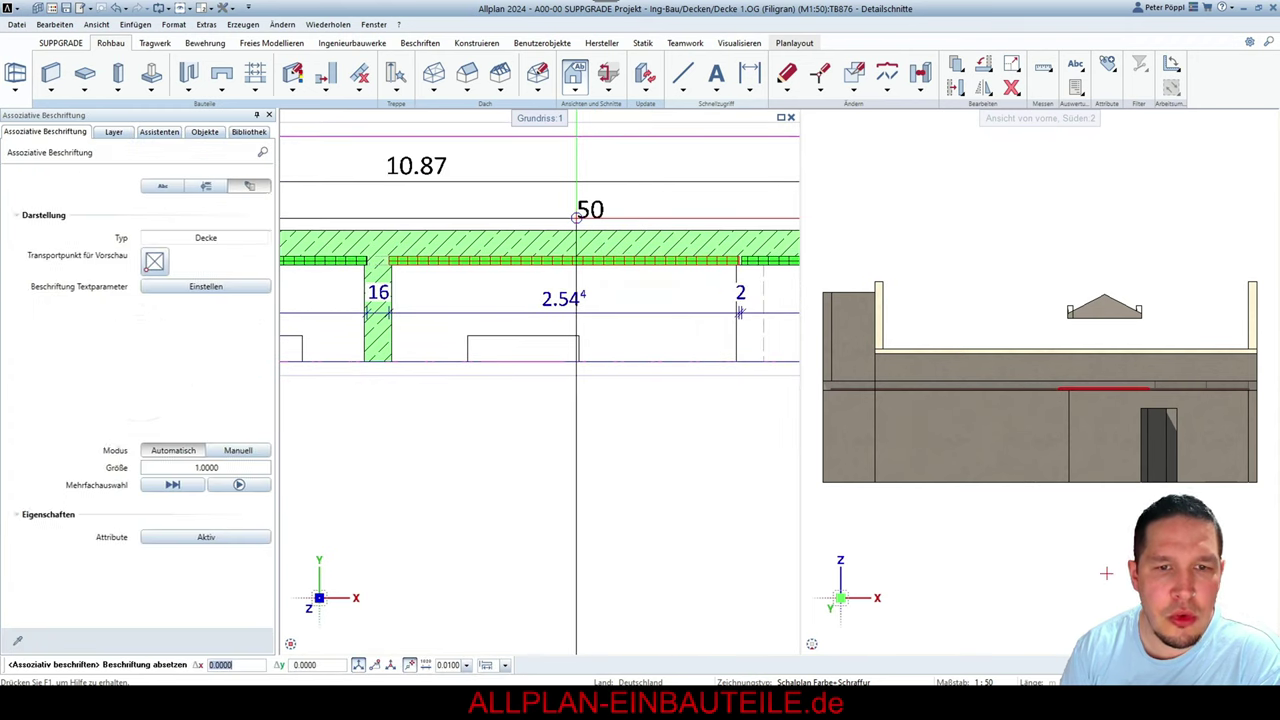
left_click(566, 268)
scroll(566, 268, "down", 3)
scroll(601, 265, "up", 3)
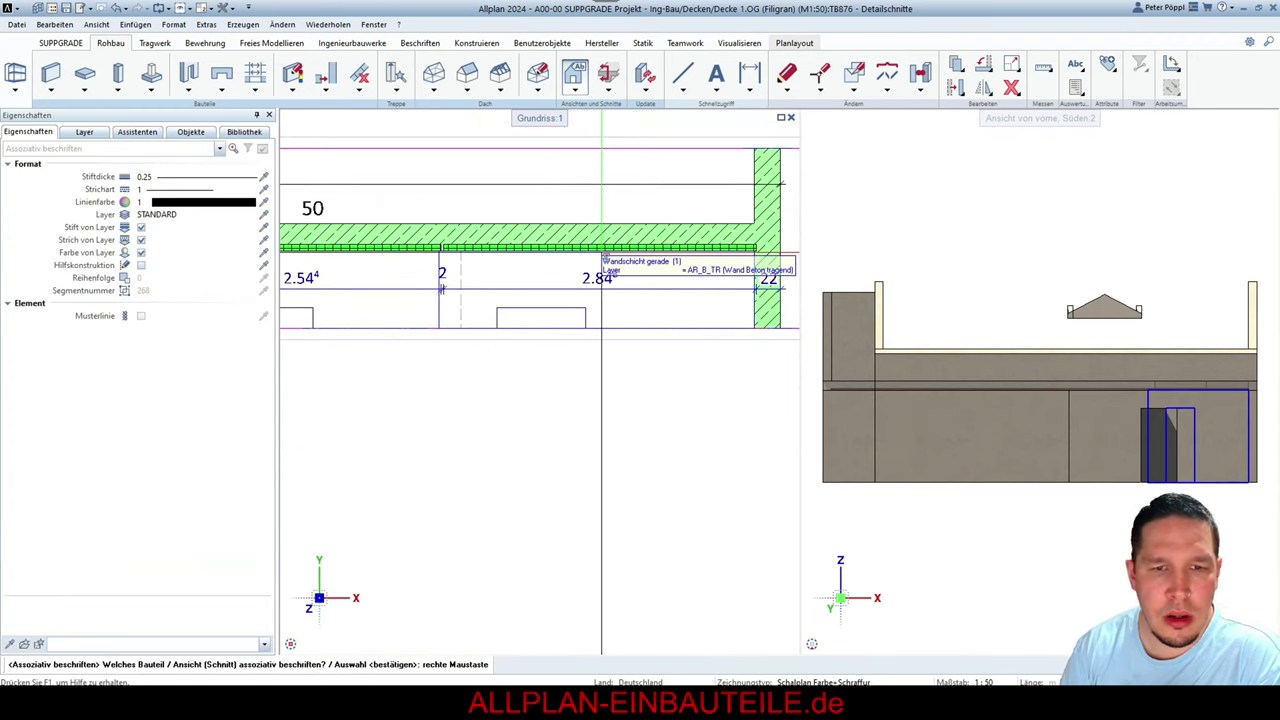
left_click(602, 247)
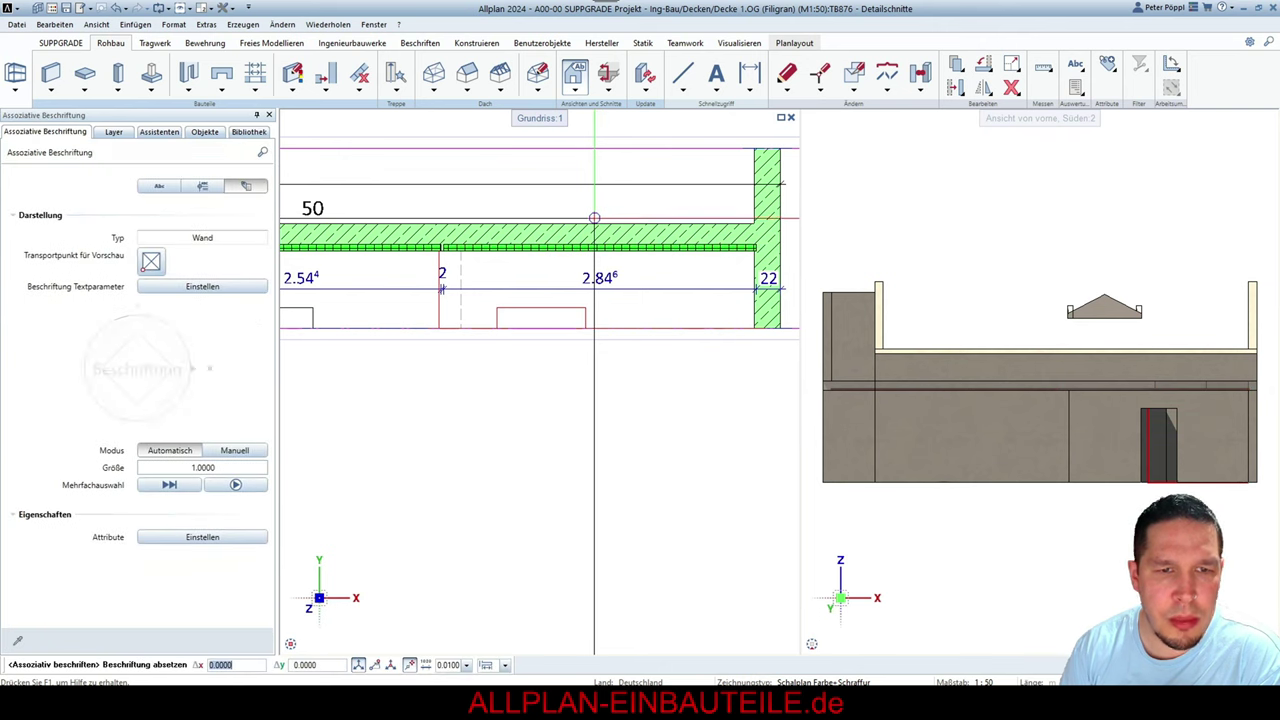
key("Escape")
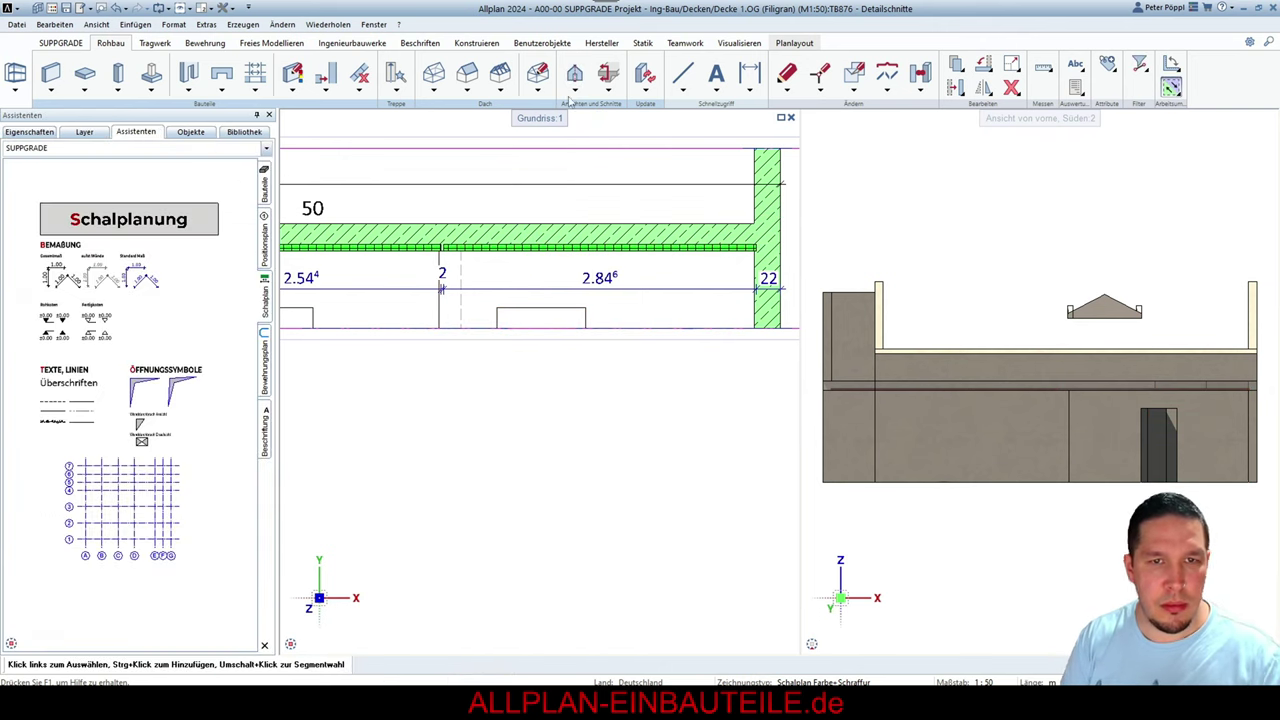
Label the last filigree panel in section A as field 60 with an associative label above the slab, and finish labelling
left_click(575, 78)
left_click(606, 150)
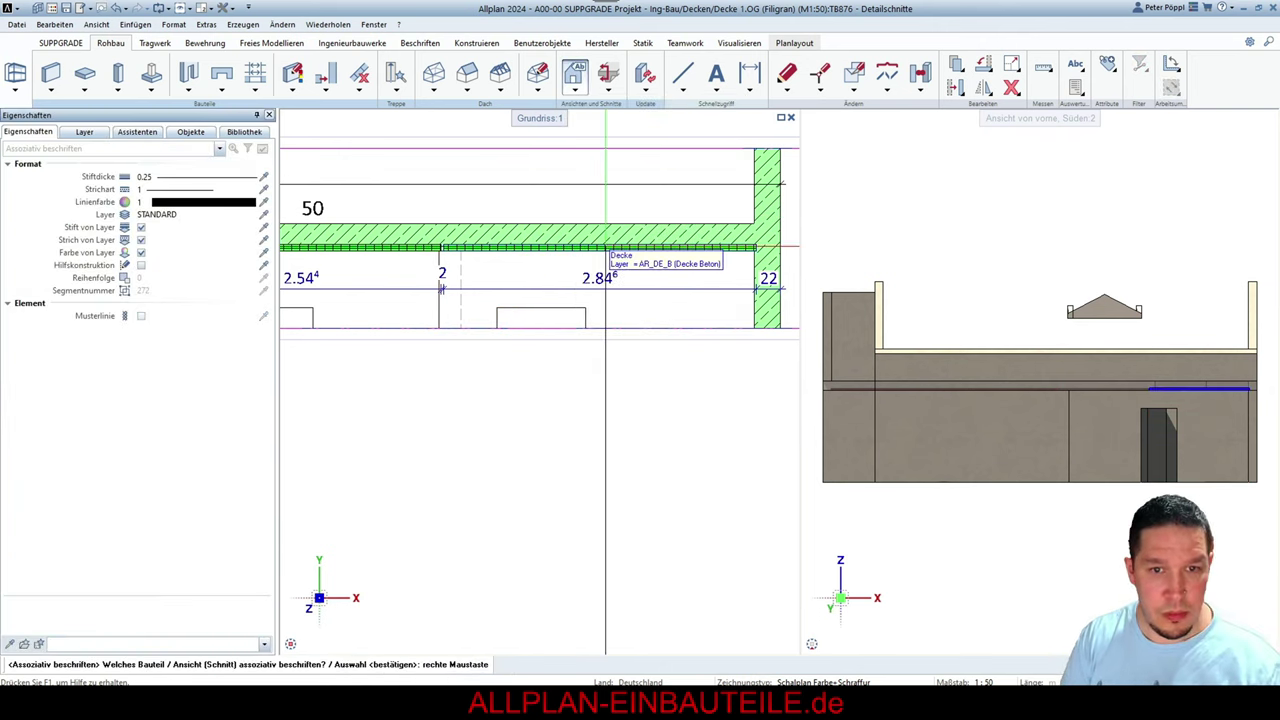
left_click(600, 214)
left_click(600, 214)
key("Escape")
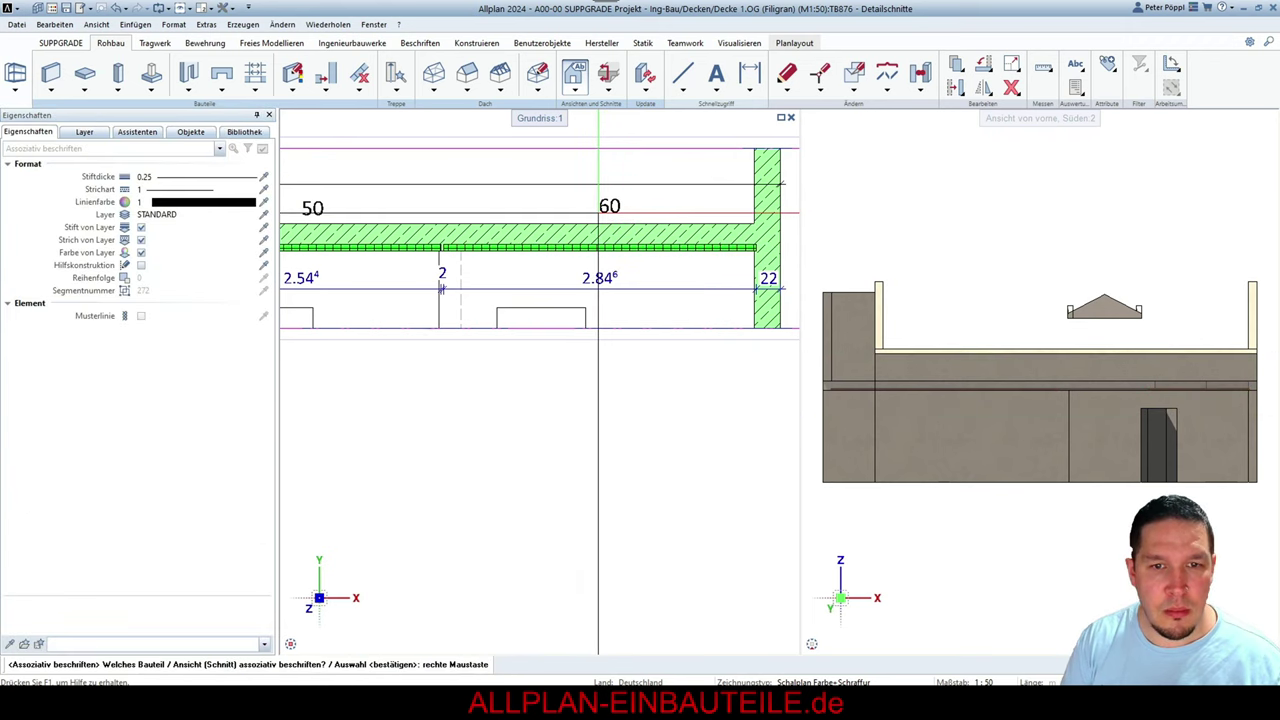
Compare the panel labels in section A with the field numbers in the slab plan
scroll(460, 300, "down", 5)
scroll(460, 298, "up", 3)
scroll(490, 286, "down", 4)
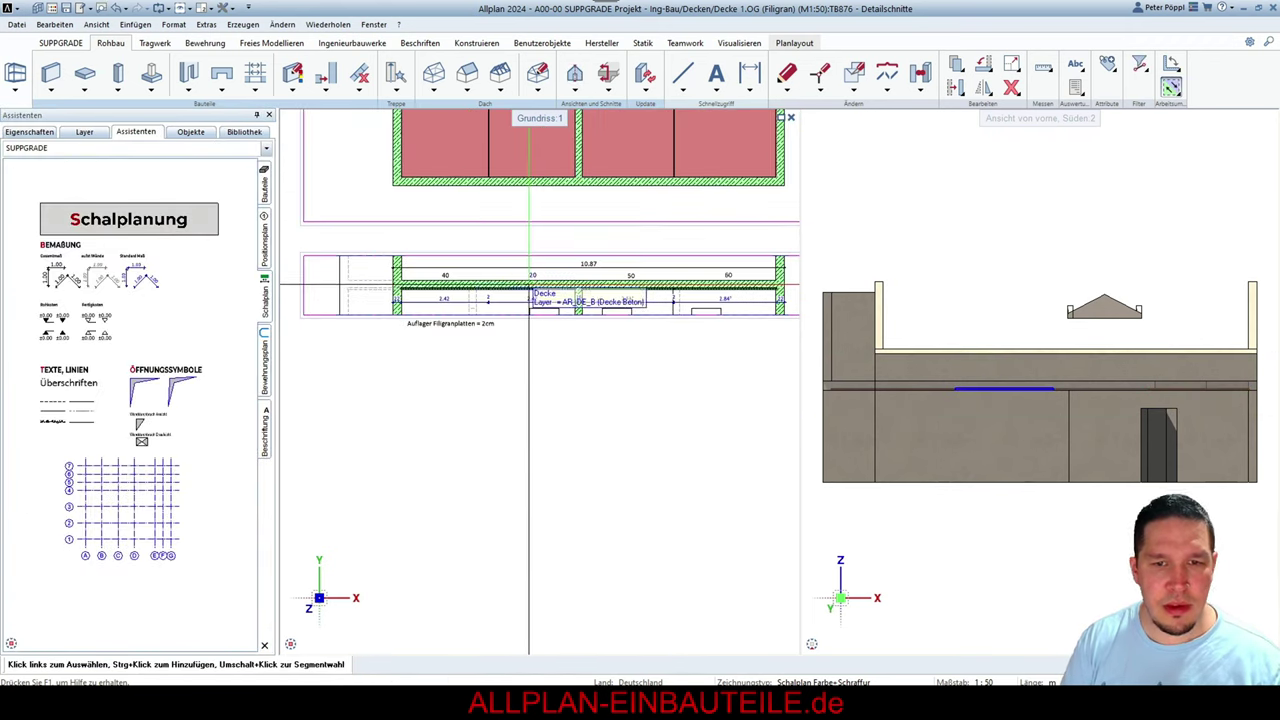
scroll(474, 240, "up", 3)
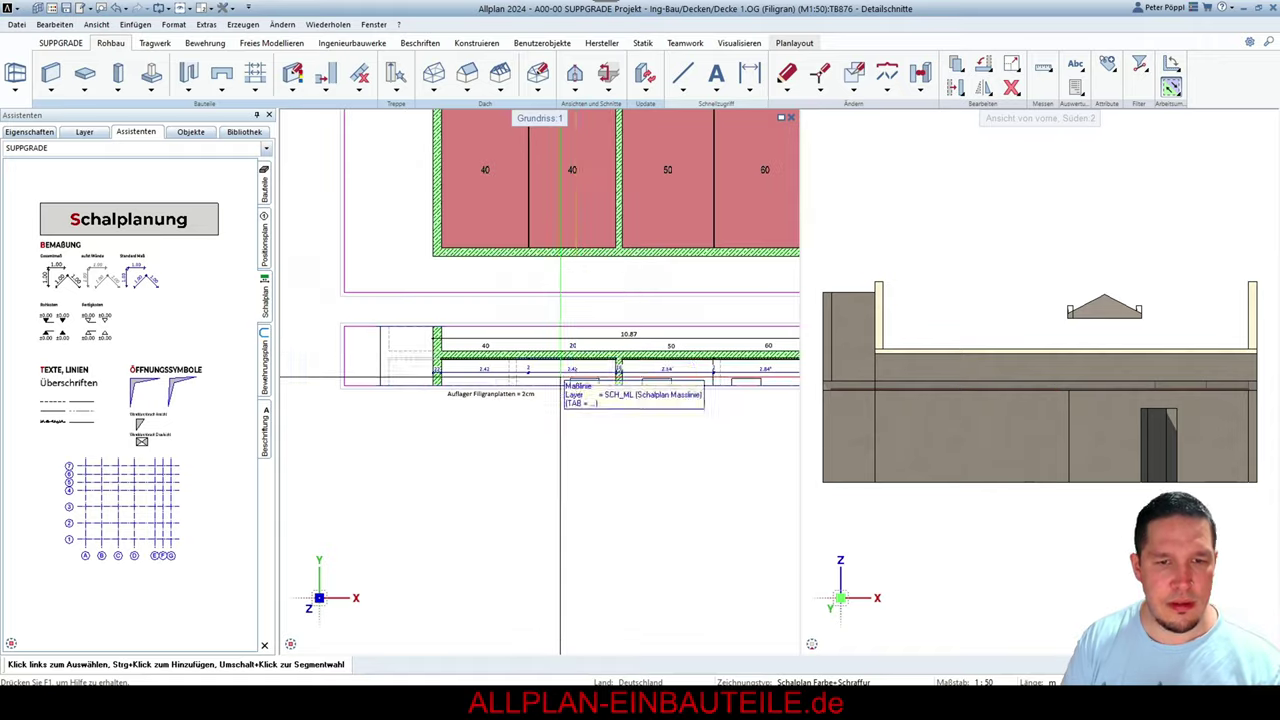
scroll(559, 193, "down", 4)
scroll(559, 193, "up", 3)
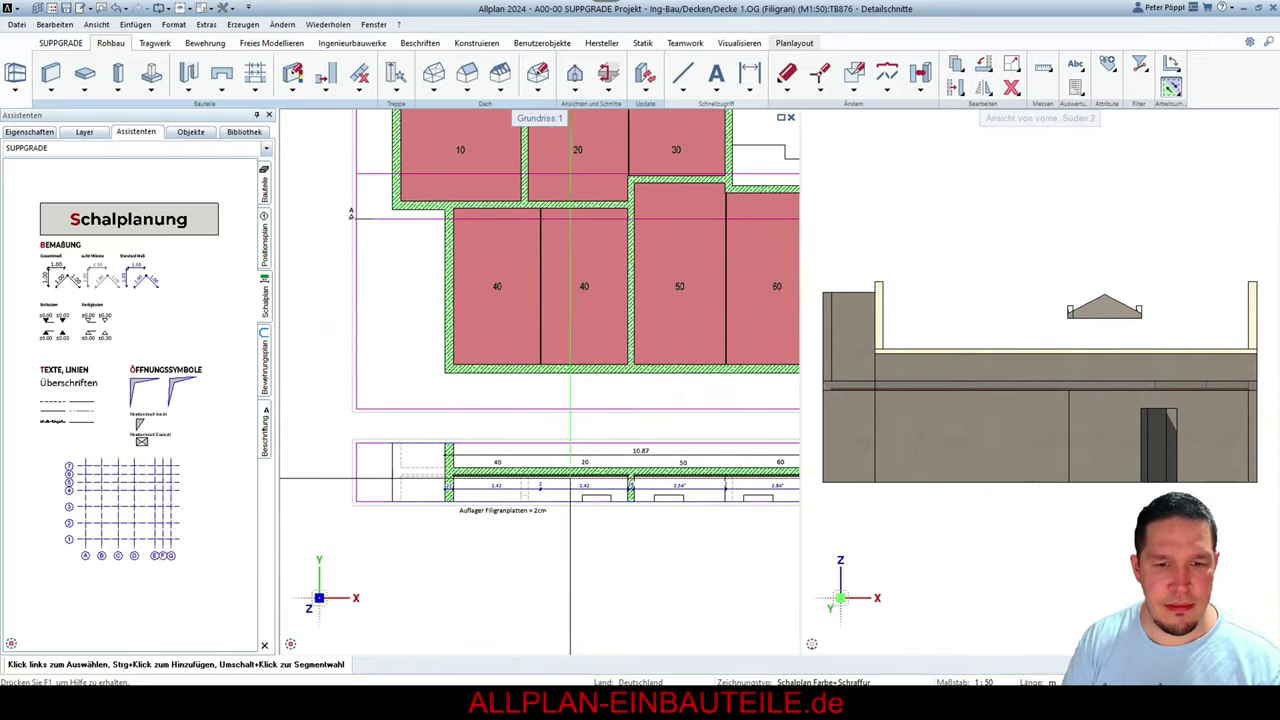
Shift the depth boundary line of section A from field 20 onto the wall above the two field 40 panels
scroll(570, 490, "up", 3)
scroll(560, 480, "down", 4)
scroll(618, 305, "up", 3)
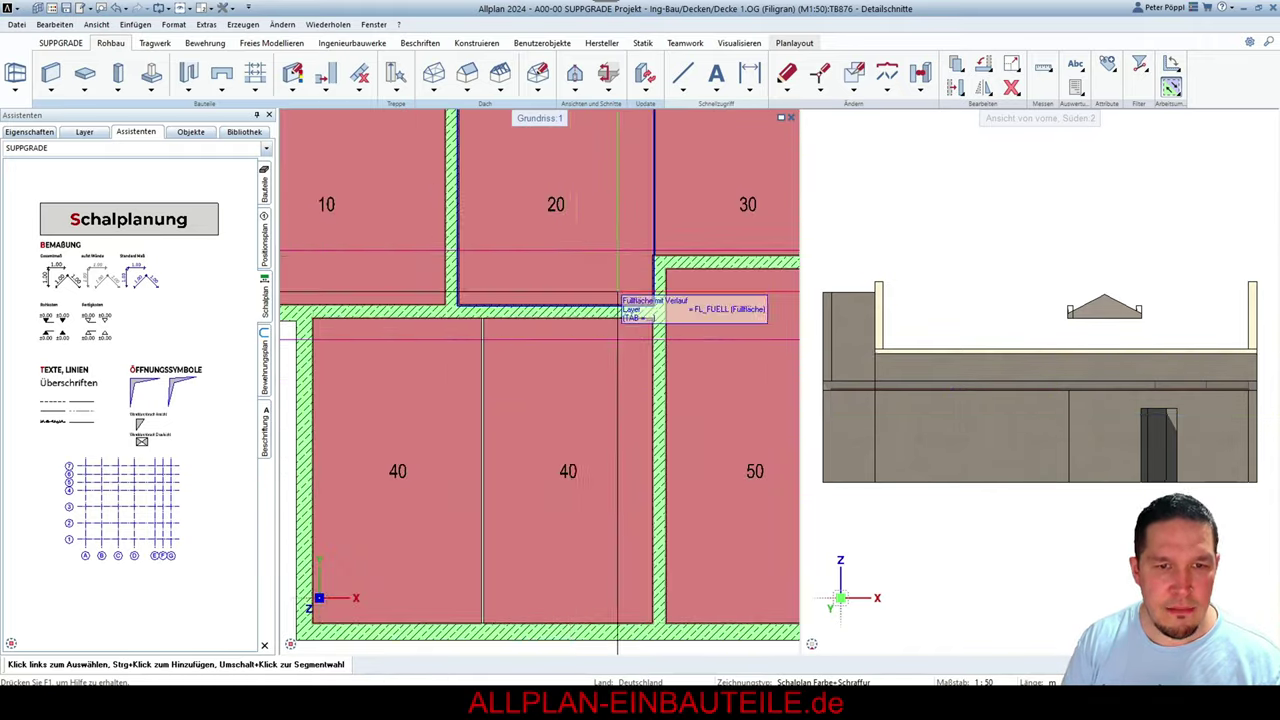
scroll(618, 305, "down", 4)
scroll(545, 278, "up", 4)
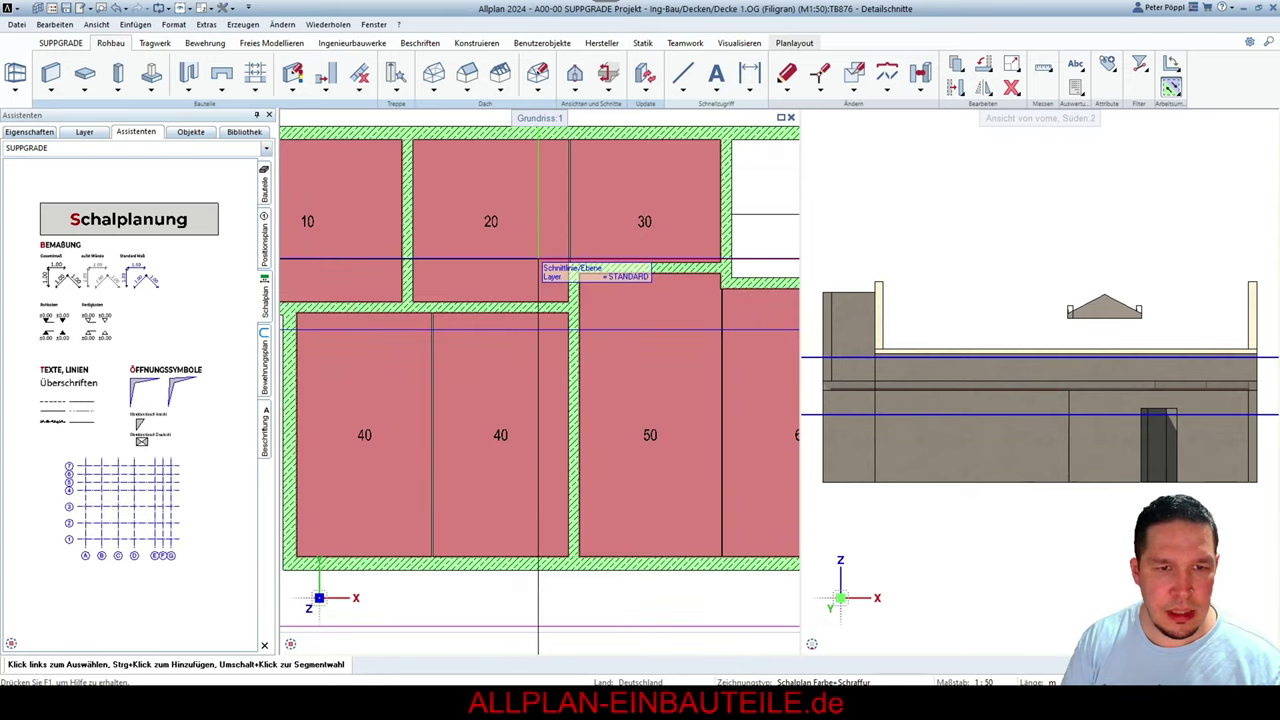
scroll(540, 264, "down", 4)
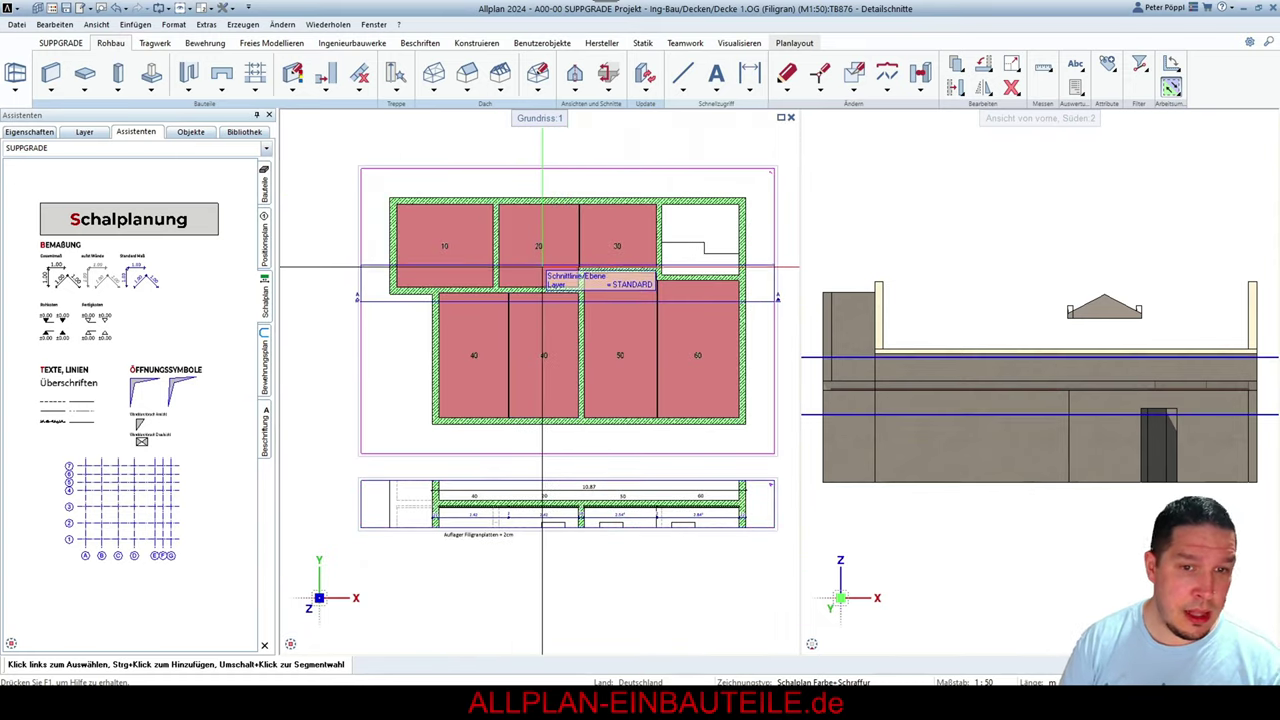
left_click(542, 268)
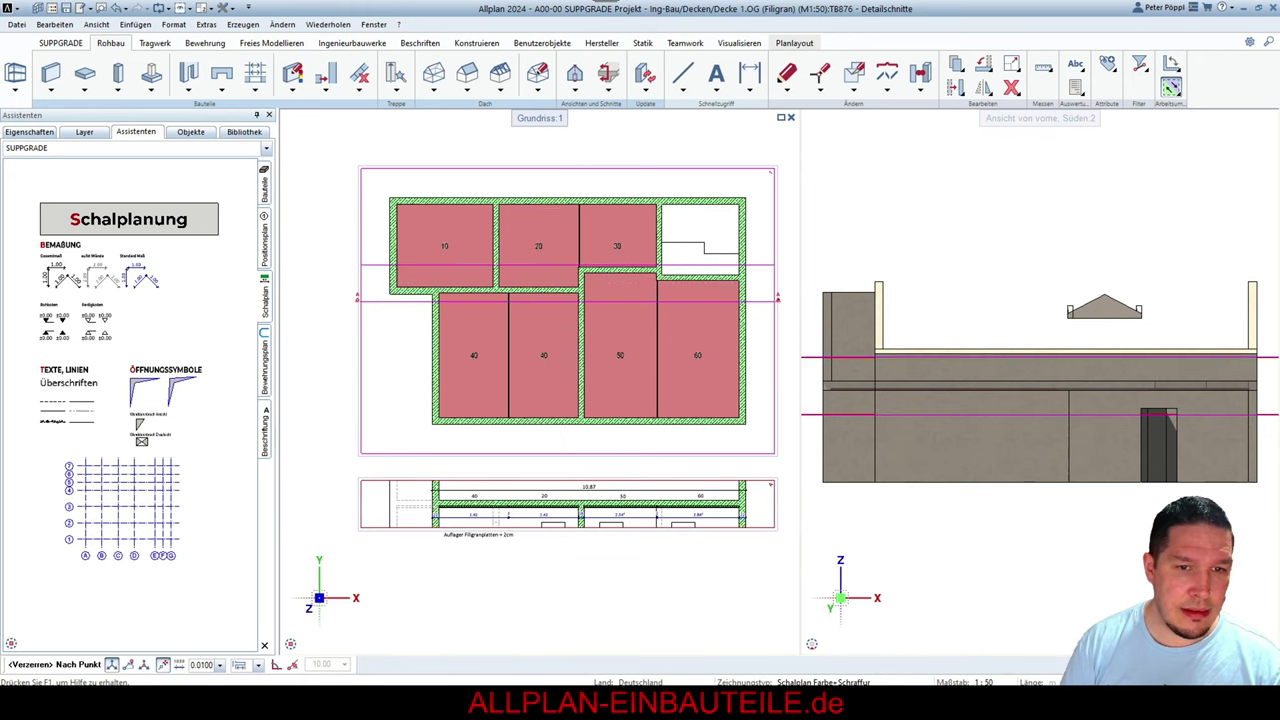
scroll(540, 292, "up", 3)
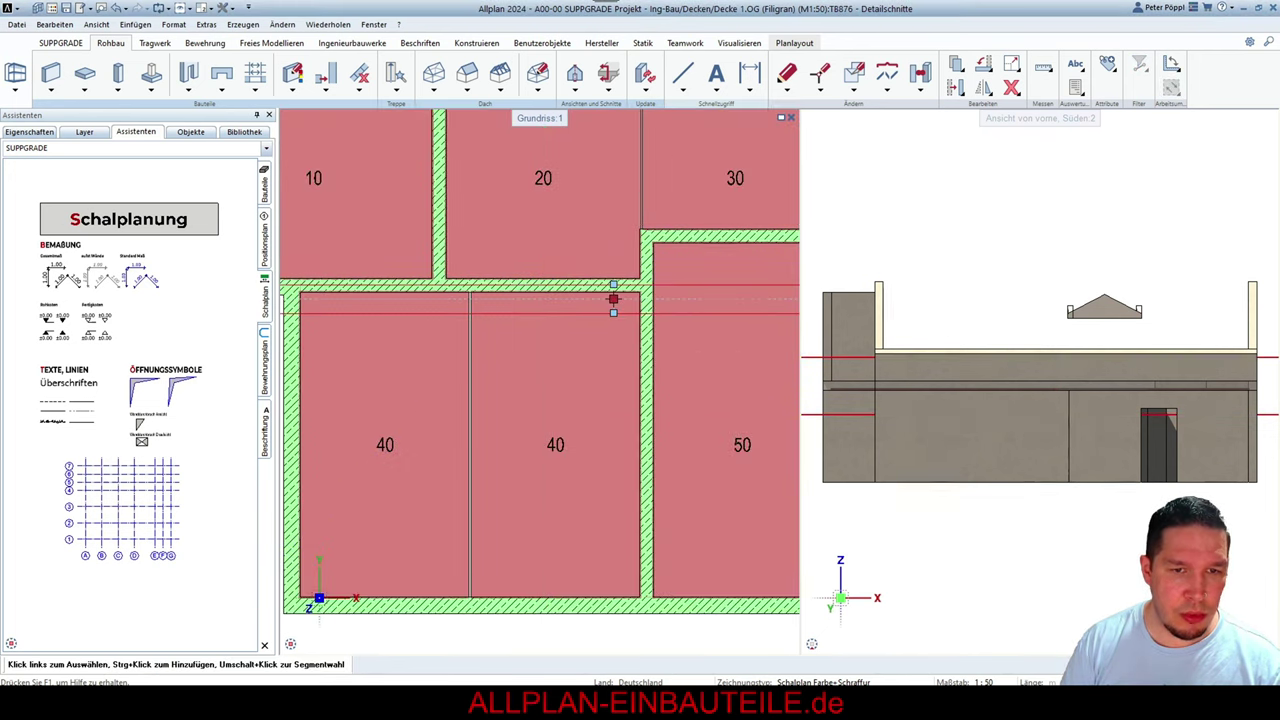
Delete the incorrect field label above the second filigree panel in section A
scroll(613, 298, "down", 3)
scroll(548, 397, "up", 5)
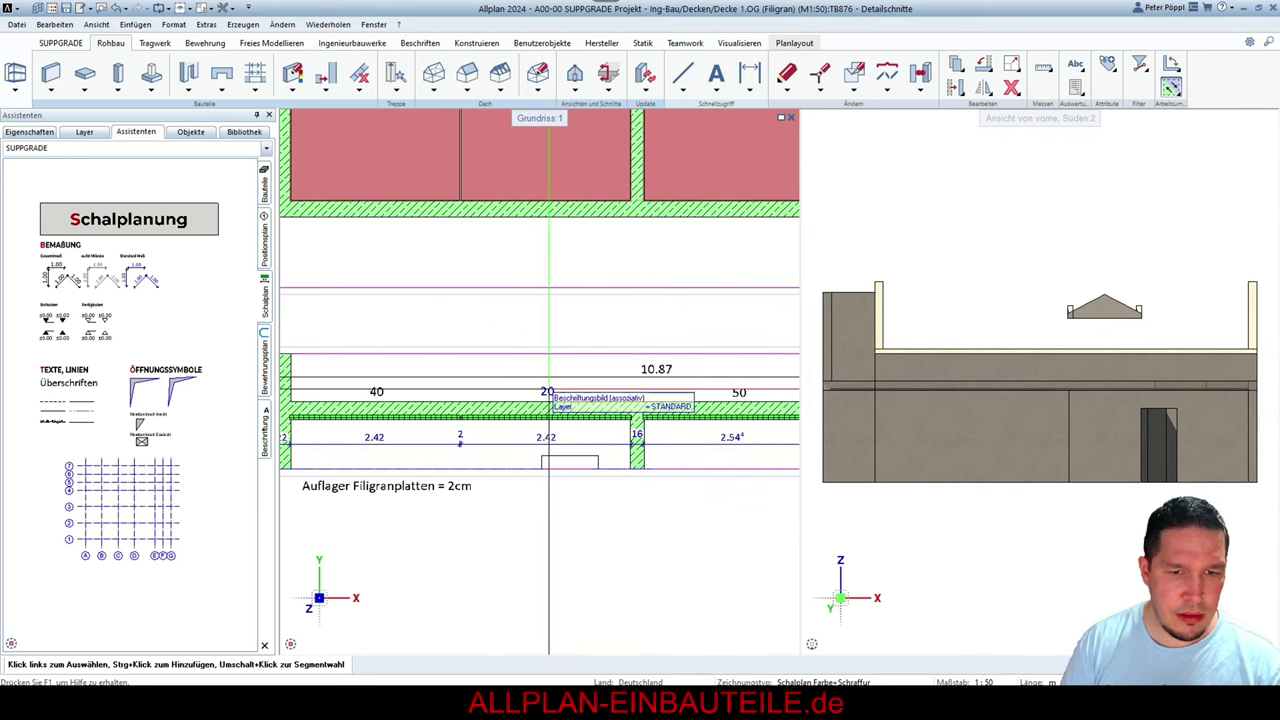
key("Delete")
scroll(556, 430, "down", 3)
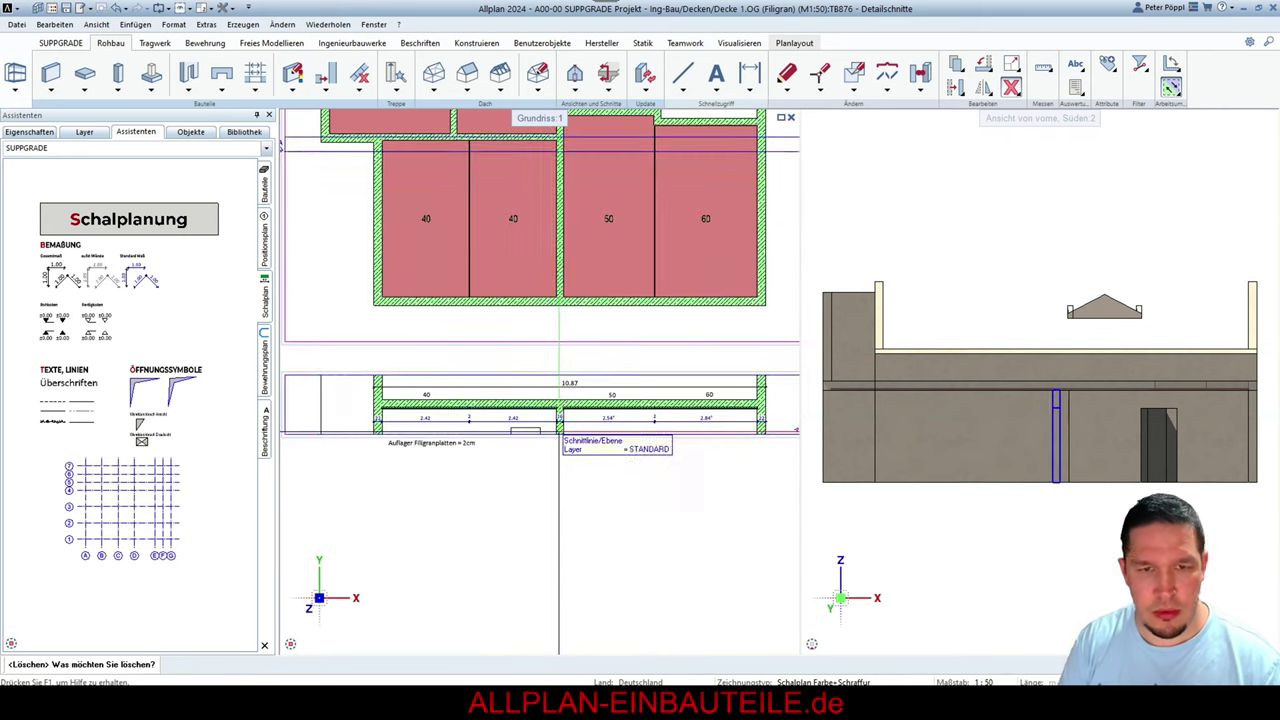
scroll(559, 436, "down", 3)
scroll(420, 300, "up", 3)
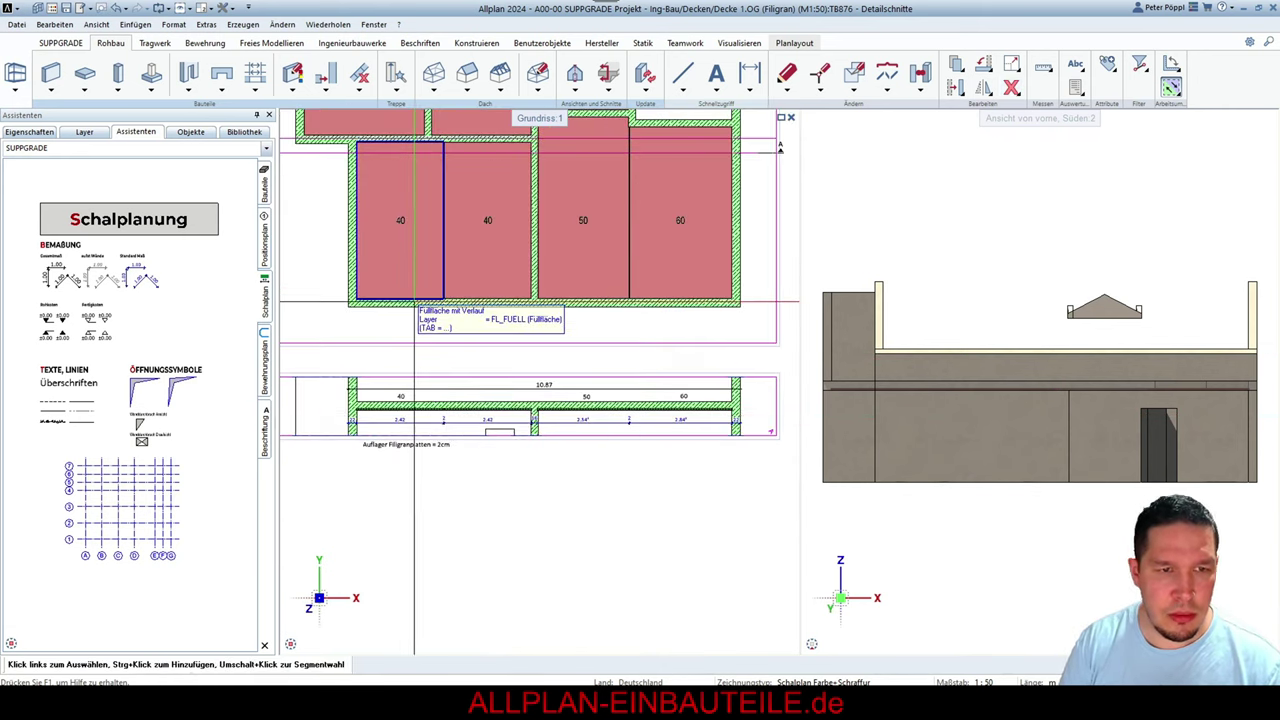
Label the second filigree panel in section A as field 40 with an associative label above the slab
left_click(574, 80)
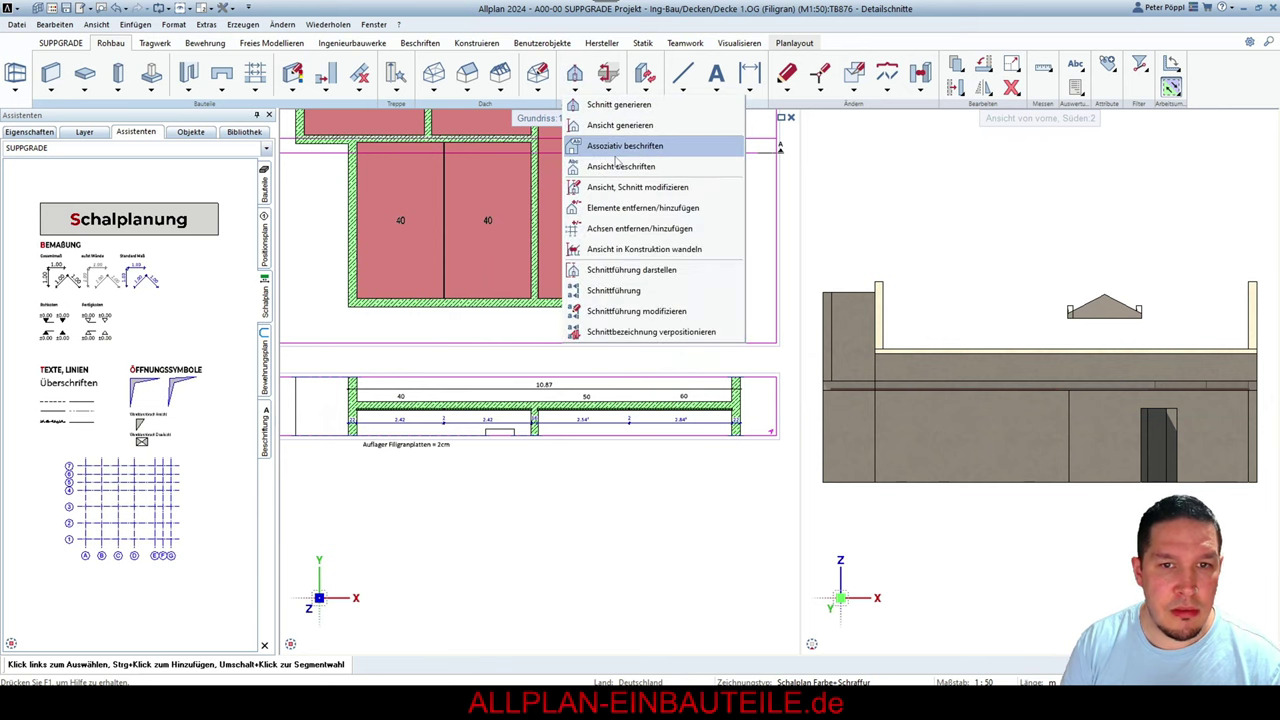
left_click(616, 148)
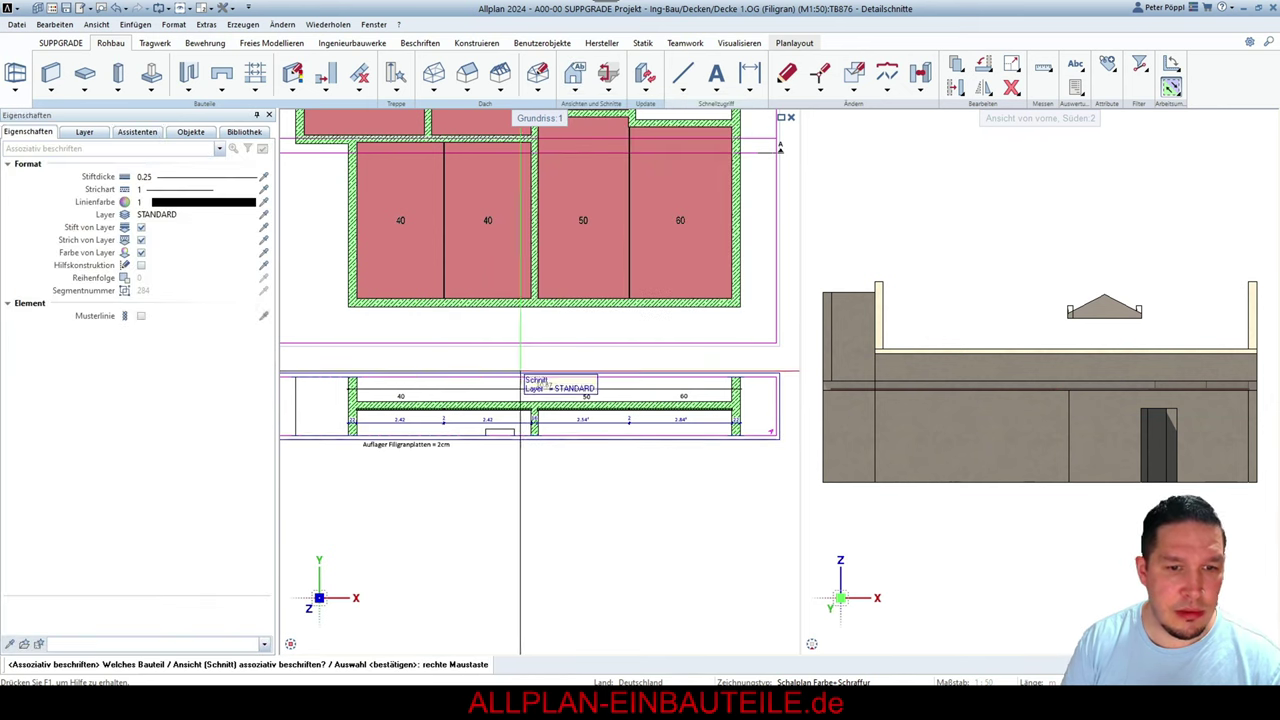
scroll(488, 414, "up", 3)
left_click(487, 414)
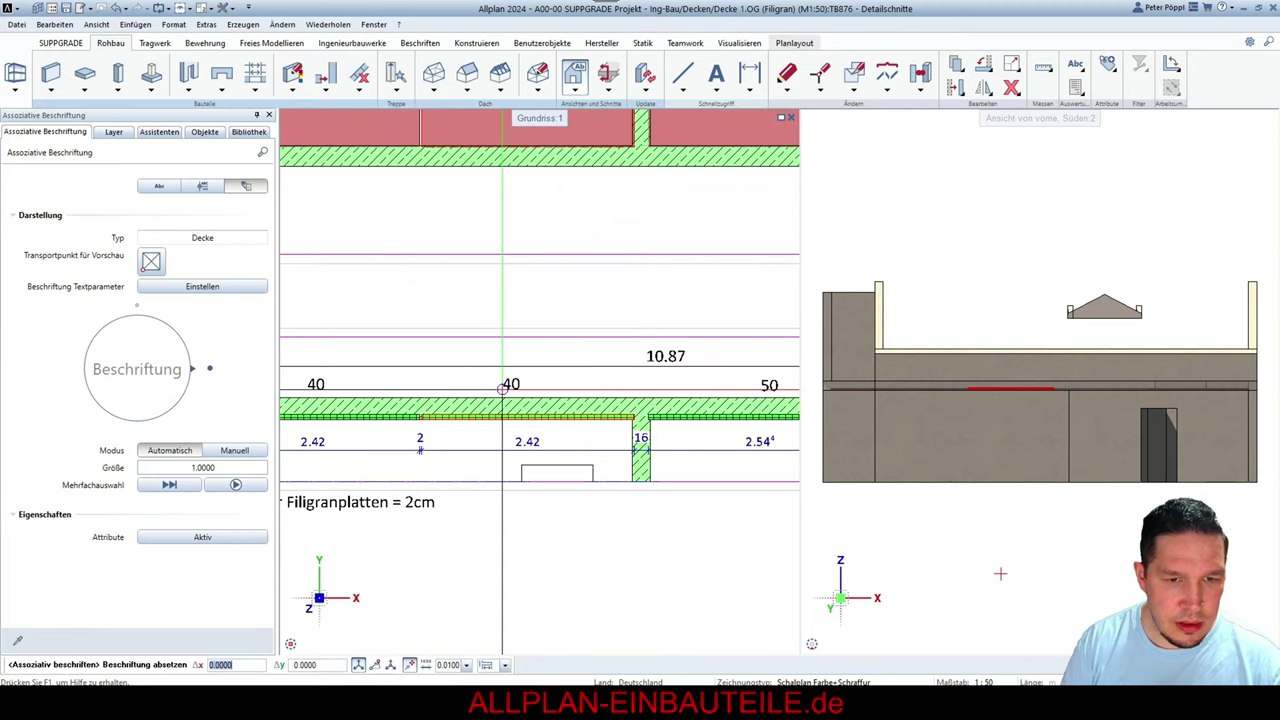
left_click(520, 384)
scroll(537, 410, "down", 2)
key("Escape")
scroll(575, 320, "down", 3)
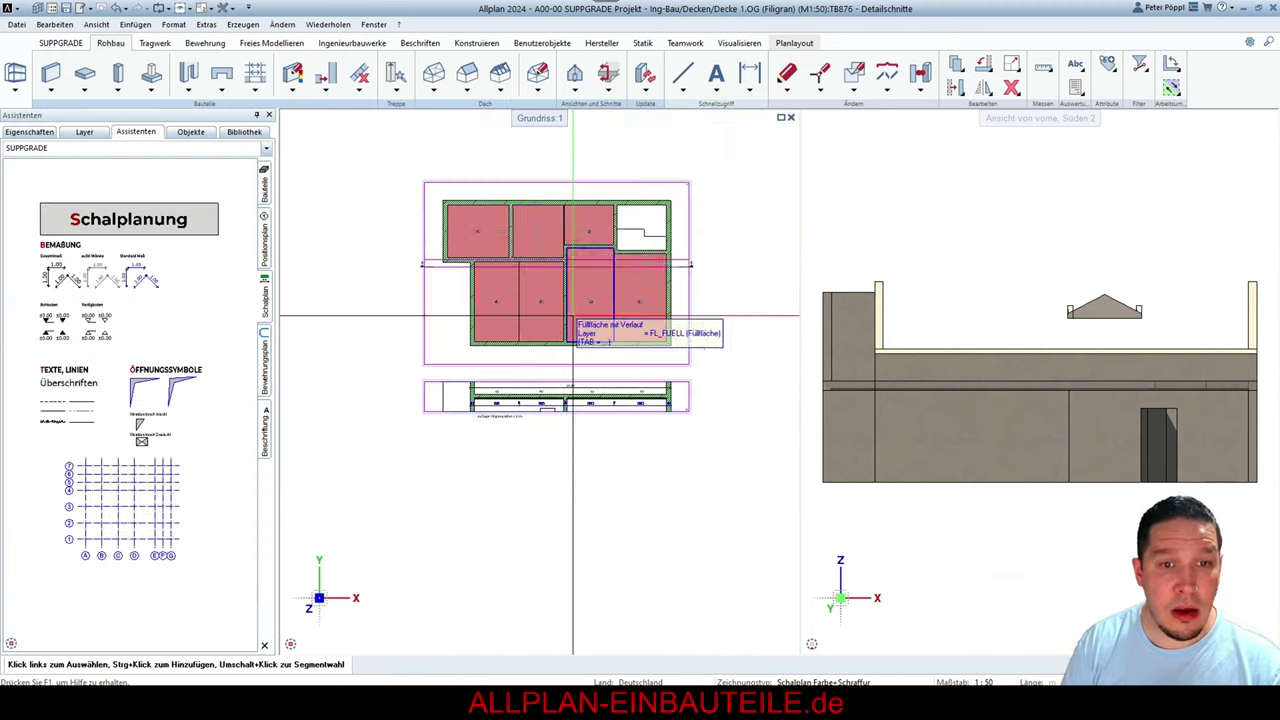
Shift the depth boundary line of section A from the wall back up into field 20
scroll(545, 280, "up", 5)
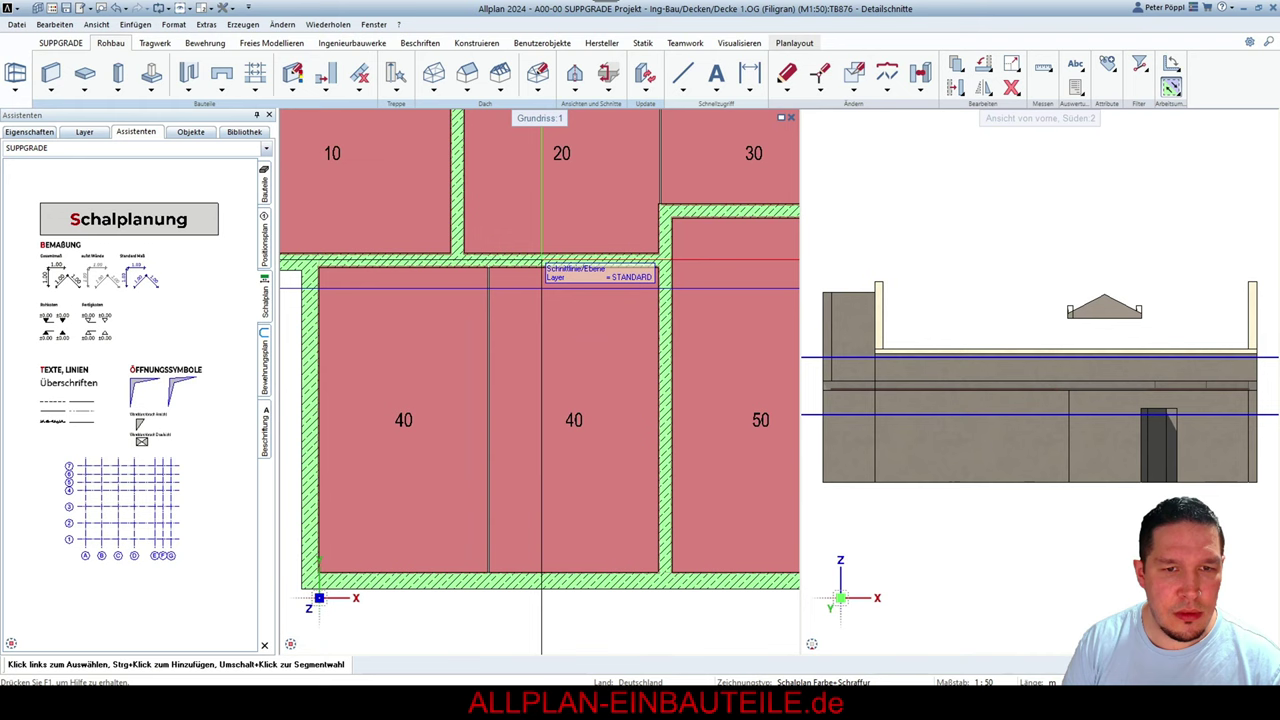
left_click(633, 260)
key("Escape")
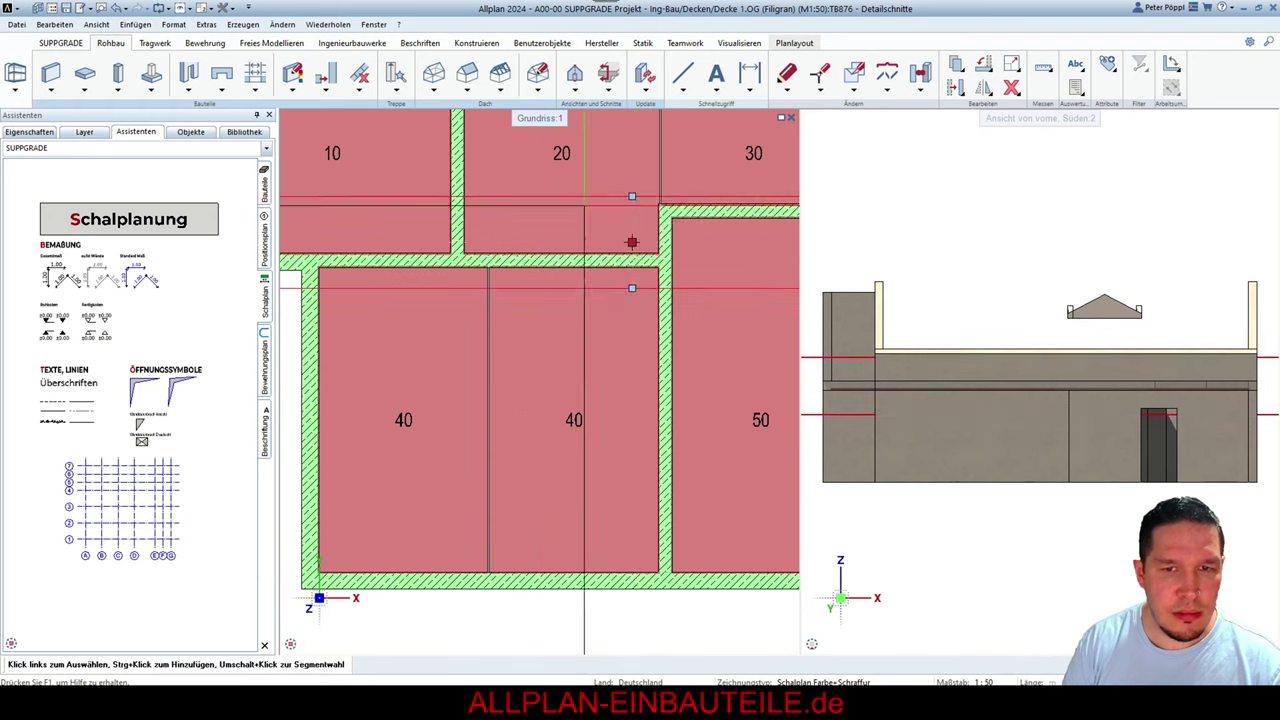
scroll(600, 214, "down", 3)
scroll(565, 385, "up", 5)
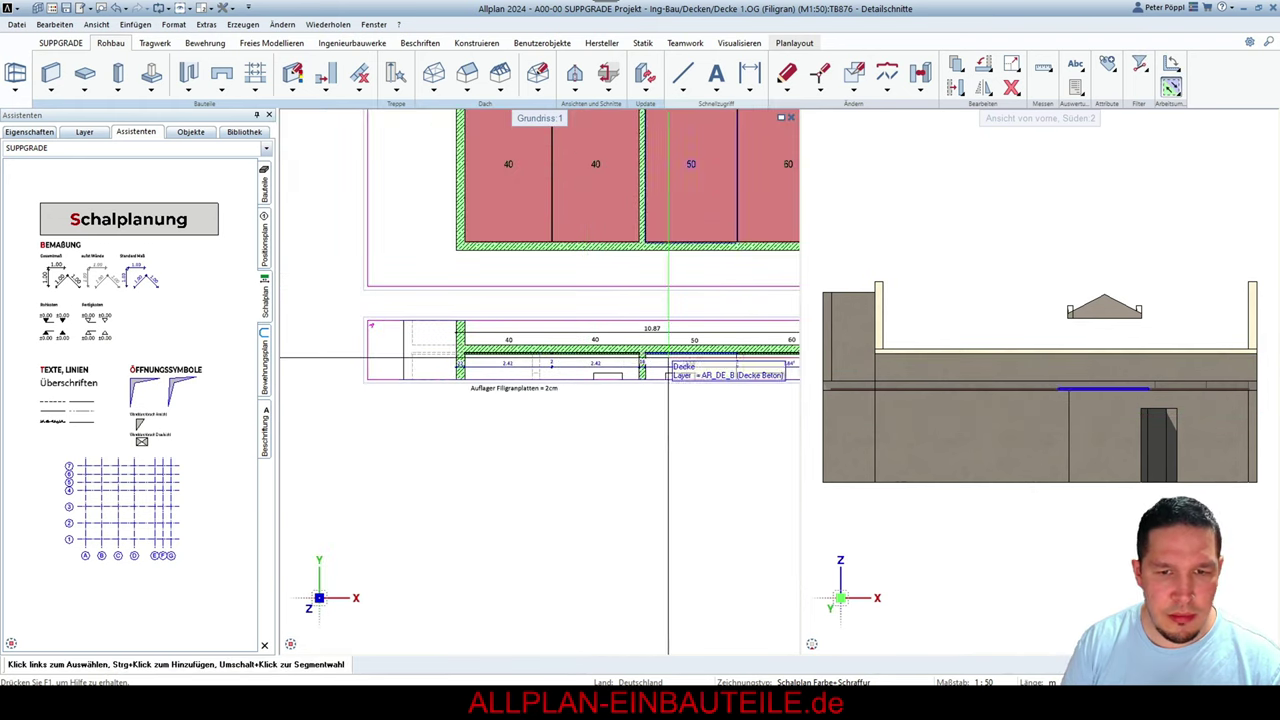
scroll(548, 355, "down", 2)
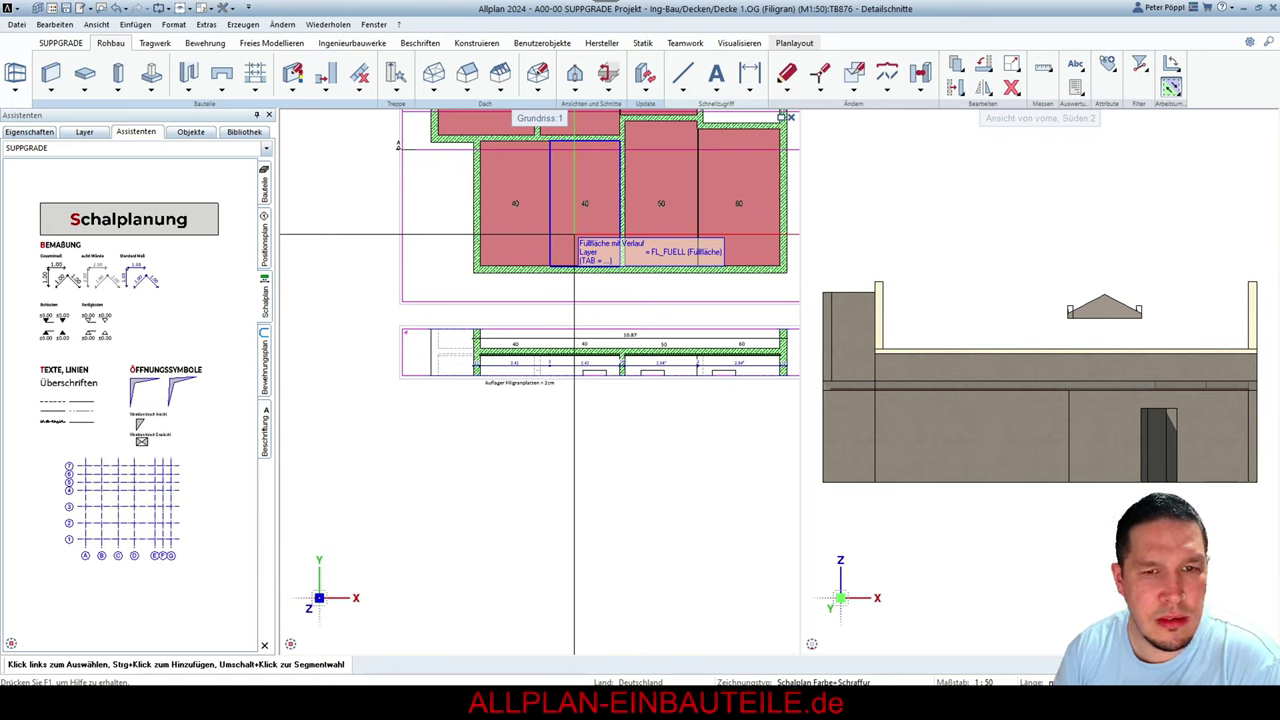
Sort the object list by attribute, searching for "netto" and using Nettovolumen as the sorting attribute
left_click(201, 138)
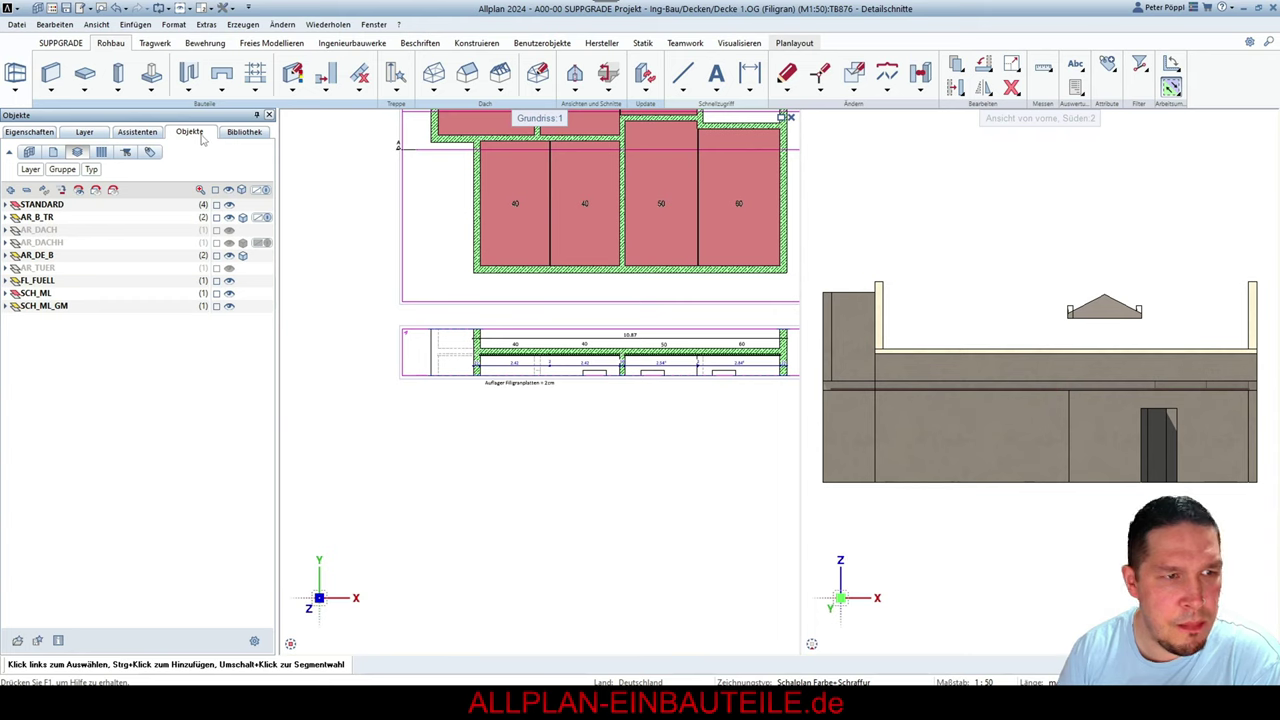
left_click(9, 153)
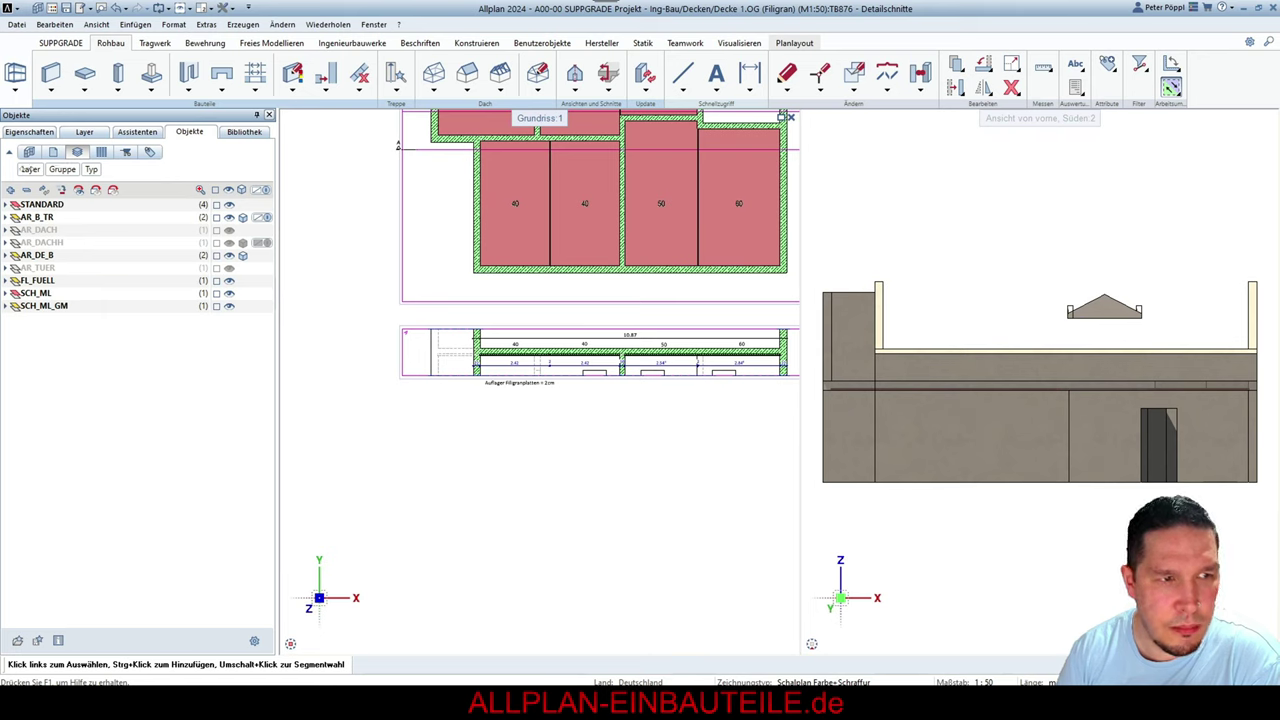
left_click(149, 153)
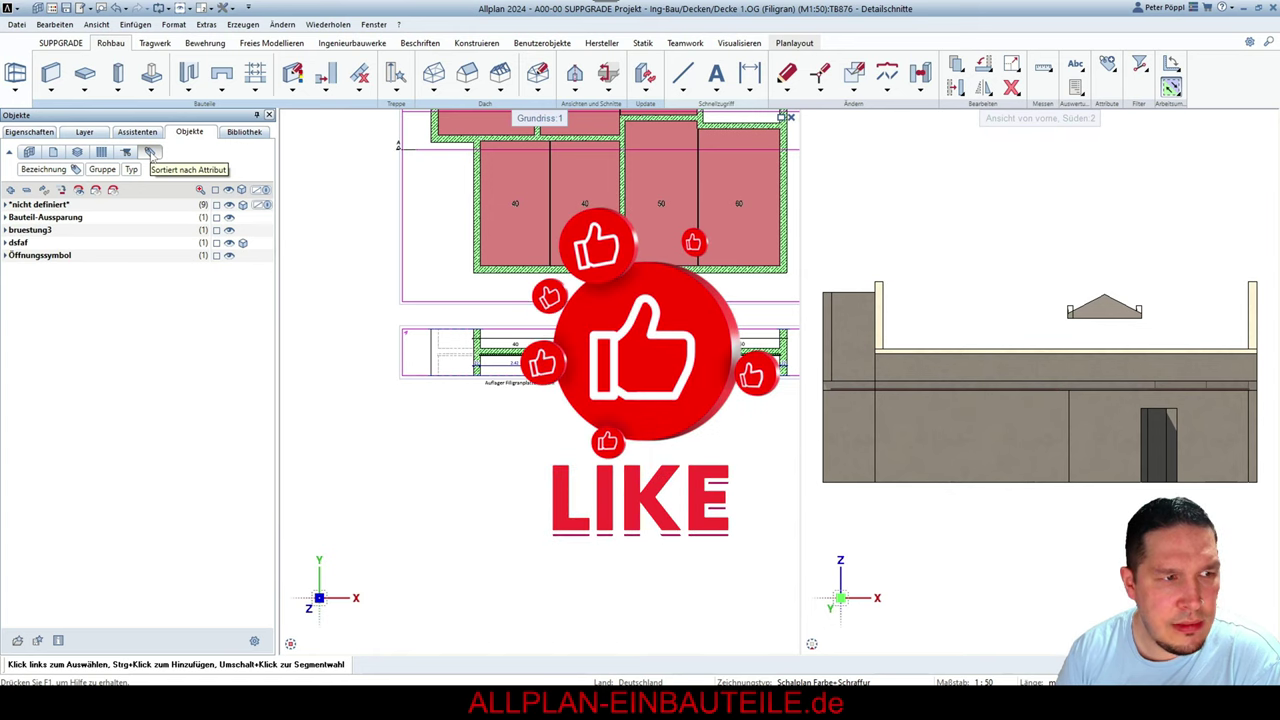
left_click(75, 169)
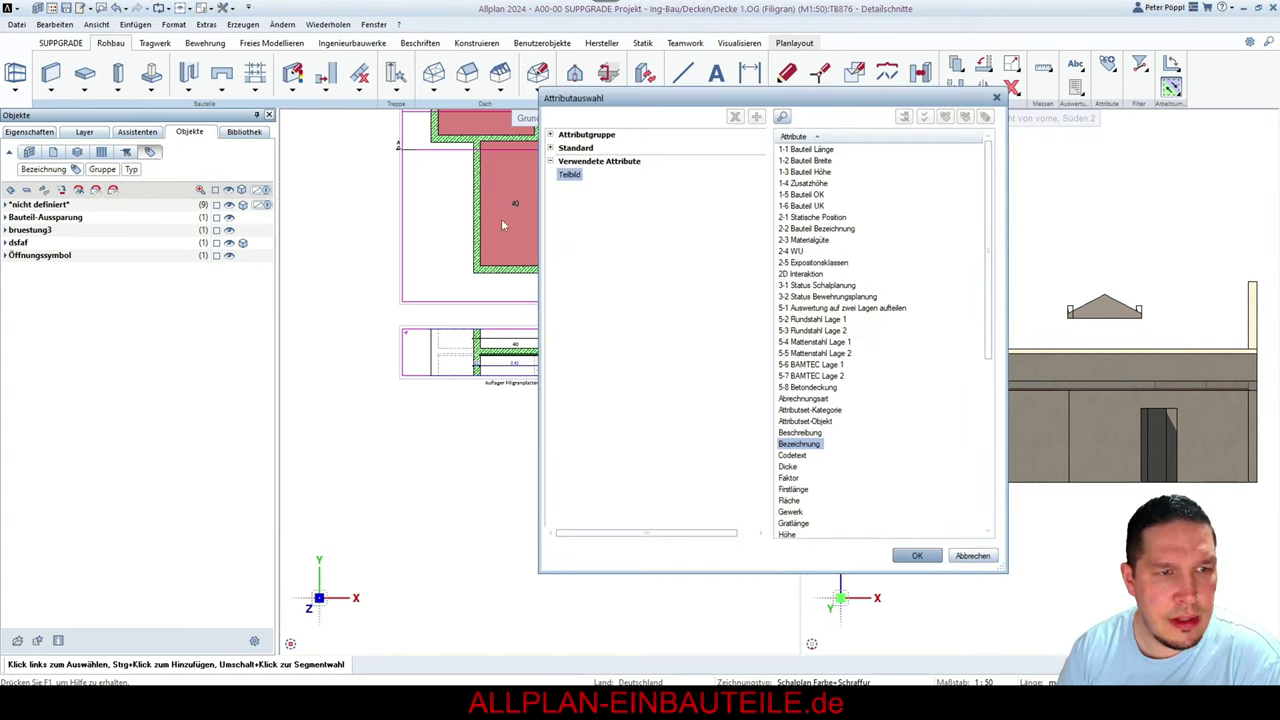
left_click(782, 116)
type("netto")
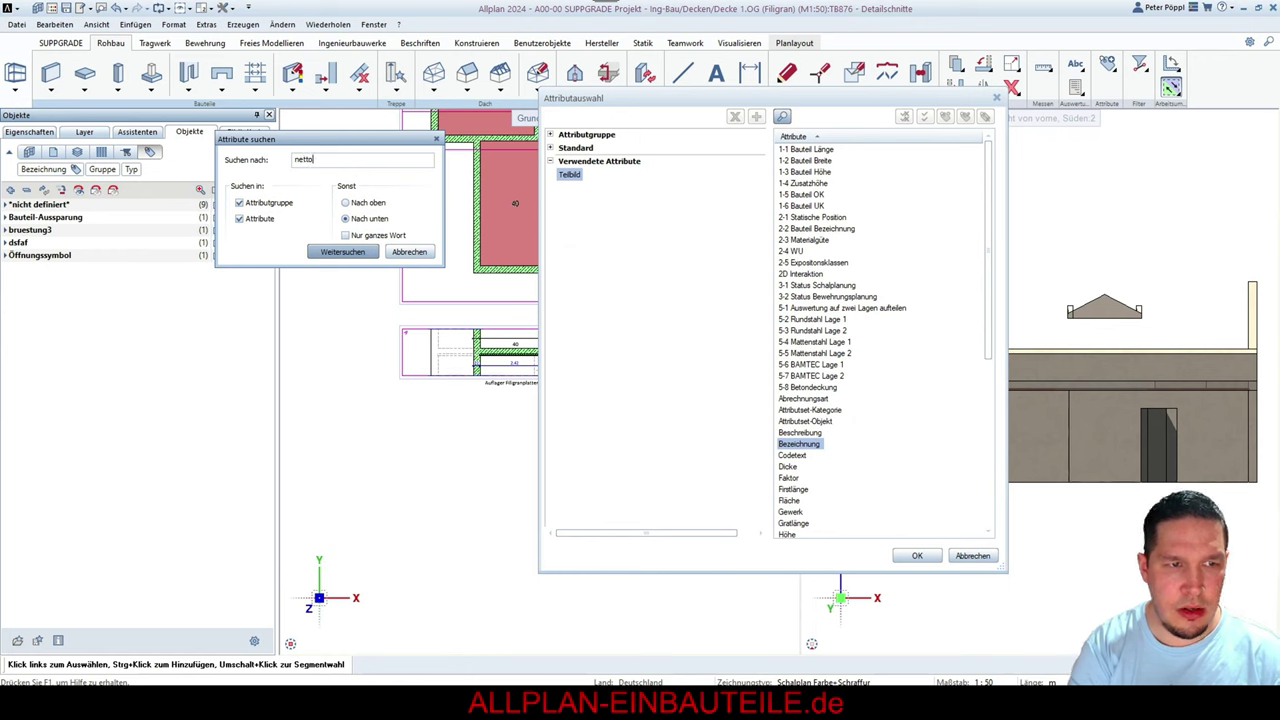
key("Return")
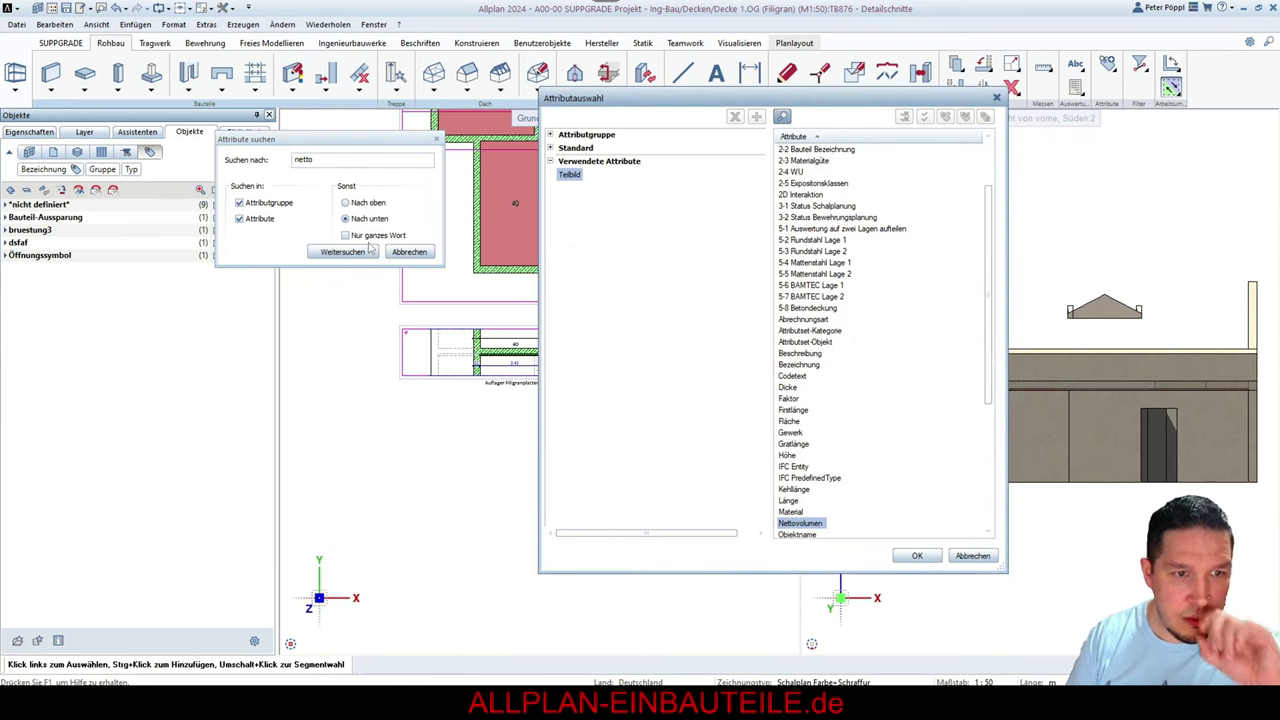
left_click(436, 139)
left_click(917, 556)
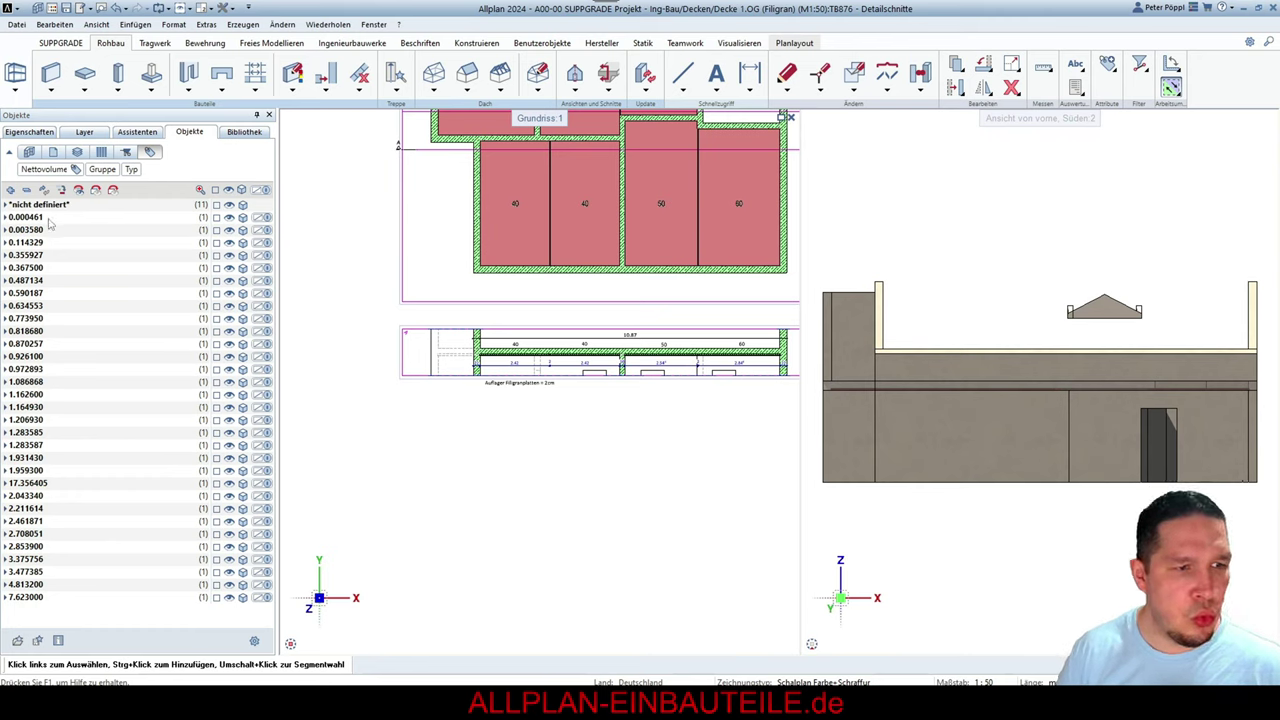
Close the south front view and keep only the floor plan with the slab plan and section A framed
left_click(290, 643)
middle_click_drag(575, 414, 560, 270)
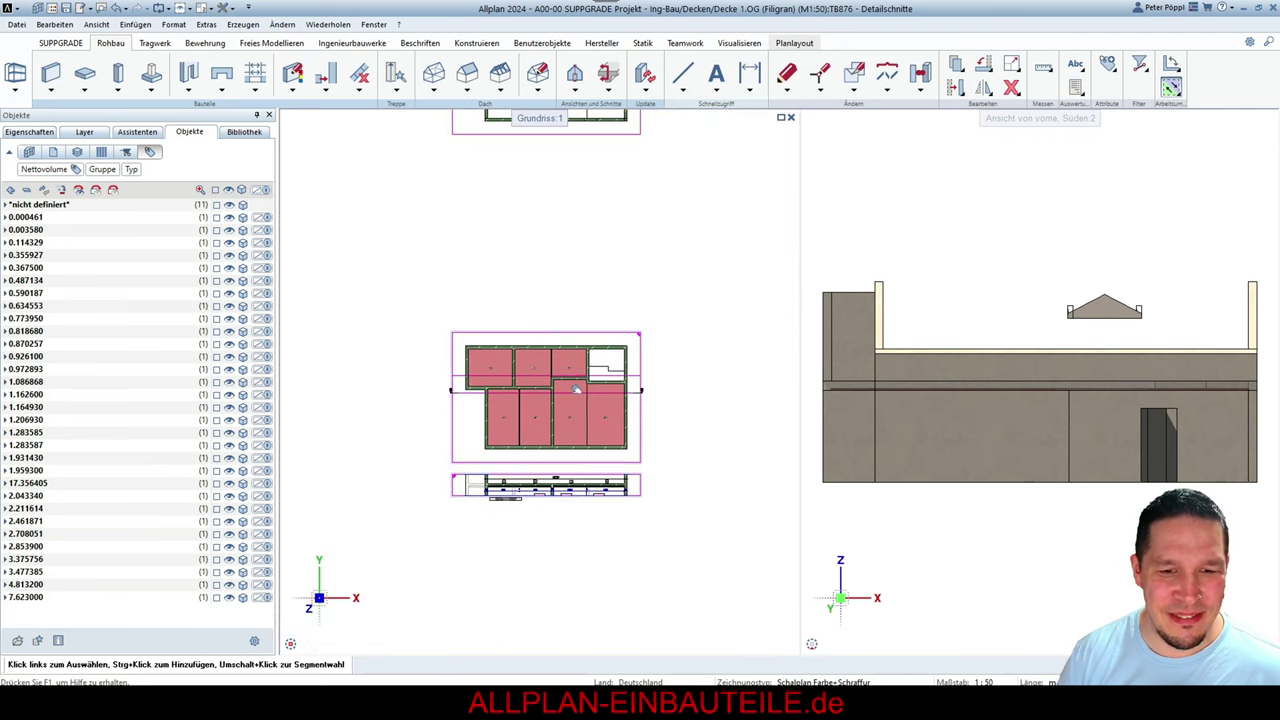
scroll(500, 345, "up", 4)
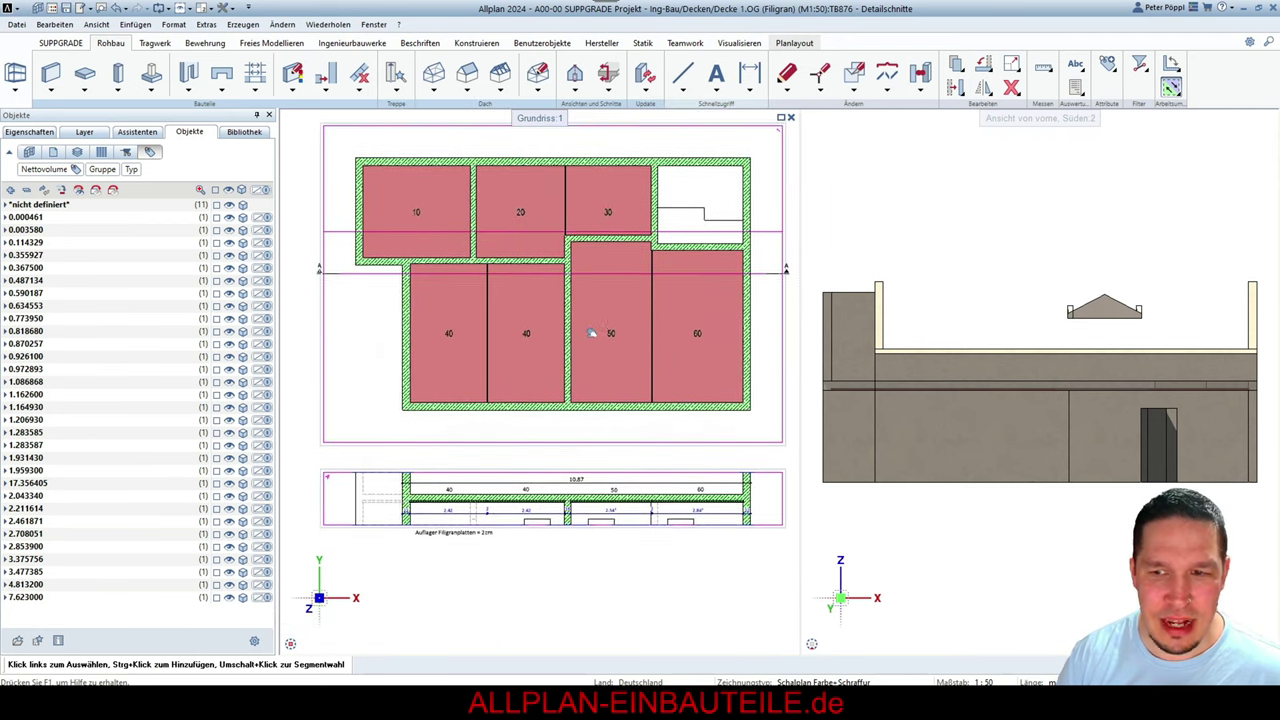
middle_click_drag(594, 334, 594, 350)
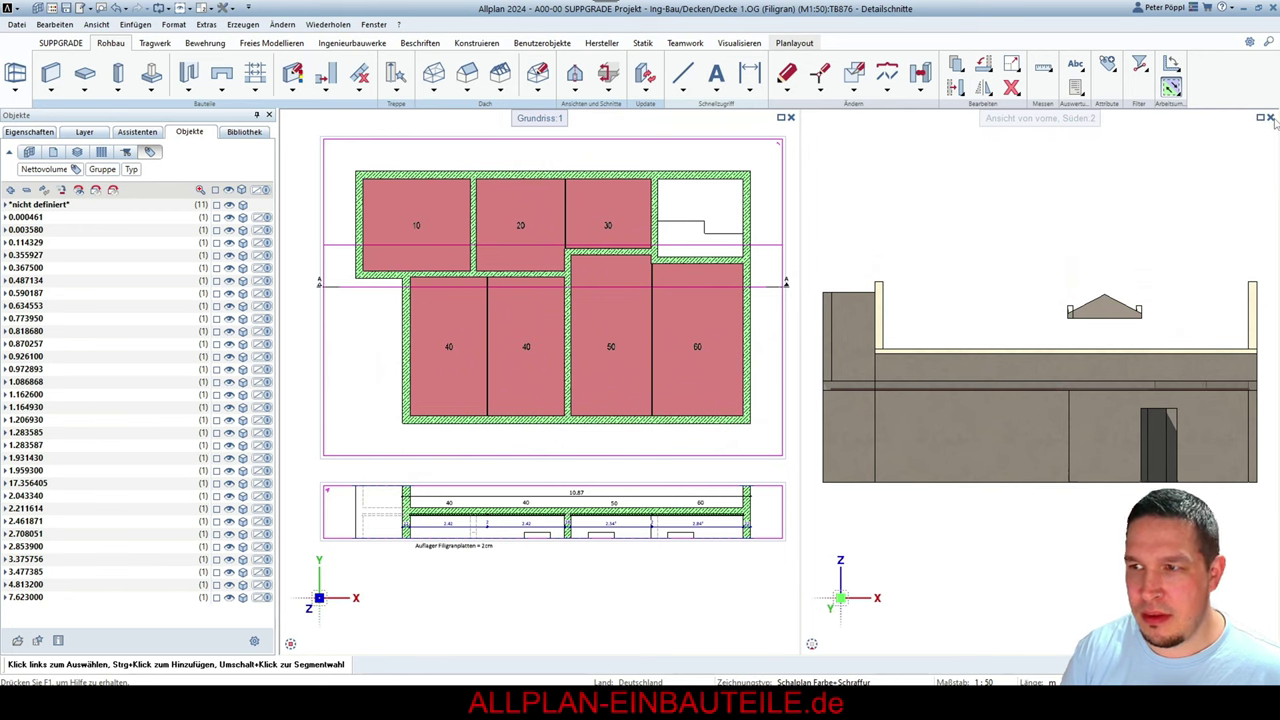
left_click(1270, 117)
middle_click_drag(737, 290, 859, 318)
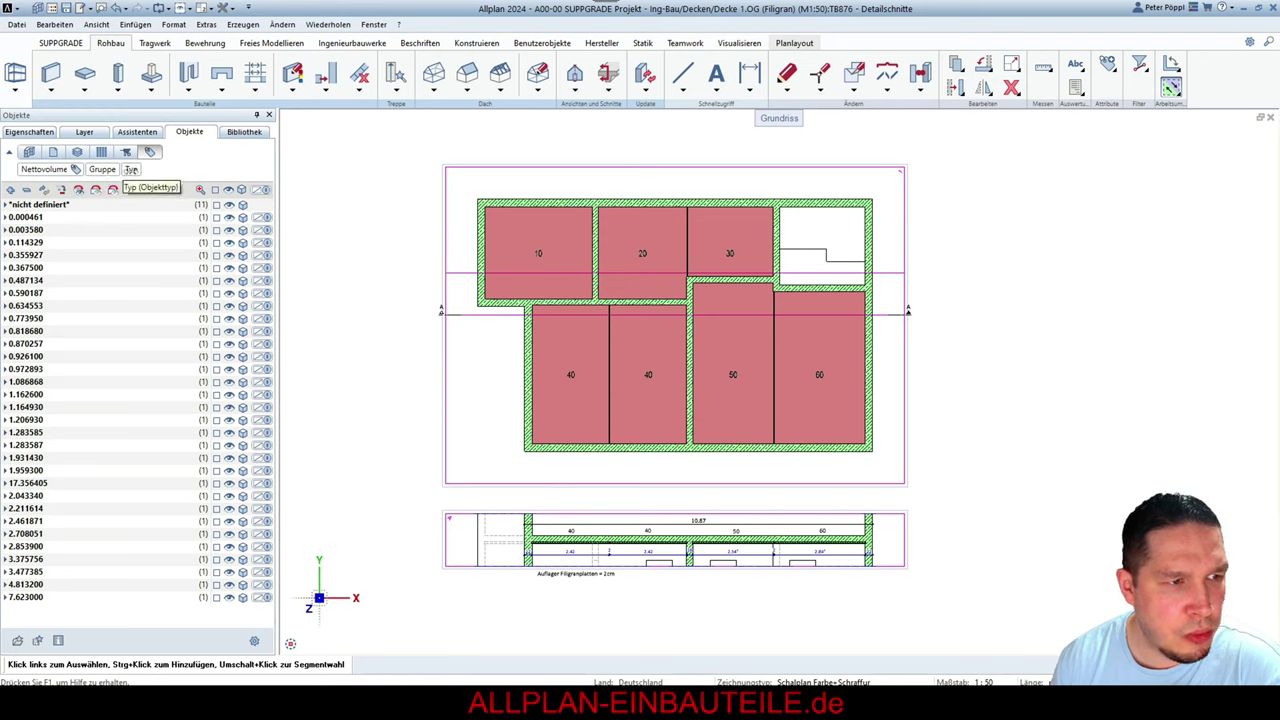
Check the grouping under a net volume entry and remove the object group level from the object list sorting
left_click(6, 294)
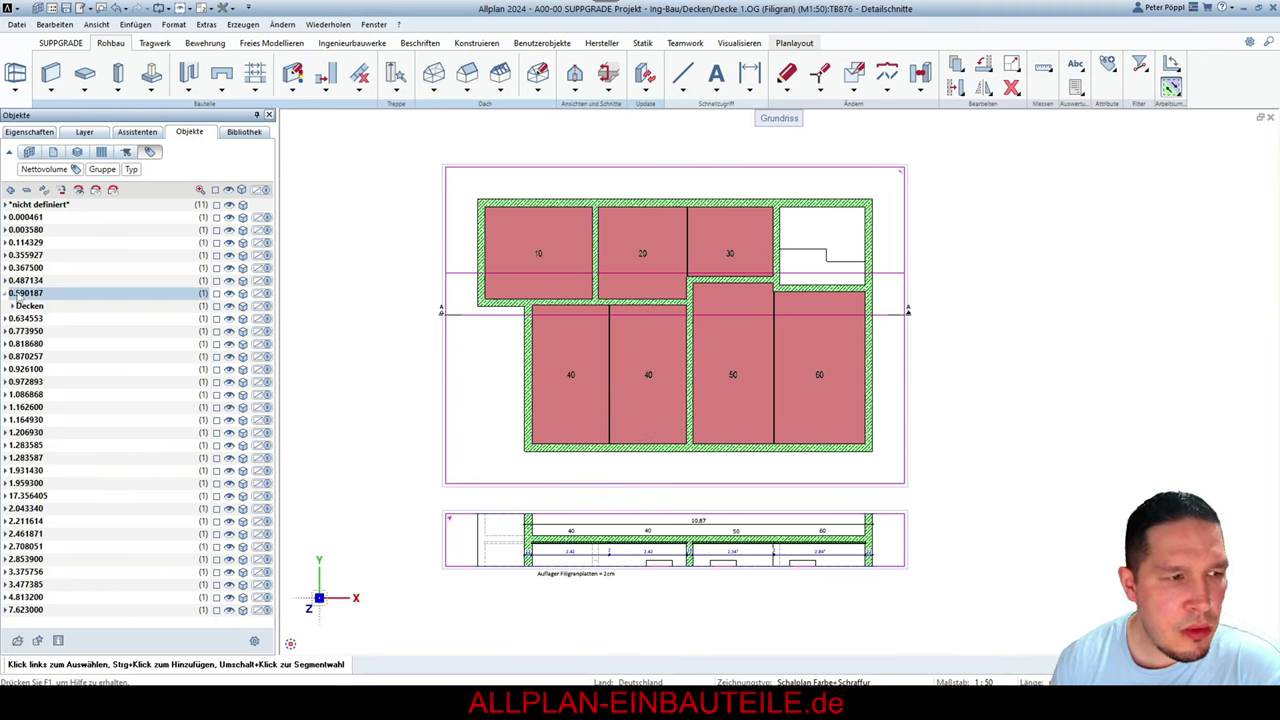
left_click(5, 293)
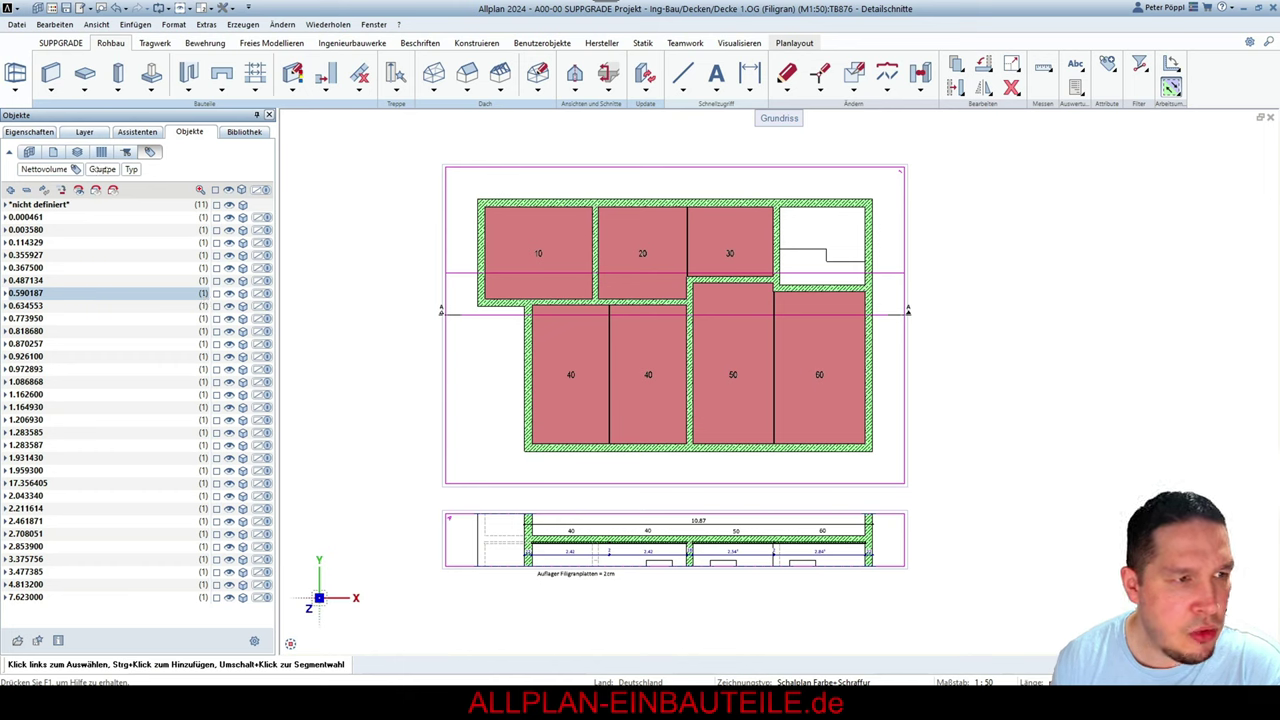
left_click(101, 170)
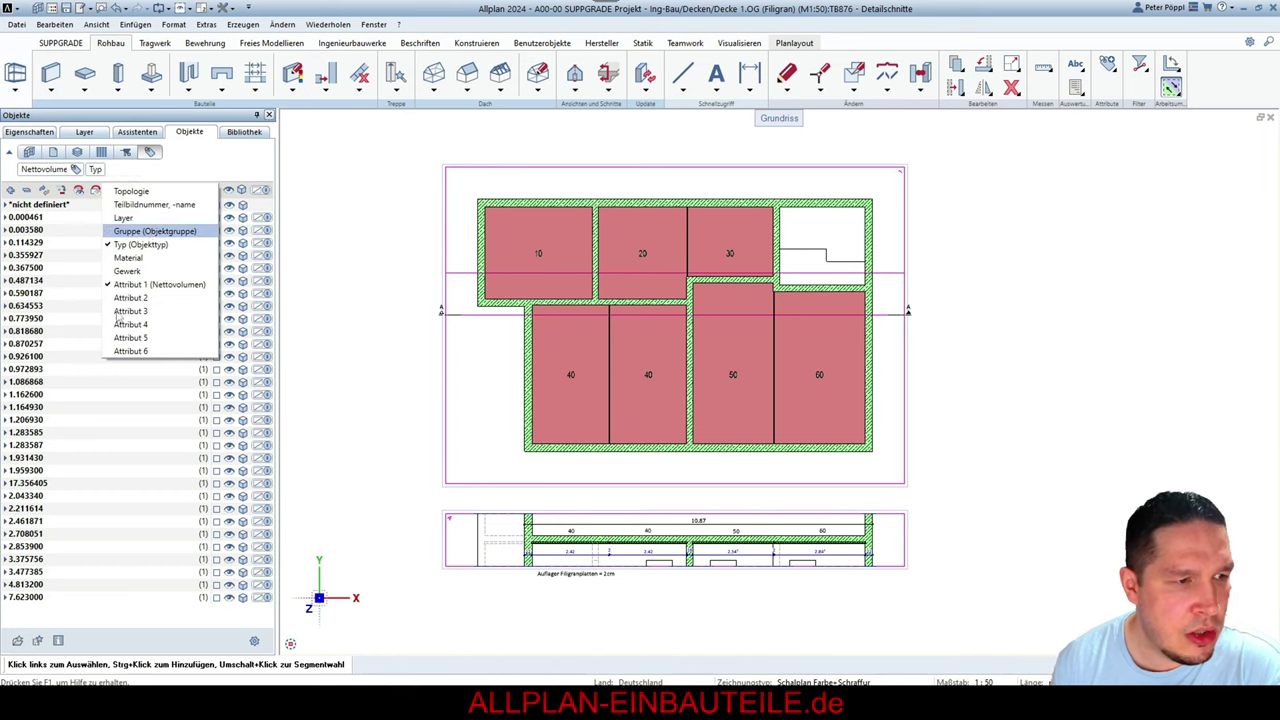
left_click(153, 233)
left_click(240, 161)
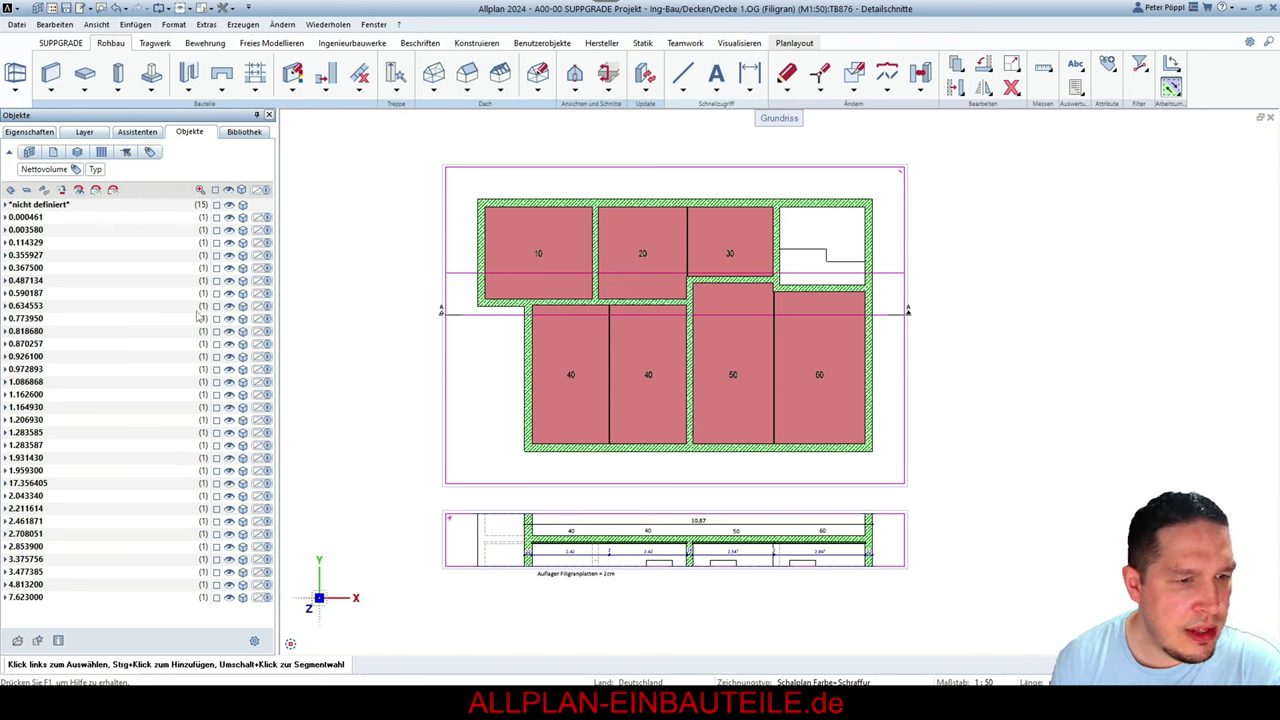
Check the slab entry under net volume 0.634553 and remove the object type level from the object list sorting
left_click(7, 306)
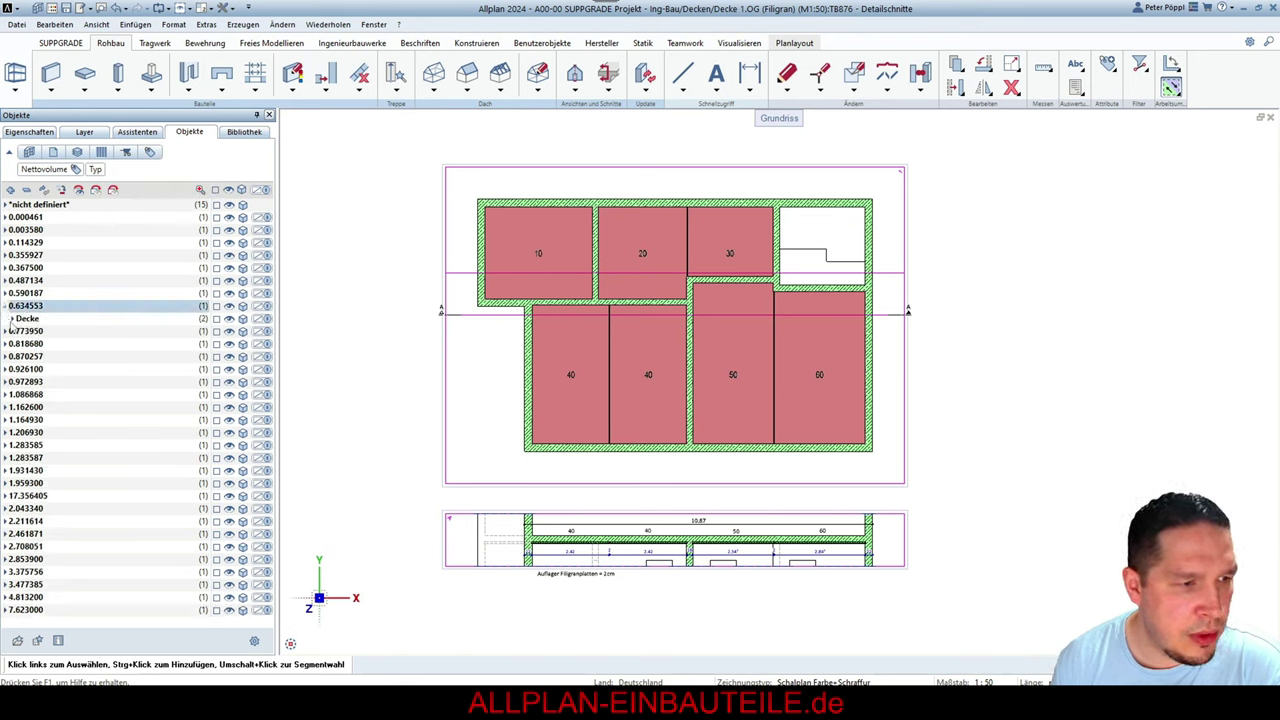
left_click(12, 318)
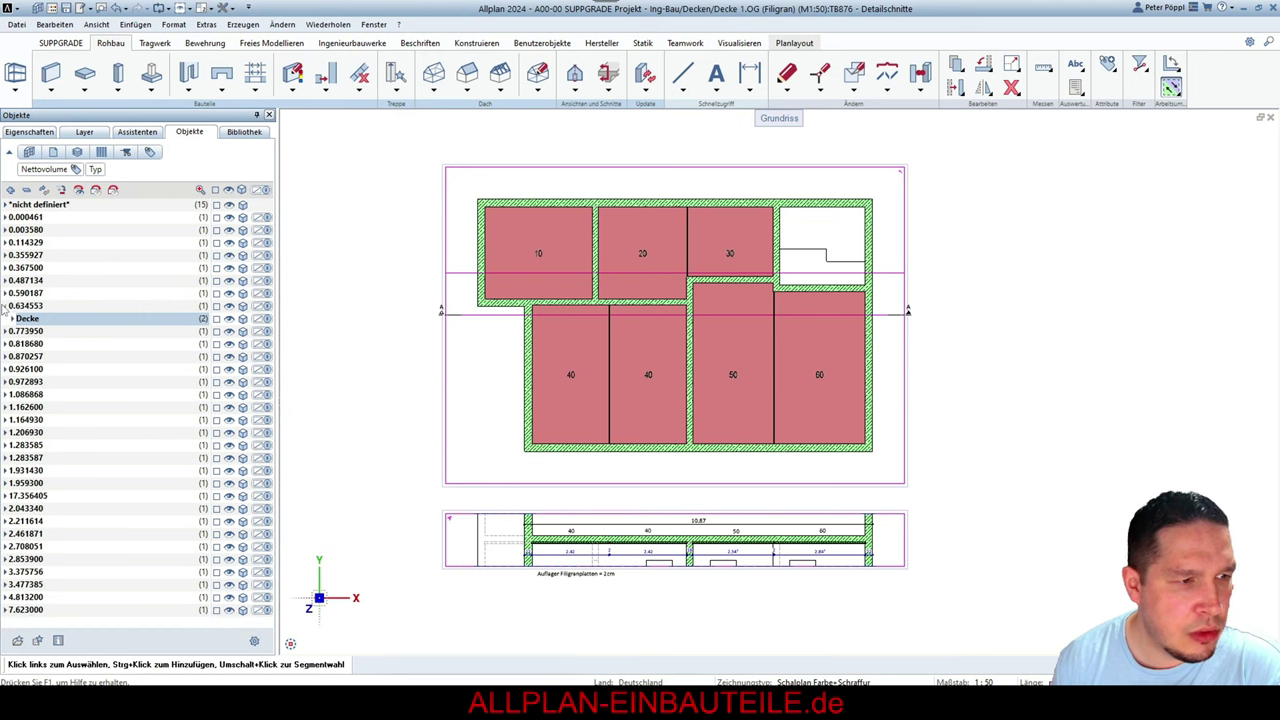
left_click(8, 307)
left_click(98, 170)
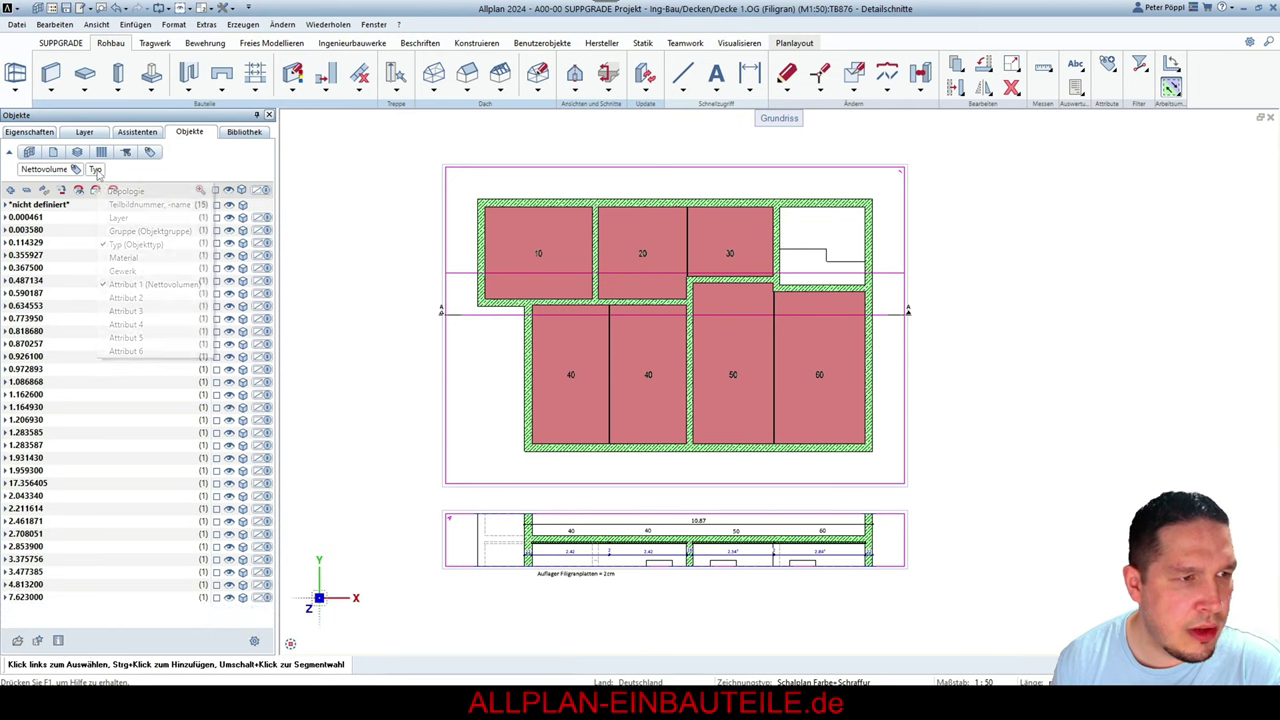
left_click(135, 245)
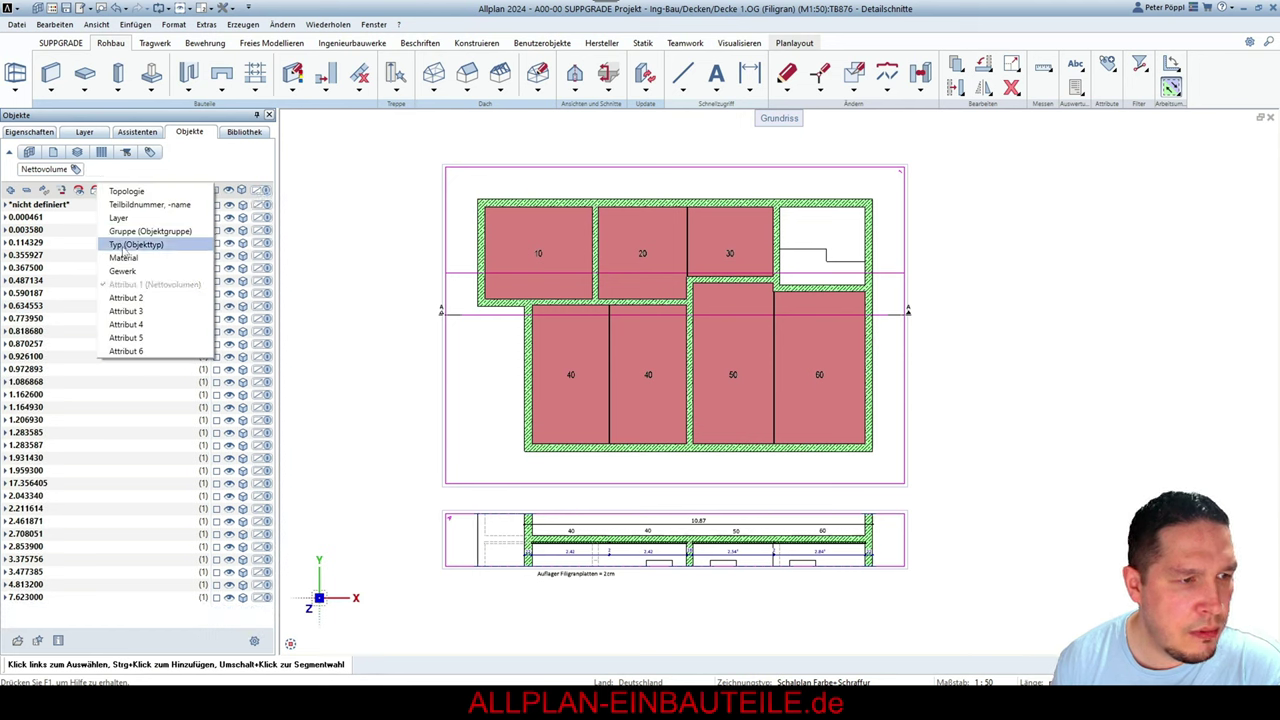
Save the net volume sorting of the object list as a favourite named Filigran in the office favourites folder
left_click(128, 177)
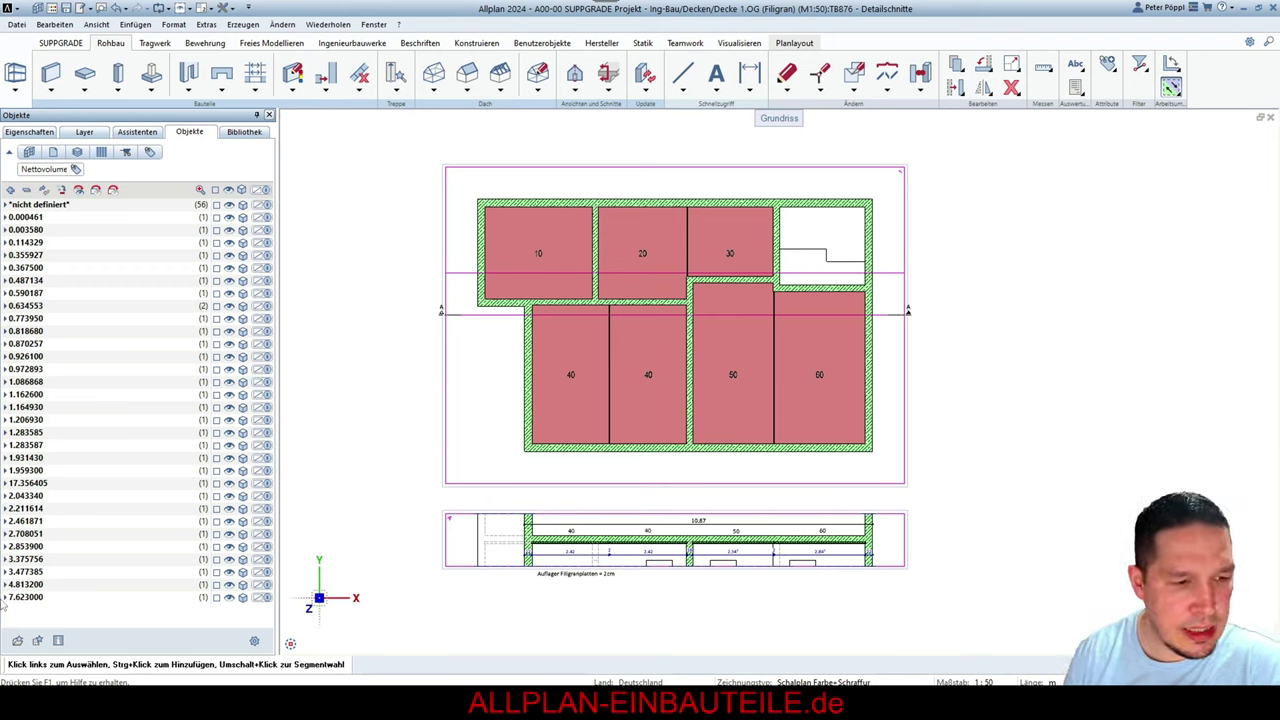
left_click(40, 640)
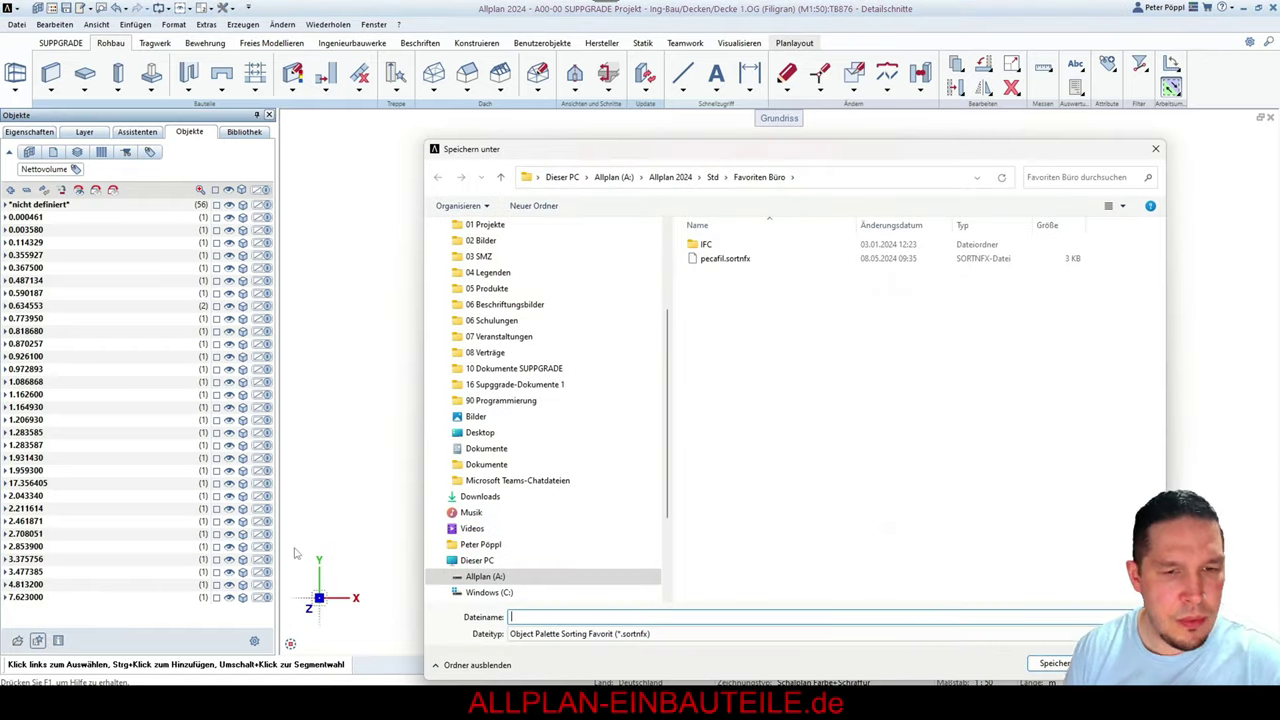
type("Filig")
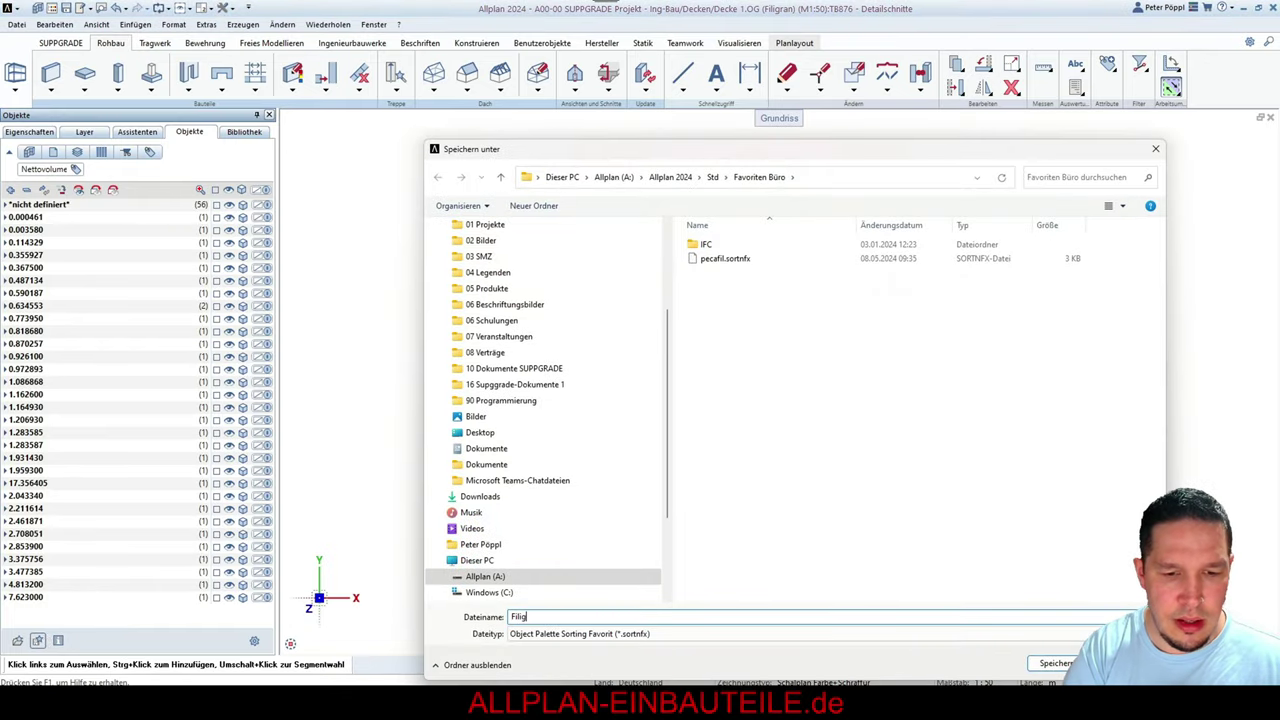
type("ran")
key("Return")
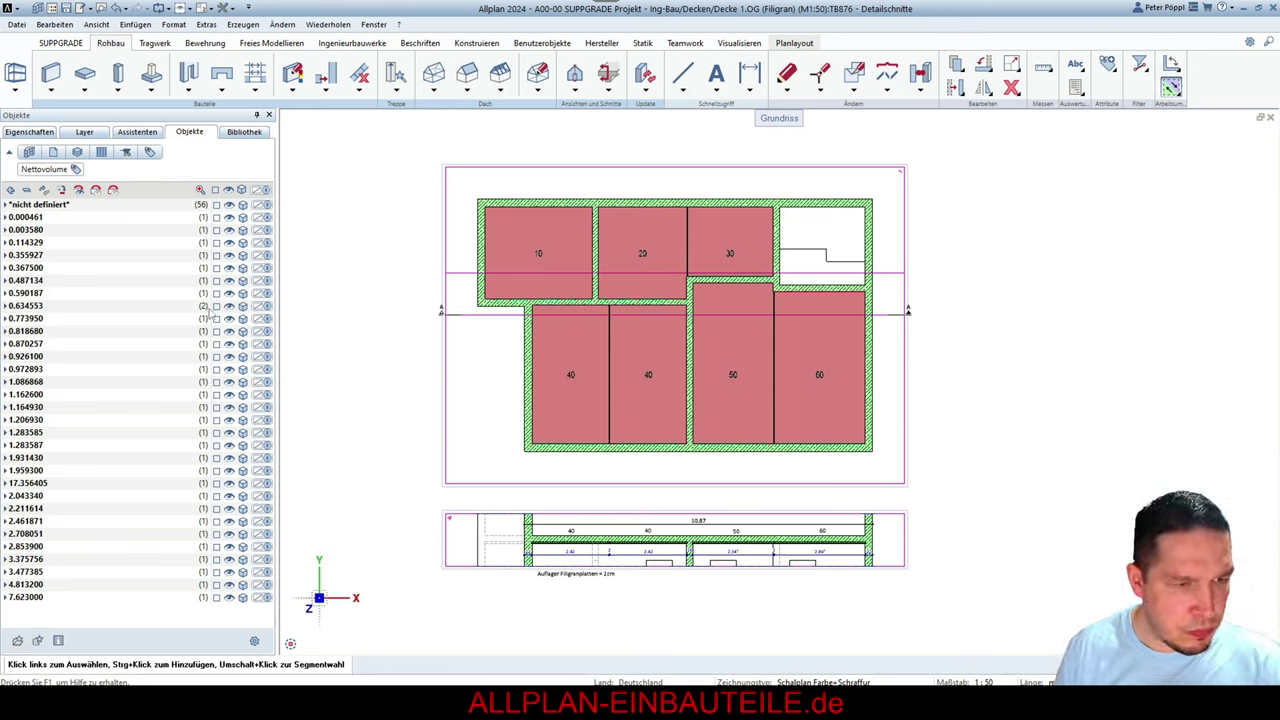
Check which slabs in the floor plan belong to the two slab entries under net volume 0.634553
left_click(6, 307)
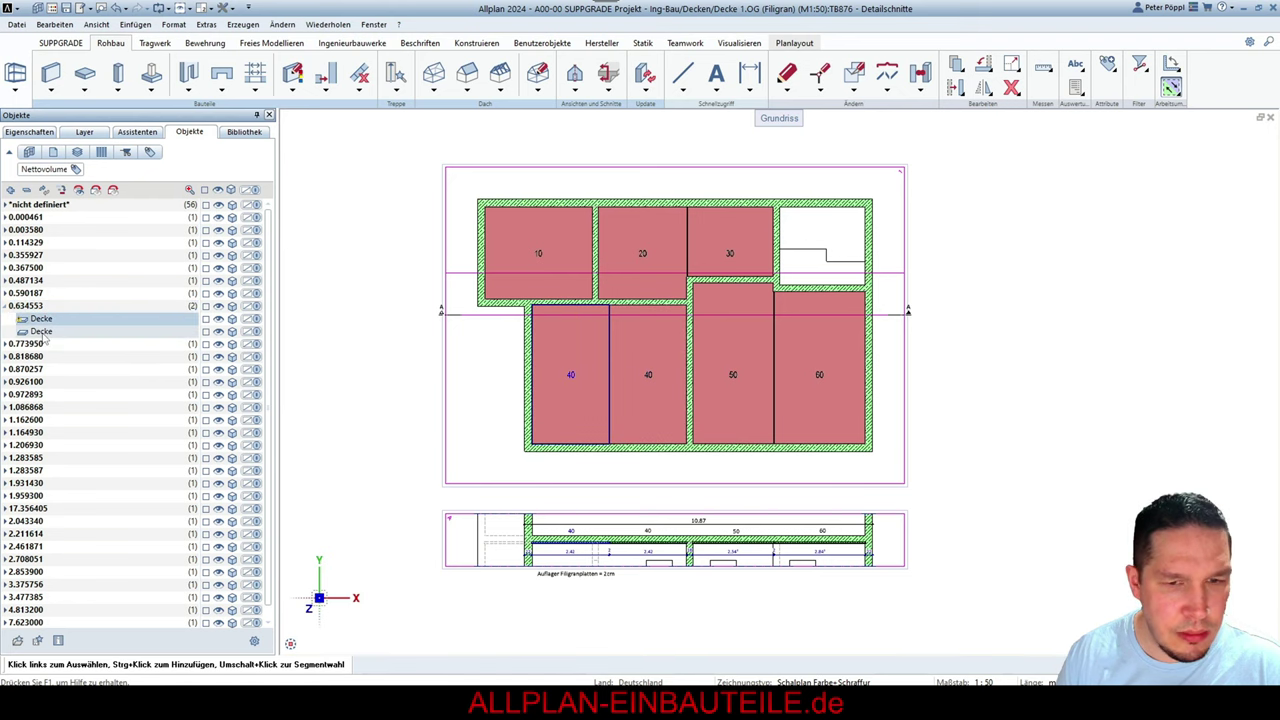
double_click(44, 336)
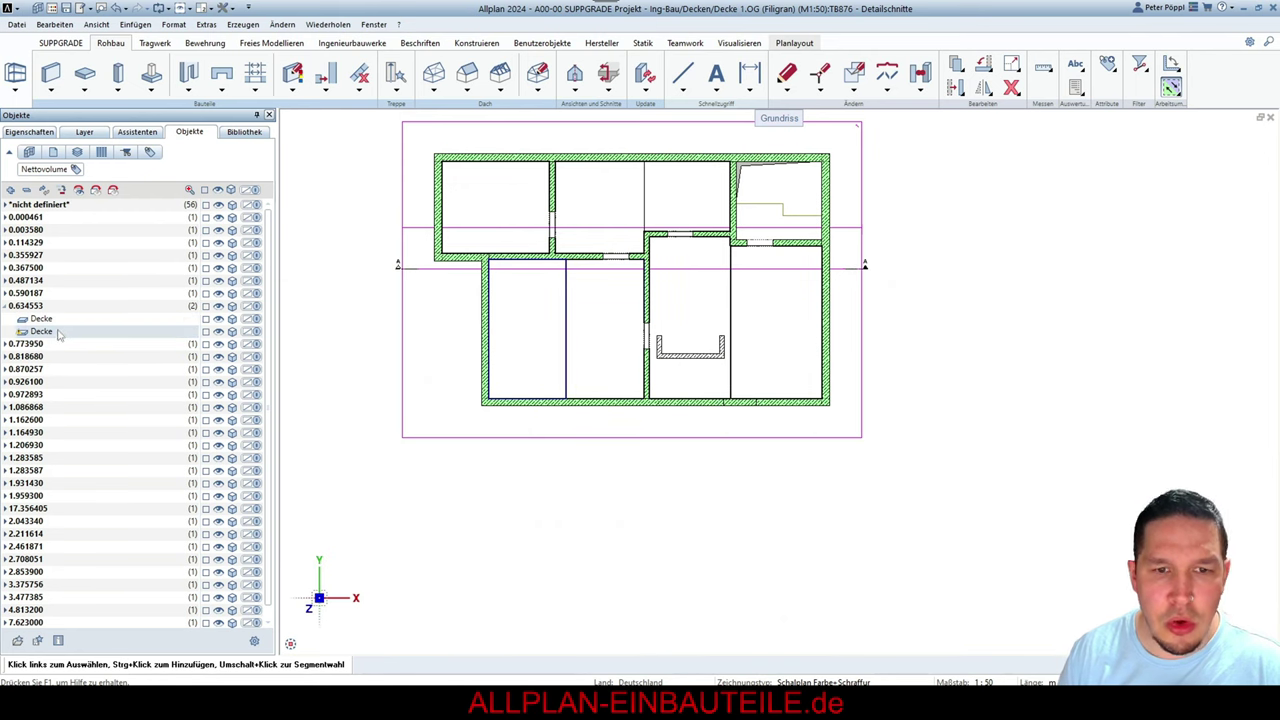
scroll(473, 303, "up", 4)
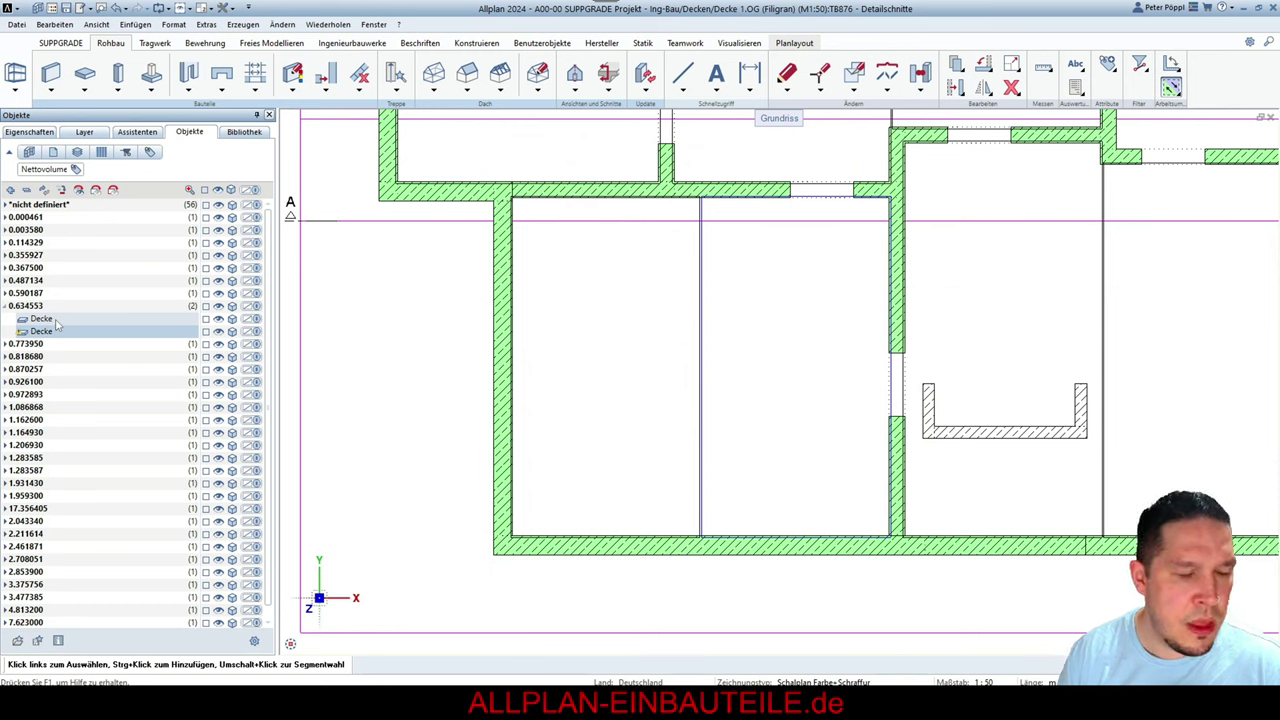
Add Positionsnummer as a second sorting attribute for the object list and place it ahead of Nettovolumen
left_click(52, 170)
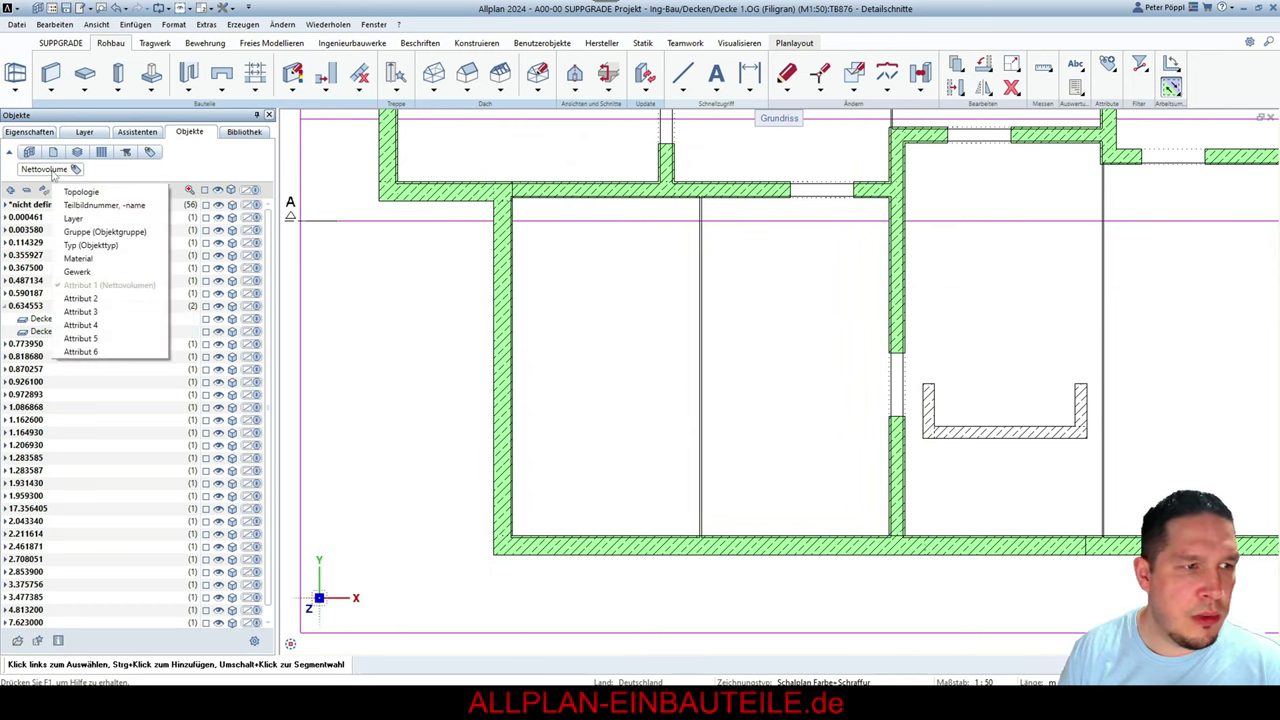
left_click(80, 298)
left_click(145, 169)
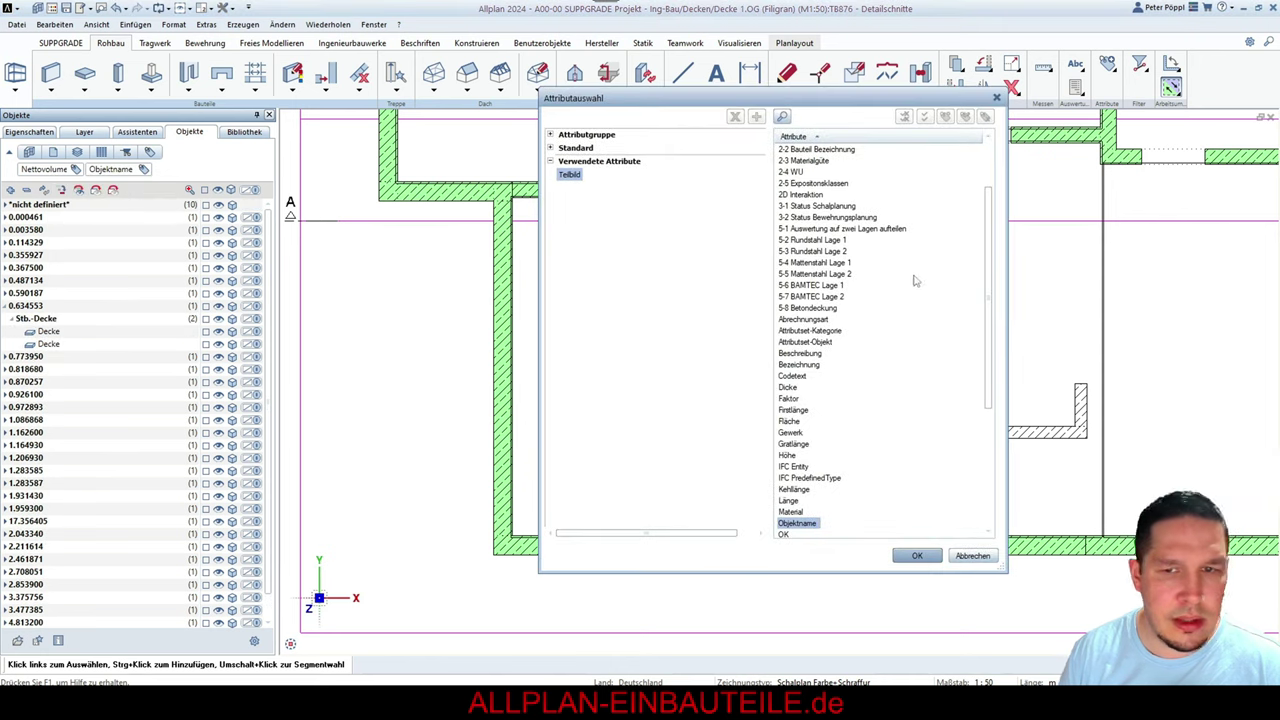
scroll(910, 480, "down", 5)
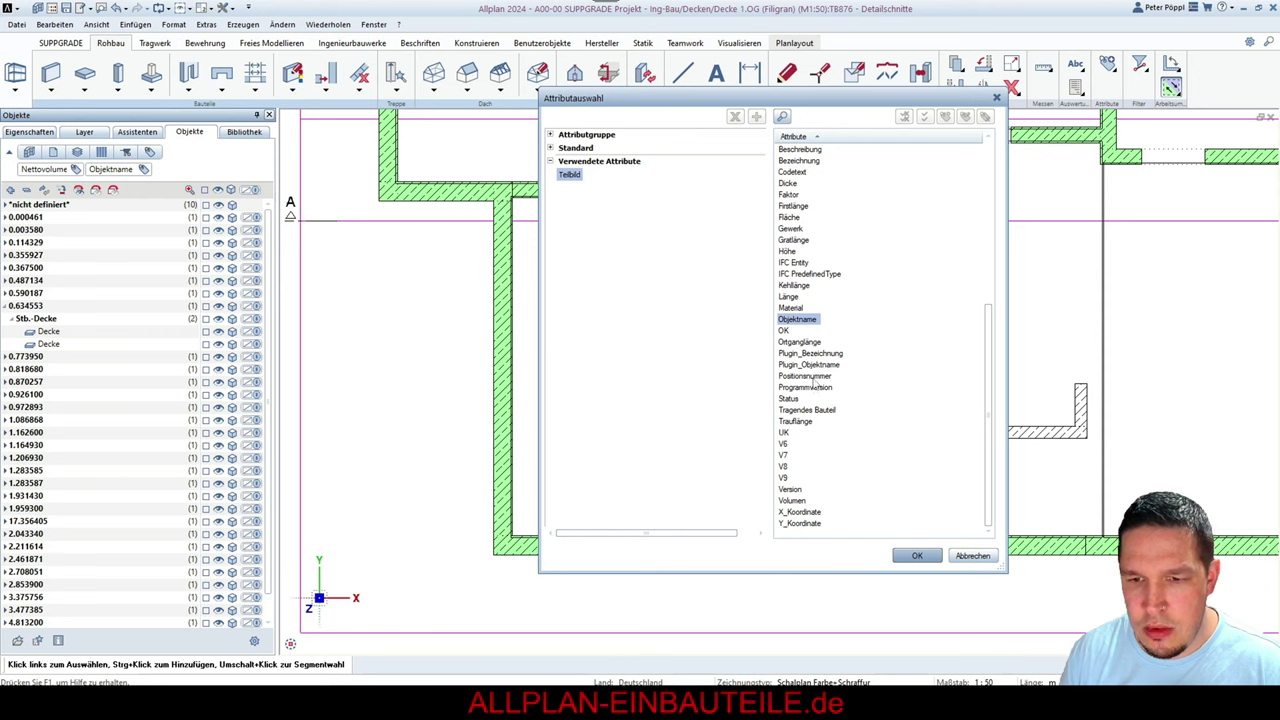
left_click(813, 378)
left_click(917, 555)
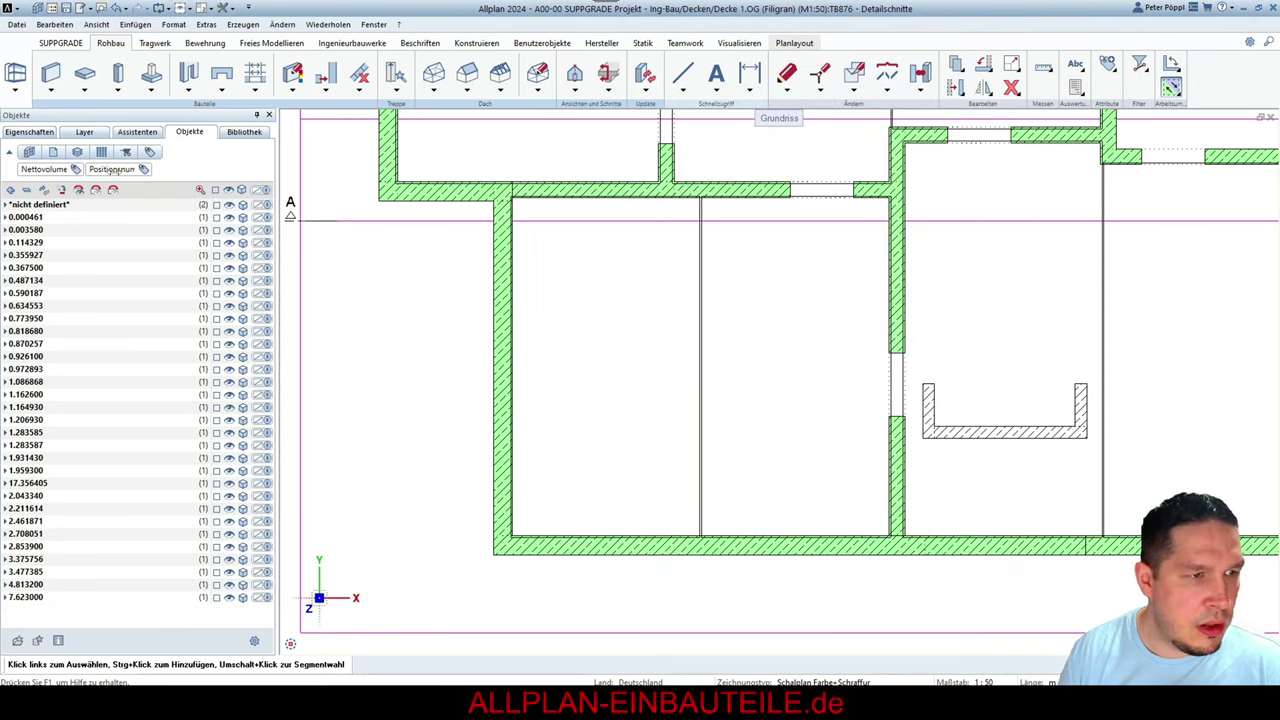
left_click_drag(112, 170, 30, 170)
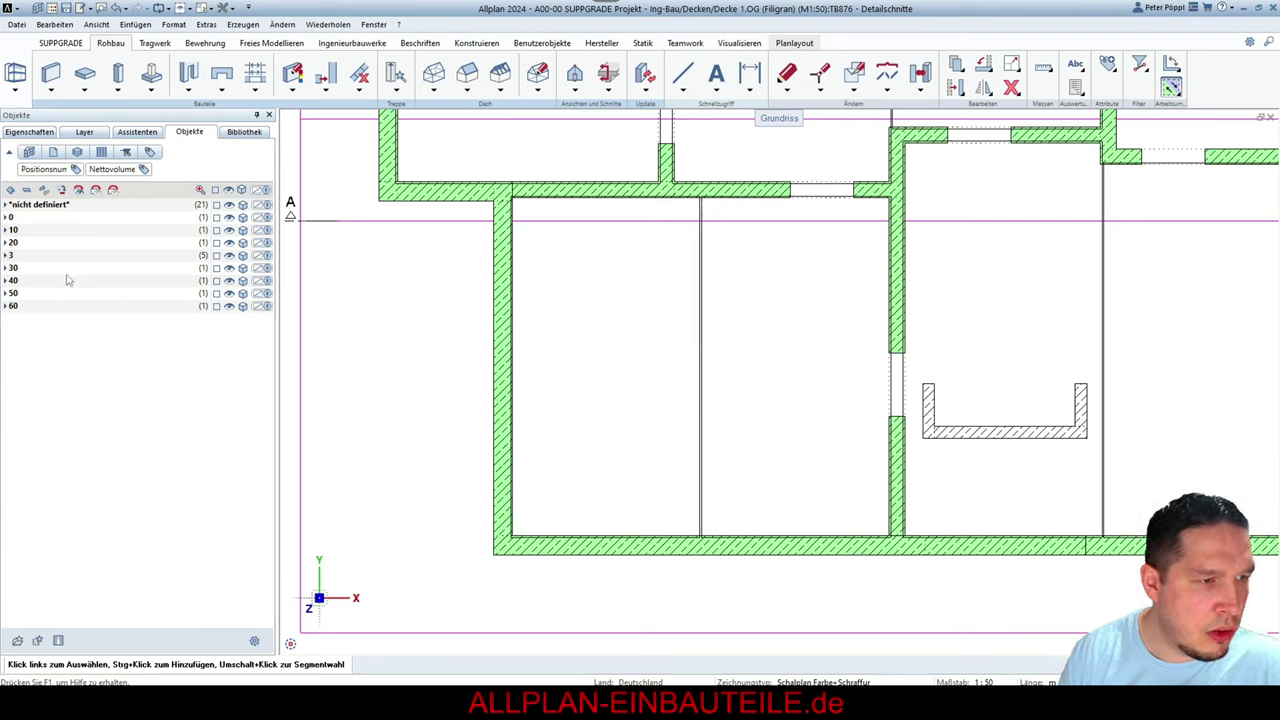
Examine the slab entries grouped under position number 40 and locate each one in the floor plan
left_click(6, 281)
left_click(9, 292)
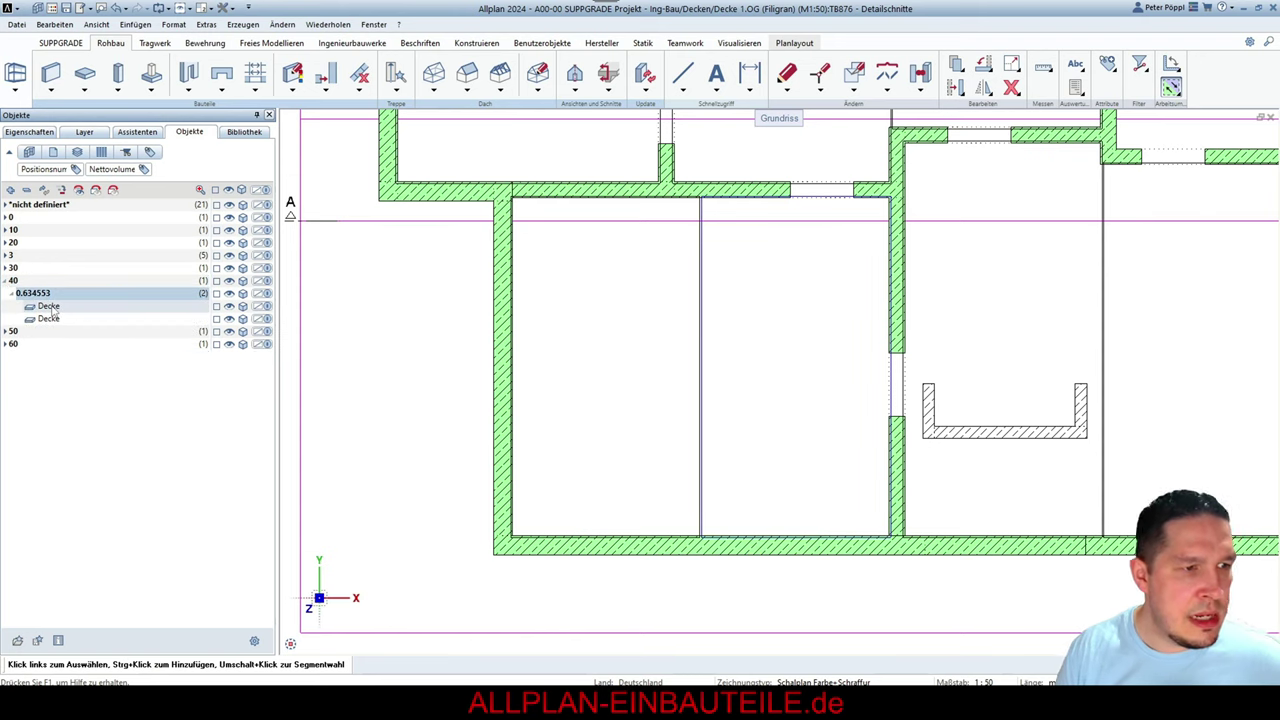
left_click(54, 309)
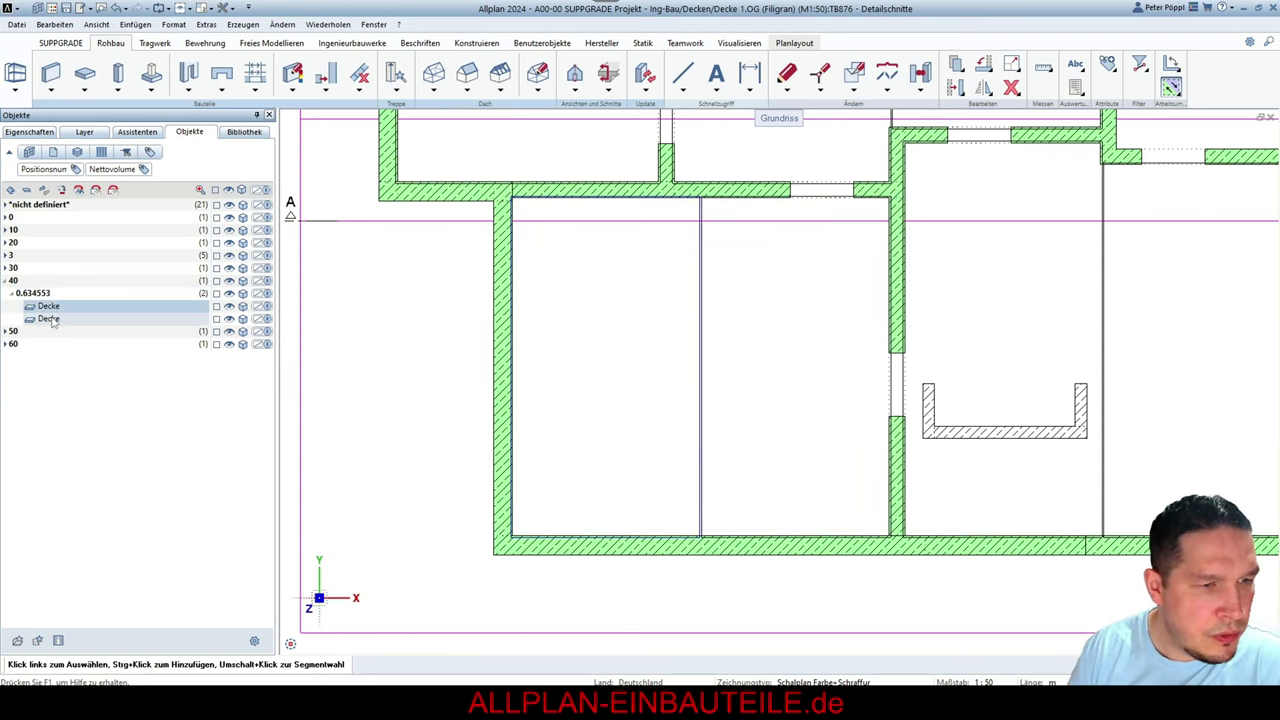
left_click(50, 318)
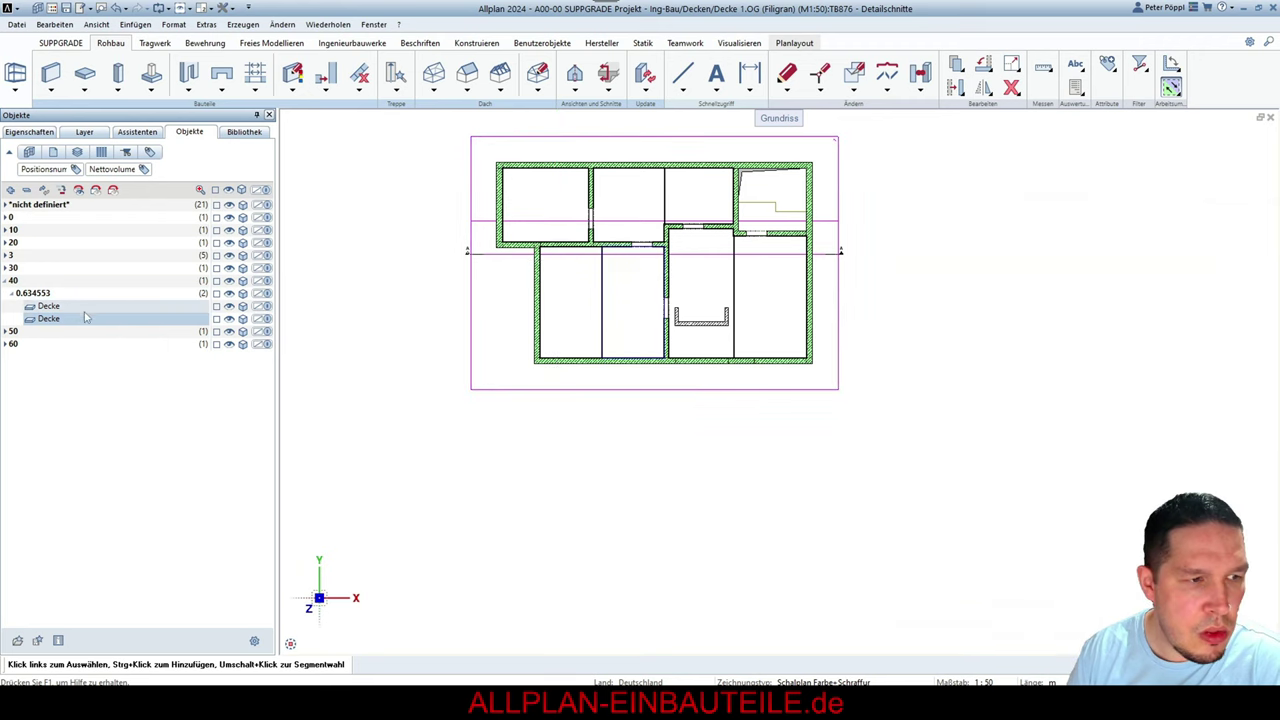
scroll(614, 218, "down", 3)
scroll(663, 509, "up", 8)
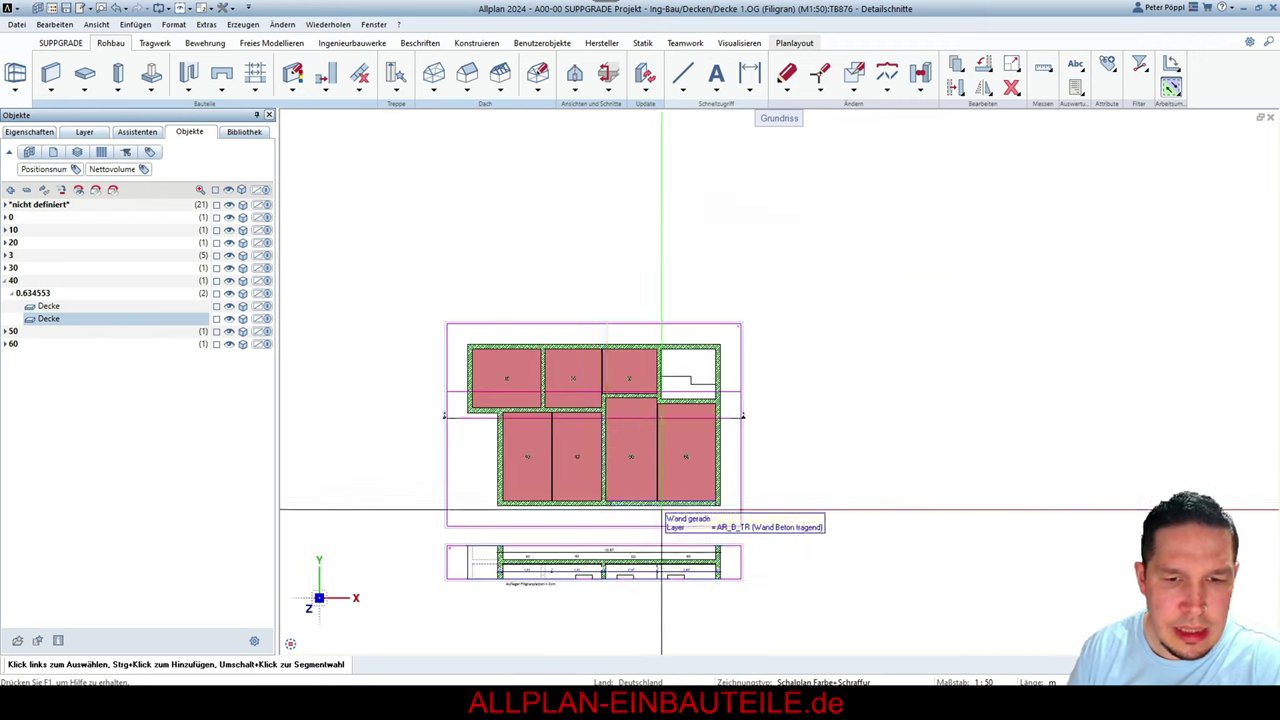
scroll(586, 509, "down", 5)
scroll(575, 453, "up", 2)
scroll(575, 453, "down", 3)
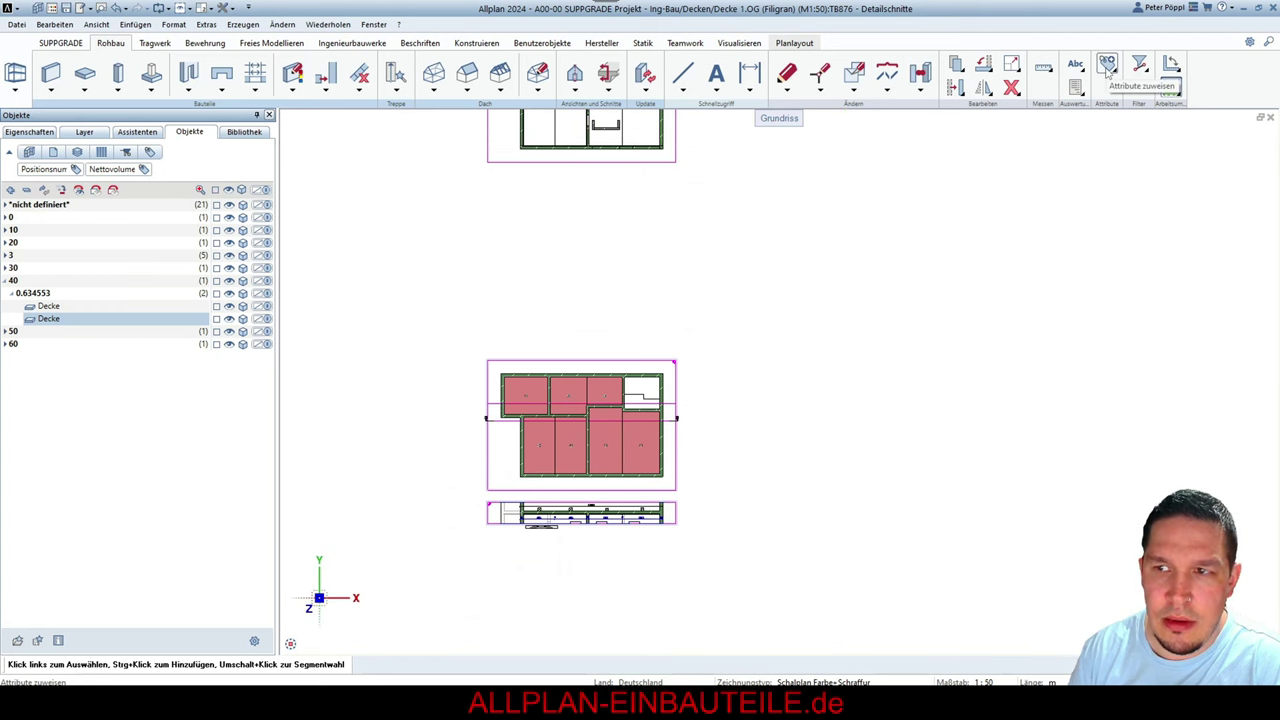
Select the right-hand of the two slabs numbered 40 in the floor plan and set its Positionsnummer to 41
scroll(609, 193, "up", 2)
scroll(609, 193, "up", 5)
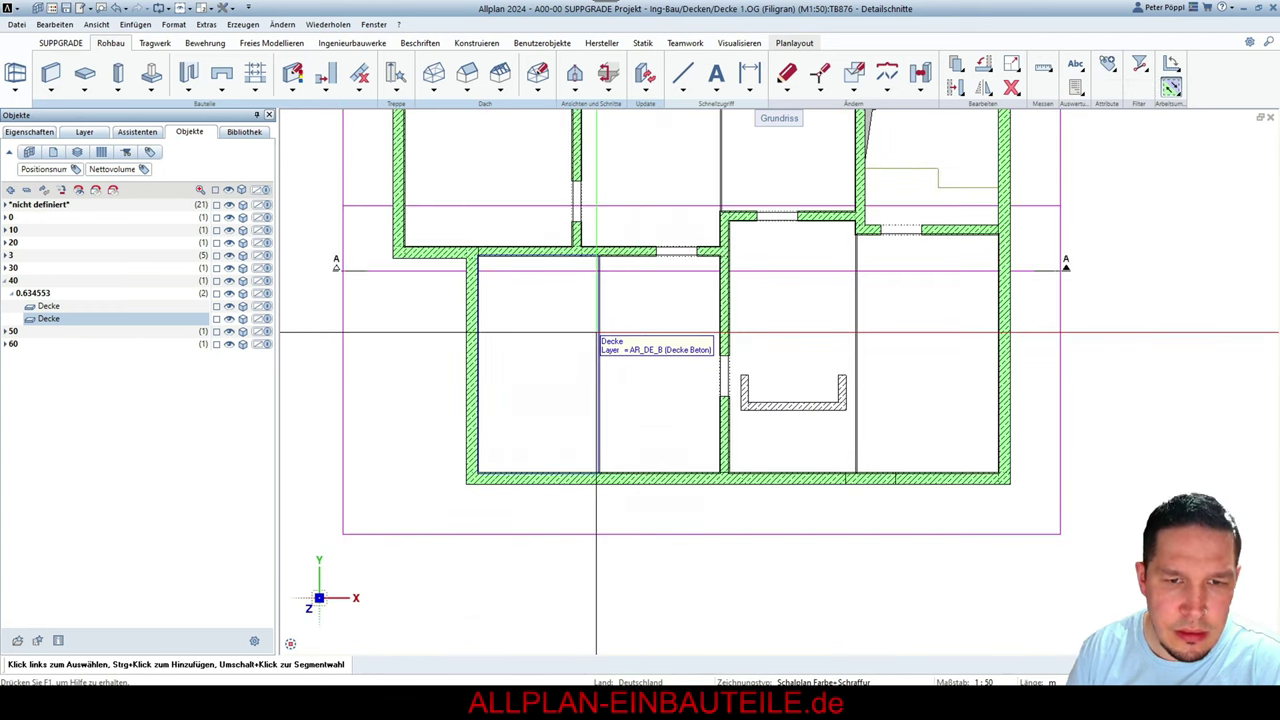
left_click(600, 340)
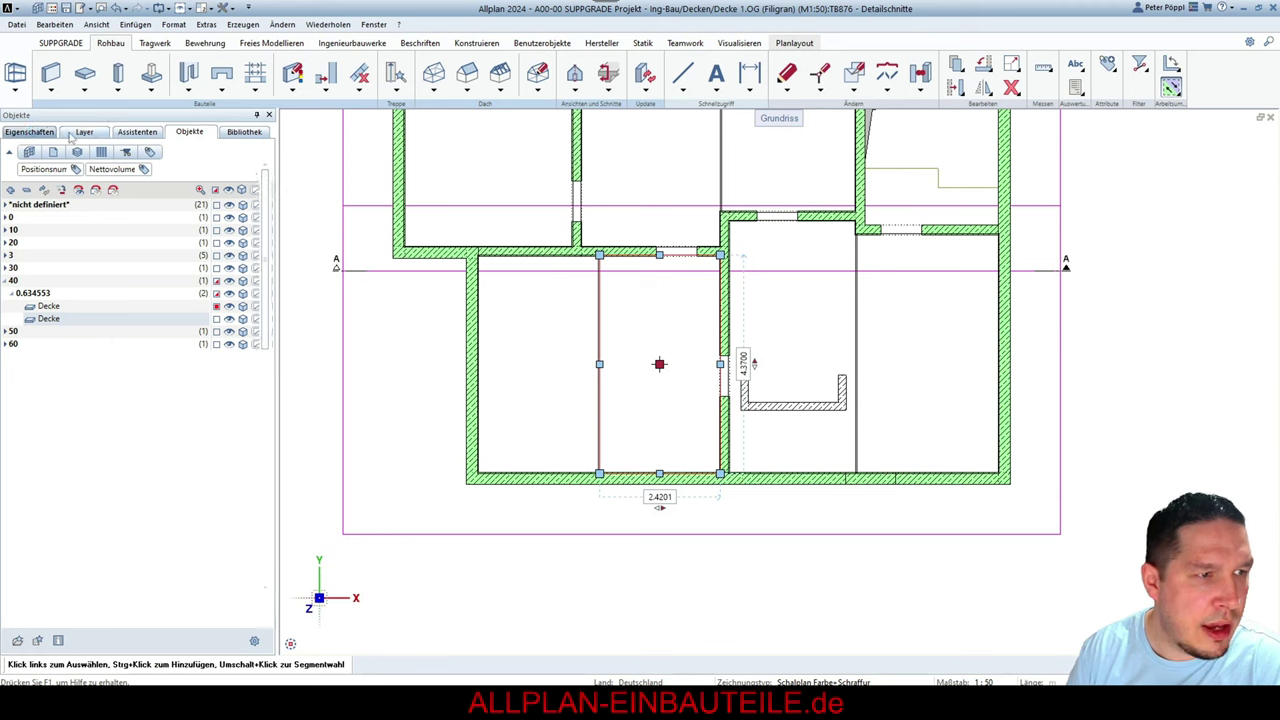
left_click(30, 132)
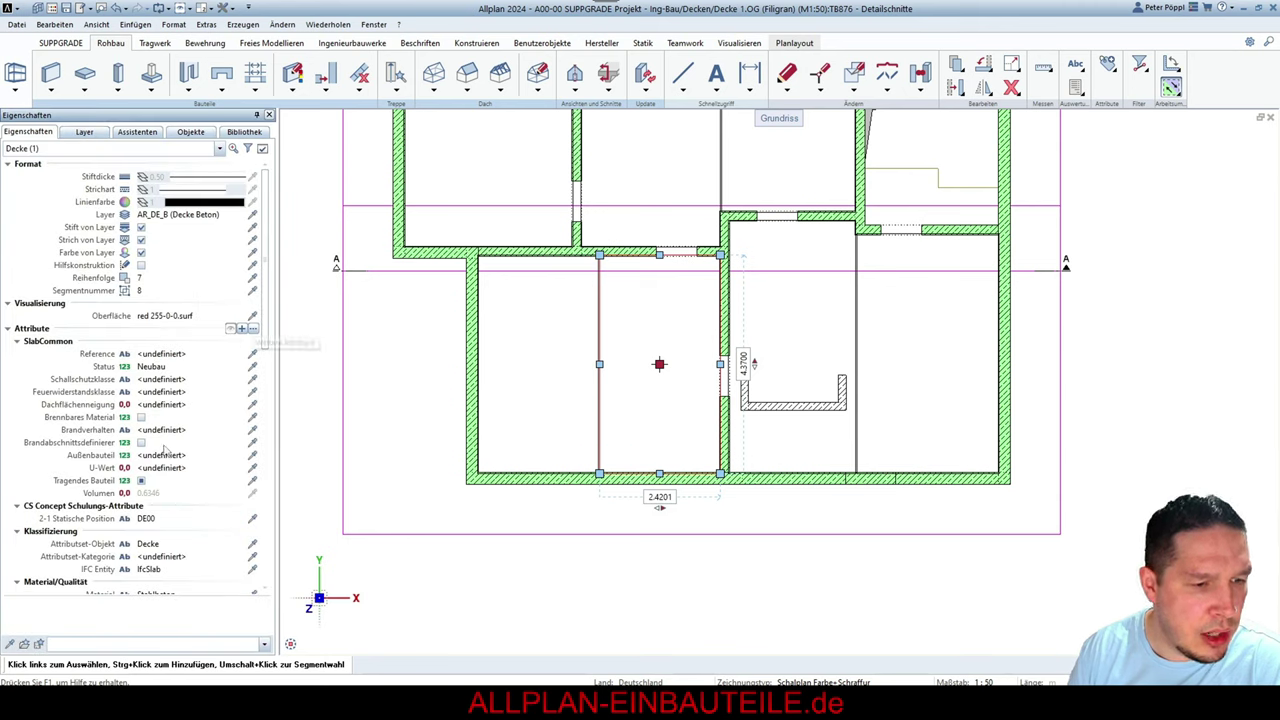
scroll(165, 460, "down", 10)
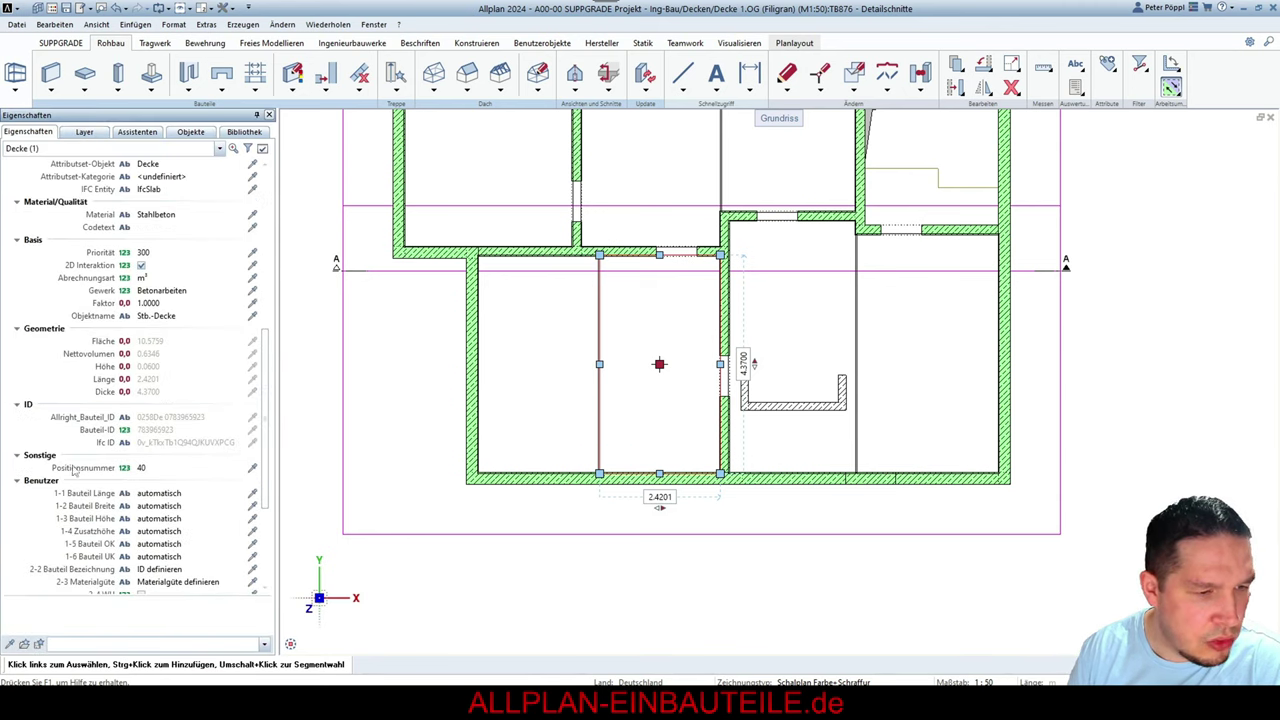
left_click(167, 467)
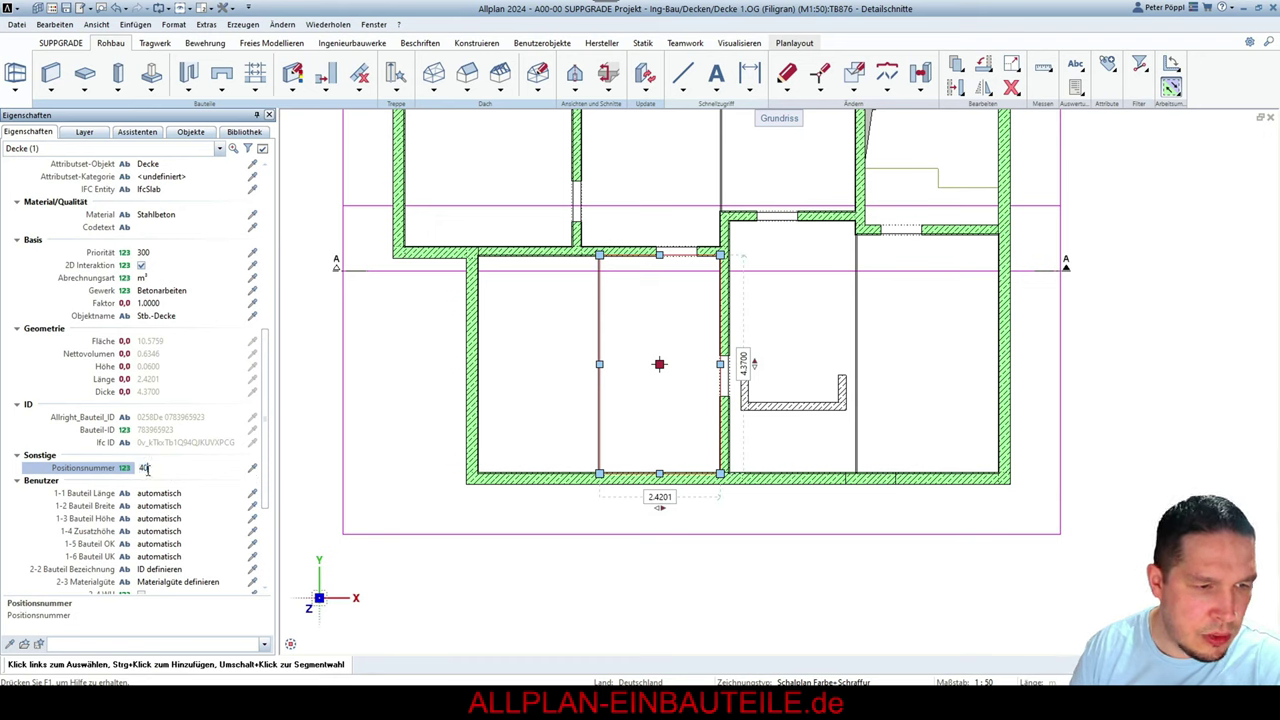
type("41")
key("Return")
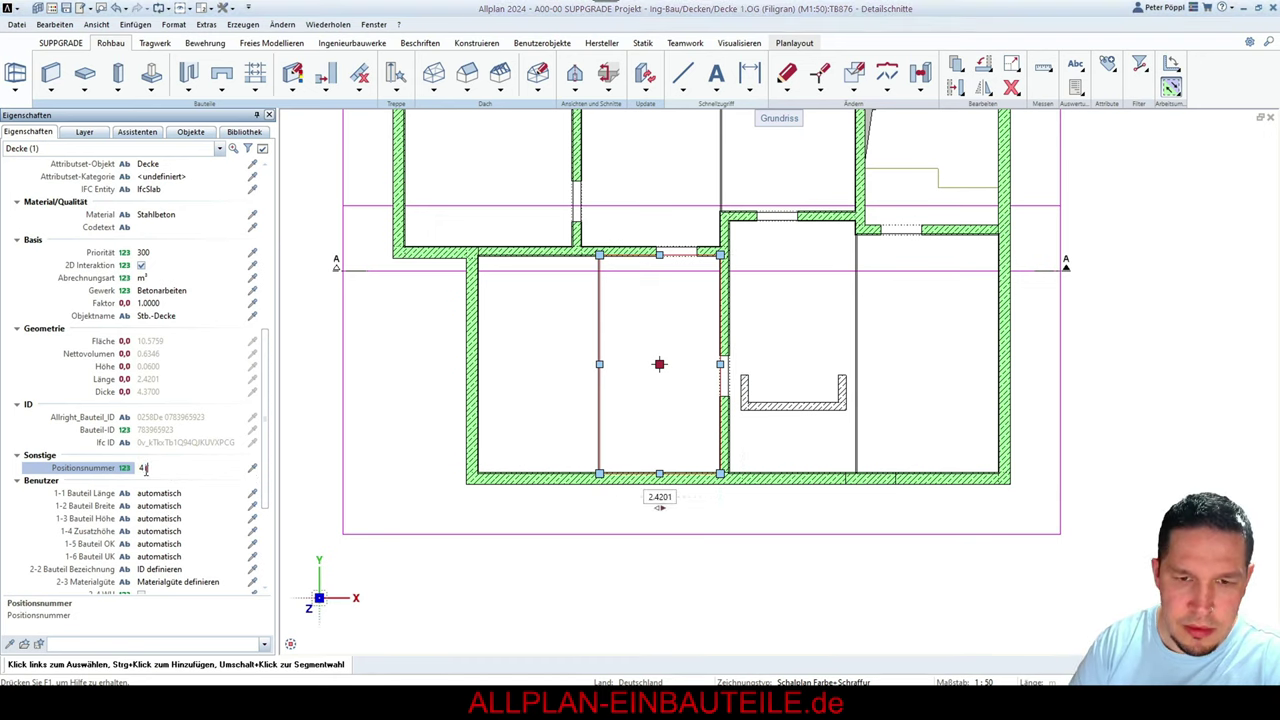
Transfer the Positionsnummer 40 from the neighbouring slab in section A to the selected slab 41
scroll(474, 205, "down", 5)
scroll(462, 445, "up", 5)
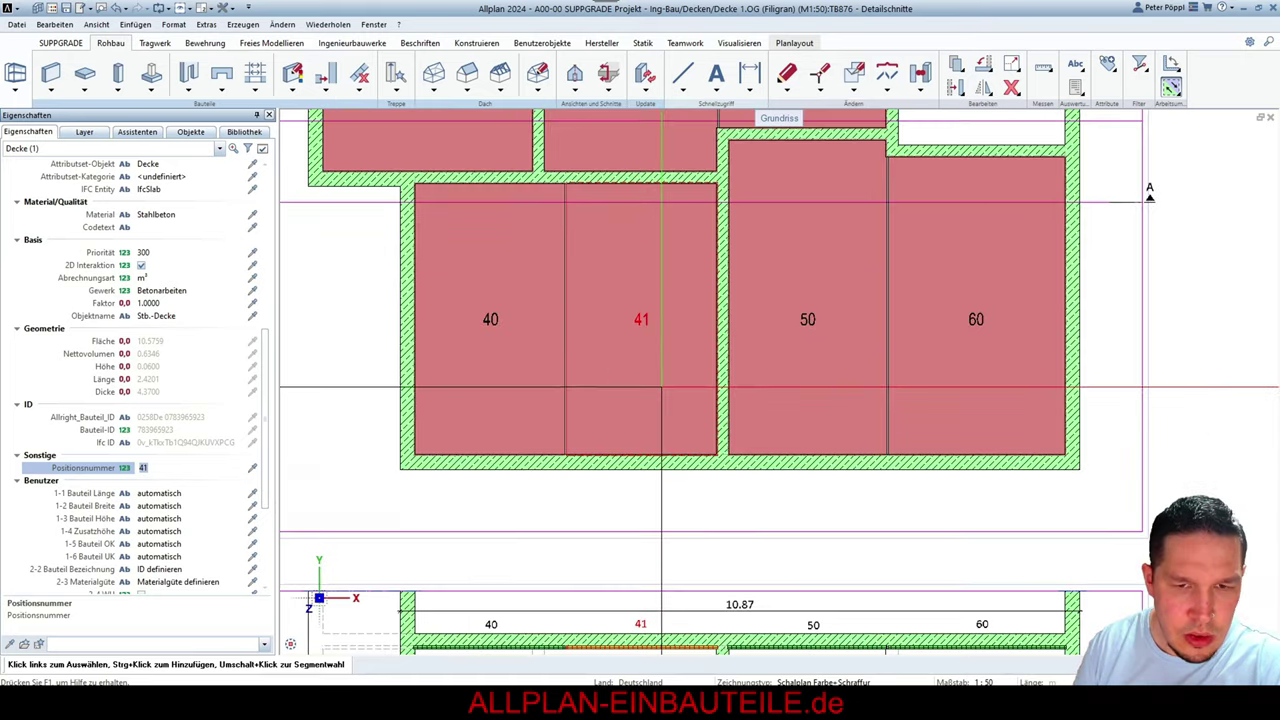
middle_click_drag(455, 376, 585, 320)
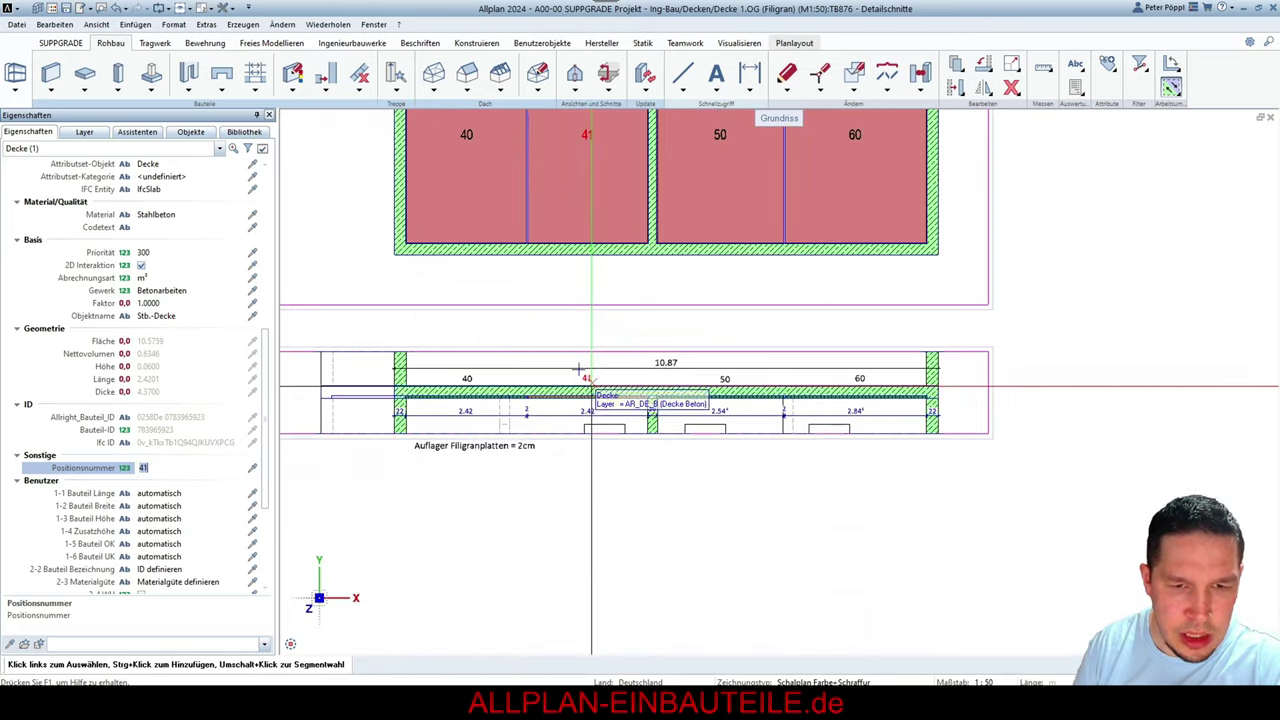
scroll(585, 320, "down", 3)
scroll(600, 320, "up", 3)
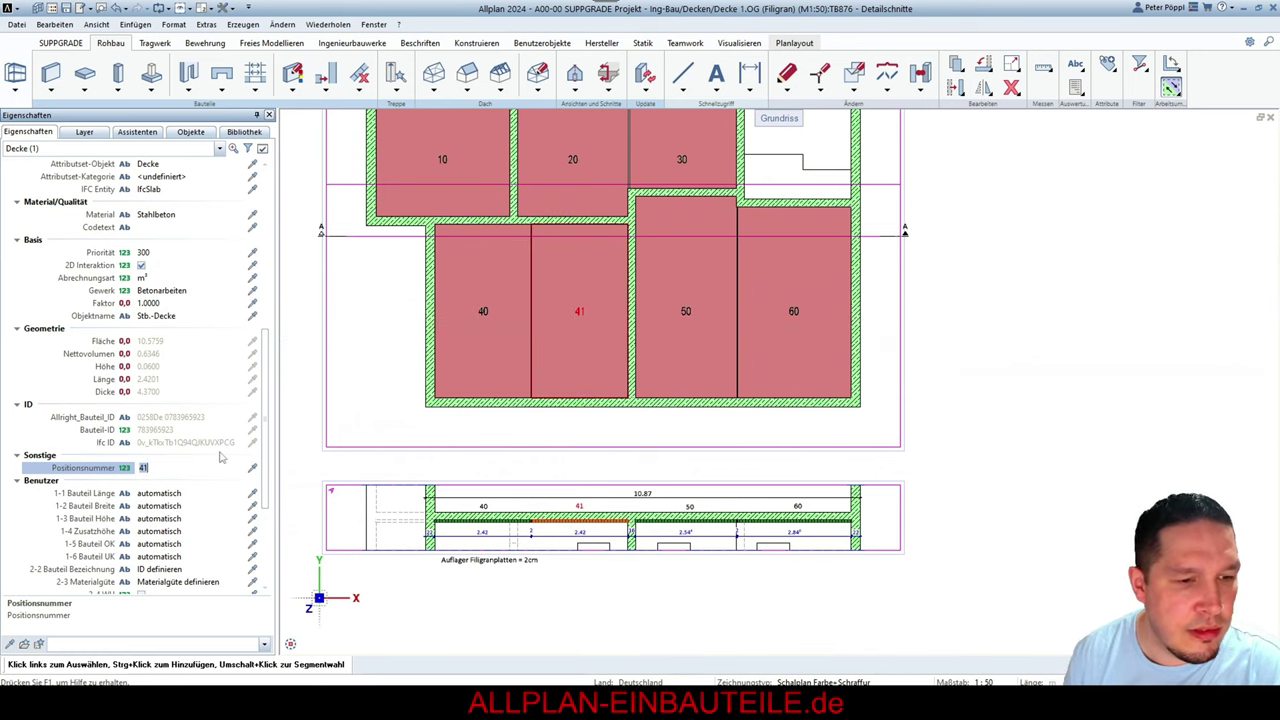
left_click(251, 468)
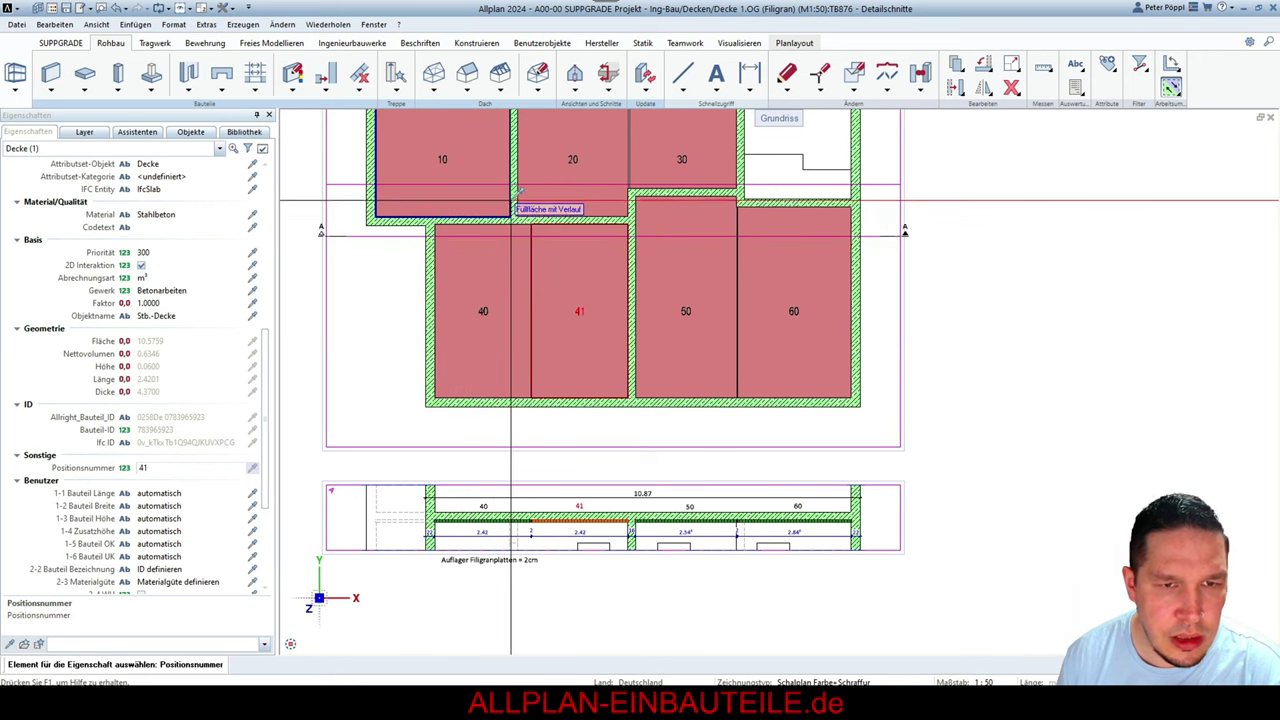
scroll(505, 515, "up", 3)
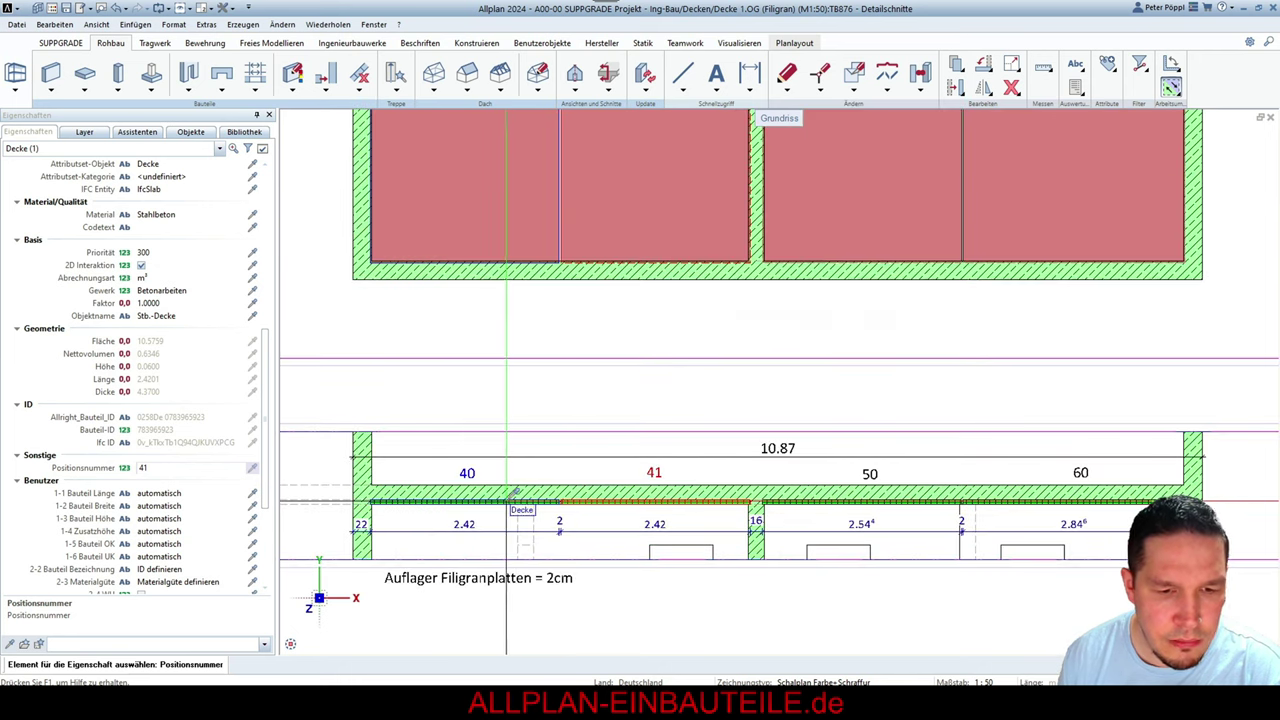
left_click(506, 497)
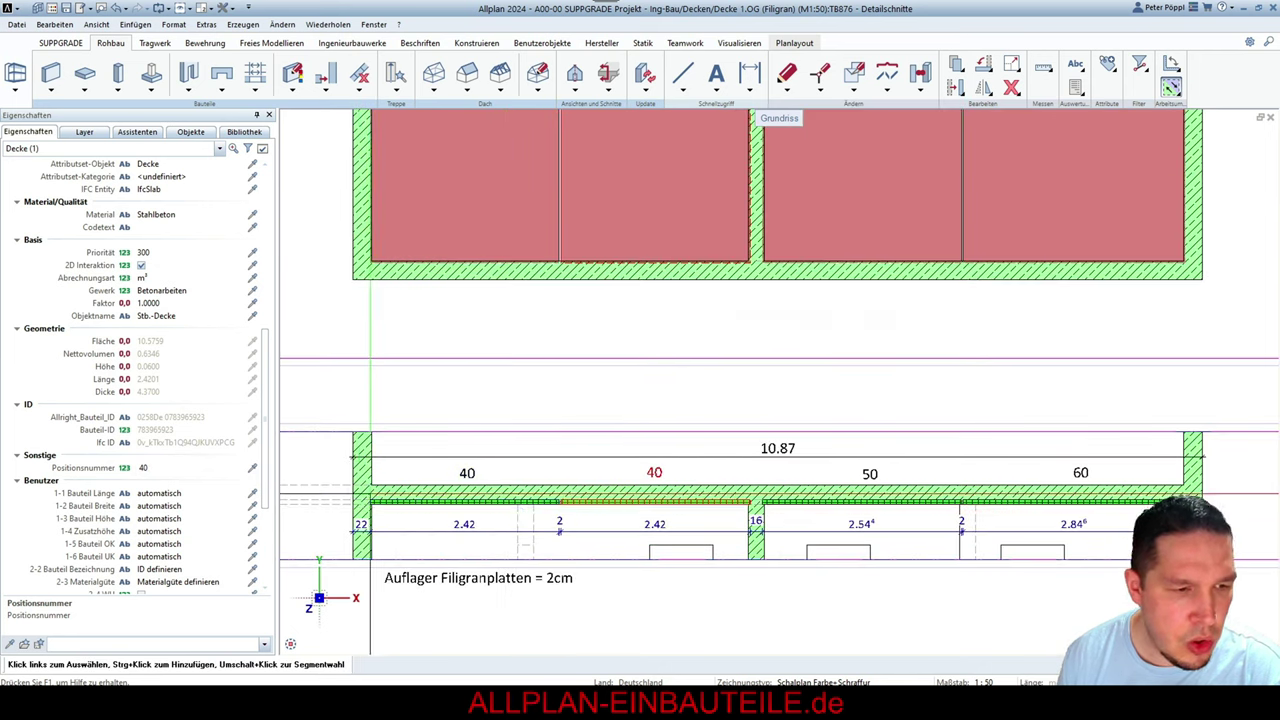
Transfer the Positionsnummer 50 from the adjacent slab in section A to the selected slab
scroll(500, 505, "down", 4)
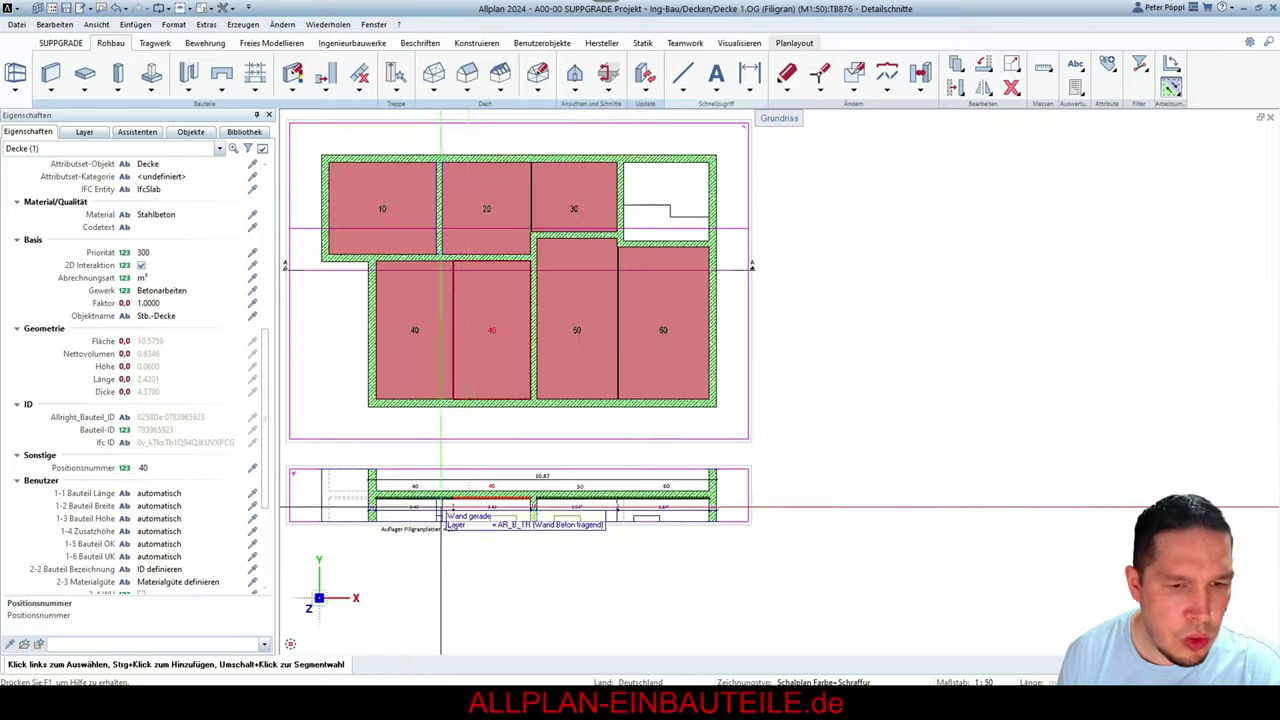
left_click(253, 468)
scroll(605, 505, "up", 4)
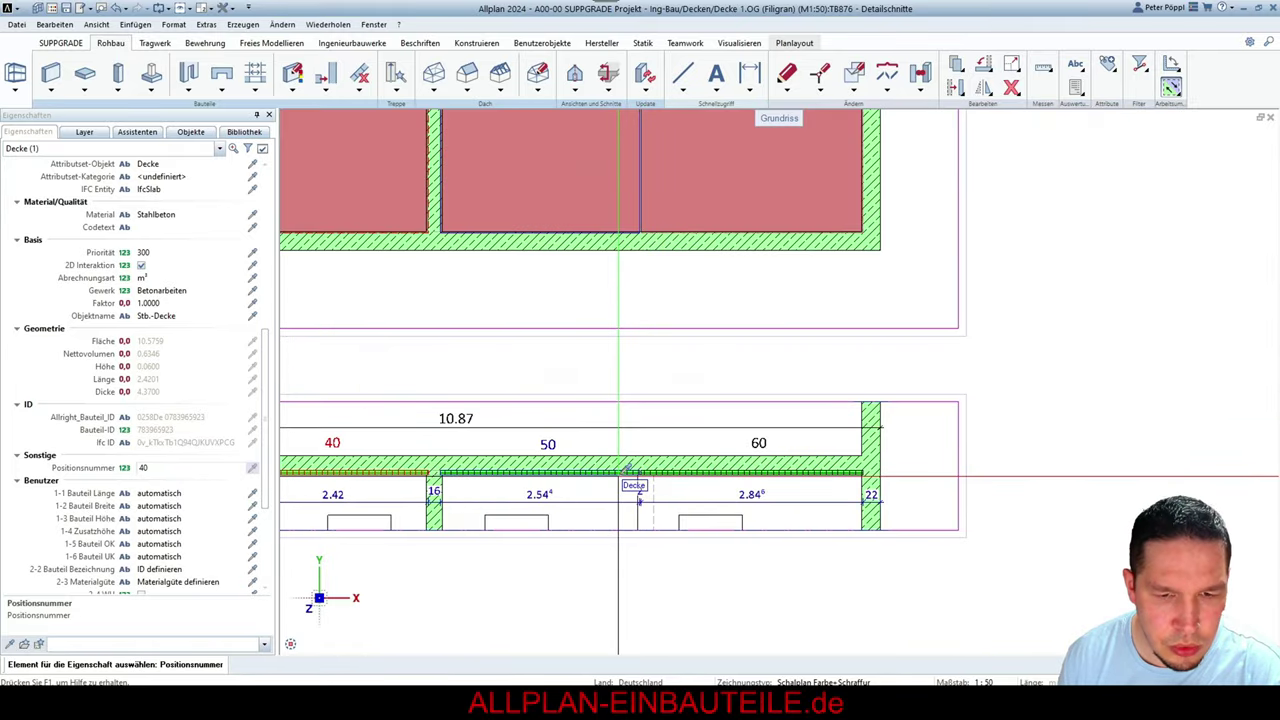
left_click(617, 477)
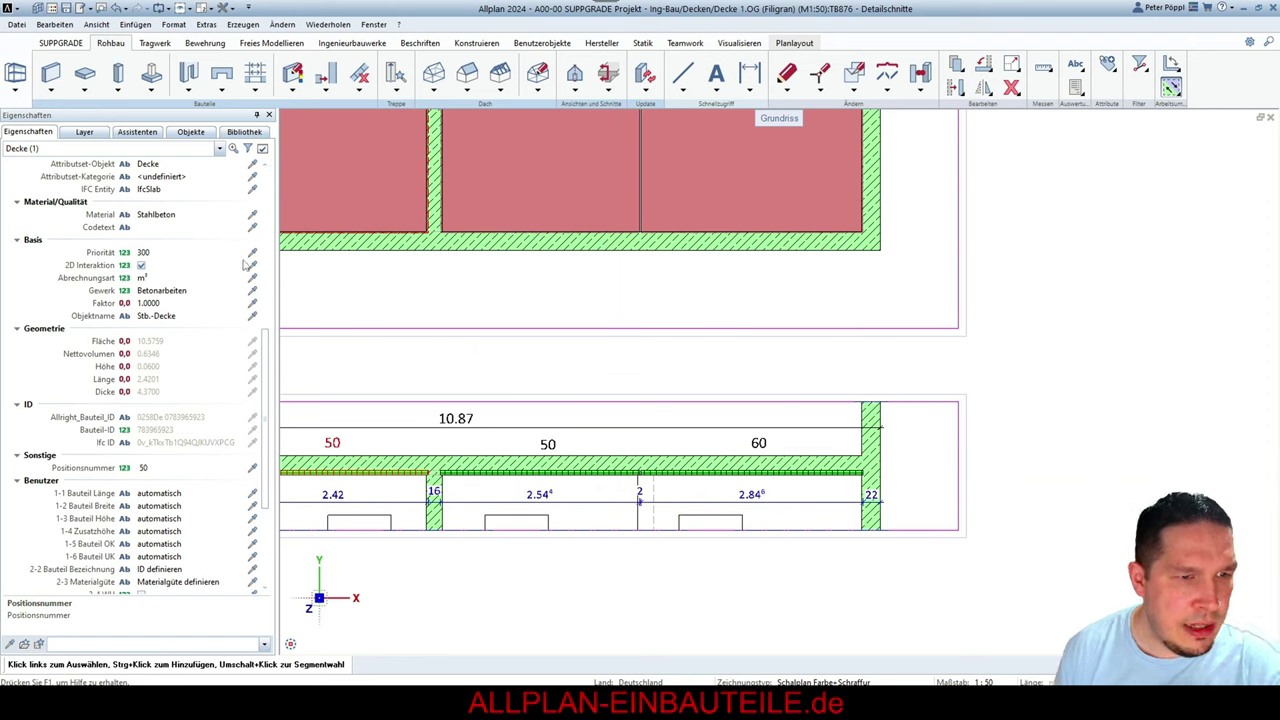
Hide the property transfer buttons (Übernahme-Schaltflächen) in the element properties and show them again
right_click(236, 470)
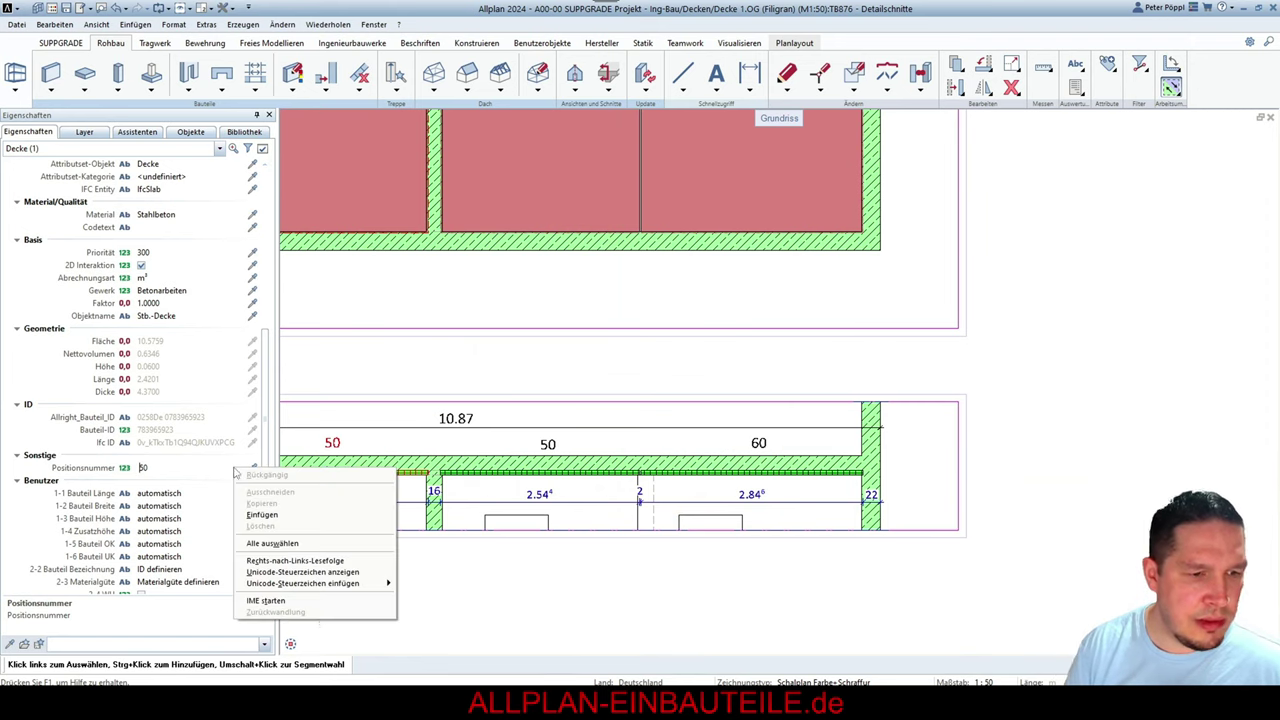
key("Escape")
key("Escape")
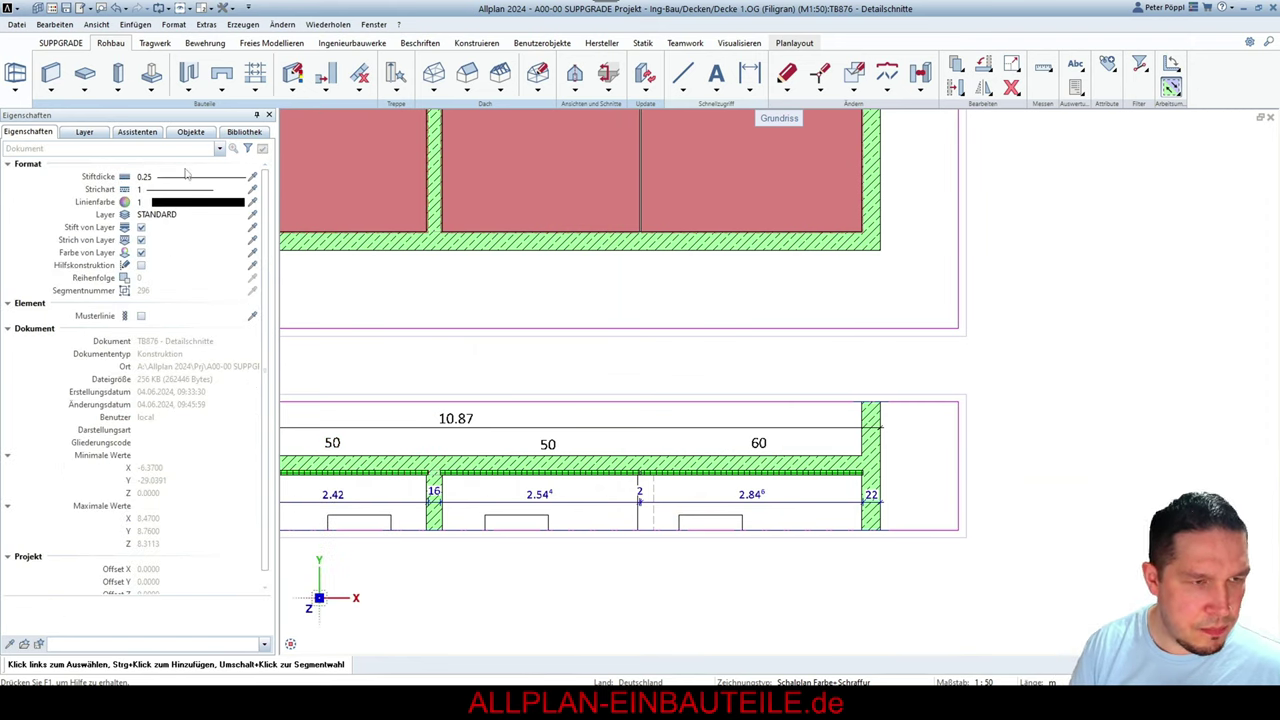
right_click(229, 263)
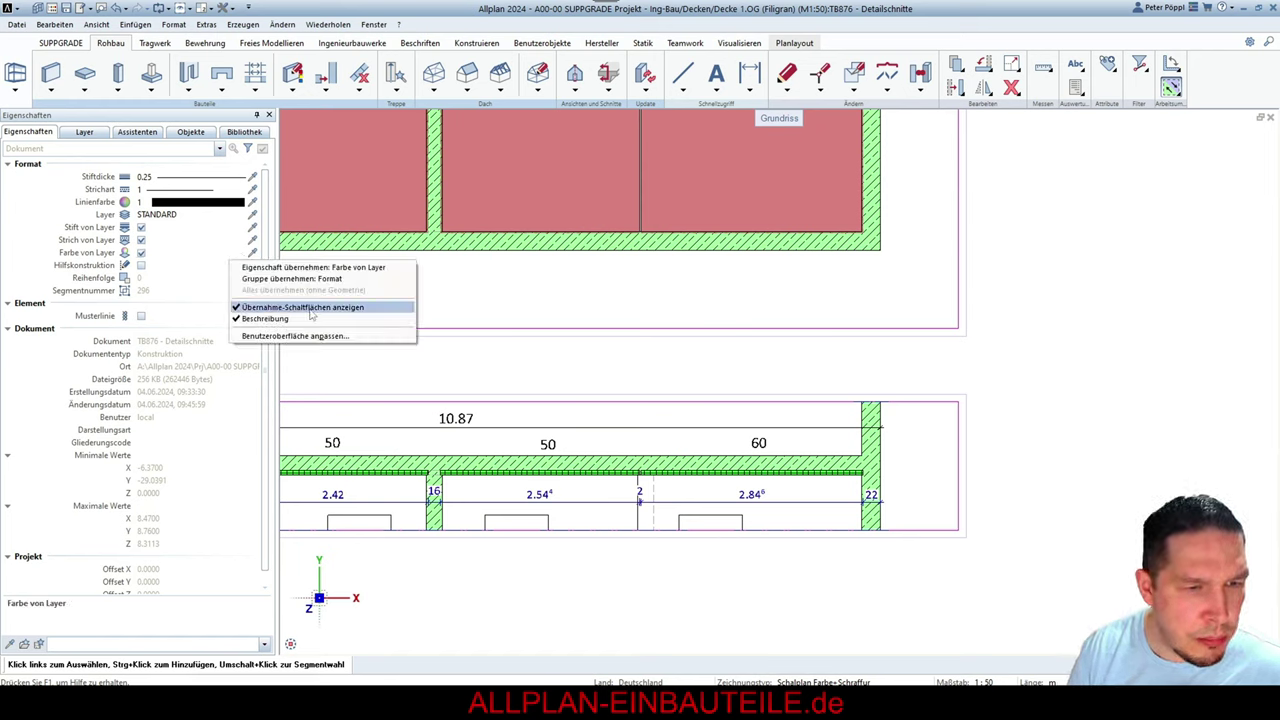
key("Escape")
right_click(239, 286)
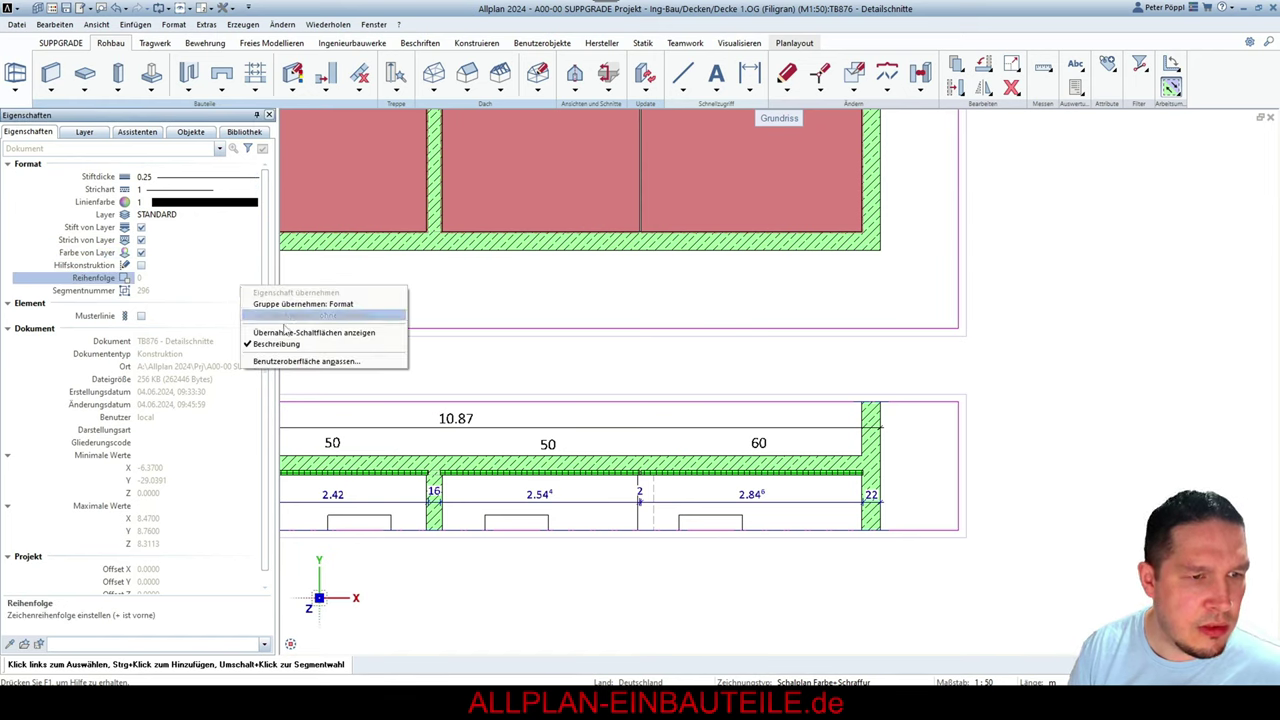
key("Escape")
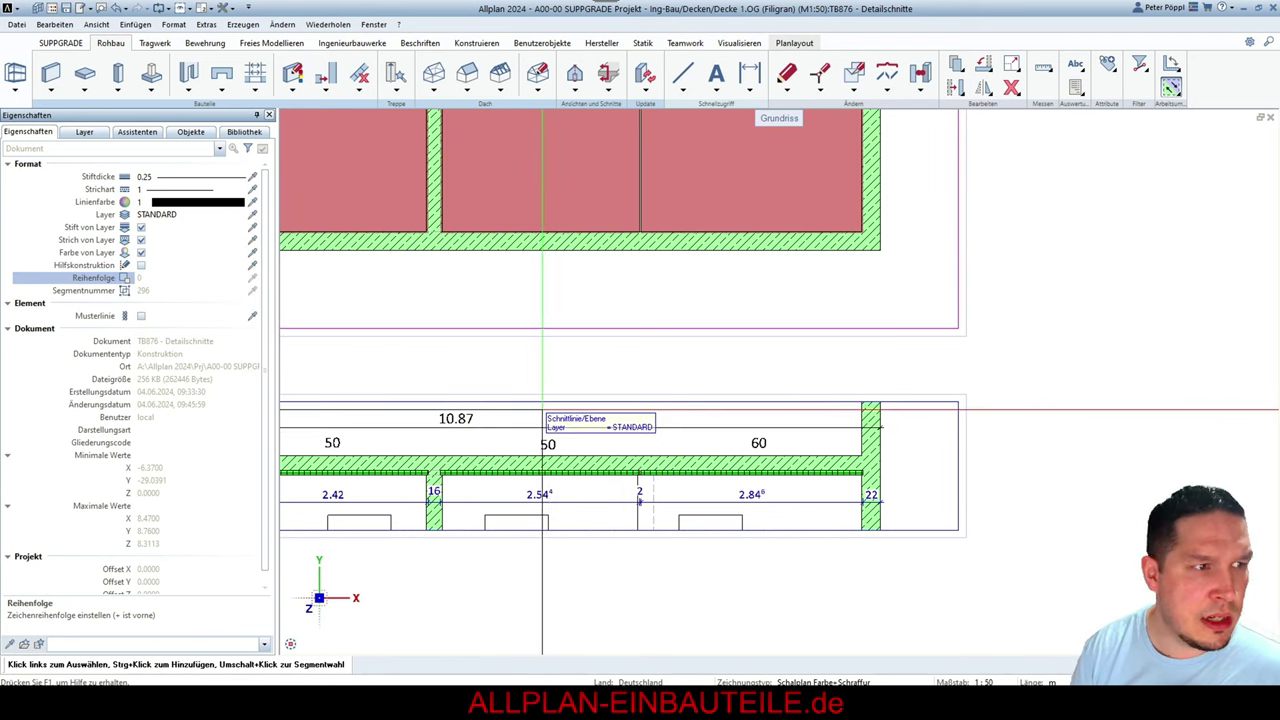
Remove the Nettovolumen sorting level from the object list, keeping the elements grouped by Positionsnummer only
scroll(542, 410, "down", 5)
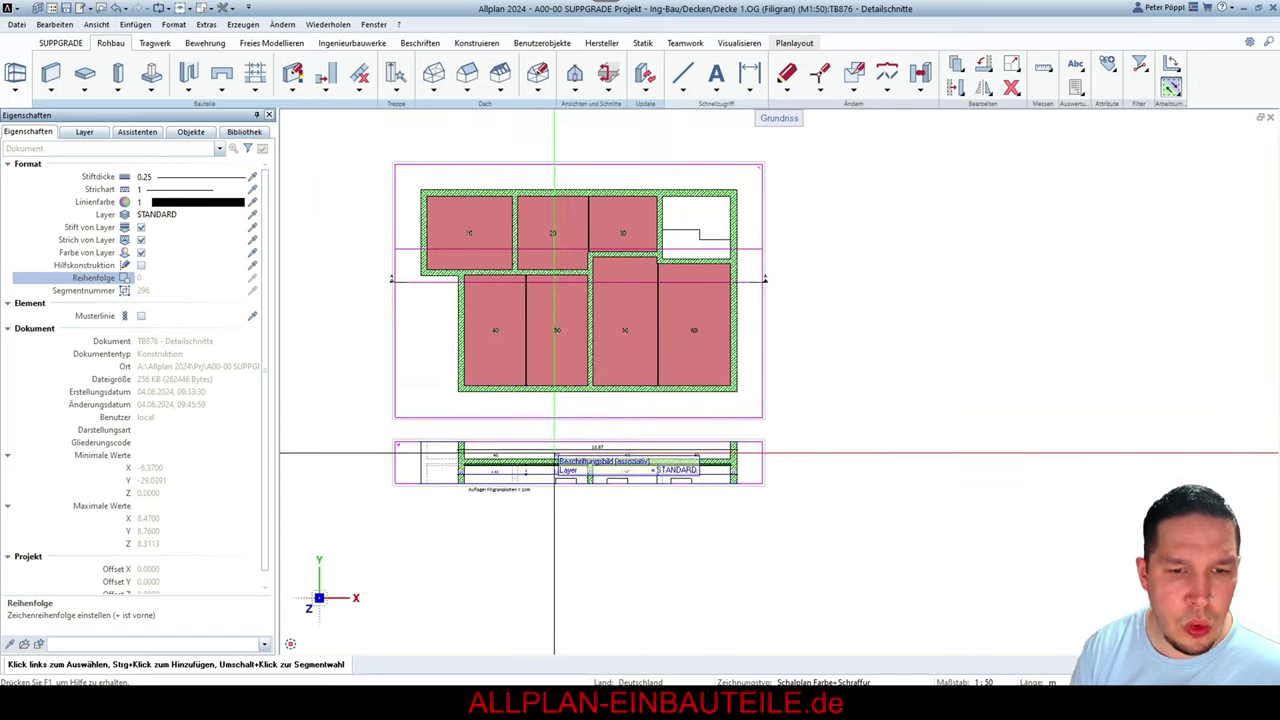
scroll(583, 426, "up", 3)
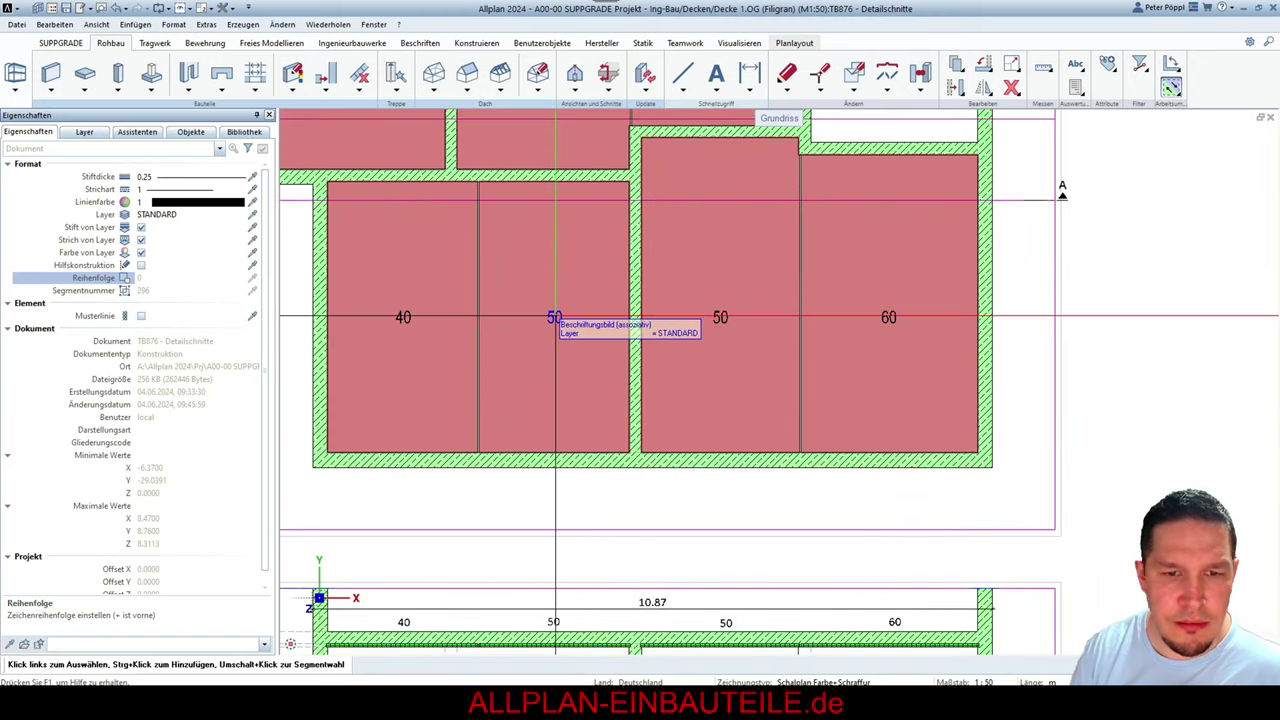
scroll(555, 317, "down", 4)
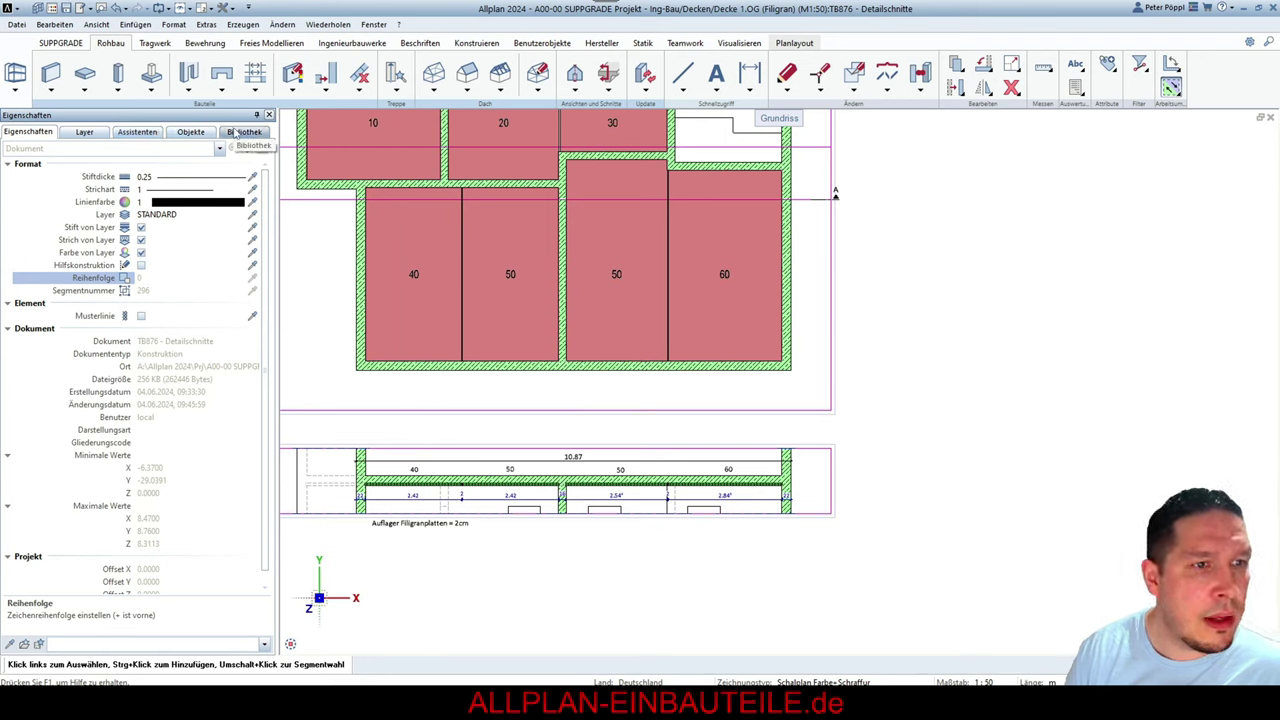
left_click(192, 133)
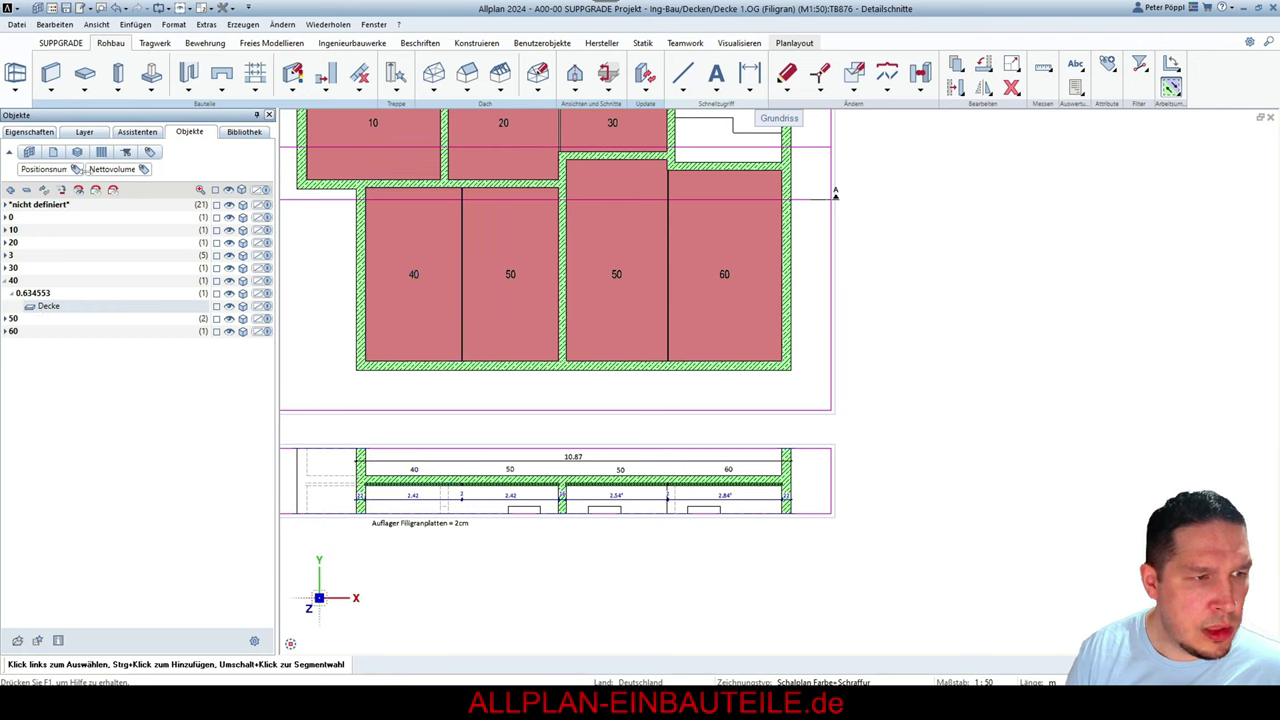
left_click(110, 170)
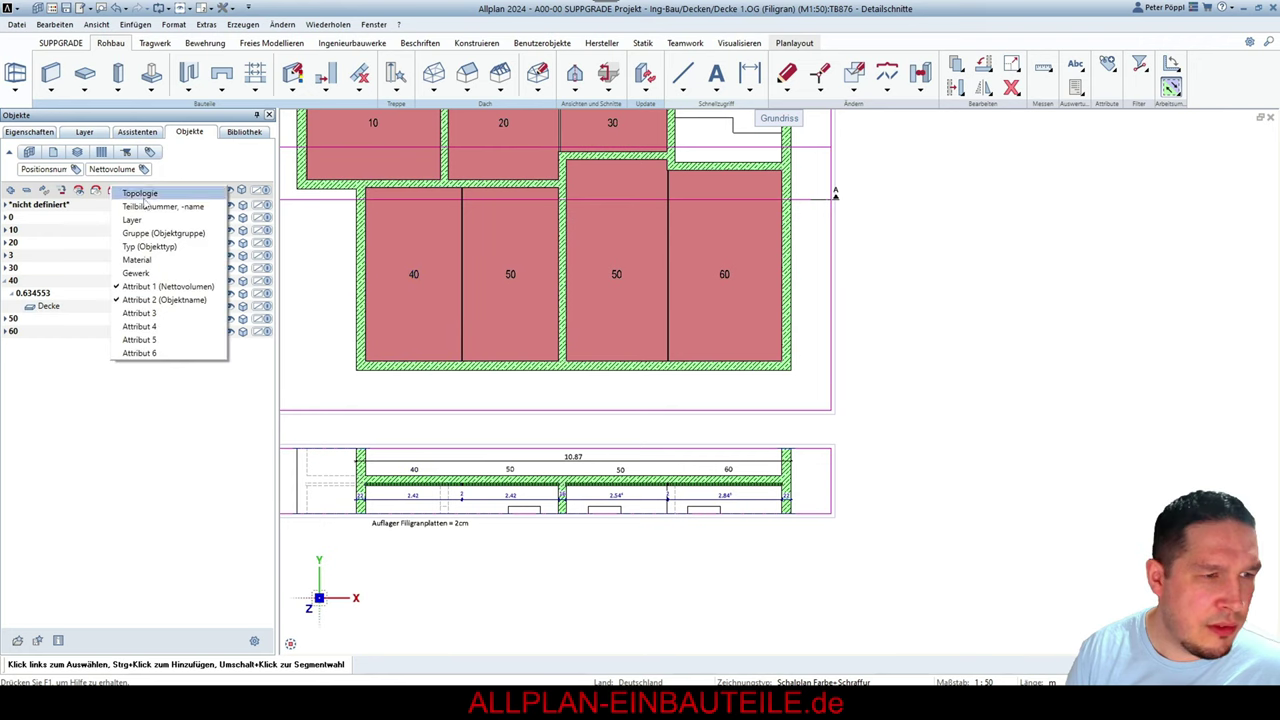
left_click(150, 300)
left_click(40, 394)
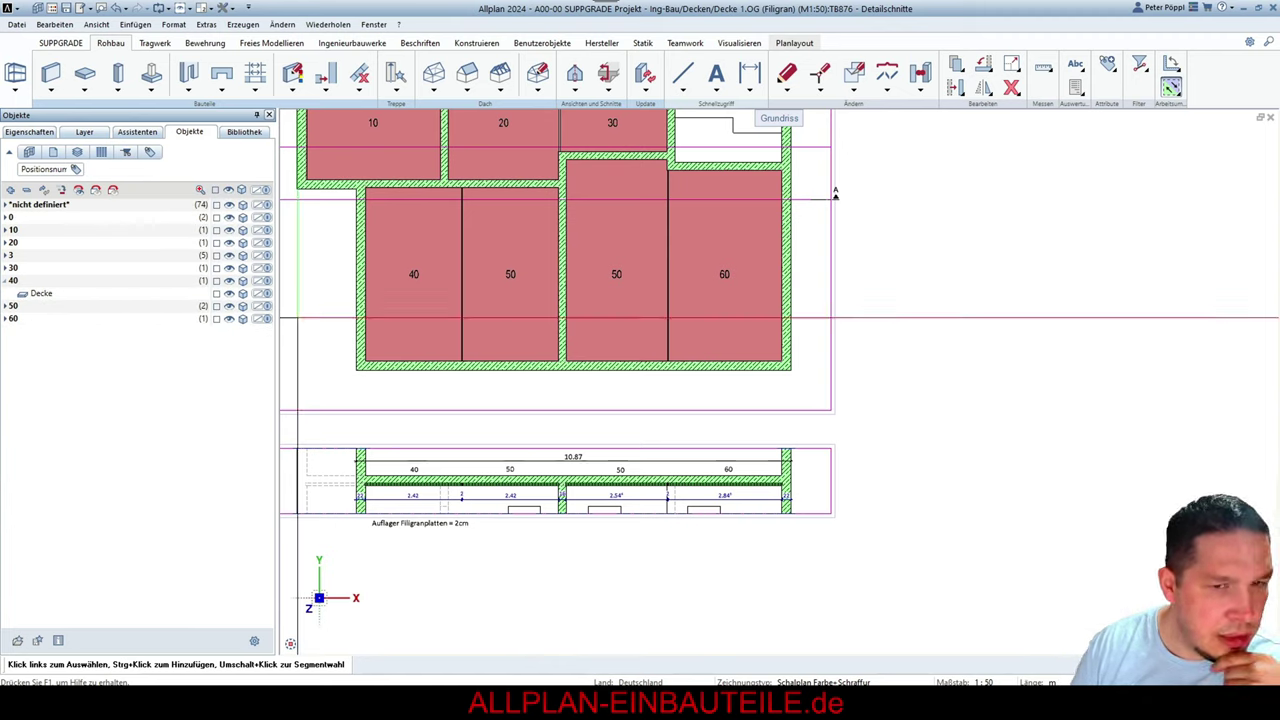
Select the left of the two slabs numbered 50 and move its Decke entry into Positionsnummer group 40 of the object list
left_click(511, 485)
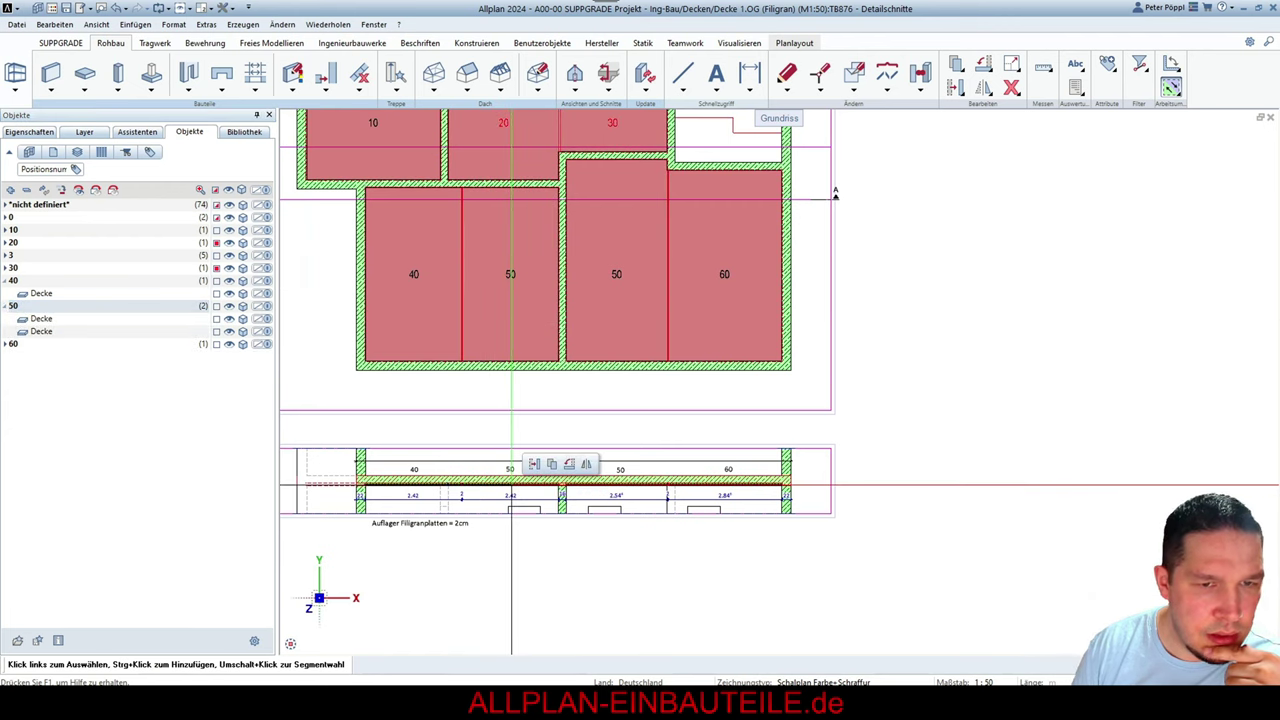
key("Escape")
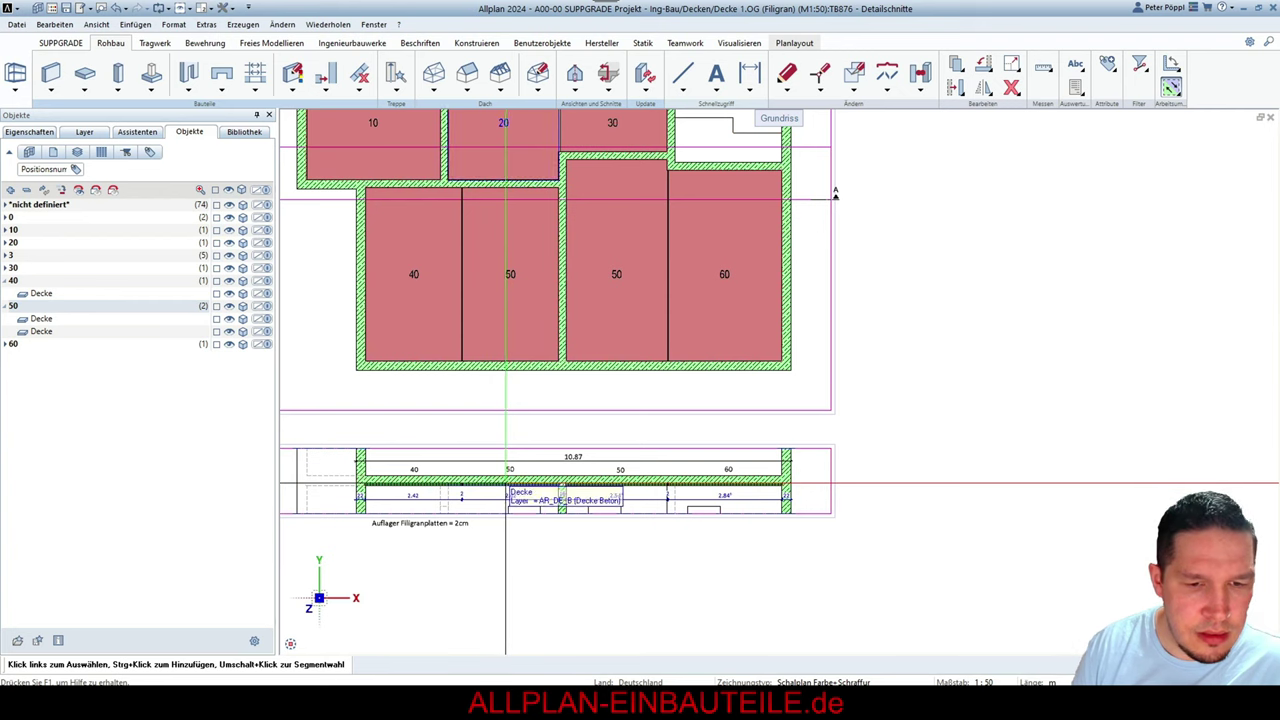
scroll(506, 484, "down", 5)
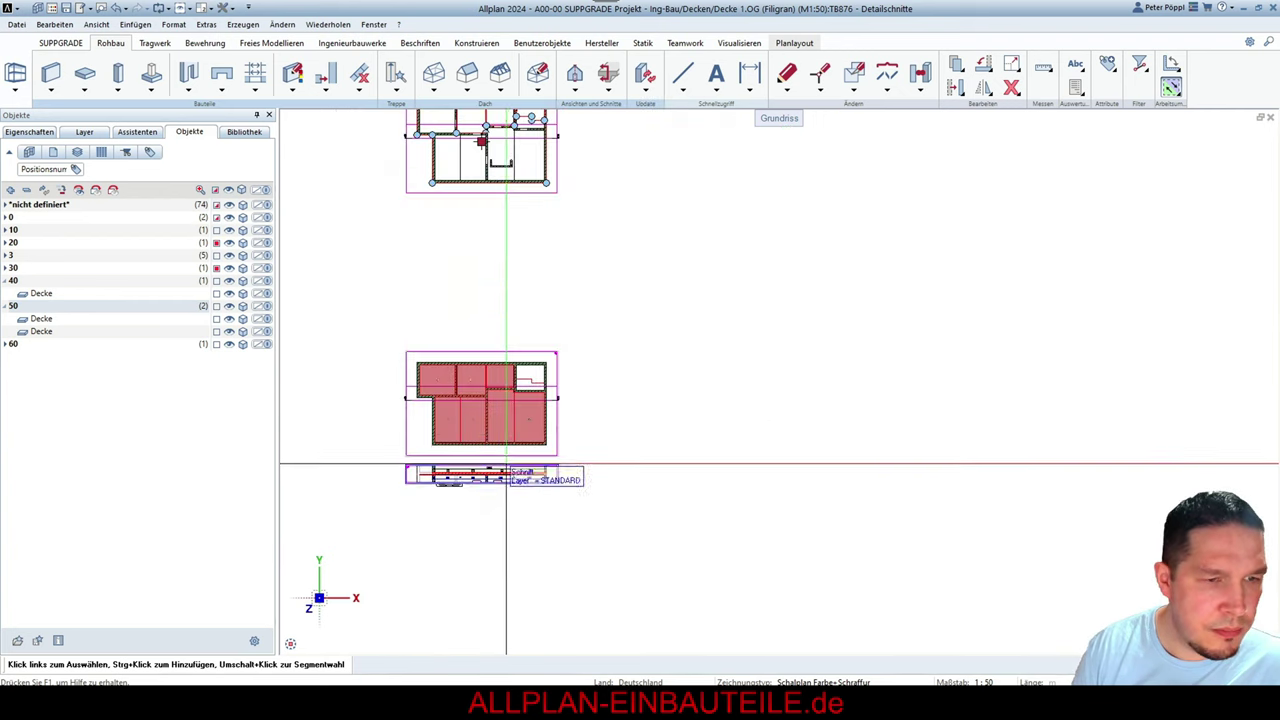
scroll(470, 198, "up", 3)
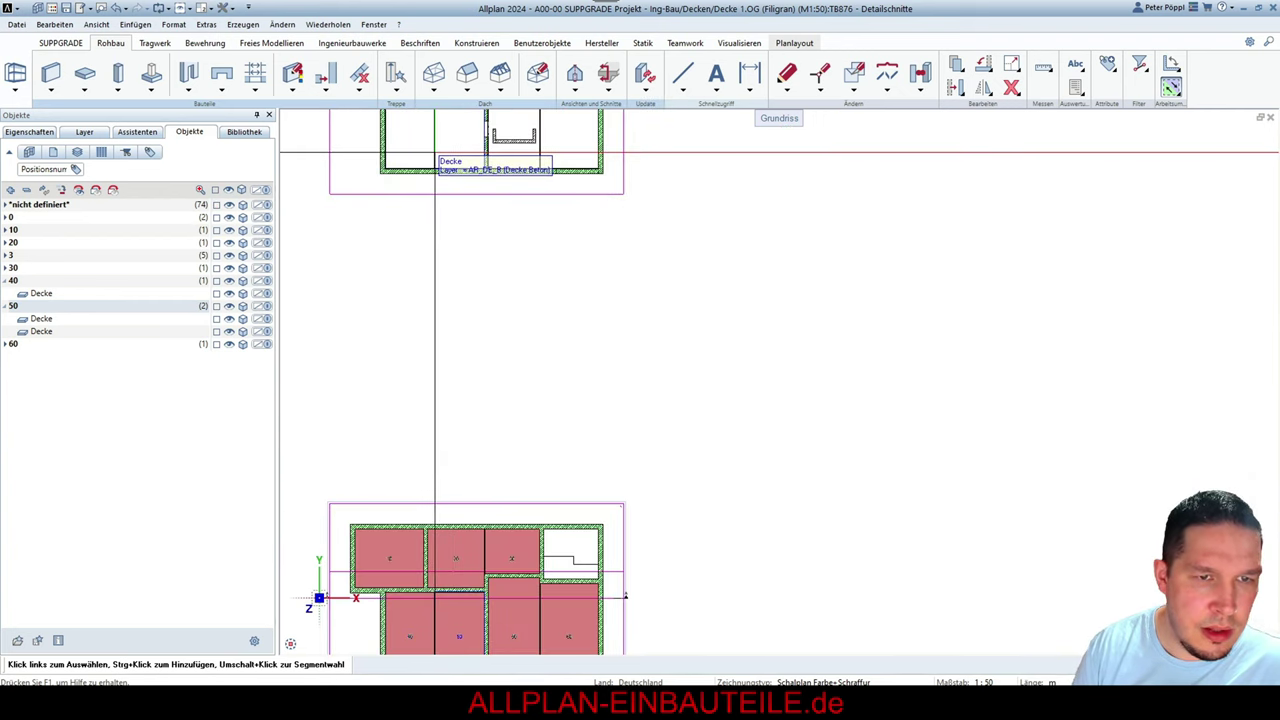
scroll(457, 437, "down", 4)
scroll(418, 424, "up", 4)
left_click(418, 424)
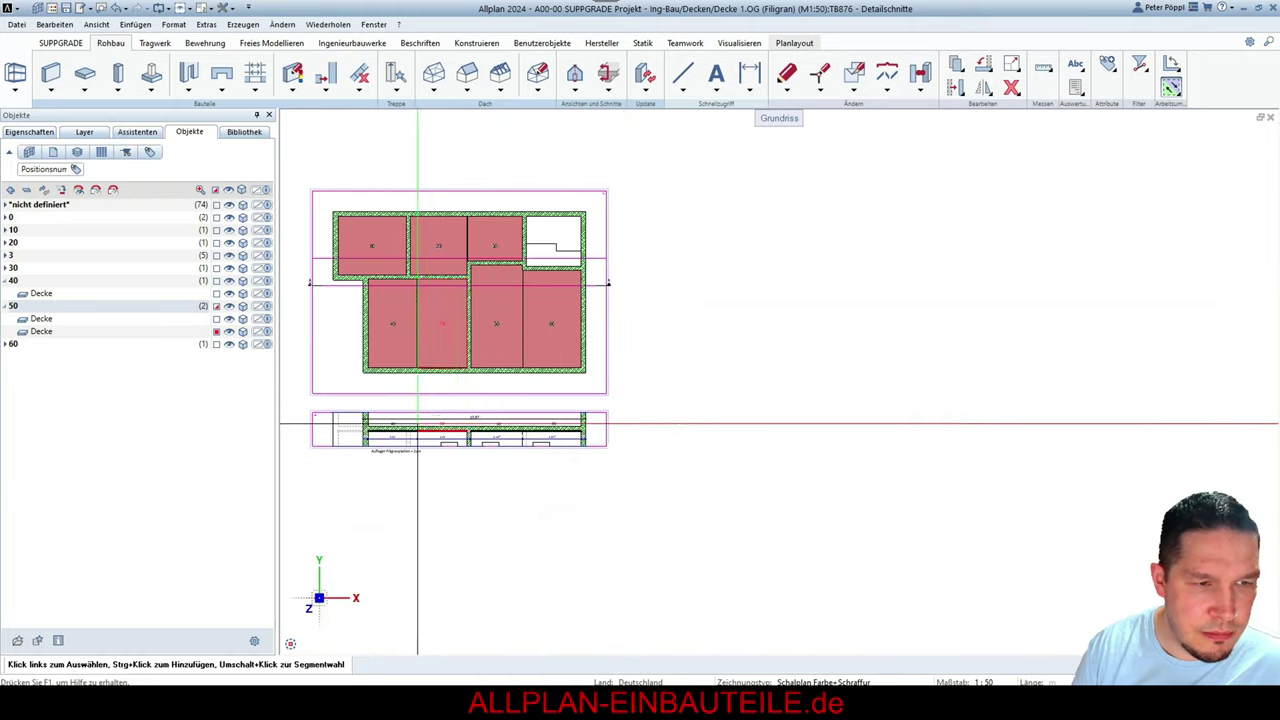
double_click(90, 331)
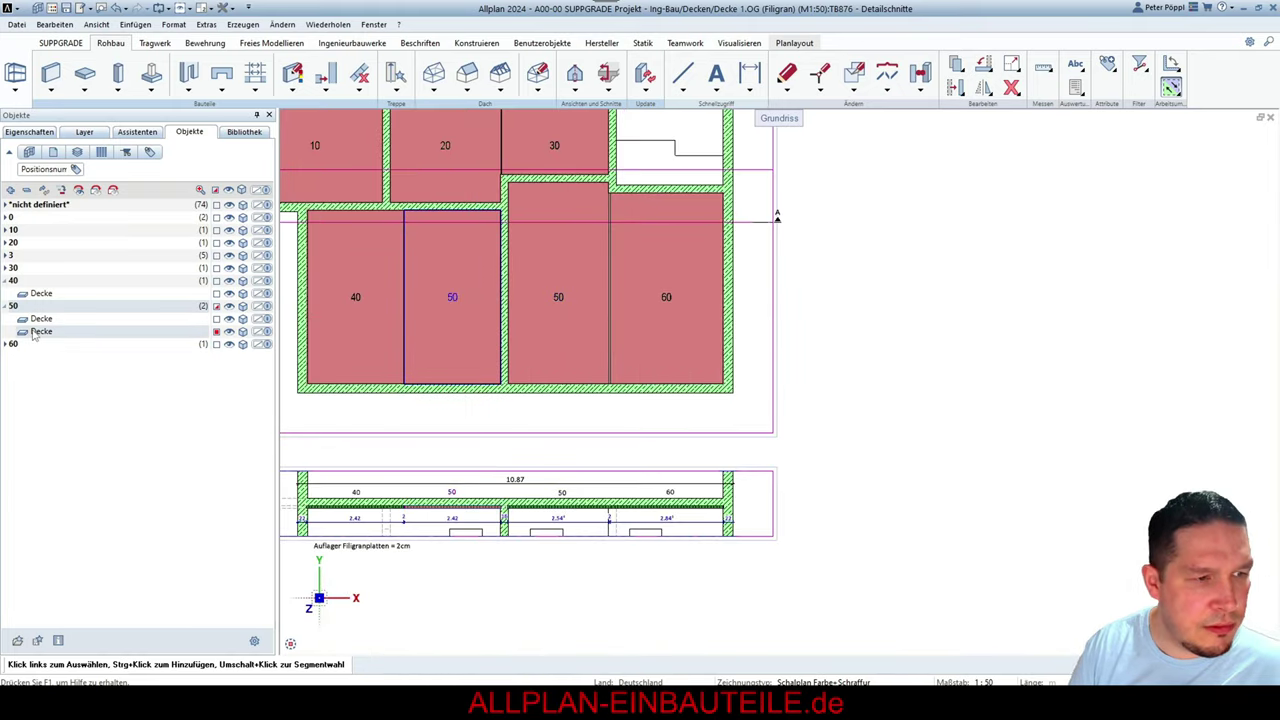
left_click_drag(40, 332, 50, 333)
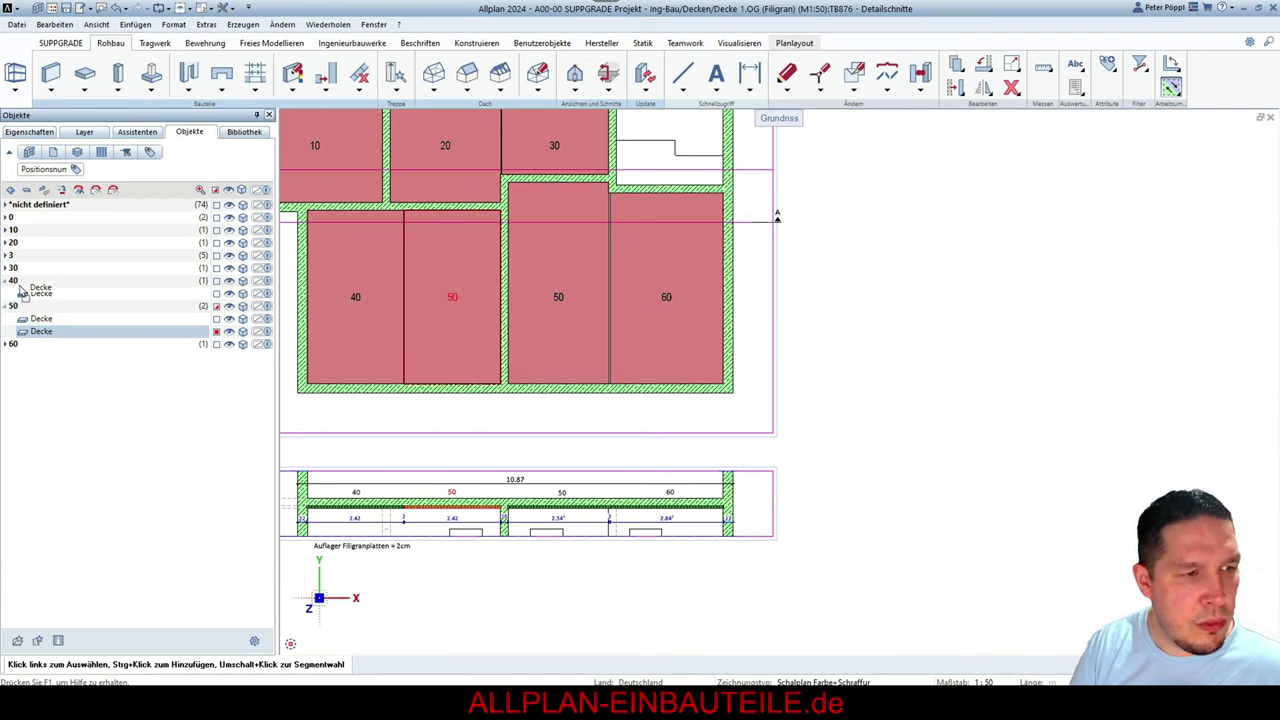
left_click_drag(14, 283, 14, 283)
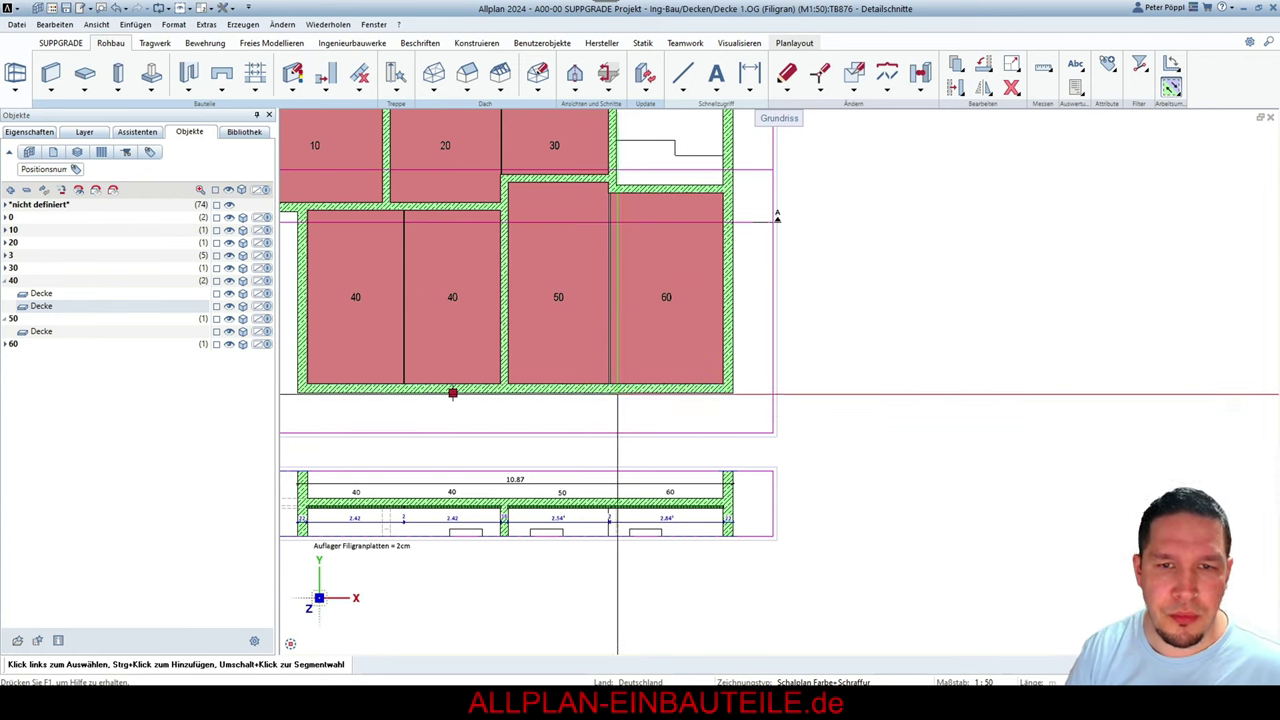
Switch to the plan layout and acknowledge the notice about automatic updating of views and sections, suppressing it until the program ends
middle_click_drag(622, 400, 786, 458)
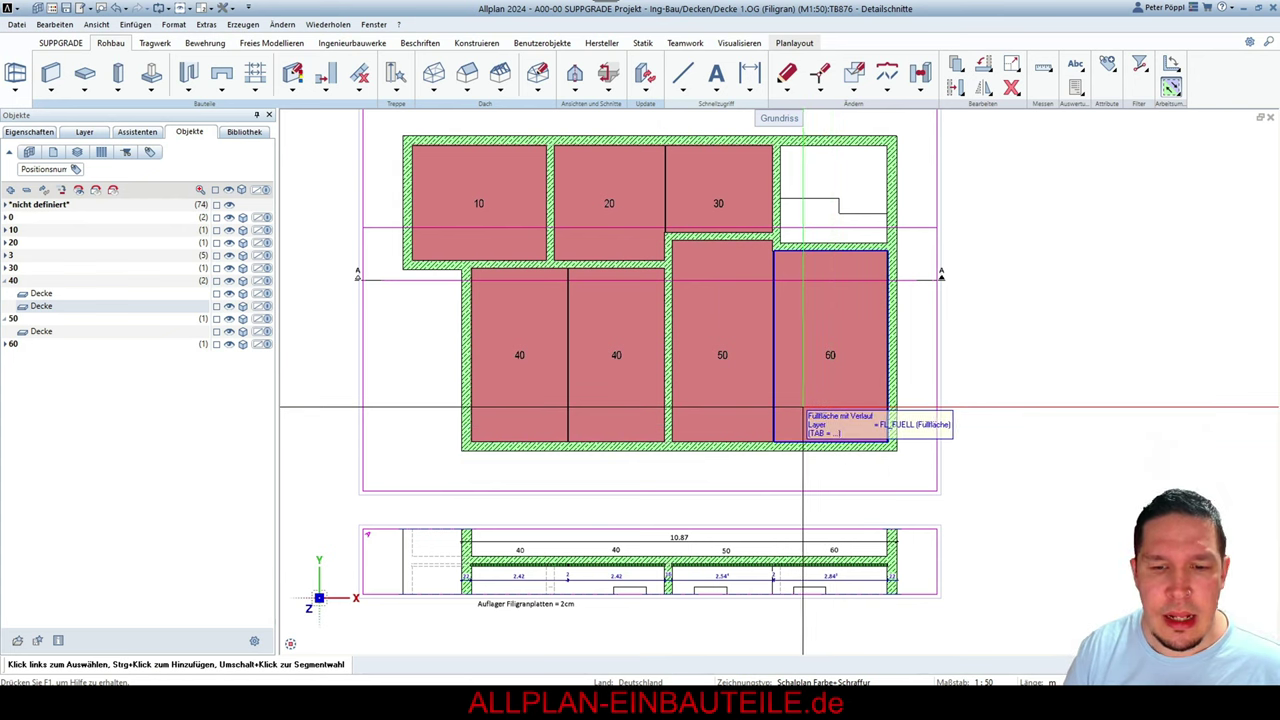
left_click(792, 45)
left_click(602, 410)
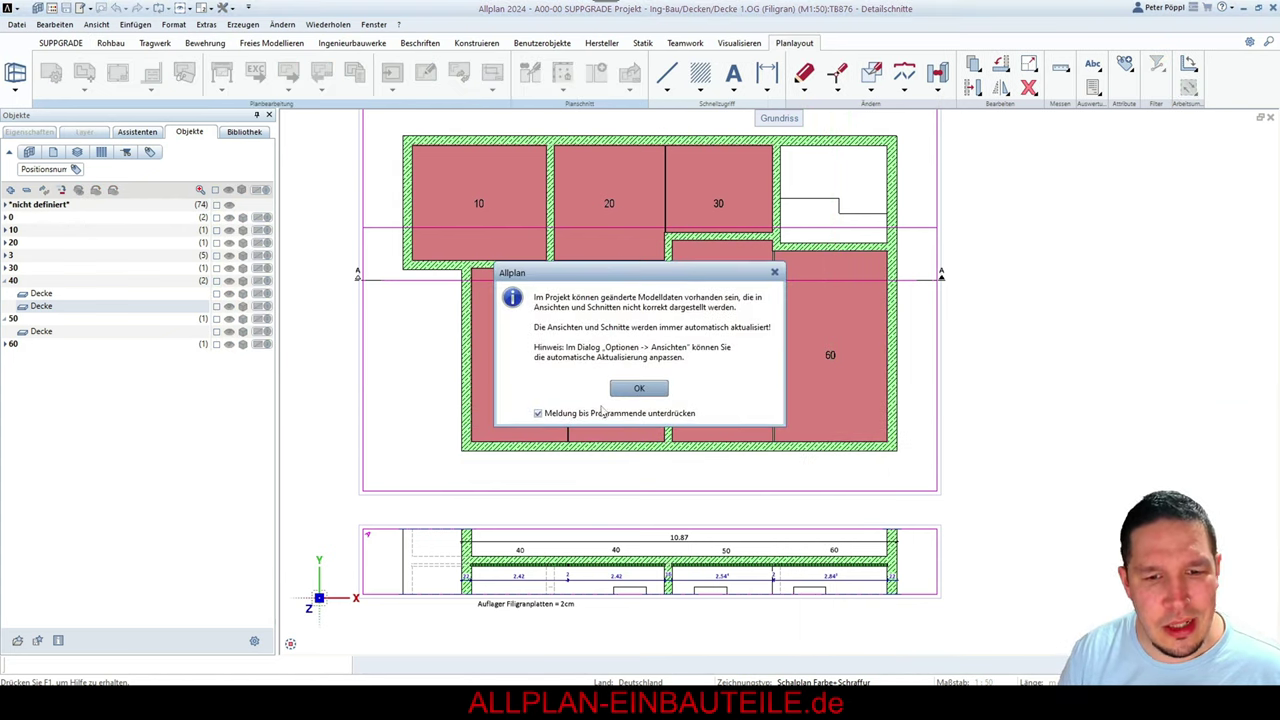
left_click(645, 389)
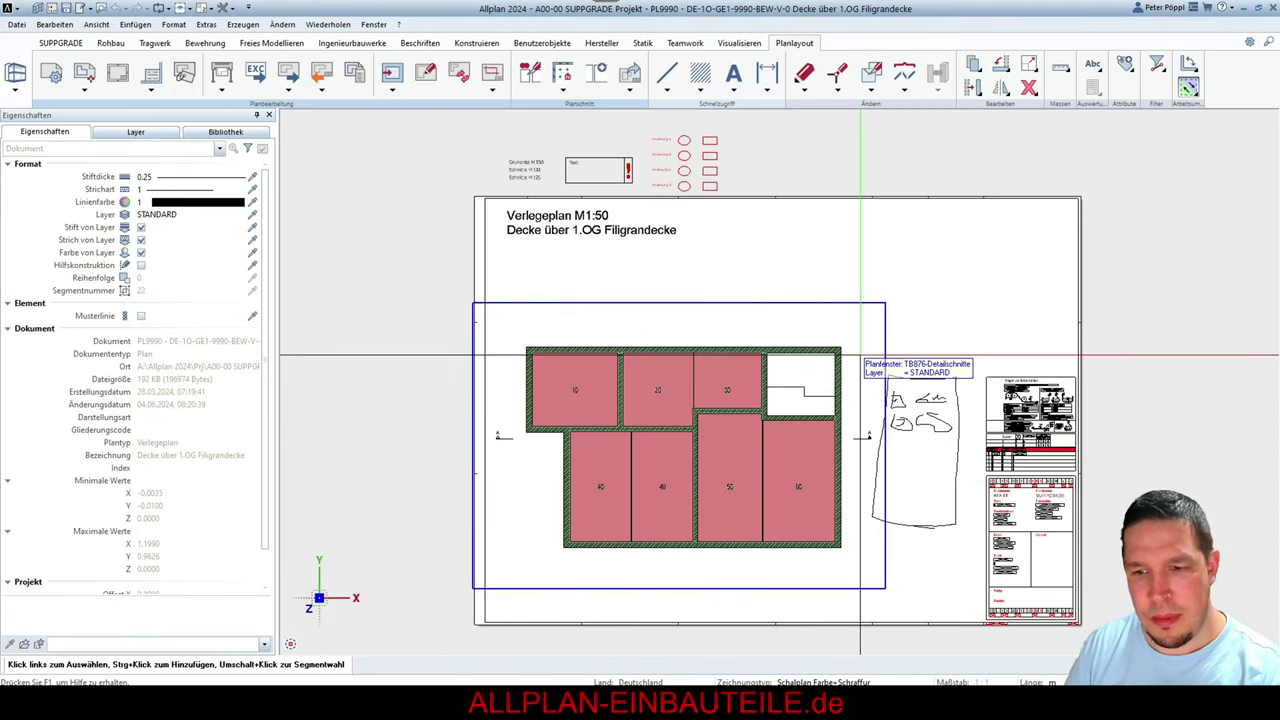
Delete the freehand sketch and the TB876-Detailschnitte plan window from the layout sheet
key("Delete")
mouse_move(897, 318)
left_mouse_down()
mouse_move(926, 510)
mouse_move(960, 545)
left_mouse_up()
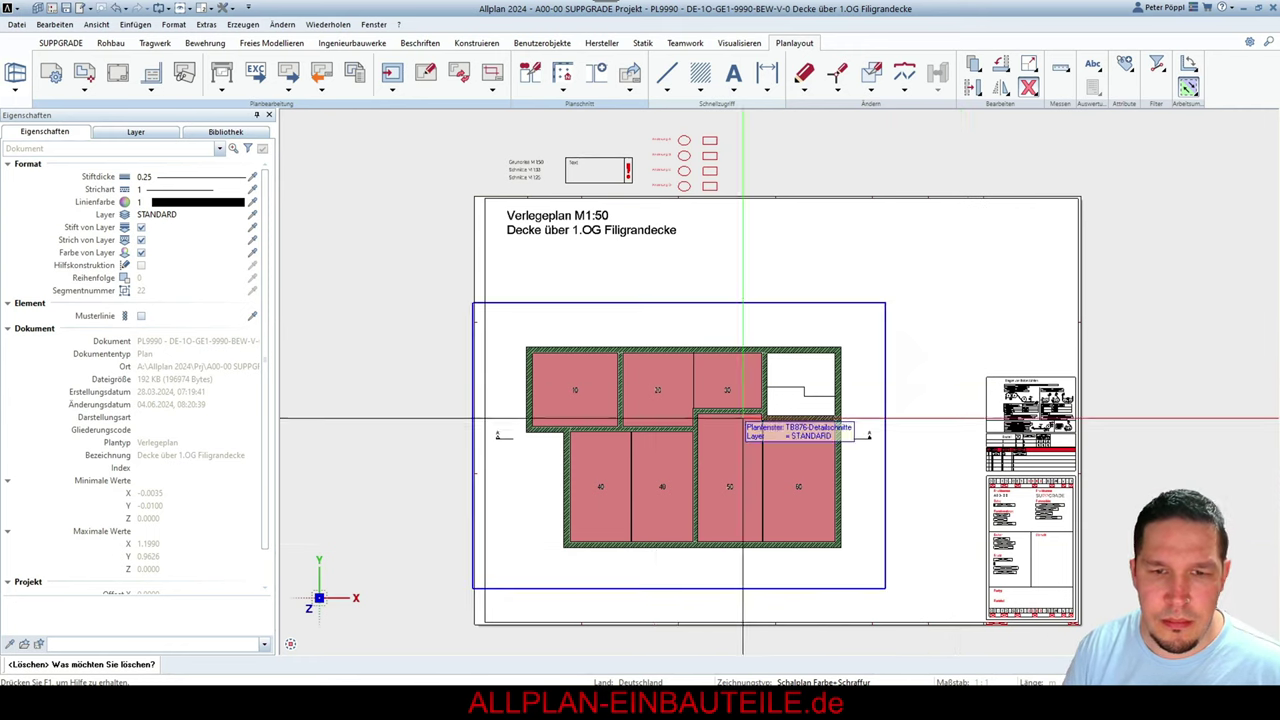
left_click(749, 428)
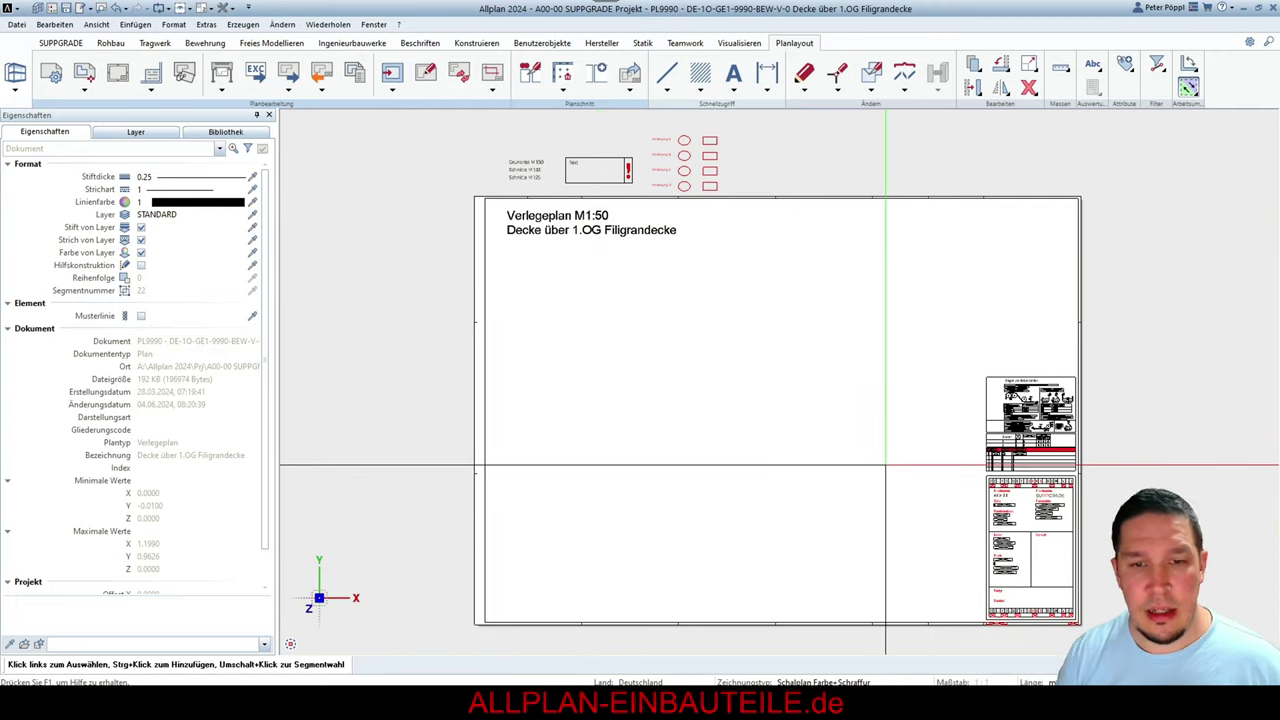
Examine the page setup of the Verlegeplan sheet, including its format and title block options, without changing it
mouse_move(836, 491)
middle_mouse_down()
mouse_move(797, 468)
mouse_move(772, 492)
middle_mouse_up()
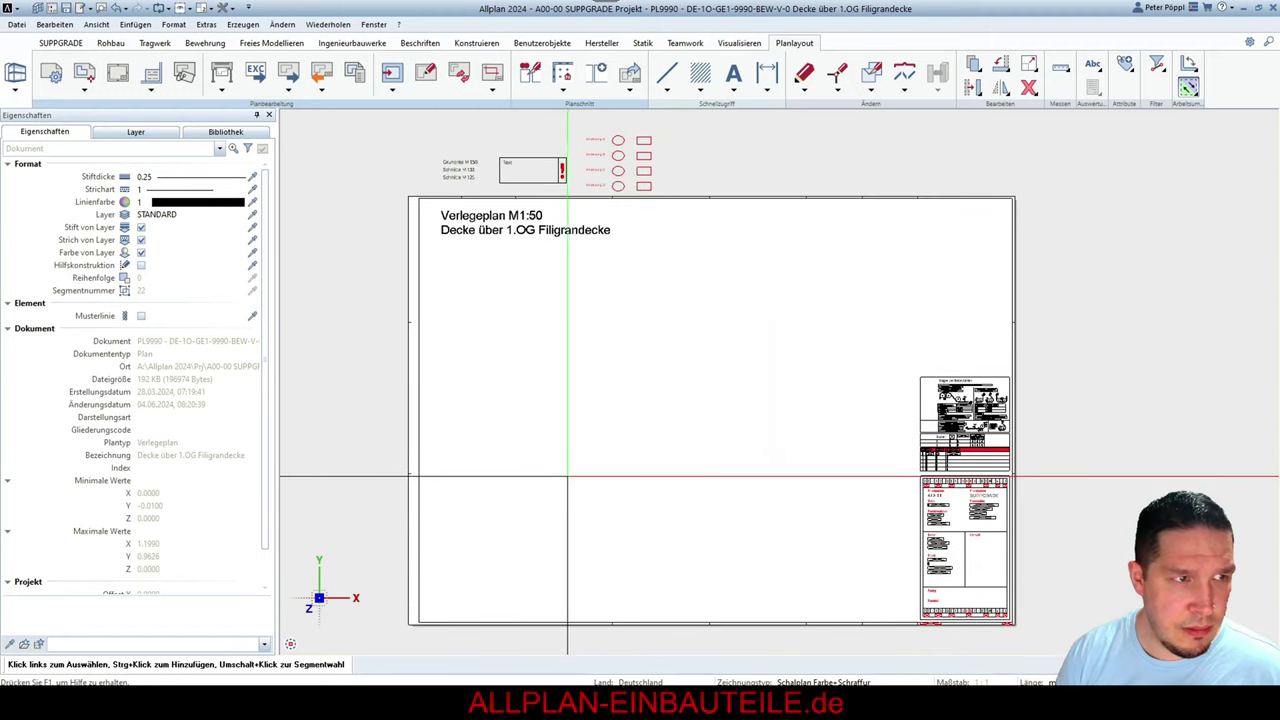
left_click(51, 78)
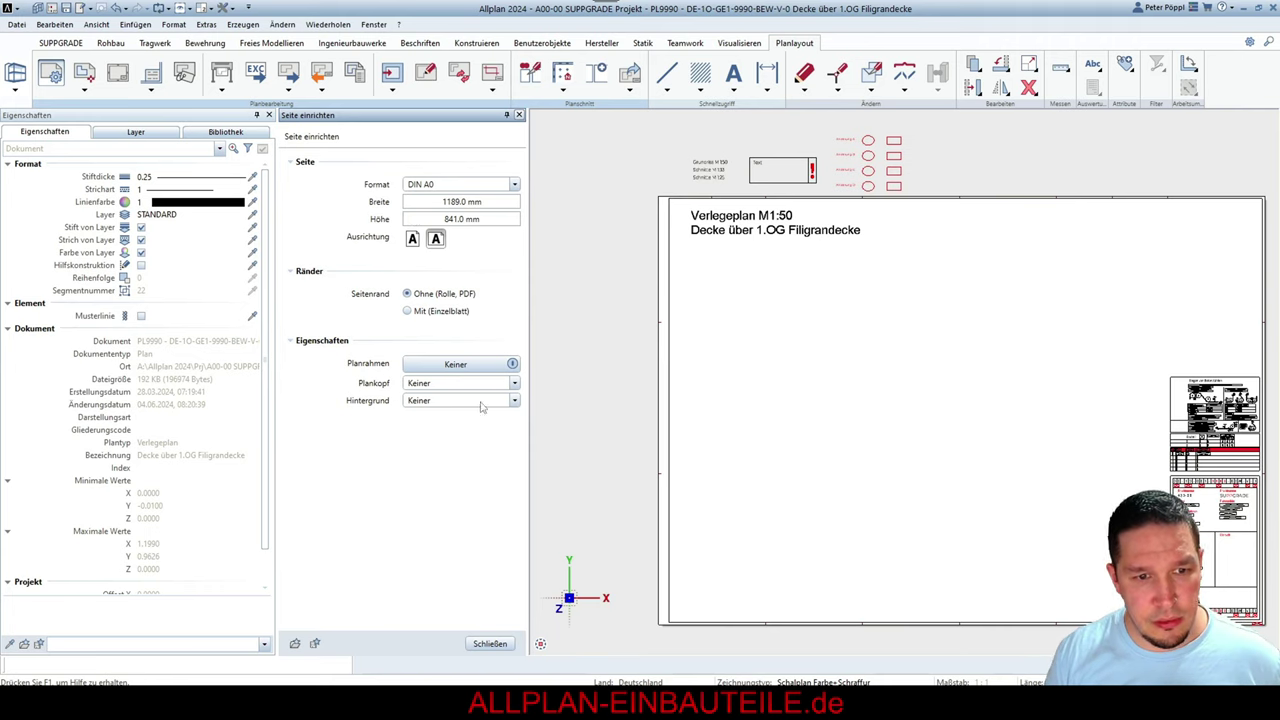
left_click(504, 648)
Set the plan frame format to DIN A0 and extend its width by 190 mm to 1379.0 mm, without placing the frame
left_click(121, 80)
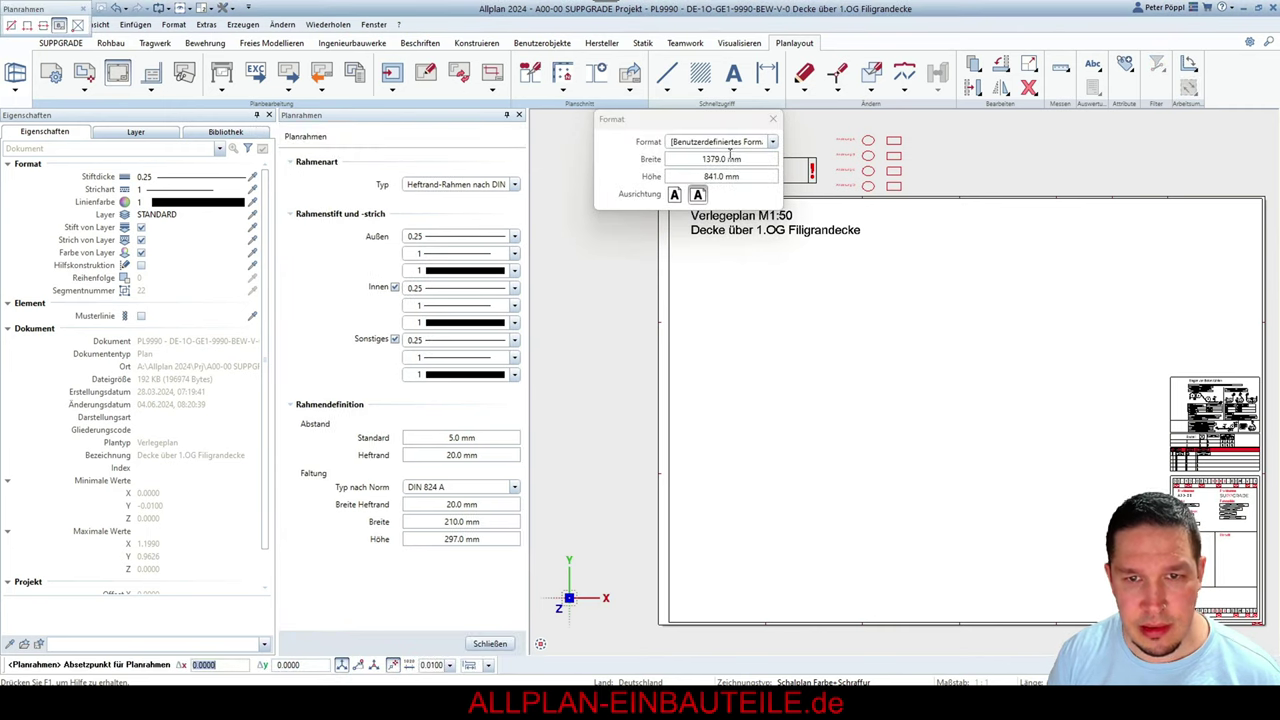
left_click(773, 142)
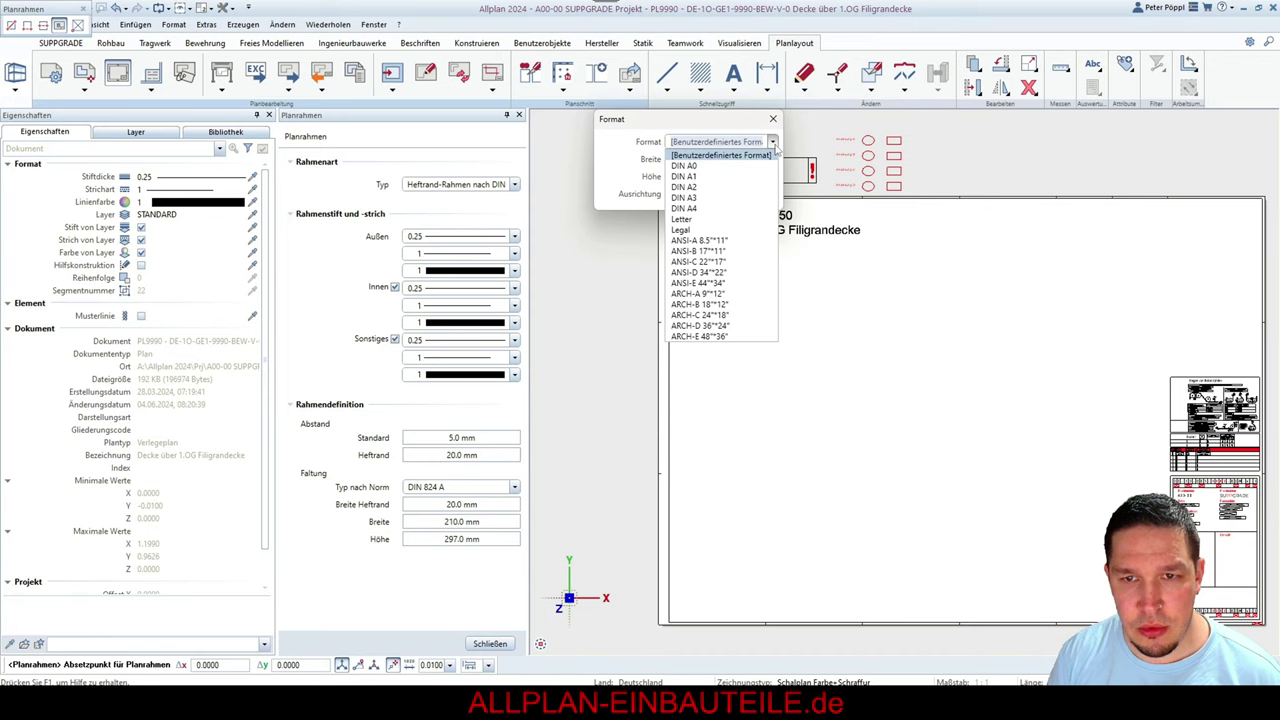
left_click(716, 169)
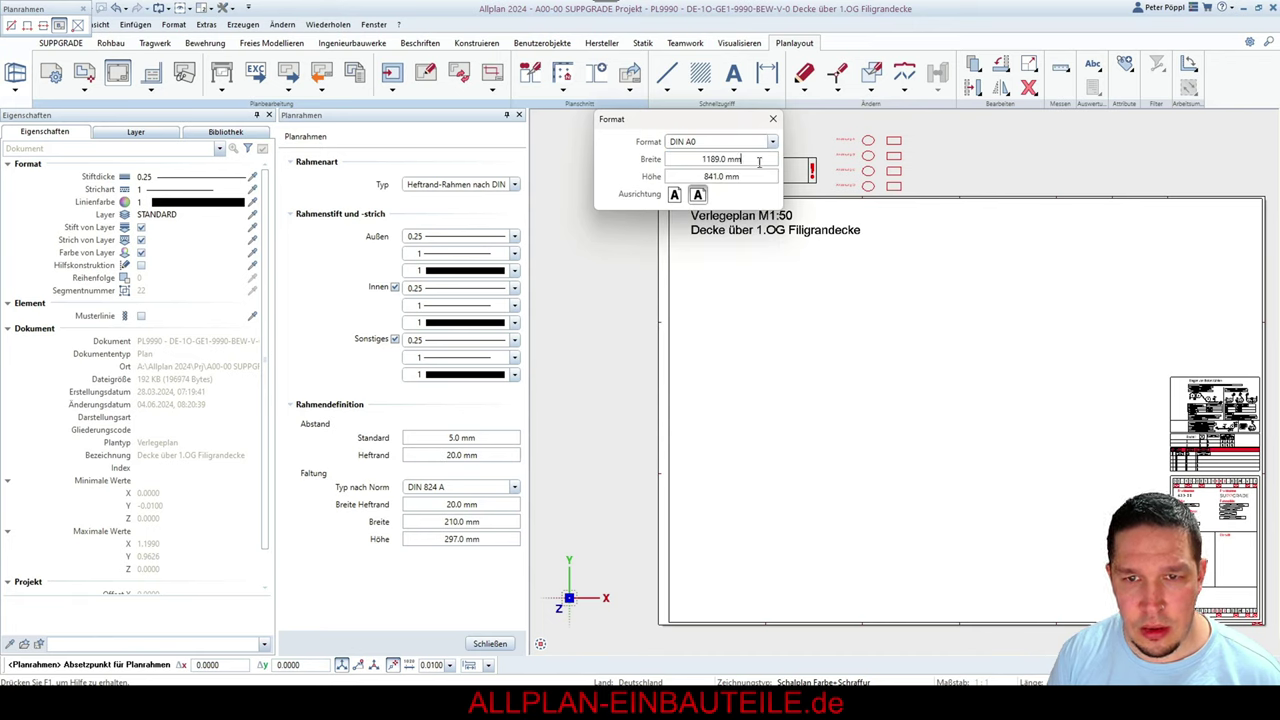
left_click(759, 162)
left_click(759, 162)
type("+190")
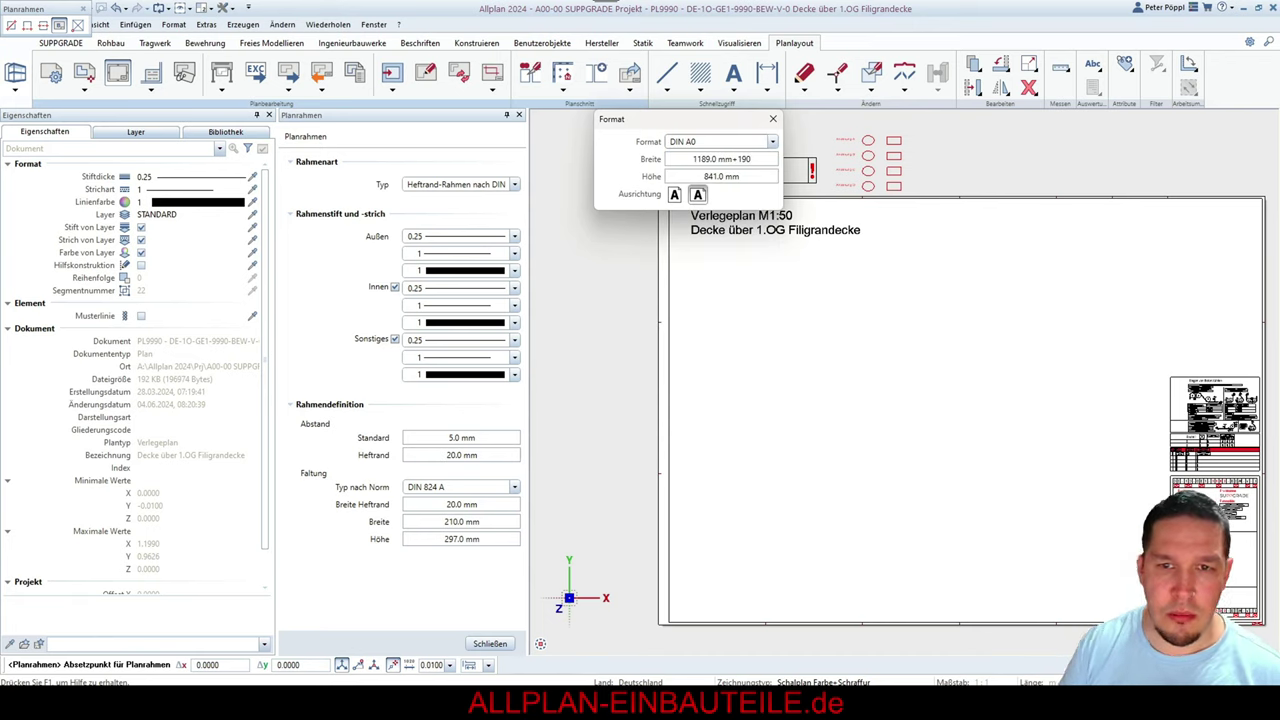
key("Return")
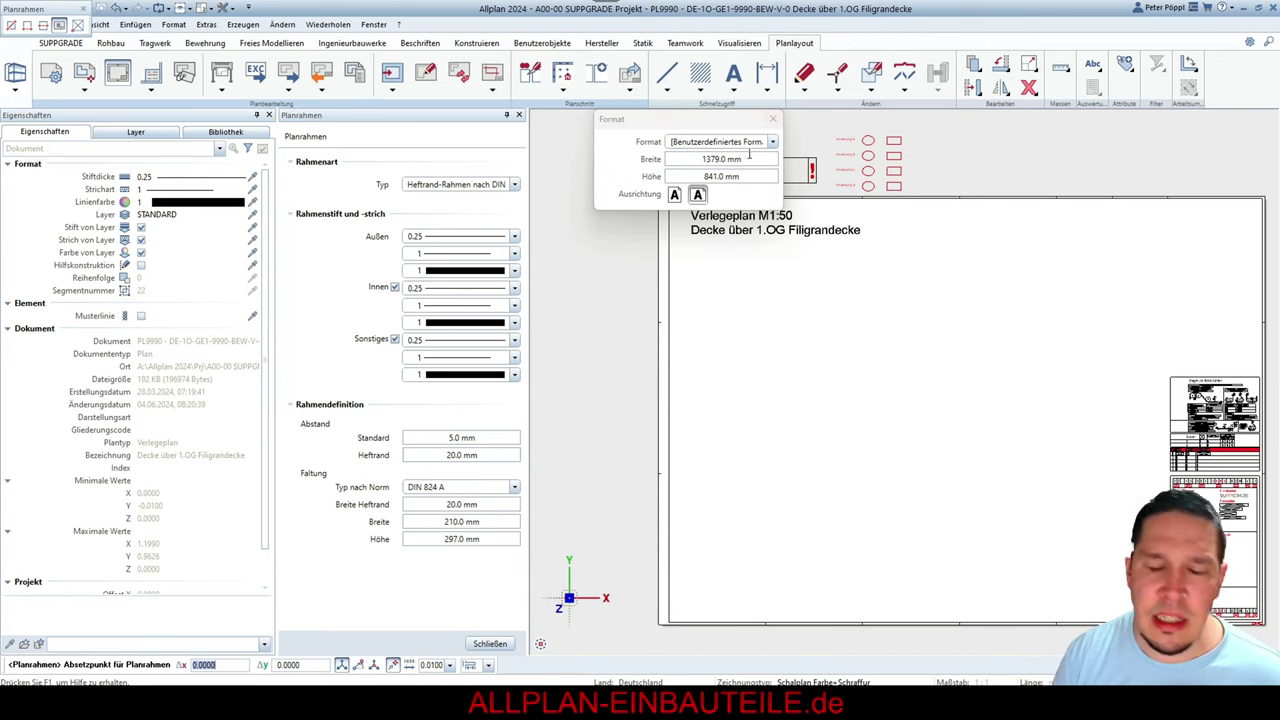
left_click(773, 120)
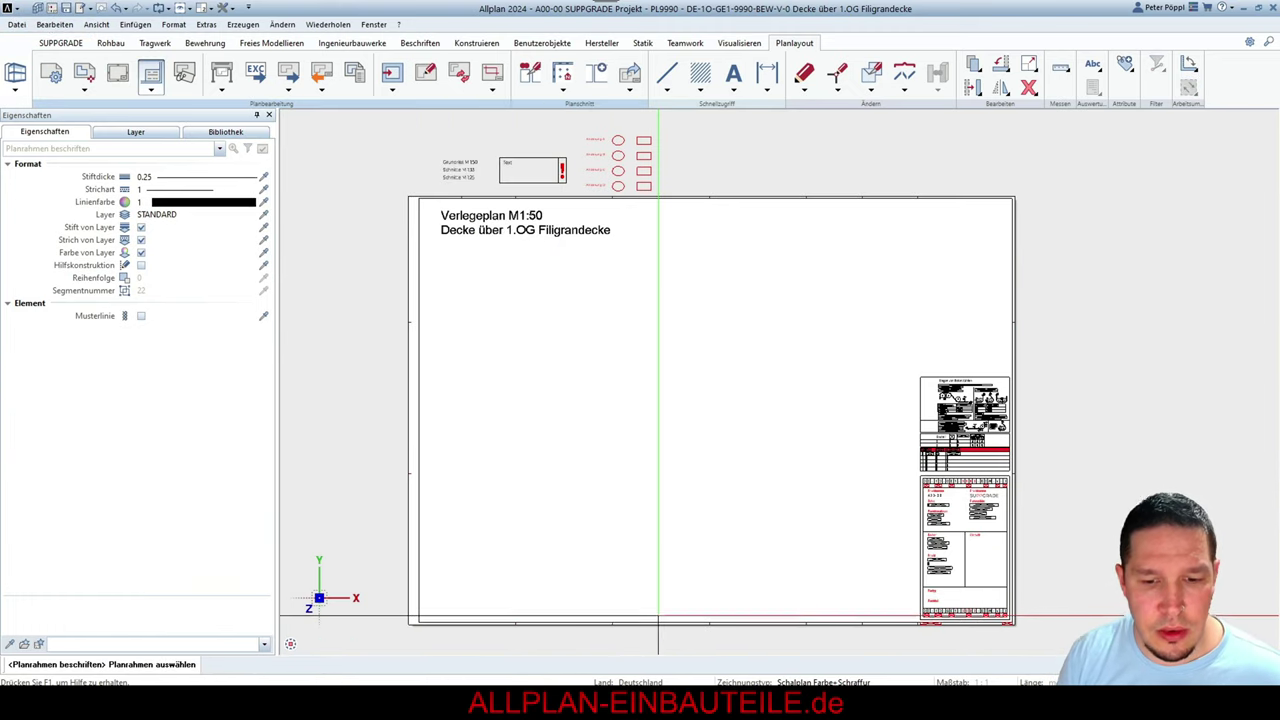
Examine the office title block labels available for the plan frame, previewing SCH A0 in the Planköpfe file
left_click(660, 622)
left_click(459, 233)
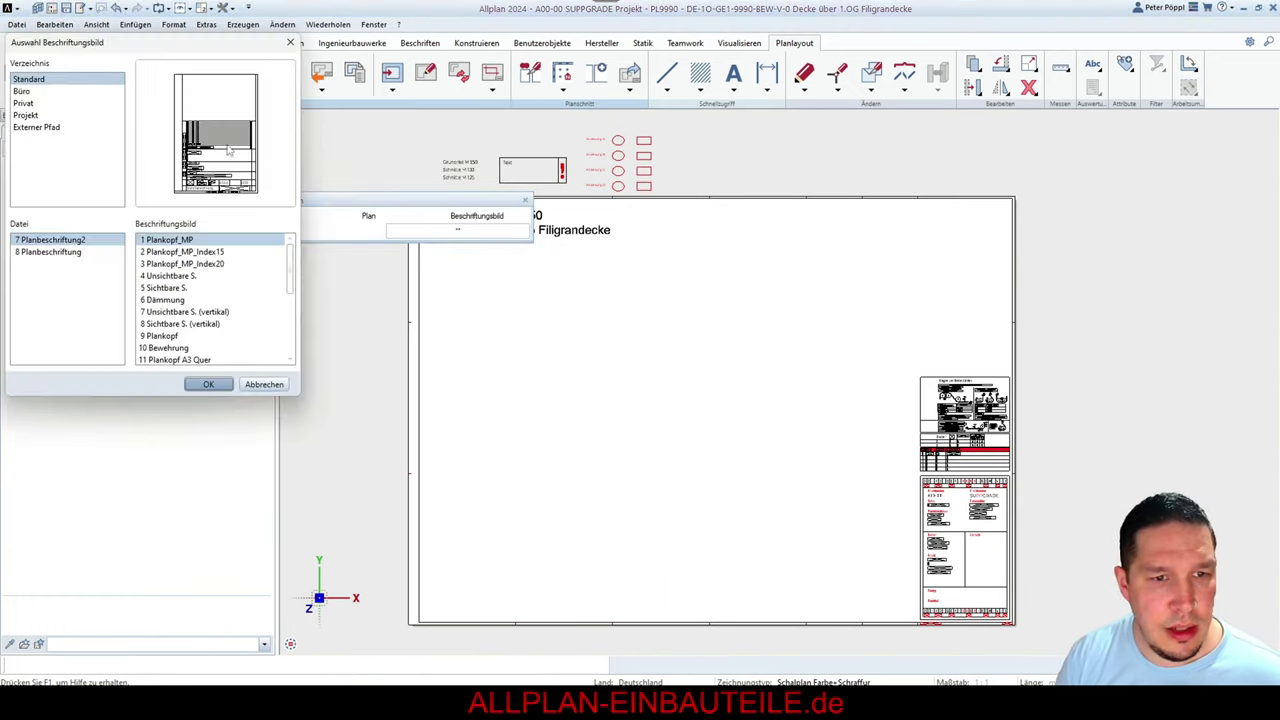
left_click(38, 92)
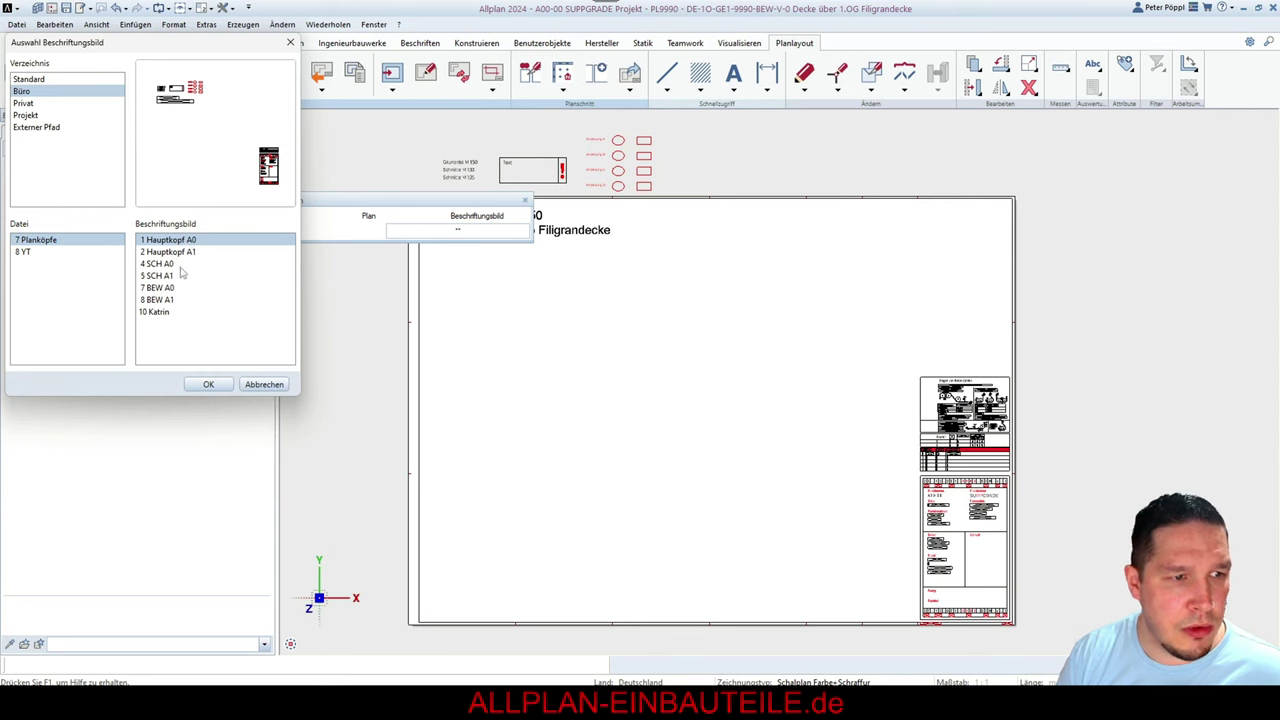
left_click(160, 264)
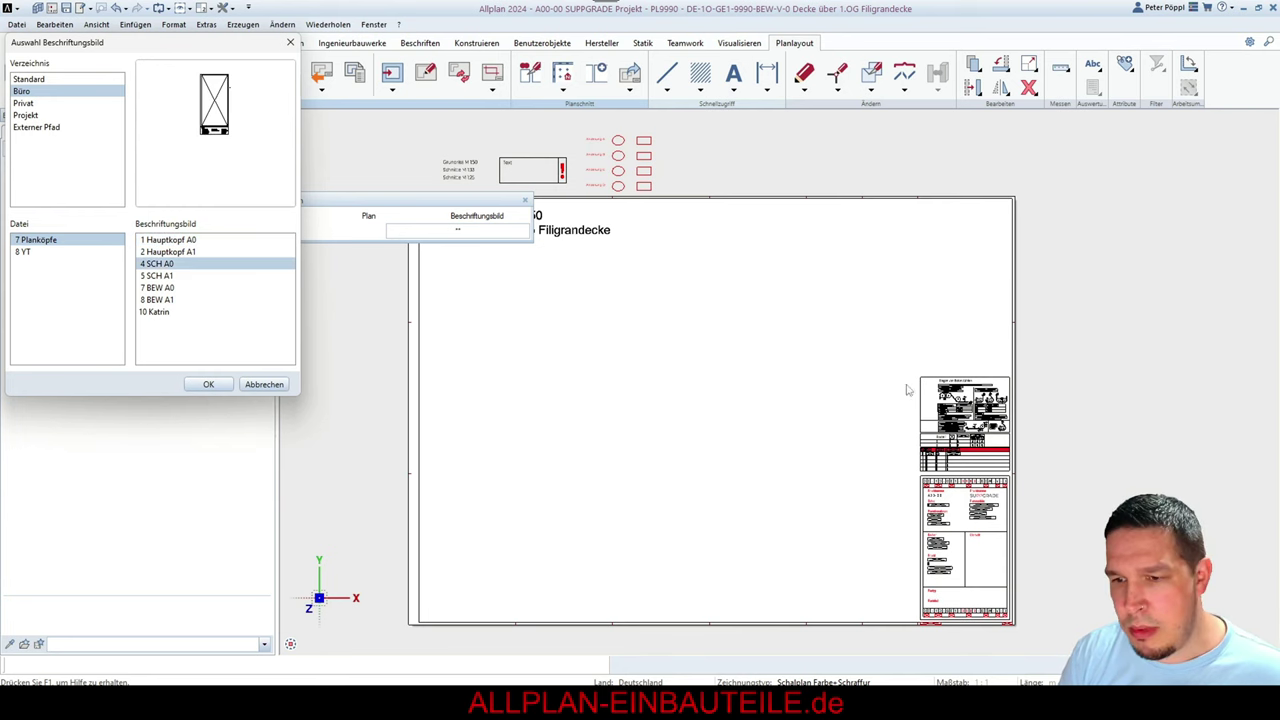
key("Return")
key("Return")
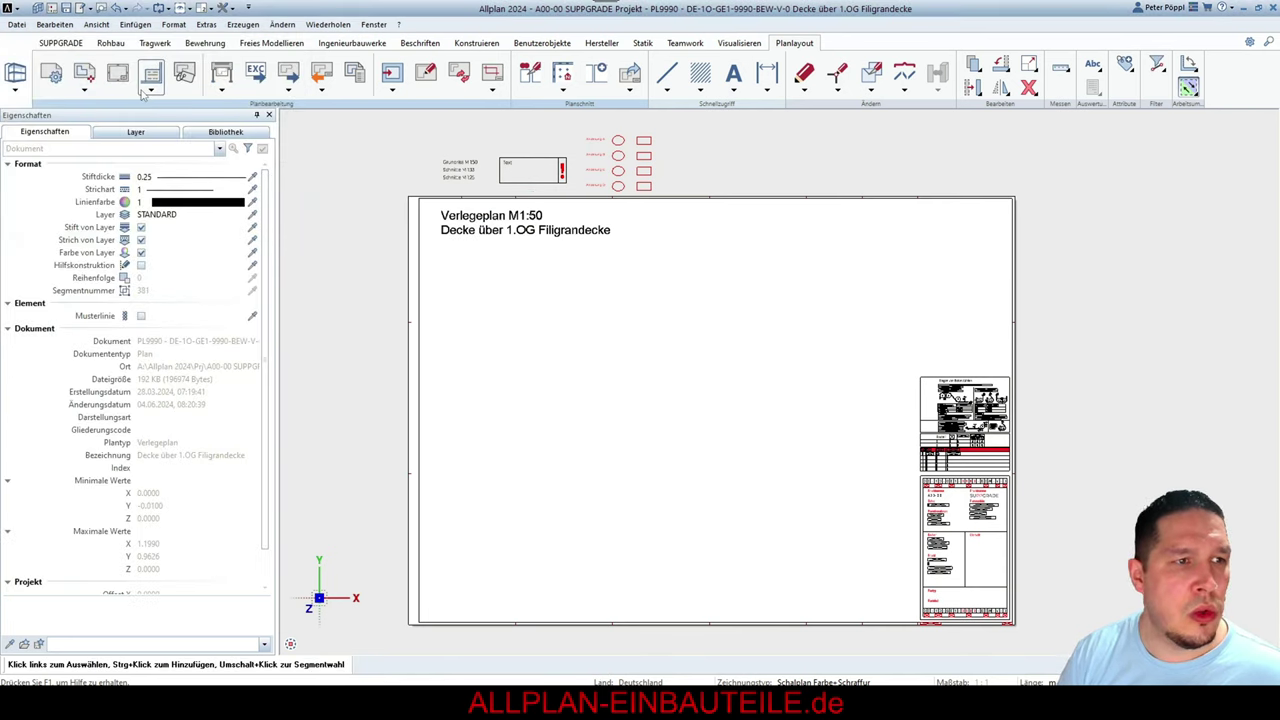
Delete the Biegen von Betonstählen block and the Bauteil table above the revision table on the layout sheet
scroll(1000, 415, "up", 3)
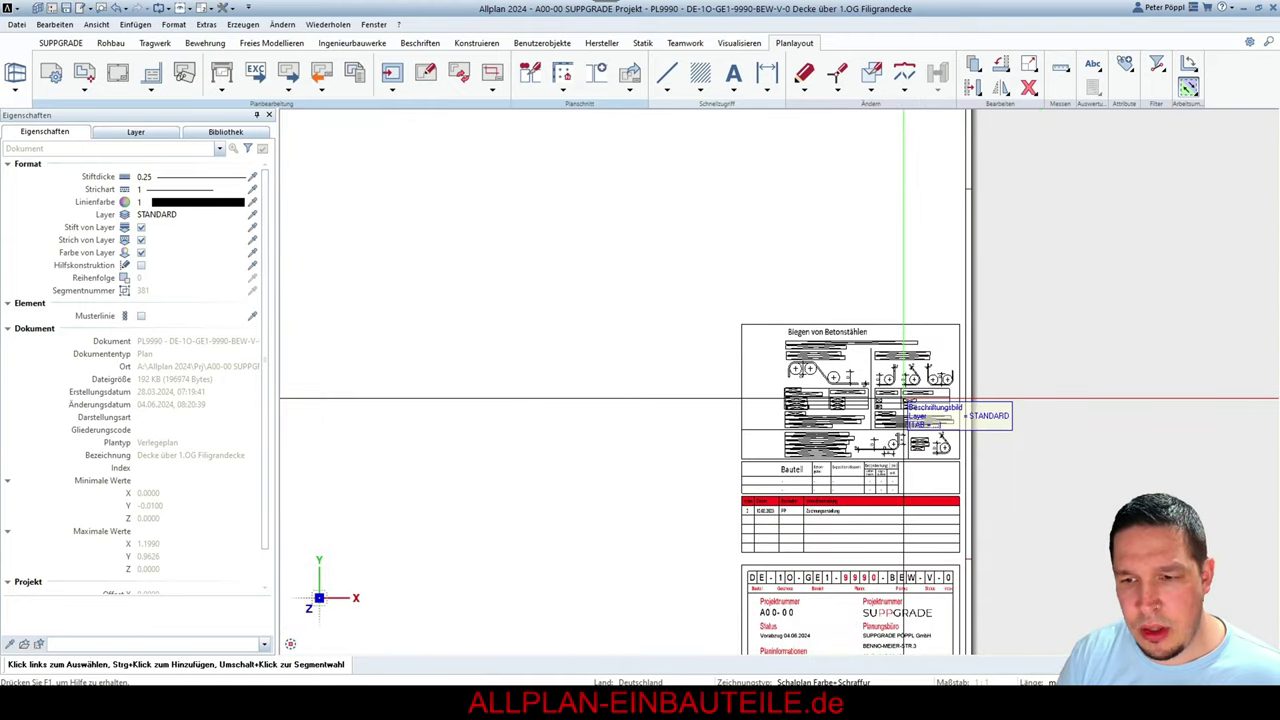
scroll(905, 399, "down", 3)
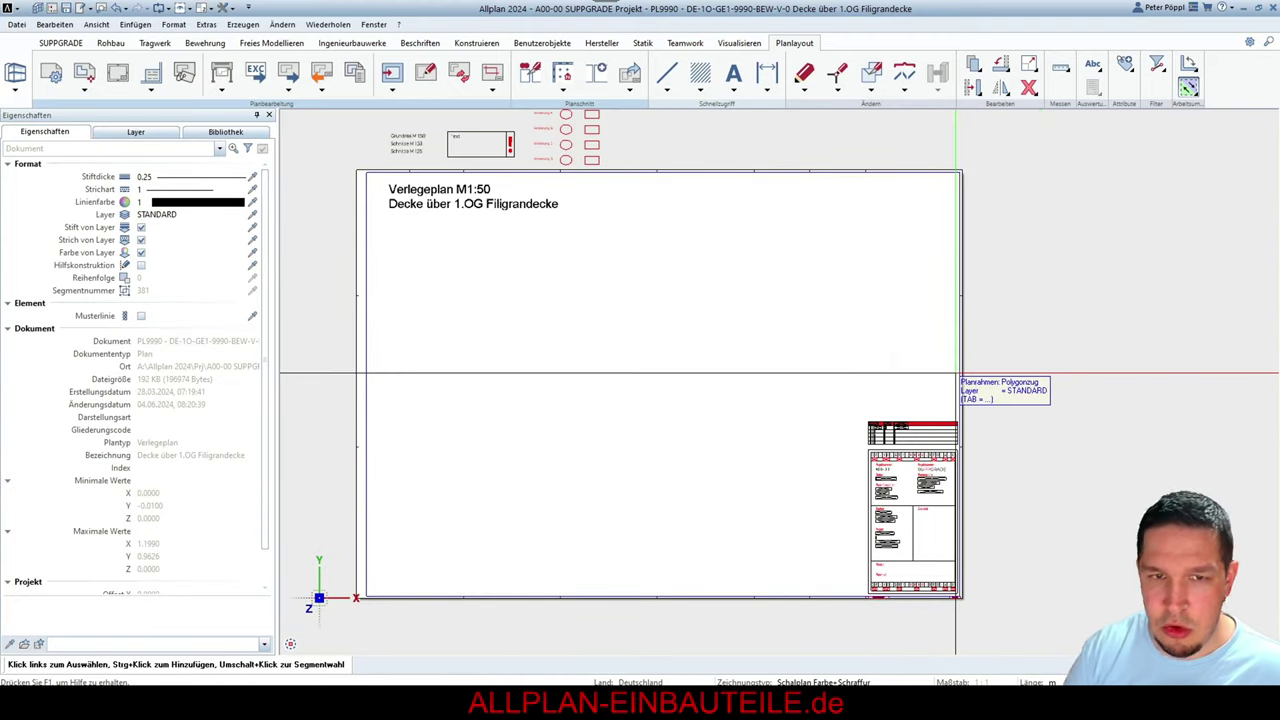
Start a plan element using only drawing file 876 Detailschnitte from Decke 1.OG (Filigran), deselecting the Modell files
left_click(85, 90)
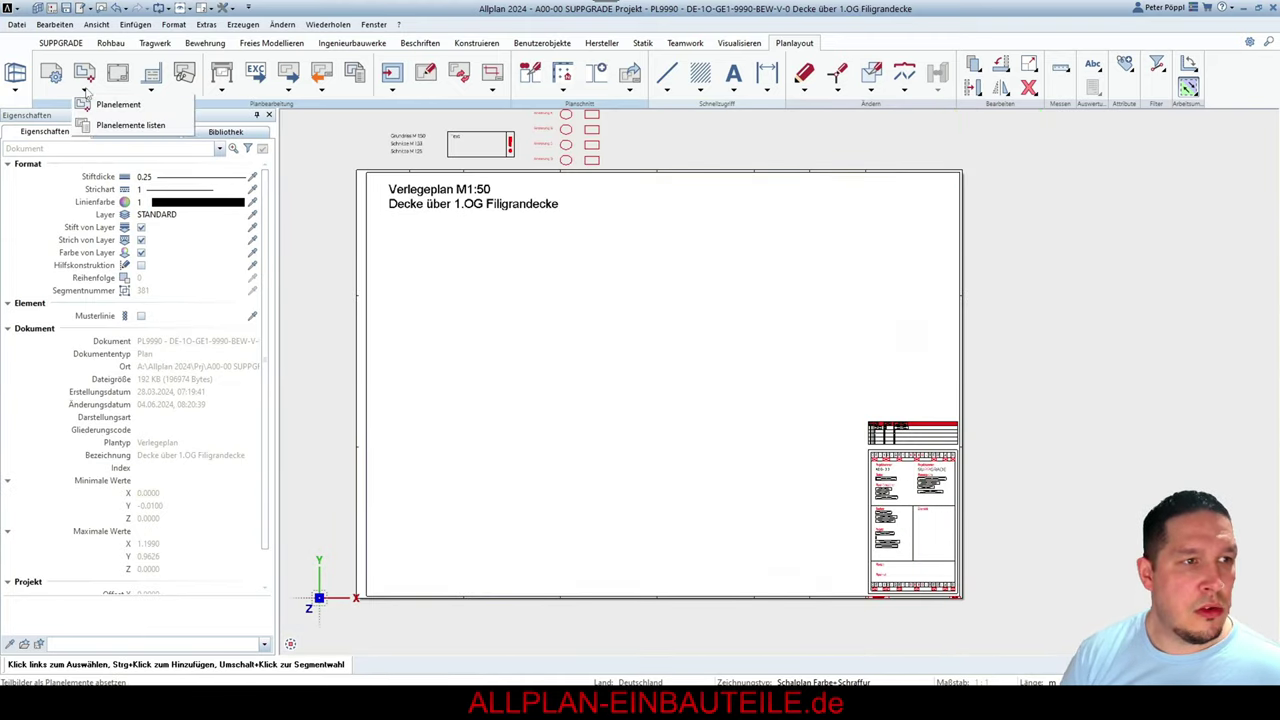
left_click(118, 104)
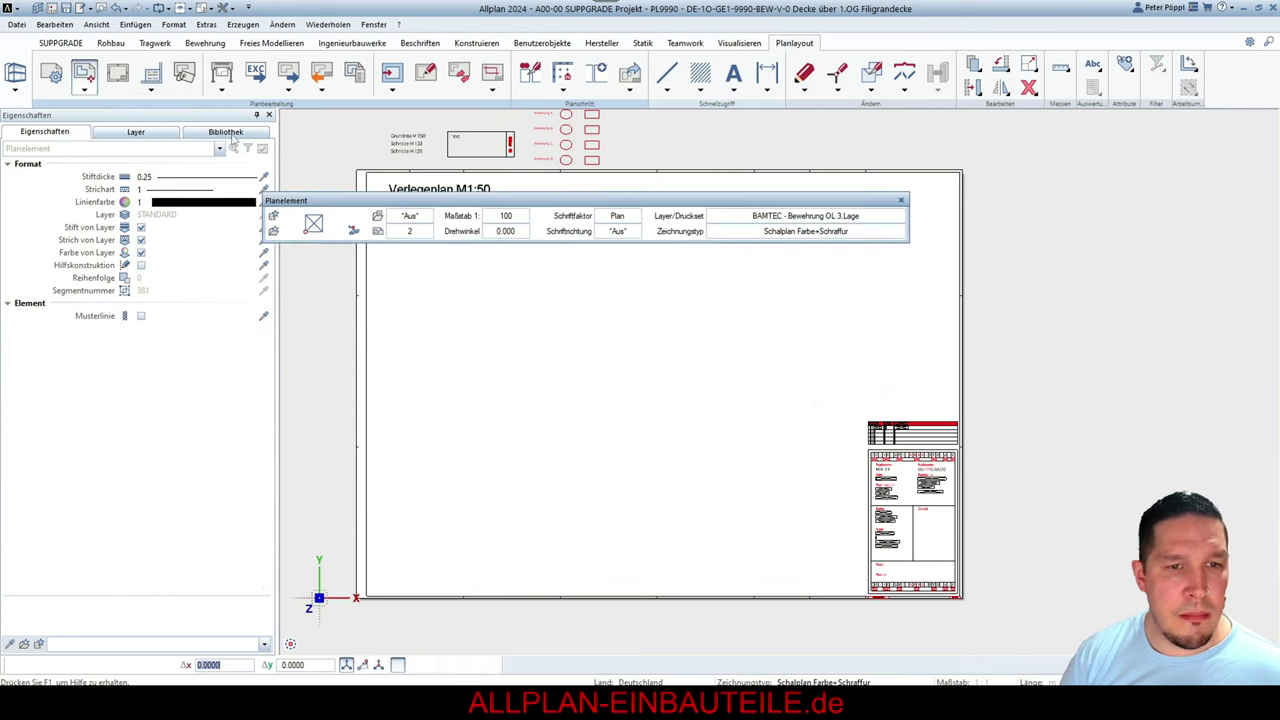
left_click(352, 231)
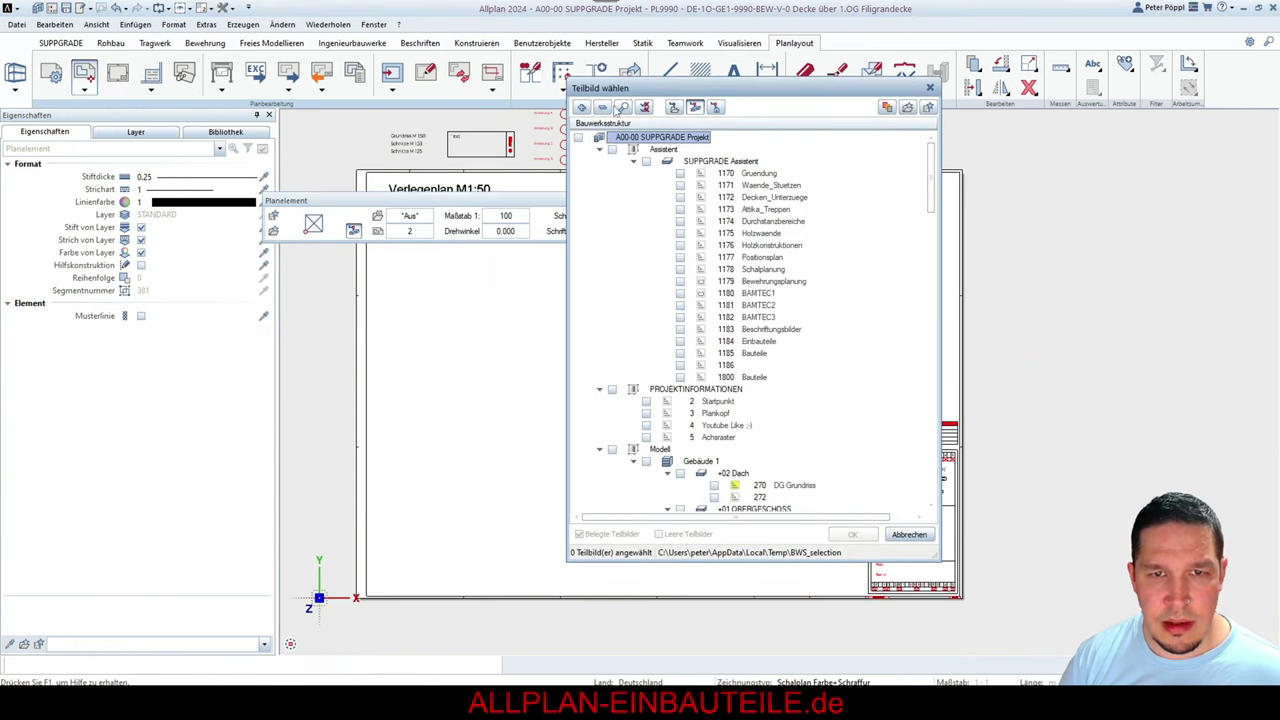
left_click(603, 108)
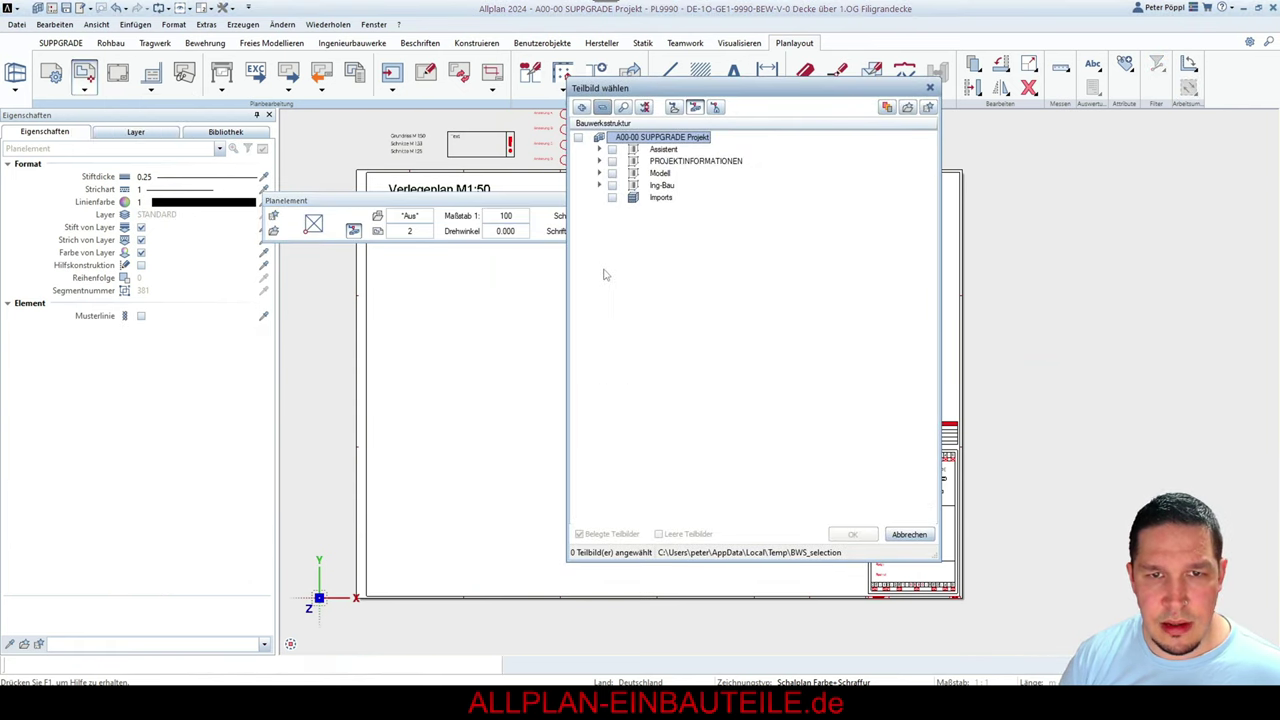
left_click(886, 109)
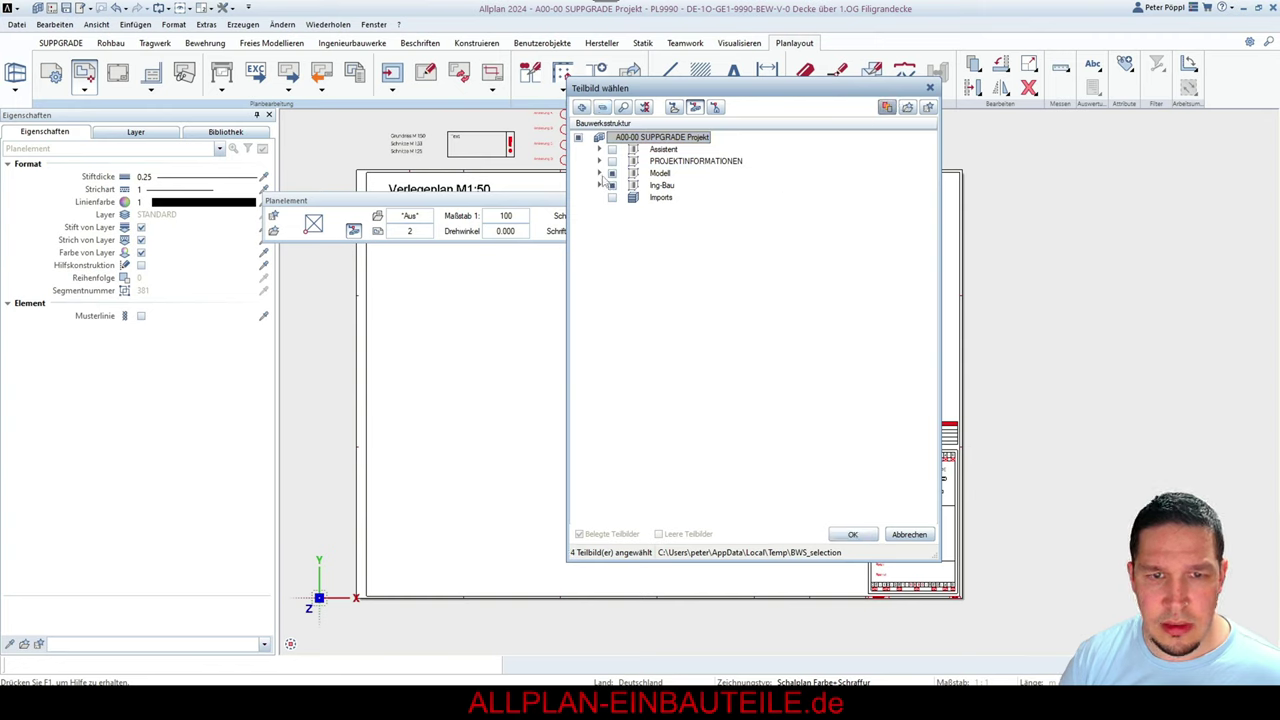
left_click(612, 174)
left_click(612, 174)
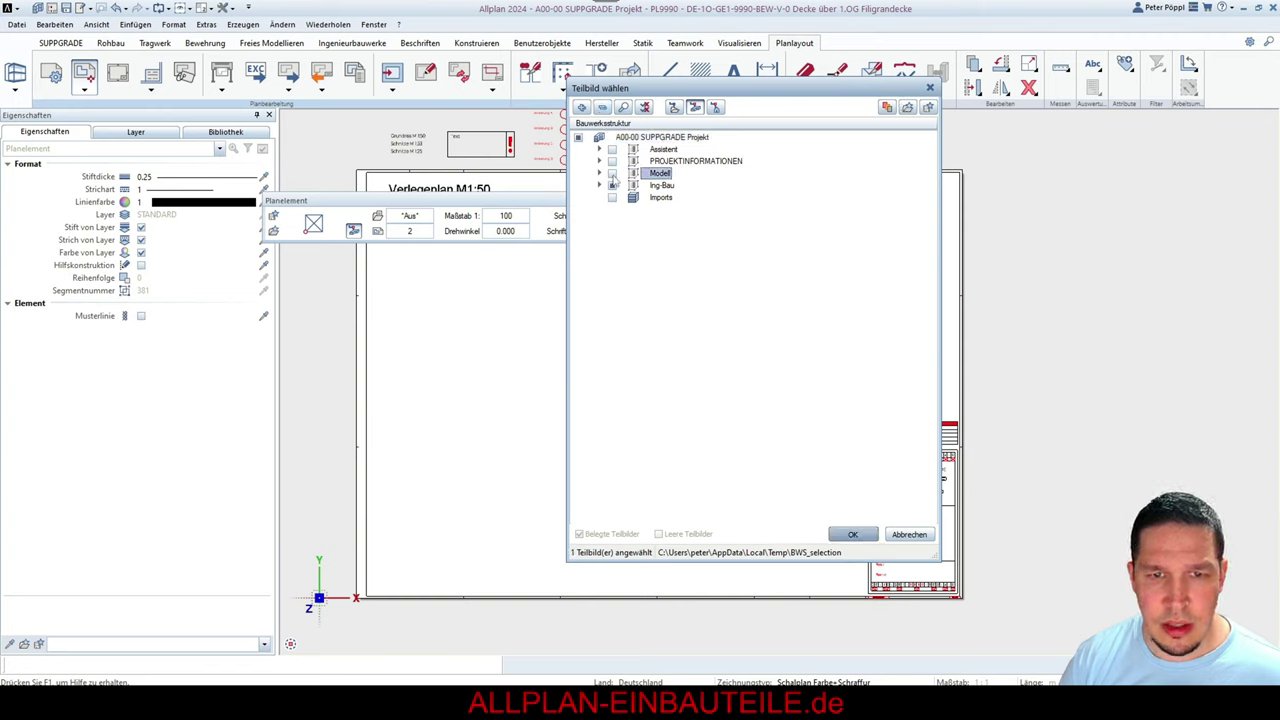
left_click(600, 186)
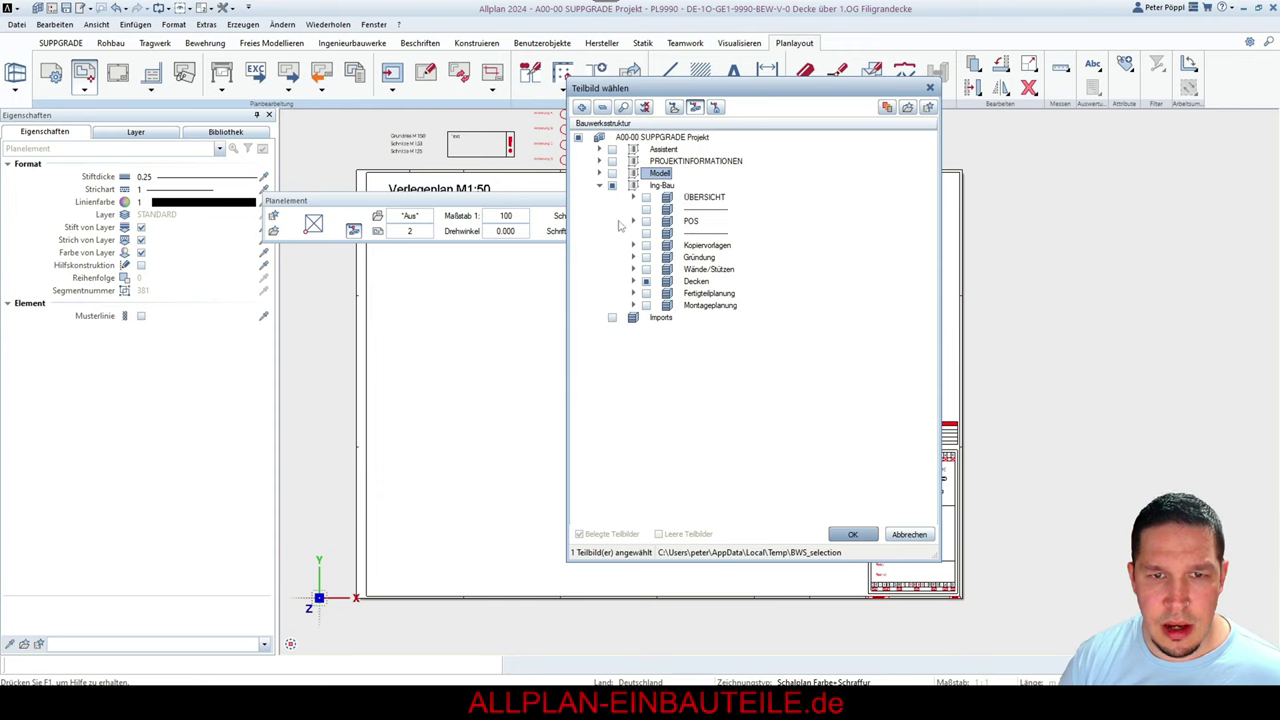
left_click(632, 282)
left_click(668, 293)
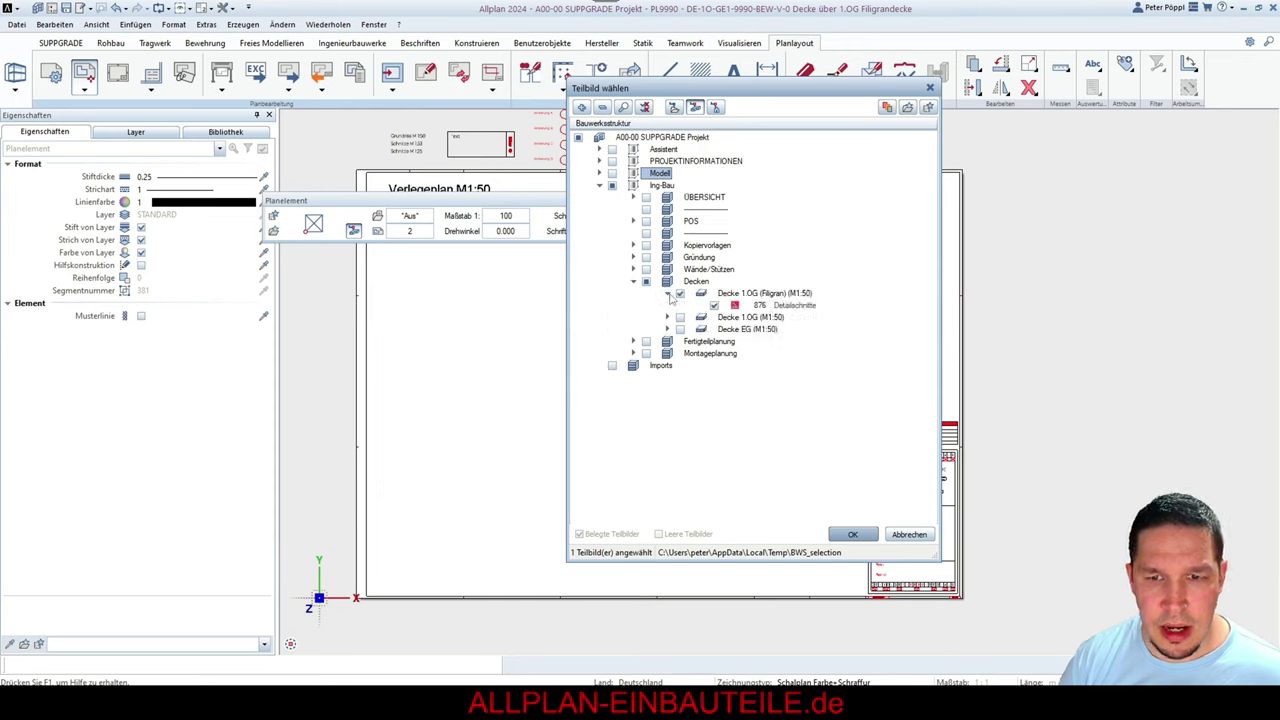
left_click(851, 534)
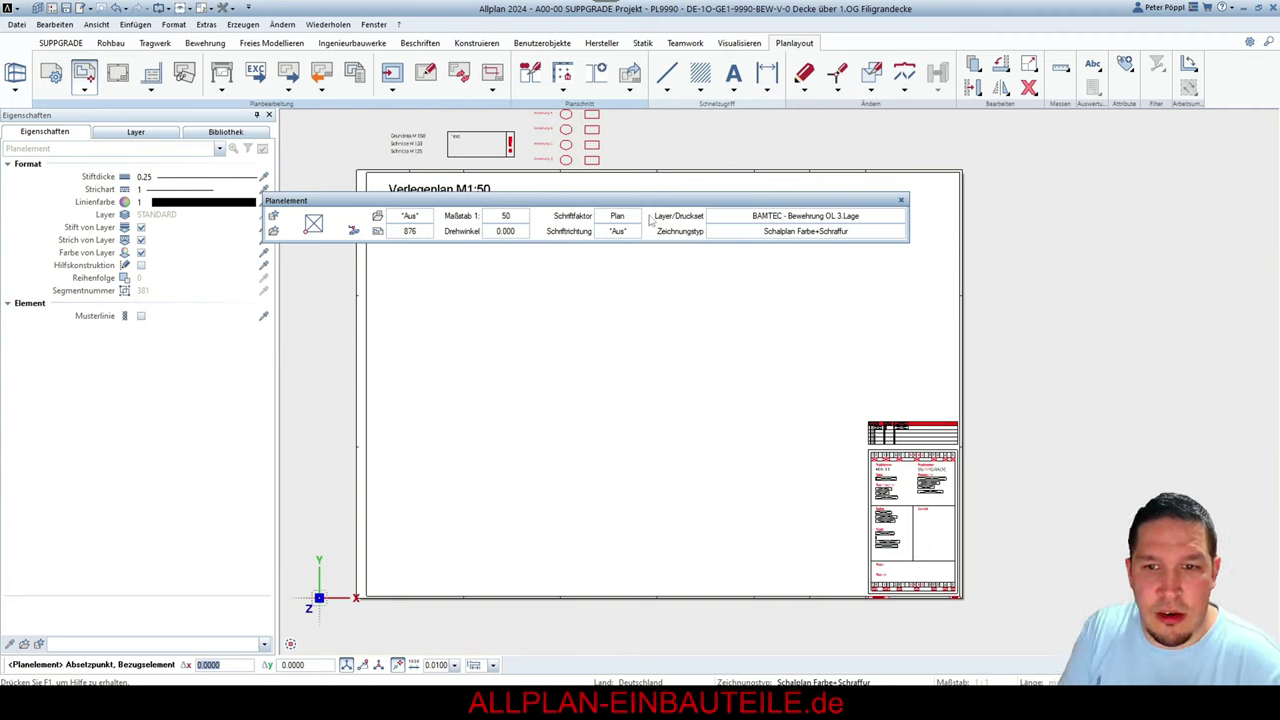
left_click(354, 231)
scroll(750, 300, "down", 10)
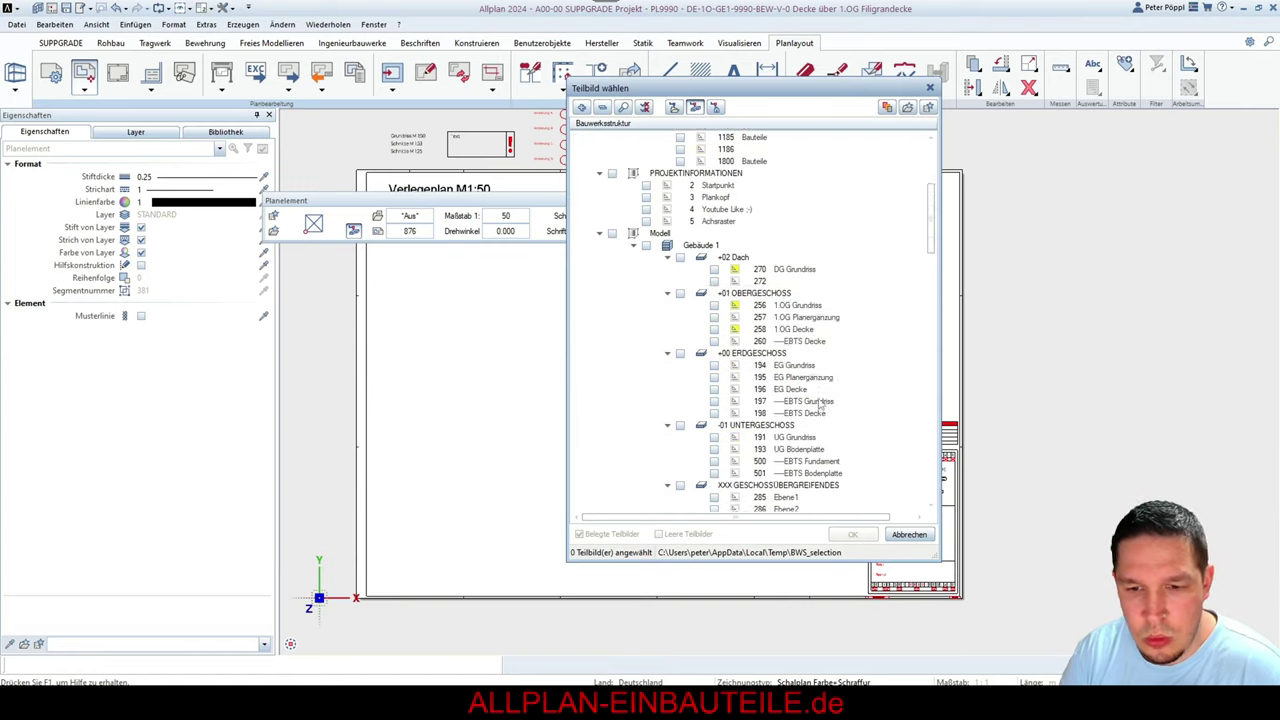
left_click(602, 107)
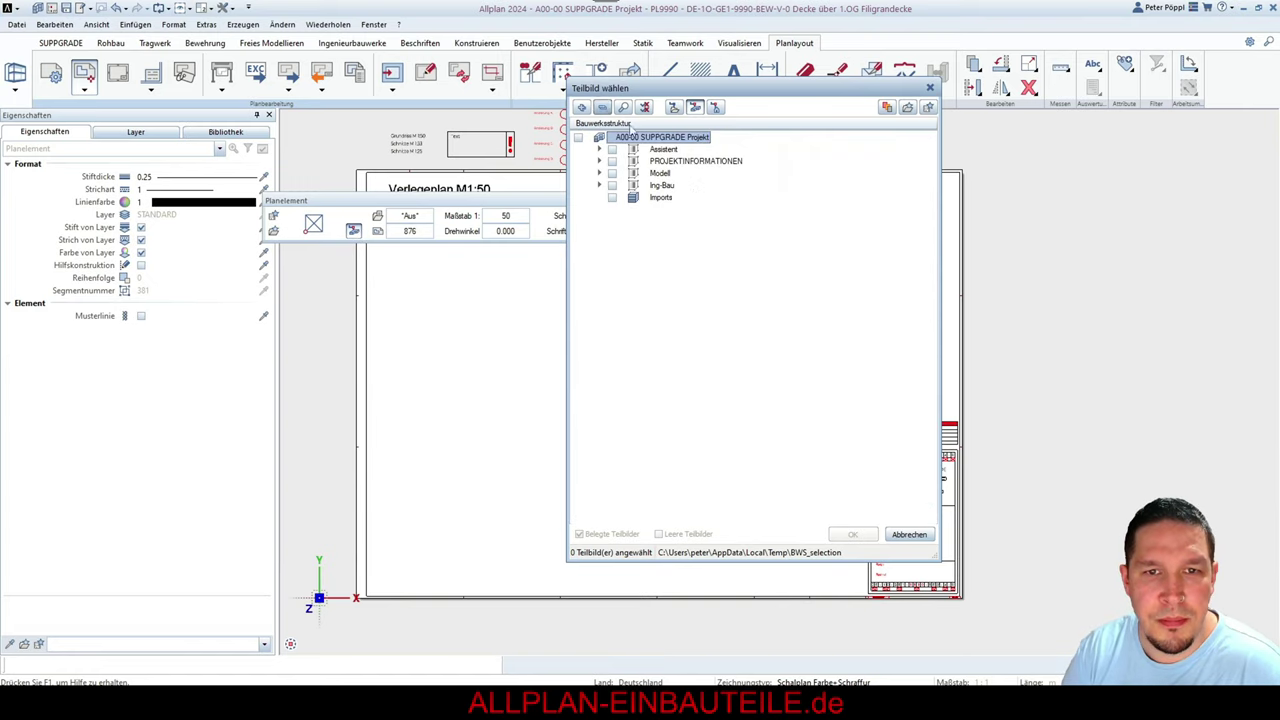
left_click(600, 186)
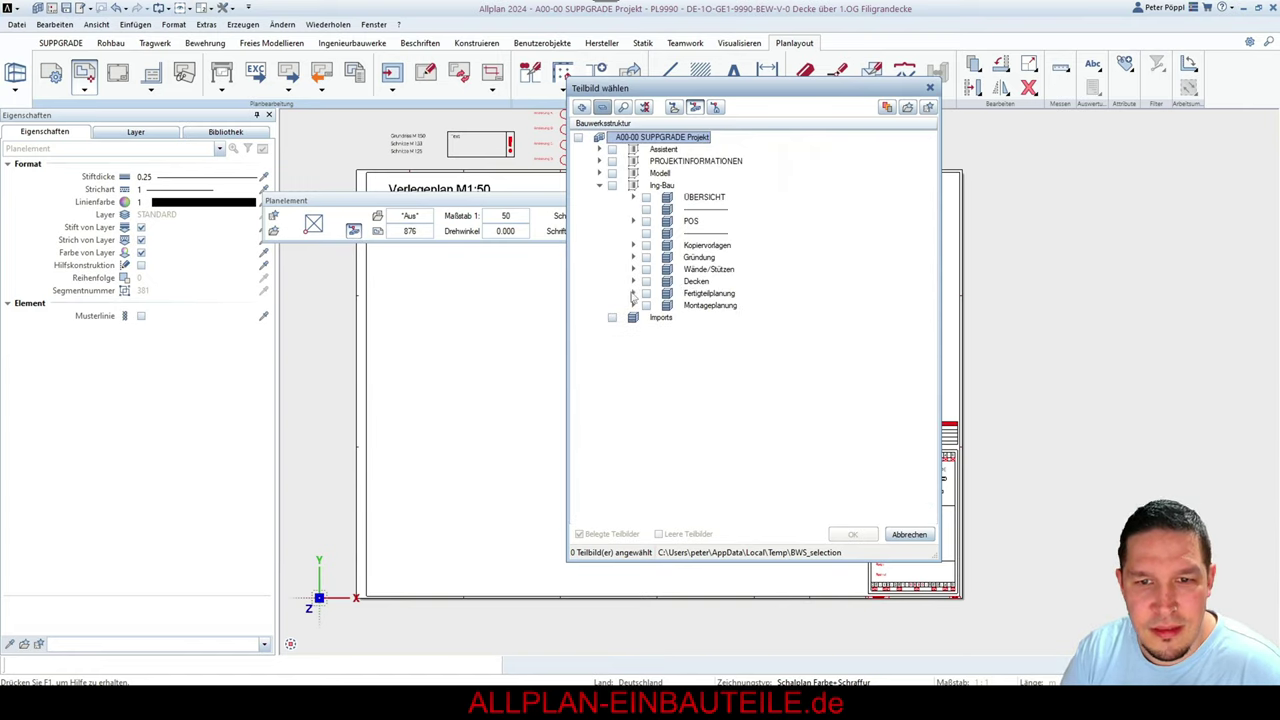
left_click(908, 107)
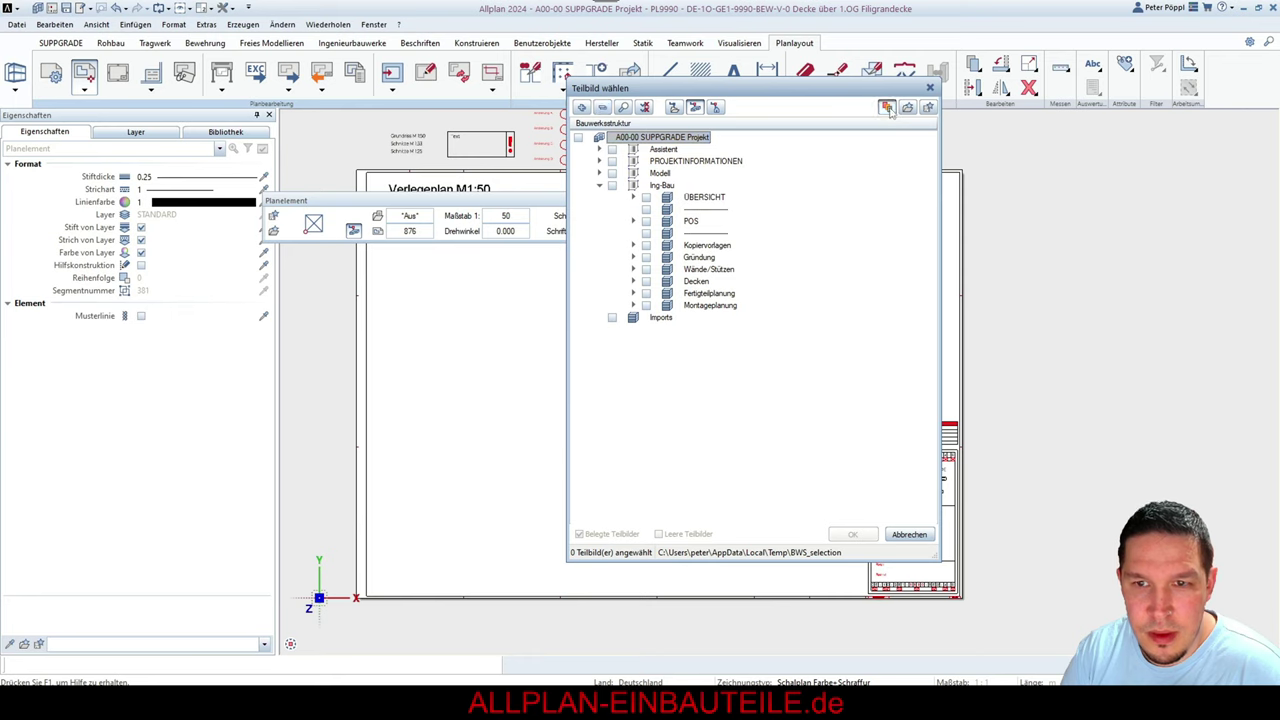
left_click(633, 281)
left_click(667, 293)
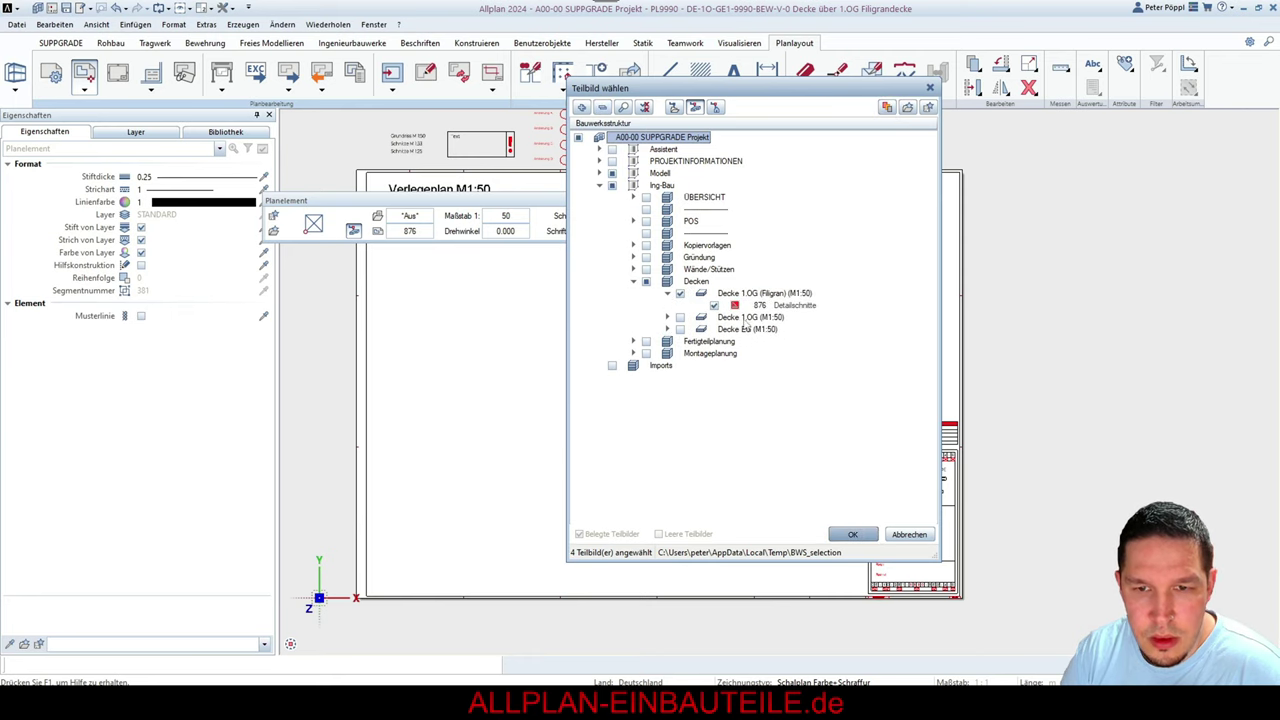
left_click(906, 534)
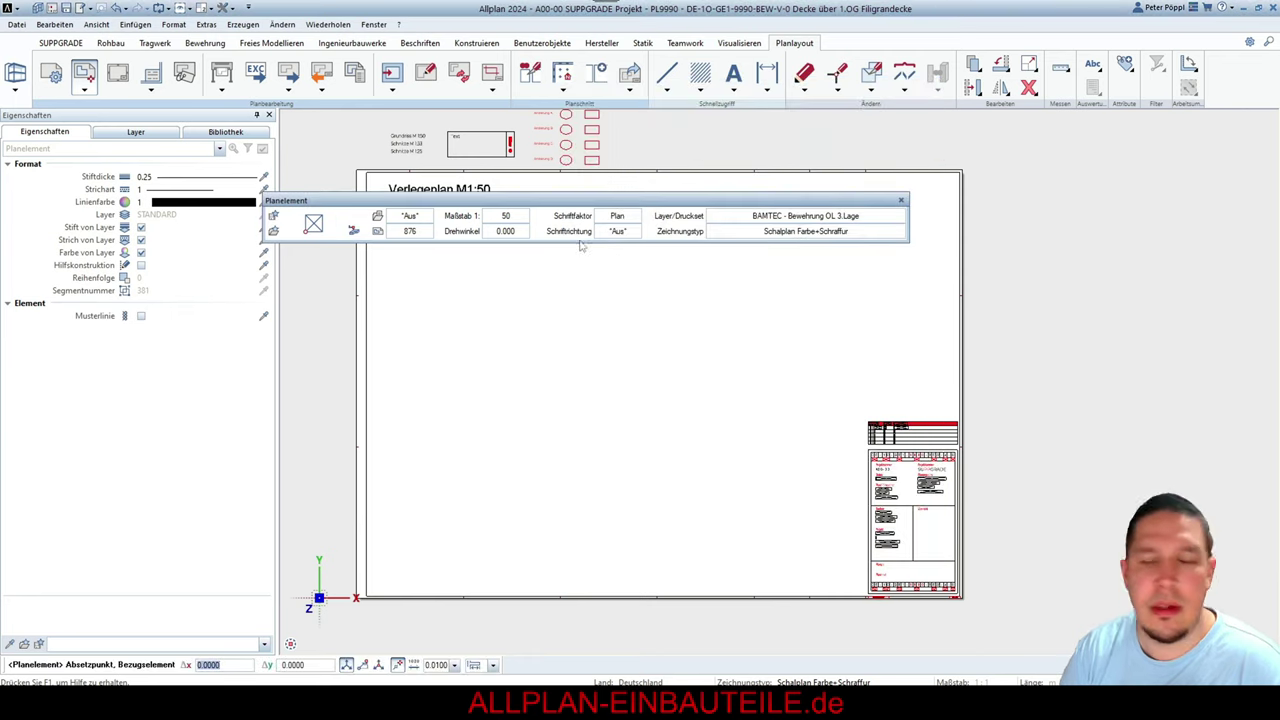
Set the plan element's print set to Schalplan from the INGENIEURBAU group
left_click(800, 231)
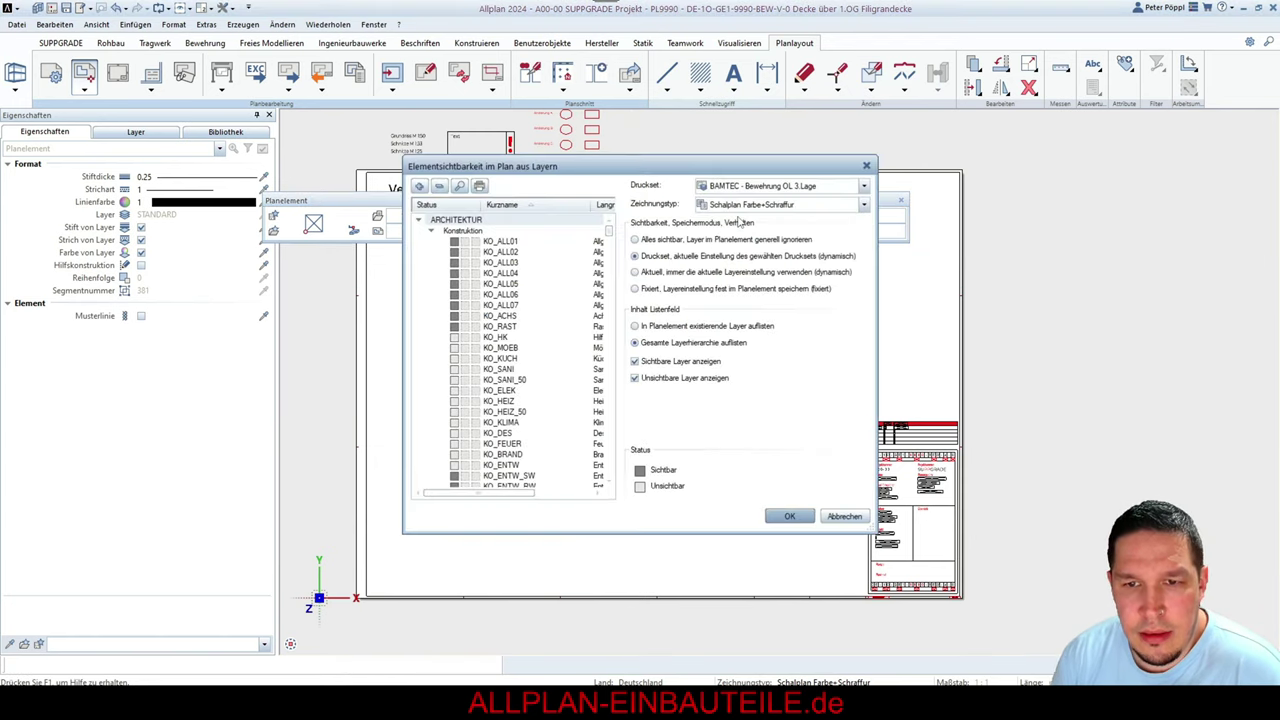
left_click(800, 186)
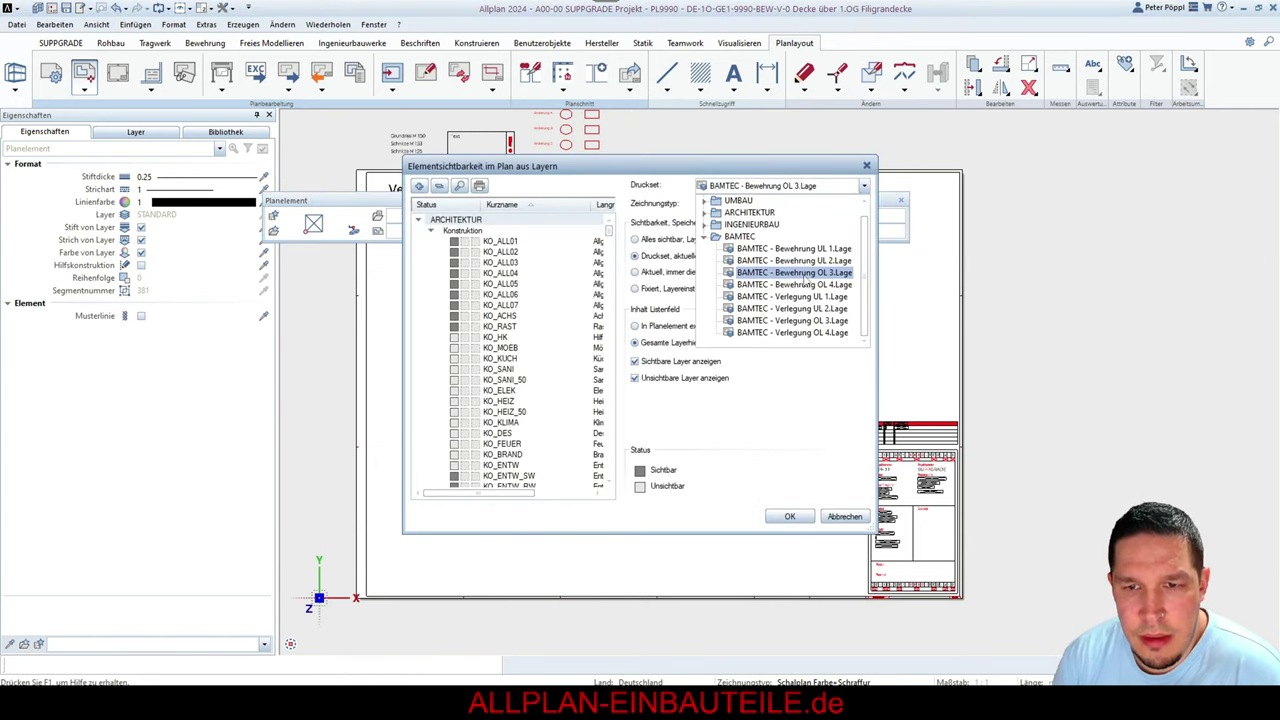
scroll(800, 262, "up", 1)
left_click(704, 236)
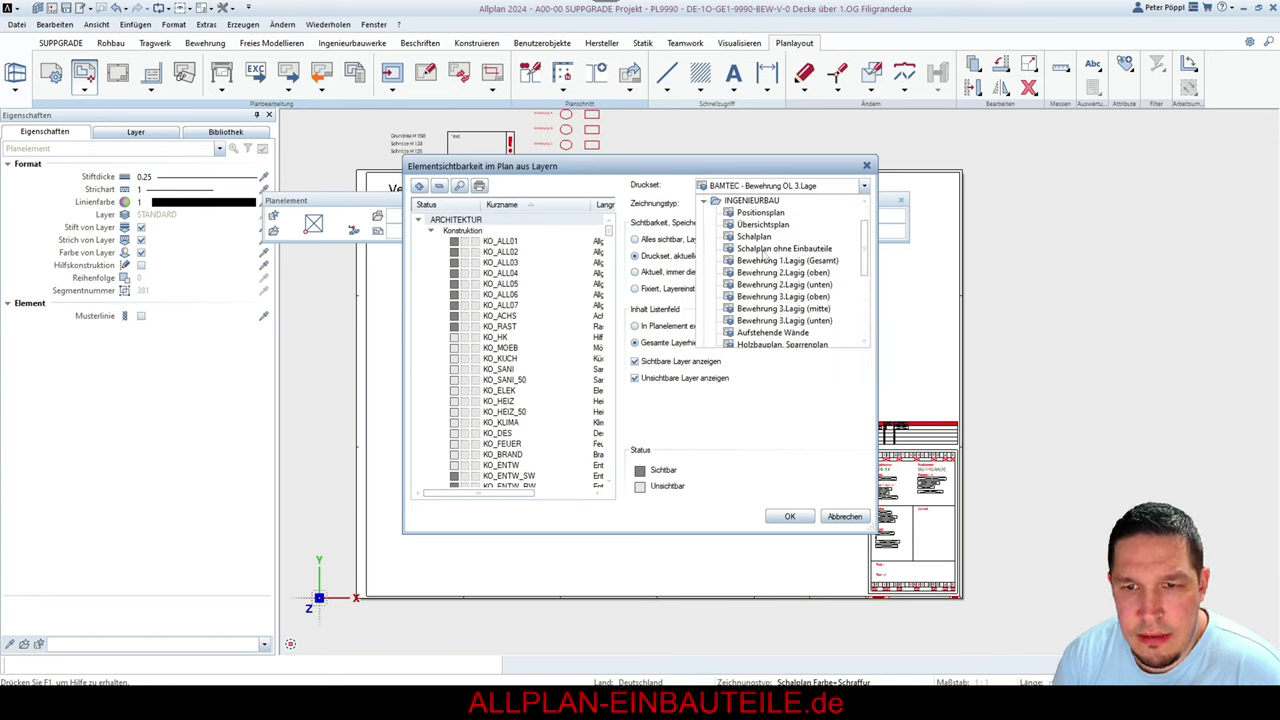
left_click(750, 237)
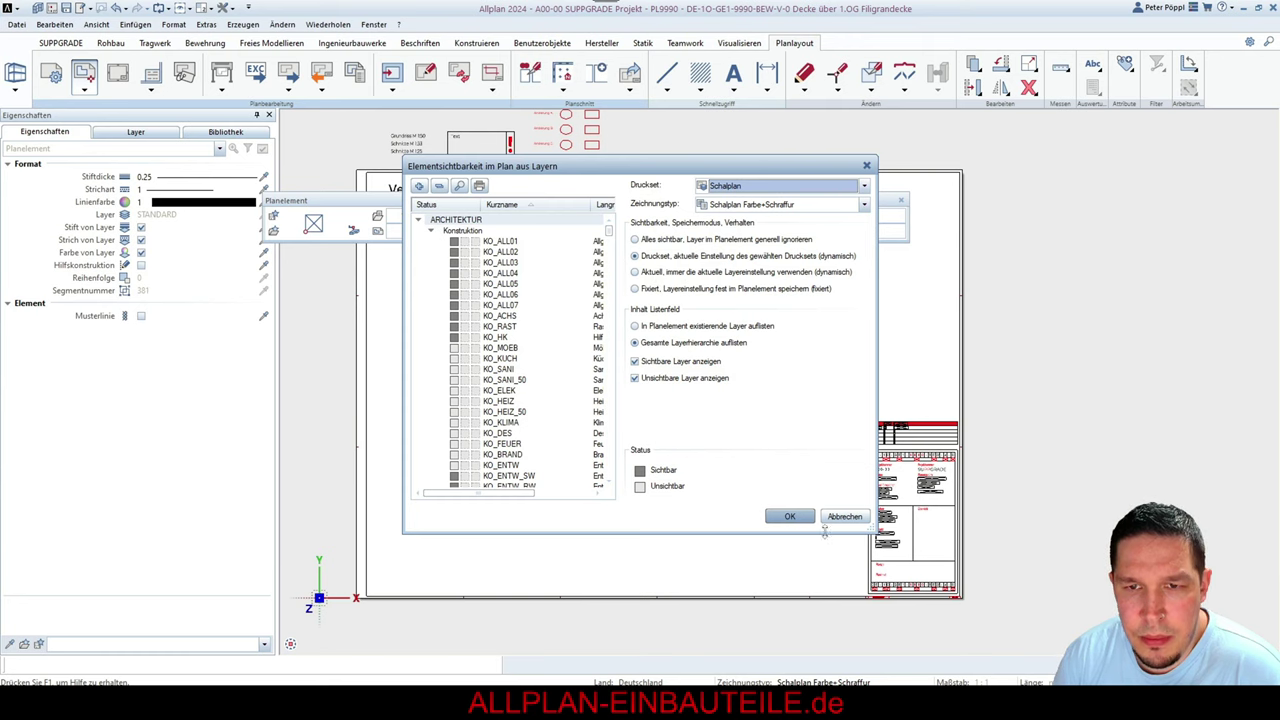
left_click(790, 516)
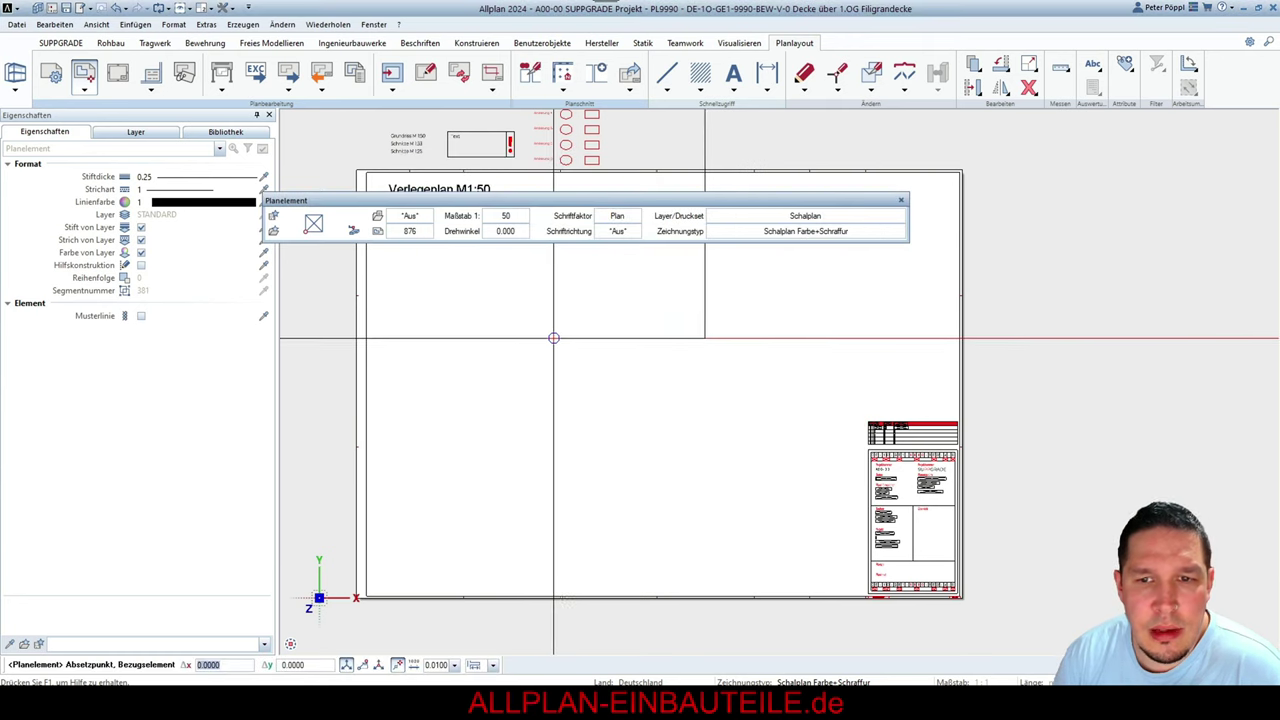
Place the drawing file 876 plan element in the empty area beside the layout sheet
scroll(514, 306, "down", 3)
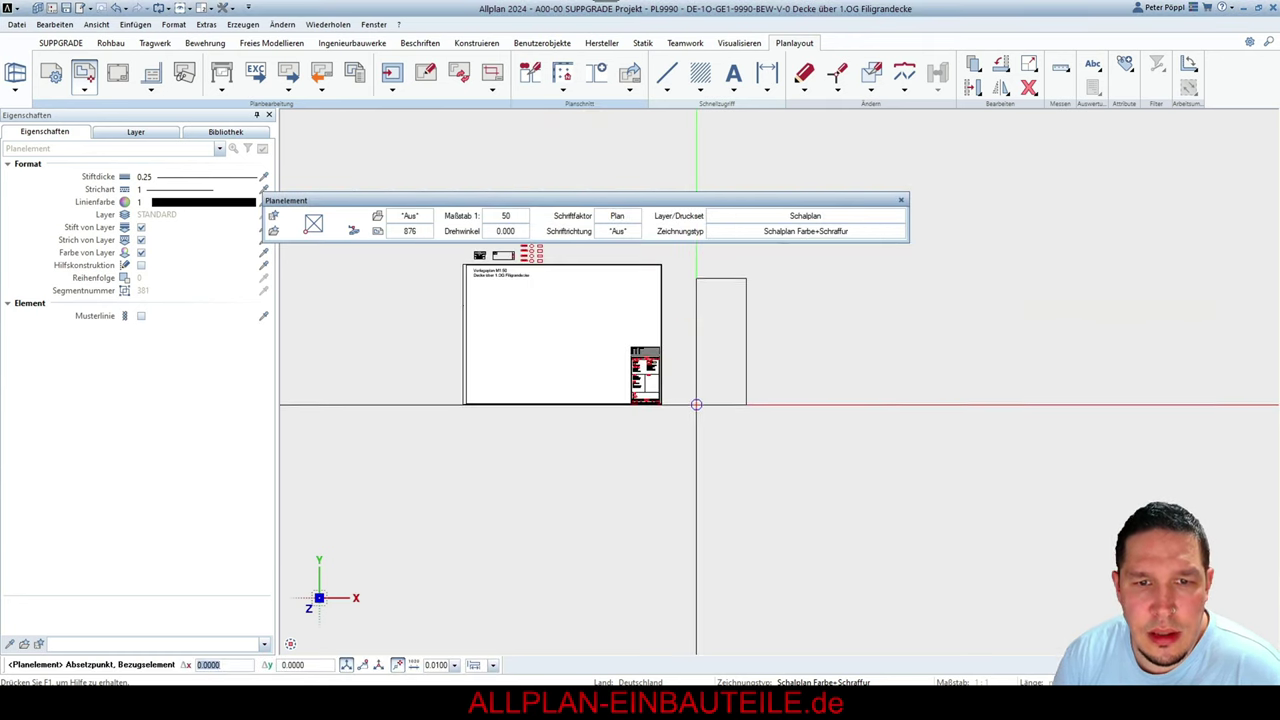
left_click(698, 402)
key("Escape")
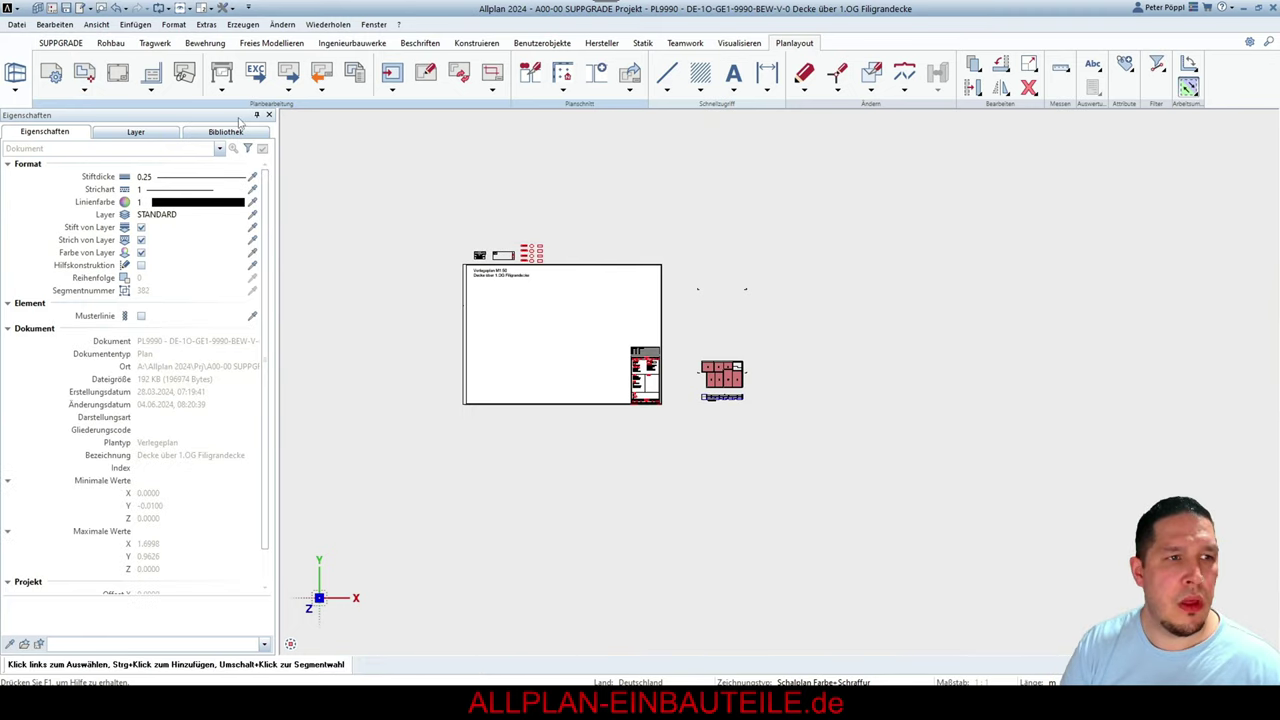
Create a rectangular plan window from the already placed plan element, enclosing the floor plan and the section below it
left_click(492, 88)
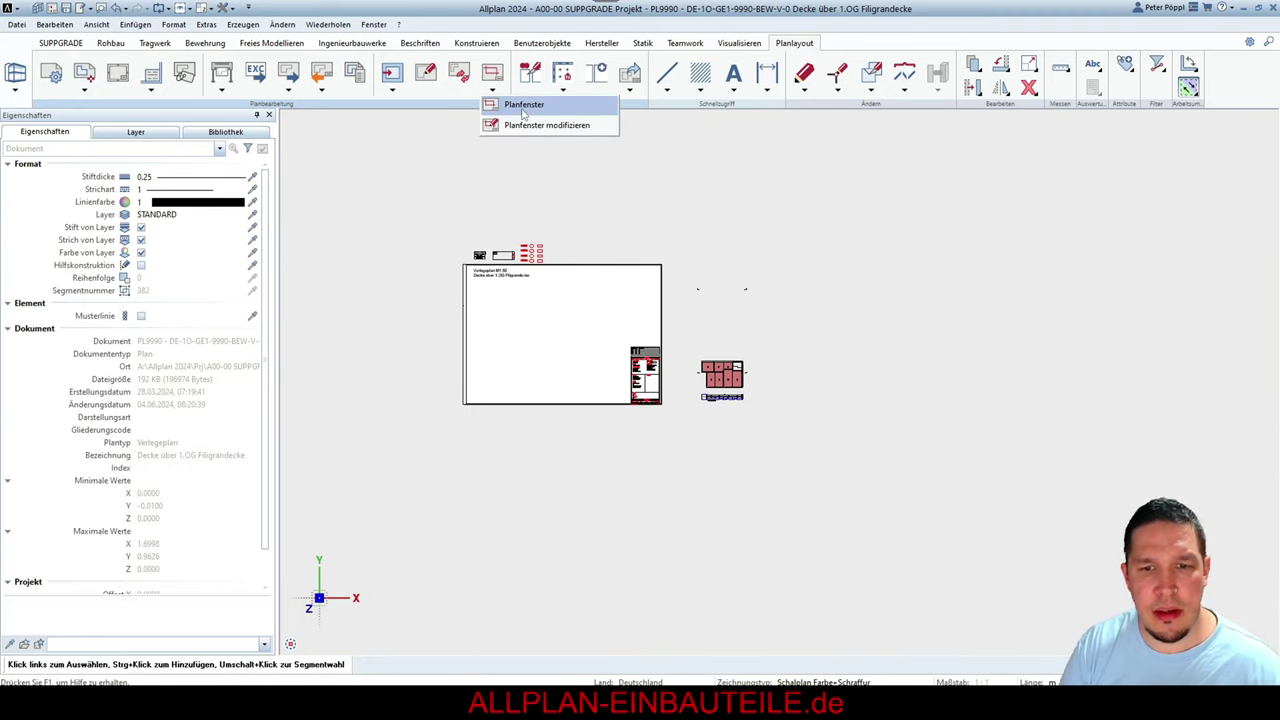
left_click(522, 106)
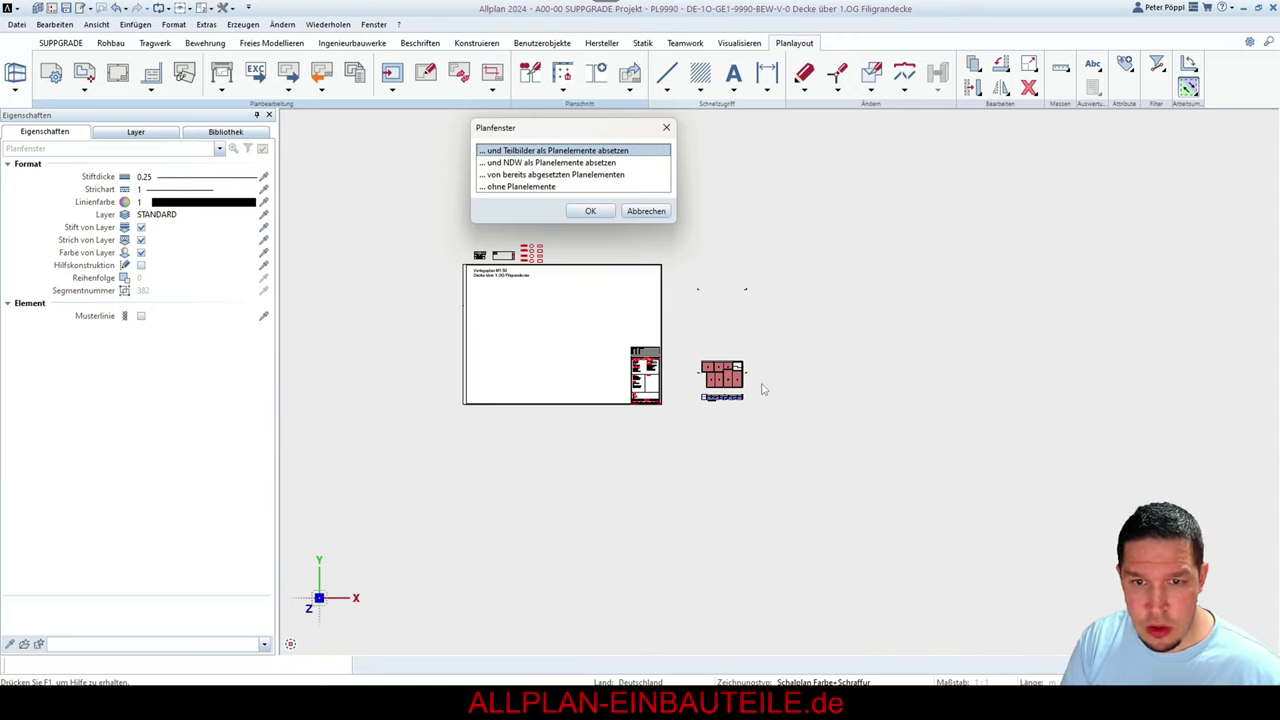
left_click(566, 174)
left_click(590, 211)
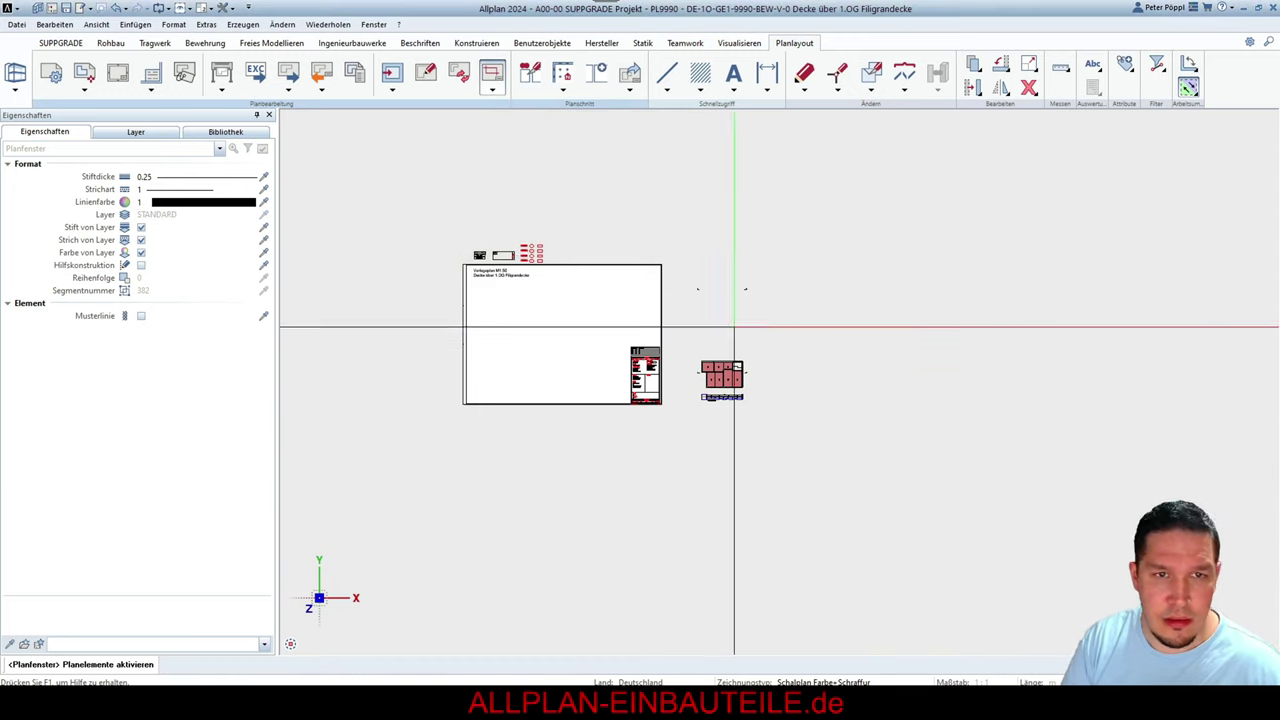
left_click_drag(814, 483, 674, 237)
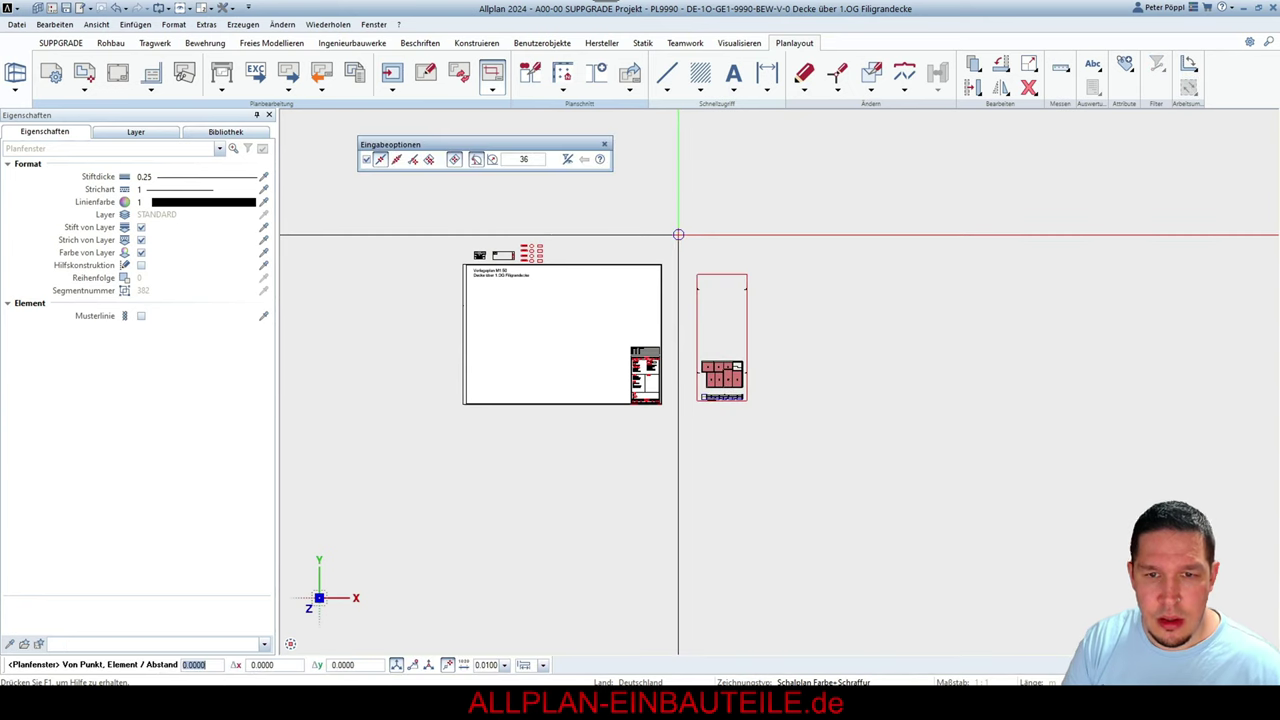
scroll(700, 366, "up", 3)
scroll(676, 294, "up", 2)
left_click(611, 228)
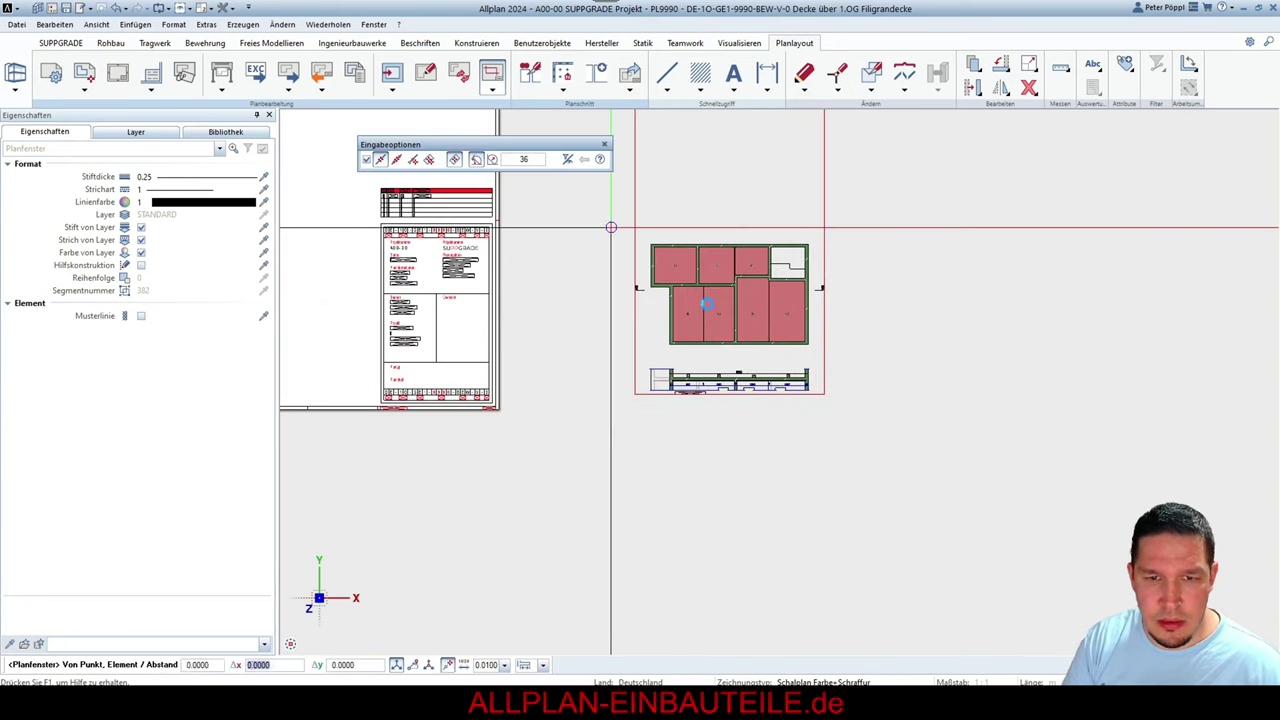
left_click(843, 408)
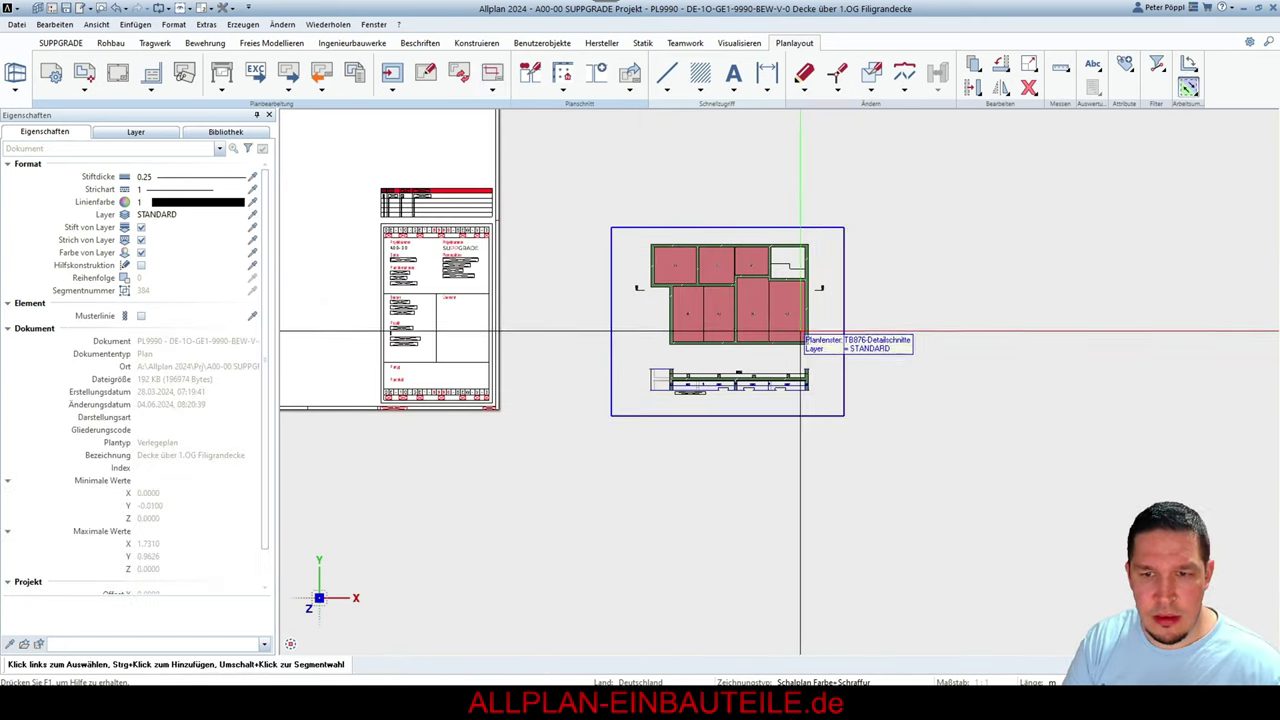
Move the new plan window with the floor plan and section onto the layout sheet, below the Verlegeplan heading
left_click(777, 330)
scroll(835, 306, "down", 4)
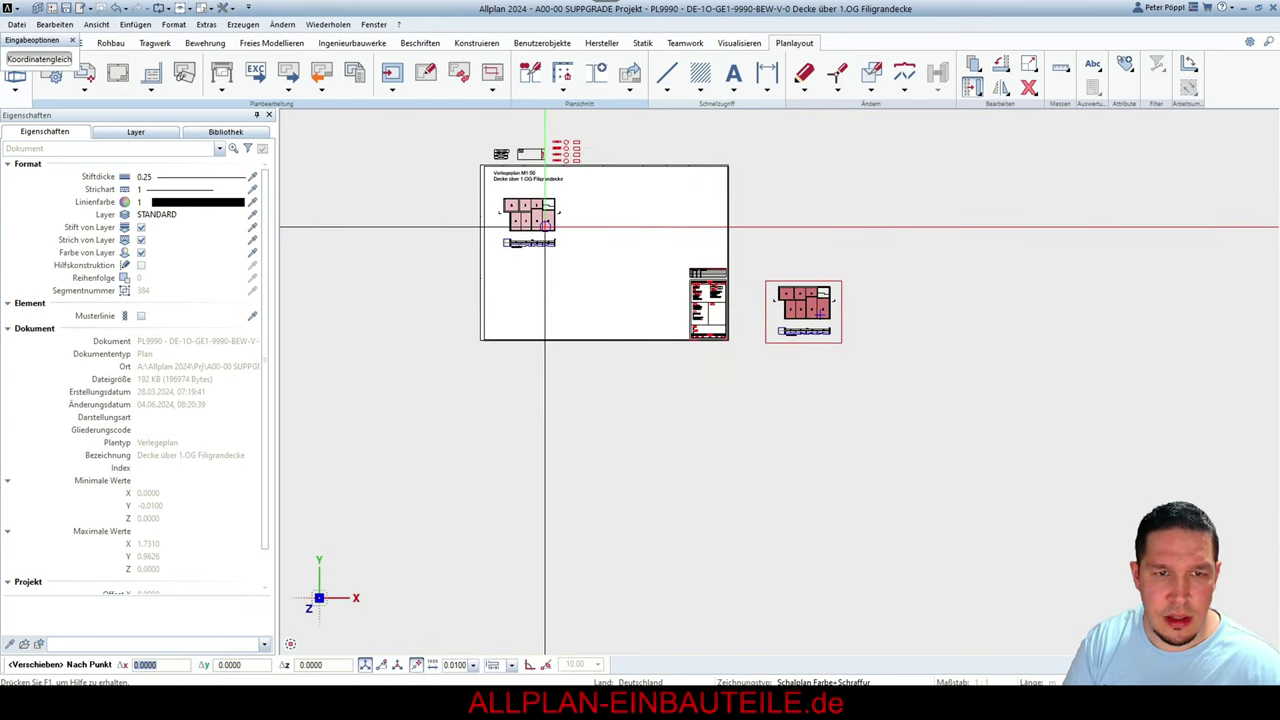
left_click(543, 229)
scroll(590, 285, "up", 3)
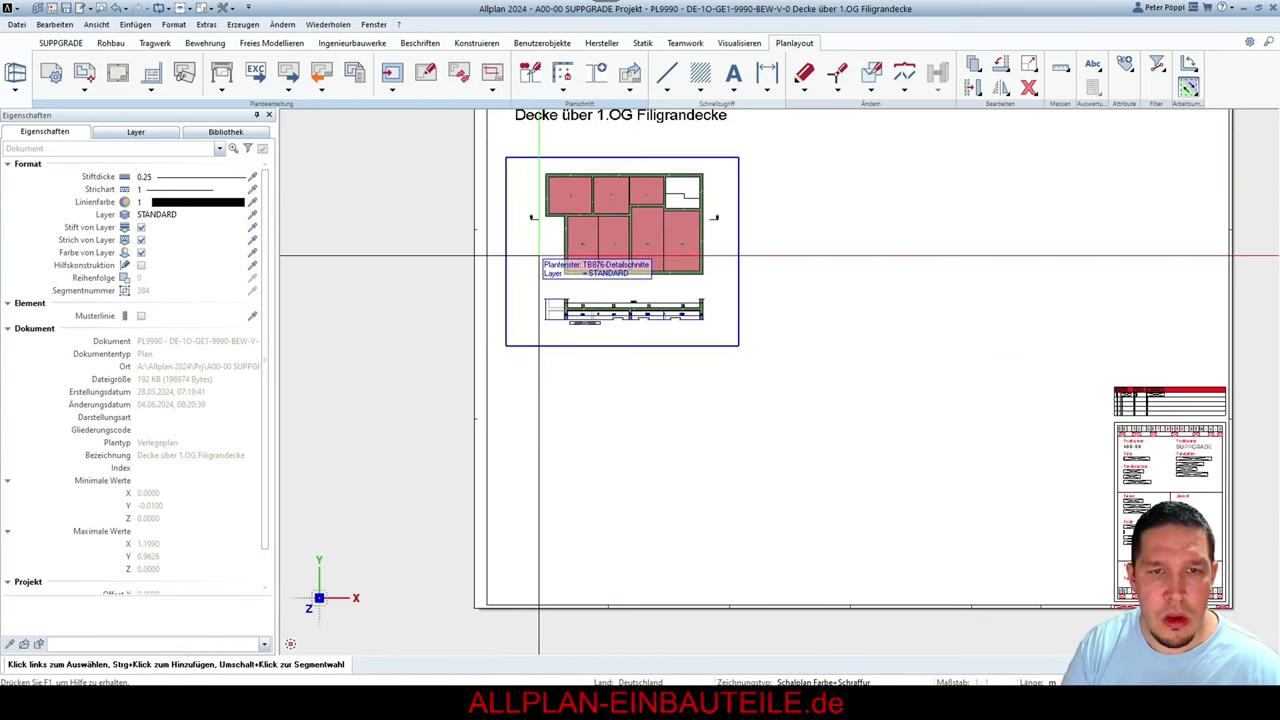
Set the scale of drawing file 876 Detailschnitte in the plan window to 1:20 and its text factor to 0.4
scroll(627, 326, "down", 2)
double_click(627, 326)
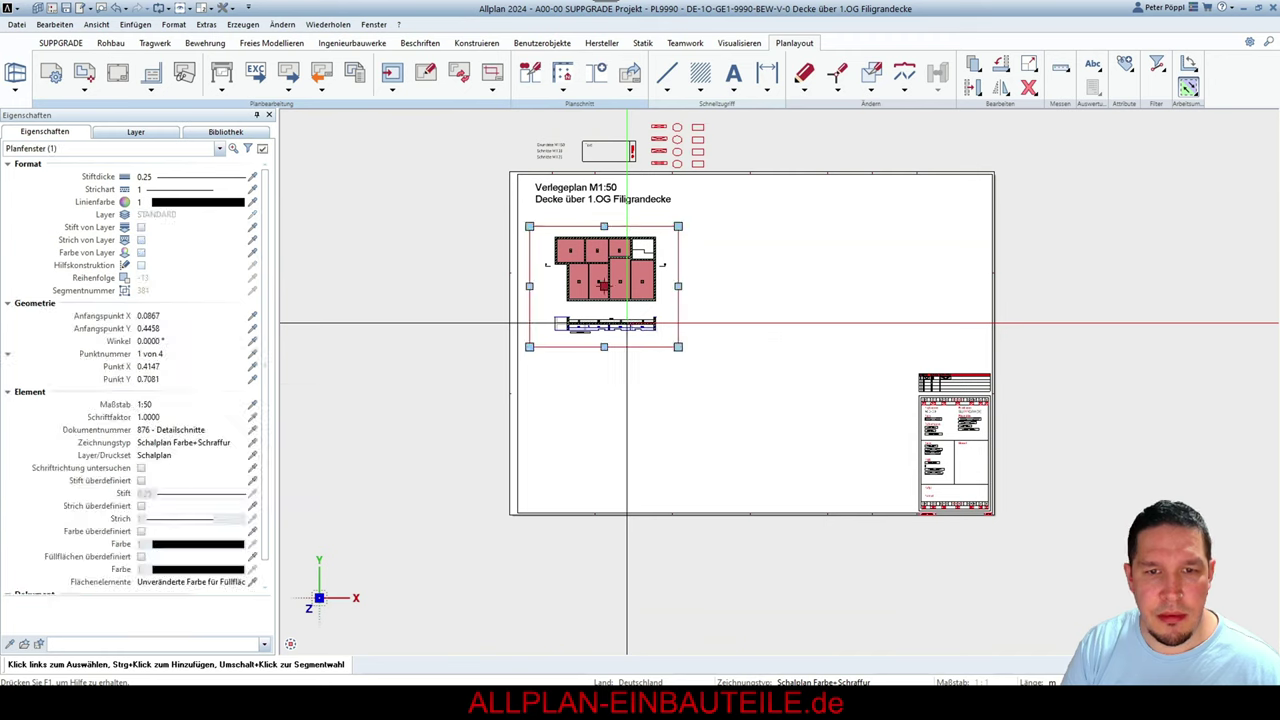
left_click(552, 290)
left_click(552, 290)
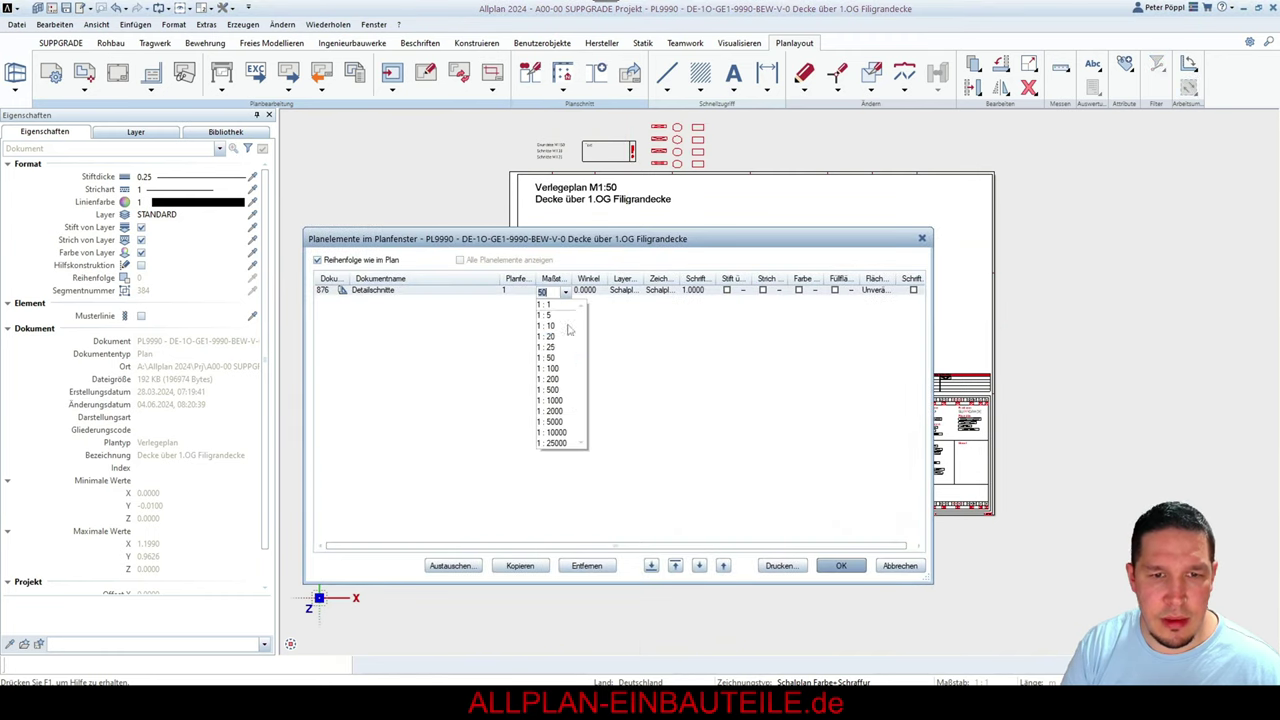
left_click(563, 338)
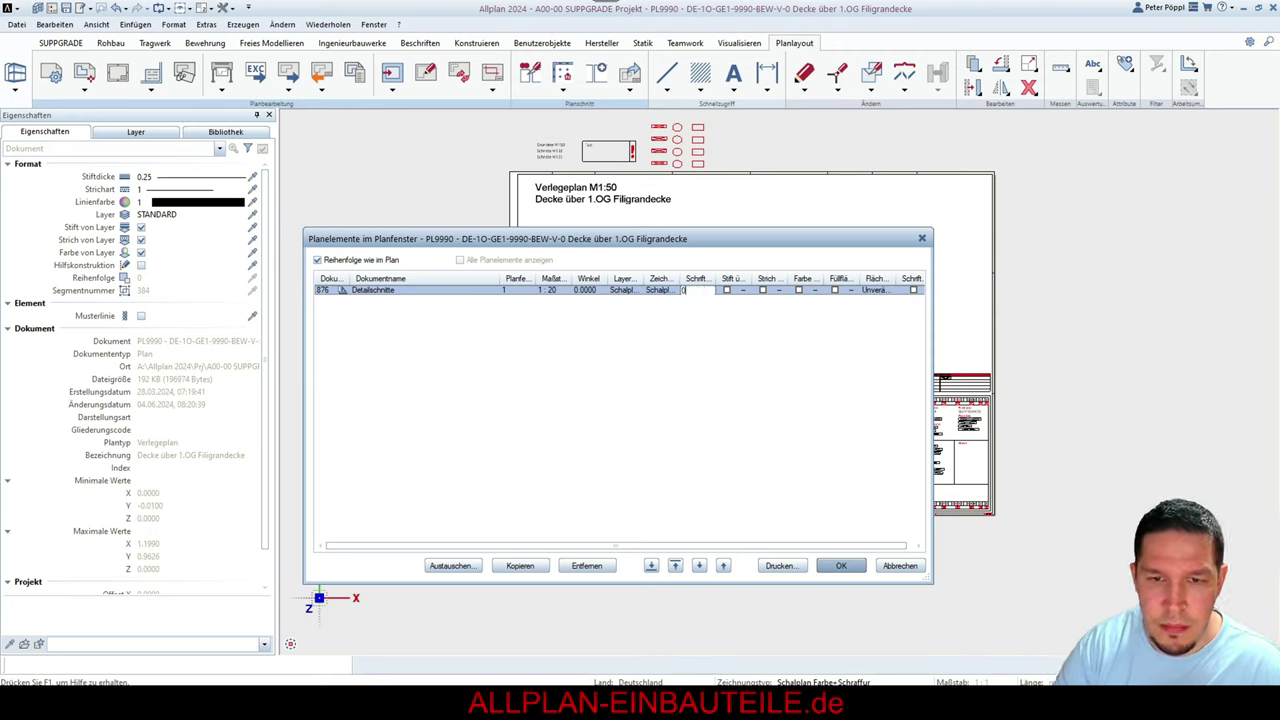
type(".4")
key("Return")
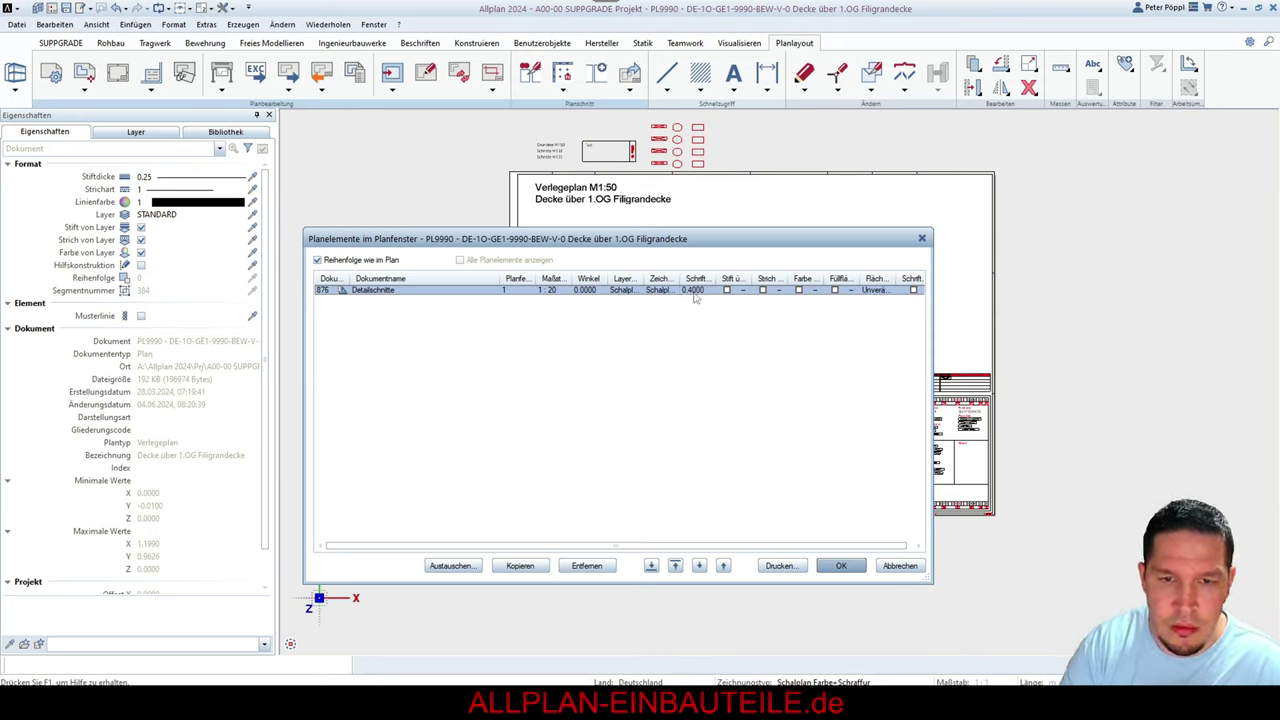
left_click(841, 566)
scroll(600, 272, "up", 5)
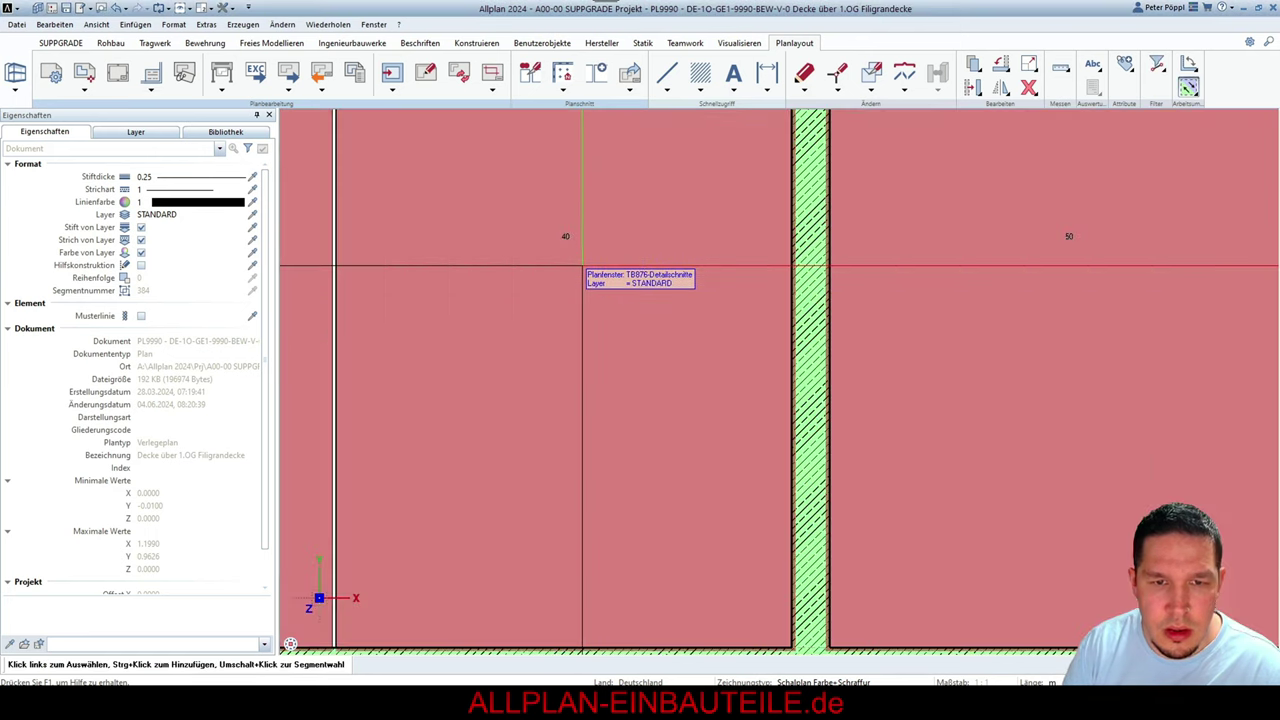
scroll(583, 266, "down", 5)
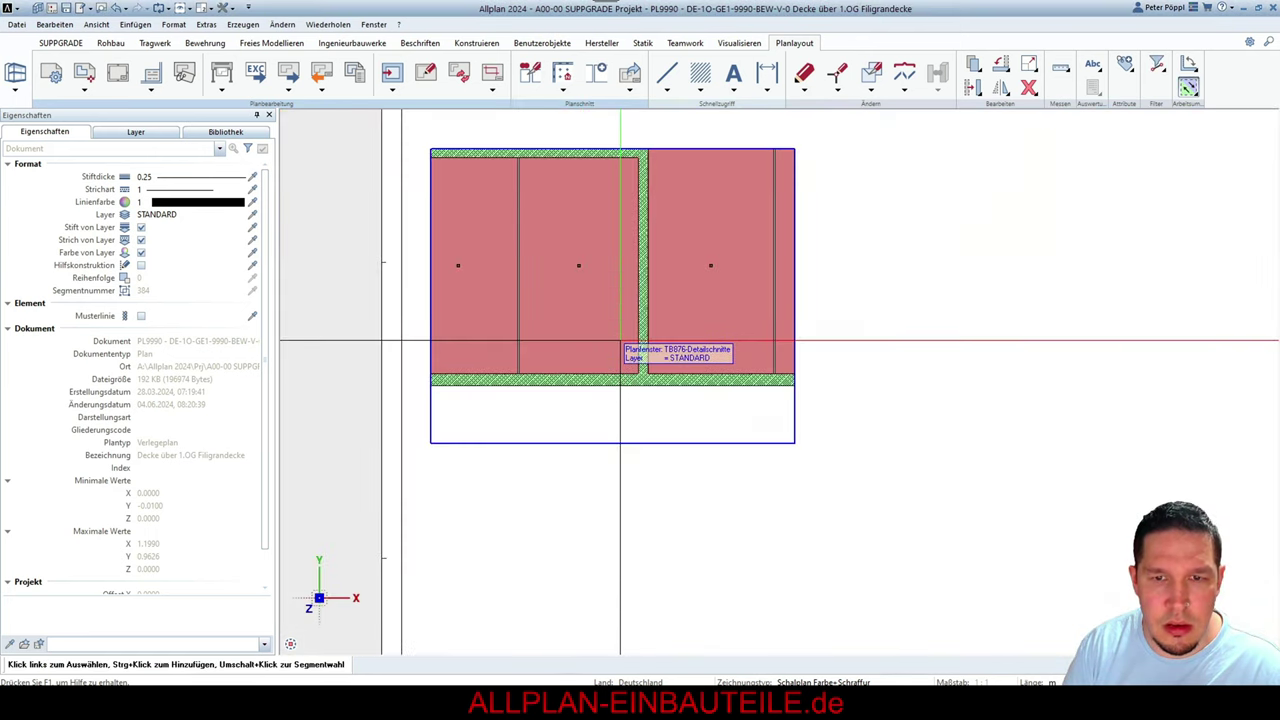
Change the text factor of drawing file 876 in the plan window to 2.5
double_click(629, 410)
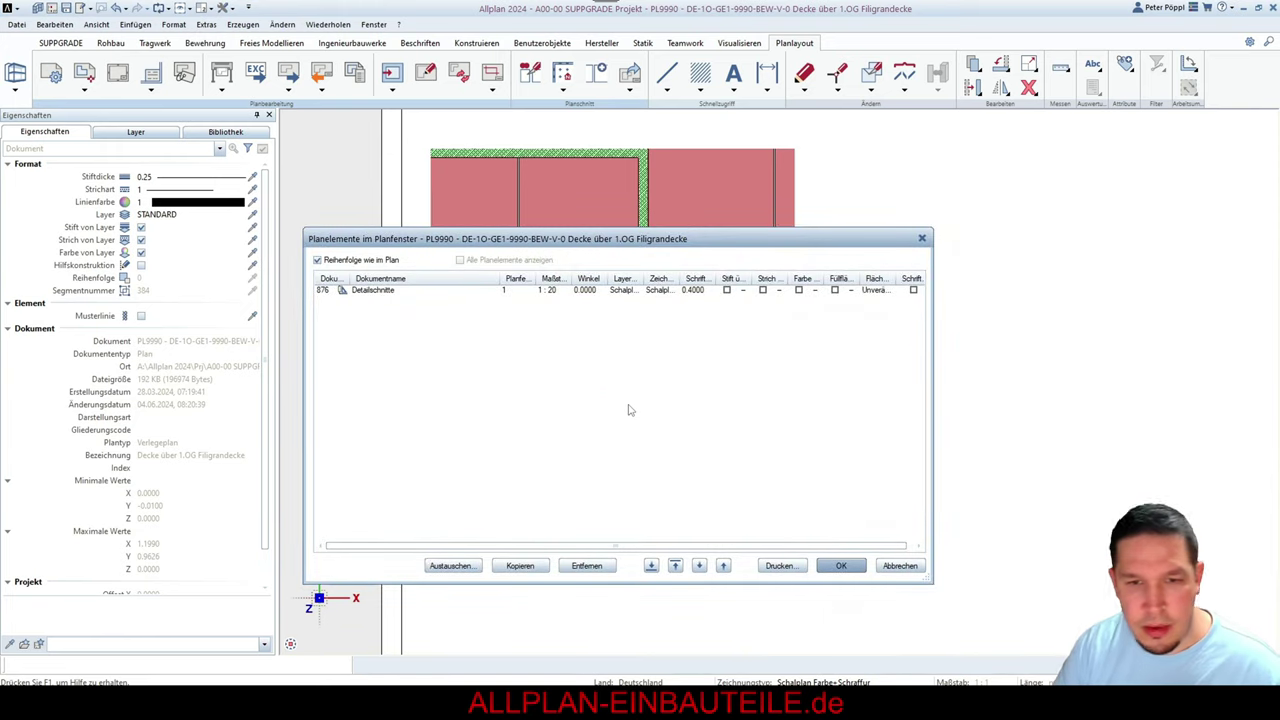
double_click(696, 290)
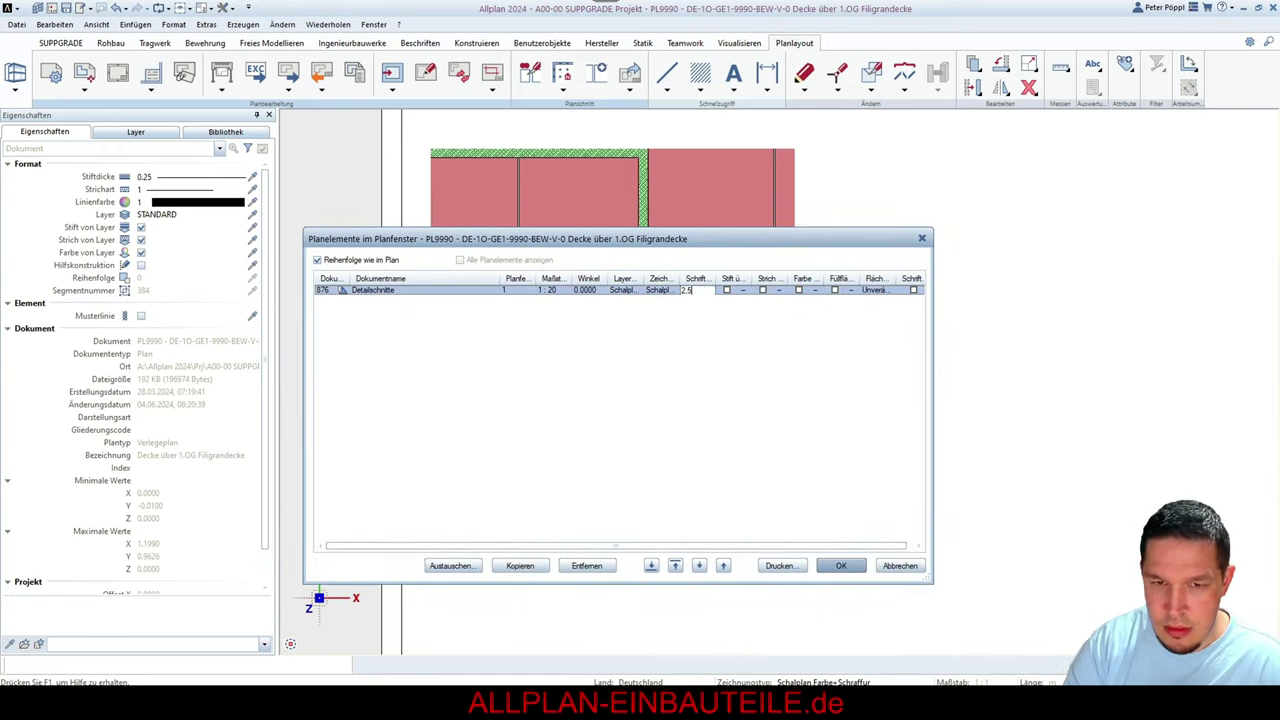
left_click(846, 566)
scroll(680, 440, "down", 3)
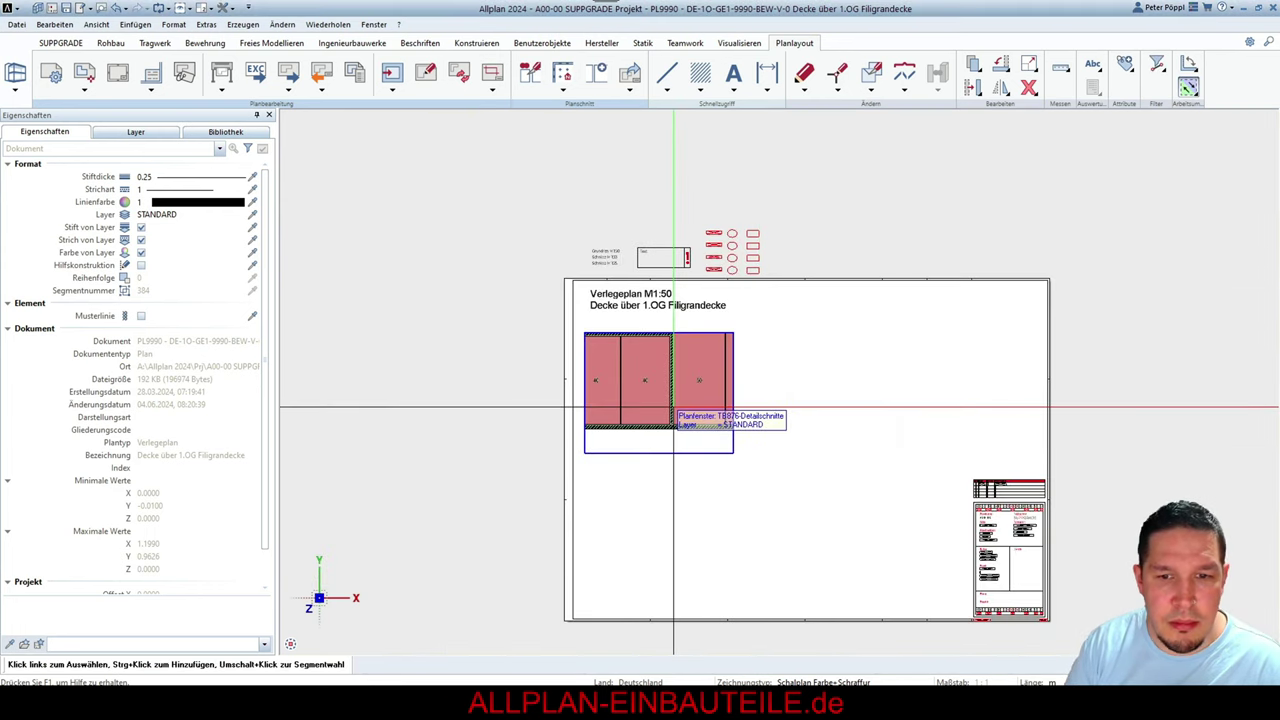
Start modifying the outline of the plan window that crops the enlarged floor plan on the sheet
left_click(494, 90)
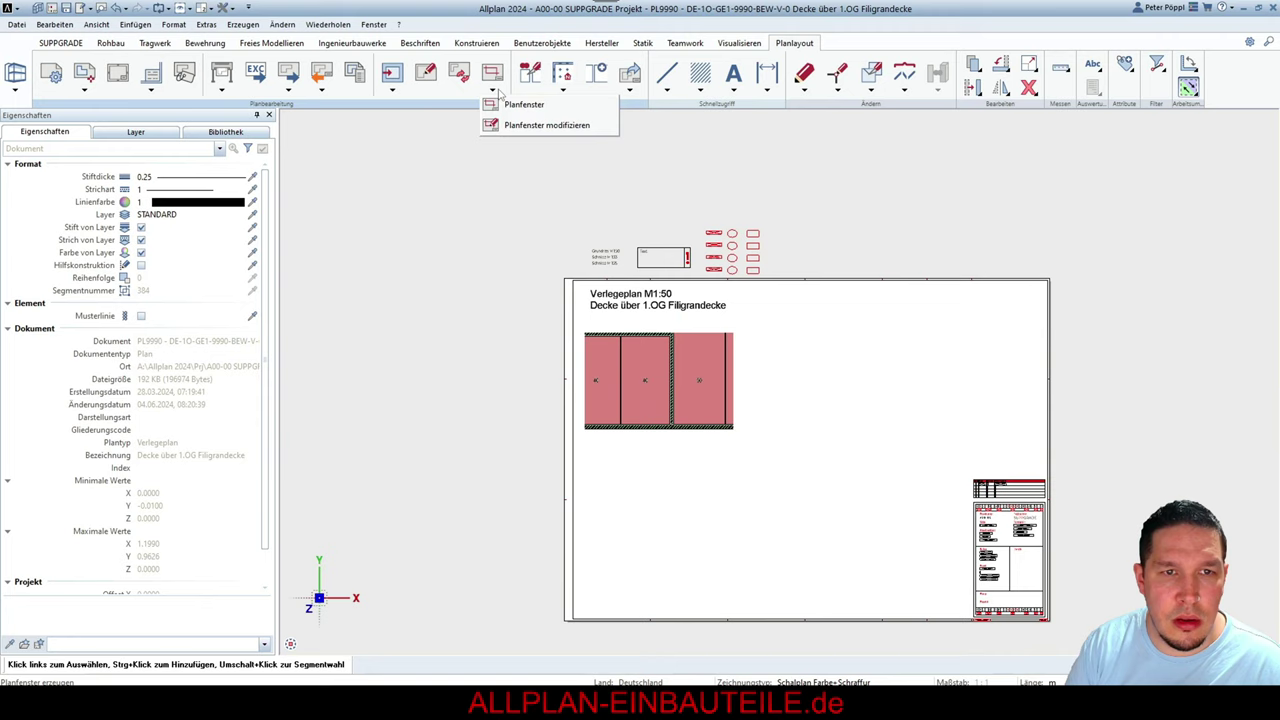
left_click(540, 125)
left_click(635, 316)
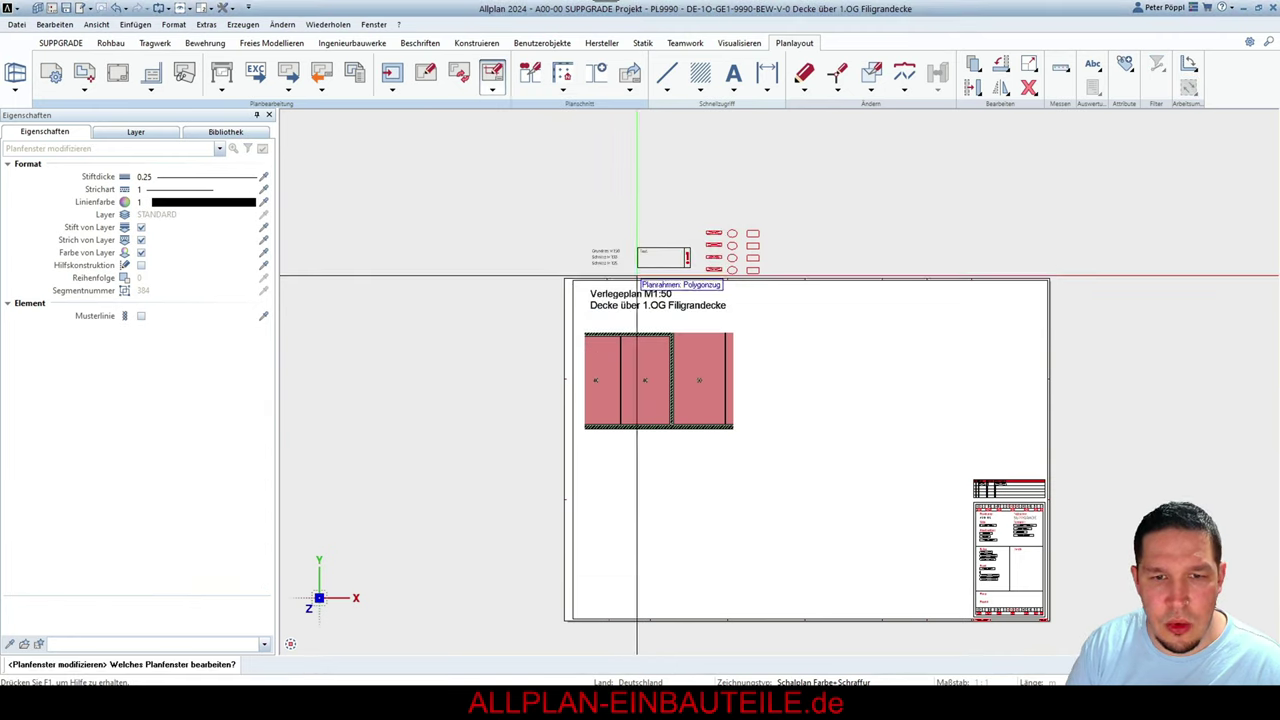
left_click(674, 400)
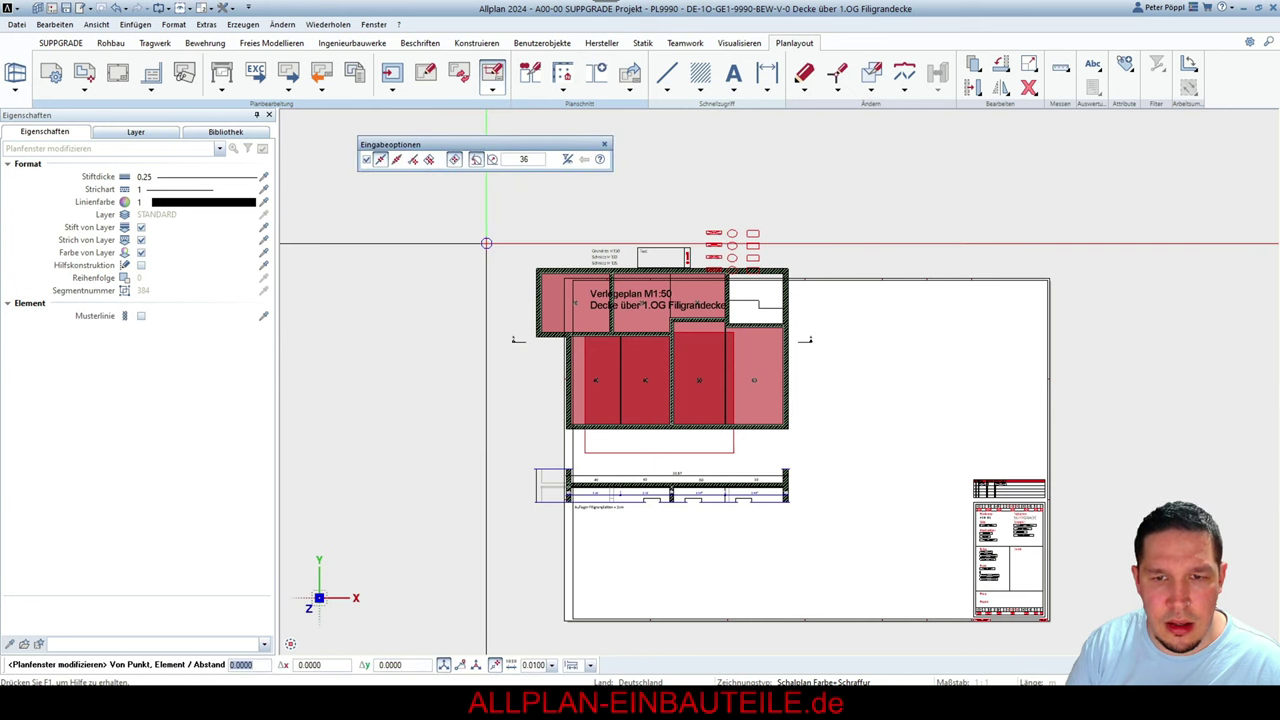